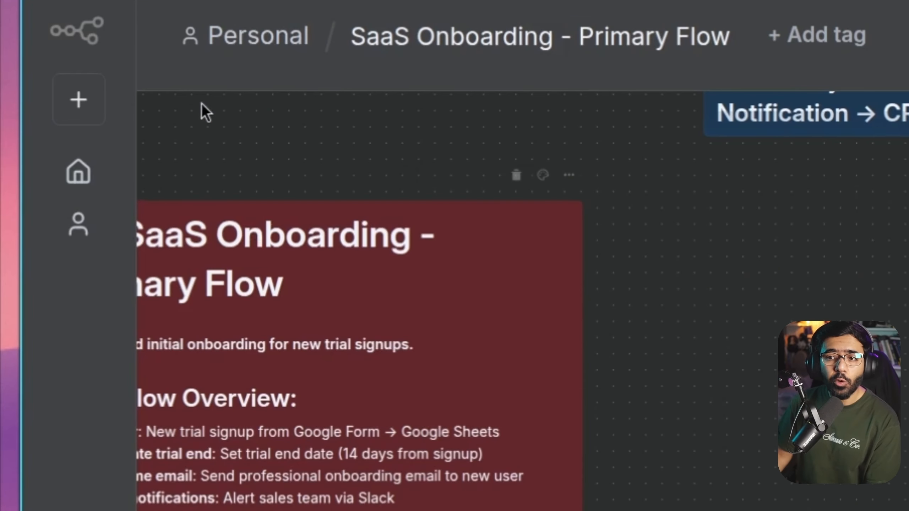
Go back to the Personal workflows list, where SaaS Onboarding - Primary Flow is active
{"action": "left_click", "coordinate": [259, 37]}
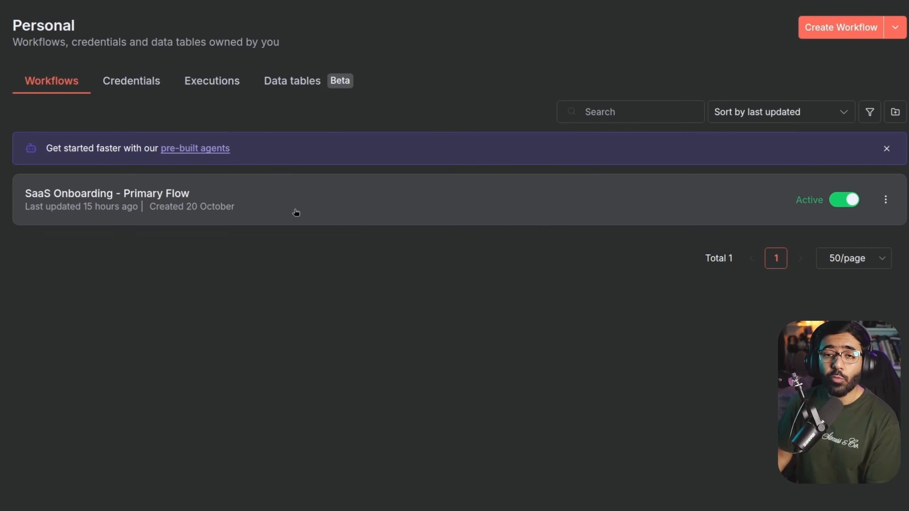
Open the SaaS Onboarding - Primary Flow workflow, from New Trial Signup to the sales alerts
{"action": "left_click", "coordinate": [306, 205]}
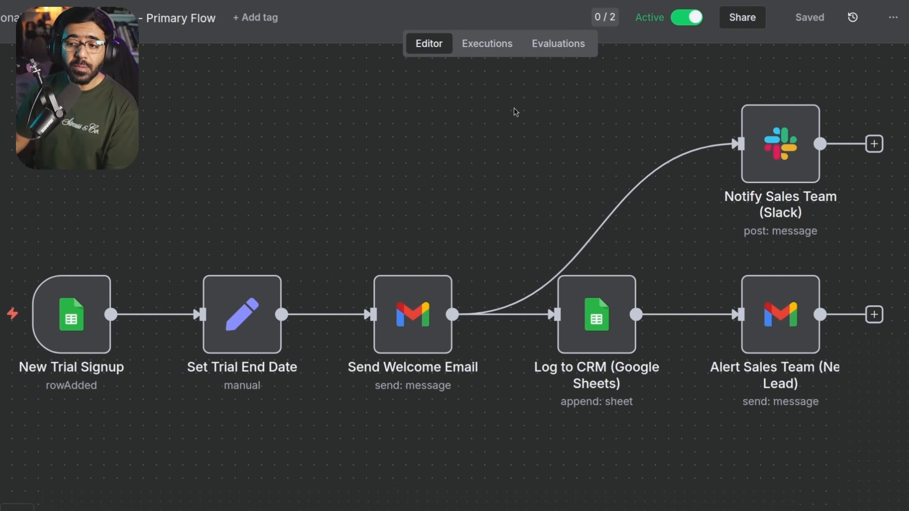
{"action": "mouse_move", "coordinate": [423, 315]}
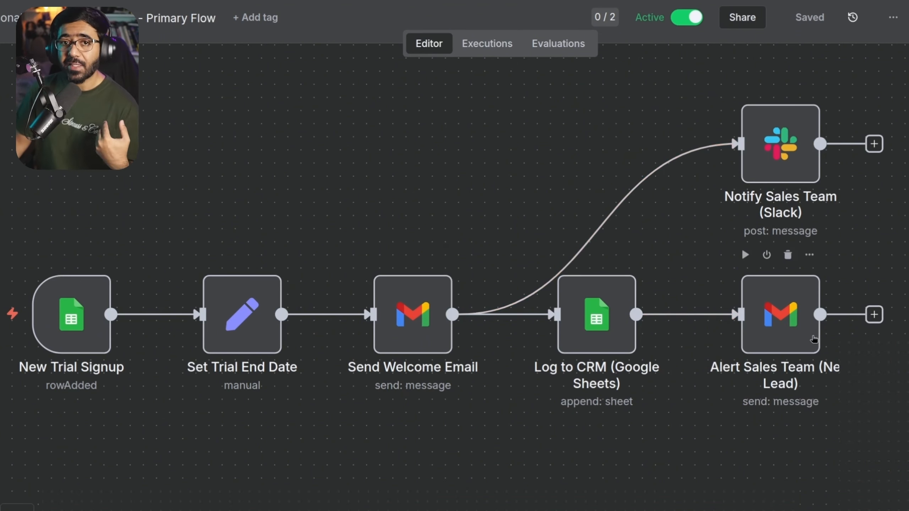
{"action": "mouse_move", "coordinate": [751, 159]}
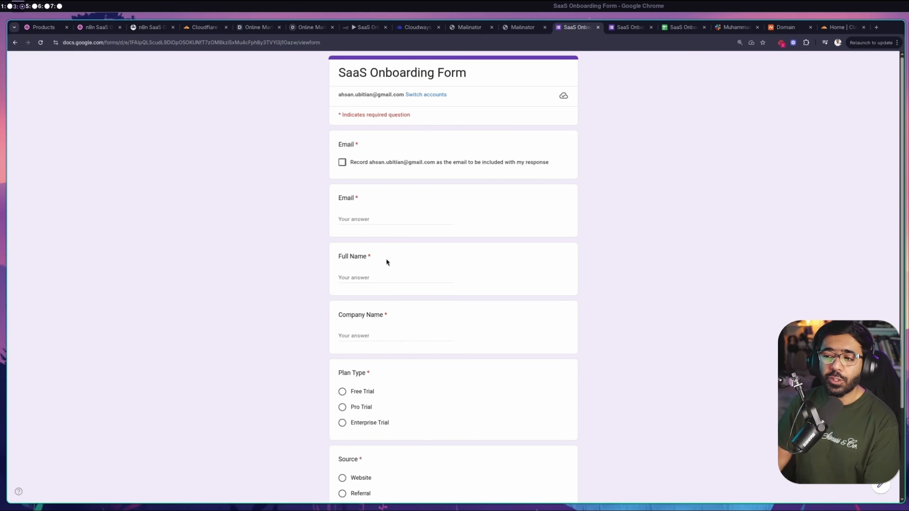
Enable recording the respondent email and paste a Mailinator test address into the Email field
{"action": "key", "text": "ctrl+plus"}
{"action": "key", "text": "ctrl+plus"}
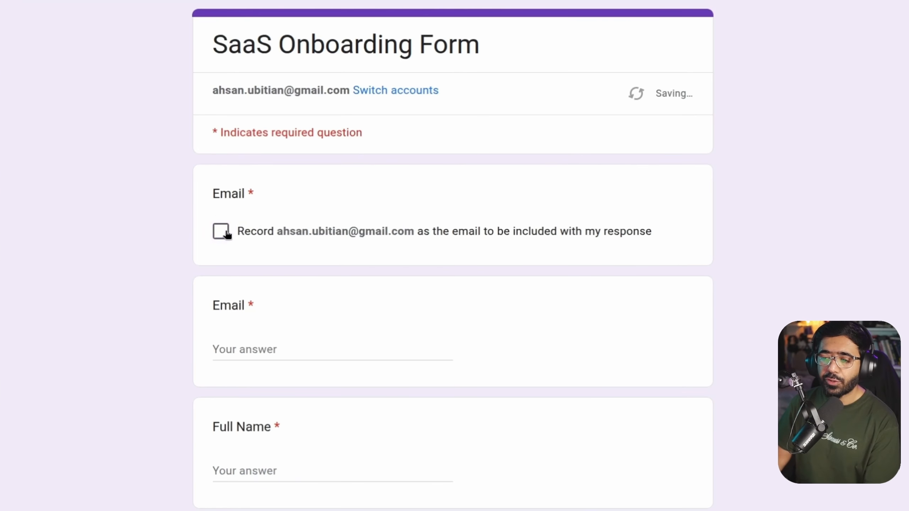
{"action": "left_click", "coordinate": [227, 233]}
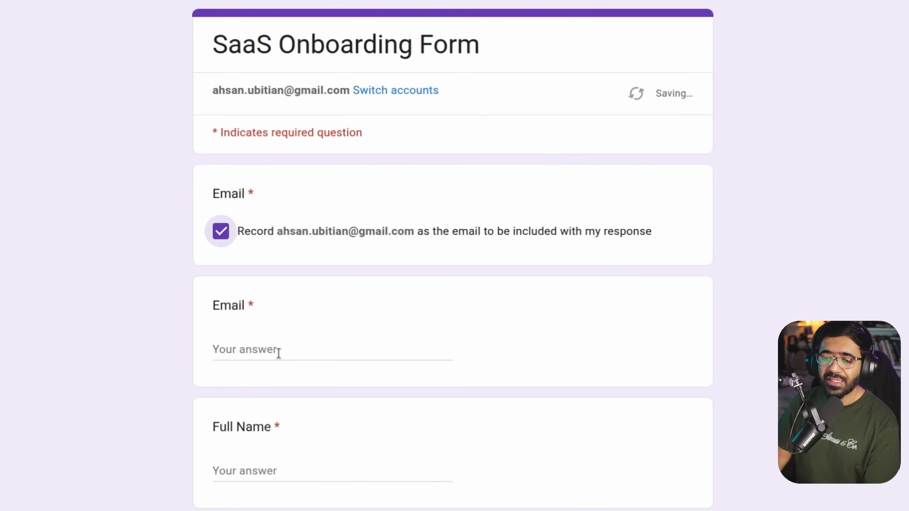
{"action": "left_click", "coordinate": [276, 349]}
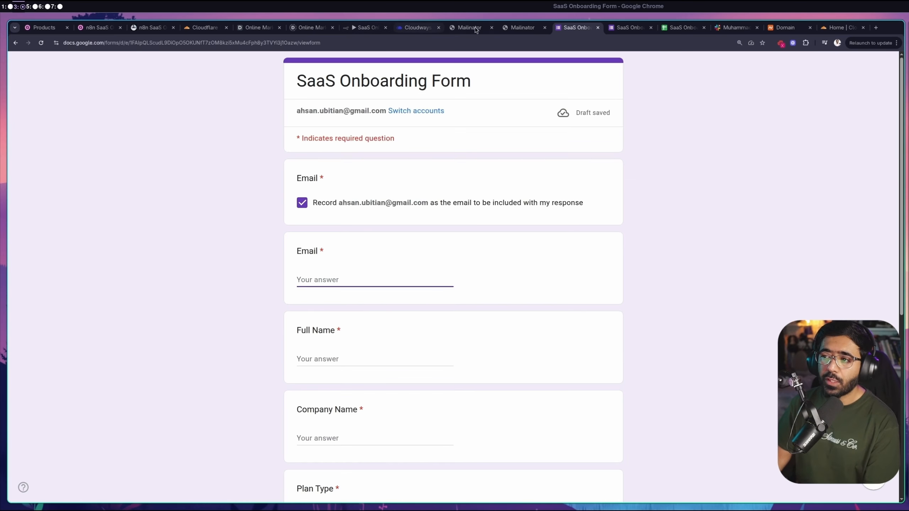
{"action": "left_click", "coordinate": [475, 28]}
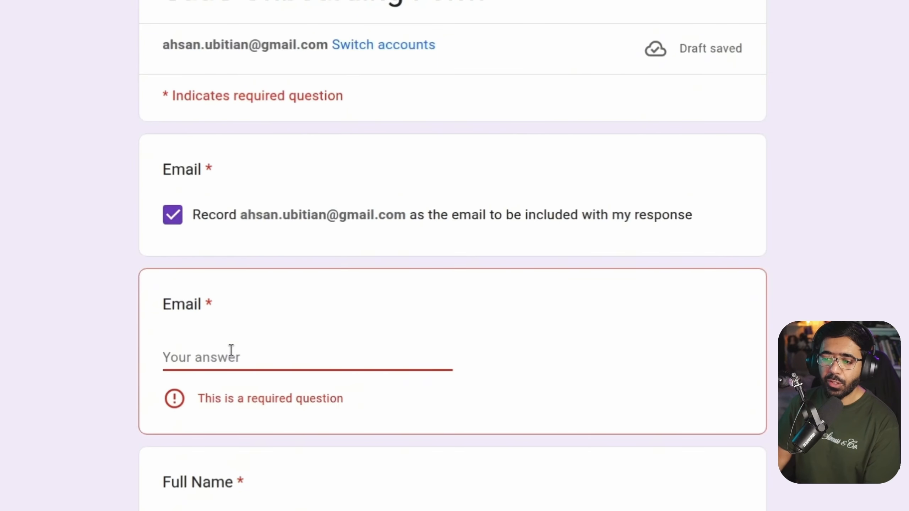
{"action": "left_click", "coordinate": [230, 351]}
{"action": "type", "text": "random-user-as"}
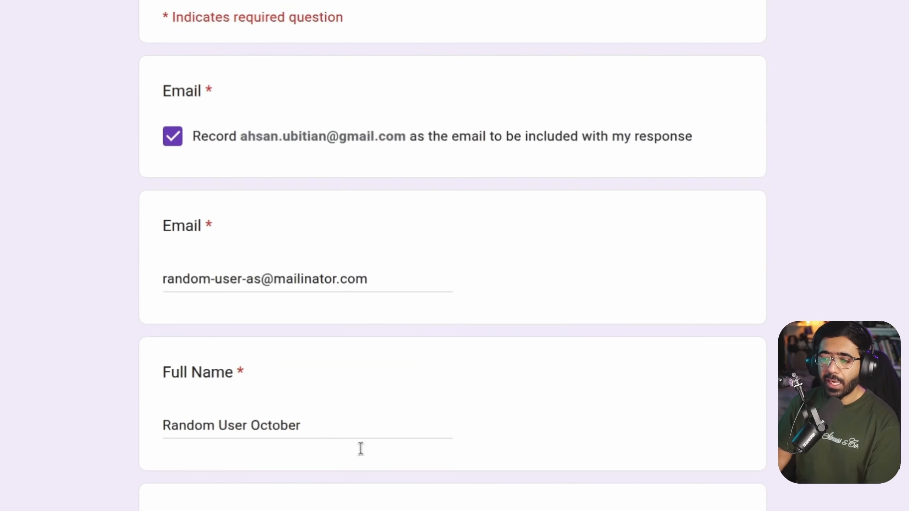
Complete the form with Random Company, Free Trial and Website, then submit it
{"action": "scroll", "coordinate": [361, 449], "scroll_direction": "down", "scroll_amount": 5}
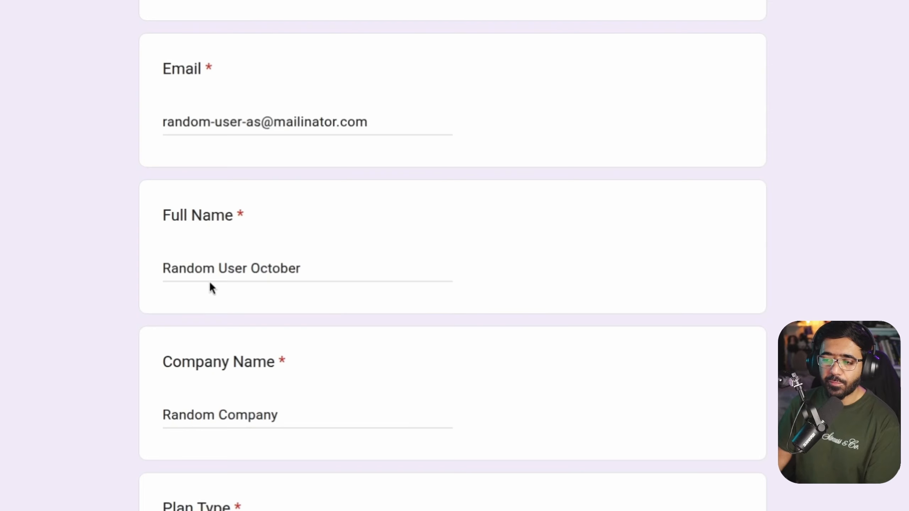
{"action": "triple_click", "coordinate": [239, 409]}
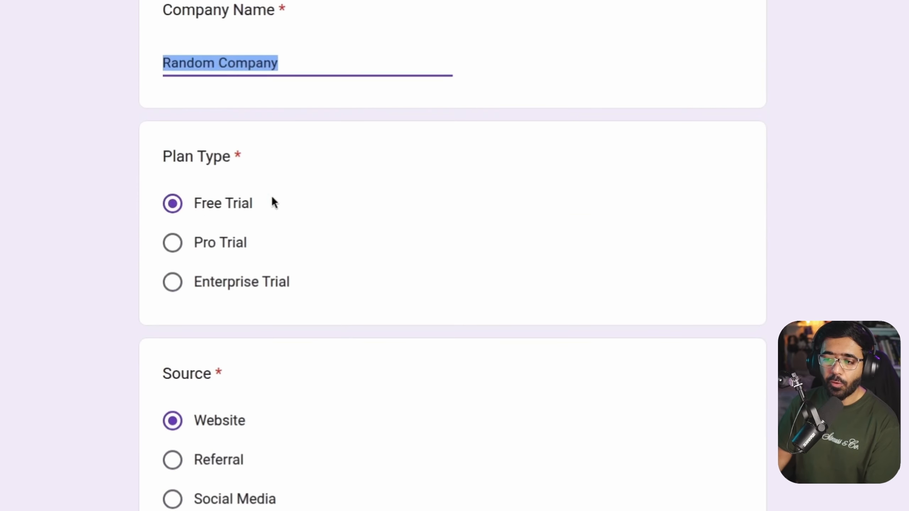
{"action": "scroll", "coordinate": [453, 323], "scroll_direction": "down", "scroll_amount": 4}
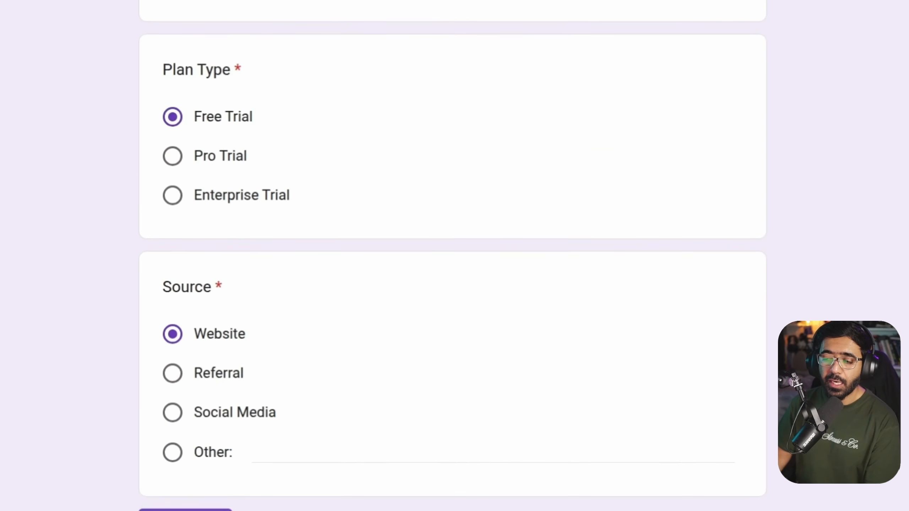
{"action": "left_click", "coordinate": [196, 367]}
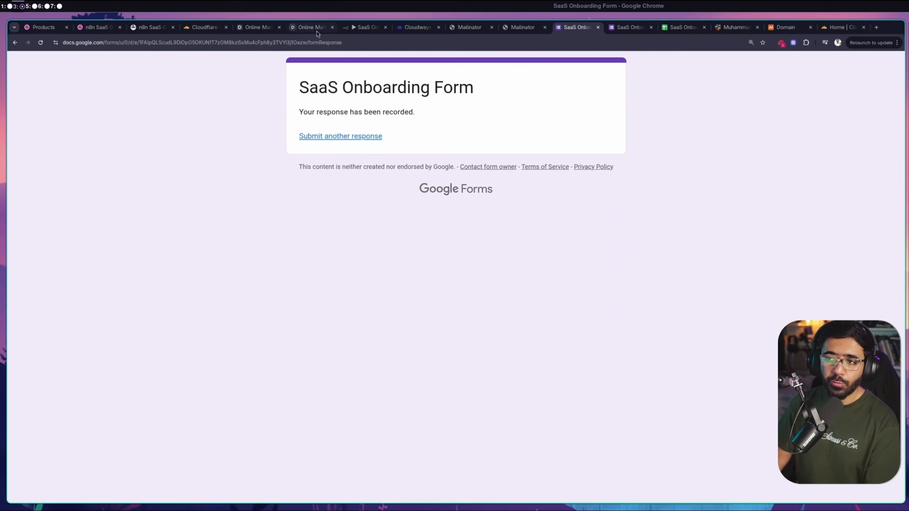
View the 08:18:13 execution (ID#9) and inspect the data New Trial Signup received
{"action": "left_click", "coordinate": [363, 27]}
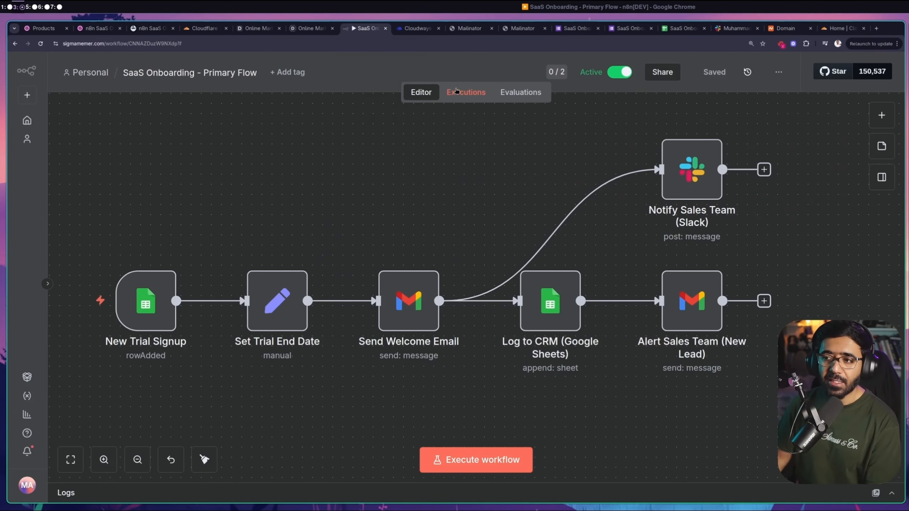
{"action": "left_click", "coordinate": [456, 91]}
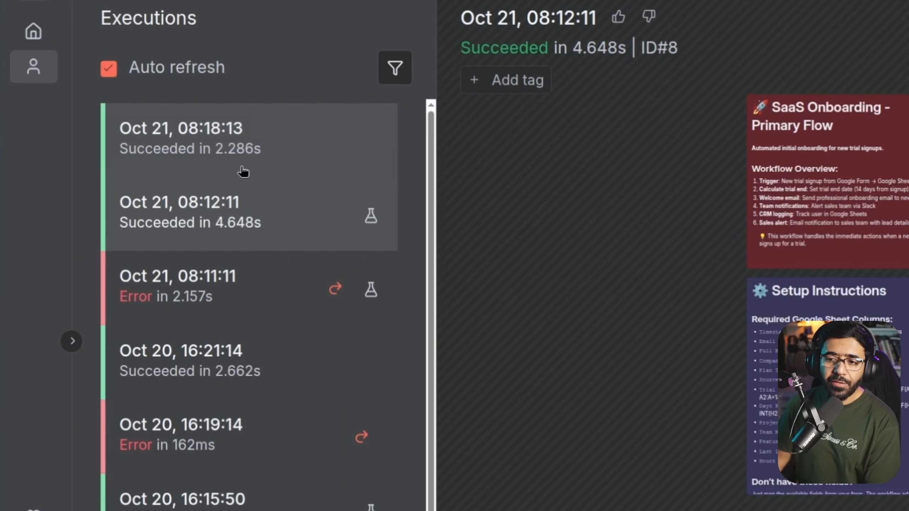
{"action": "left_click", "coordinate": [288, 157]}
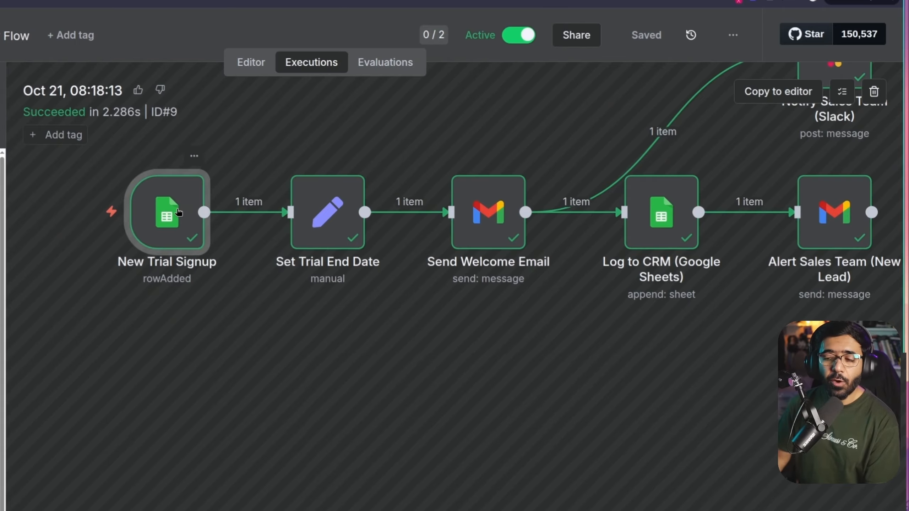
{"action": "double_click", "coordinate": [173, 209]}
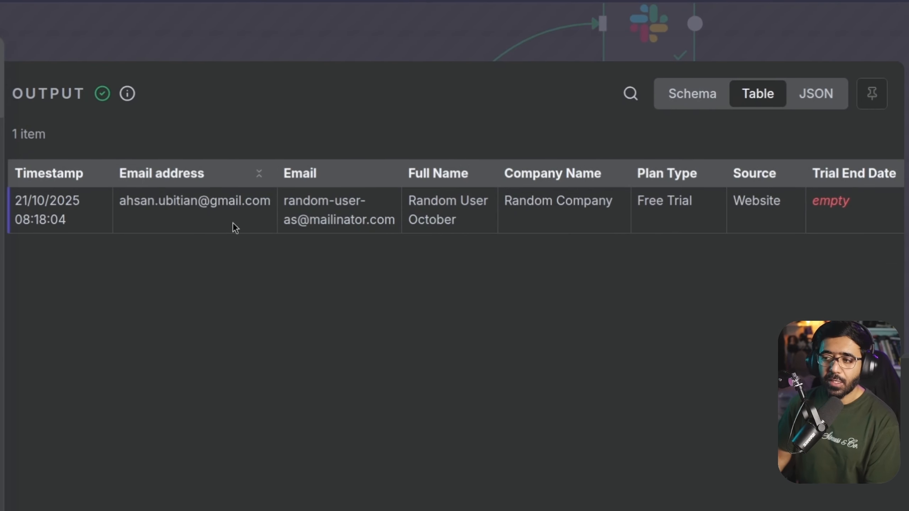
Check the submitted email and company name, then review the later completed nodes
{"action": "left_click_drag", "start_coordinate": [283, 197], "coordinate": [495, 227]}
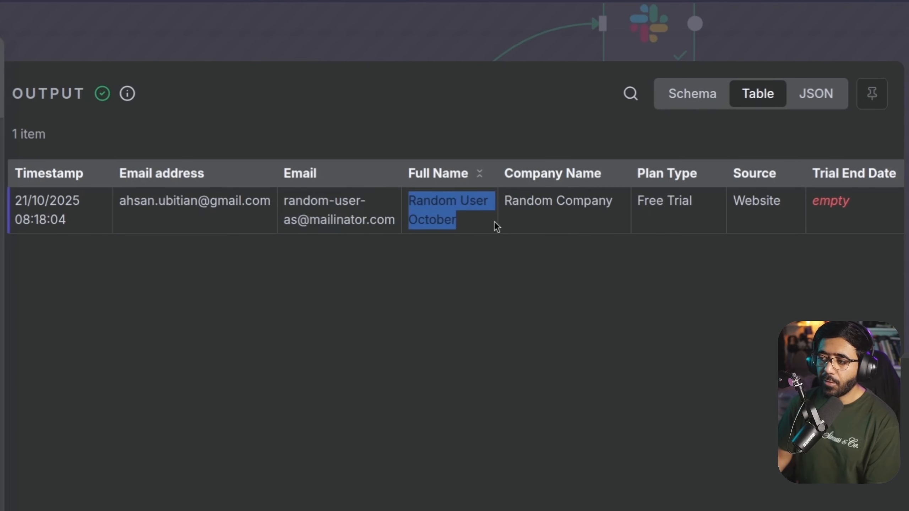
{"action": "left_click_drag", "start_coordinate": [518, 195], "coordinate": [611, 223]}
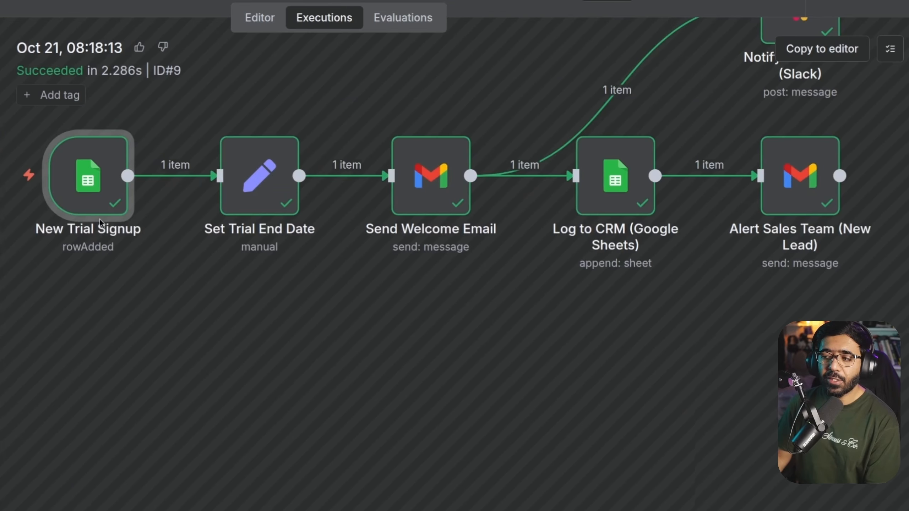
{"action": "left_click_drag", "start_coordinate": [438, 354], "coordinate": [333, 377]}
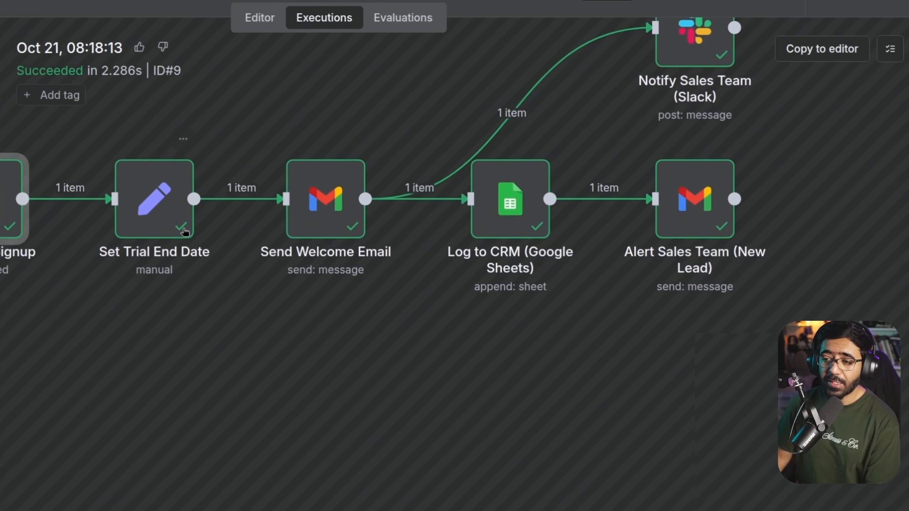
{"action": "left_click_drag", "start_coordinate": [529, 413], "coordinate": [406, 486]}
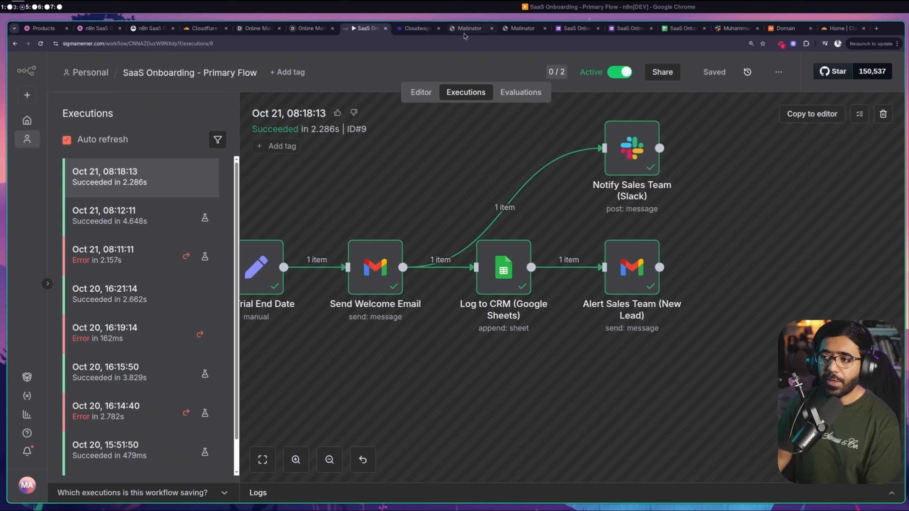
{"action": "left_click", "coordinate": [464, 32]}
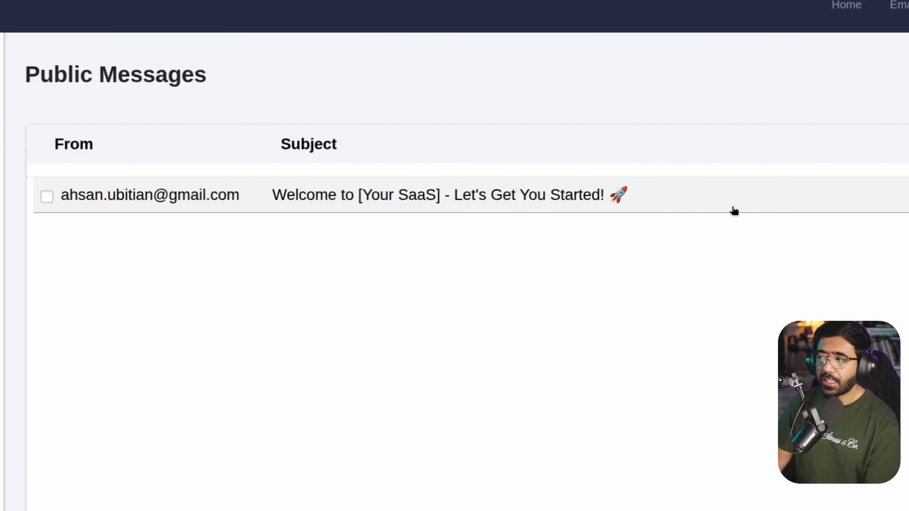
Open the welcome email and check its heading and the greeting with the user's name
{"action": "left_click", "coordinate": [285, 196]}
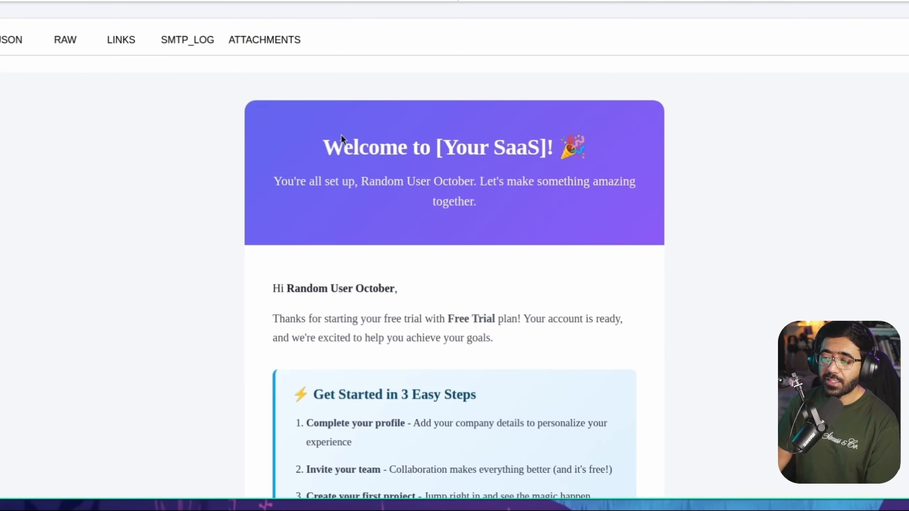
{"action": "left_click_drag", "start_coordinate": [324, 144], "coordinate": [570, 141]}
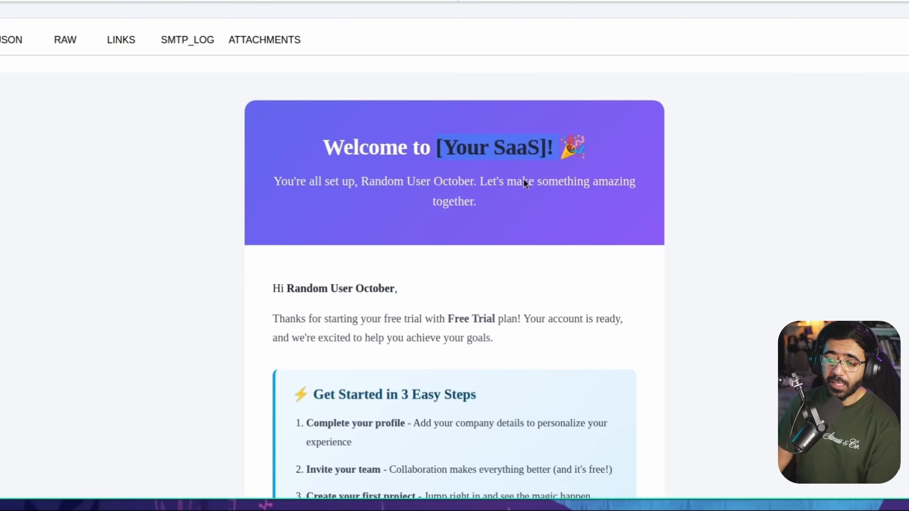
{"action": "scroll", "coordinate": [574, 209], "scroll_direction": "down", "scroll_amount": 5}
{"action": "scroll", "coordinate": [267, 190], "scroll_direction": "up", "scroll_amount": 2}
{"action": "left_click_drag", "start_coordinate": [287, 154], "coordinate": [389, 154]}
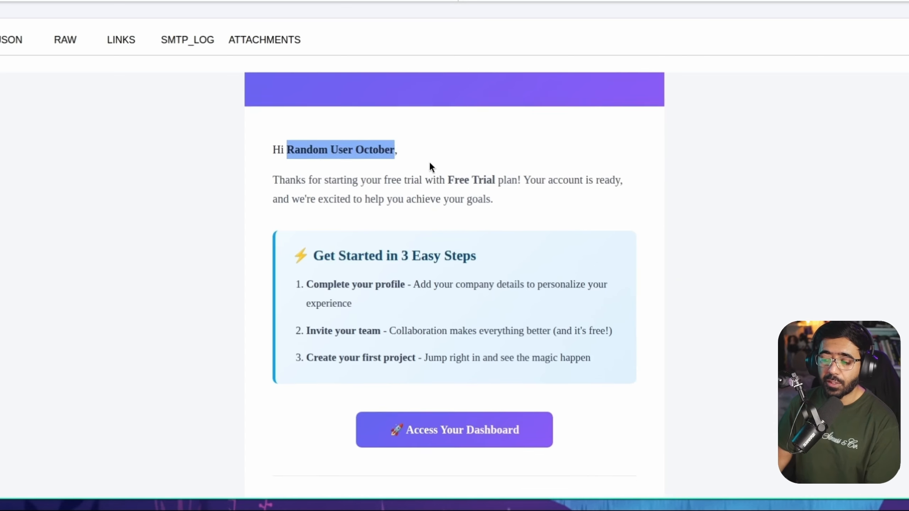
{"action": "scroll", "coordinate": [429, 160], "scroll_direction": "down", "scroll_amount": 3}
{"action": "left_click_drag", "start_coordinate": [302, 116], "coordinate": [530, 220]}
Scroll to Your Trial Details and check the plan and trial end date
{"action": "scroll", "coordinate": [529, 220], "scroll_direction": "down", "scroll_amount": 3}
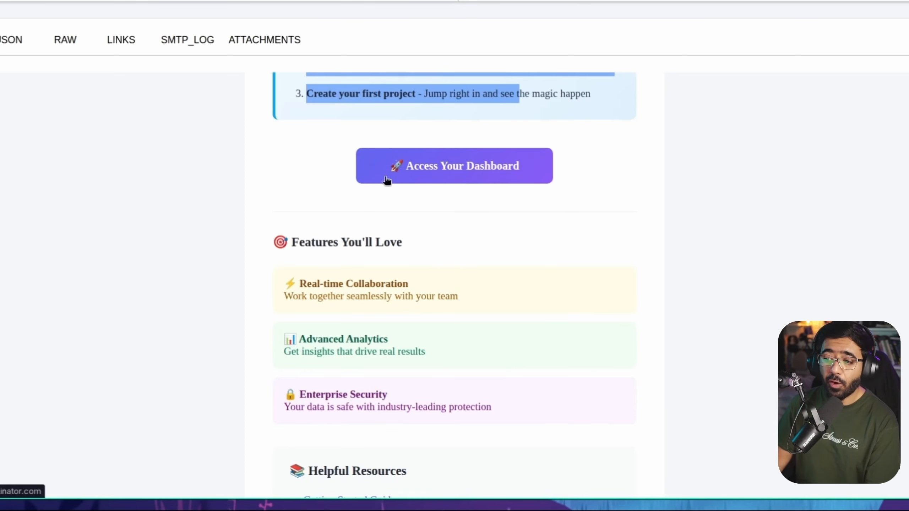
{"action": "scroll", "coordinate": [420, 178], "scroll_direction": "down", "scroll_amount": 9}
{"action": "scroll", "coordinate": [408, 124], "scroll_direction": "down", "scroll_amount": 3}
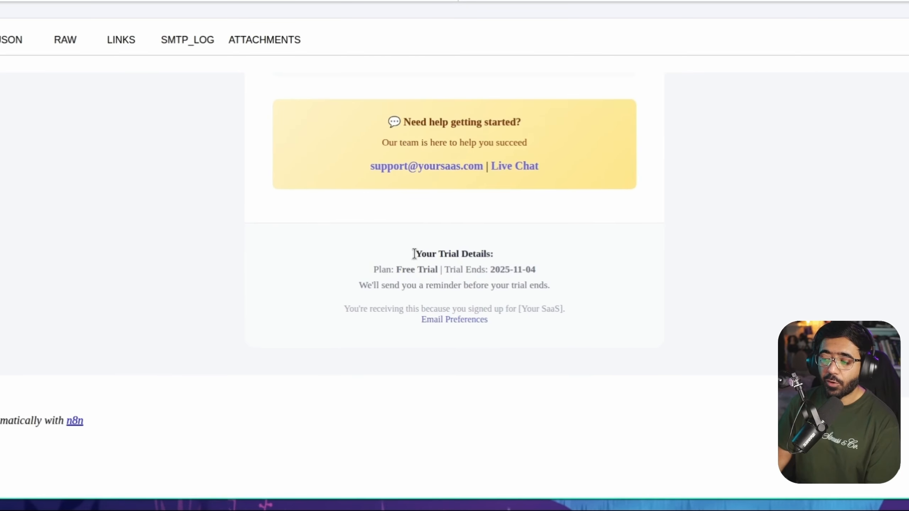
{"action": "left_click_drag", "start_coordinate": [412, 254], "coordinate": [485, 250]}
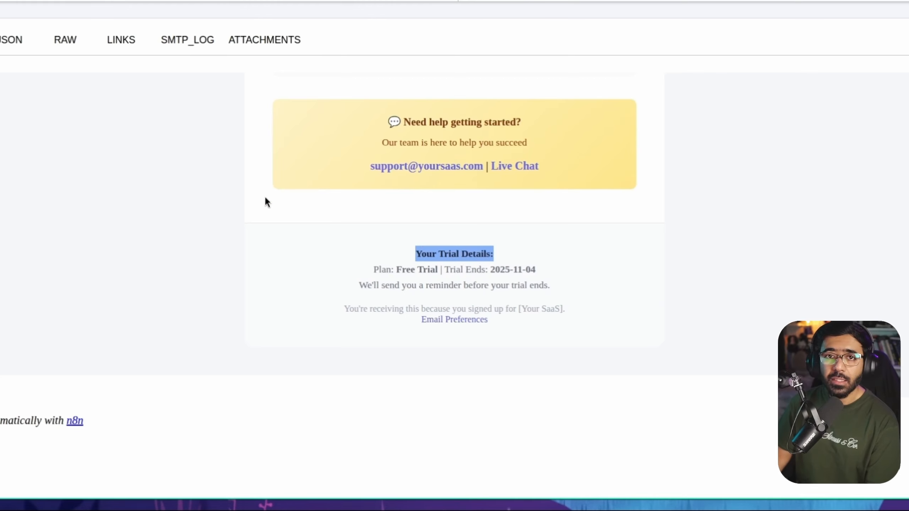
{"action": "left_click_drag", "start_coordinate": [397, 270], "coordinate": [538, 270]}
{"action": "left_click", "coordinate": [540, 282]}
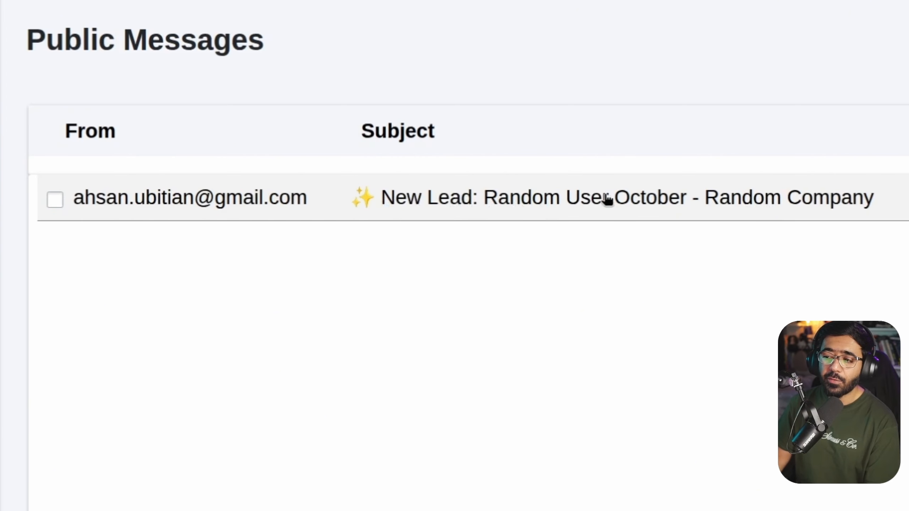
Open the New Lead alert and review its lead details, including Free Trial plan and Website source
{"action": "left_click", "coordinate": [529, 203]}
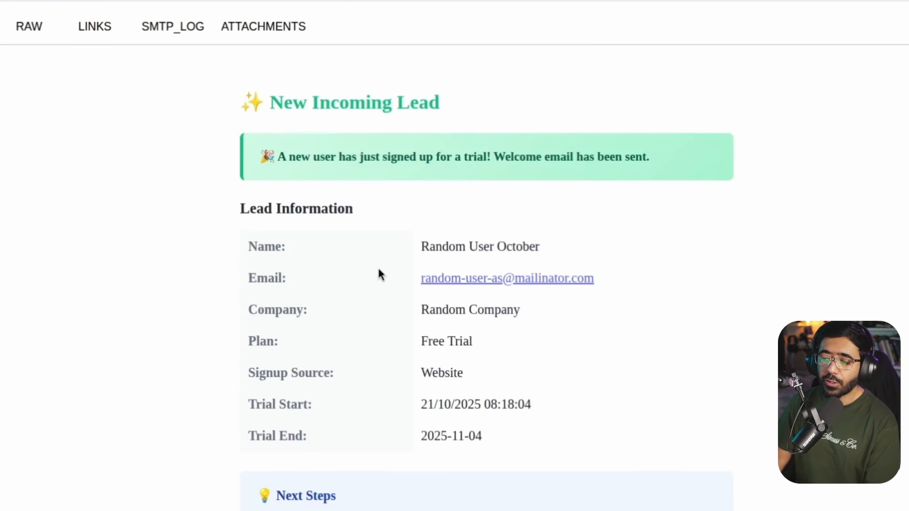
{"action": "scroll", "coordinate": [379, 274], "scroll_direction": "down", "scroll_amount": 2}
{"action": "left_click_drag", "start_coordinate": [421, 230], "coordinate": [511, 231]}
{"action": "left_click_drag", "start_coordinate": [426, 263], "coordinate": [484, 266]}
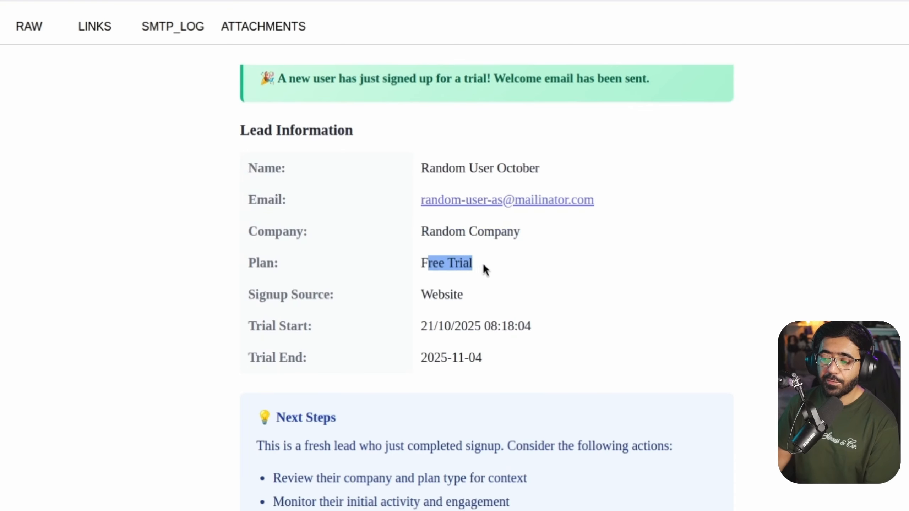
{"action": "left_click_drag", "start_coordinate": [432, 294], "coordinate": [500, 296]}
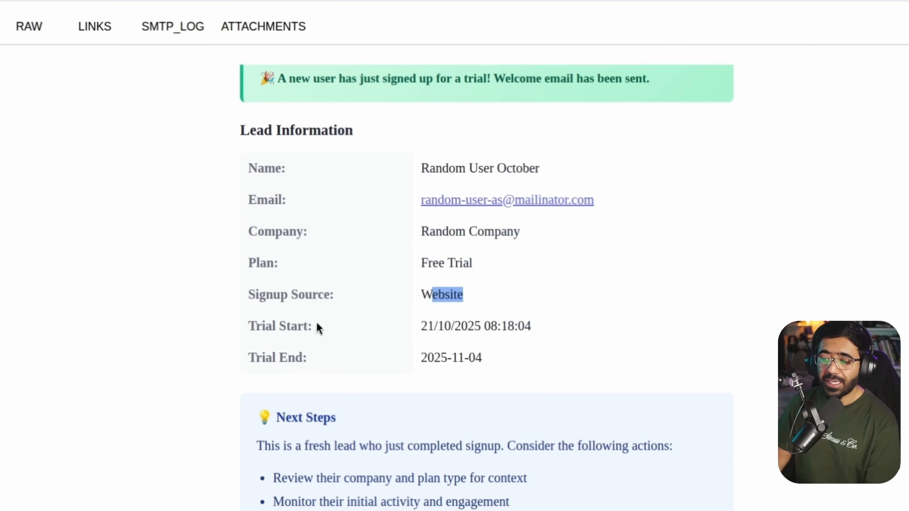
{"action": "left_click_drag", "start_coordinate": [422, 327], "coordinate": [532, 328]}
{"action": "left_click_drag", "start_coordinate": [422, 357], "coordinate": [555, 363]}
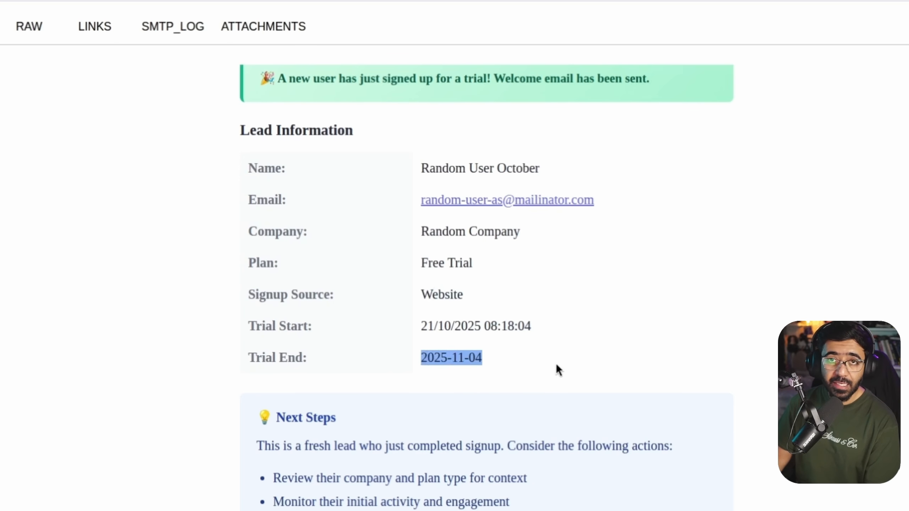
{"action": "scroll", "coordinate": [555, 363], "scroll_direction": "down", "scroll_amount": 6}
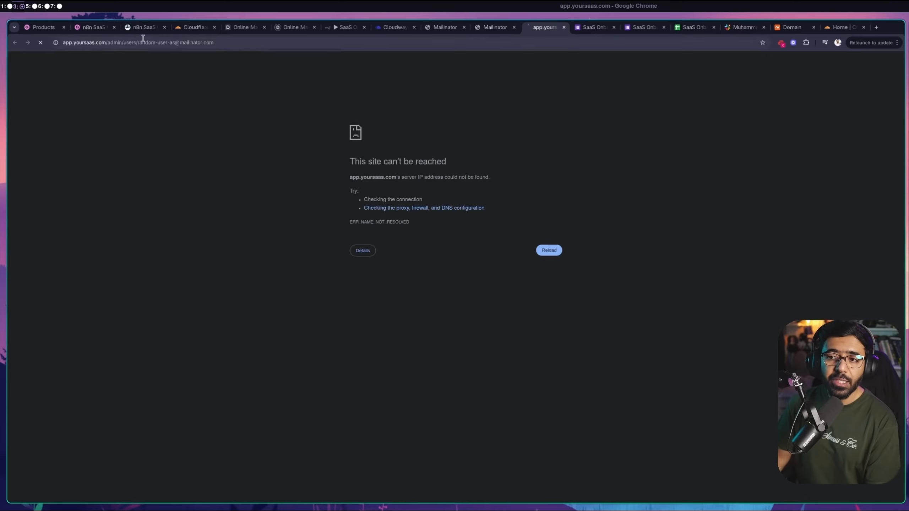
{"action": "left_click_drag", "start_coordinate": [138, 43], "coordinate": [290, 41]}
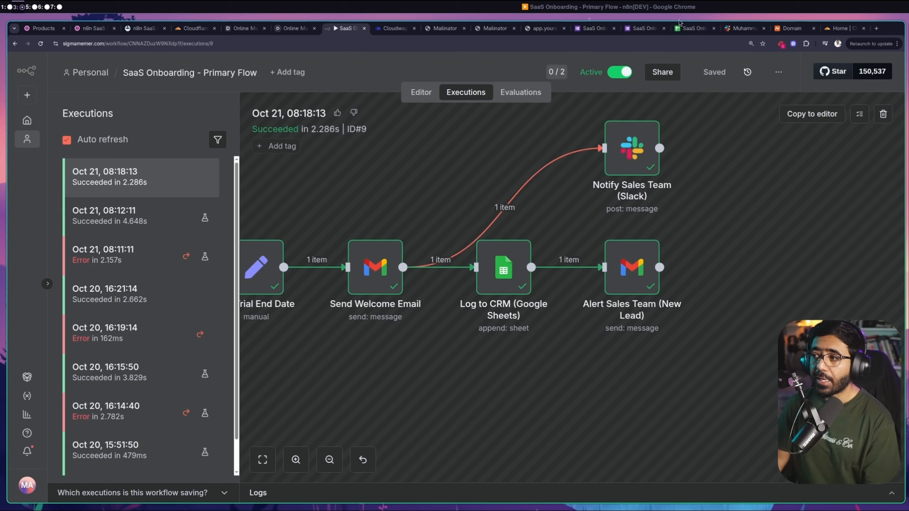
Open the form's 4 responses in the linked spreadsheet and check the newest response in row 4
{"action": "left_click", "coordinate": [594, 28]}
{"action": "left_click", "coordinate": [642, 27]}
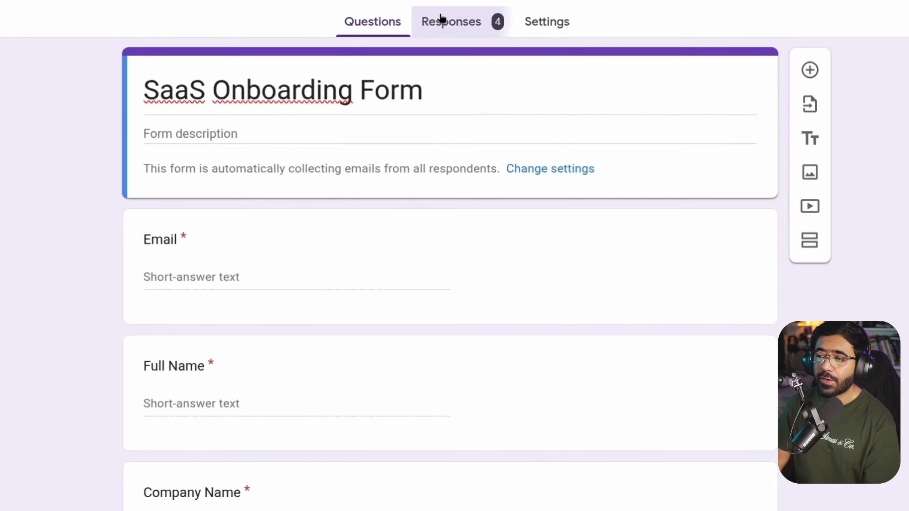
{"action": "left_click", "coordinate": [449, 98]}
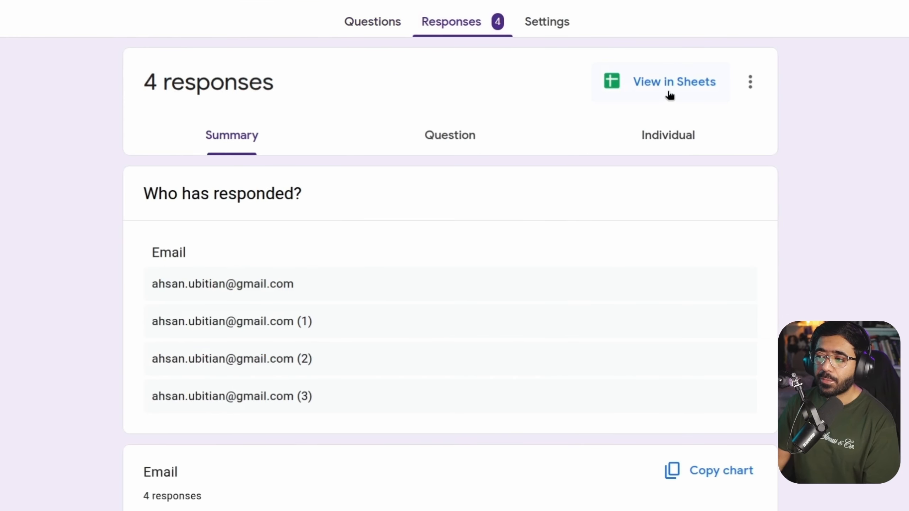
{"action": "left_click", "coordinate": [678, 86]}
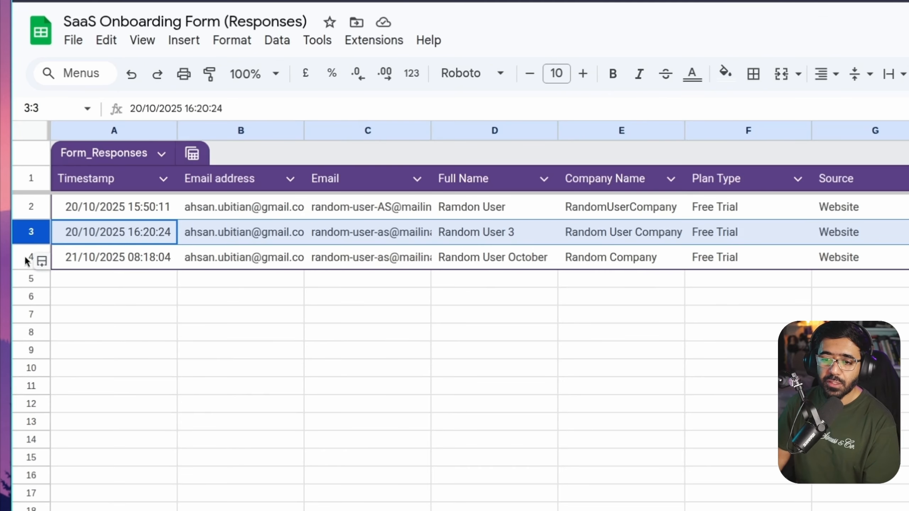
{"action": "left_click", "coordinate": [19, 213]}
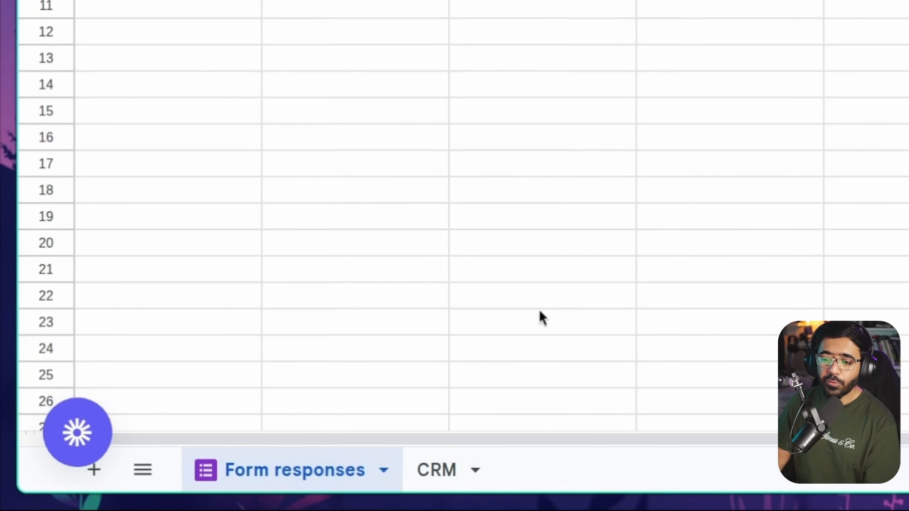
On the CRM sheet, confirm row 7 shows Random User October as Active with Welcome Sent in H7
{"action": "left_click", "coordinate": [454, 464]}
{"action": "left_click", "coordinate": [26, 264]}
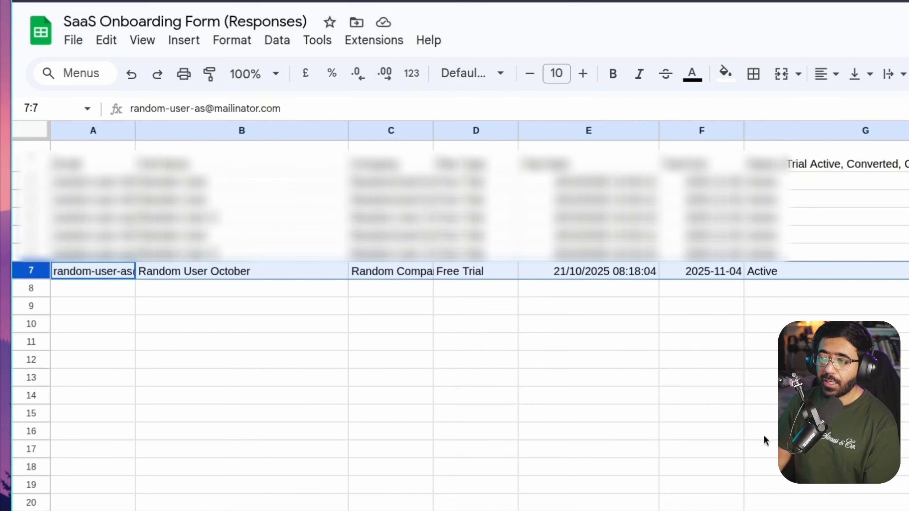
{"action": "scroll", "coordinate": [765, 440], "scroll_direction": "right", "scroll_amount": 5}
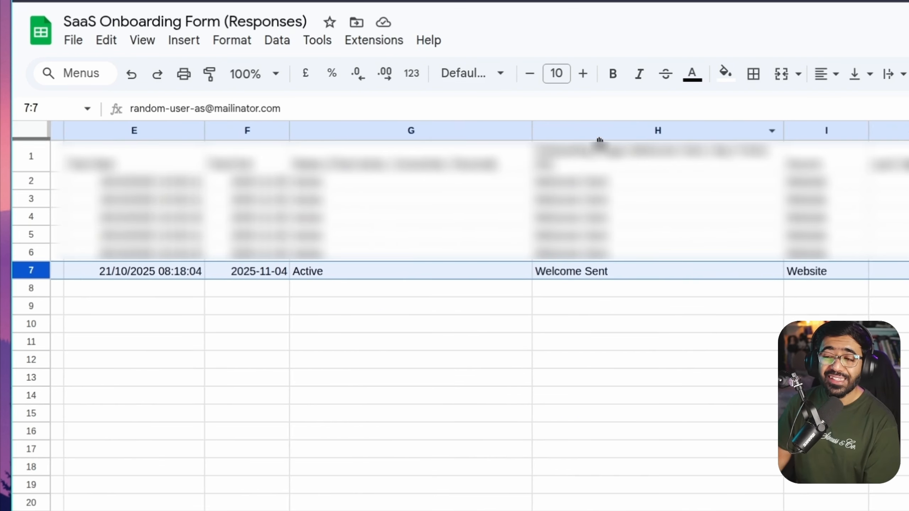
{"action": "double_click", "coordinate": [576, 271]}
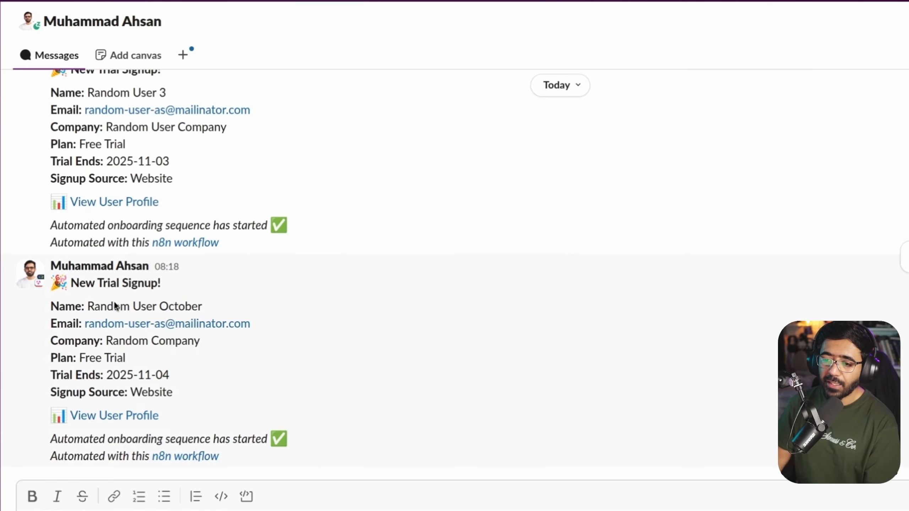
Confirm the Slack New Trial Signup alert lists Random User October and the company name
{"action": "left_click_drag", "start_coordinate": [88, 306], "coordinate": [216, 306]}
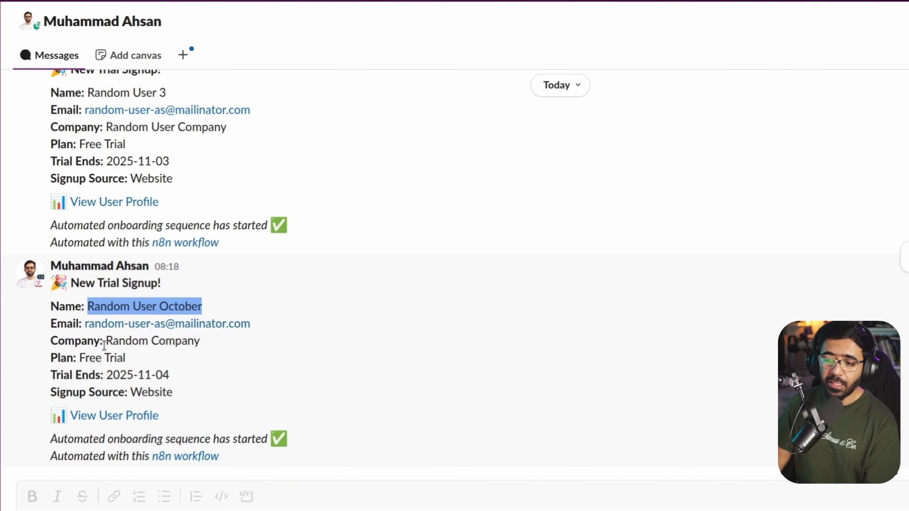
{"action": "left_click_drag", "start_coordinate": [113, 340], "coordinate": [194, 338]}
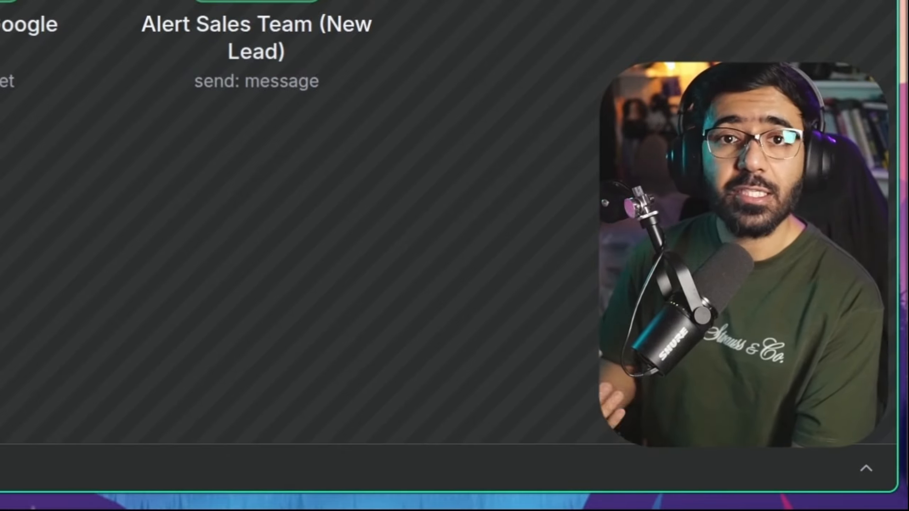
{"action": "scroll", "coordinate": [252, 264], "scroll_direction": "down", "scroll_amount": 2}
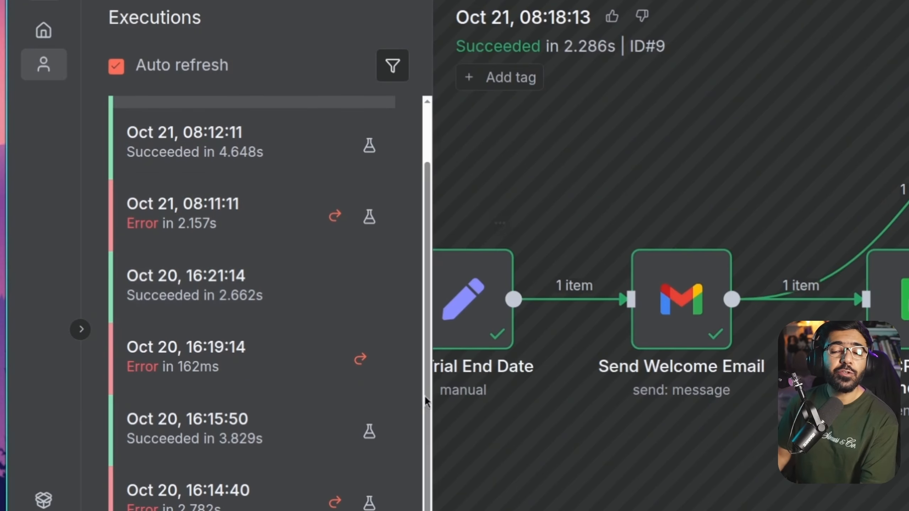
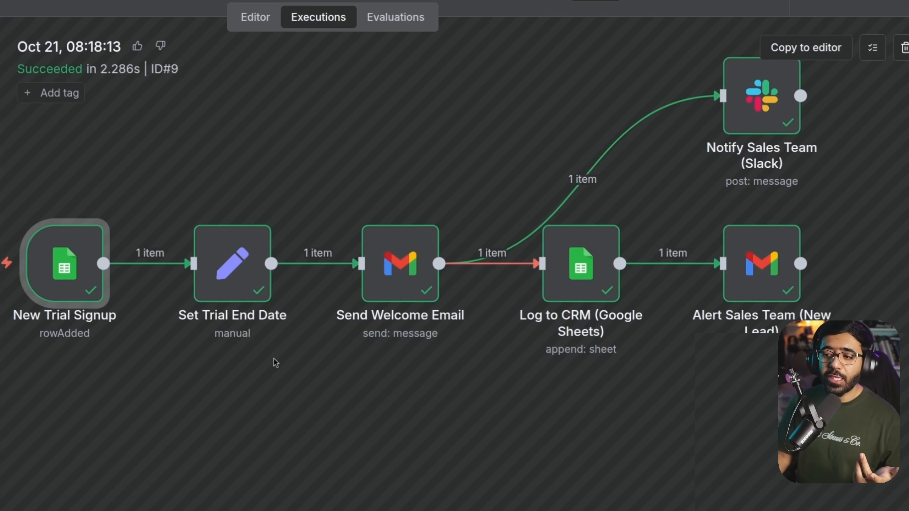
Pan across the execution canvas to review the succeeded trial-signup workflow run
{"action": "scroll", "coordinate": [275, 363], "scroll_direction": "down", "scroll_amount": 5}
{"action": "scroll", "coordinate": [275, 363], "scroll_direction": "left", "scroll_amount": 3}
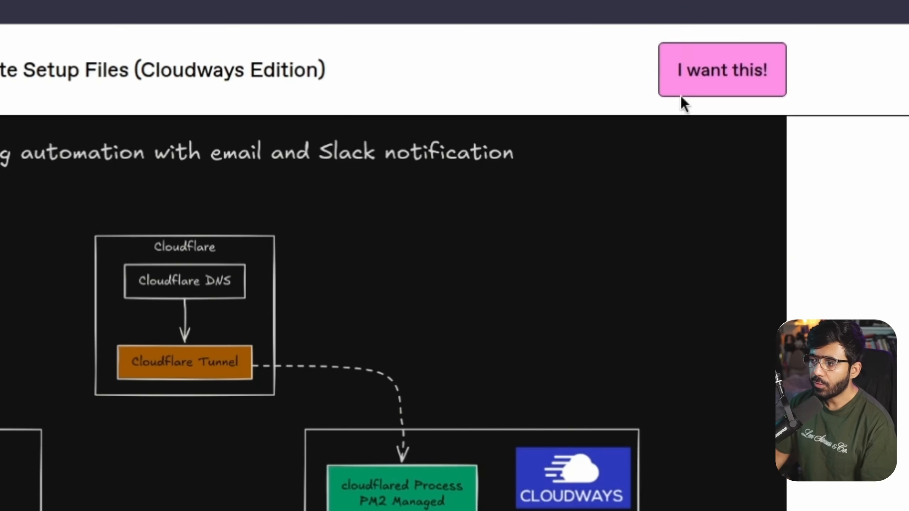
Get the setup files product at a $0 price and complete the free checkout
{"action": "left_click", "coordinate": [682, 68]}
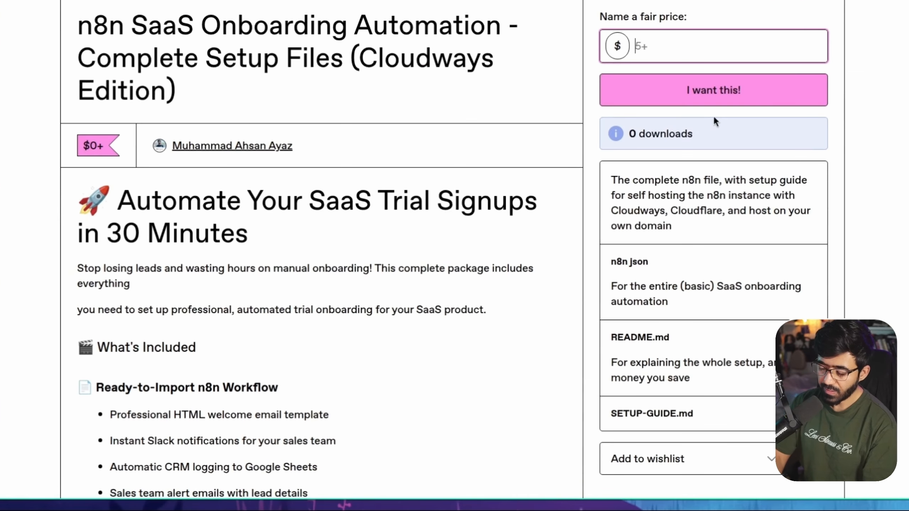
{"action": "type", "text": "0"}
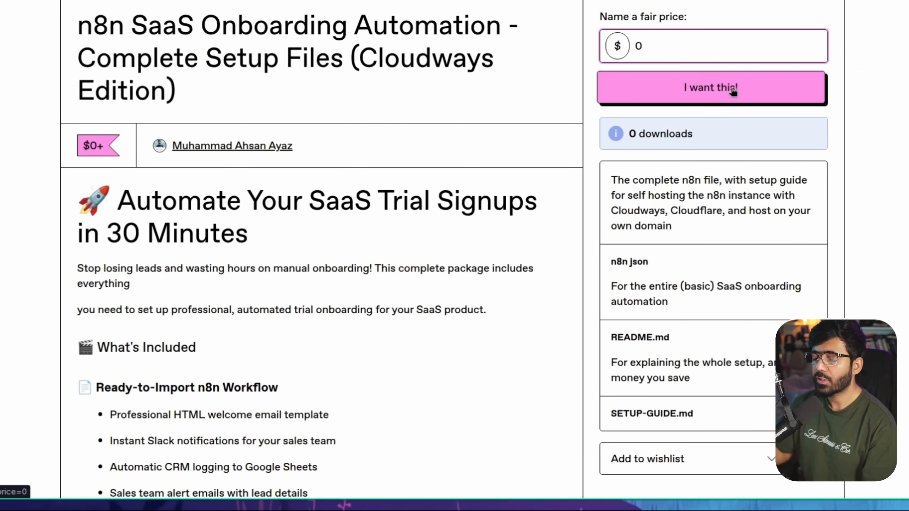
{"action": "left_click", "coordinate": [713, 95]}
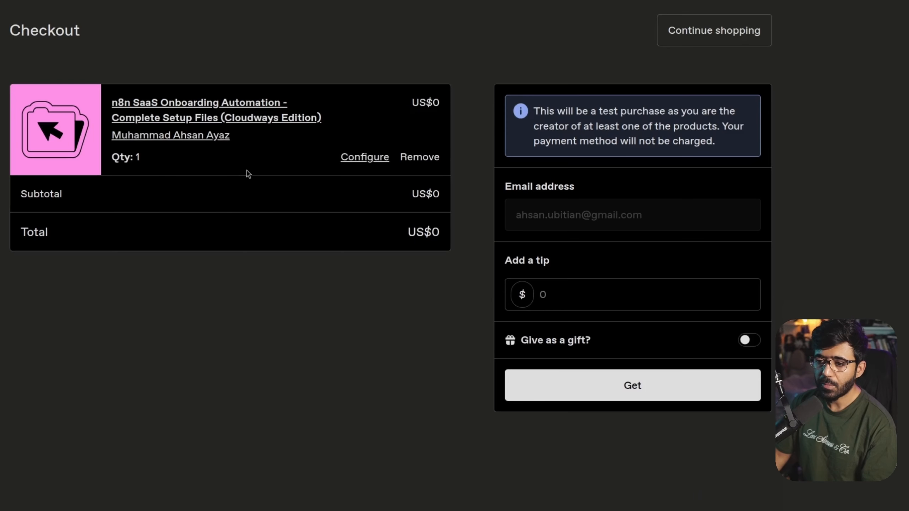
{"action": "left_click", "coordinate": [555, 295]}
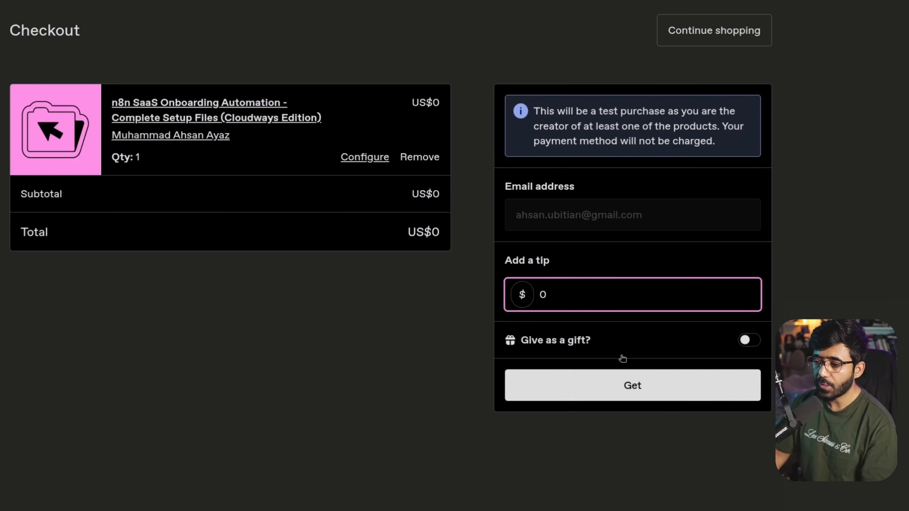
{"action": "left_click", "coordinate": [634, 385]}
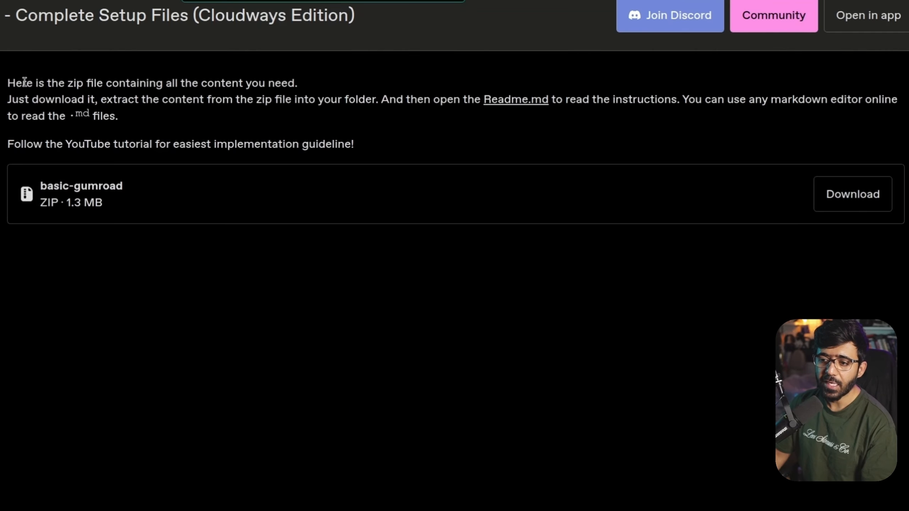
Download basic-gumroad.zip and save it into the Downloads/SaaS folder
{"action": "left_click_drag", "start_coordinate": [7, 82], "coordinate": [404, 132]}
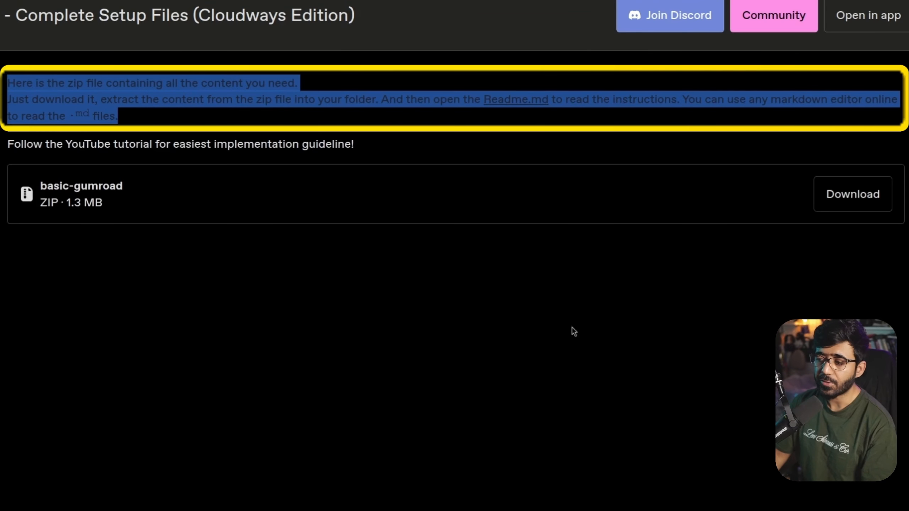
{"action": "left_click", "coordinate": [832, 199]}
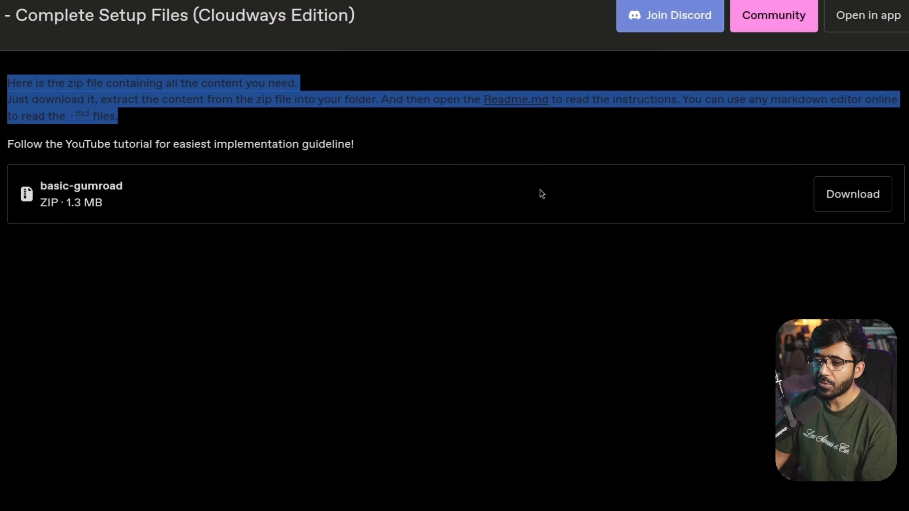
{"action": "double_click", "coordinate": [459, 170]}
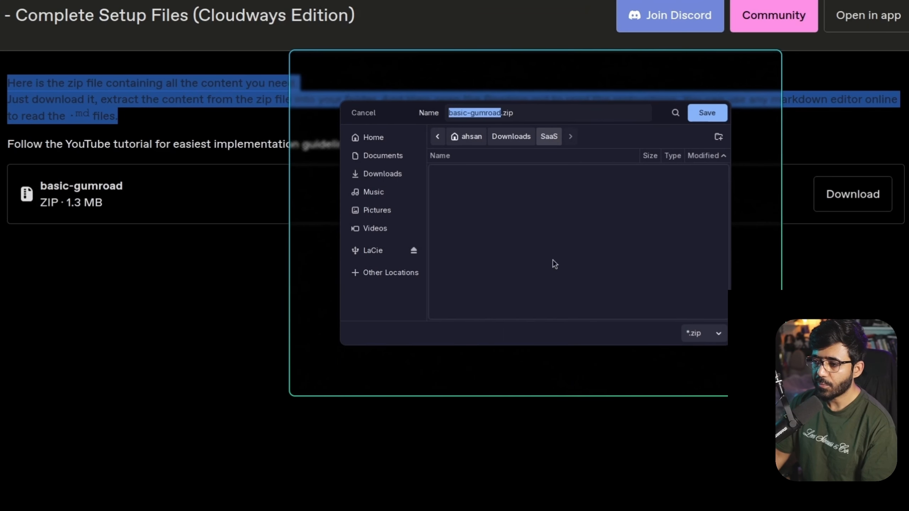
{"action": "left_click", "coordinate": [709, 115]}
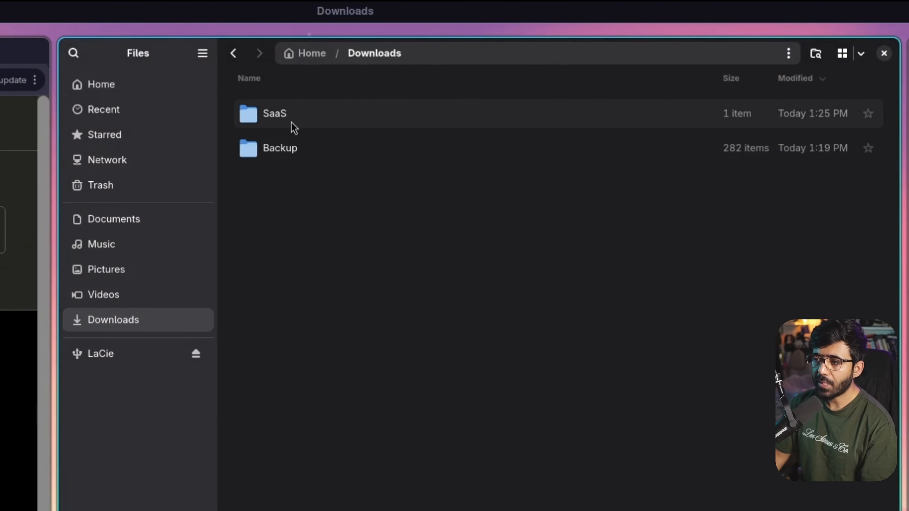
Extract basic-gumroad.zip in Downloads/SaaS and find START-HERE.txt in the extracted folder
{"action": "double_click", "coordinate": [292, 121]}
{"action": "right_click", "coordinate": [281, 119]}
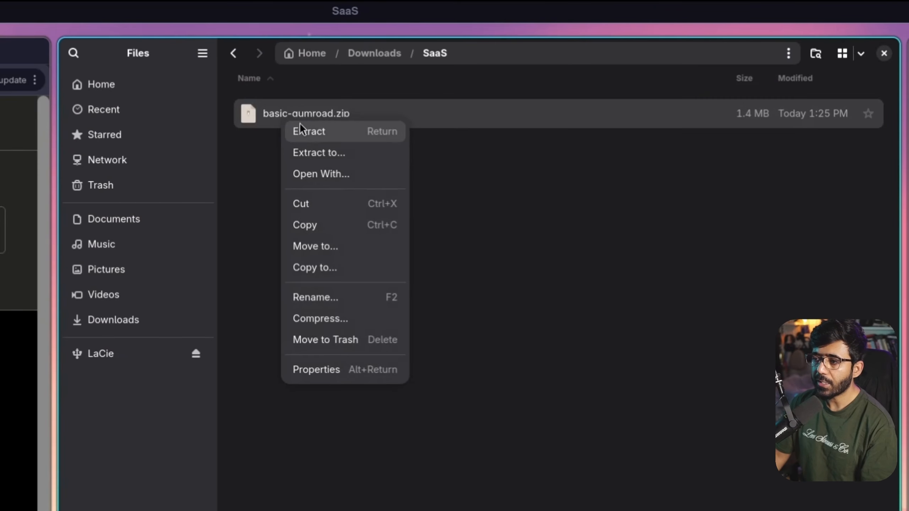
{"action": "left_click", "coordinate": [312, 131]}
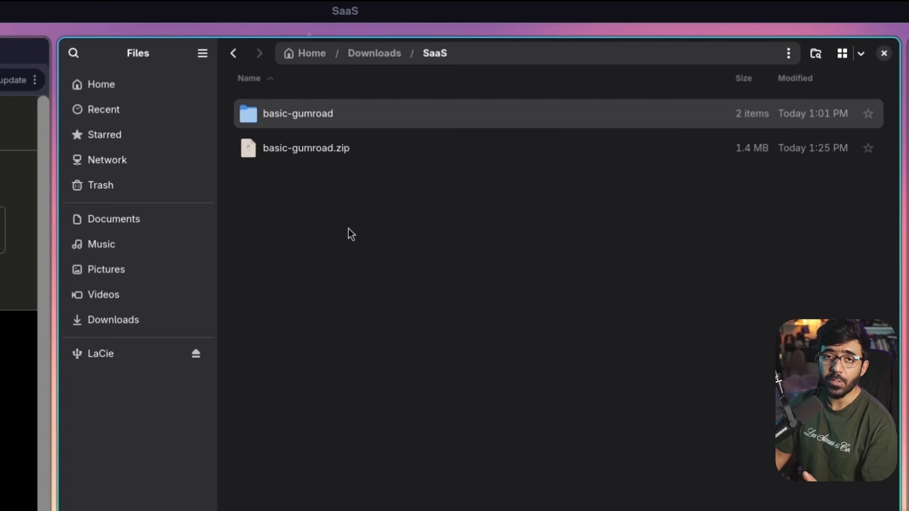
{"action": "double_click", "coordinate": [317, 119]}
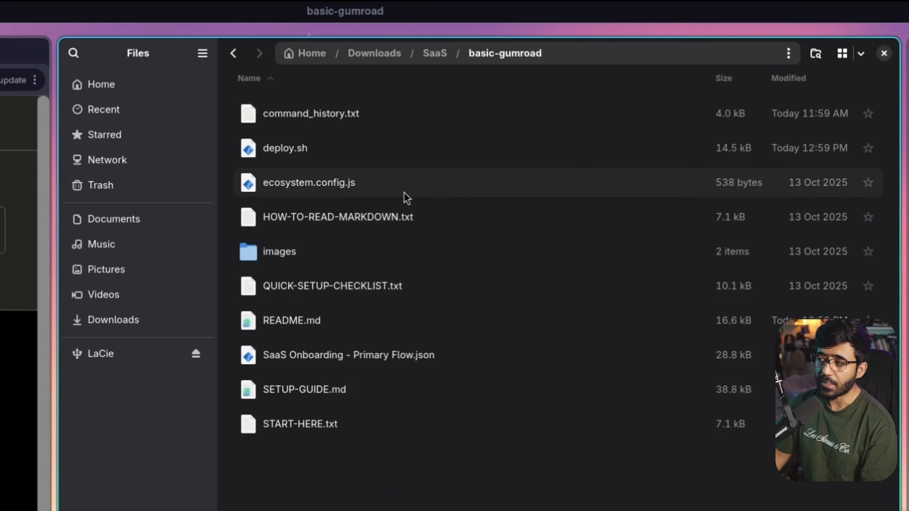
{"action": "scroll", "coordinate": [404, 194], "scroll_direction": "down", "scroll_amount": 2}
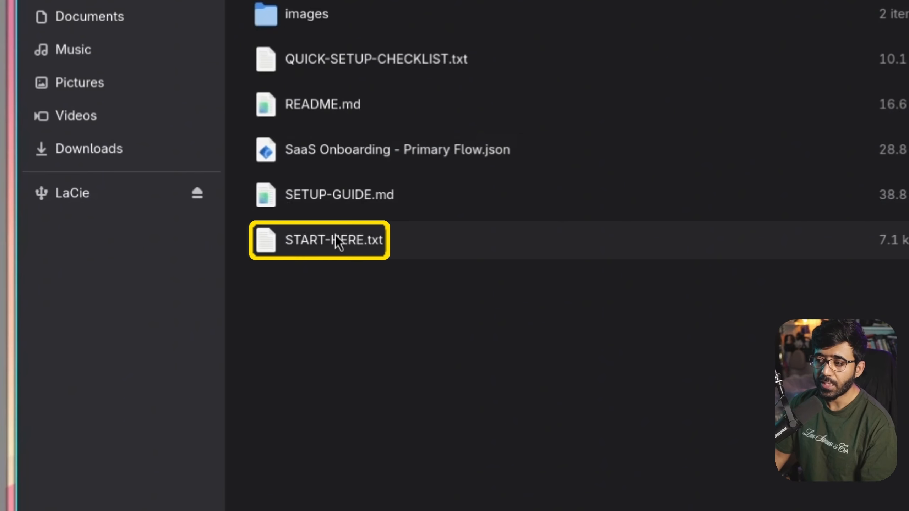
{"action": "right_click", "coordinate": [320, 240]}
Open START-HERE.txt in the Text Editor and enlarge its text
{"action": "left_click", "coordinate": [379, 281]}
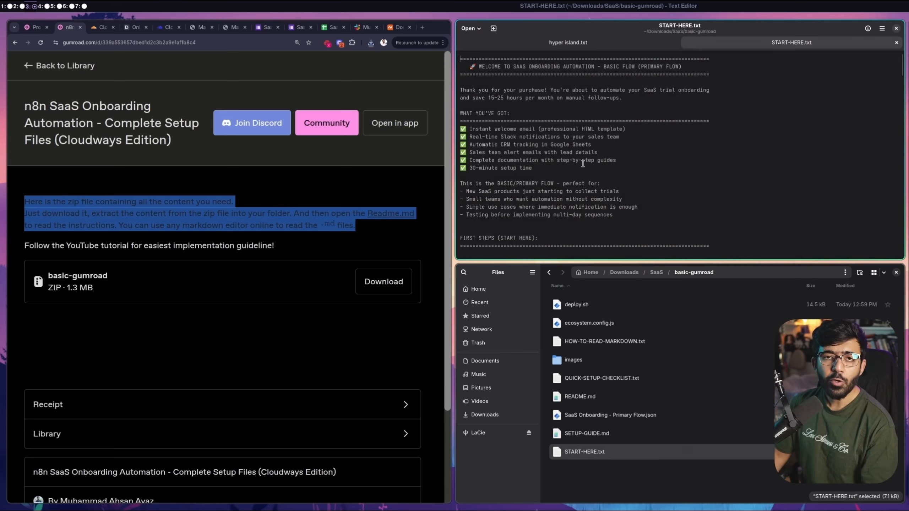
{"action": "key", "text": "ctrl+plus"}
{"action": "key", "text": "ctrl+plus"}
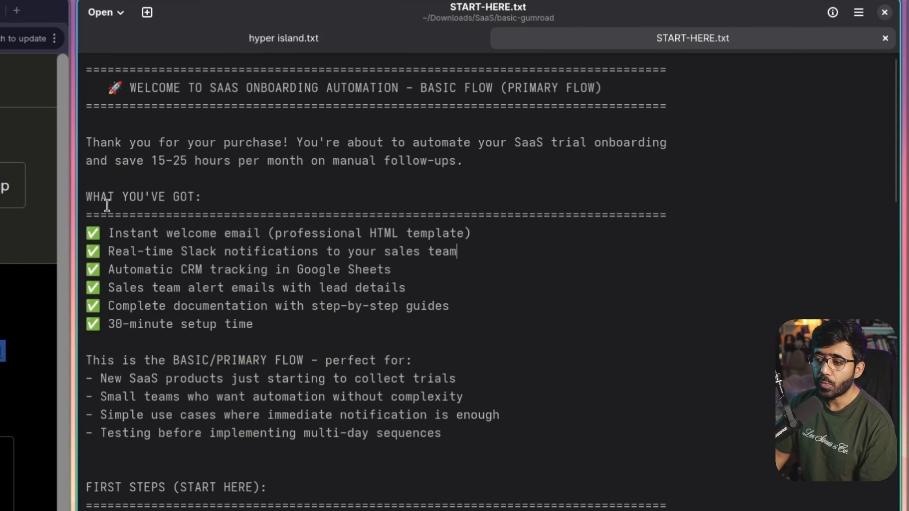
{"action": "left_click_drag", "start_coordinate": [86, 196], "coordinate": [411, 318]}
{"action": "scroll", "coordinate": [257, 246], "scroll_direction": "down", "scroll_amount": 4}
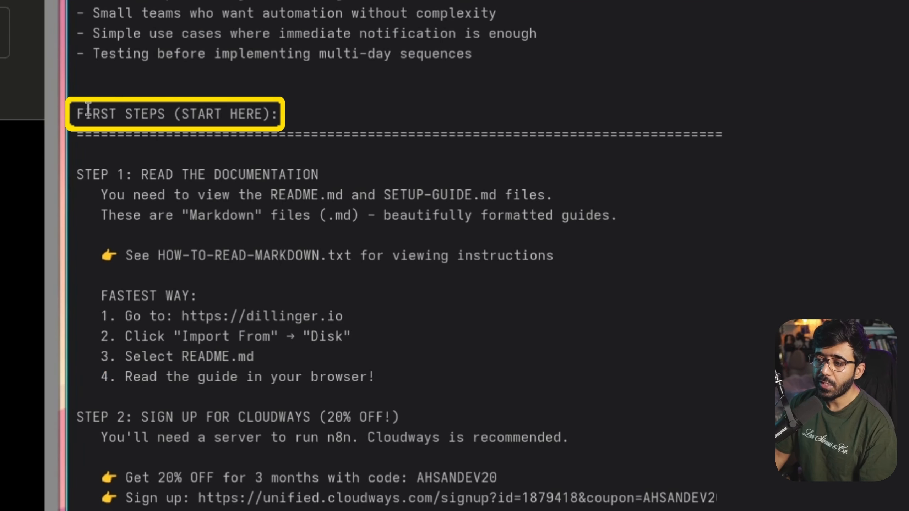
Read the FIRST STEPS section, highlighting README.md and the dillinger.io link
{"action": "left_click_drag", "start_coordinate": [88, 259], "coordinate": [161, 252]}
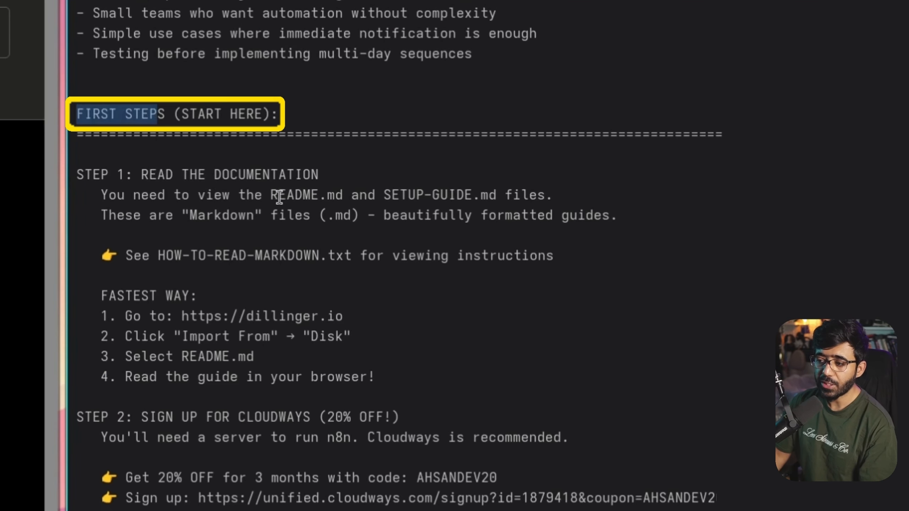
{"action": "left_click_drag", "start_coordinate": [271, 195], "coordinate": [448, 196]}
{"action": "left_click_drag", "start_coordinate": [271, 196], "coordinate": [314, 202]}
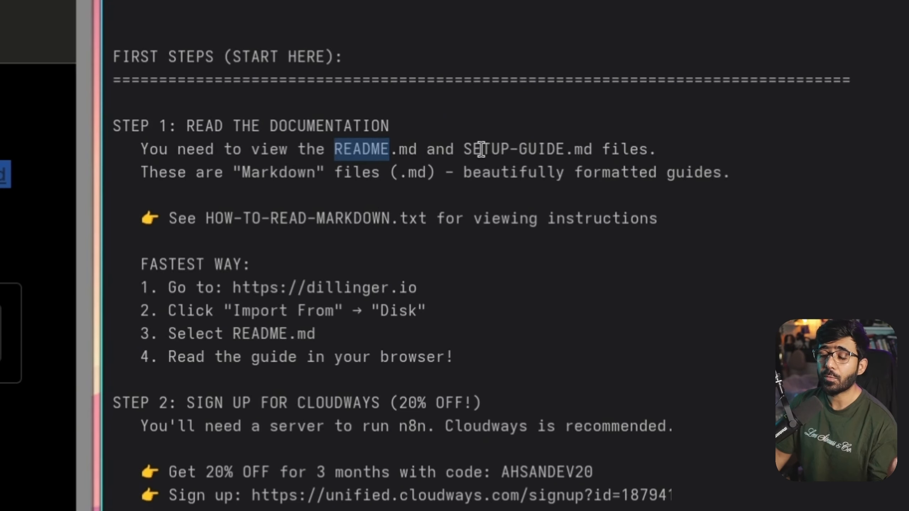
{"action": "scroll", "coordinate": [287, 124], "scroll_direction": "down", "scroll_amount": 3}
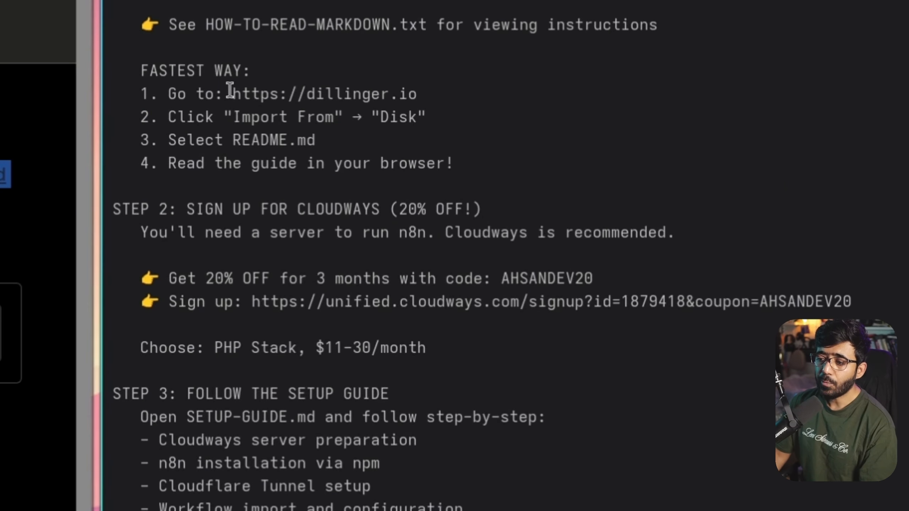
{"action": "left_click_drag", "start_coordinate": [236, 92], "coordinate": [424, 95]}
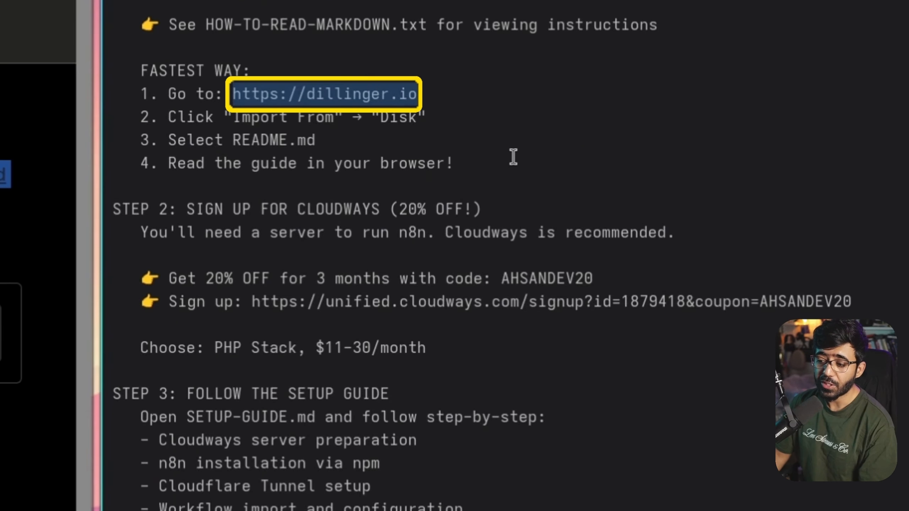
{"action": "scroll", "coordinate": [512, 157], "scroll_direction": "down", "scroll_amount": 20}
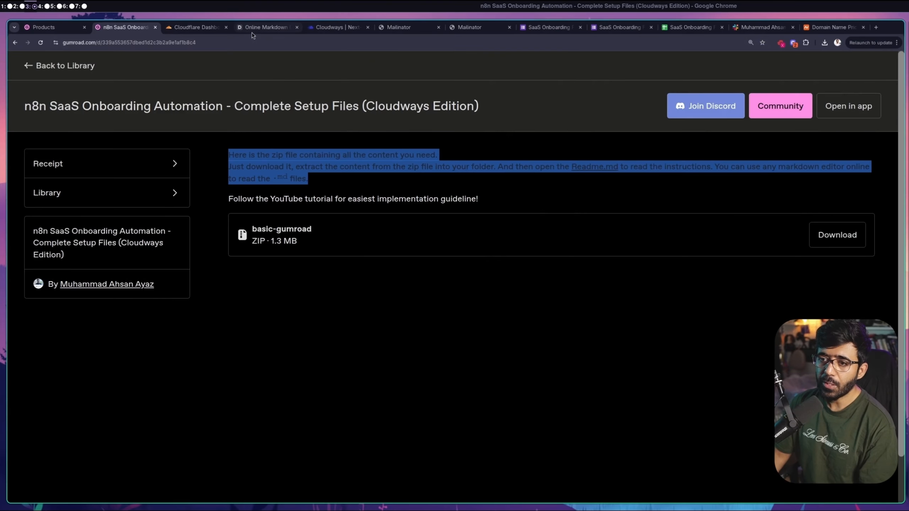
Reload Dillinger and import README.md from Downloads/SaaS/basic-gumroad to preview the guide
{"action": "left_click", "coordinate": [251, 29]}
{"action": "left_click", "coordinate": [241, 44]}
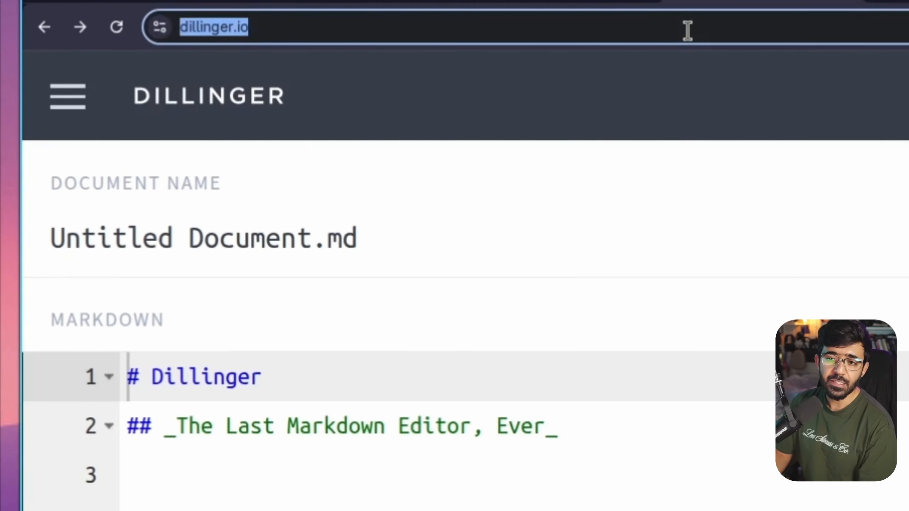
{"action": "key", "text": "Return"}
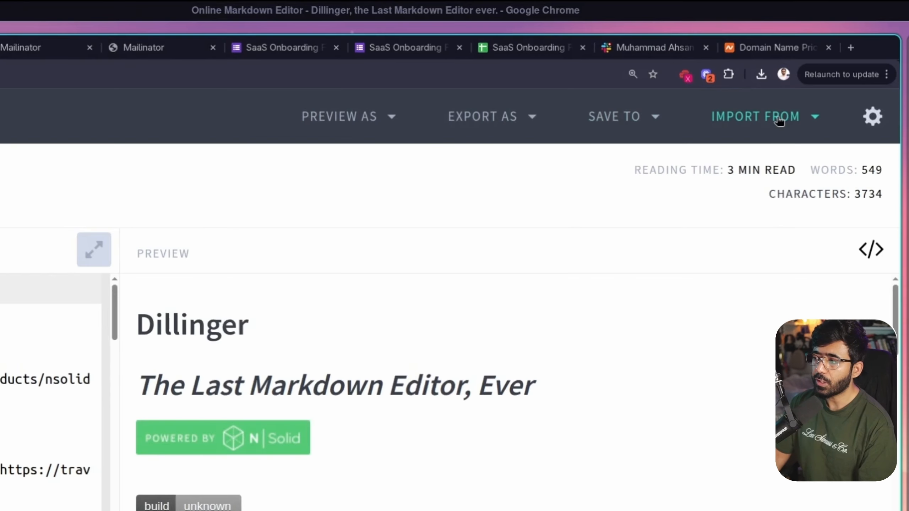
{"action": "left_click", "coordinate": [840, 68]}
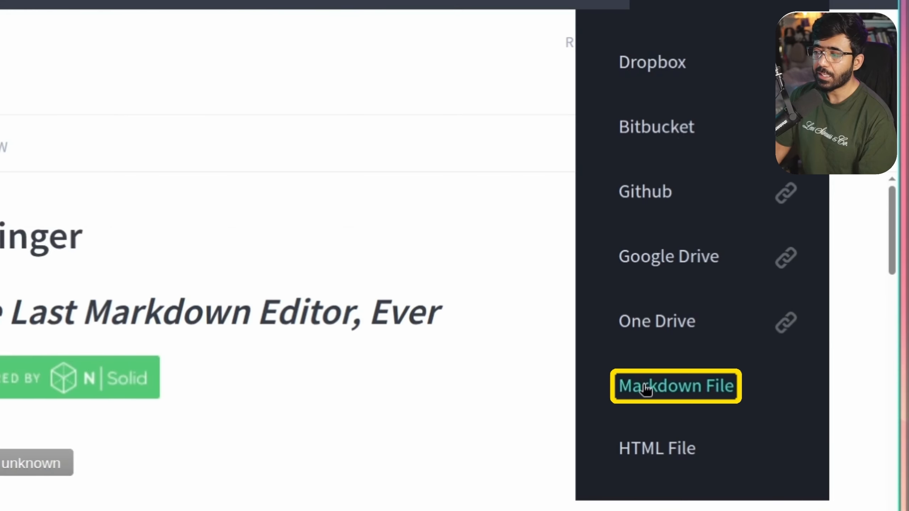
{"action": "left_click", "coordinate": [646, 389]}
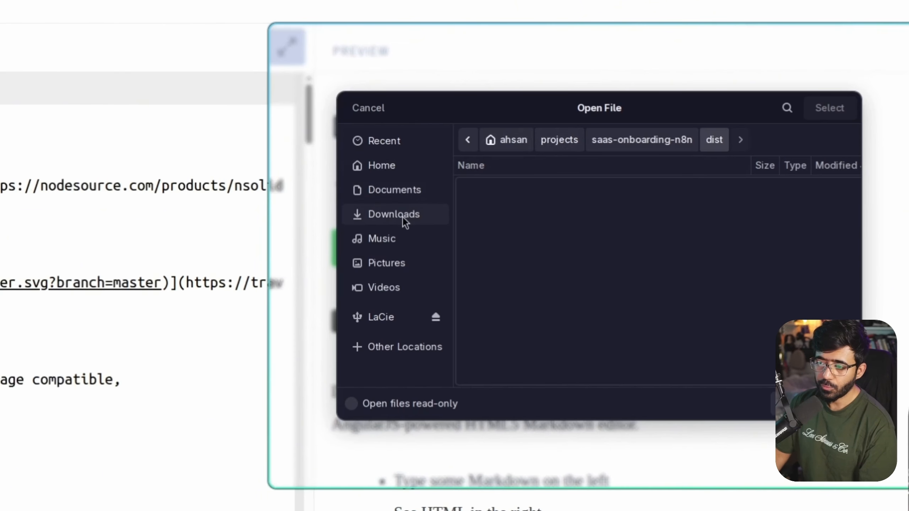
{"action": "left_click", "coordinate": [394, 214]}
{"action": "double_click", "coordinate": [508, 182]}
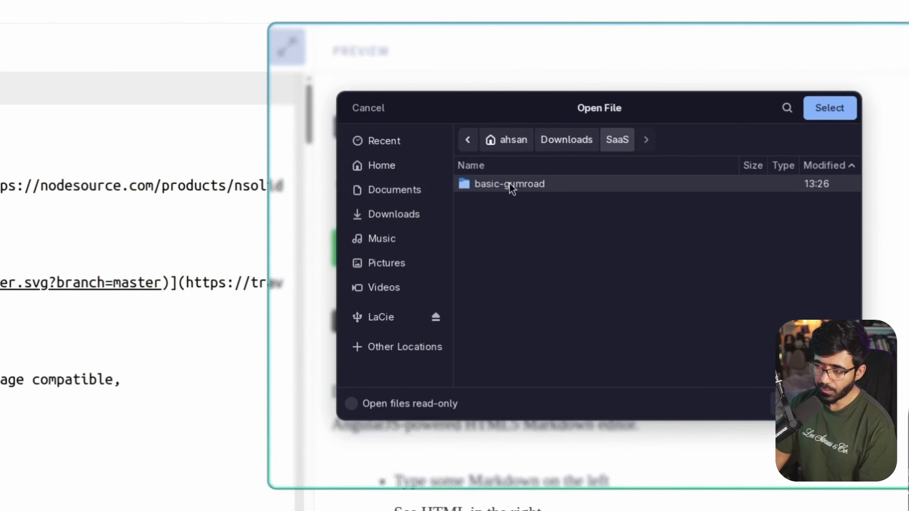
{"action": "double_click", "coordinate": [529, 185]}
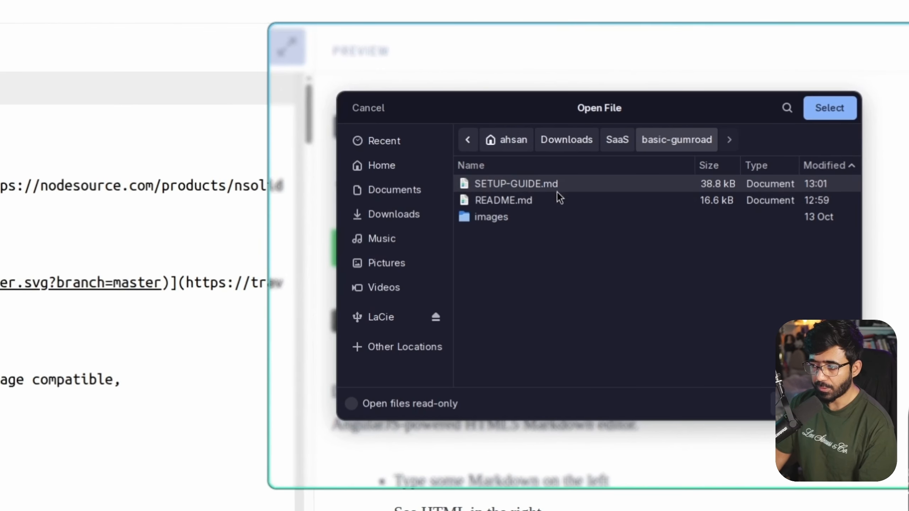
{"action": "double_click", "coordinate": [517, 200]}
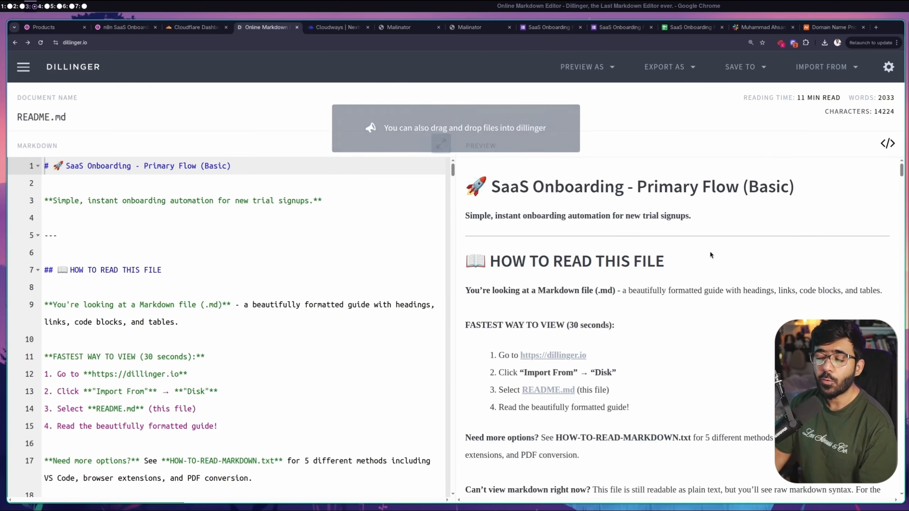
{"action": "left_click_drag", "start_coordinate": [633, 186], "coordinate": [794, 186]}
{"action": "scroll", "coordinate": [505, 210], "scroll_direction": "down", "scroll_amount": 3}
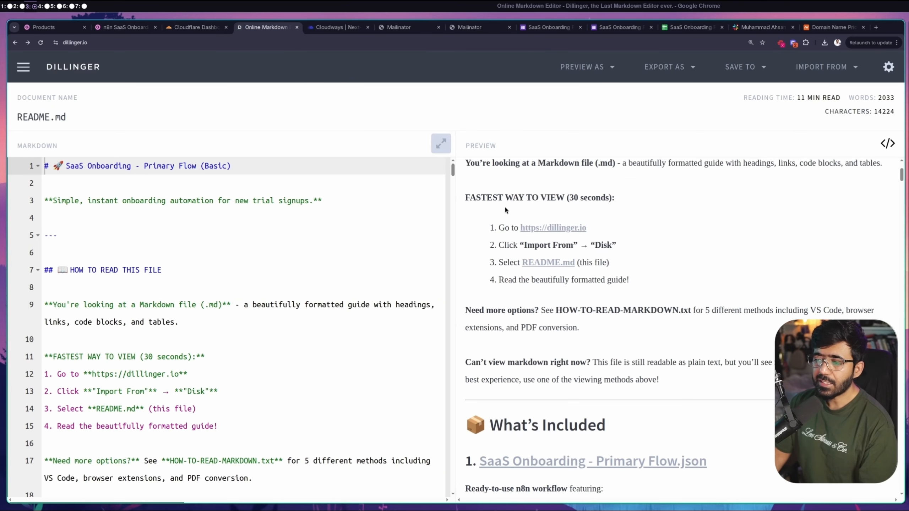
{"action": "scroll", "coordinate": [611, 240], "scroll_direction": "down", "scroll_amount": 2}
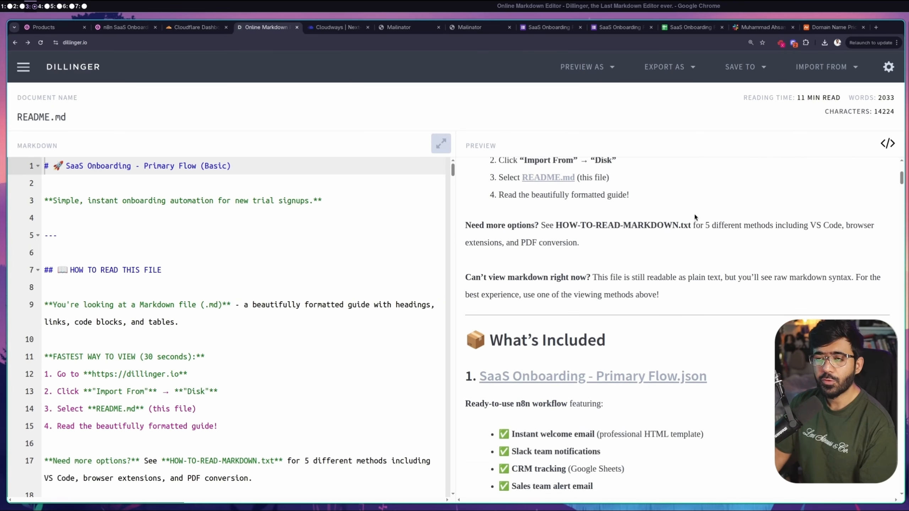
{"action": "left_click", "coordinate": [826, 67]}
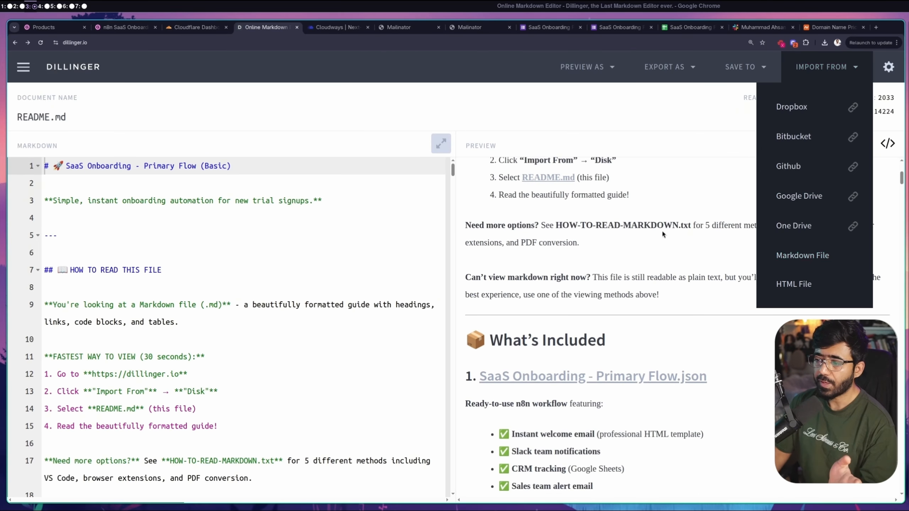
{"action": "scroll", "coordinate": [658, 239], "scroll_direction": "down", "scroll_amount": 10}
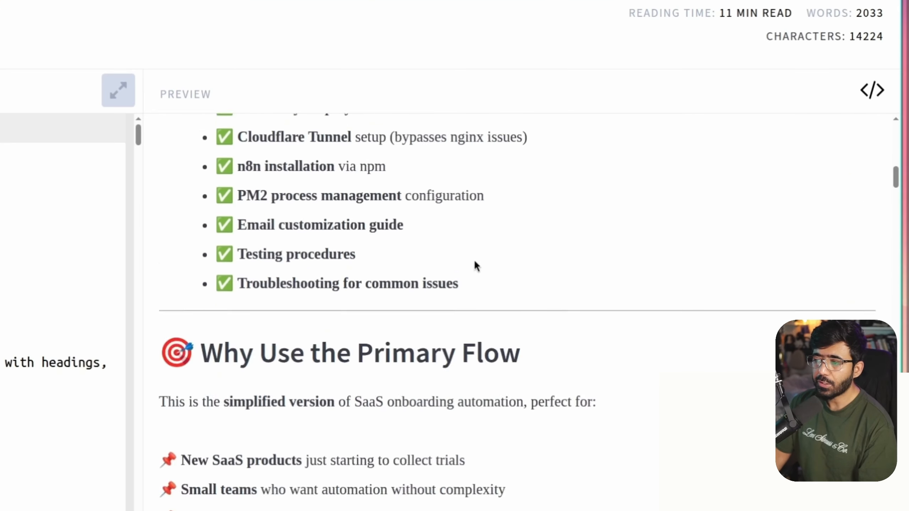
{"action": "scroll", "coordinate": [651, 243], "scroll_direction": "up", "scroll_amount": 3}
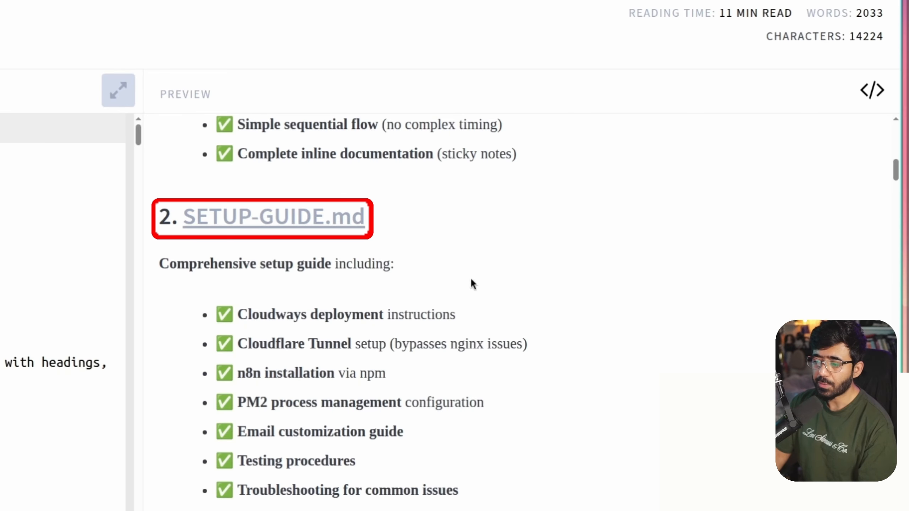
{"action": "scroll", "coordinate": [471, 280], "scroll_direction": "down", "scroll_amount": 20}
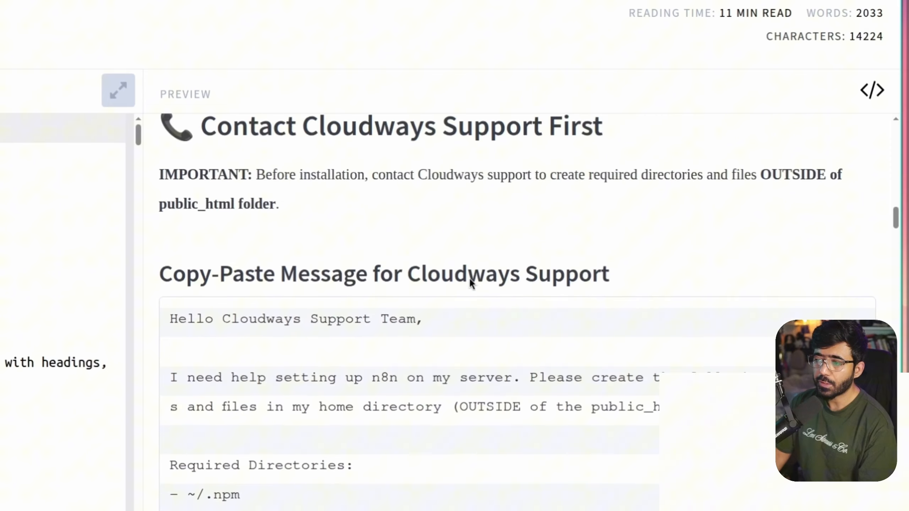
{"action": "scroll", "coordinate": [209, 229], "scroll_direction": "up", "scroll_amount": 3}
{"action": "left_click_drag", "start_coordinate": [201, 269], "coordinate": [686, 273]}
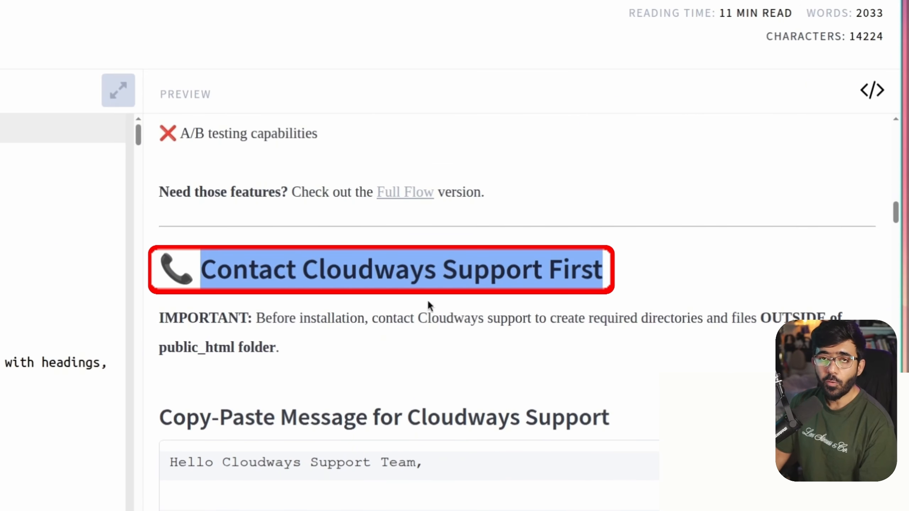
{"action": "scroll", "coordinate": [436, 258], "scroll_direction": "down", "scroll_amount": 1}
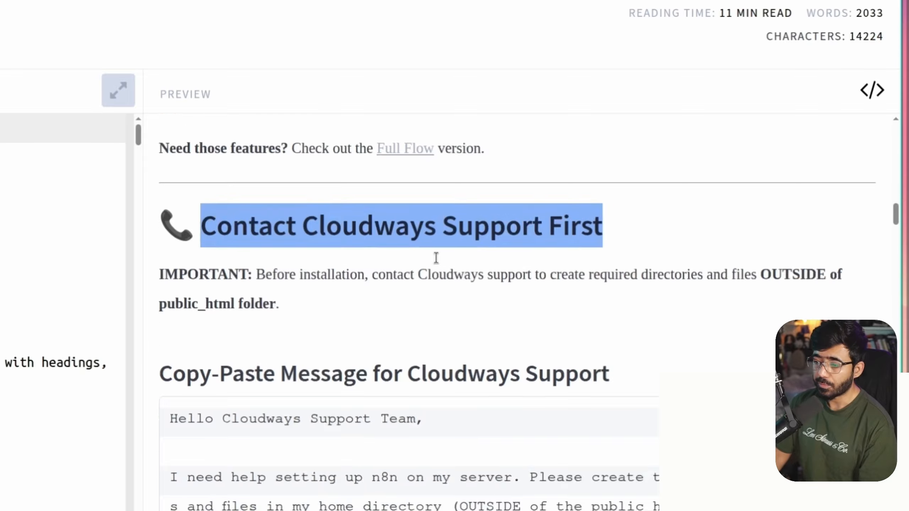
{"action": "scroll", "coordinate": [436, 258], "scroll_direction": "up", "scroll_amount": 1}
{"action": "scroll", "coordinate": [436, 258], "scroll_direction": "down", "scroll_amount": 10}
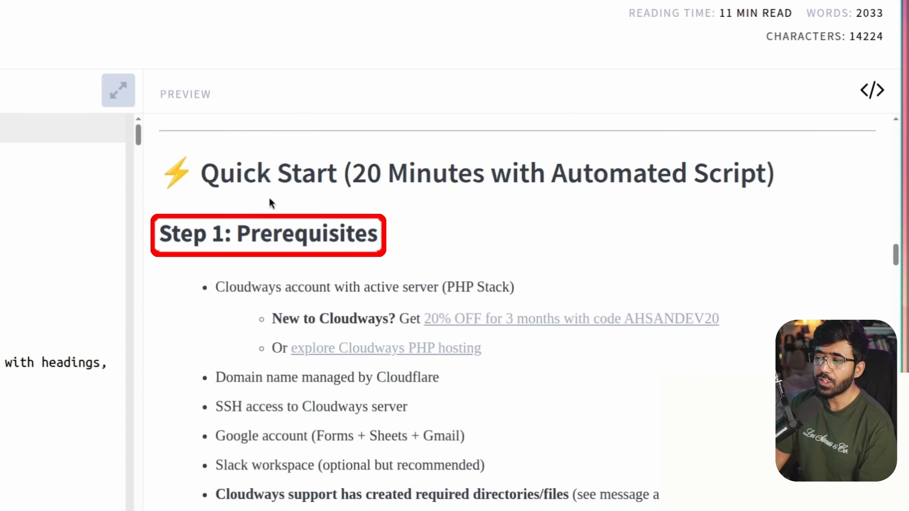
{"action": "scroll", "coordinate": [579, 315], "scroll_direction": "down", "scroll_amount": 2}
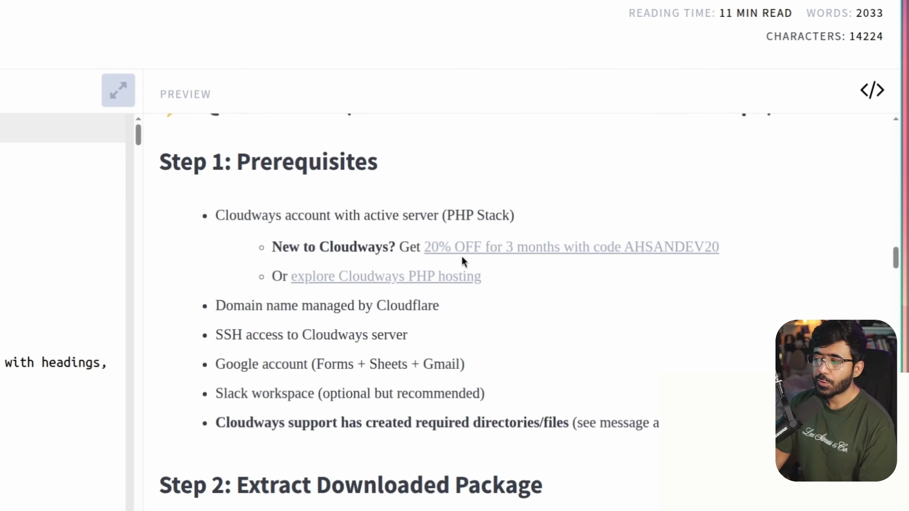
Open the 20% off Cloudways offer and look over its signup and login pages
{"action": "left_click", "coordinate": [572, 247]}
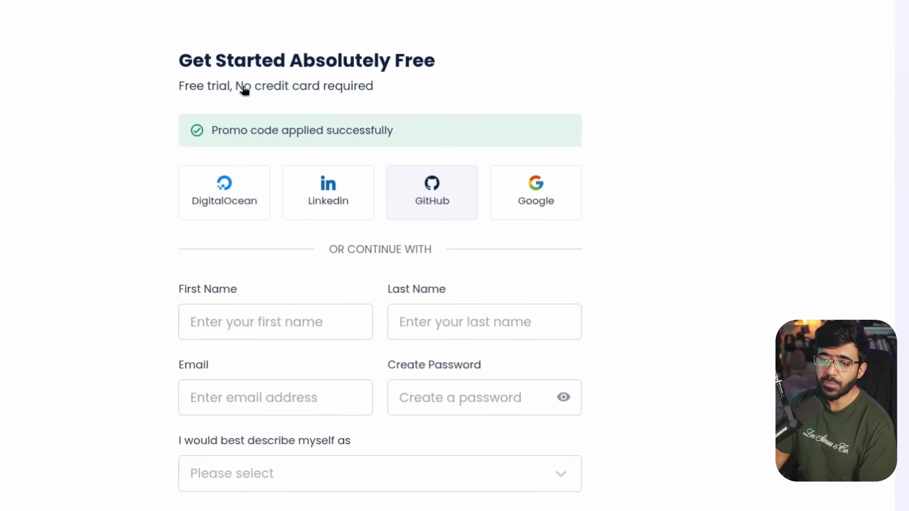
{"action": "left_click", "coordinate": [249, 71]}
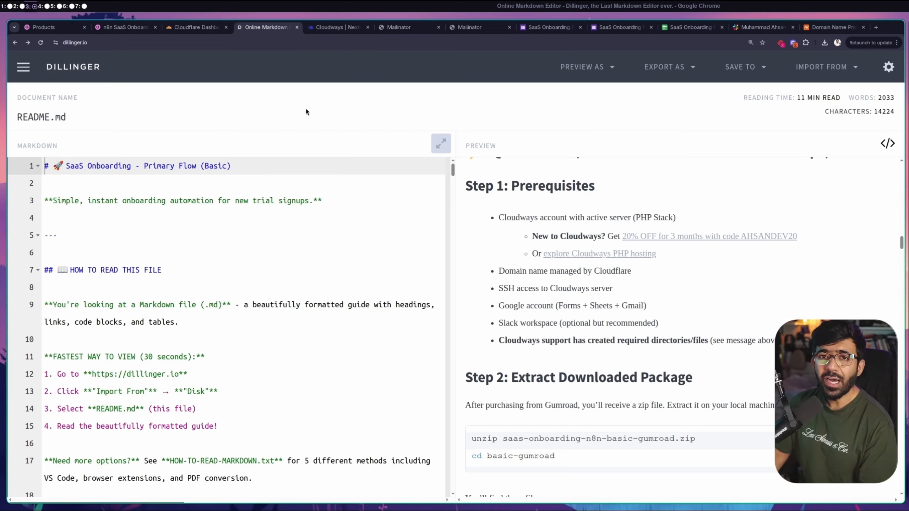
{"action": "left_click", "coordinate": [335, 27]}
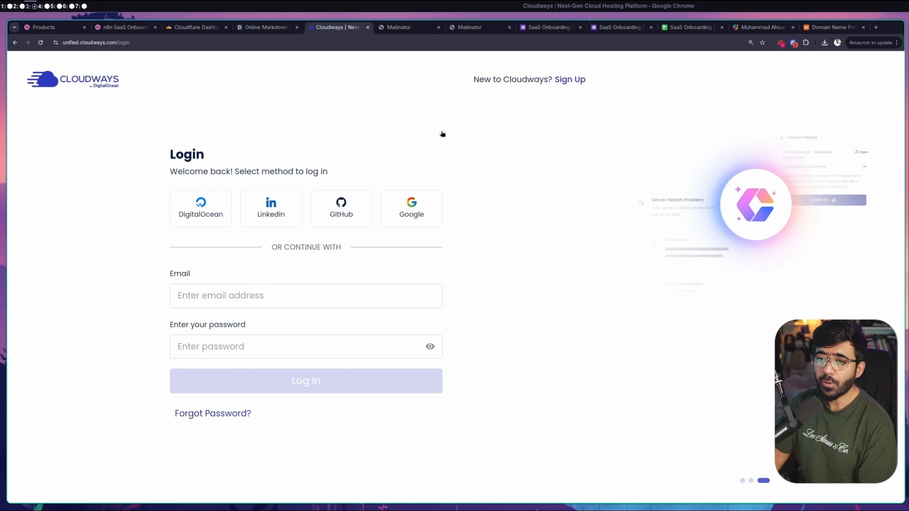
Review the guide's domain name prerequisite, then bring up the Cloudflare dashboard
{"action": "left_click", "coordinate": [281, 27]}
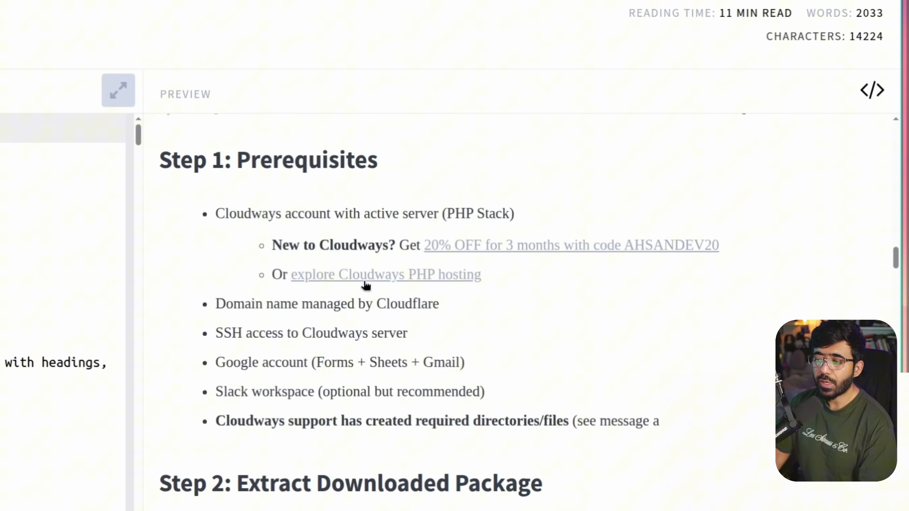
{"action": "scroll", "coordinate": [311, 251], "scroll_direction": "down", "scroll_amount": 2}
{"action": "left_click_drag", "start_coordinate": [220, 230], "coordinate": [267, 225]}
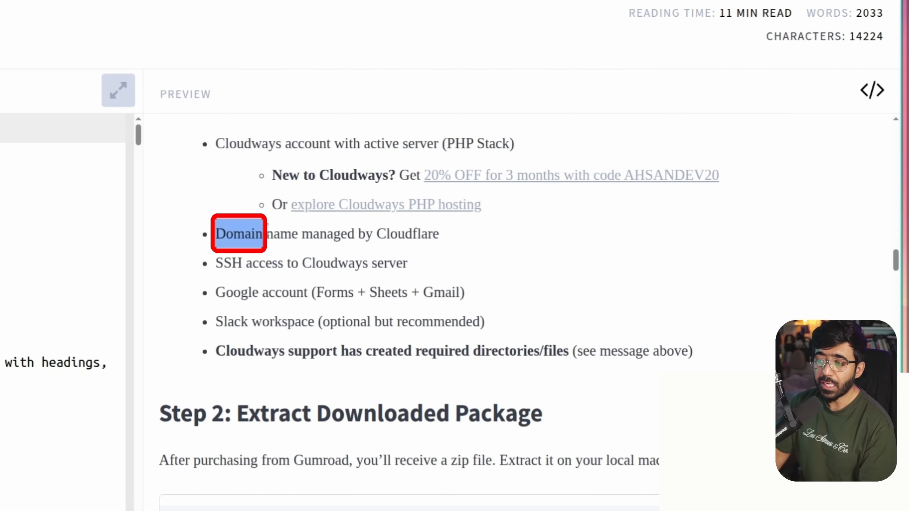
{"action": "triple_click", "coordinate": [356, 236]}
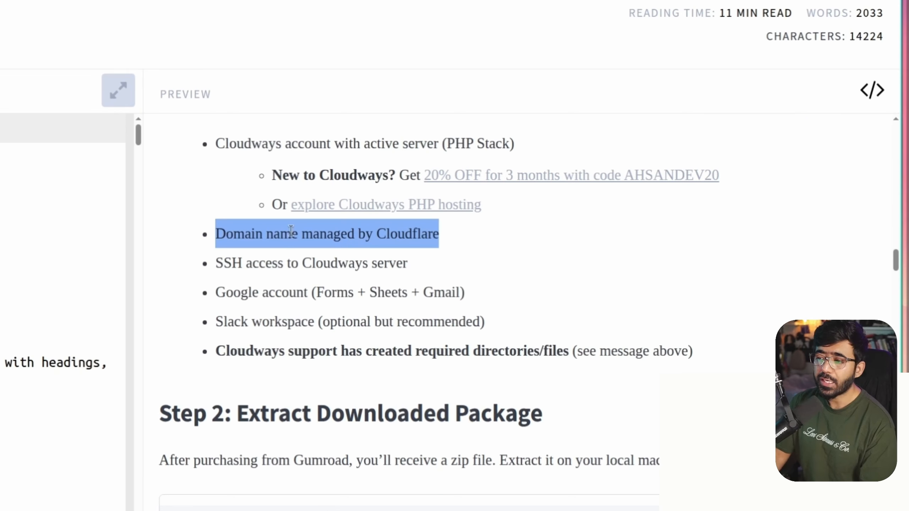
{"action": "double_click", "coordinate": [275, 232]}
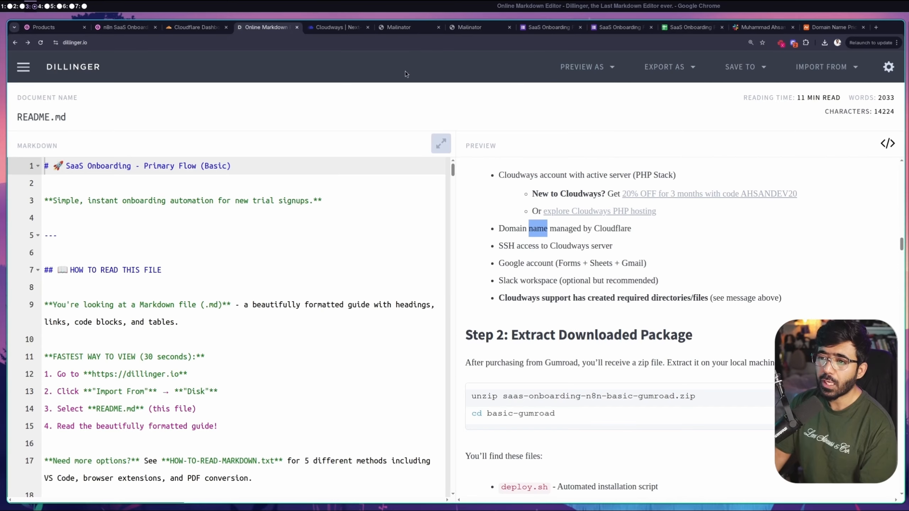
{"action": "left_click", "coordinate": [196, 28]}
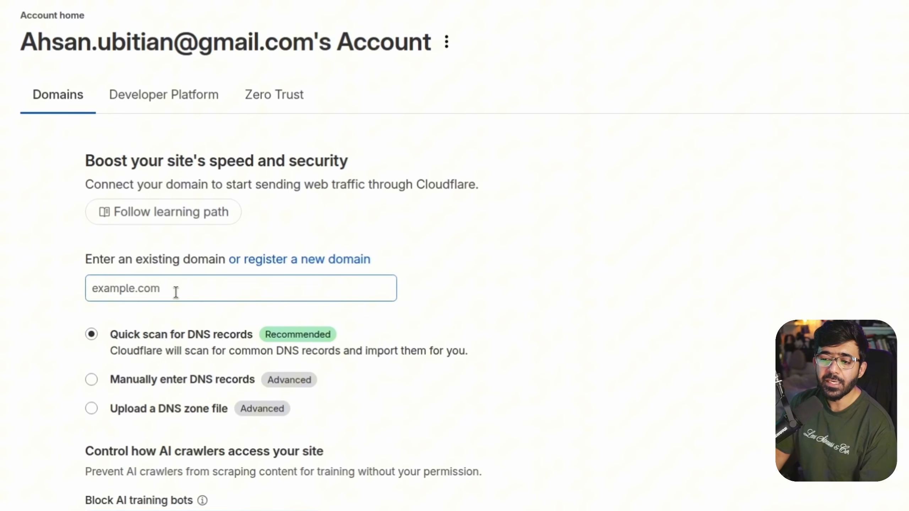
Glance at Cloudflare's register-a-new-domain page, then return to the existing-domain field
{"action": "left_click", "coordinate": [176, 292]}
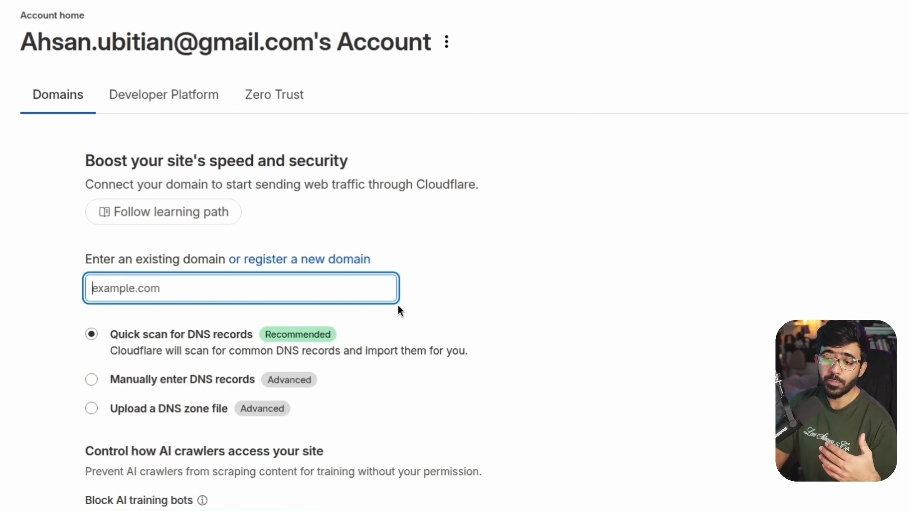
{"action": "left_click", "coordinate": [260, 261]}
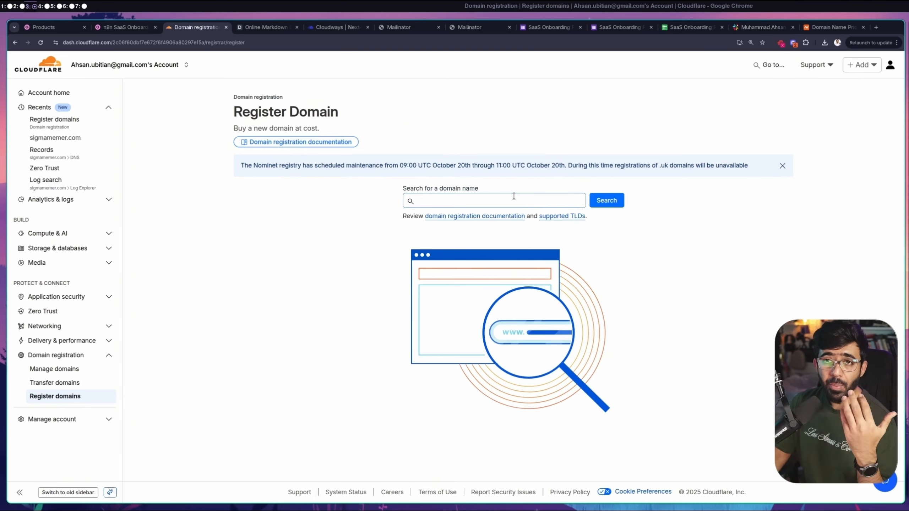
{"action": "left_click", "coordinate": [15, 43]}
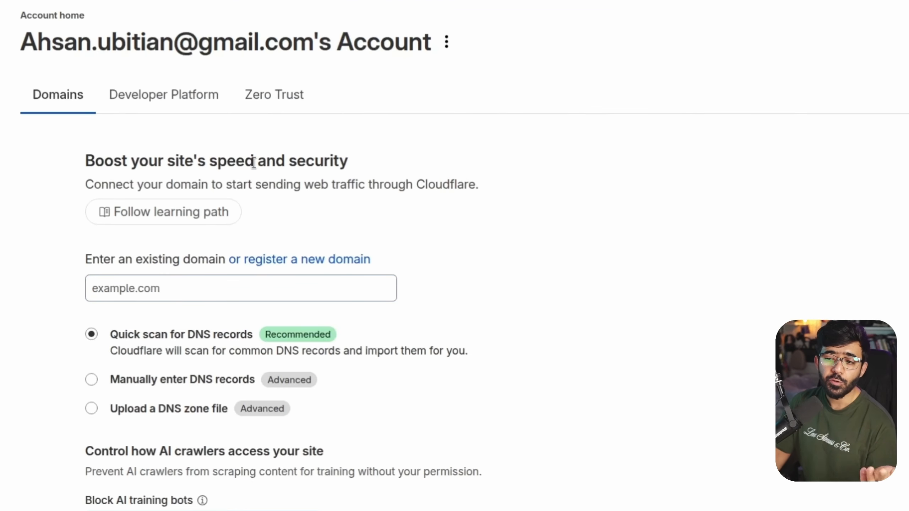
{"action": "left_click", "coordinate": [184, 291]}
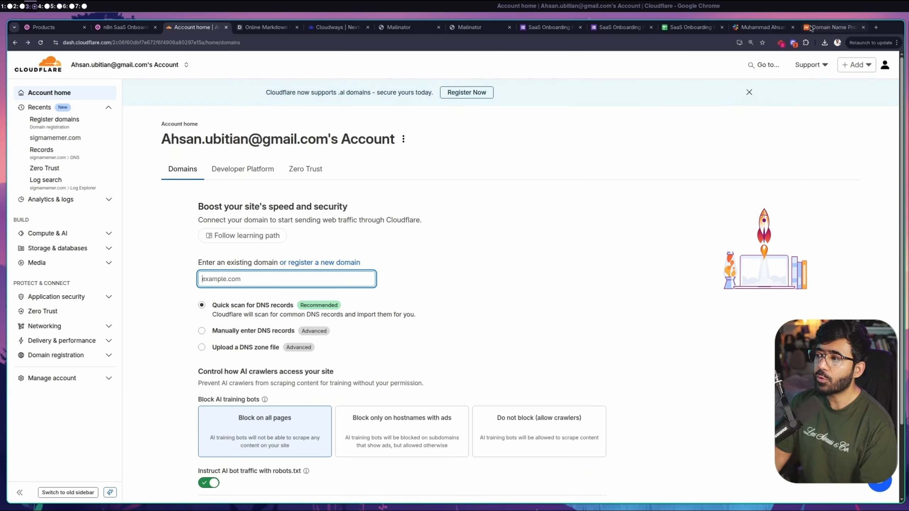
Open sigmamemer.com's management page from the Namecheap account dashboard
{"action": "left_click", "coordinate": [852, 28]}
{"action": "mouse_move", "coordinate": [730, 93]}
{"action": "left_click", "coordinate": [683, 116]}
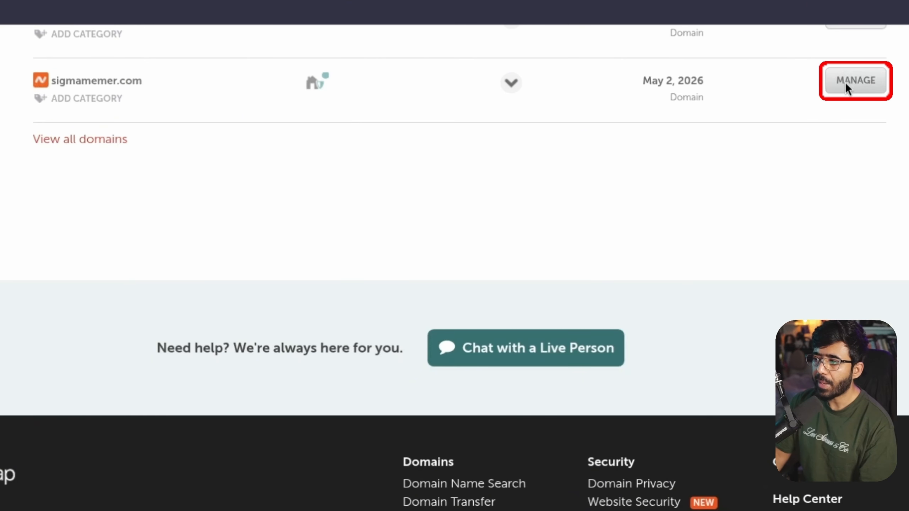
{"action": "left_click", "coordinate": [845, 82]}
Enlarge the page and switch sigmamemer.com's Nameservers dropdown to Custom DNS
{"action": "key", "text": "ctrl+plus"}
{"action": "key", "text": "ctrl+plus"}
{"action": "key", "text": "ctrl+plus"}
{"action": "scroll", "coordinate": [456, 224], "scroll_direction": "down", "scroll_amount": 7}
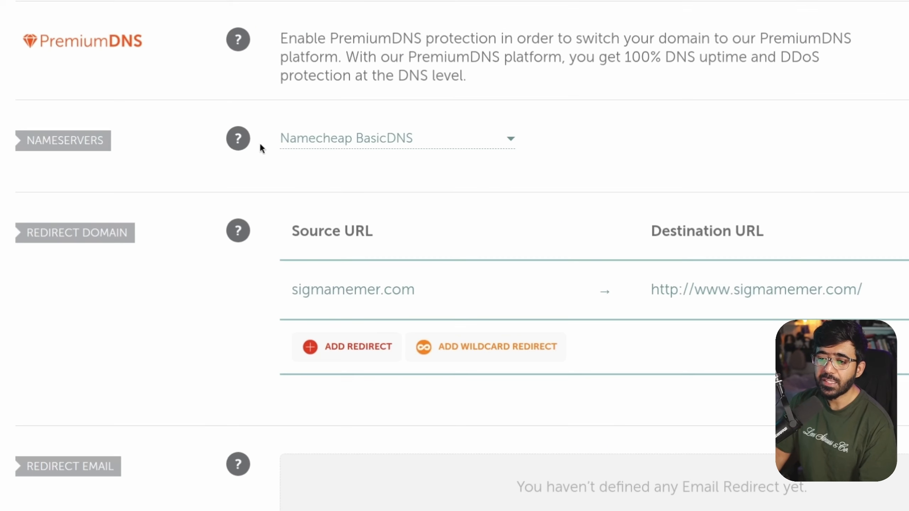
{"action": "left_click", "coordinate": [372, 194]}
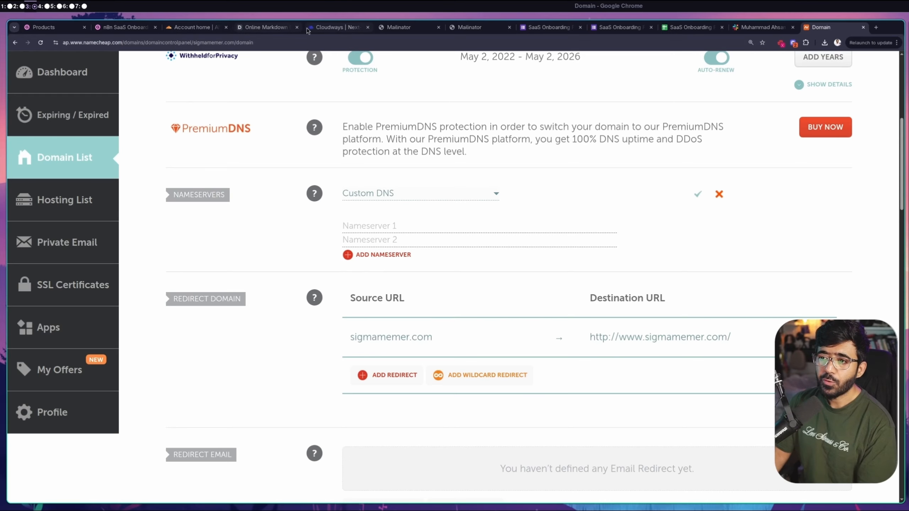
Enter sigmamemer.com as the existing domain to add to Cloudflare
{"action": "left_click", "coordinate": [190, 27]}
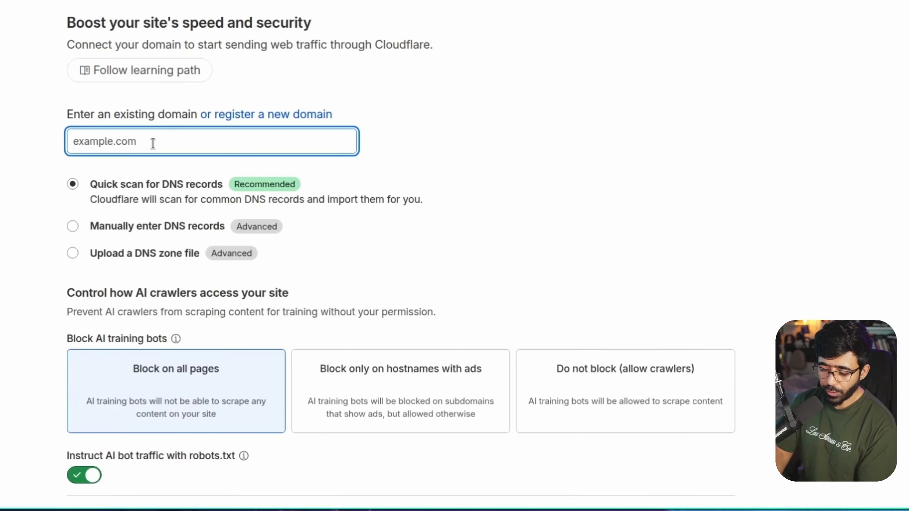
{"action": "type", "text": "sigmam"}
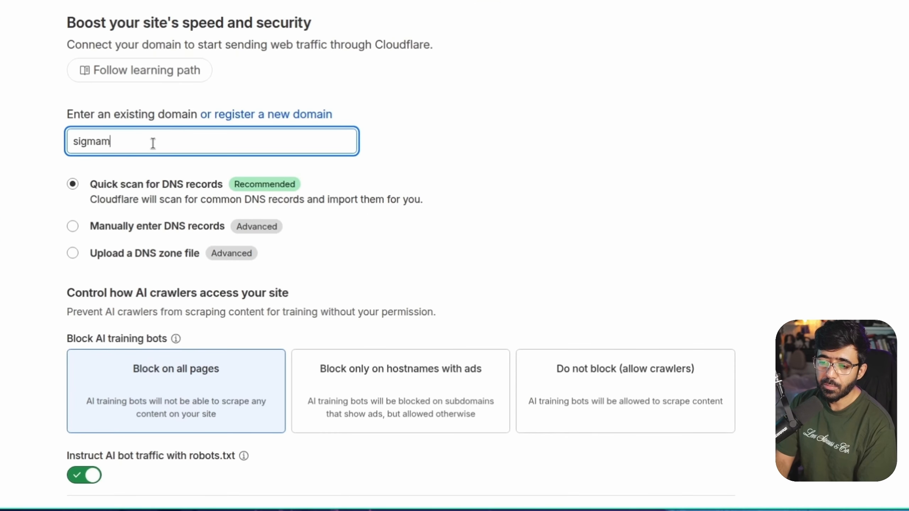
{"action": "type", "text": "emer.com"}
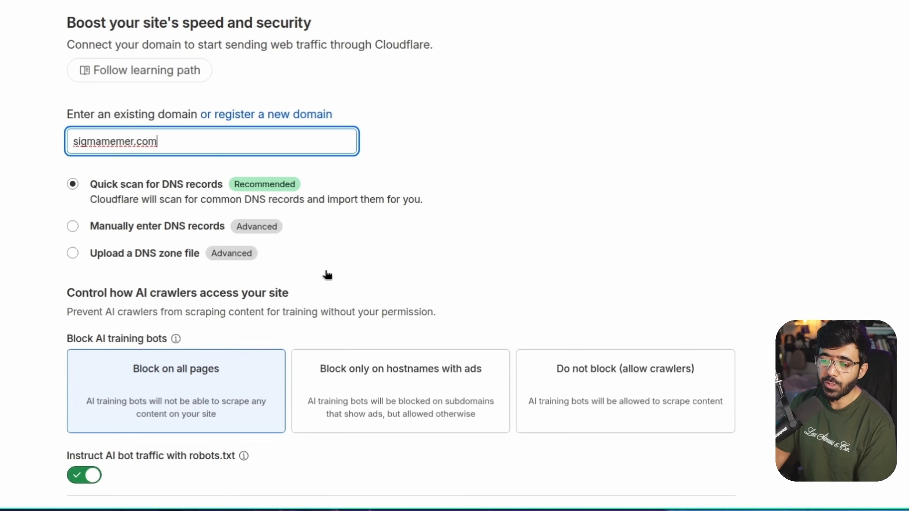
{"action": "scroll", "coordinate": [300, 194], "scroll_direction": "down", "scroll_amount": 3}
{"action": "left_click", "coordinate": [124, 385]}
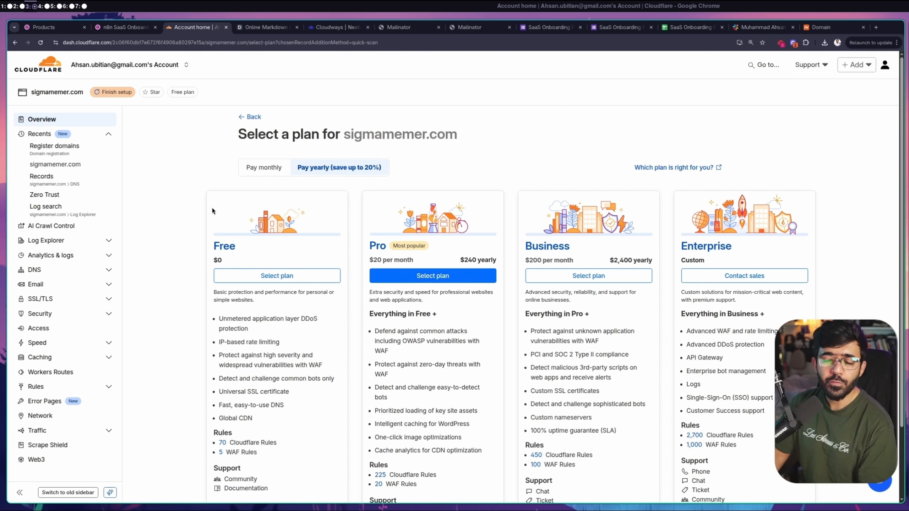
Compare the plan cards and select the Free plan for sigmamemer.com
{"action": "scroll", "coordinate": [228, 161], "scroll_direction": "down", "scroll_amount": 3}
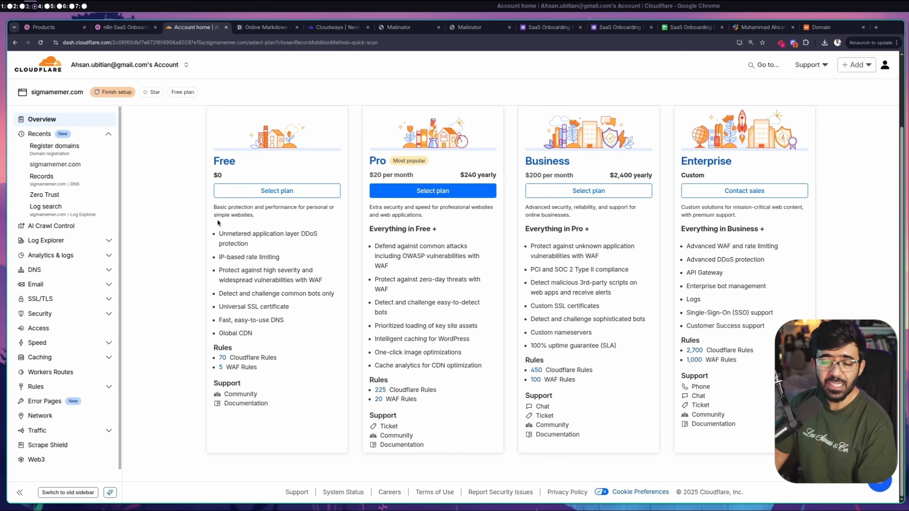
{"action": "scroll", "coordinate": [174, 261], "scroll_direction": "up", "scroll_amount": 3}
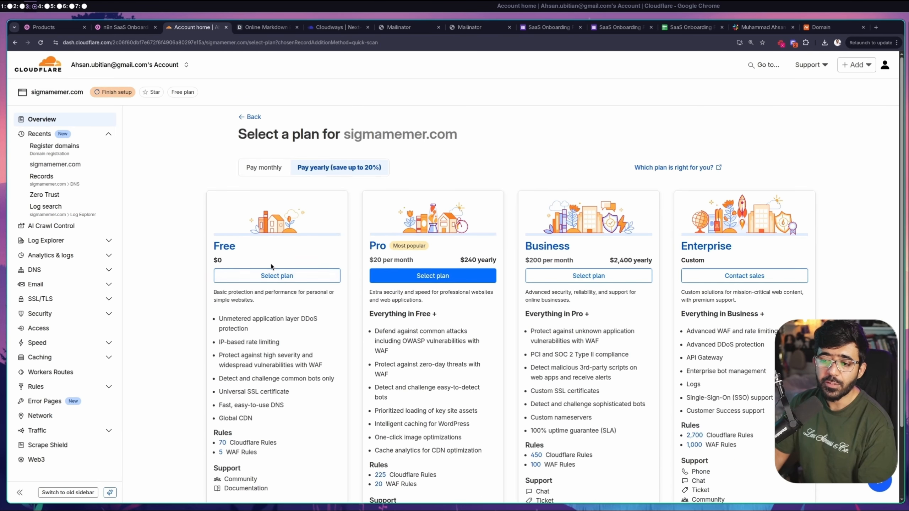
{"action": "scroll", "coordinate": [271, 267], "scroll_direction": "down", "scroll_amount": 2}
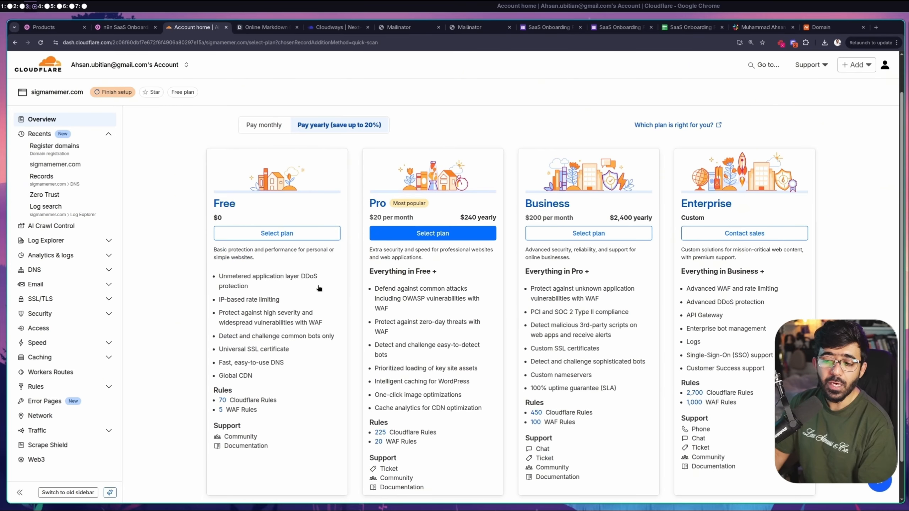
{"action": "scroll", "coordinate": [272, 340], "scroll_direction": "down", "scroll_amount": 2}
{"action": "mouse_move", "coordinate": [256, 312]}
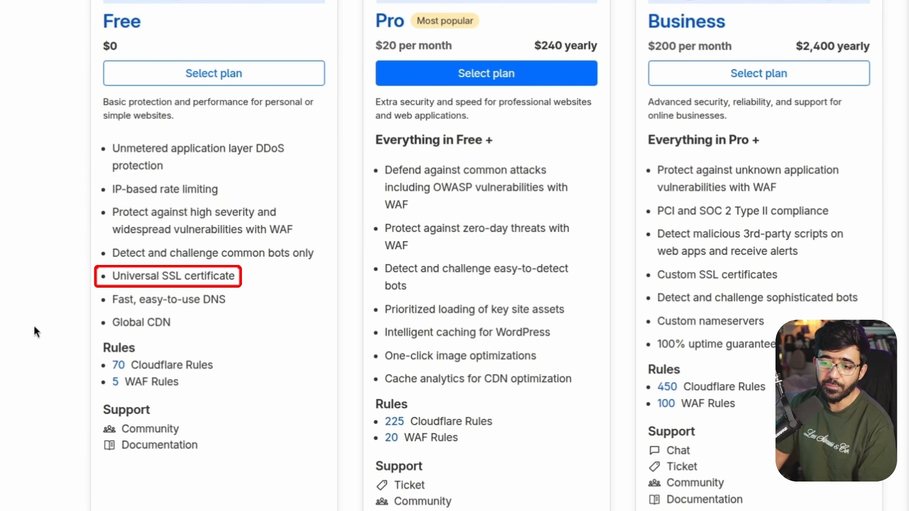
{"action": "left_click", "coordinate": [205, 76]}
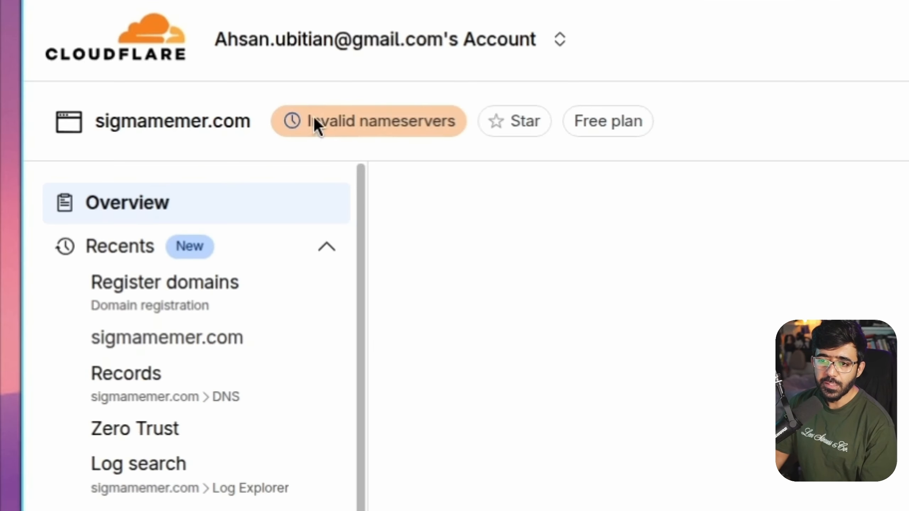
Inspect the first CNAME record in the DNS review, pointing at root sigmamemer.com
{"action": "mouse_move", "coordinate": [103, 93]}
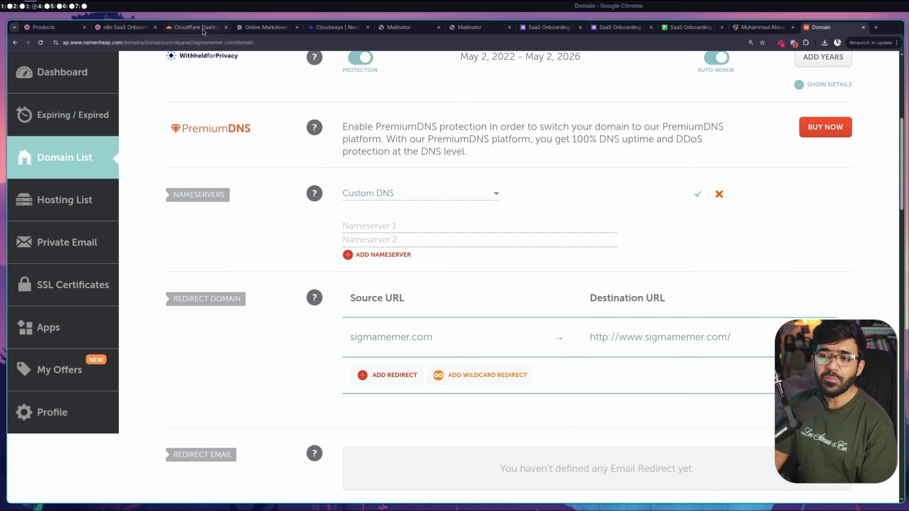
{"action": "left_click", "coordinate": [202, 28]}
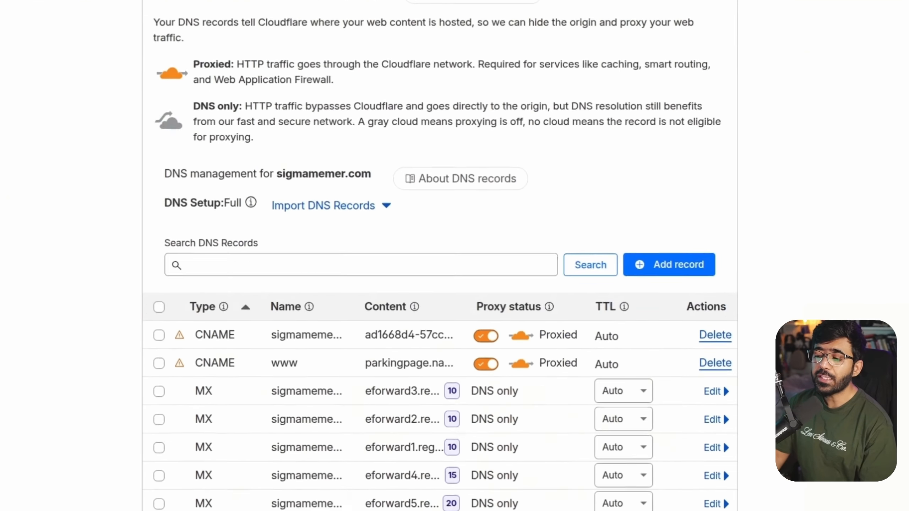
{"action": "scroll", "coordinate": [264, 190], "scroll_direction": "down", "scroll_amount": 2}
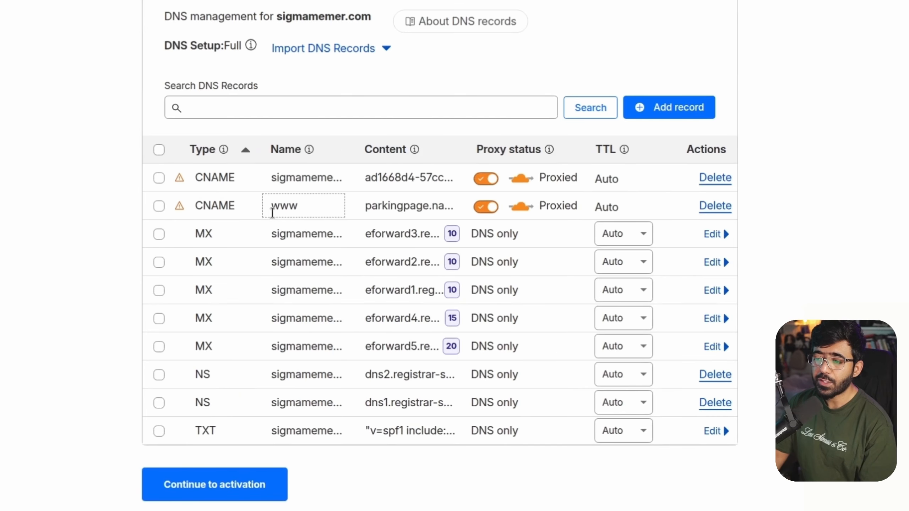
{"action": "left_click", "coordinate": [309, 177]}
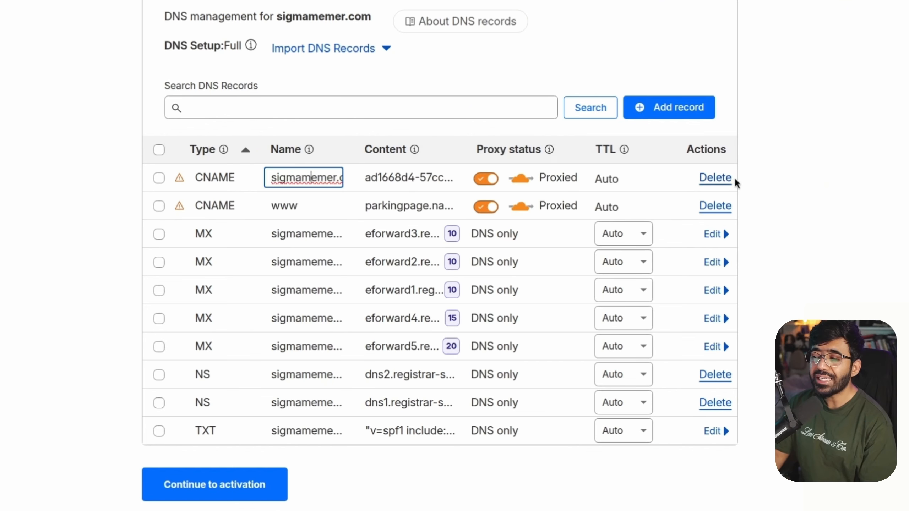
{"action": "double_click", "coordinate": [308, 177]}
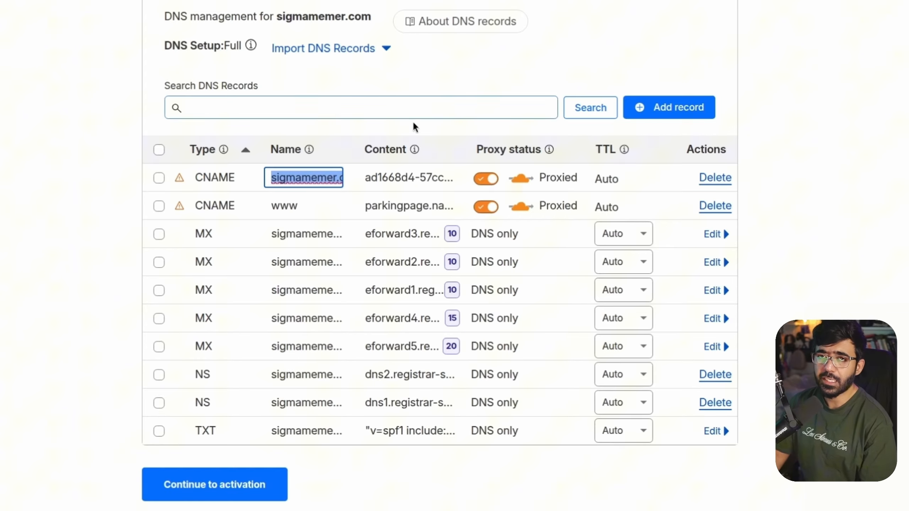
Delete the root sigmamemer.com CNAME record and continue to activation
{"action": "left_click", "coordinate": [715, 177]}
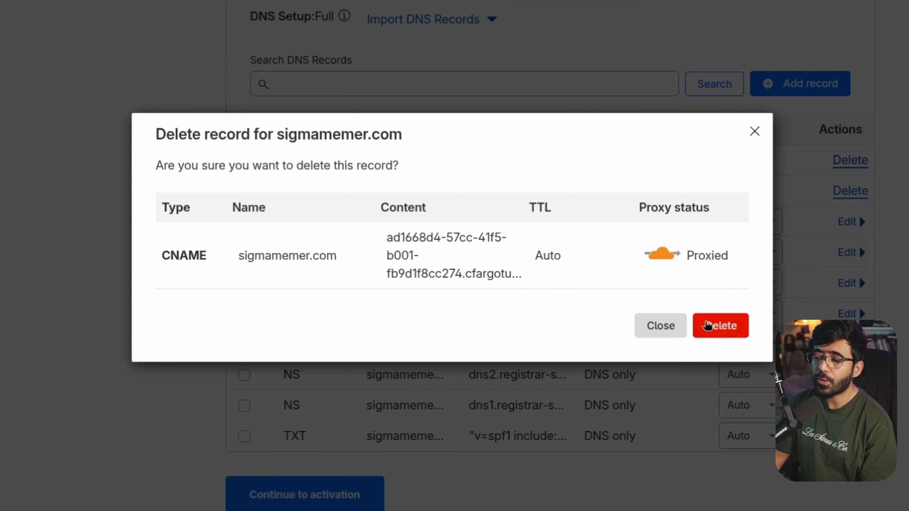
{"action": "left_click", "coordinate": [708, 325]}
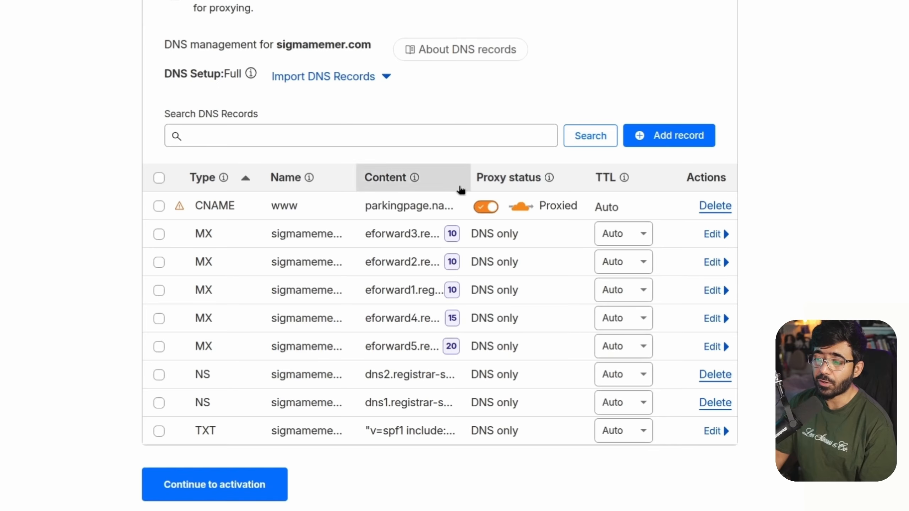
{"action": "left_click", "coordinate": [294, 418]}
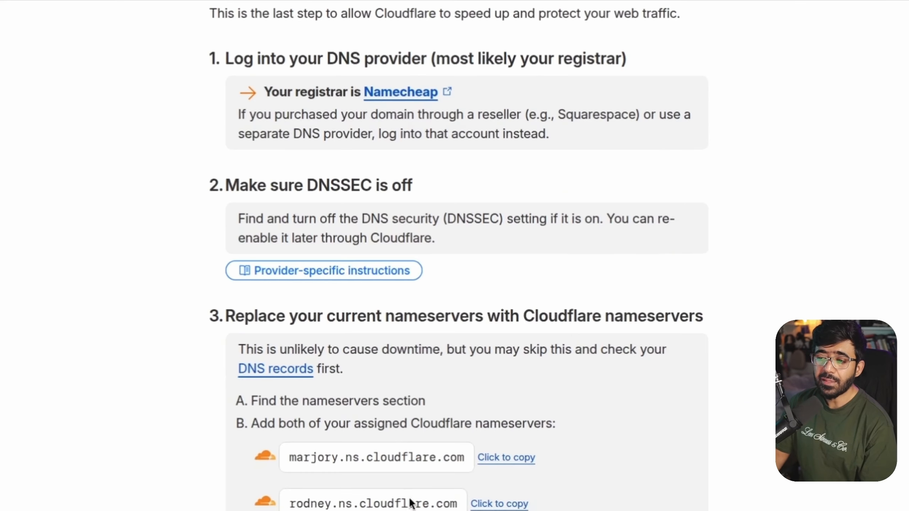
{"action": "scroll", "coordinate": [412, 503], "scroll_direction": "down", "scroll_amount": 4}
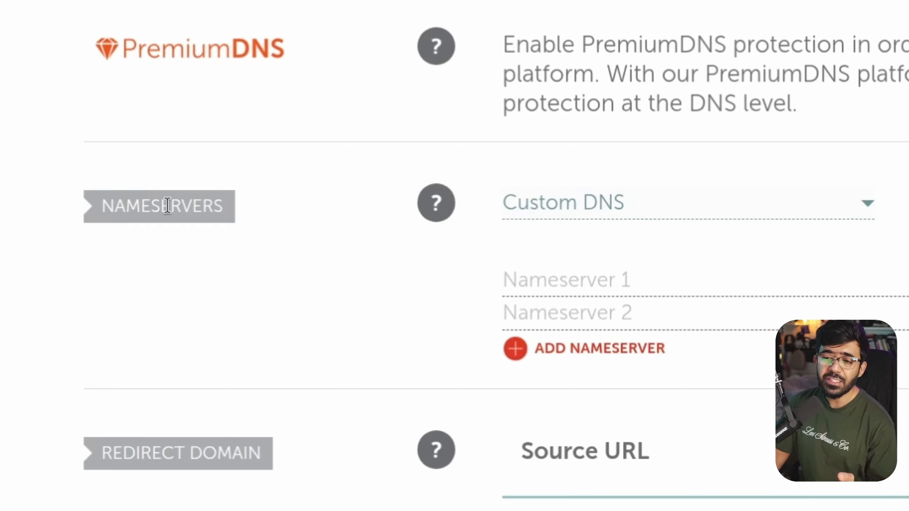
Paste marjory.ns.cloudflare.com and rodney.ns.cloudflare.com as sigmamemer.com's Custom DNS nameservers and save
{"action": "left_click_drag", "start_coordinate": [102, 205], "coordinate": [266, 278]}
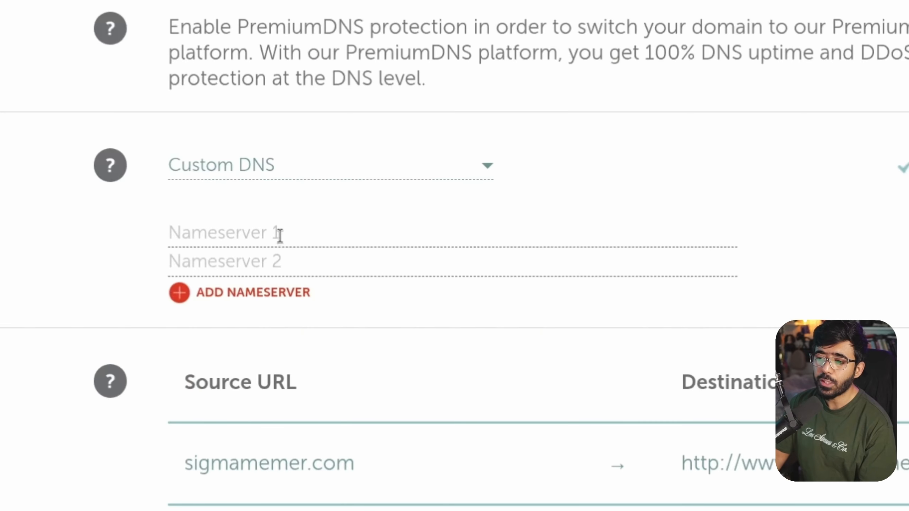
{"action": "left_click", "coordinate": [394, 227]}
{"action": "type", "text": "marjory.ns.cloudflare.com"}
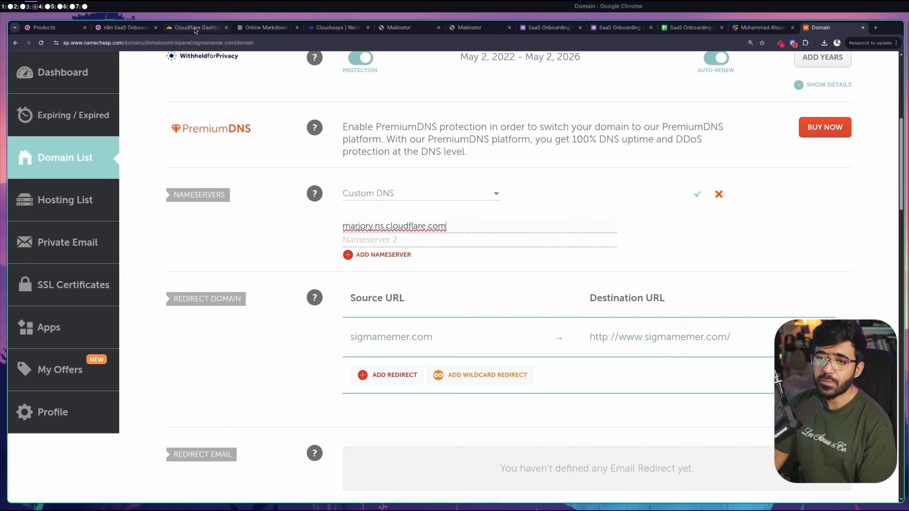
{"action": "left_click", "coordinate": [195, 30]}
{"action": "left_click", "coordinate": [465, 314]}
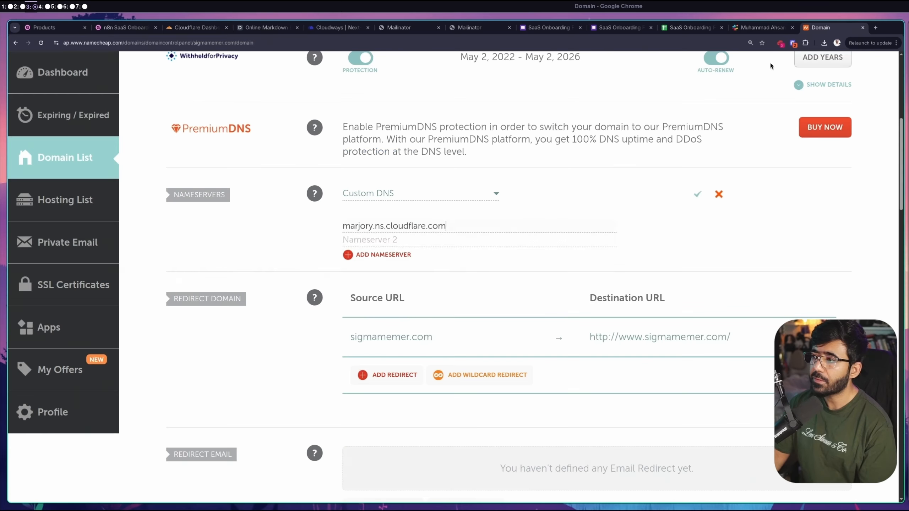
{"action": "left_click", "coordinate": [371, 253]}
{"action": "key", "text": "ctrl+v"}
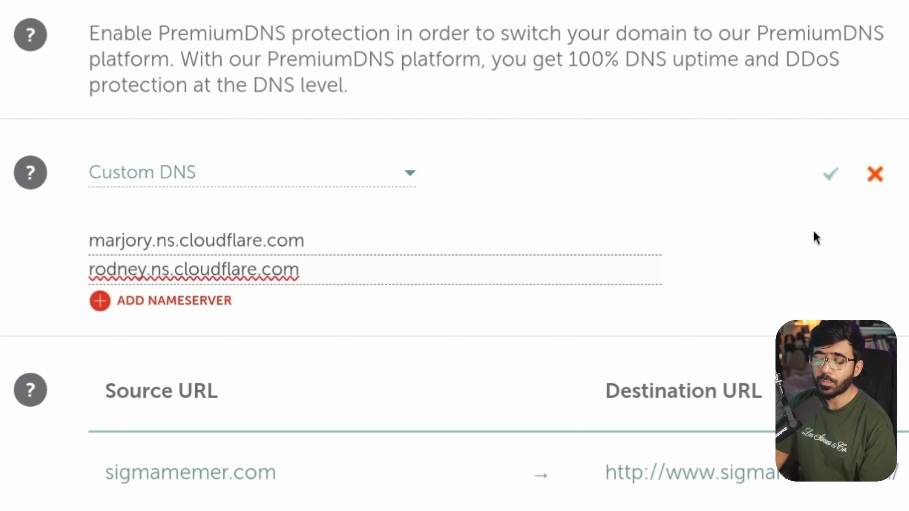
{"action": "left_click", "coordinate": [830, 175]}
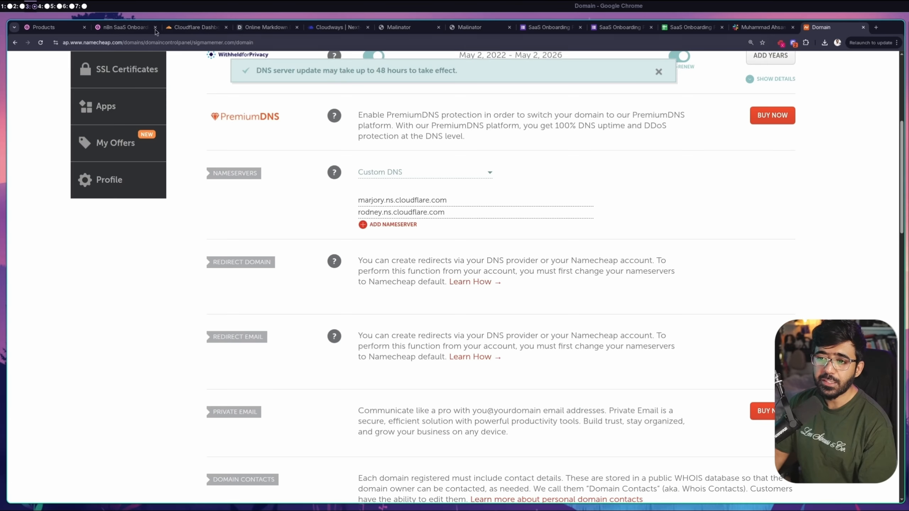
{"action": "left_click", "coordinate": [198, 27]}
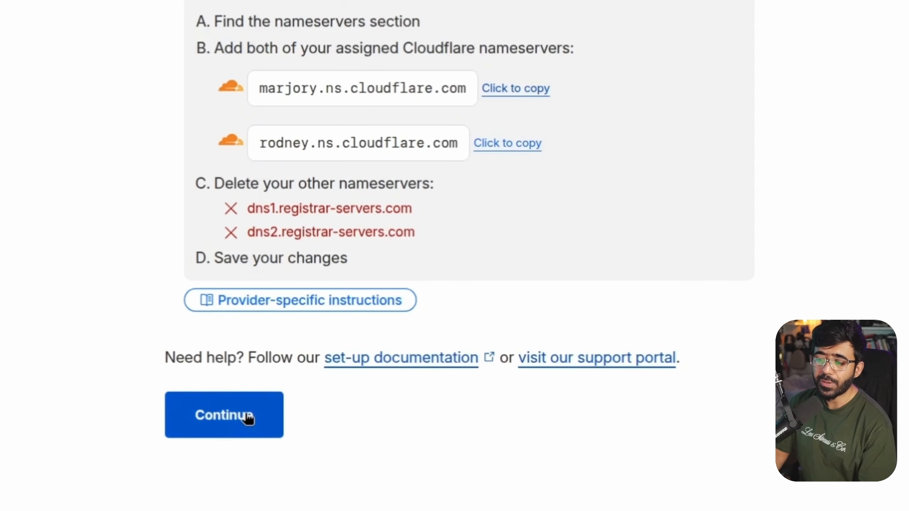
Finish the sigmamemer.com setup steps to reach the domain overview's Last step
{"action": "left_click", "coordinate": [355, 430]}
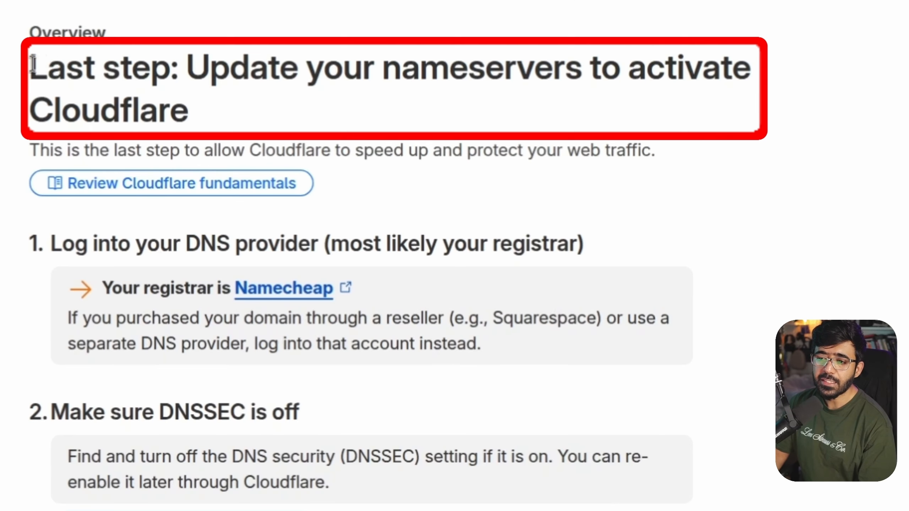
{"action": "left_click_drag", "start_coordinate": [231, 142], "coordinate": [396, 144]}
{"action": "left_click_drag", "start_coordinate": [428, 81], "coordinate": [470, 120]}
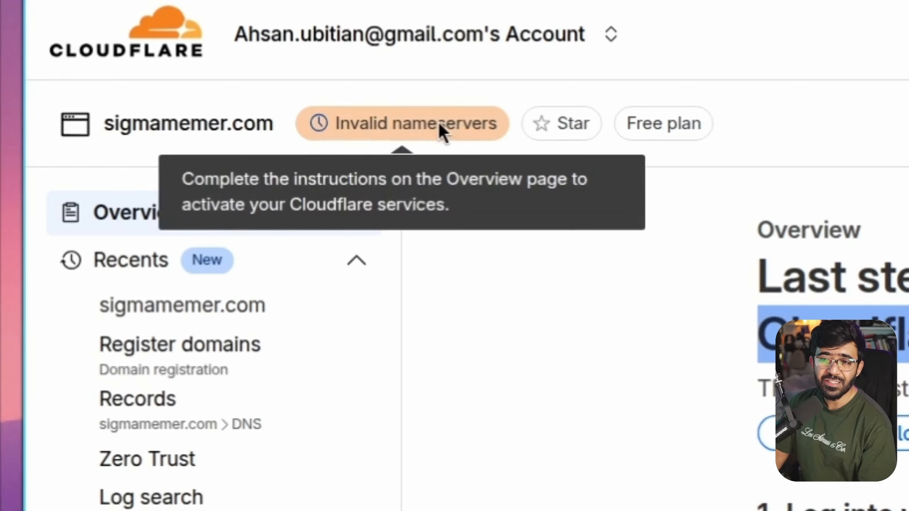
Request an immediate nameserver check and reload the domain overview
{"action": "scroll", "coordinate": [583, 361], "scroll_direction": "down", "scroll_amount": 10}
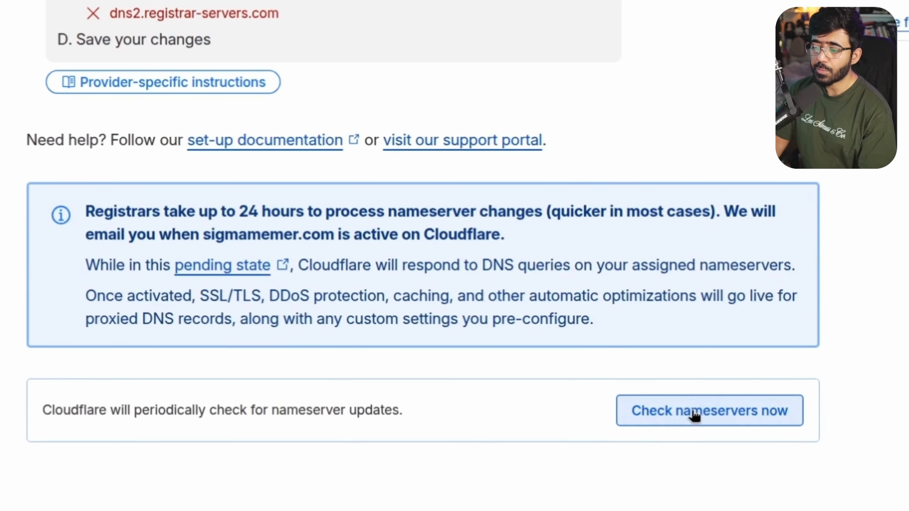
{"action": "left_click", "coordinate": [692, 414]}
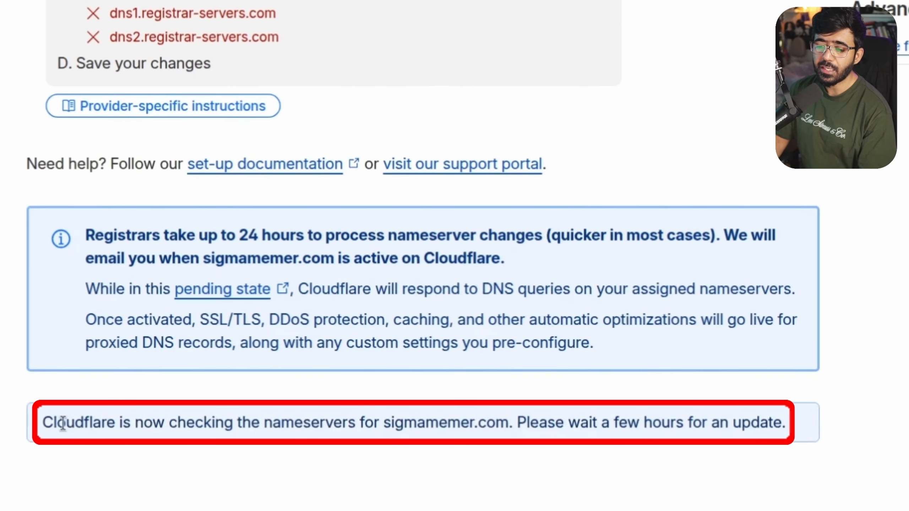
{"action": "left_click_drag", "start_coordinate": [43, 423], "coordinate": [601, 422]}
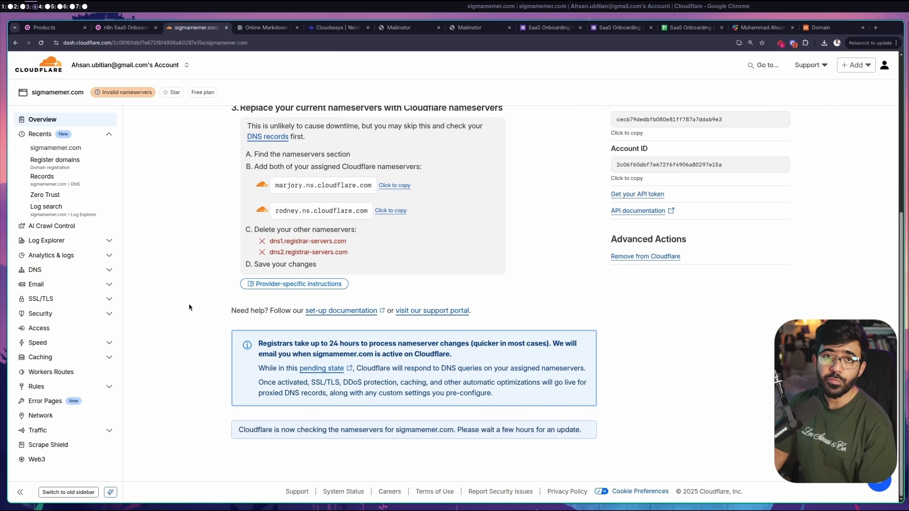
{"action": "scroll", "coordinate": [189, 304], "scroll_direction": "up", "scroll_amount": 7}
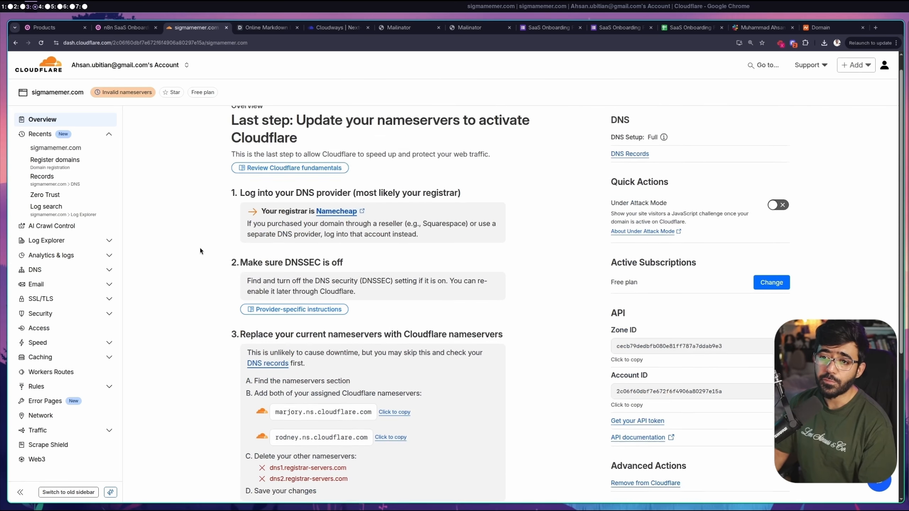
{"action": "key", "text": "ctrl+r"}
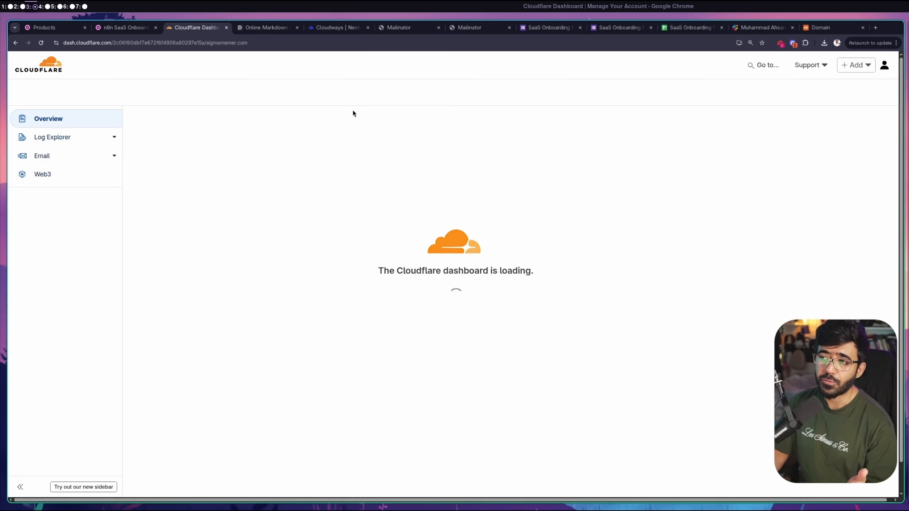
{"action": "mouse_move", "coordinate": [115, 94]}
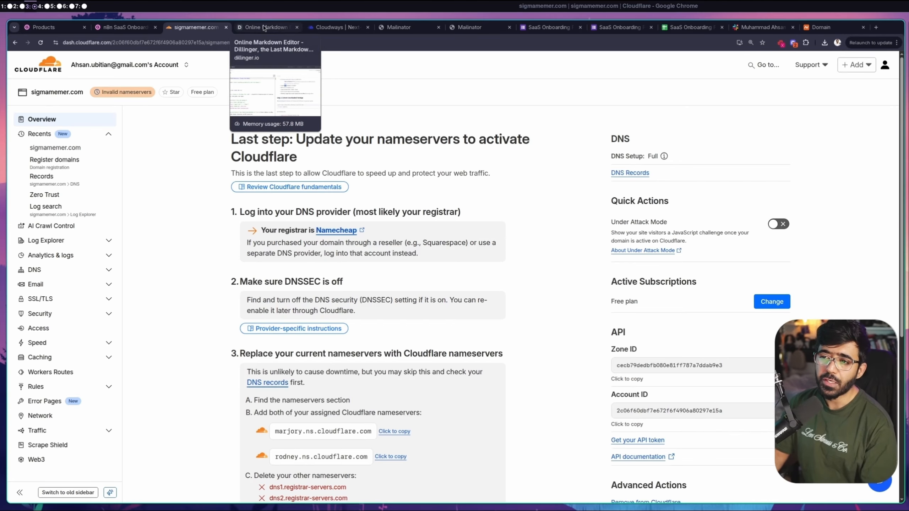
Review the prerequisites list in the Dillinger setup guide
{"action": "left_click", "coordinate": [265, 26]}
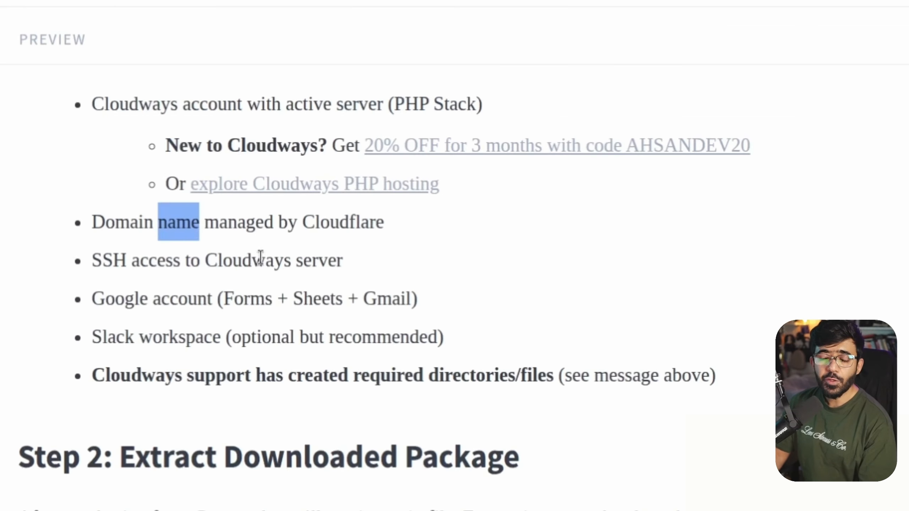
{"action": "left_click", "coordinate": [382, 227]}
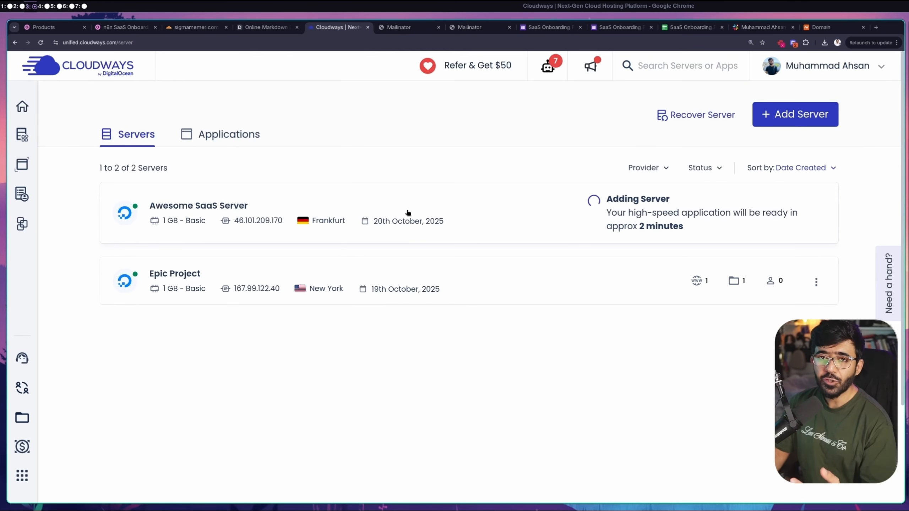
Add a PHP application named 'Awesome SaaS App' on a server named 'Awesome SaaS Server'
{"action": "left_click", "coordinate": [778, 119]}
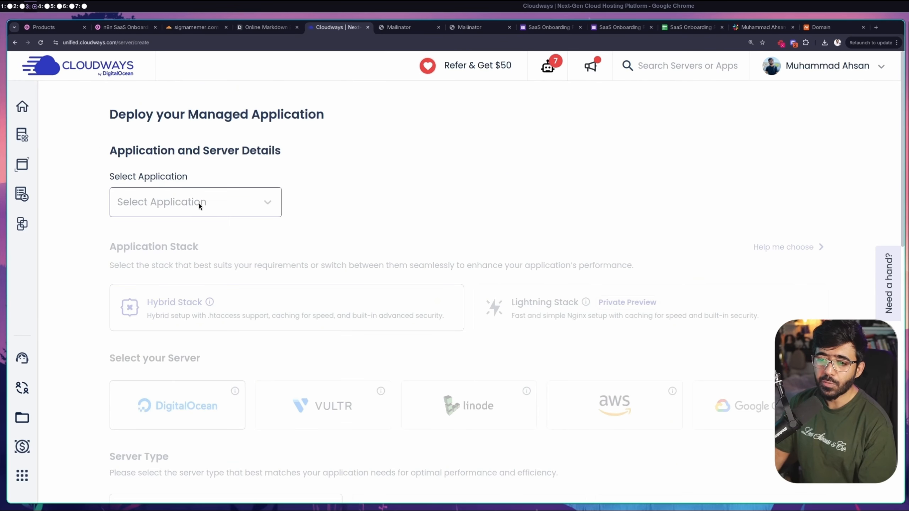
{"action": "left_click", "coordinate": [173, 205]}
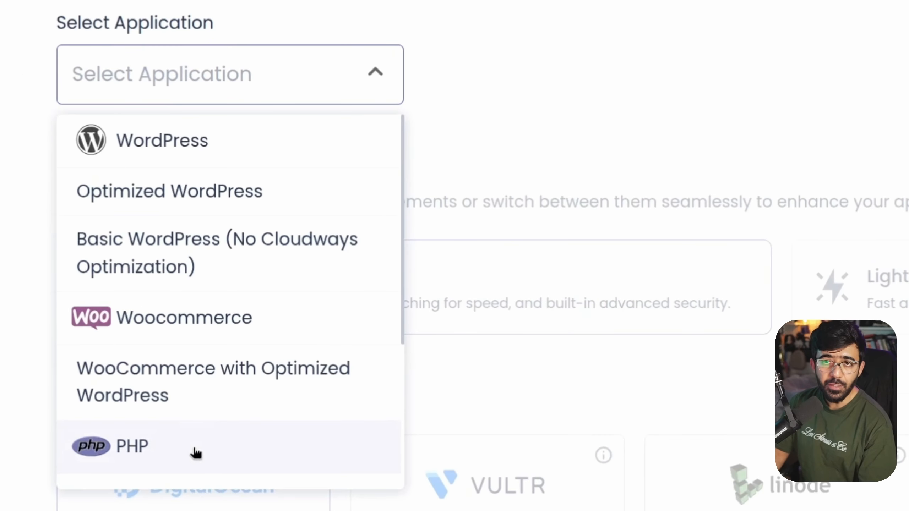
{"action": "left_click", "coordinate": [196, 453]}
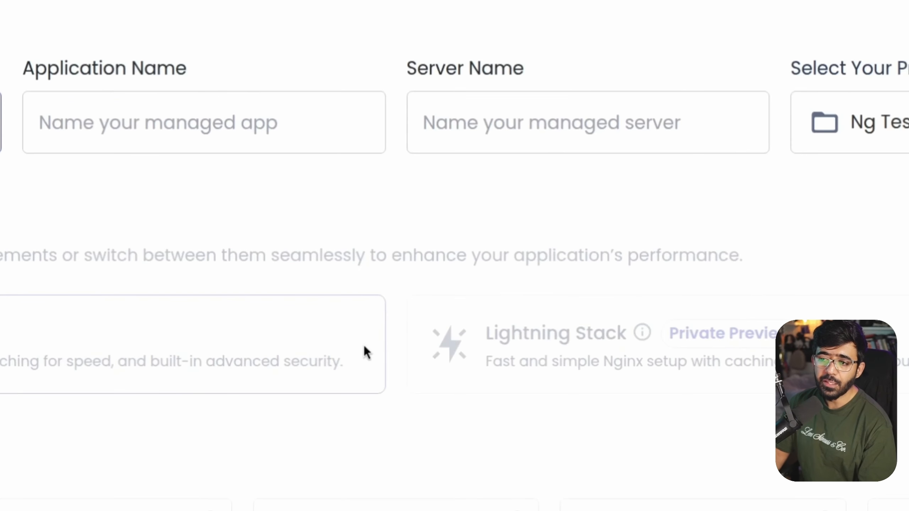
{"action": "left_click", "coordinate": [170, 138]}
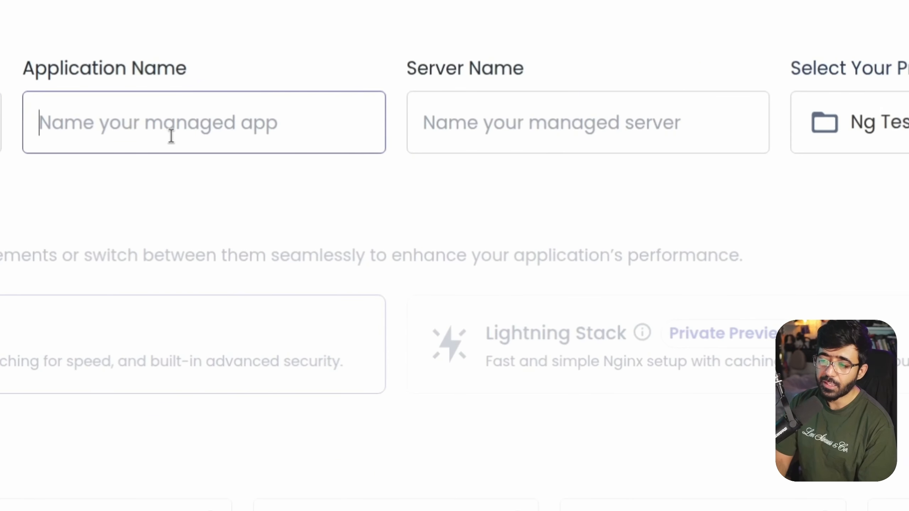
{"action": "type", "text": "Awesome SaaS App"}
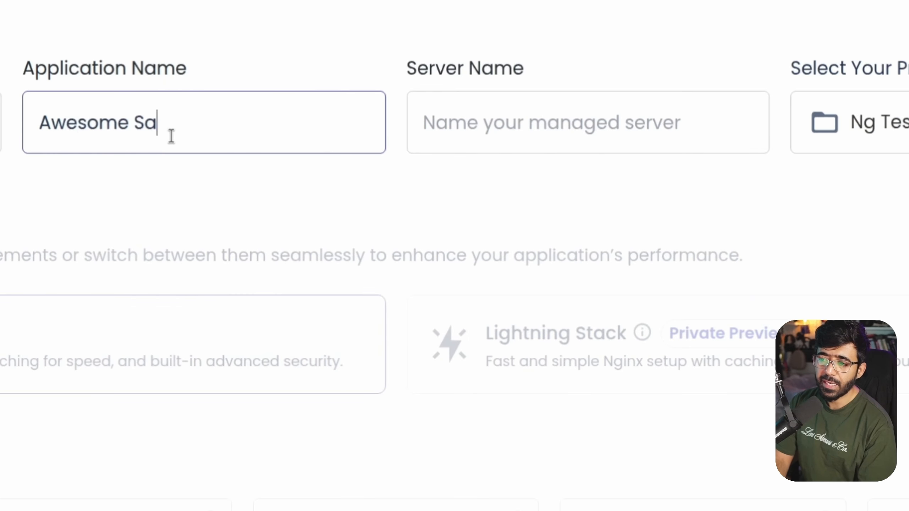
{"action": "key", "text": "ctrl+a"}
{"action": "key", "text": "ctrl+c"}
{"action": "left_click", "coordinate": [645, 137]}
{"action": "key", "text": "ctrl+v"}
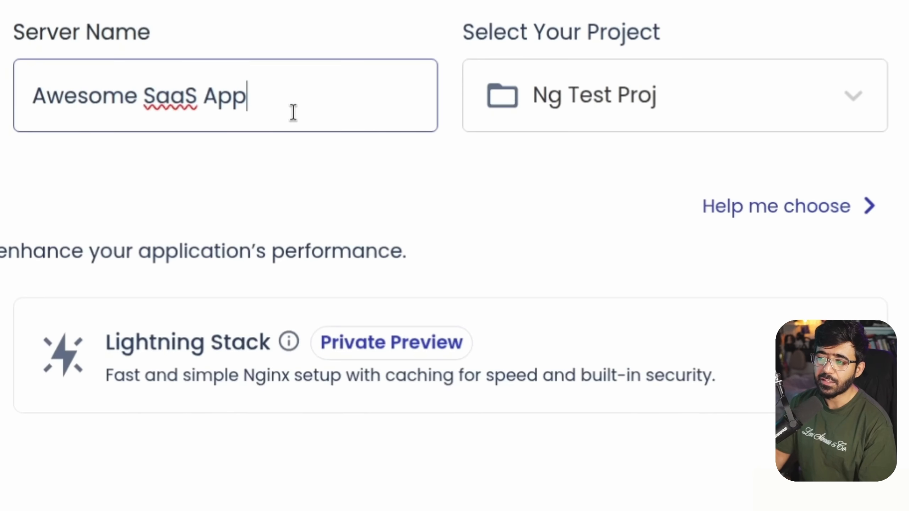
{"action": "type", "text": "Server"}
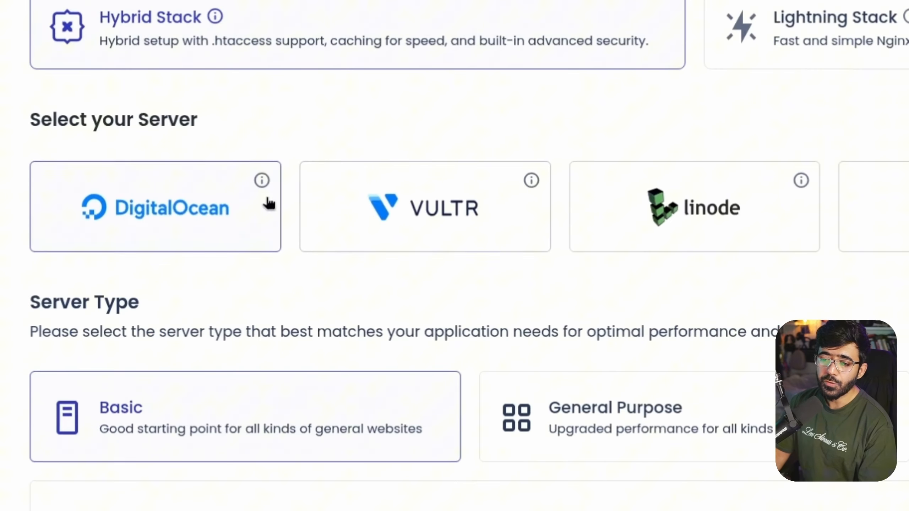
Choose the Standard tier with 1 GB memory located in Frankfurt
{"action": "scroll", "coordinate": [233, 219], "scroll_direction": "down", "scroll_amount": 5}
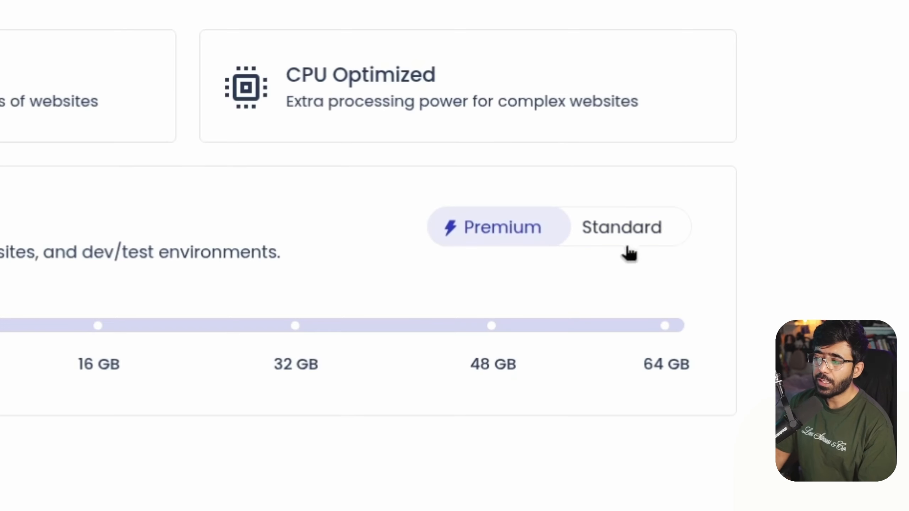
{"action": "left_click", "coordinate": [641, 233]}
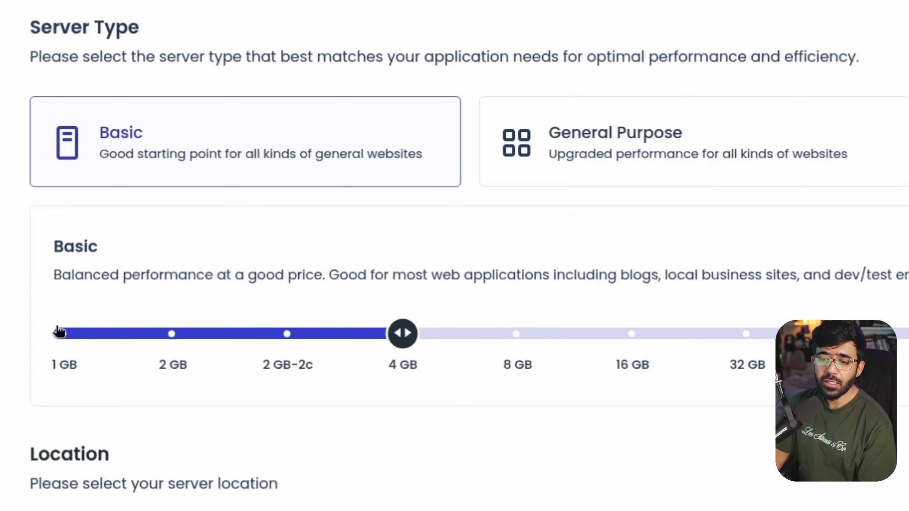
{"action": "left_click", "coordinate": [64, 335]}
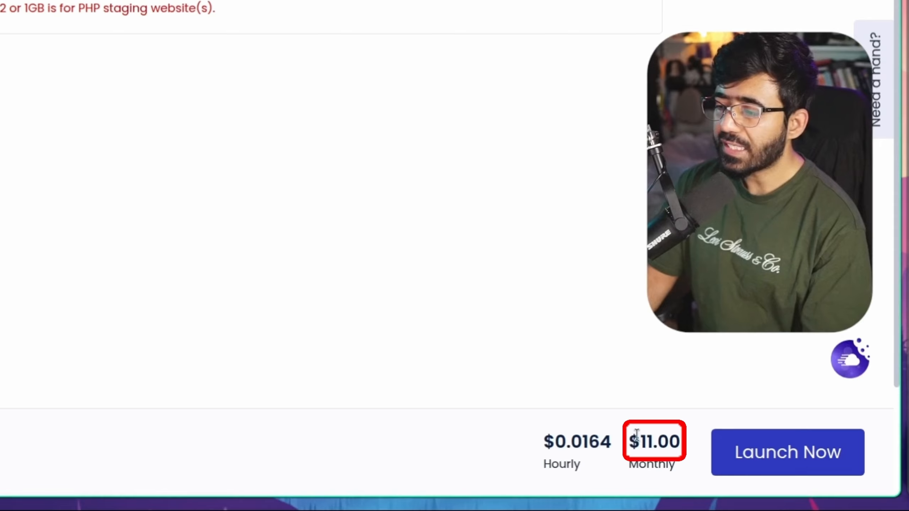
{"action": "left_click_drag", "start_coordinate": [630, 437], "coordinate": [681, 438]}
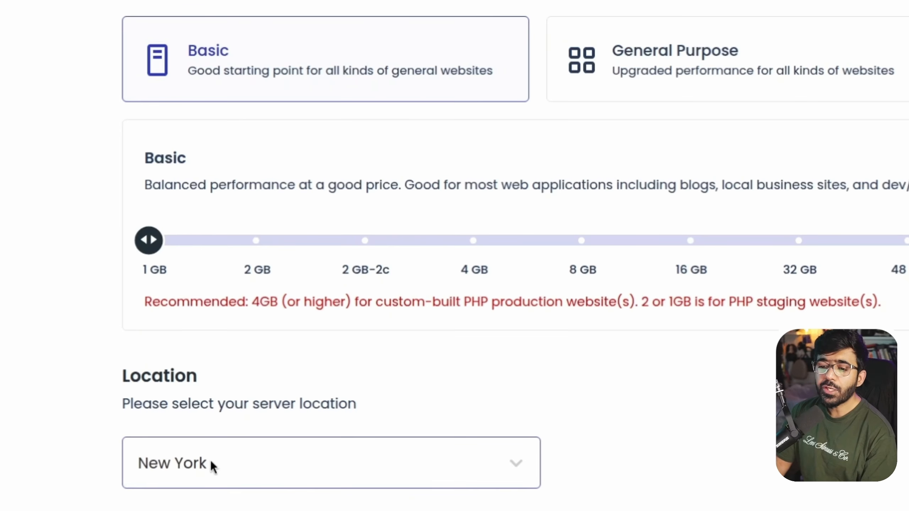
{"action": "left_click", "coordinate": [233, 476]}
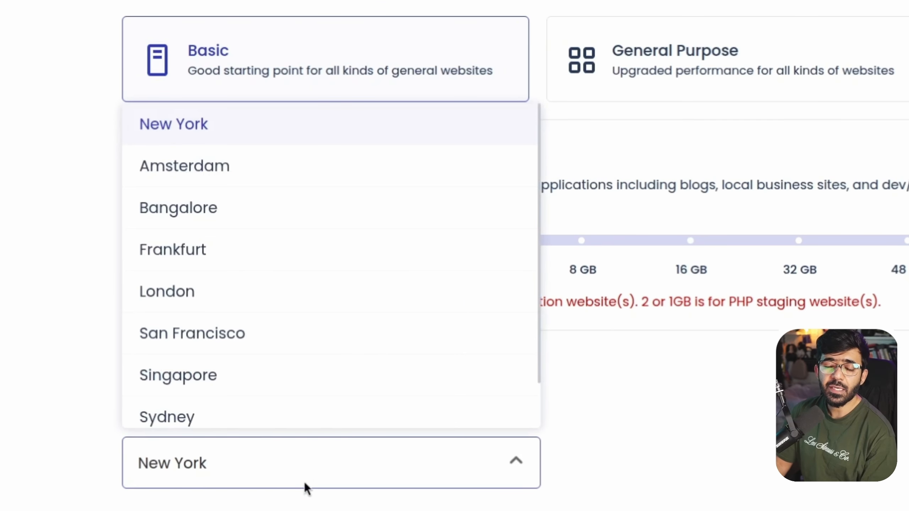
{"action": "left_click", "coordinate": [666, 368]}
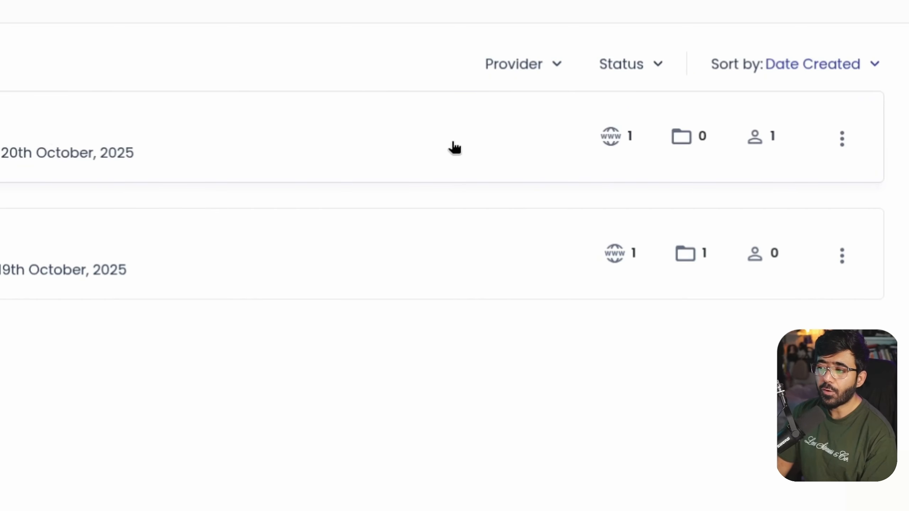
Open Awesome SaaS Server's Master Credentials showing its public IP, username and password
{"action": "left_click", "coordinate": [624, 147]}
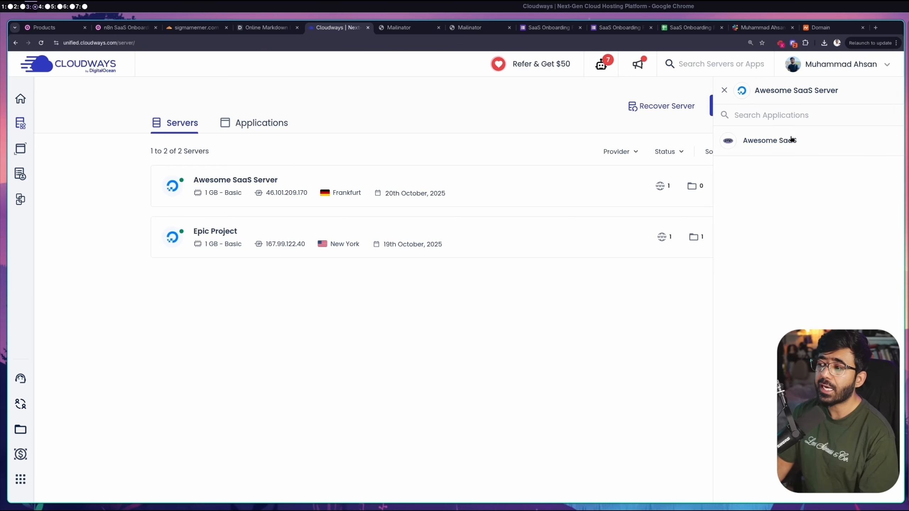
{"action": "left_click", "coordinate": [276, 180]}
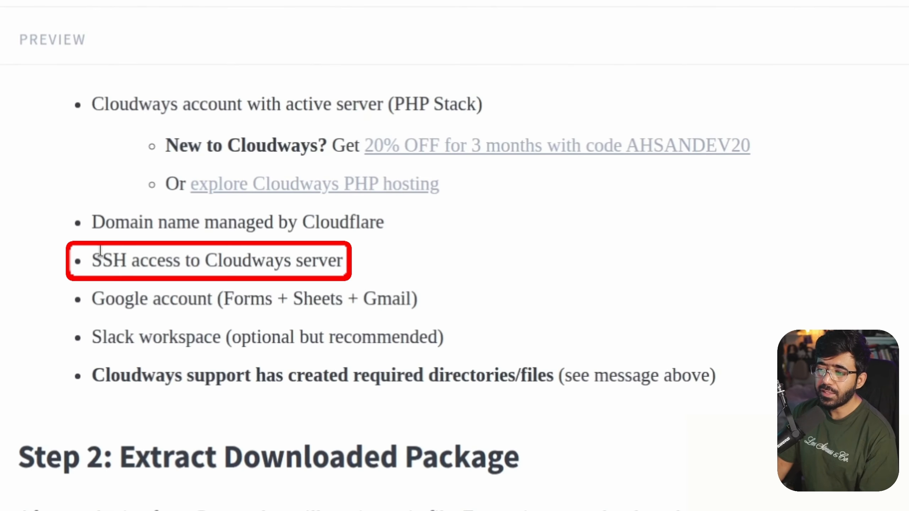
{"action": "double_click", "coordinate": [100, 251]}
{"action": "left_click", "coordinate": [93, 262]}
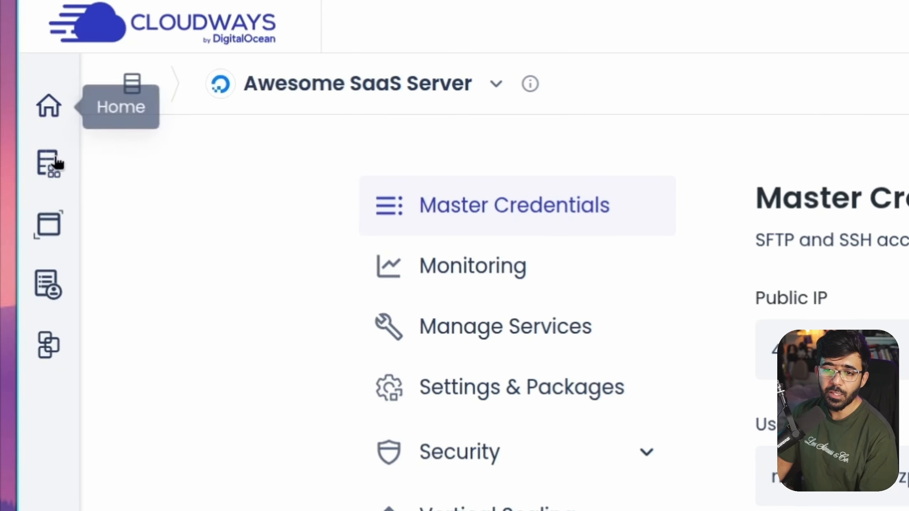
{"action": "mouse_move", "coordinate": [54, 167]}
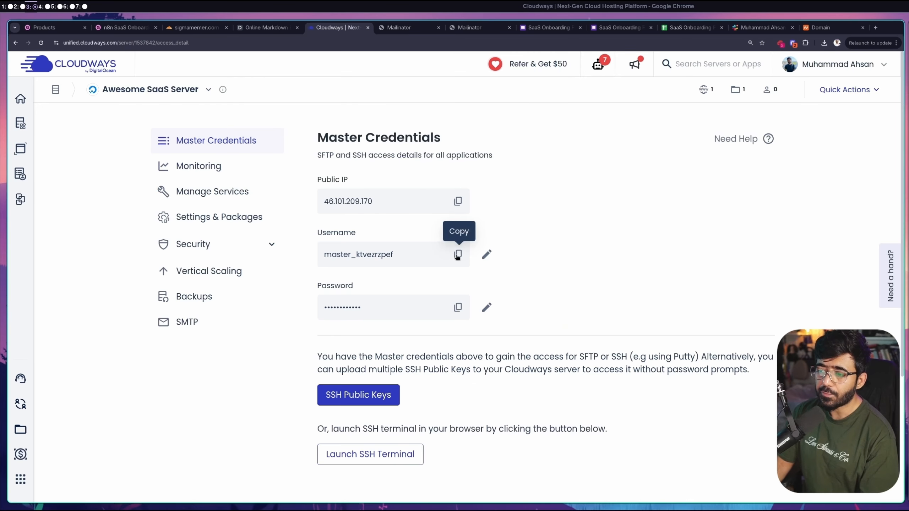
SSH into 46.101.209.170 with the master username, accept the host key and log in
{"action": "left_click", "coordinate": [457, 255]}
{"action": "key", "text": "super+5"}
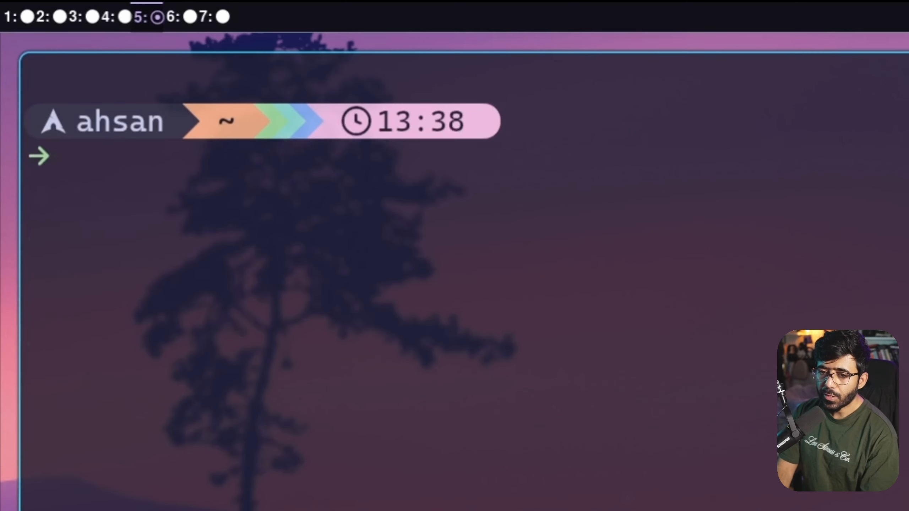
{"action": "type", "text": "ssh"}
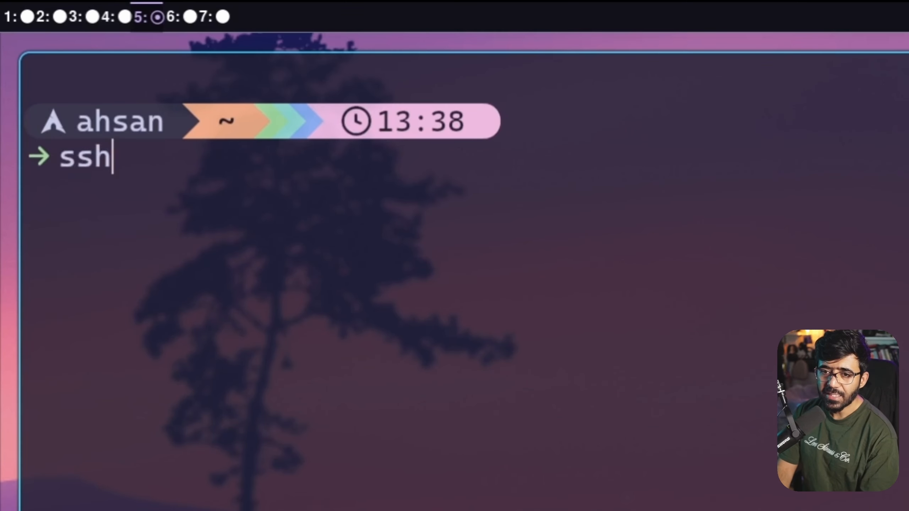
{"action": "key", "text": "ctrl+shift+v"}
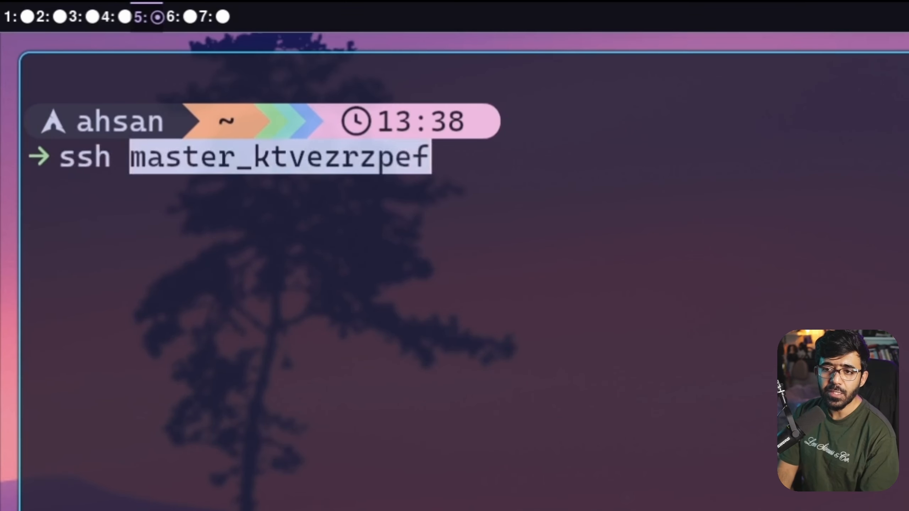
{"action": "type", "text": "@"}
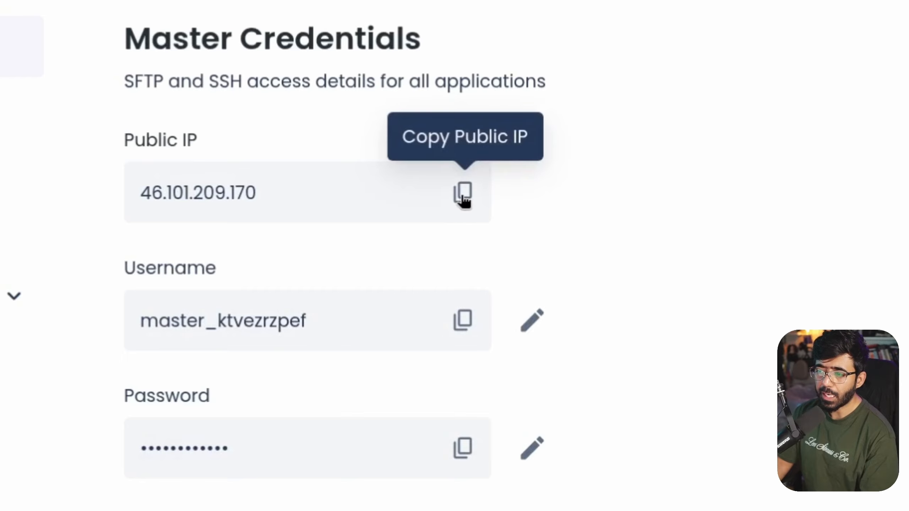
{"action": "left_click", "coordinate": [463, 194]}
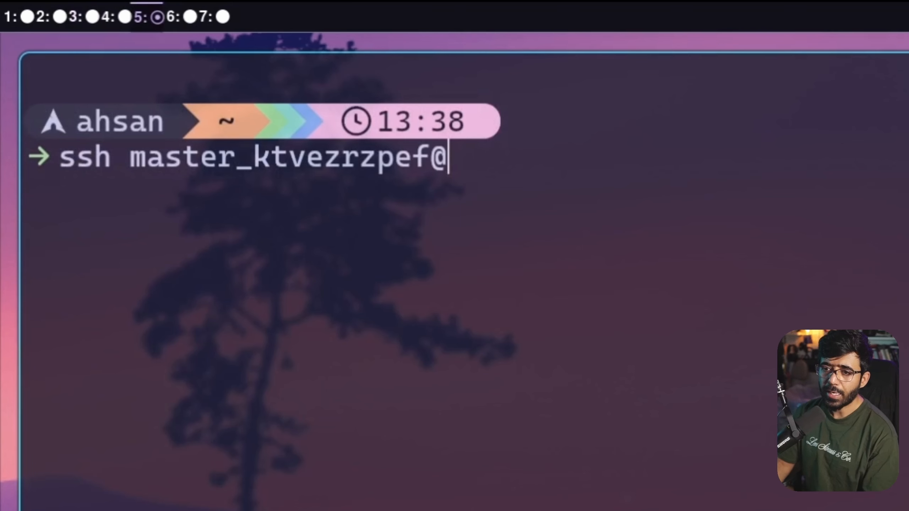
{"action": "key", "text": "ctrl+shift+v"}
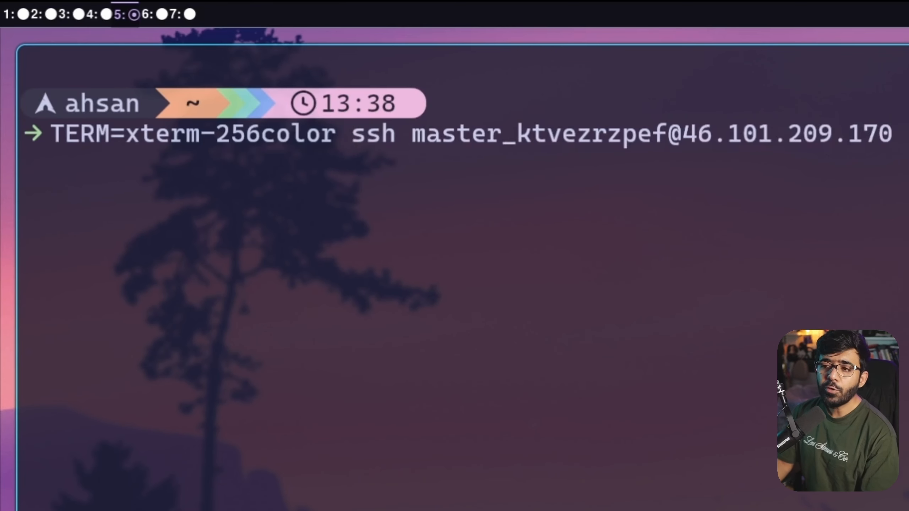
{"action": "left_click_drag", "start_coordinate": [347, 127], "coordinate": [51, 133]}
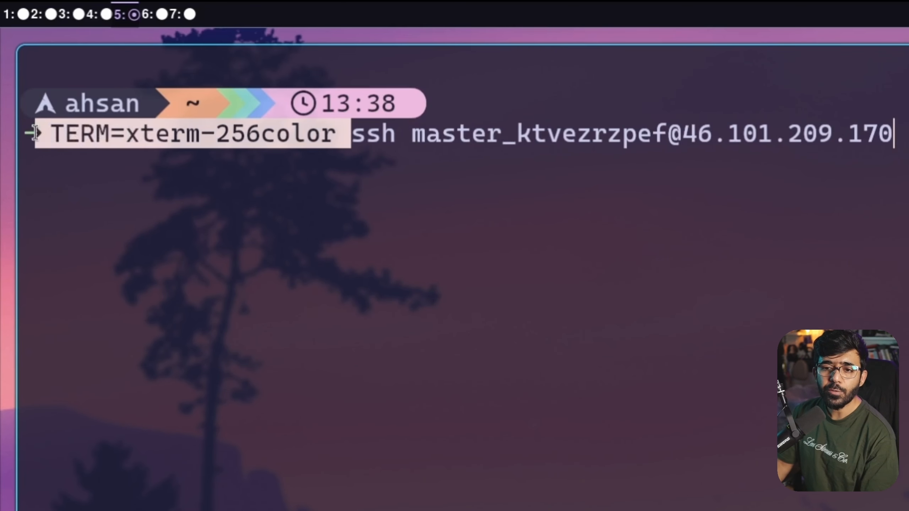
{"action": "left_click", "coordinate": [892, 156]}
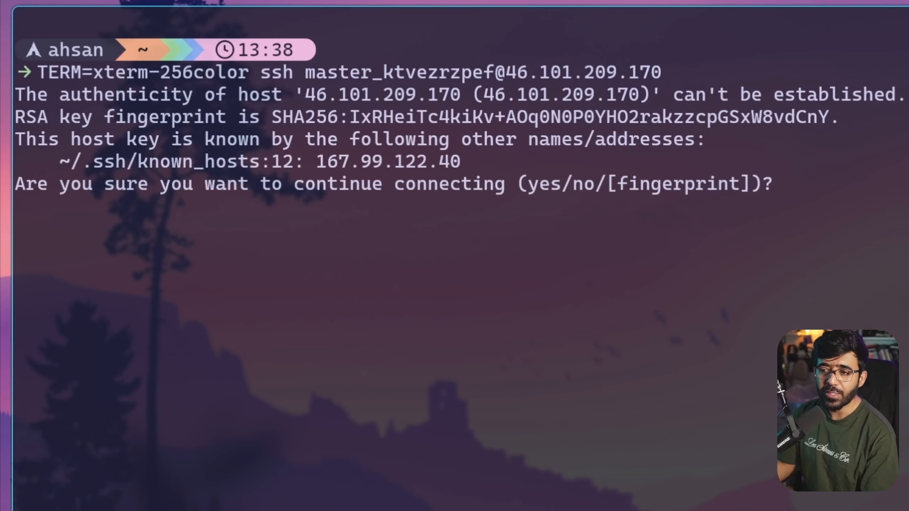
{"action": "type", "text": "yes"}
{"action": "key", "text": "Return"}
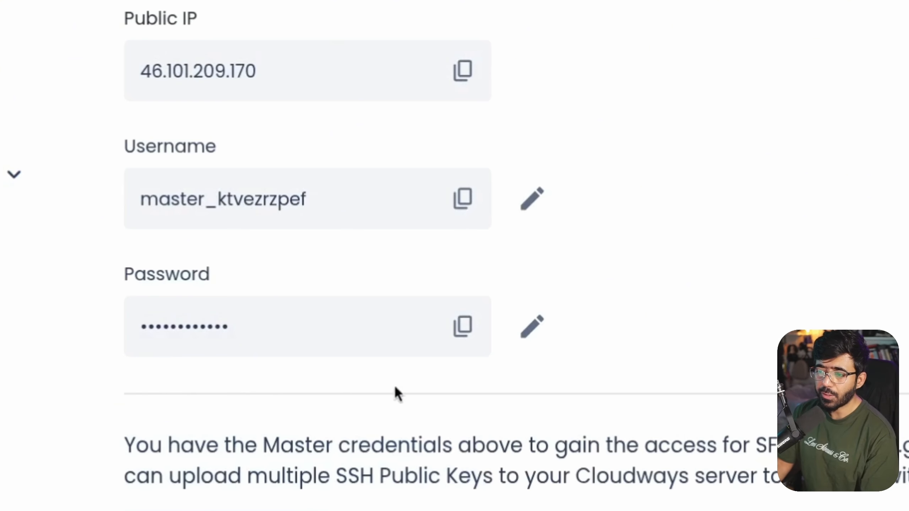
{"action": "left_click", "coordinate": [463, 326]}
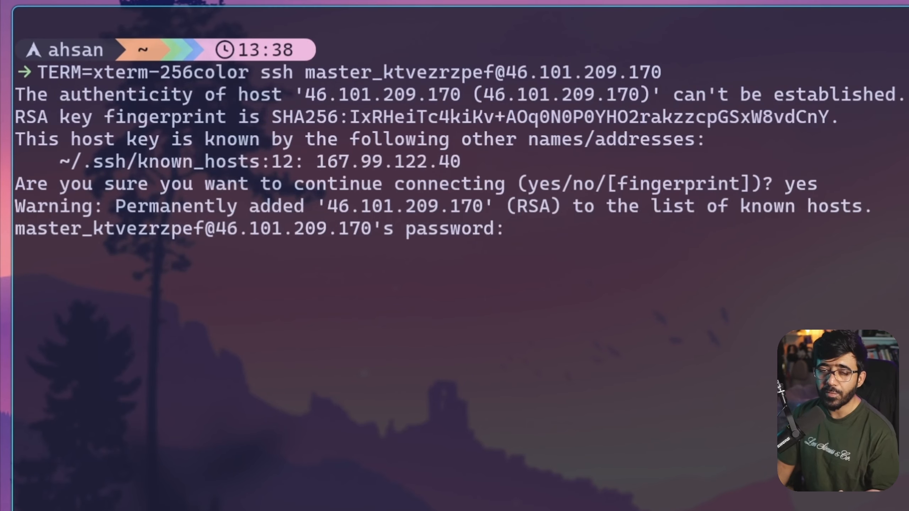
{"action": "key", "text": "Return"}
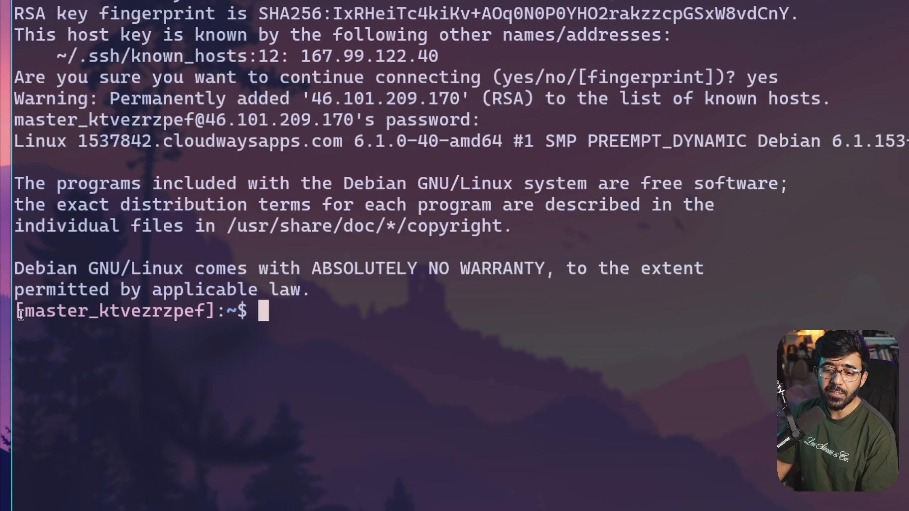
List the home directory, cd into applications and list its single app folder
{"action": "left_click_drag", "start_coordinate": [21, 315], "coordinate": [225, 311]}
{"action": "left_click", "coordinate": [375, 318]}
{"action": "type", "text": "ls"}
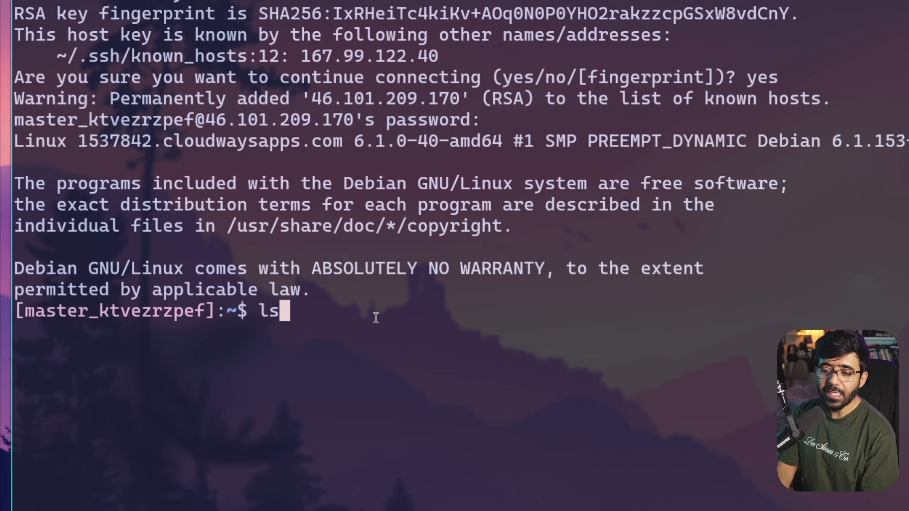
{"action": "key", "text": "Return"}
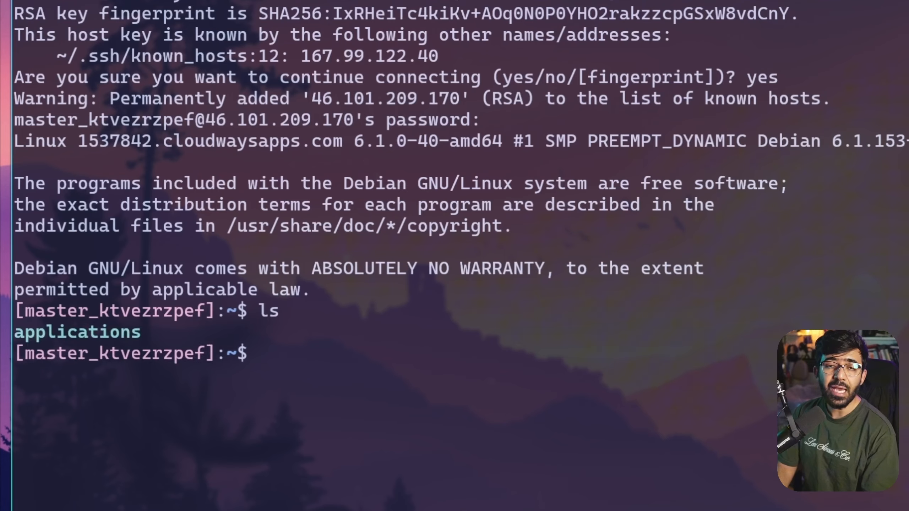
{"action": "type", "text": "cd applications"}
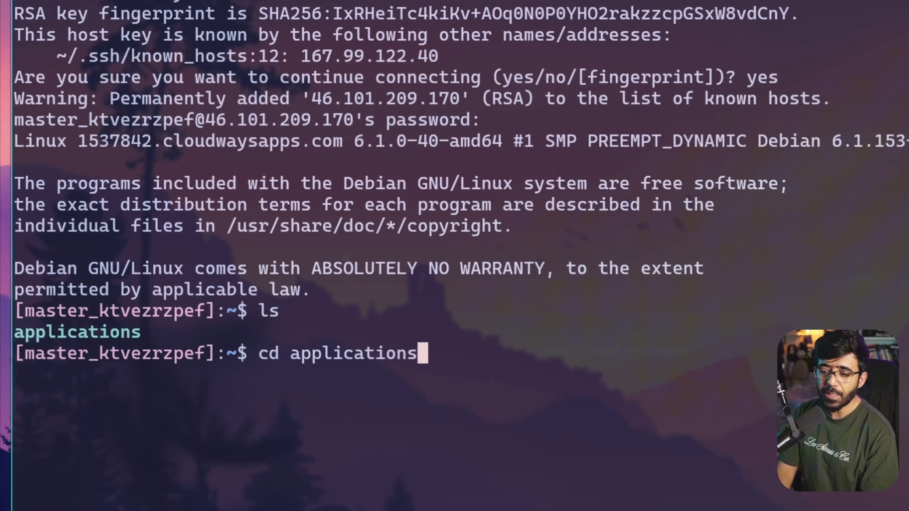
{"action": "key", "text": "Return"}
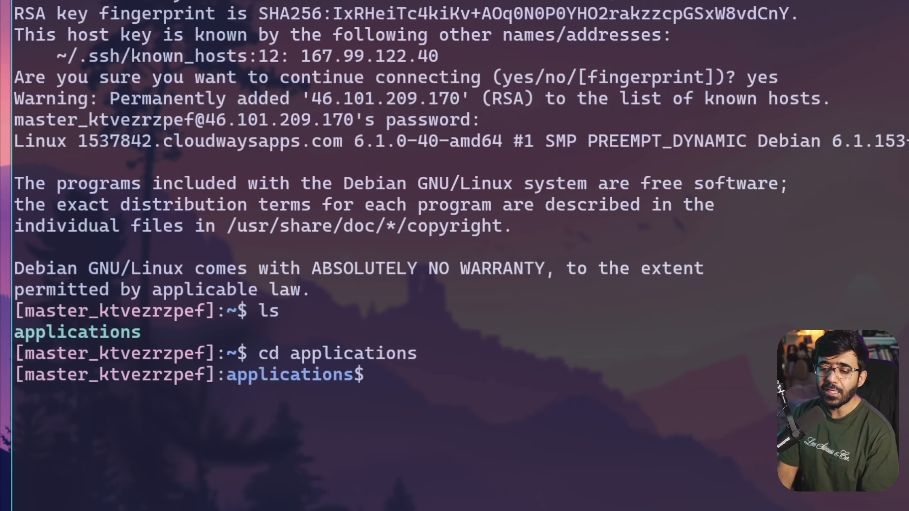
{"action": "type", "text": "ls"}
{"action": "key", "text": "Return"}
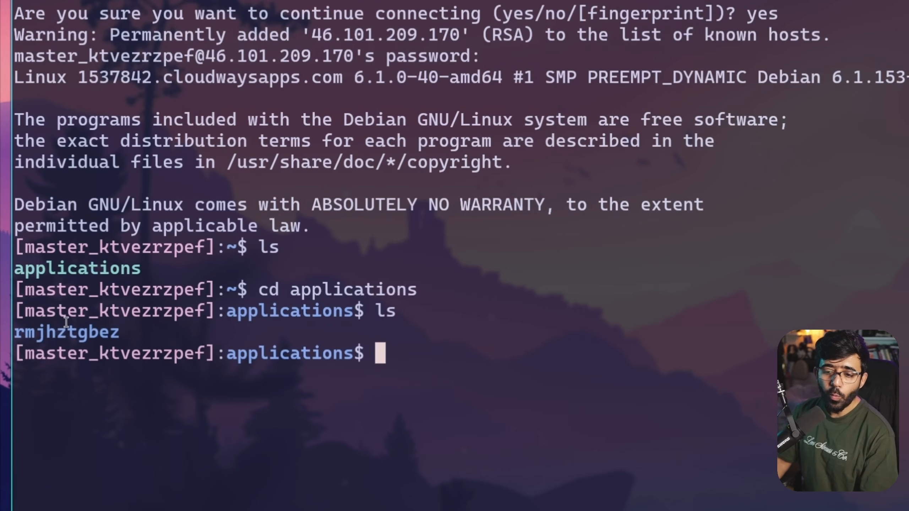
{"action": "double_click", "coordinate": [64, 397]}
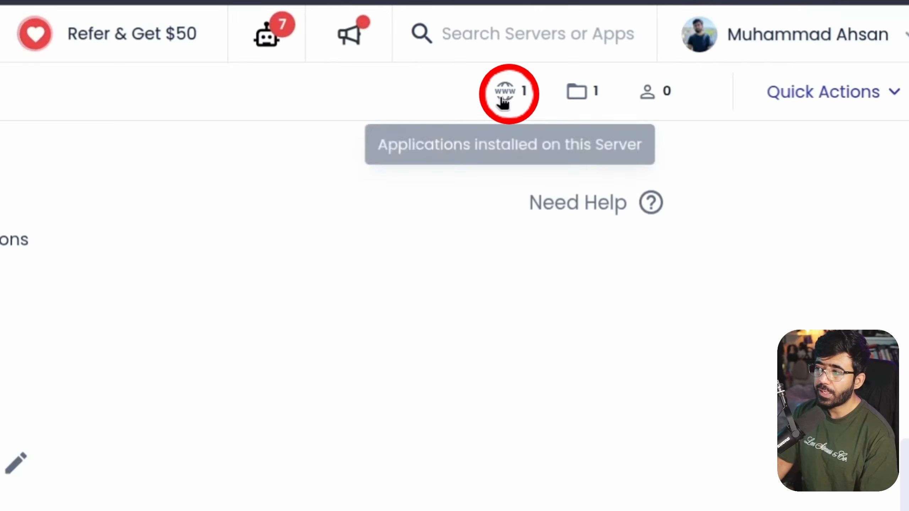
Open Awesome SaaS's Access Details and select its DB Name to compare with the folder
{"action": "left_click", "coordinate": [503, 102]}
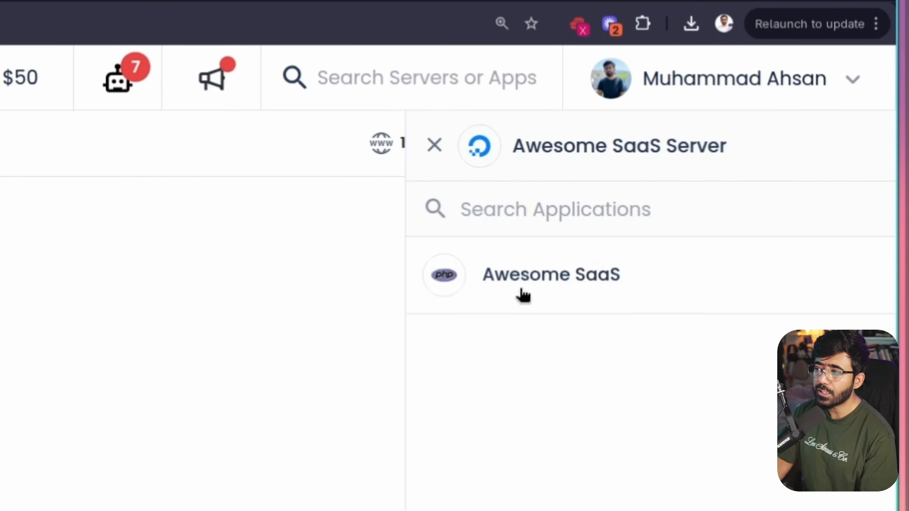
{"action": "left_click", "coordinate": [551, 283]}
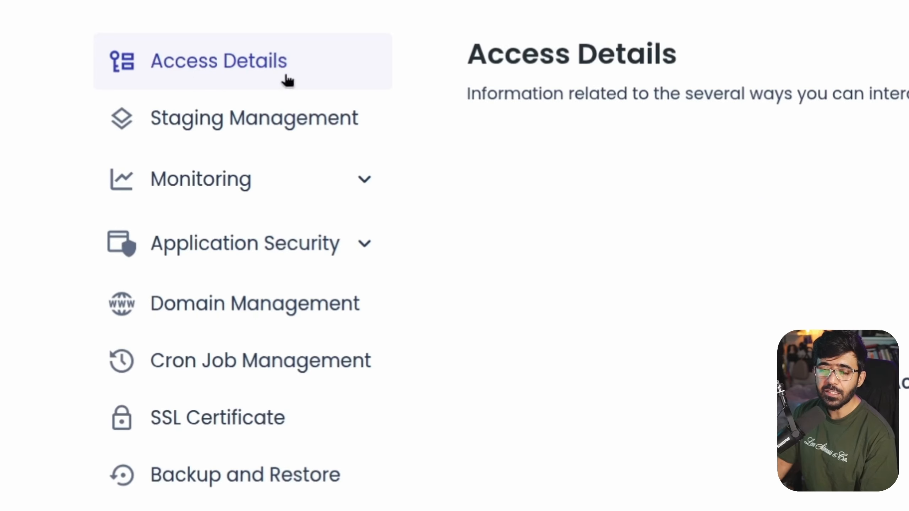
{"action": "scroll", "coordinate": [394, 280], "scroll_direction": "down", "scroll_amount": 3}
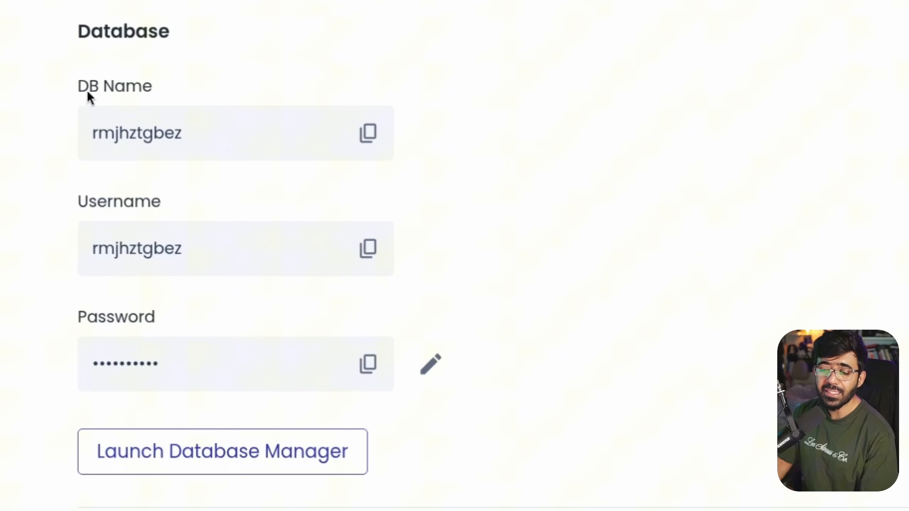
{"action": "double_click", "coordinate": [339, 222]}
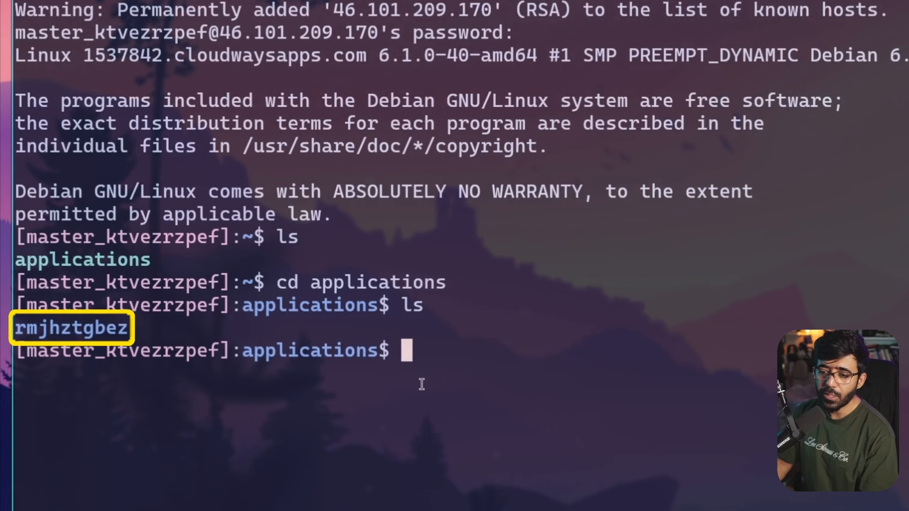
Enter the application folder using Tab completion and list its contents, including public_html
{"action": "type", "text": "cd rm"}
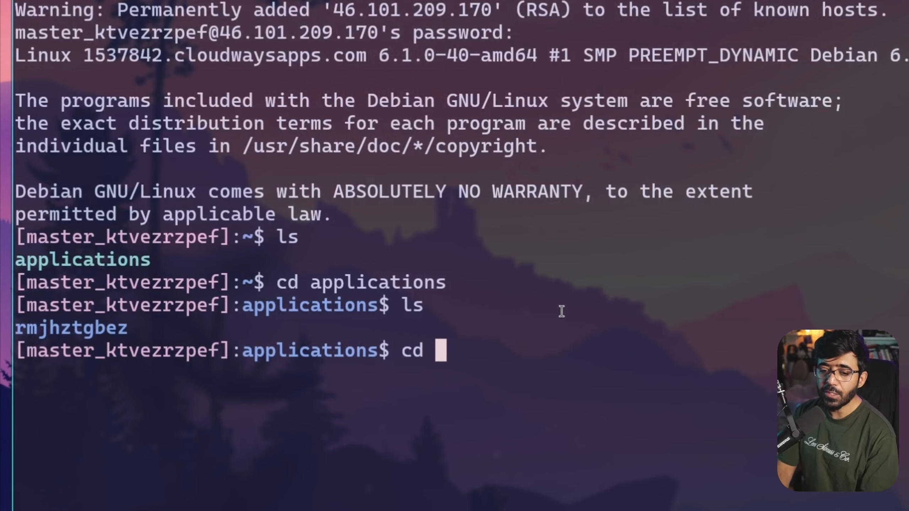
{"action": "key", "text": "Tab"}
{"action": "key", "text": "Return"}
{"action": "type", "text": "ls"}
{"action": "key", "text": "Return"}
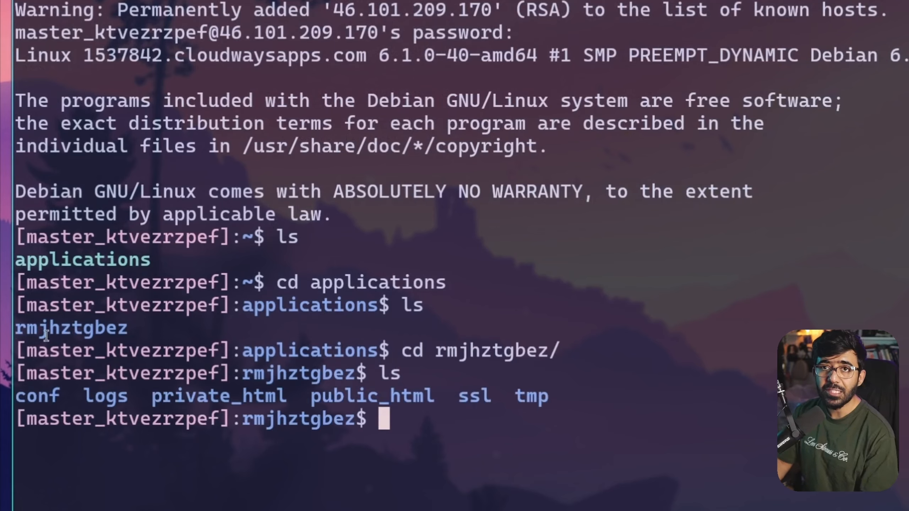
{"action": "left_click_drag", "start_coordinate": [19, 395], "coordinate": [591, 409]}
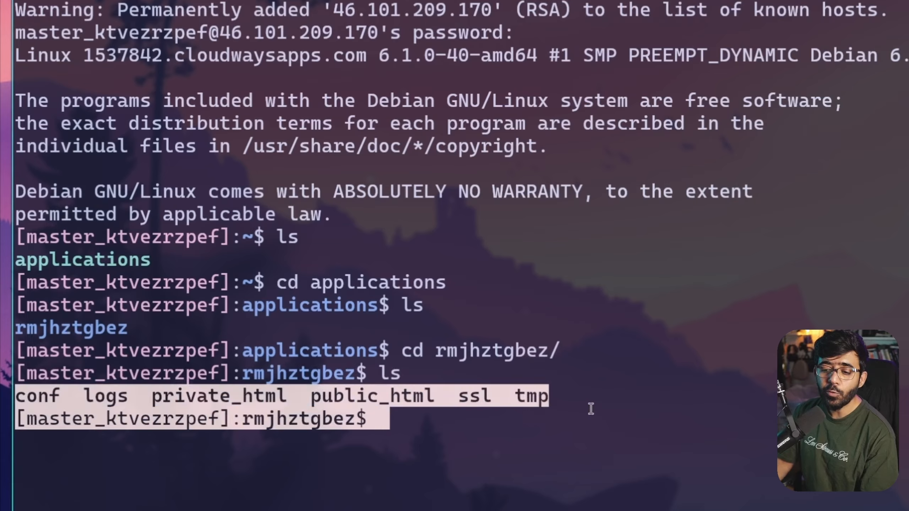
{"action": "left_click", "coordinate": [561, 431]}
{"action": "double_click", "coordinate": [380, 402]}
{"action": "left_click", "coordinate": [555, 427]}
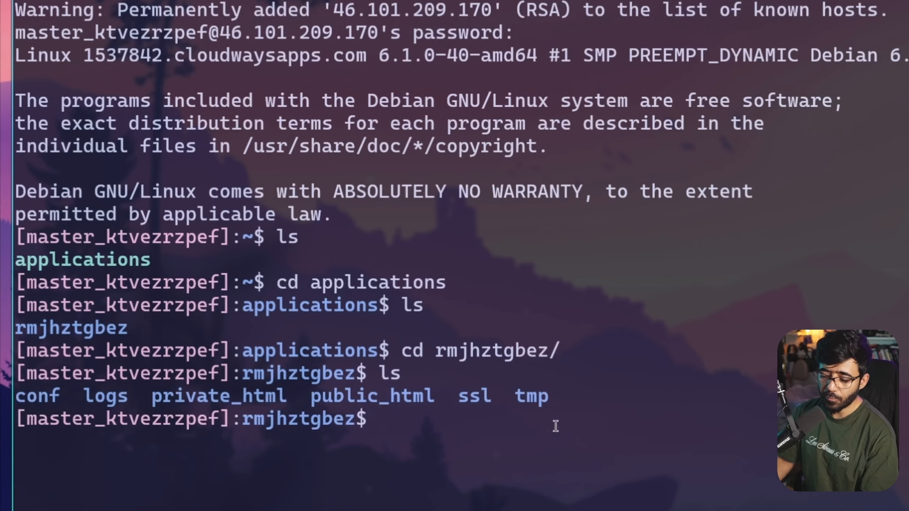
Clear the screen, enter public_html and confirm it holds only index.php
{"action": "key", "text": "ctrl+l"}
{"action": "type", "text": "cd "}
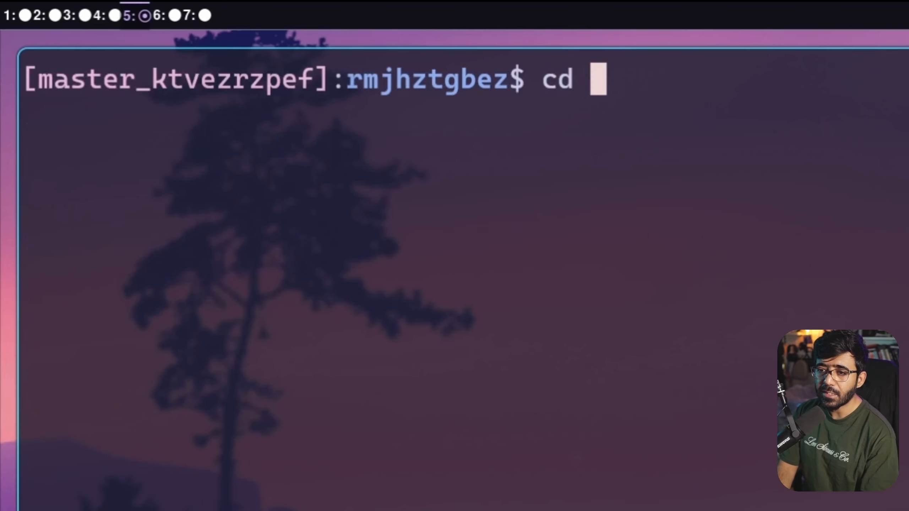
{"action": "type", "text": "pu"}
{"action": "key", "text": "Tab"}
{"action": "key", "text": "Return"}
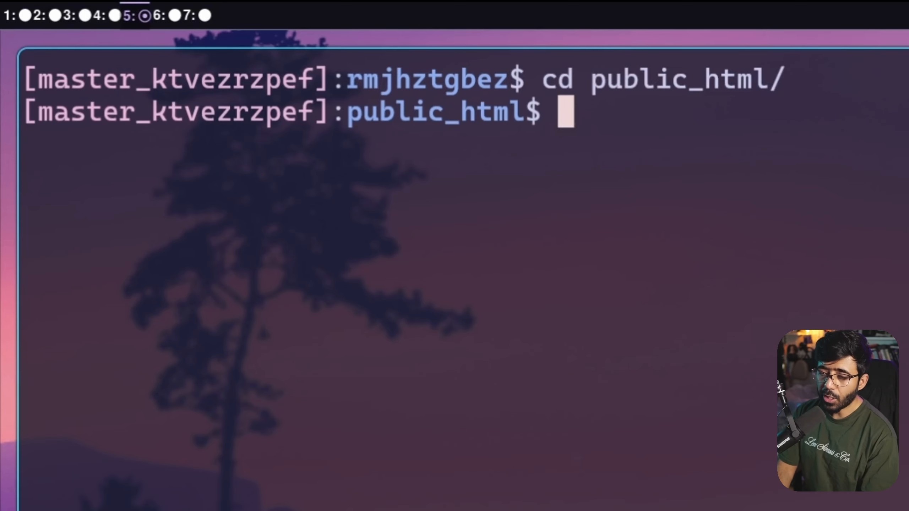
{"action": "type", "text": "ls"}
{"action": "key", "text": "Return"}
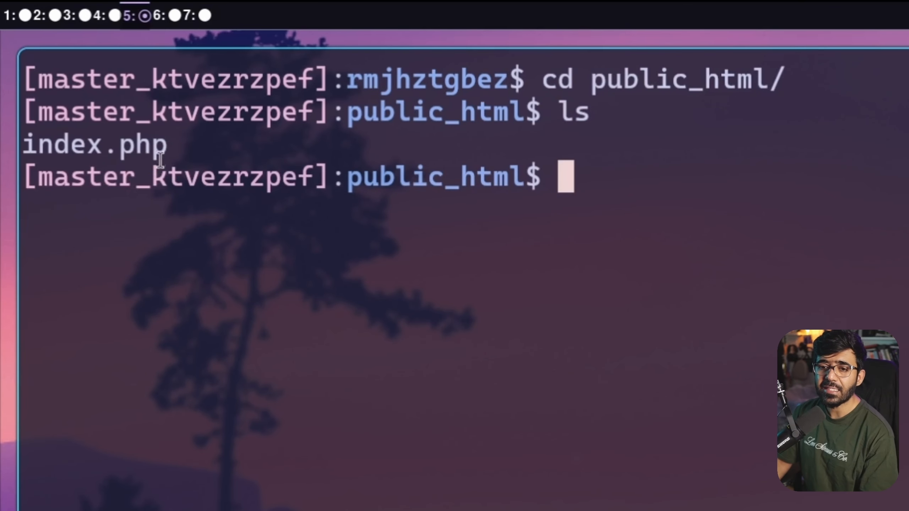
{"action": "left_click_drag", "start_coordinate": [168, 147], "coordinate": [24, 145]}
{"action": "left_click", "coordinate": [694, 286]}
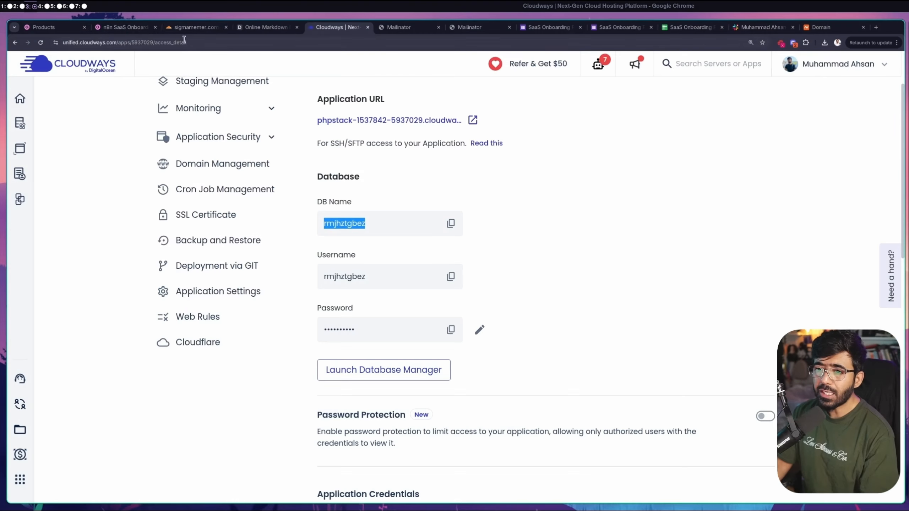
{"action": "left_click", "coordinate": [249, 30]}
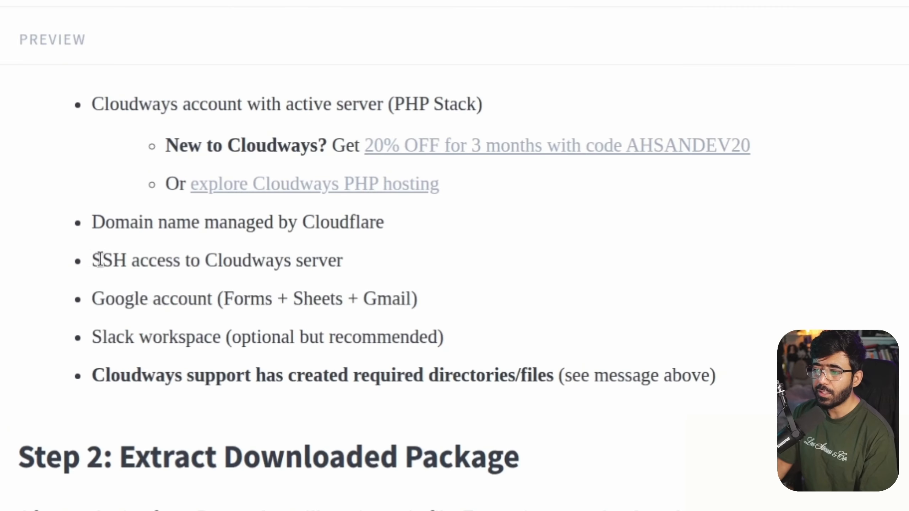
Highlight the prerequisites: SSH access, a Google account for Forms, Sheets and Gmail, and Slack
{"action": "left_click_drag", "start_coordinate": [499, 246], "coordinate": [618, 250]}
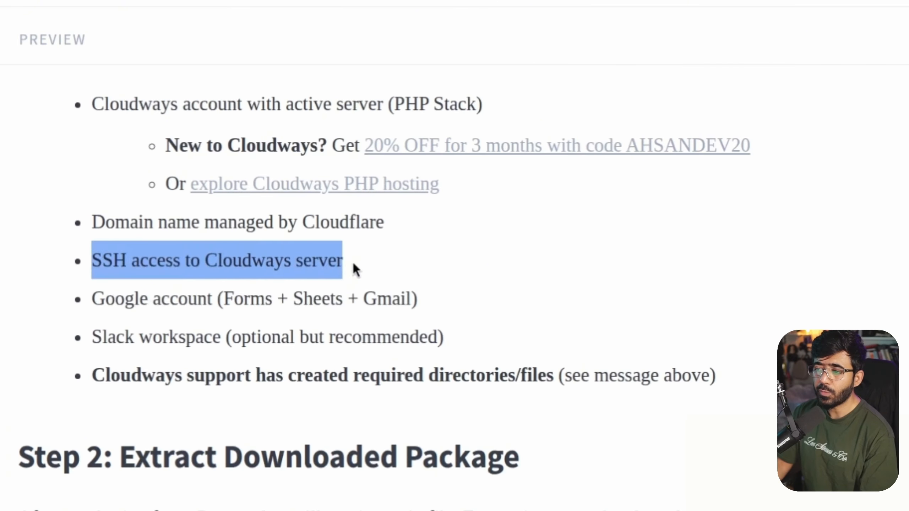
{"action": "left_click", "coordinate": [167, 324]}
{"action": "left_click_drag", "start_coordinate": [91, 299], "coordinate": [223, 303]}
{"action": "double_click", "coordinate": [261, 303]}
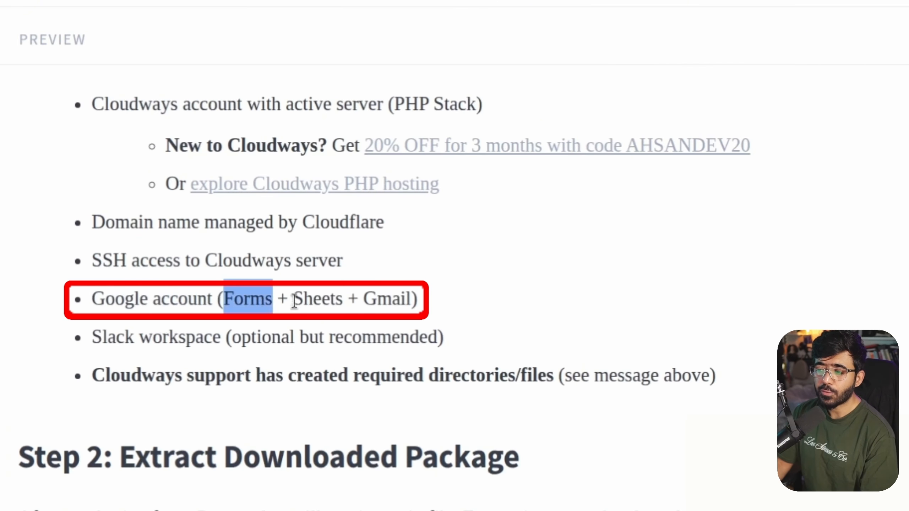
{"action": "double_click", "coordinate": [310, 301]}
{"action": "double_click", "coordinate": [393, 300]}
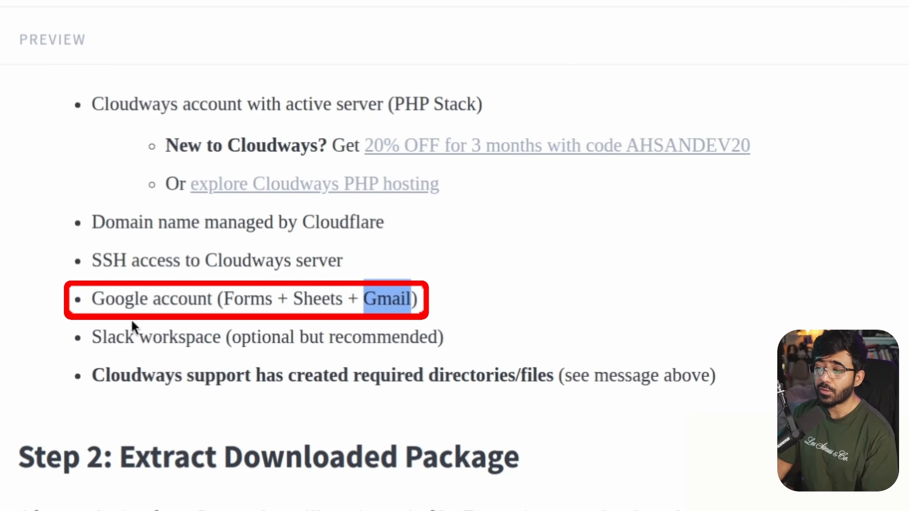
{"action": "left_click_drag", "start_coordinate": [92, 337], "coordinate": [214, 336]}
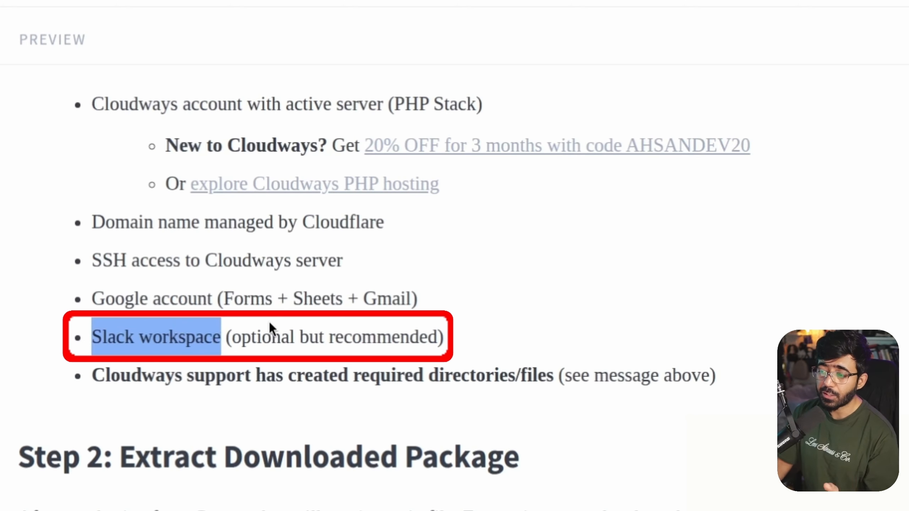
Select the whole Copy-Paste Message for Cloudways Support
{"action": "scroll", "coordinate": [269, 321], "scroll_direction": "down", "scroll_amount": 3}
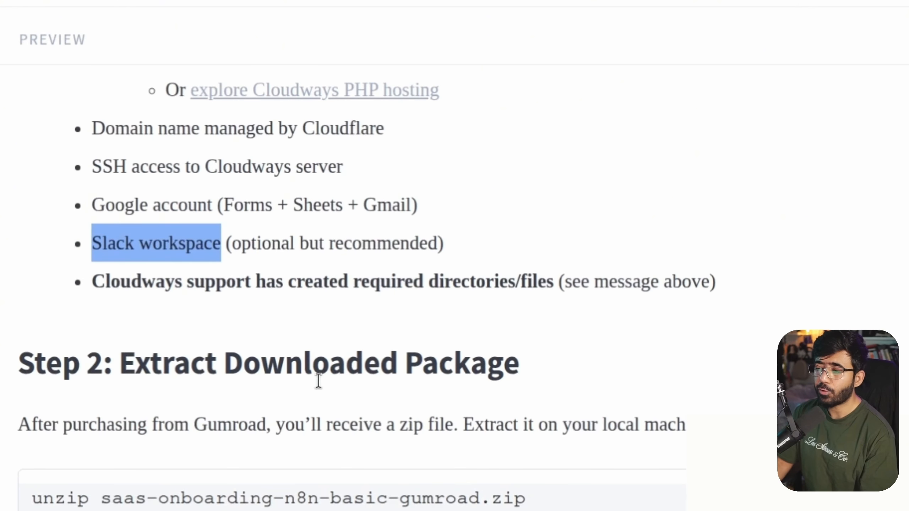
{"action": "left_click", "coordinate": [126, 276]}
{"action": "scroll", "coordinate": [307, 412], "scroll_direction": "up", "scroll_amount": 10}
{"action": "scroll", "coordinate": [305, 412], "scroll_direction": "up", "scroll_amount": 15}
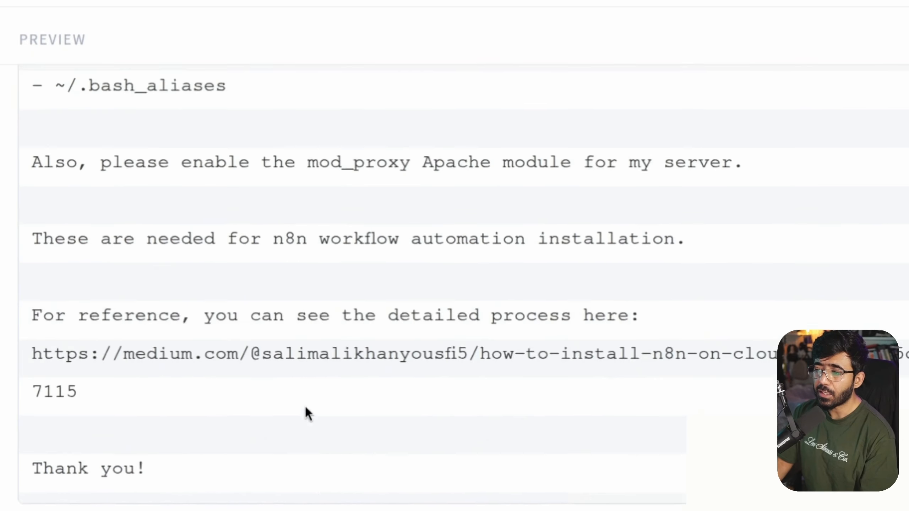
{"action": "left_click_drag", "start_coordinate": [32, 240], "coordinate": [535, 390]}
{"action": "scroll", "coordinate": [342, 489], "scroll_direction": "down", "scroll_amount": 5}
Start a new Cloudways technical support chat about a NodeJS / NPM / Composer issue
{"action": "scroll", "coordinate": [338, 488], "scroll_direction": "up", "scroll_amount": 5}
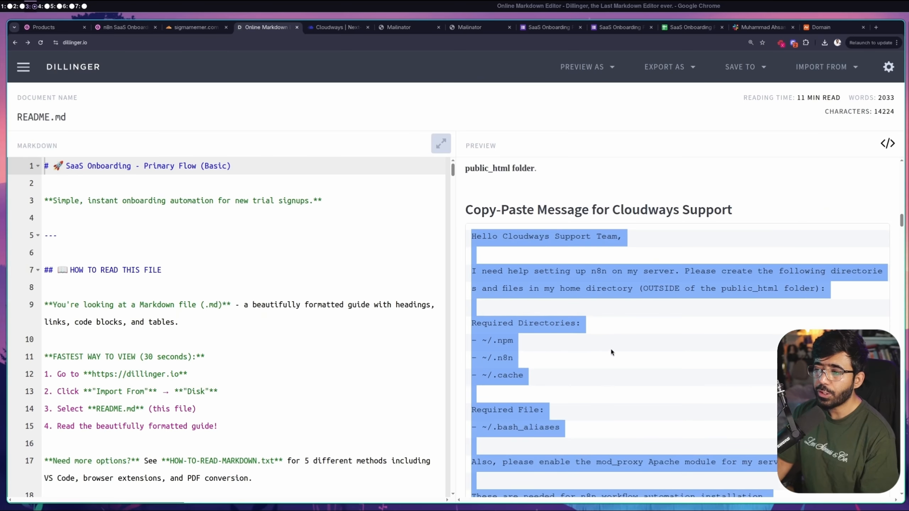
{"action": "left_click", "coordinate": [347, 29]}
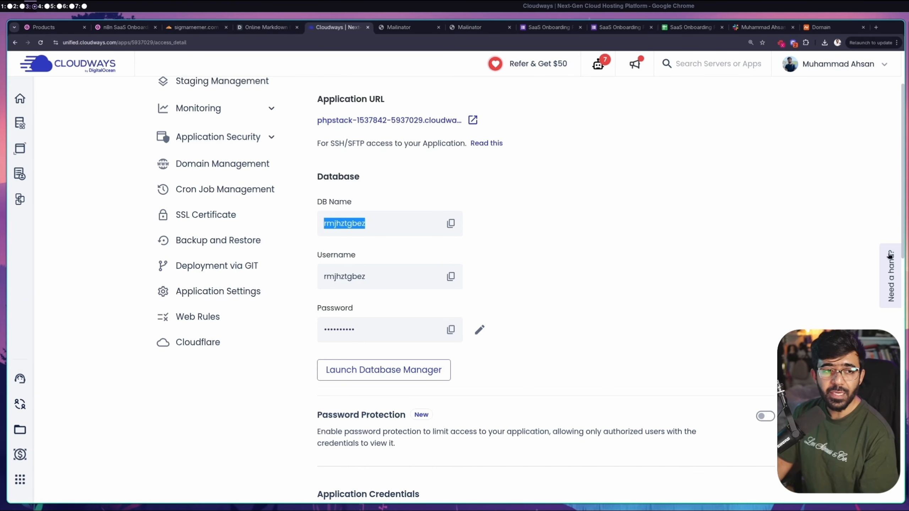
{"action": "left_click", "coordinate": [890, 282]}
{"action": "left_click", "coordinate": [774, 476]}
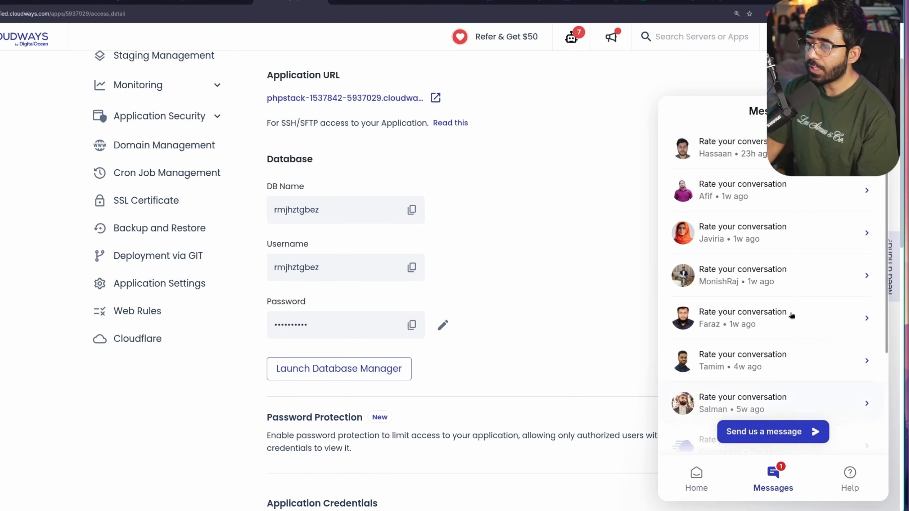
{"action": "left_click", "coordinate": [789, 432]}
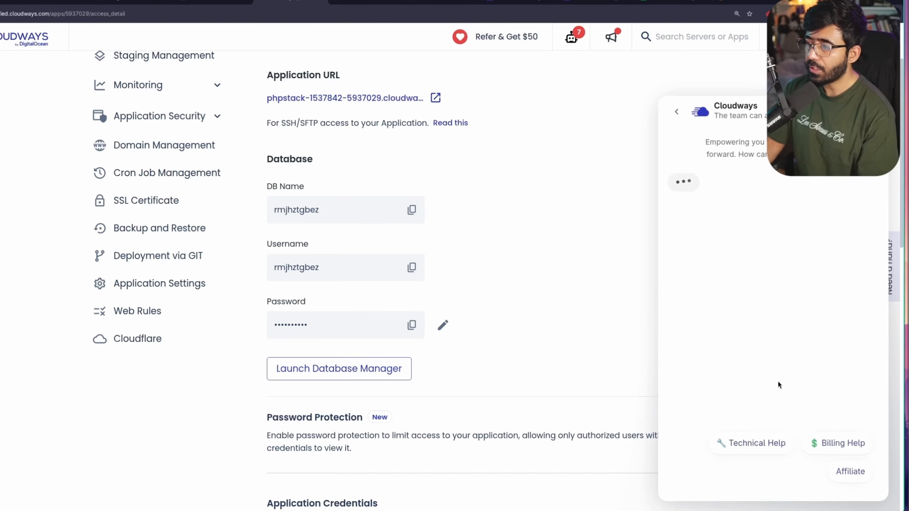
{"action": "left_click", "coordinate": [751, 450]}
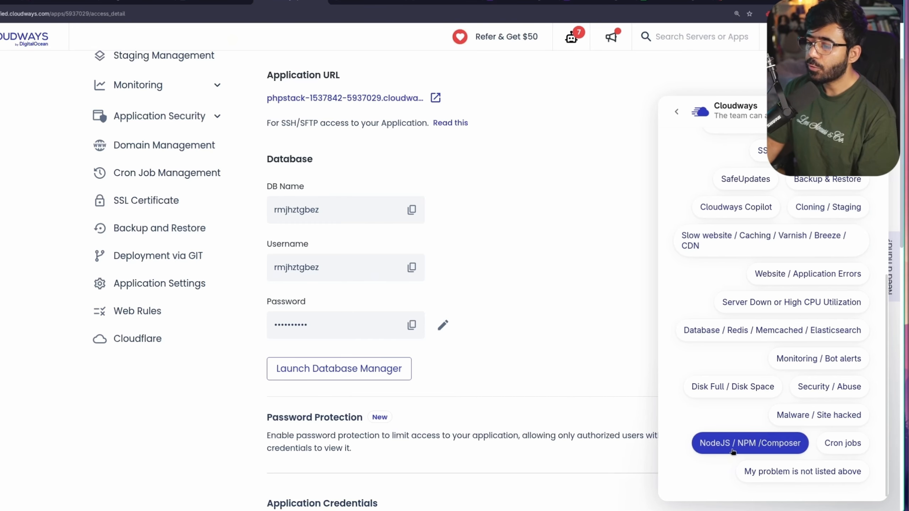
{"action": "scroll", "coordinate": [738, 446], "scroll_direction": "up", "scroll_amount": 5}
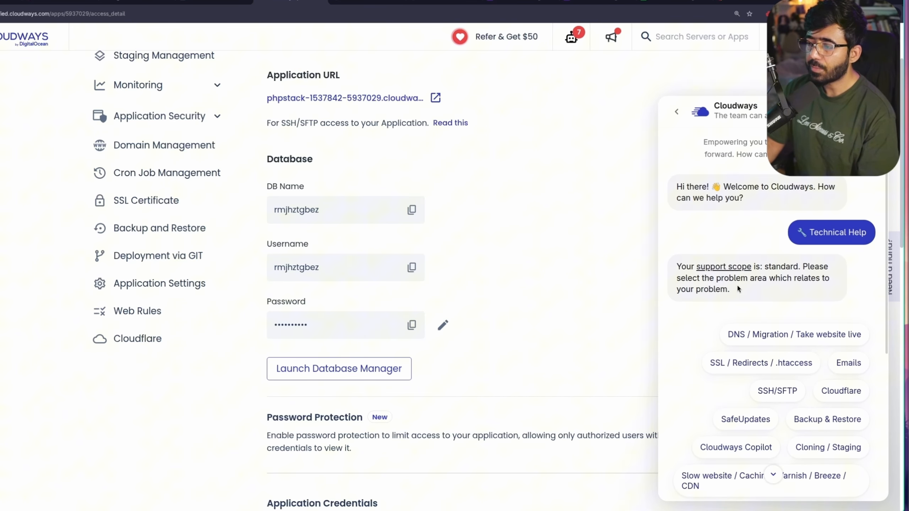
{"action": "scroll", "coordinate": [767, 307], "scroll_direction": "down", "scroll_amount": 5}
{"action": "left_click", "coordinate": [753, 446]}
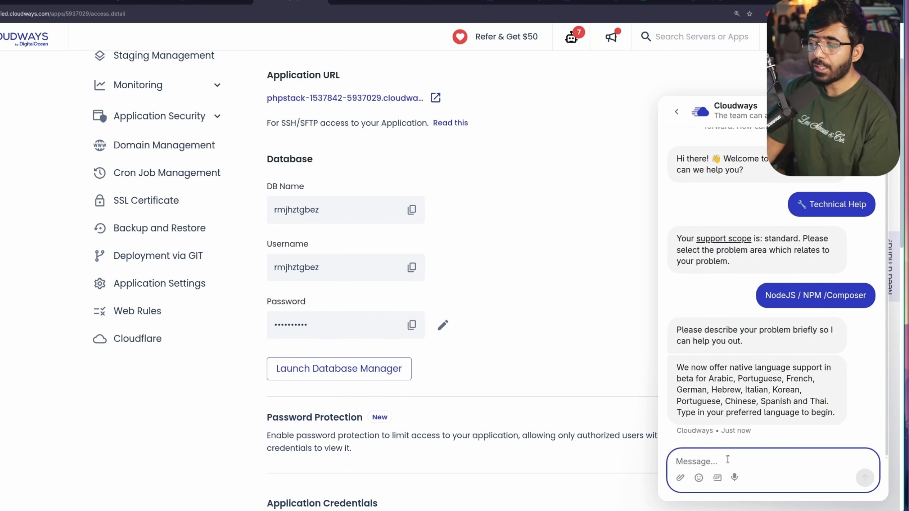
Send 'Connect me with an agent.', paste the n8n setup request and remove the greeting's team name
{"action": "type", "text": "Co"}
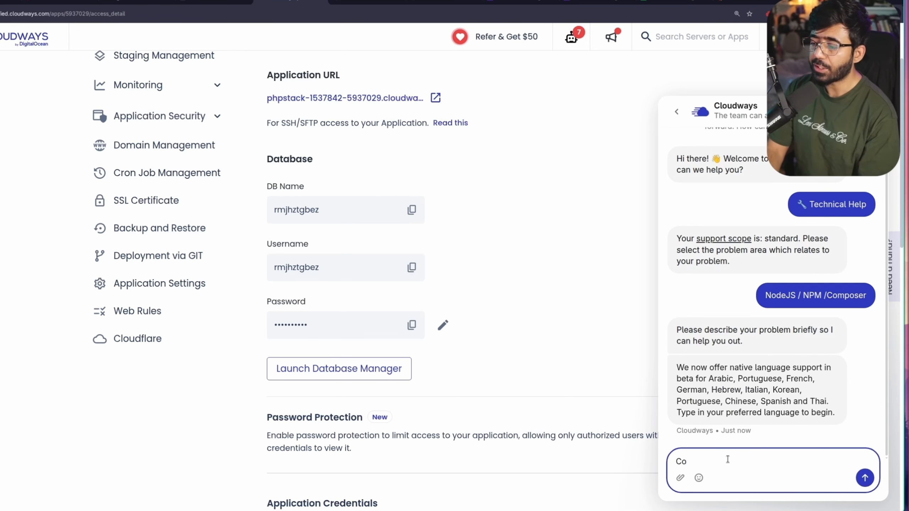
{"action": "type", "text": "nnect me with an agent."}
{"action": "key", "text": "Return"}
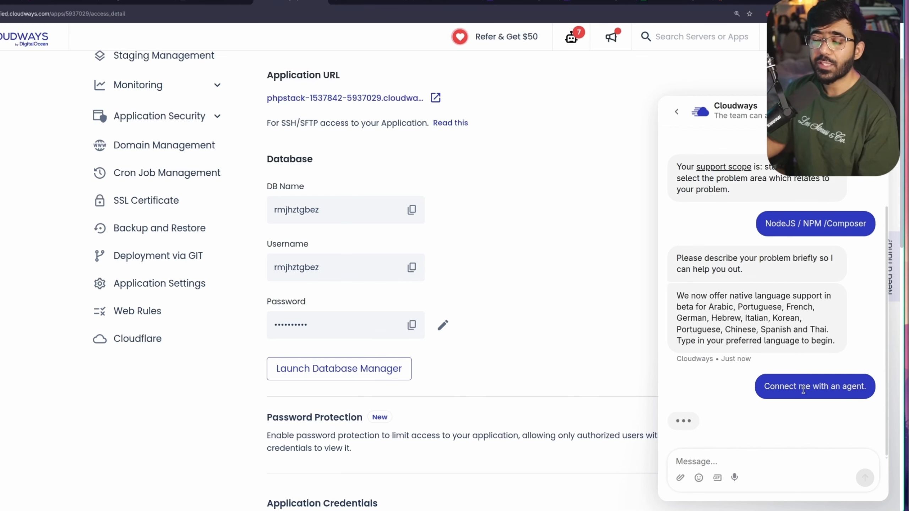
{"action": "triple_click", "coordinate": [807, 381]}
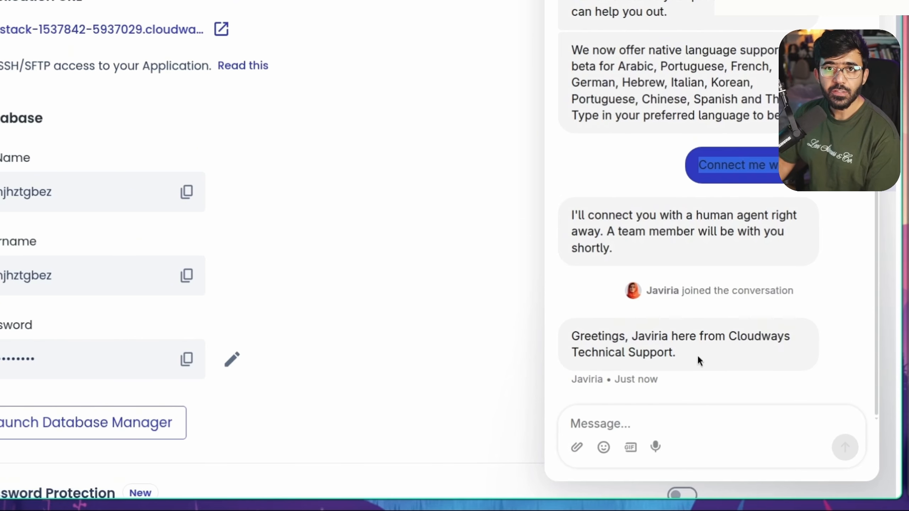
{"action": "left_click", "coordinate": [670, 424]}
{"action": "key", "text": "ctrl+v"}
{"action": "scroll", "coordinate": [670, 423], "scroll_direction": "up", "scroll_amount": 10}
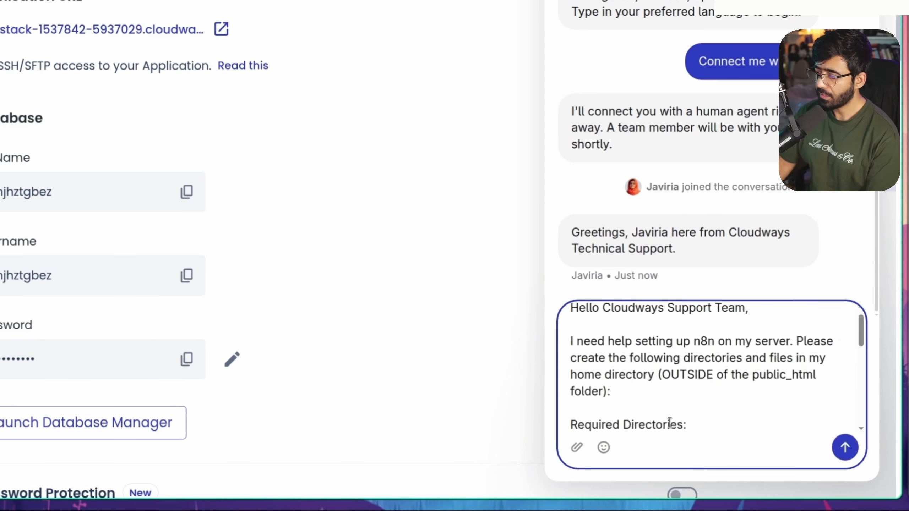
{"action": "left_click_drag", "start_coordinate": [603, 307], "coordinate": [737, 317]}
{"action": "key", "text": "BackSpace"}
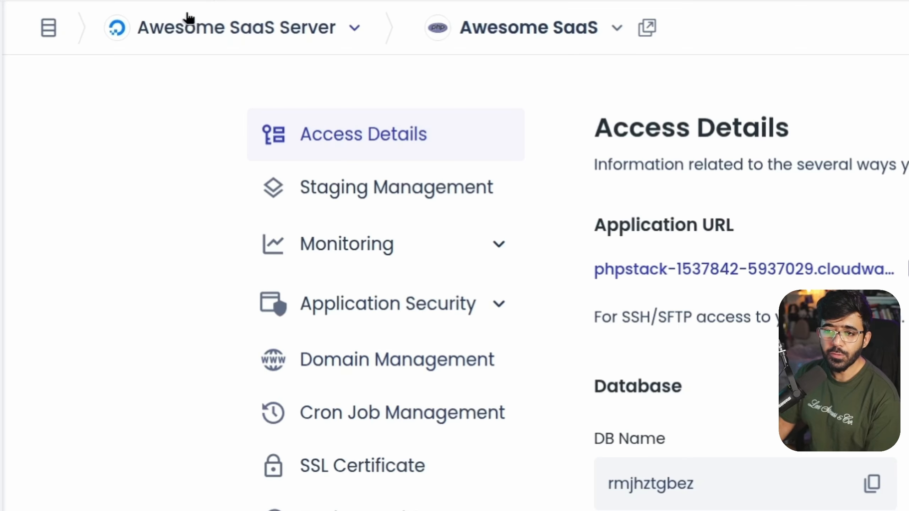
Copy the server's public IP 46.101.209.170 from its Master Credentials page
{"action": "left_click", "coordinate": [189, 30]}
{"action": "left_click", "coordinate": [211, 109]}
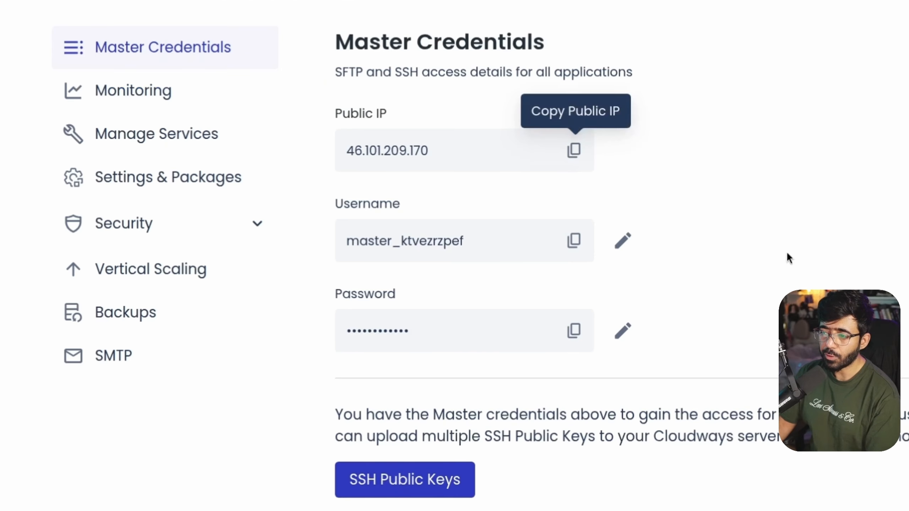
{"action": "left_click", "coordinate": [457, 202]}
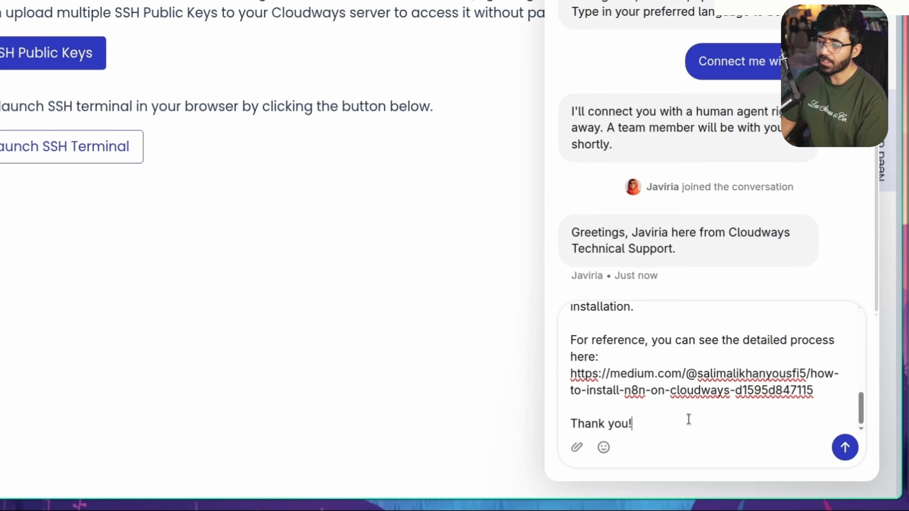
Append 'Here is the IP of my server:' with the IP to the support message and send it
{"action": "key", "text": "shift+Return"}
{"action": "key", "text": "shift+Return"}
{"action": "type", "text": "Here"}
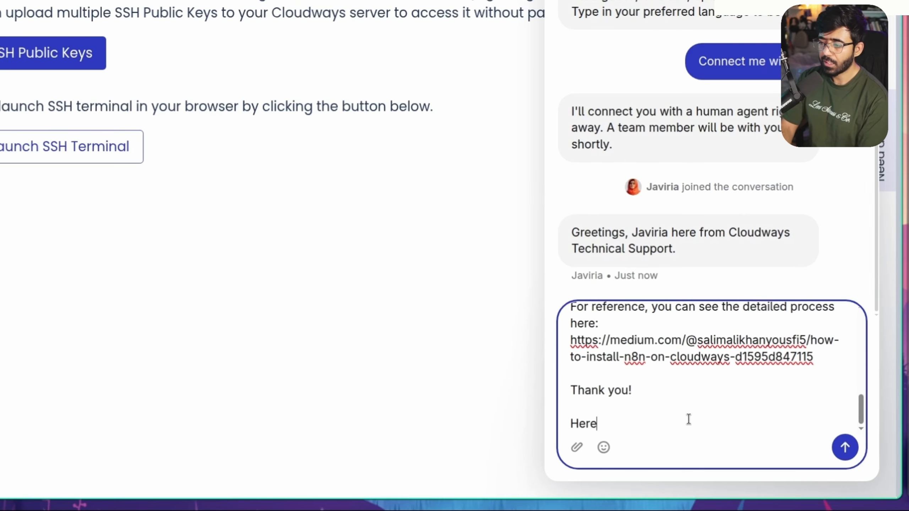
{"action": "type", "text": " is the IP of my se"}
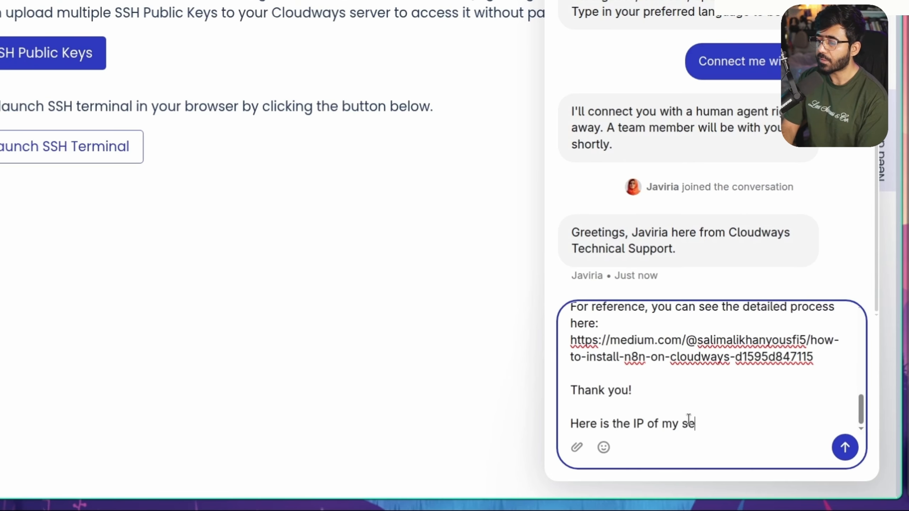
{"action": "type", "text": "rver:"}
{"action": "key", "text": "shift+Return"}
{"action": "key", "text": "ctrl+v"}
{"action": "left_click", "coordinate": [845, 447]}
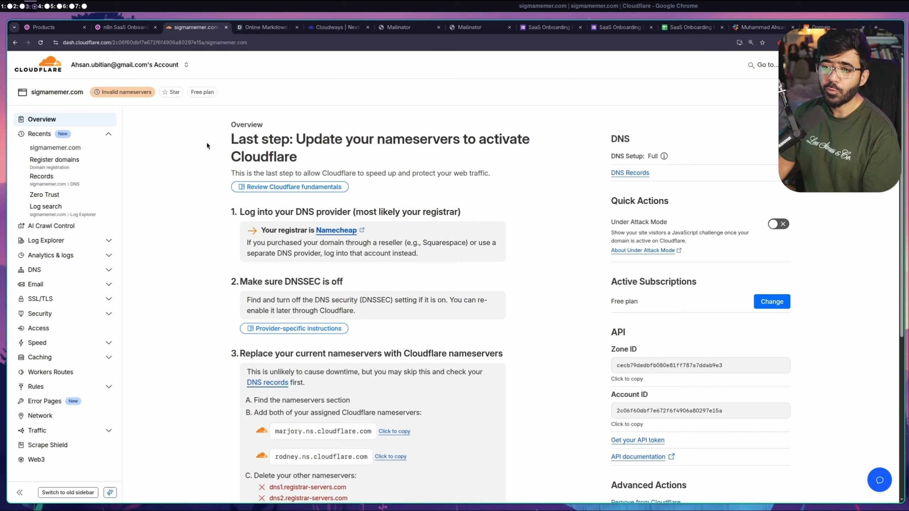
Recheck sigmamemer.com's nameservers, refresh to confirm it is Active, and go to its DNS records
{"action": "scroll", "coordinate": [494, 279], "scroll_direction": "down", "scroll_amount": 8}
{"action": "scroll", "coordinate": [493, 278], "scroll_direction": "up", "scroll_amount": 8}
{"action": "scroll", "coordinate": [494, 279], "scroll_direction": "down", "scroll_amount": 1}
{"action": "scroll", "coordinate": [493, 275], "scroll_direction": "down", "scroll_amount": 5}
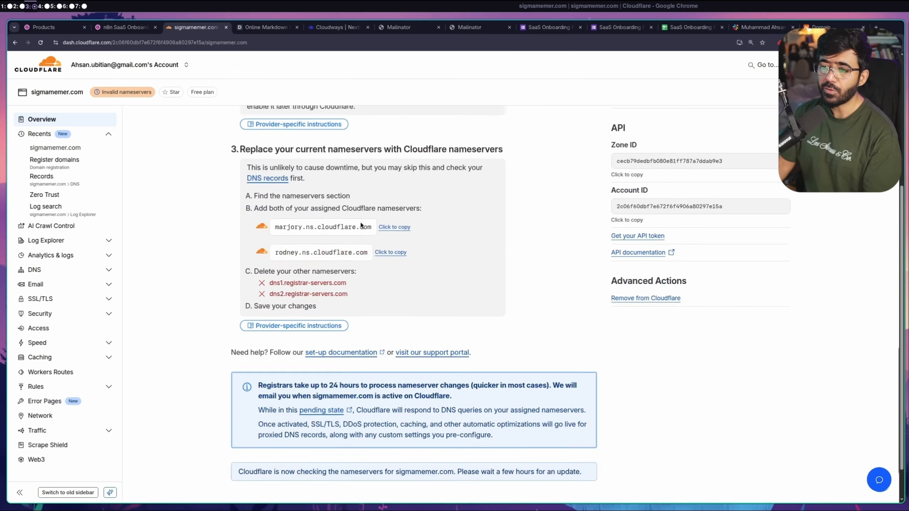
{"action": "scroll", "coordinate": [361, 222], "scroll_direction": "up", "scroll_amount": 6}
{"action": "key", "text": "F5"}
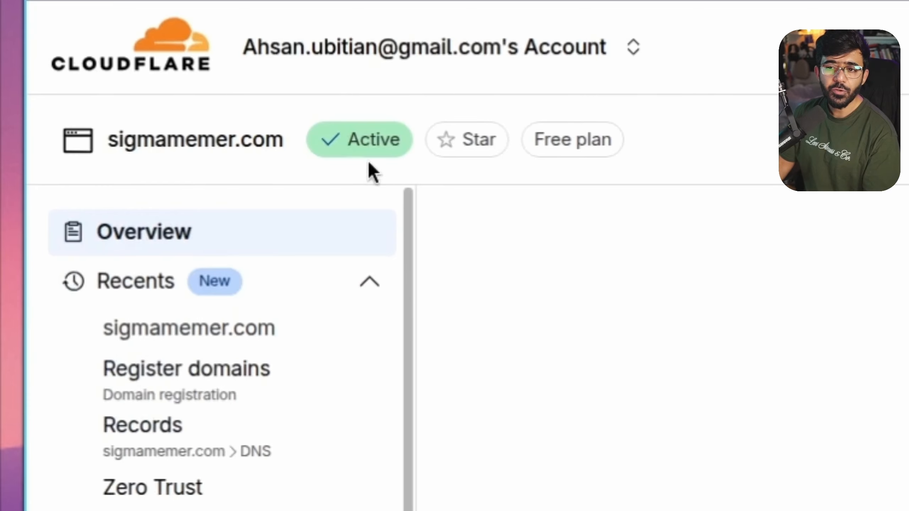
{"action": "mouse_move", "coordinate": [353, 149]}
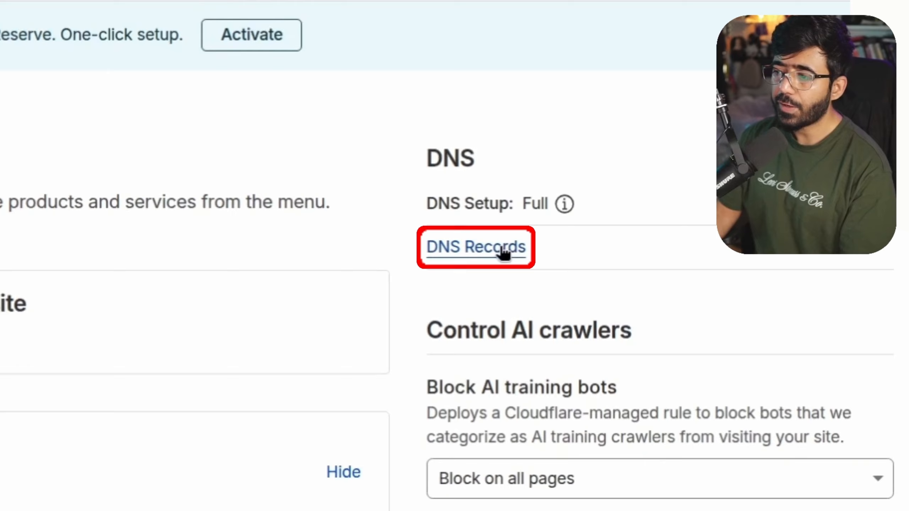
{"action": "left_click", "coordinate": [639, 202]}
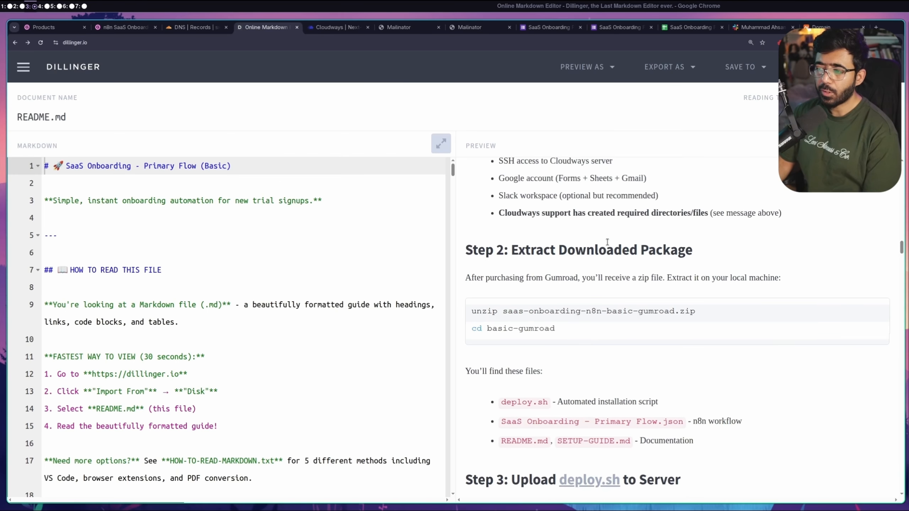
Find deploy.sh in the README's Step 2 file list, then bring up a Files window beside the terminal
{"action": "scroll", "coordinate": [607, 242], "scroll_direction": "up", "scroll_amount": 3}
{"action": "scroll", "coordinate": [607, 242], "scroll_direction": "down", "scroll_amount": 7}
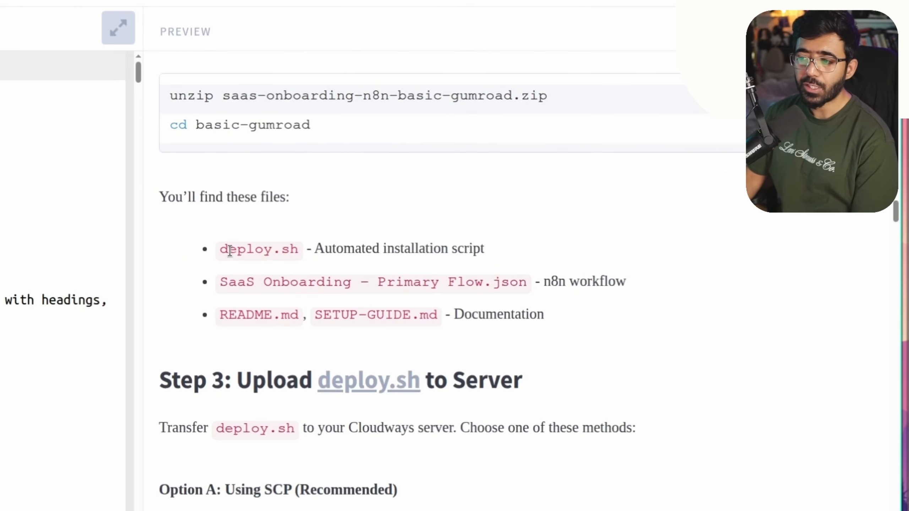
{"action": "double_click", "coordinate": [229, 249]}
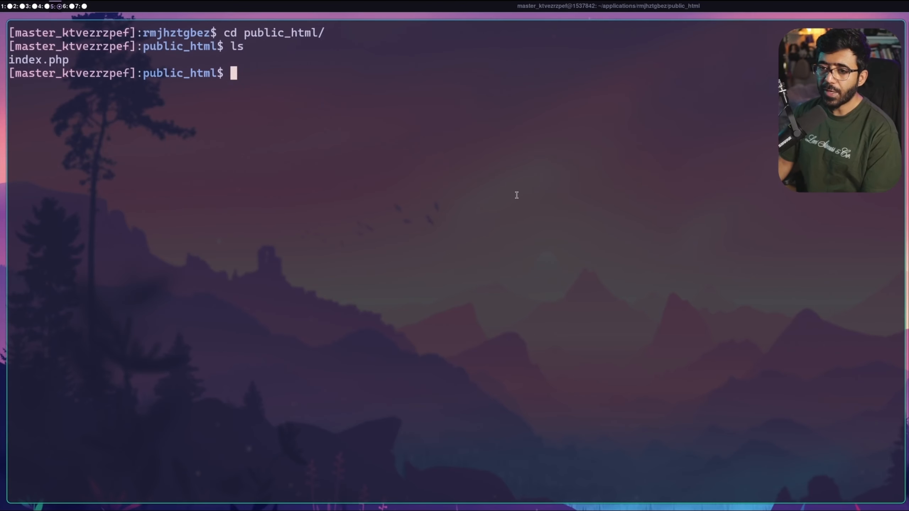
{"action": "key", "text": "super+e"}
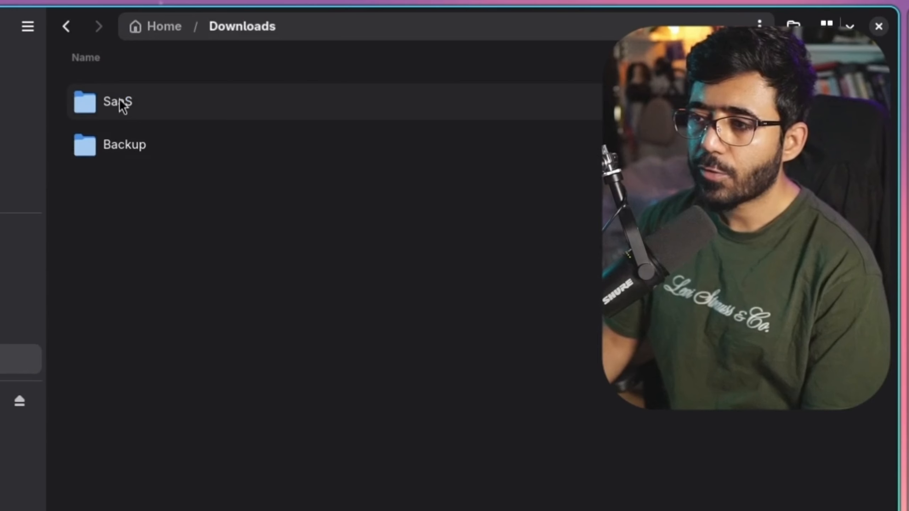
Browse to Downloads > SaaS > basic-gumroad and open deploy.sh with the Text Editor
{"action": "double_click", "coordinate": [122, 104]}
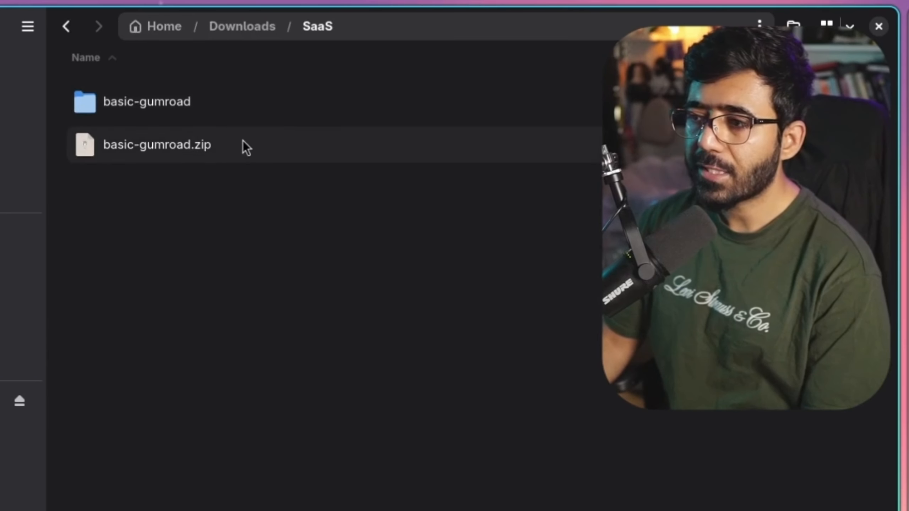
{"action": "double_click", "coordinate": [225, 114]}
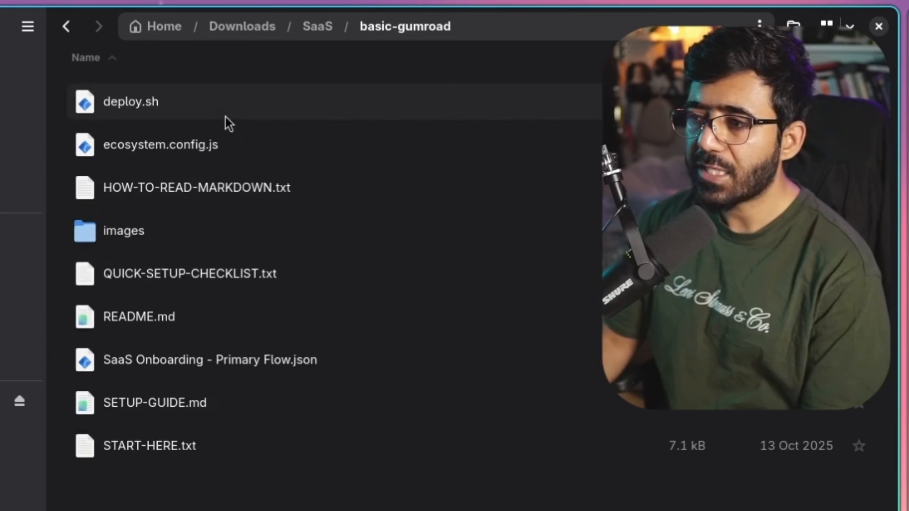
{"action": "right_click", "coordinate": [118, 102]}
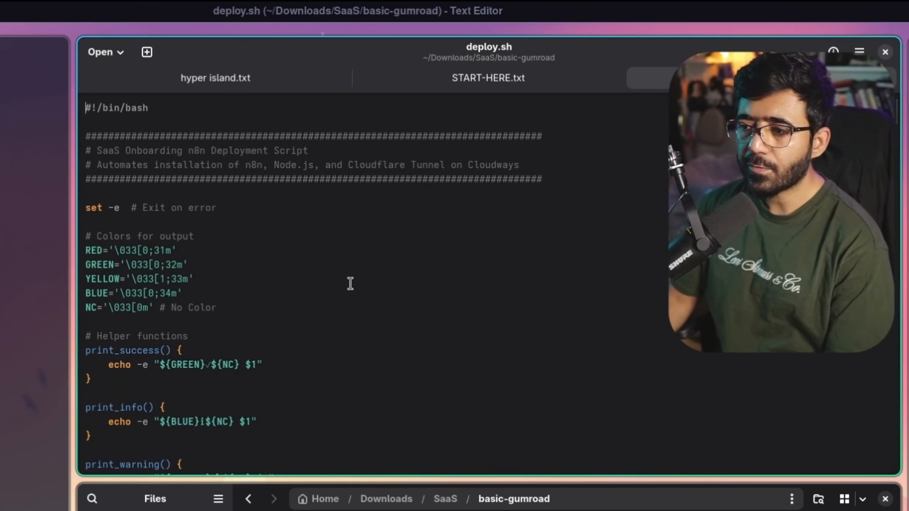
{"action": "scroll", "coordinate": [349, 283], "scroll_direction": "down", "scroll_amount": 15}
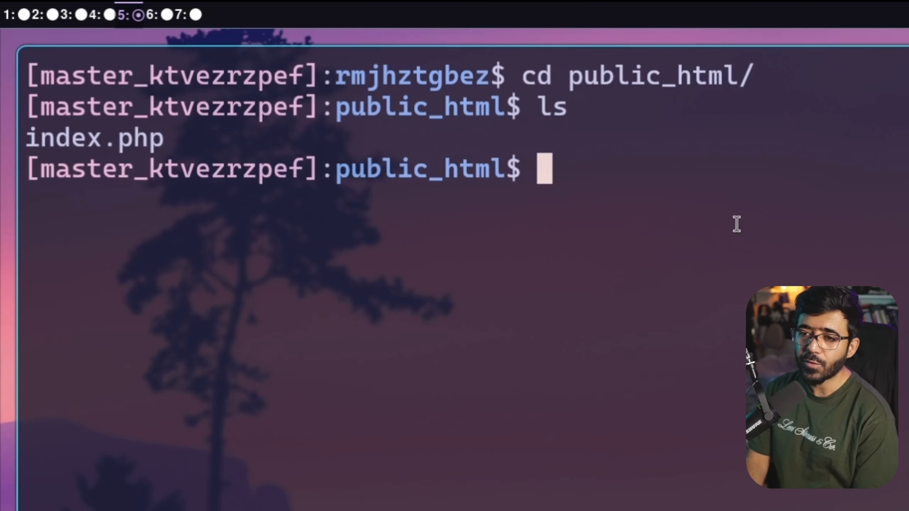
List public_html, then create deploy.sh in nano and paste the deploy script into it
{"action": "type", "text": "ls"}
{"action": "key", "text": "Return"}
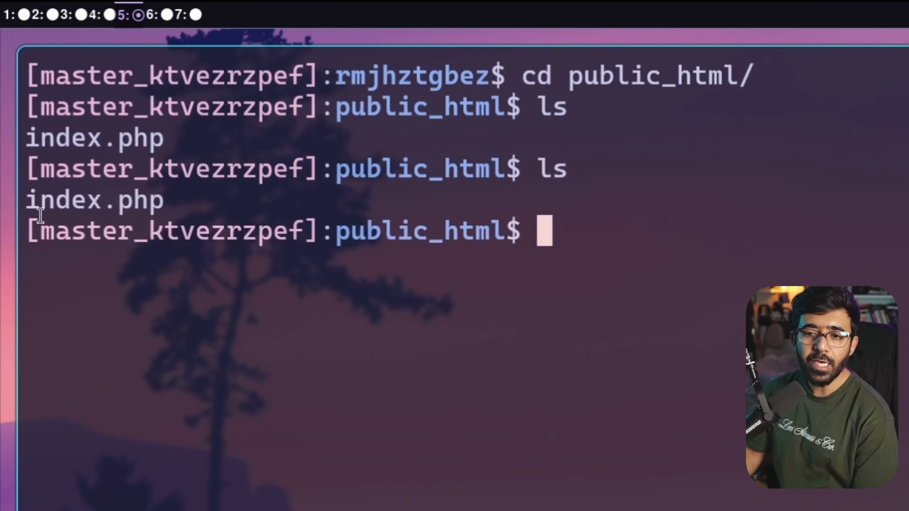
{"action": "type", "text": "n"}
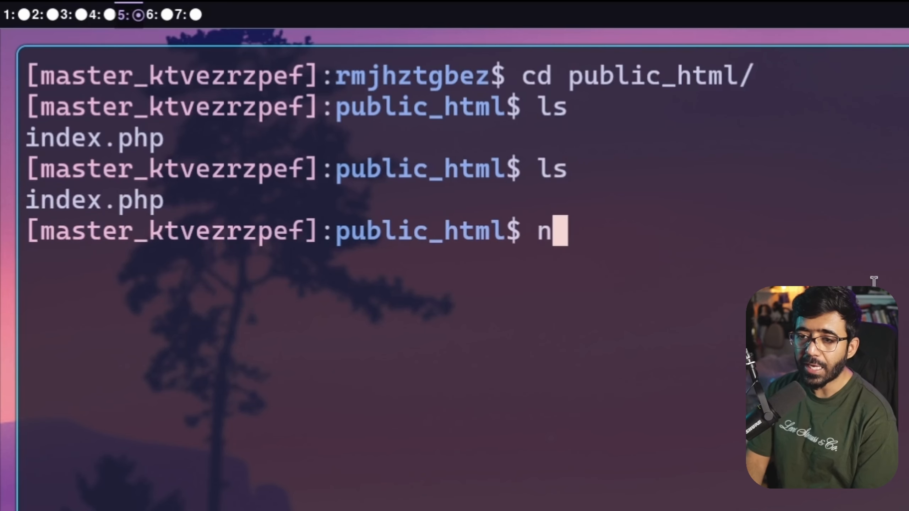
{"action": "type", "text": "ano deploy.sh"}
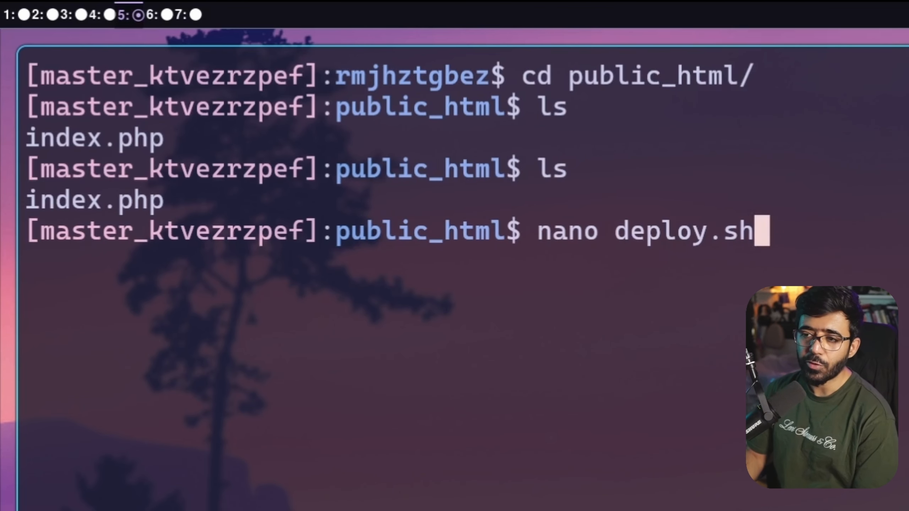
{"action": "key", "text": "Return"}
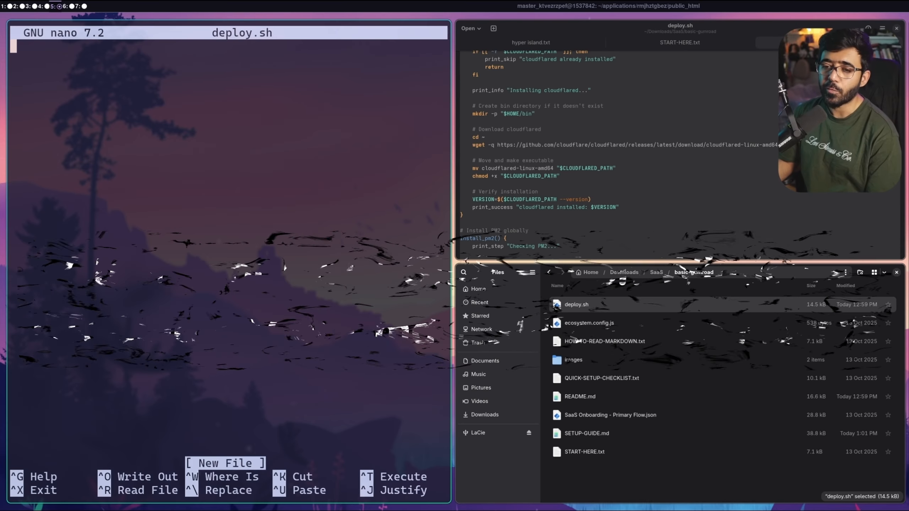
{"action": "key", "text": "ctrl+shift+v"}
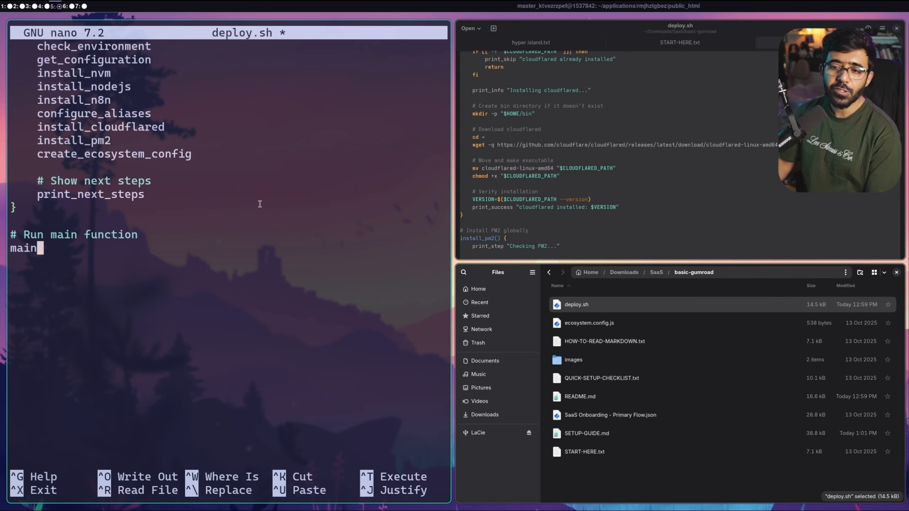
Review the pasted script and save it as deploy.sh, exiting nano
{"action": "scroll", "coordinate": [260, 204], "scroll_direction": "up", "scroll_amount": 10}
{"action": "scroll", "coordinate": [259, 204], "scroll_direction": "up", "scroll_amount": 15}
{"action": "scroll", "coordinate": [244, 124], "scroll_direction": "down", "scroll_amount": 20}
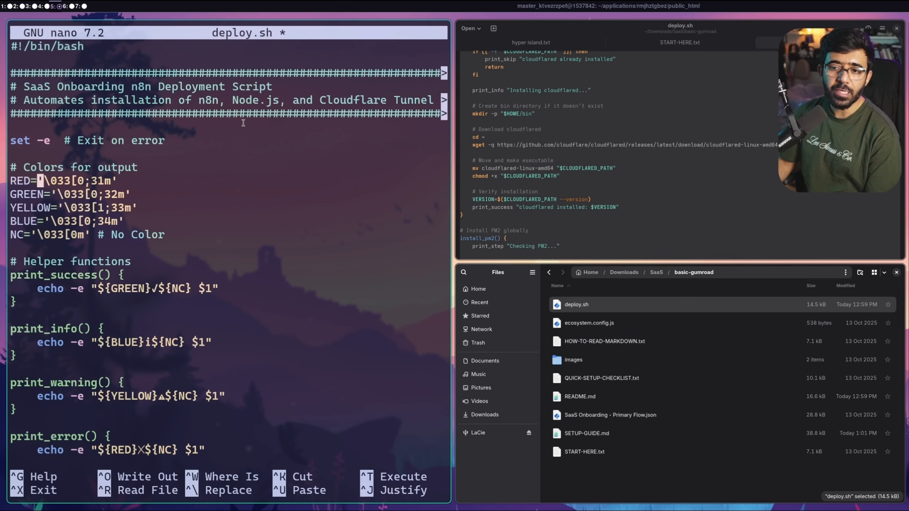
{"action": "scroll", "coordinate": [244, 124], "scroll_direction": "down", "scroll_amount": 10}
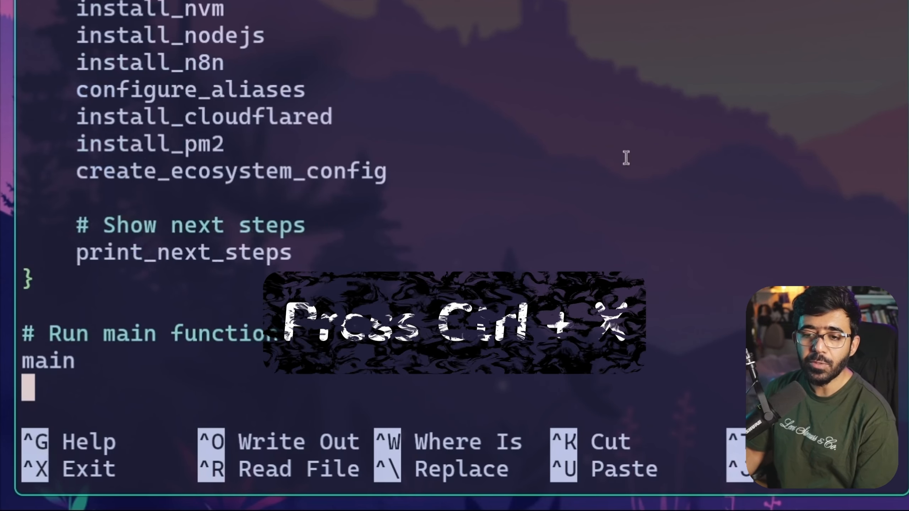
{"action": "key", "text": "ctrl+x"}
{"action": "key", "text": "y"}
{"action": "key", "text": "Return"}
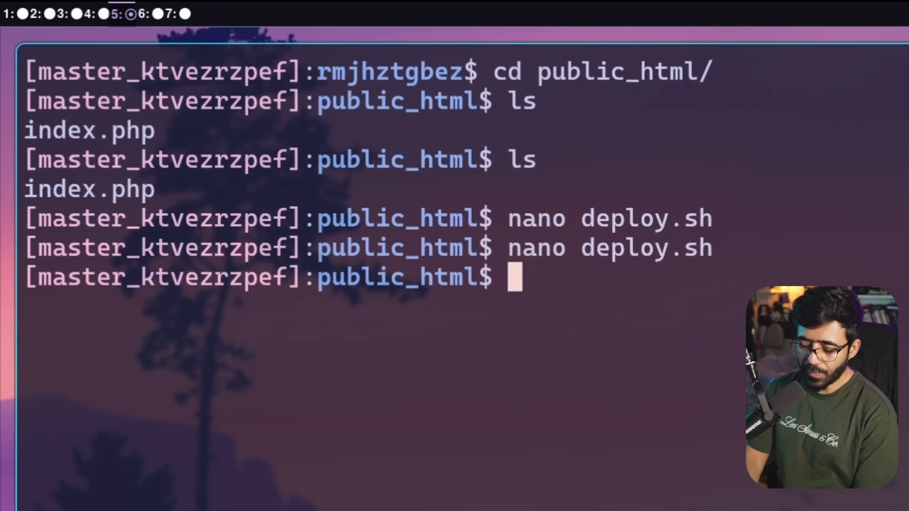
List public_html again and highlight deploy.sh beside index.php
{"action": "type", "text": "ls"}
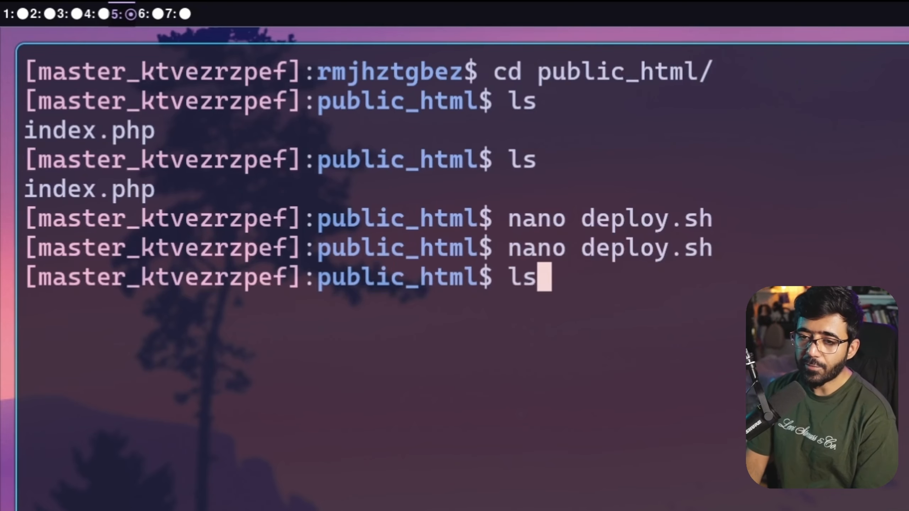
{"action": "key", "text": "Return"}
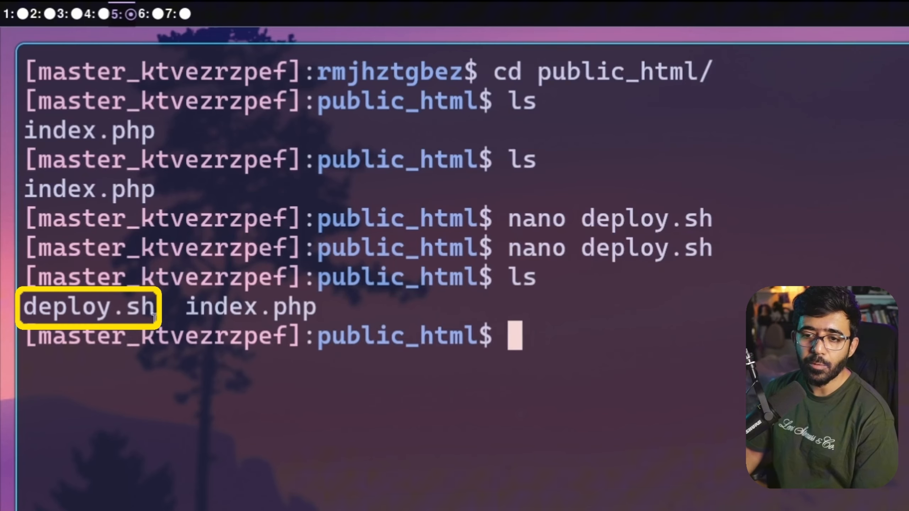
{"action": "left_click_drag", "start_coordinate": [155, 306], "coordinate": [39, 304]}
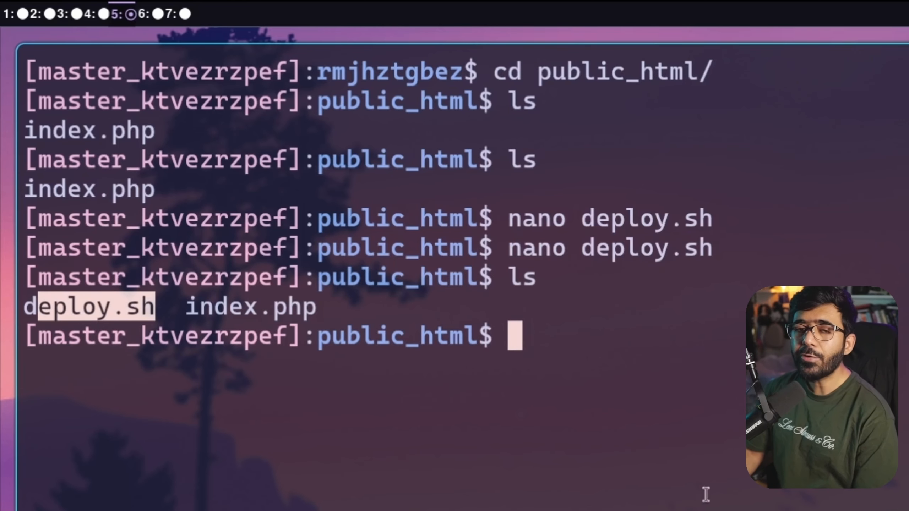
{"action": "left_click", "coordinate": [618, 383]}
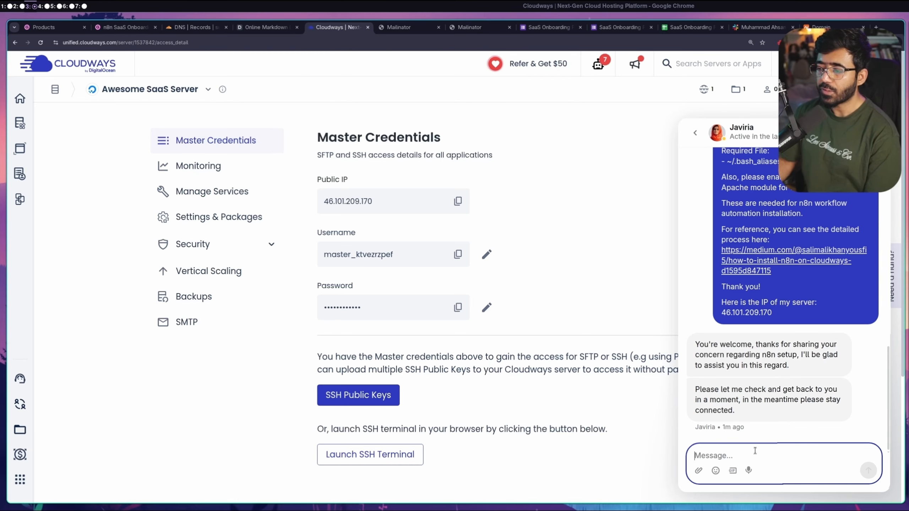
Reply 'Sure' to the support agent in the Cloudways chat
{"action": "type", "text": "Sure"}
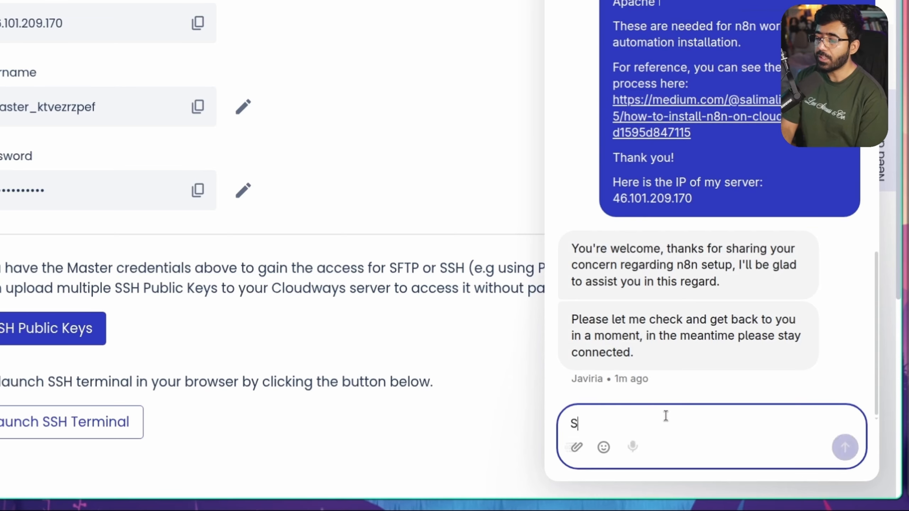
{"action": "key", "text": "Return"}
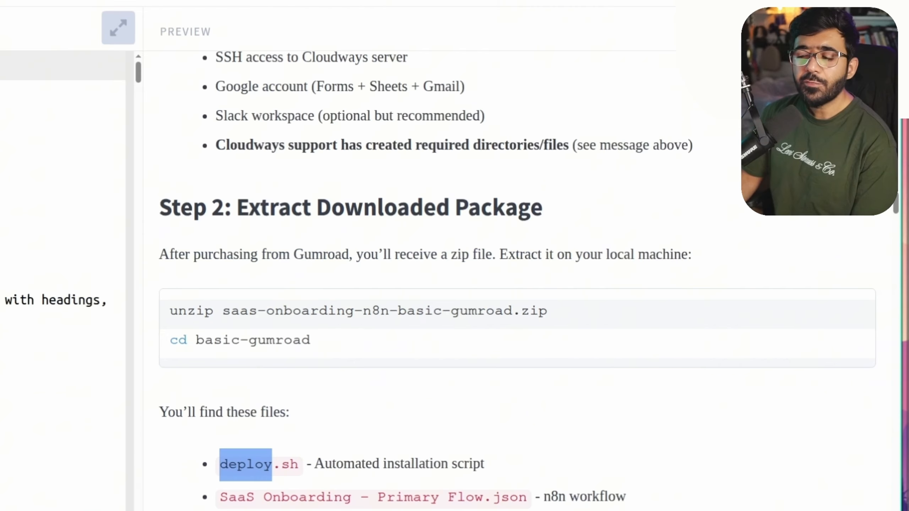
{"action": "scroll", "coordinate": [308, 108], "scroll_direction": "down", "scroll_amount": 10}
{"action": "scroll", "coordinate": [460, 111], "scroll_direction": "down", "scroll_amount": 15}
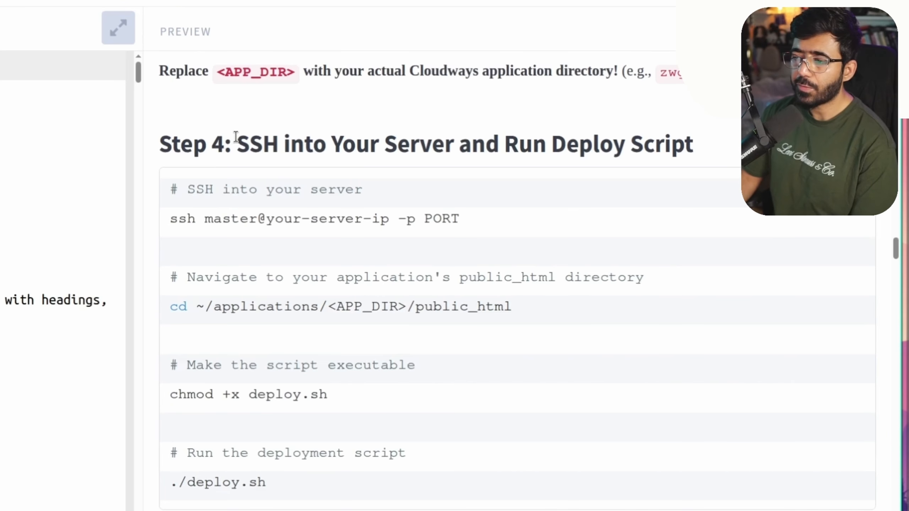
Copy 'chmod +x deploy.sh' from the guide's Step 4 and run it in public_html
{"action": "scroll", "coordinate": [338, 203], "scroll_direction": "down", "scroll_amount": 4}
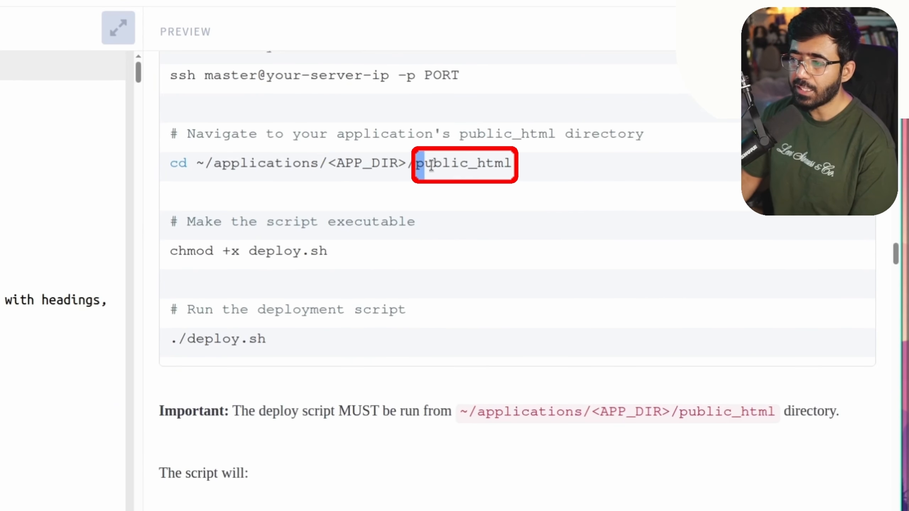
{"action": "left_click_drag", "start_coordinate": [416, 163], "coordinate": [538, 163]}
{"action": "left_click_drag", "start_coordinate": [172, 250], "coordinate": [357, 256]}
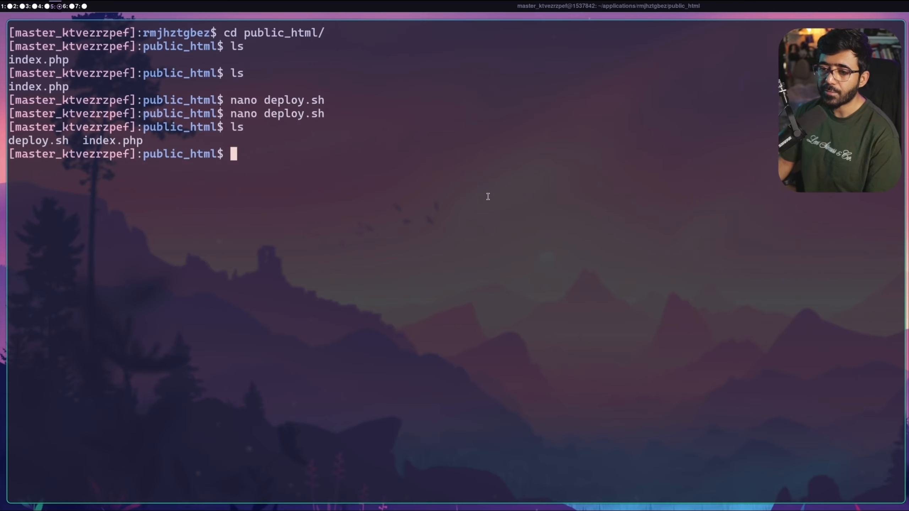
{"action": "key", "text": "ctrl+shift+v"}
{"action": "key", "text": "Return"}
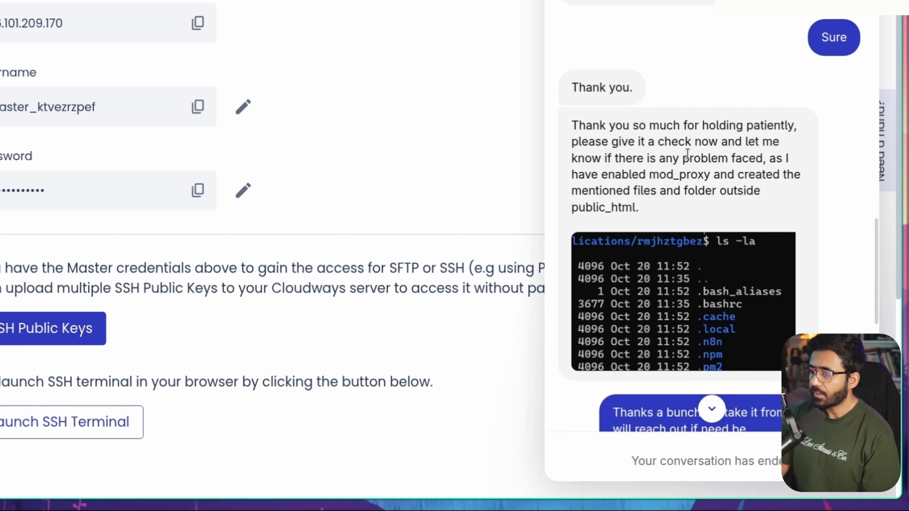
List public_html to check that deploy.sh is now executable
{"action": "scroll", "coordinate": [687, 154], "scroll_direction": "down", "scroll_amount": 3}
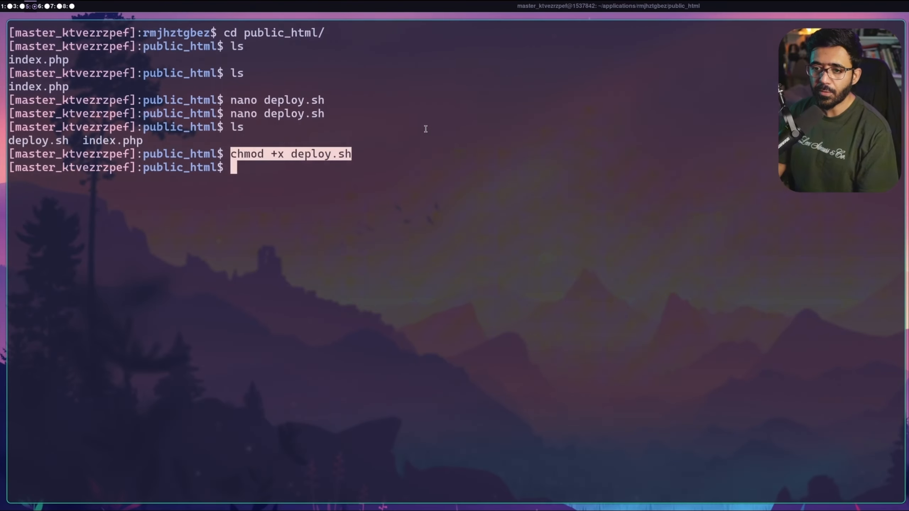
{"action": "type", "text": "l"}
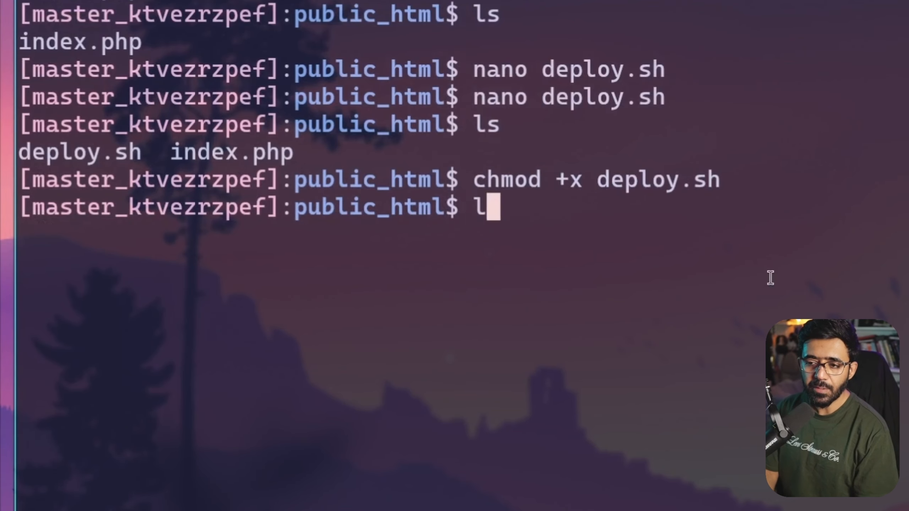
{"action": "type", "text": "s"}
{"action": "key", "text": "Return"}
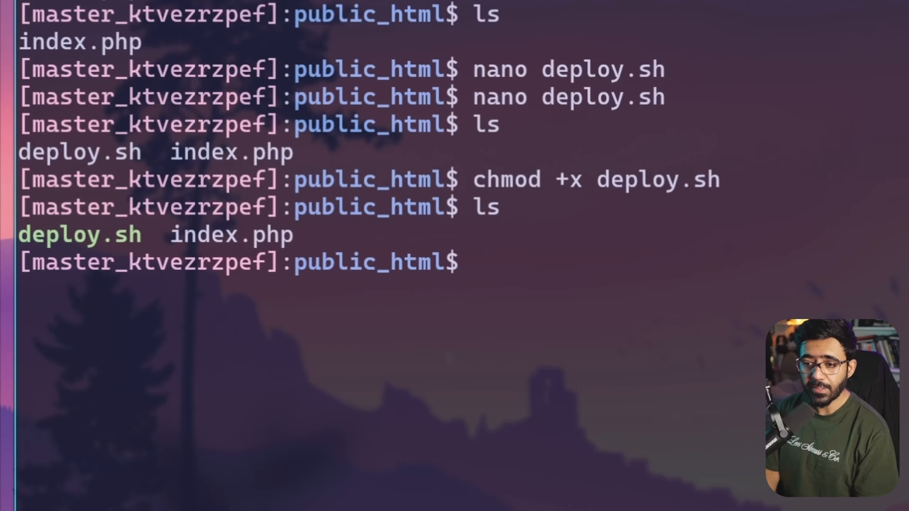
Go up to the application folder, run ls -la, and highlight .bash_aliases in the listing
{"action": "type", "text": "cd .."}
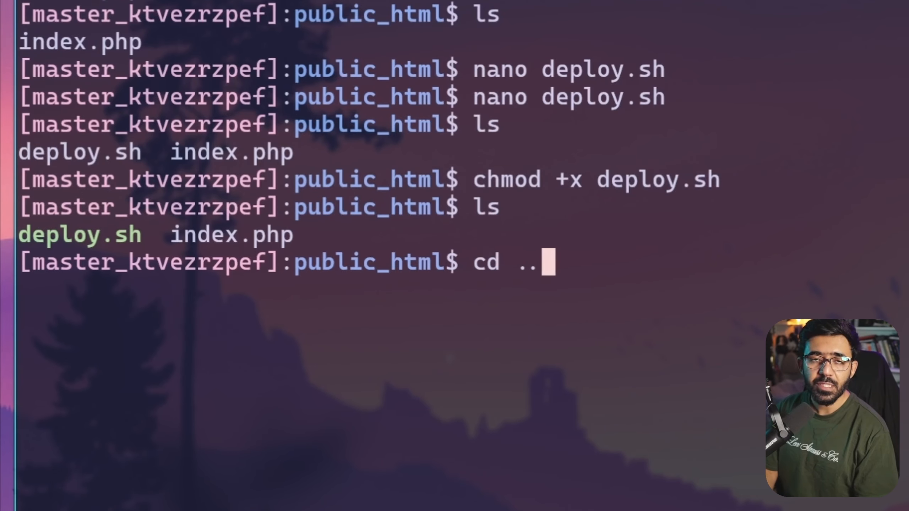
{"action": "key", "text": "Return"}
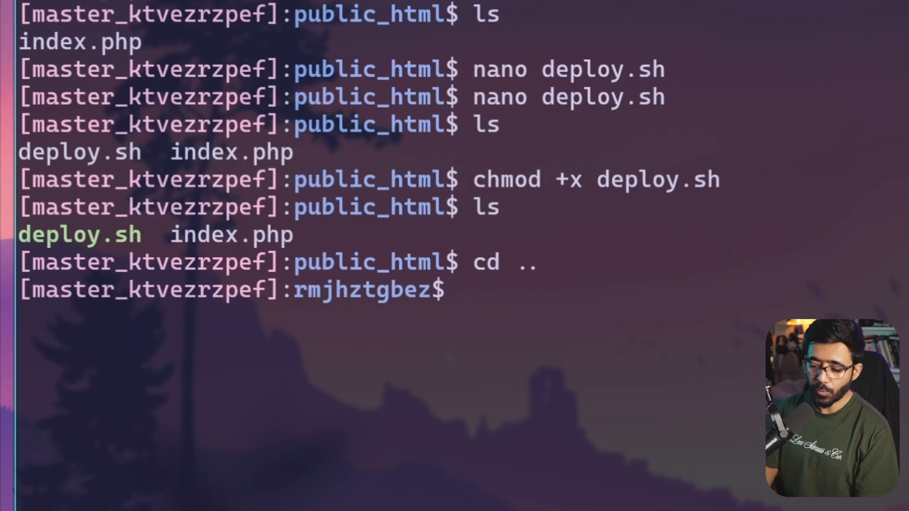
{"action": "type", "text": "ls -la"}
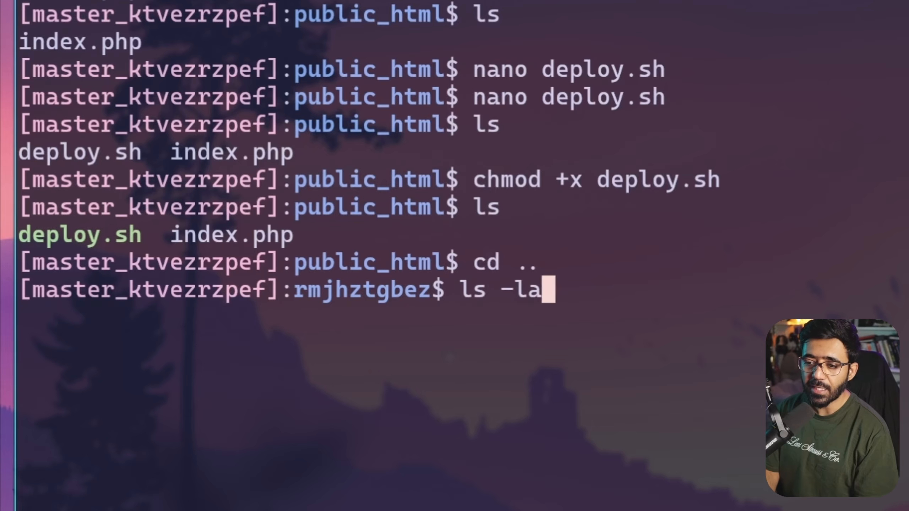
{"action": "key", "text": "Return"}
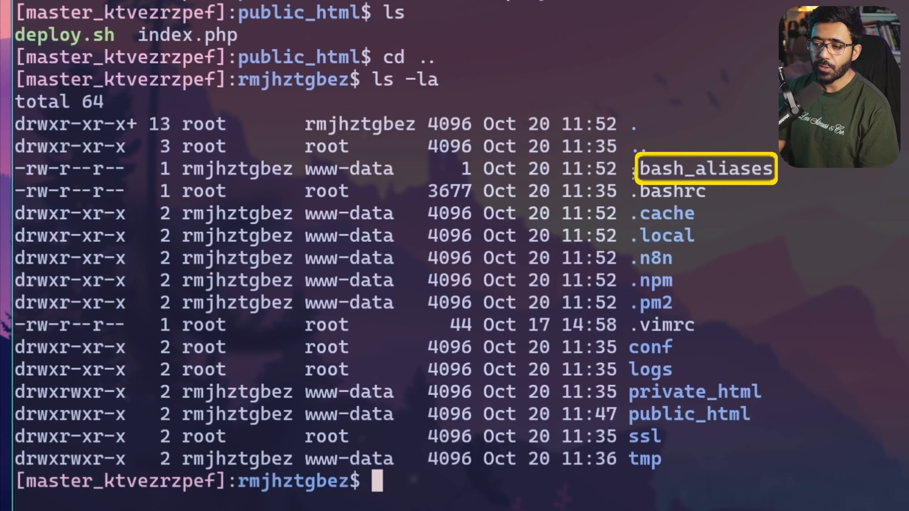
{"action": "left_click_drag", "start_coordinate": [634, 173], "coordinate": [778, 172]}
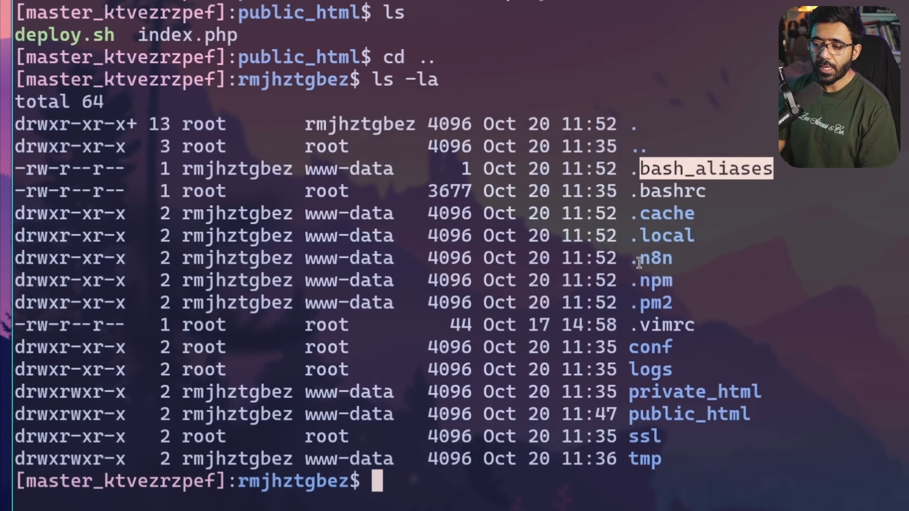
{"action": "left_click", "coordinate": [632, 261]}
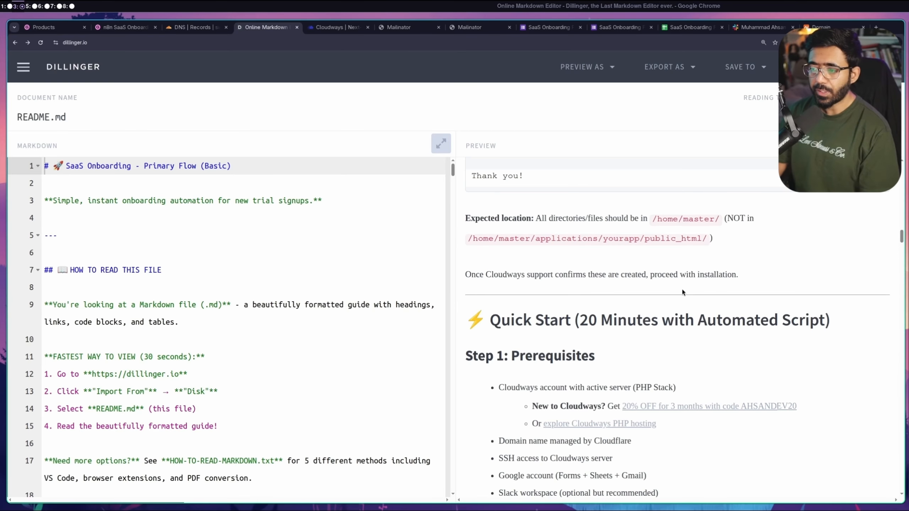
Scroll the guide through Steps 3–5 and select the ./deploy.sh command in Step 4
{"action": "scroll", "coordinate": [681, 289], "scroll_direction": "down", "scroll_amount": 10}
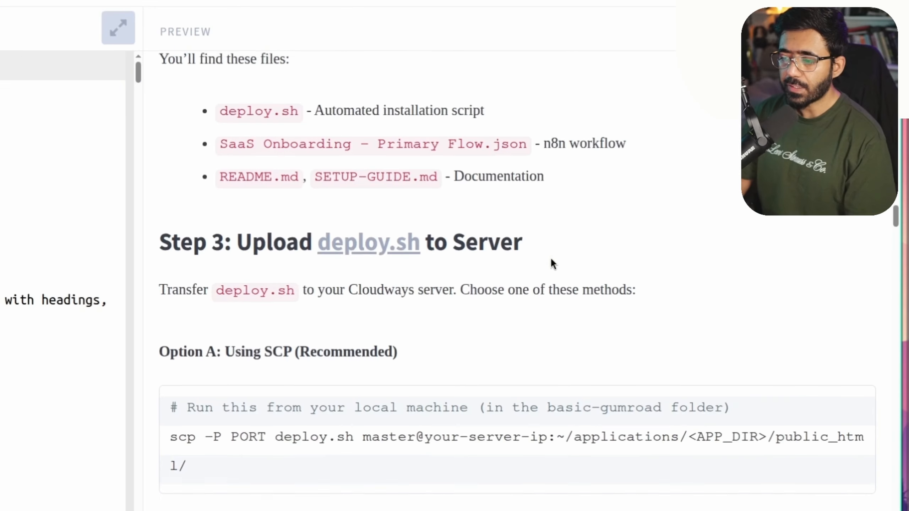
{"action": "scroll", "coordinate": [254, 134], "scroll_direction": "down", "scroll_amount": 12}
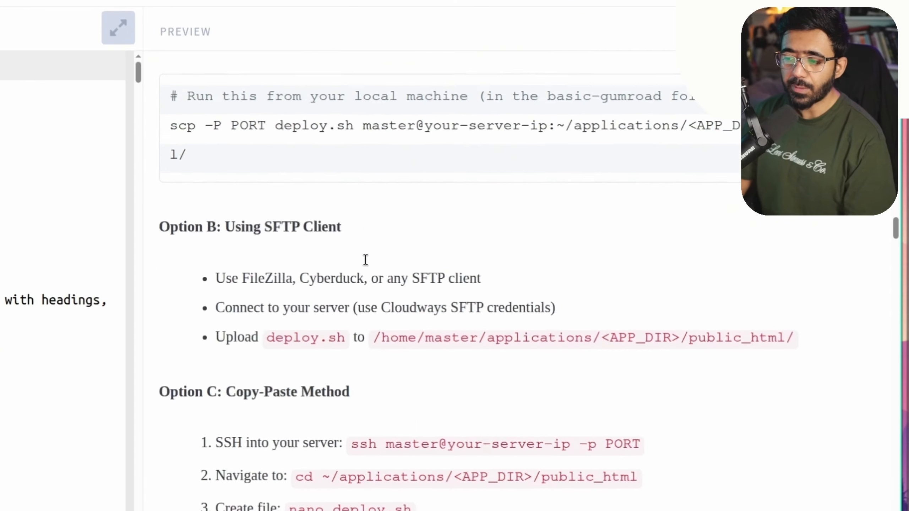
{"action": "scroll", "coordinate": [503, 233], "scroll_direction": "down", "scroll_amount": 10}
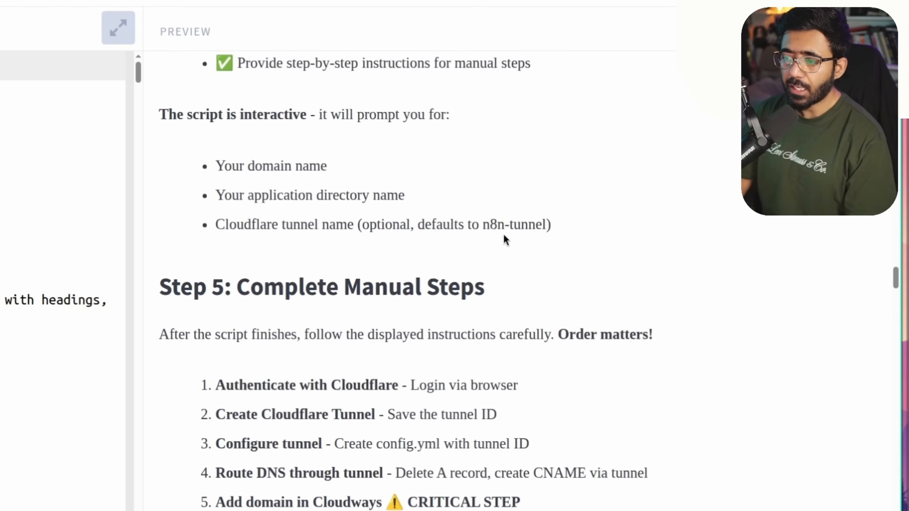
{"action": "scroll", "coordinate": [168, 226], "scroll_direction": "up", "scroll_amount": 10}
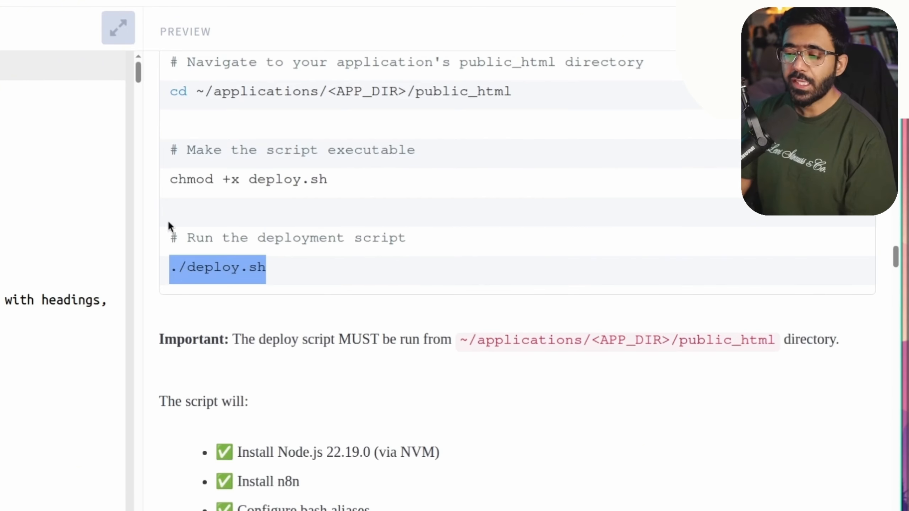
{"action": "left_click", "coordinate": [255, 272]}
{"action": "left_click_drag", "start_coordinate": [171, 267], "coordinate": [310, 266]}
{"action": "key", "text": "ctrl+c"}
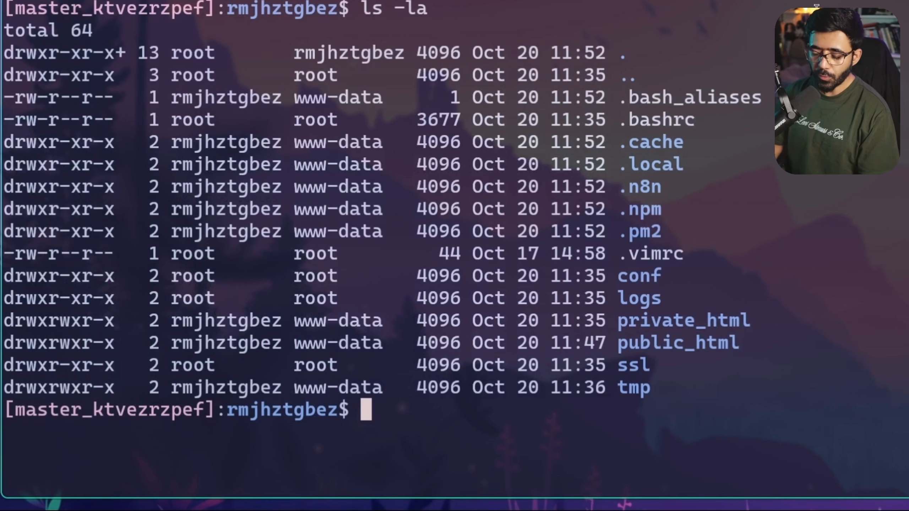
Enter the public_html folder and clear the terminal screen
{"action": "type", "text": "cd p"}
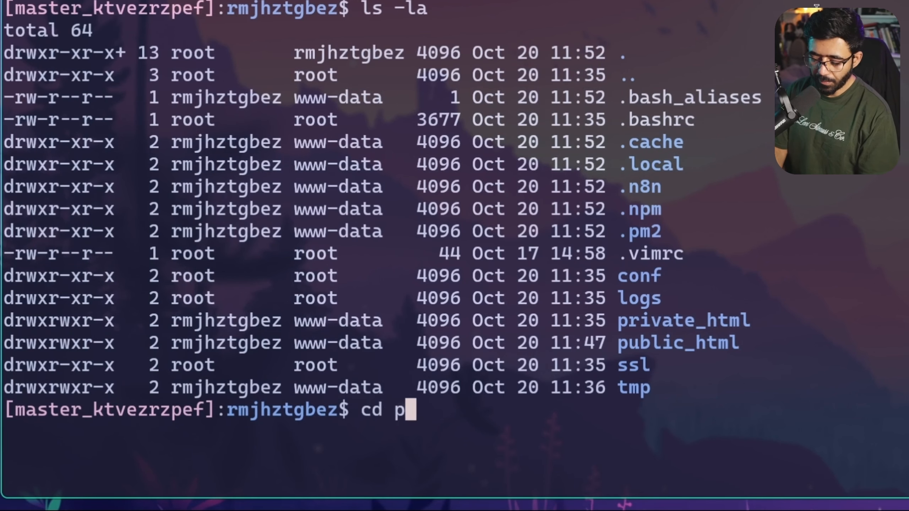
{"action": "type", "text": "ub"}
{"action": "key", "text": "Tab"}
{"action": "key", "text": "Return"}
{"action": "type", "text": "c"}
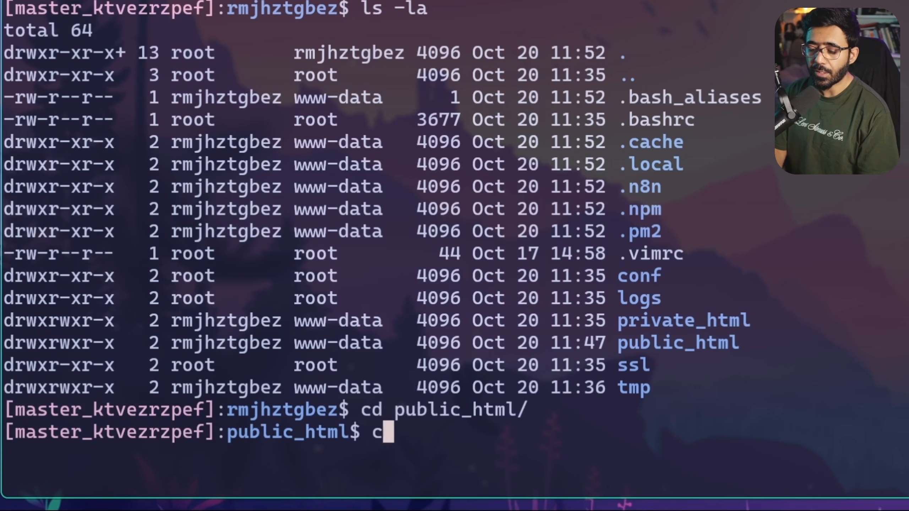
{"action": "type", "text": "lear"}
{"action": "key", "text": "Return"}
Go to the application's public_html by its full /home/master/applications path
{"action": "type", "text": "cd /home/mas"}
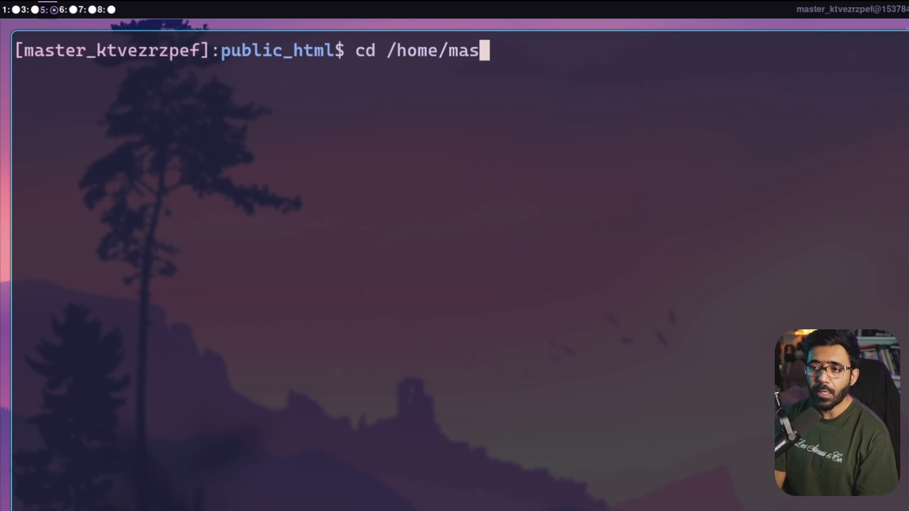
{"action": "key", "text": "Tab"}
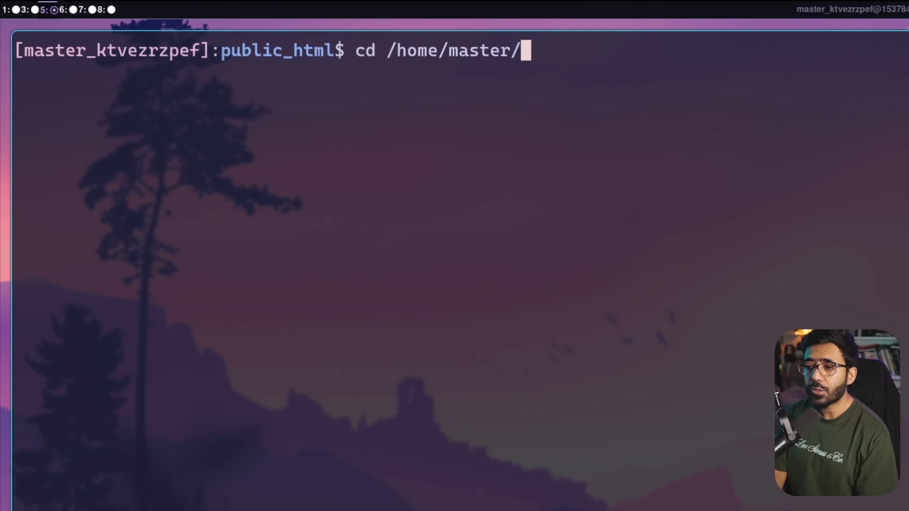
{"action": "type", "text": "ap"}
{"action": "key", "text": "Tab"}
{"action": "type", "text": "r"}
{"action": "key", "text": "Tab"}
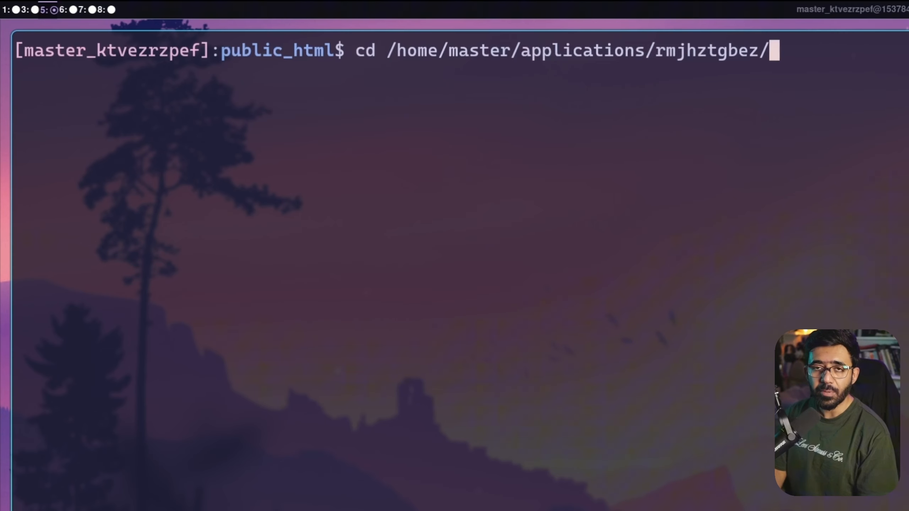
{"action": "type", "text": "p"}
{"action": "key", "text": "Tab"}
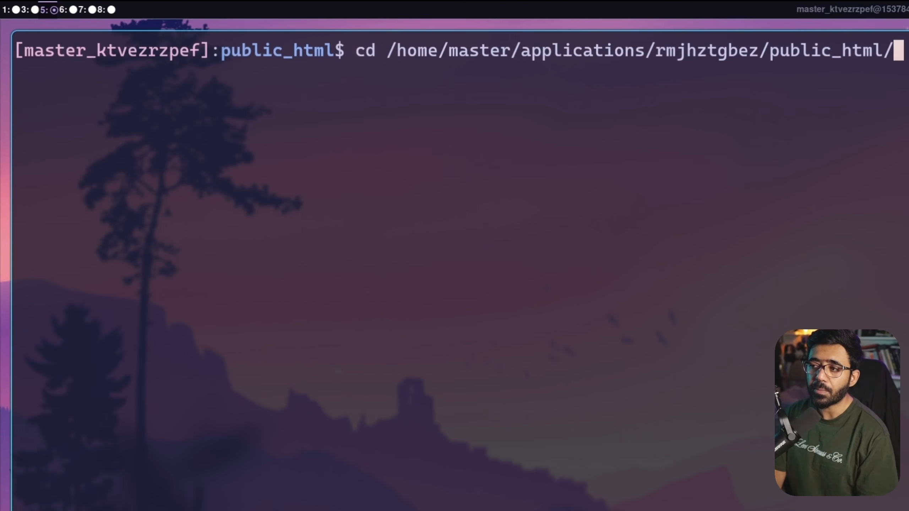
{"action": "key", "text": "Return"}
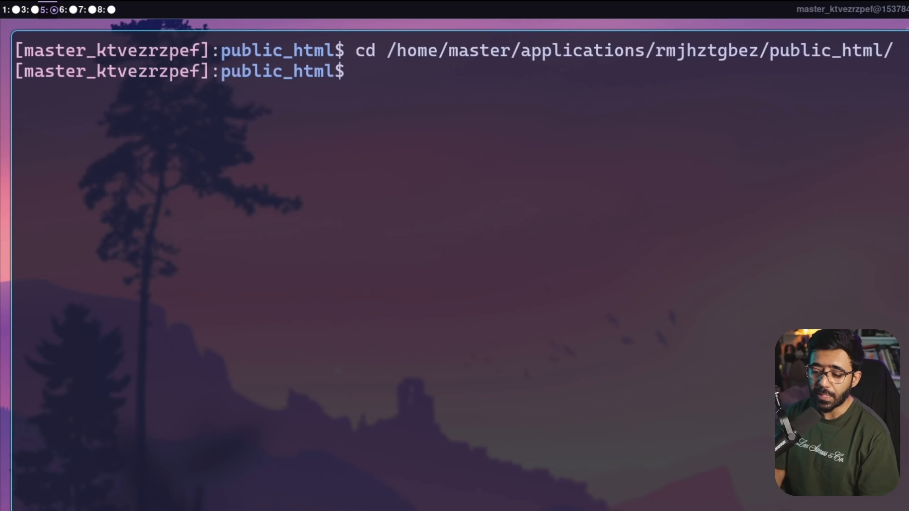
List the folder's files and paste ./deploy.sh at the prompt
{"action": "type", "text": "ls"}
{"action": "key", "text": "Return"}
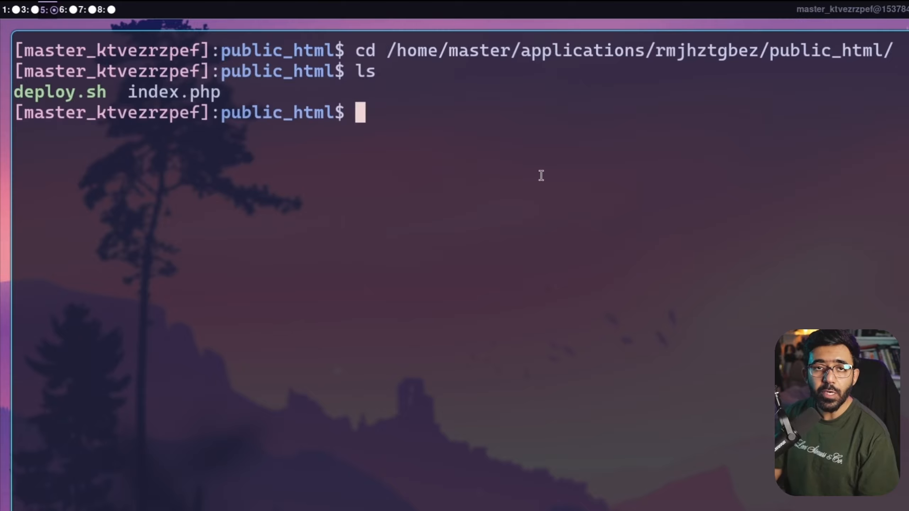
{"action": "key", "text": "ctrl+shift+v"}
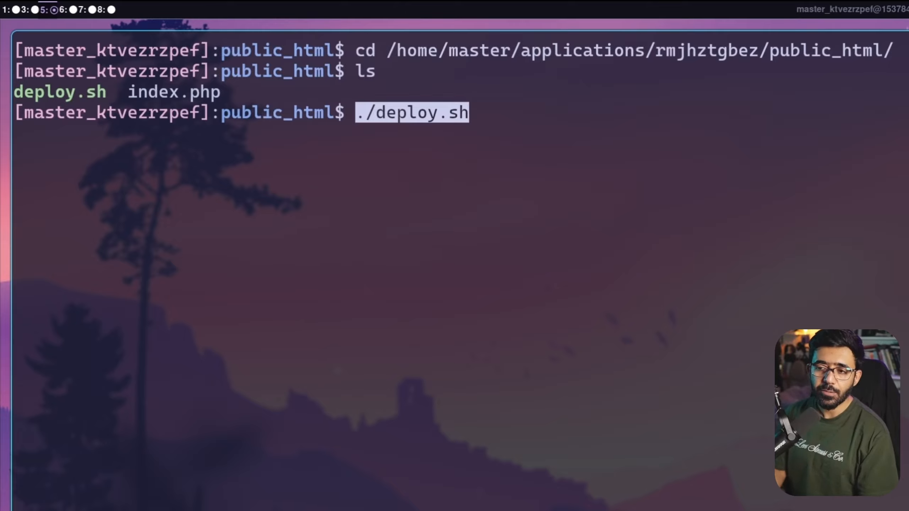
Run ./deploy.sh and review its install list: Node.js, n8n, Cloudflare Tunnel and PM2
{"action": "key", "text": "Return"}
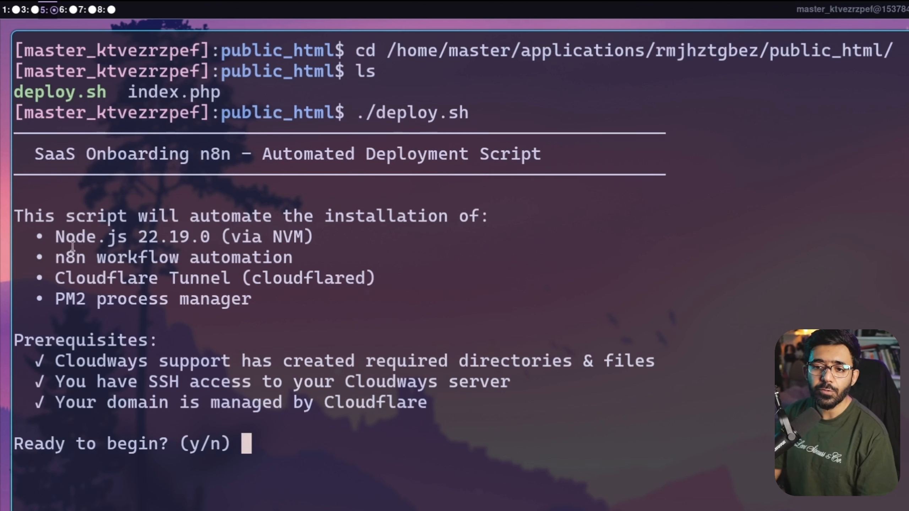
{"action": "left_click_drag", "start_coordinate": [55, 237], "coordinate": [294, 237]}
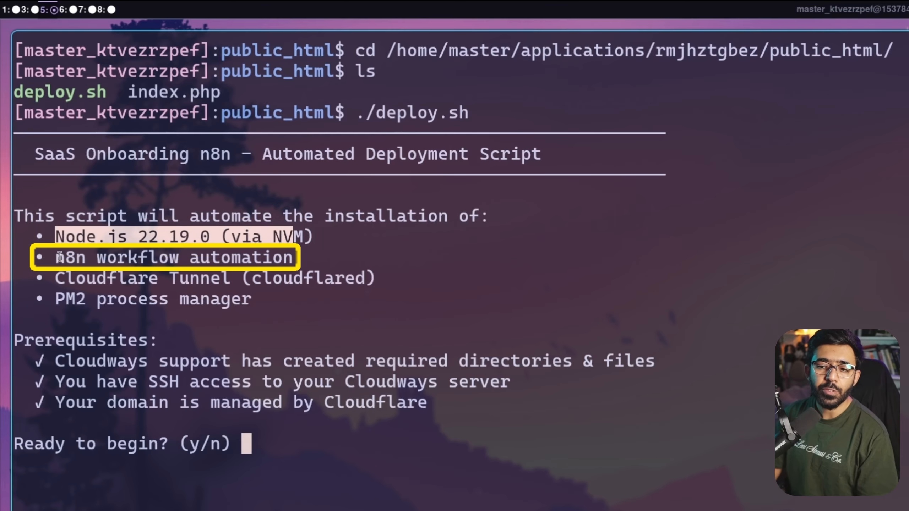
{"action": "left_click_drag", "start_coordinate": [60, 257], "coordinate": [189, 252]}
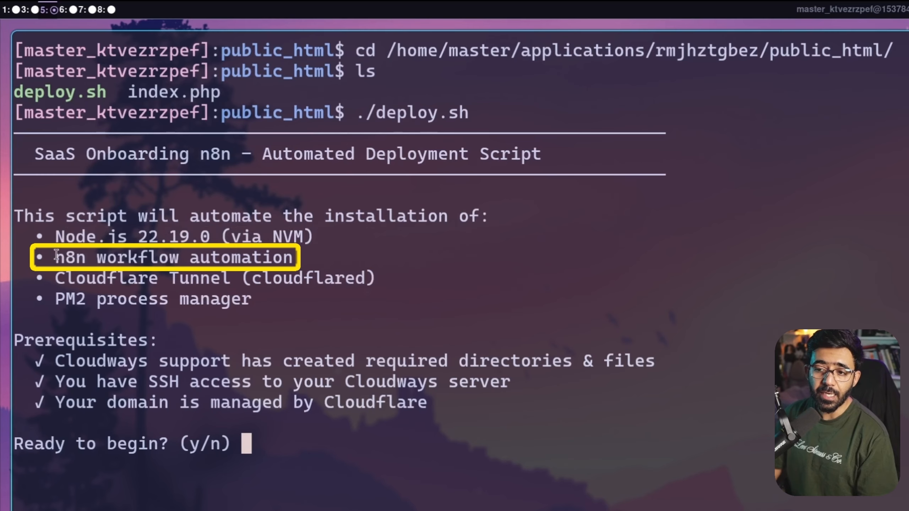
{"action": "left_click_drag", "start_coordinate": [54, 278], "coordinate": [240, 272]}
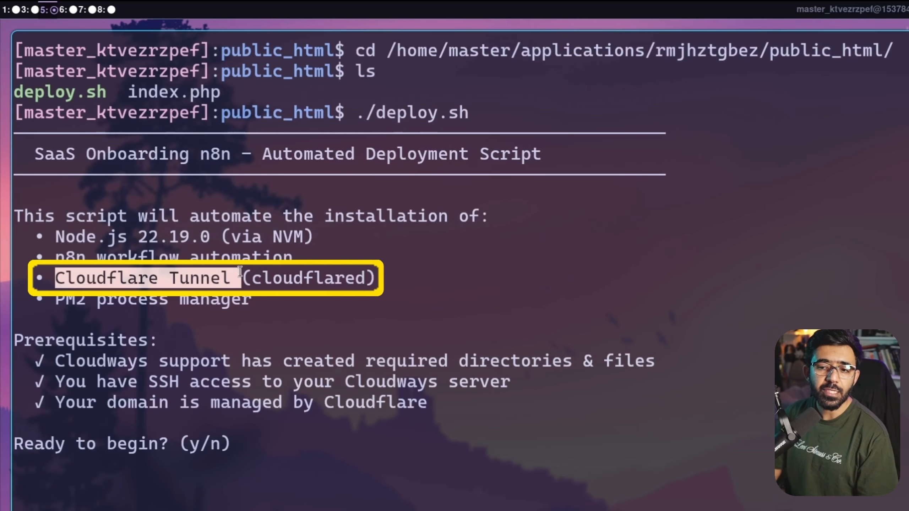
{"action": "left_click_drag", "start_coordinate": [55, 298], "coordinate": [270, 289]}
{"action": "left_click", "coordinate": [444, 478]}
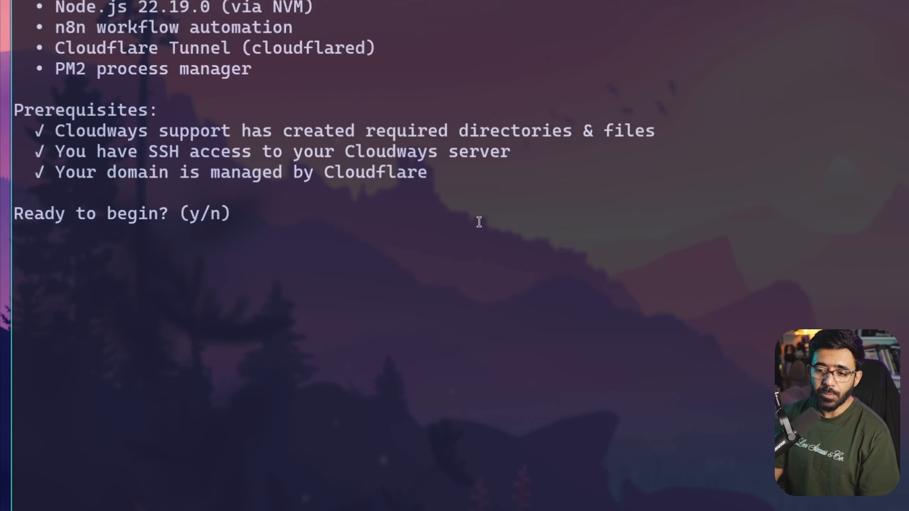
Answer y to begin the setup and enter sigmamemer.com as the domain
{"action": "type", "text": "y"}
{"action": "key", "text": "Return"}
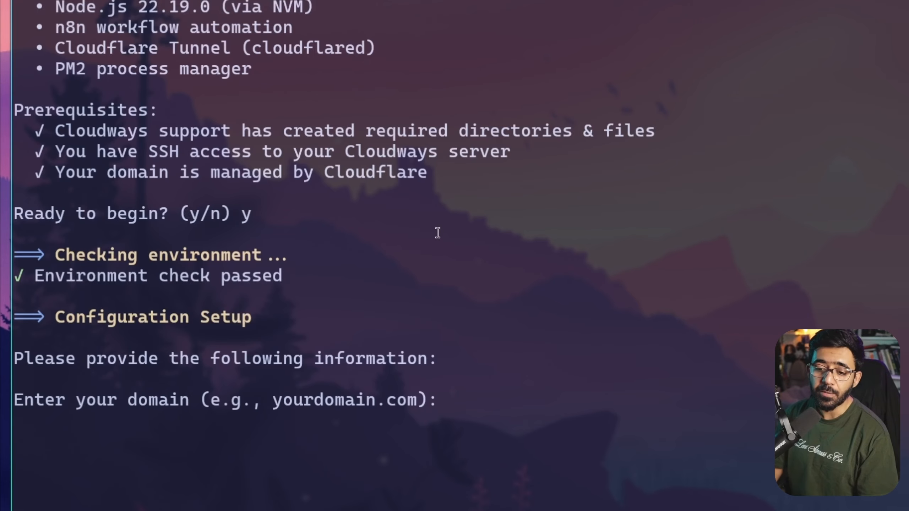
{"action": "type", "text": "sigmamemer.com"}
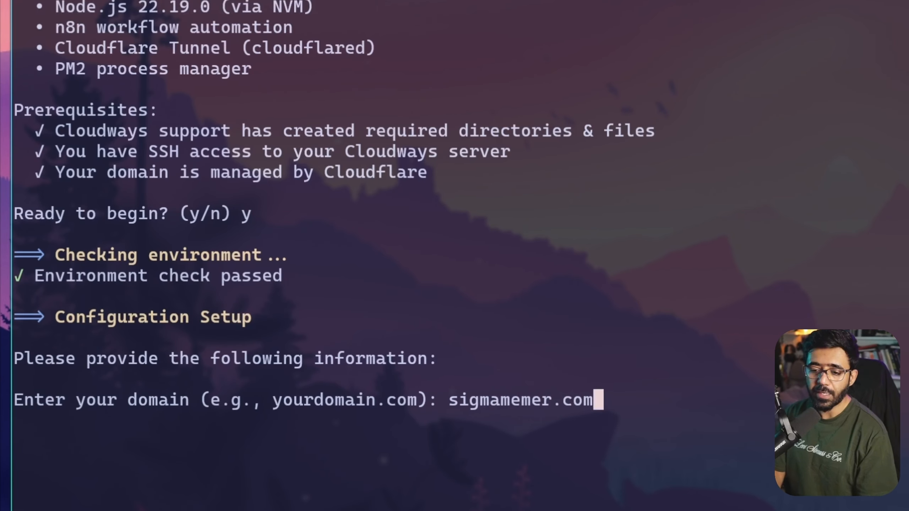
{"action": "key", "text": "Return"}
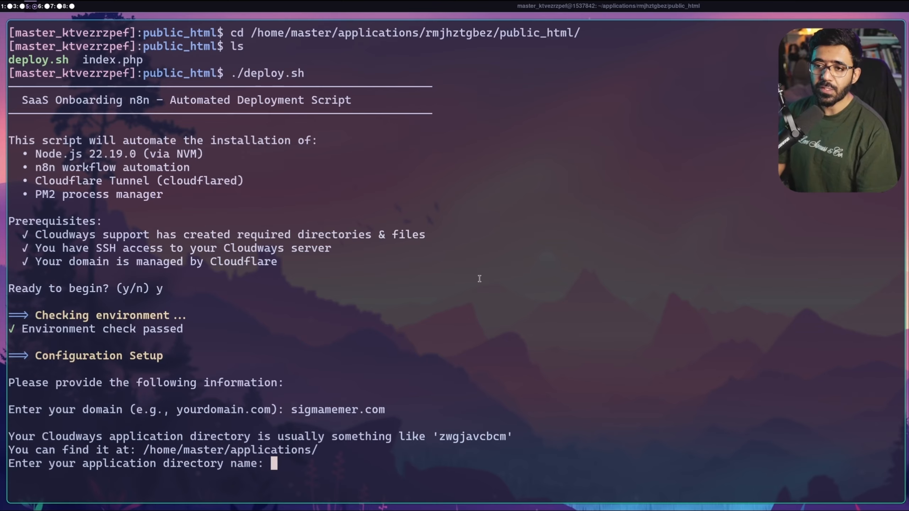
In Cloudways, copy the DB name from the Awesome SaaS application's access details
{"action": "key", "text": "super+3"}
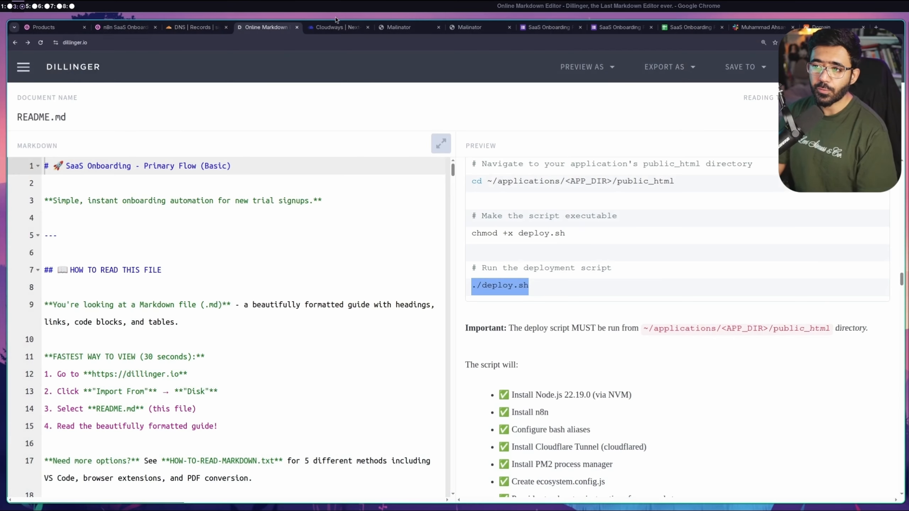
{"action": "left_click", "coordinate": [335, 27]}
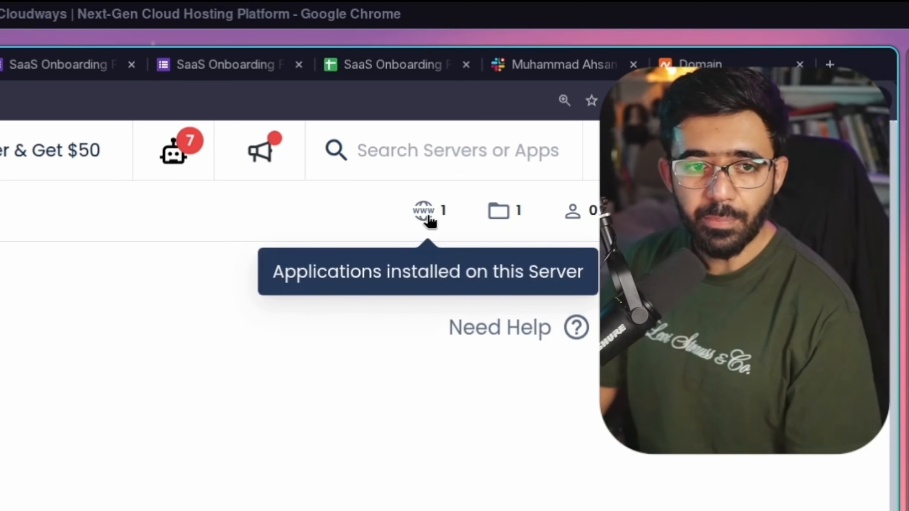
{"action": "left_click", "coordinate": [428, 219]}
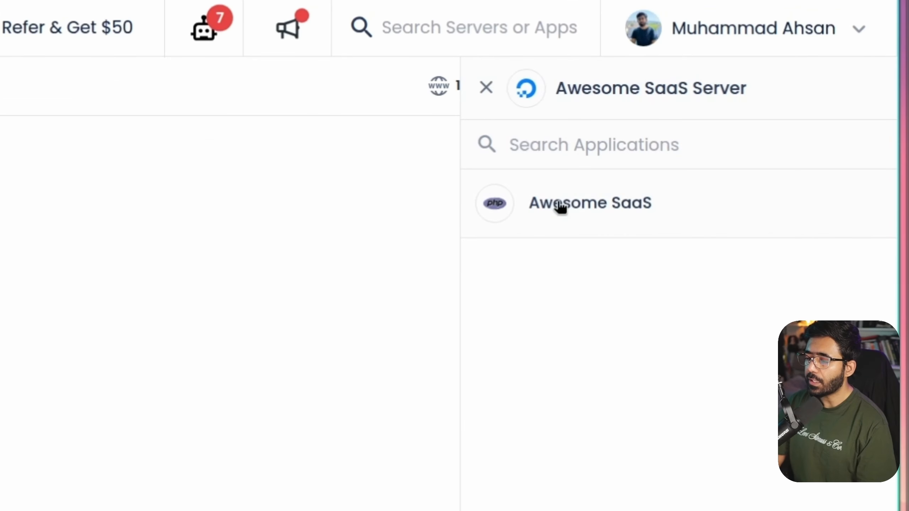
{"action": "left_click", "coordinate": [560, 205]}
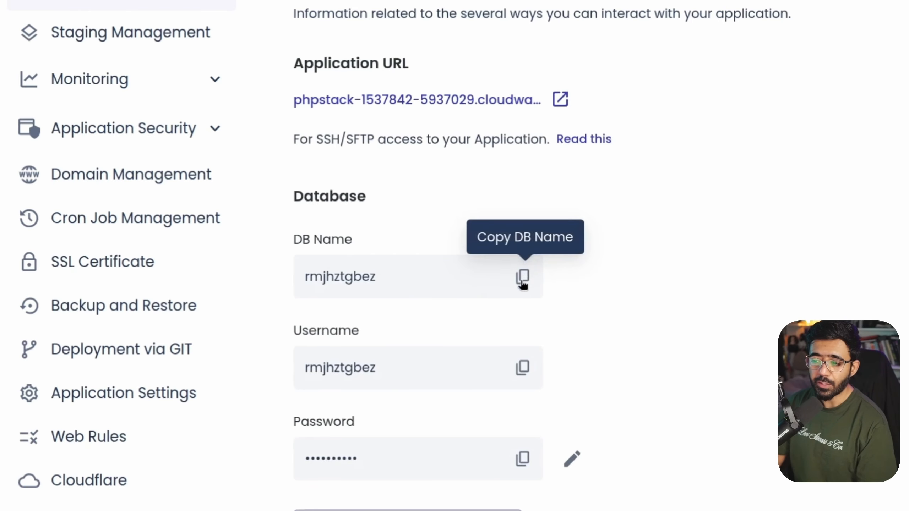
{"action": "left_click", "coordinate": [523, 279]}
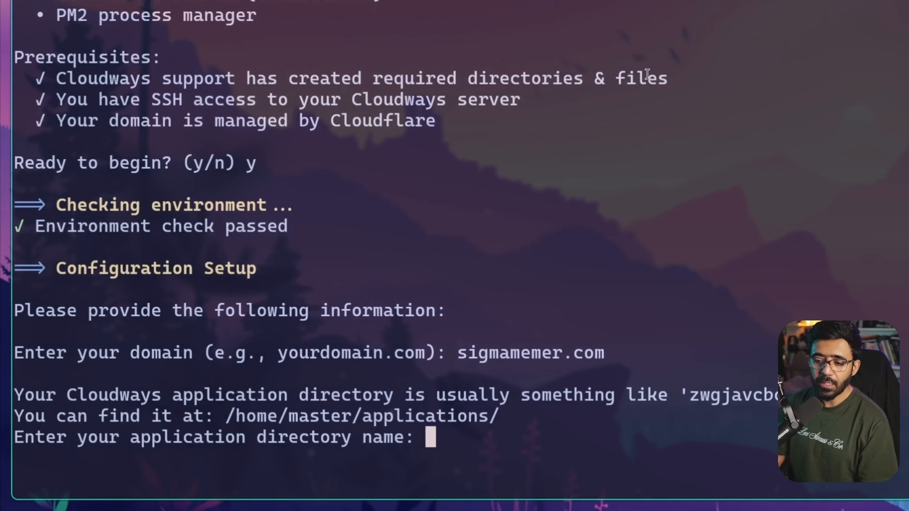
Set the app directory to rmjhztgbez and keep the default n8n-tunnel name
{"action": "key", "text": "super+v"}
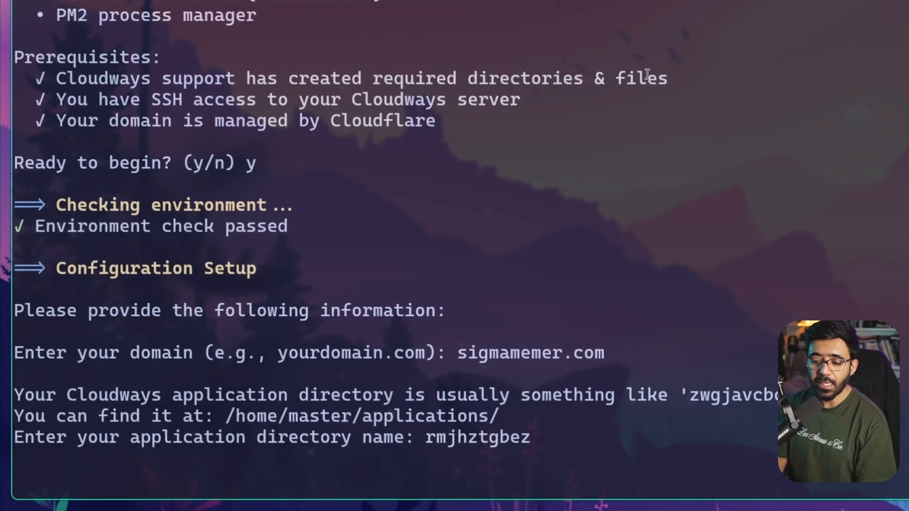
{"action": "key", "text": "Return"}
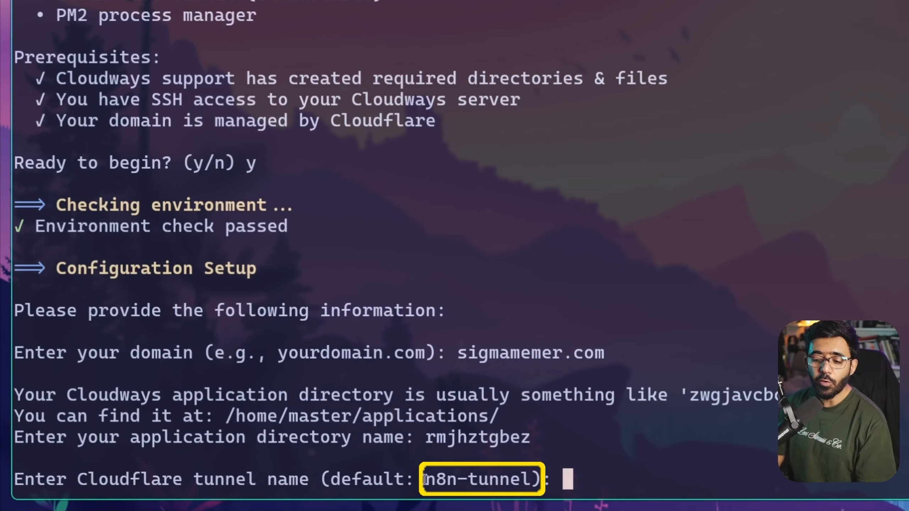
{"action": "left_click_drag", "start_coordinate": [424, 476], "coordinate": [527, 475]}
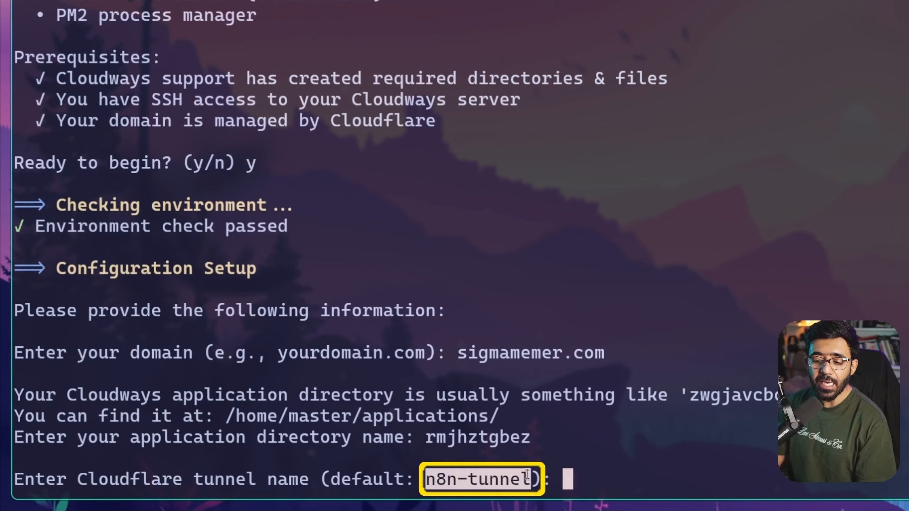
{"action": "left_click", "coordinate": [613, 410]}
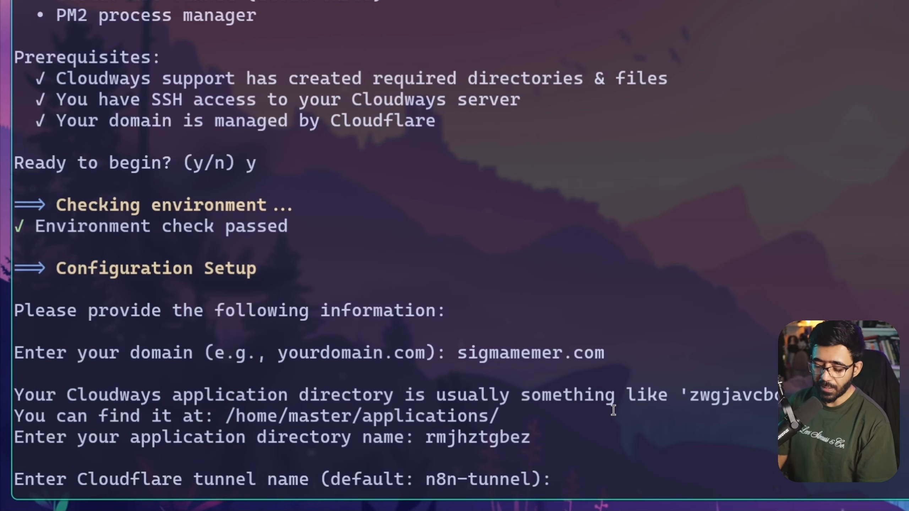
{"action": "type", "text": "n8n-"}
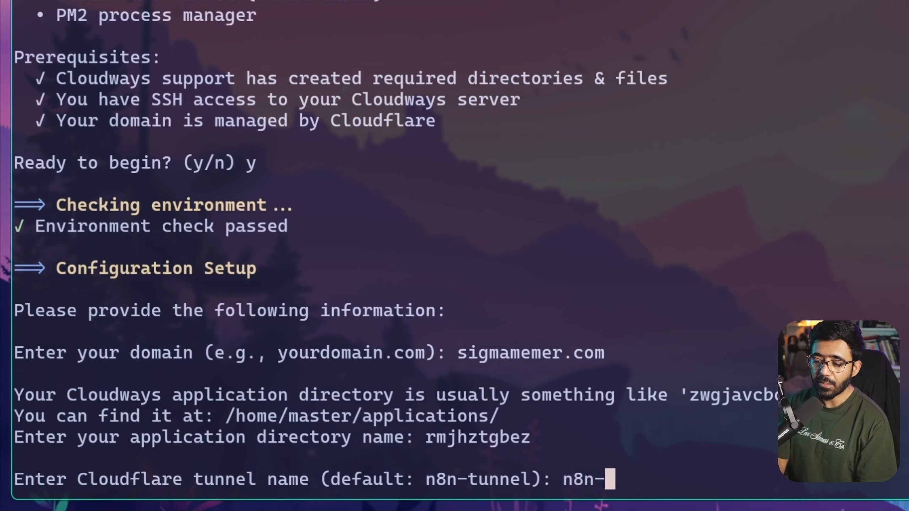
{"action": "key", "text": "BackSpace"}
{"action": "key", "text": "BackSpace"}
{"action": "key", "text": "BackSpace"}
{"action": "key", "text": "BackSpace"}
{"action": "key", "text": "Return"}
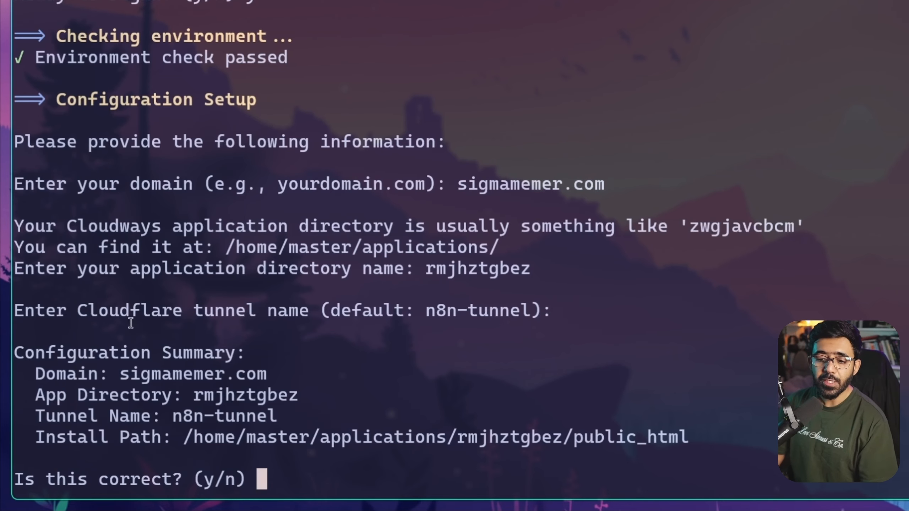
Check the domain, directory, tunnel and install path in the summary, then confirm with y
{"action": "left_click_drag", "start_coordinate": [123, 369], "coordinate": [292, 373]}
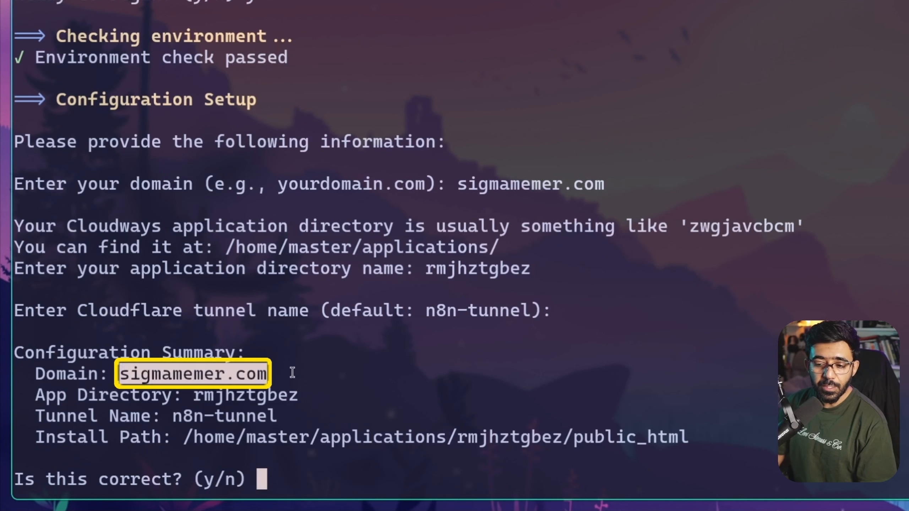
{"action": "double_click", "coordinate": [235, 395]}
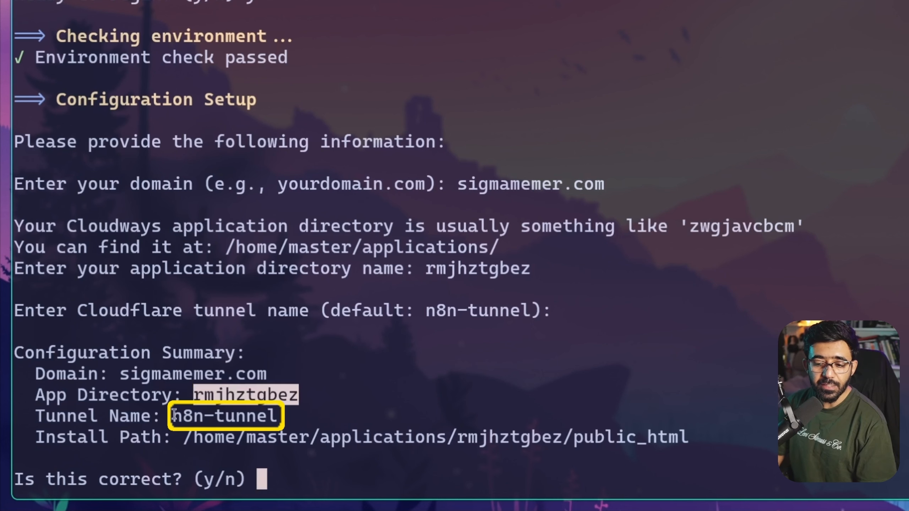
{"action": "left_click_drag", "start_coordinate": [175, 415], "coordinate": [272, 410]}
{"action": "left_click_drag", "start_coordinate": [183, 437], "coordinate": [689, 437]}
{"action": "left_click", "coordinate": [554, 376]}
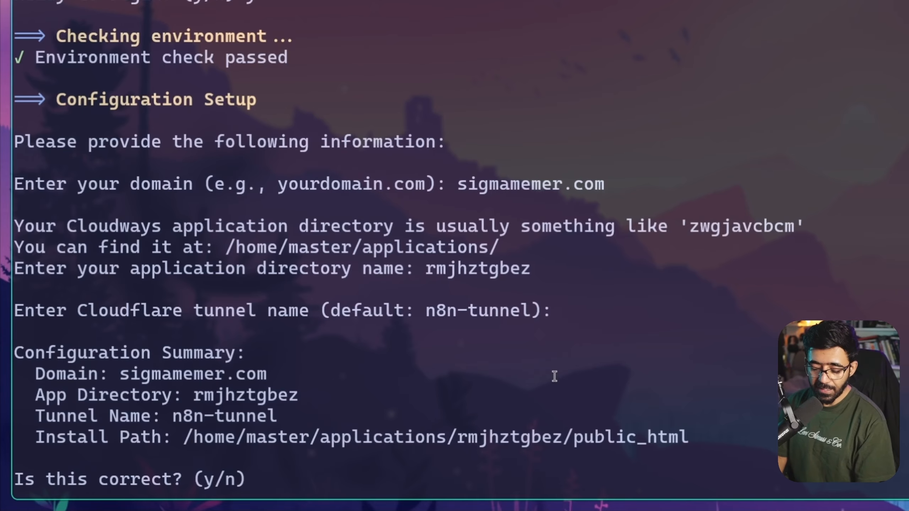
{"action": "type", "text": "y"}
{"action": "key", "text": "Return"}
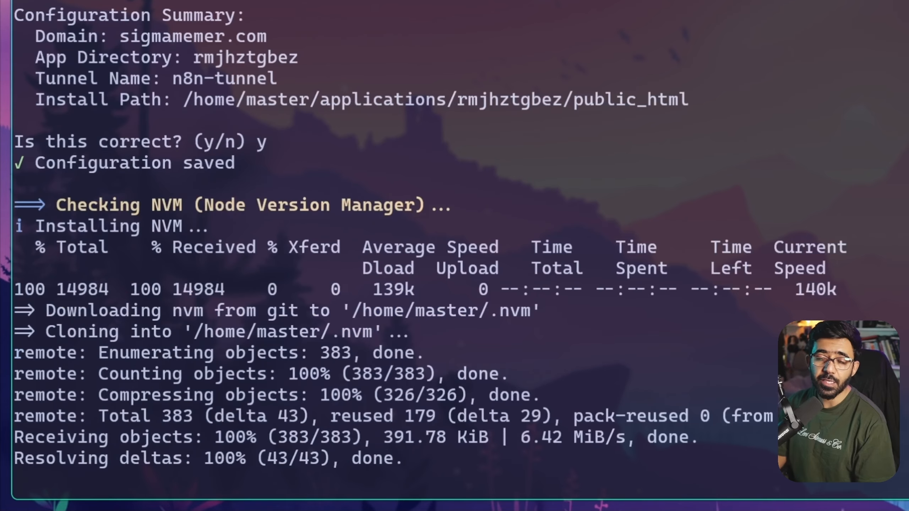
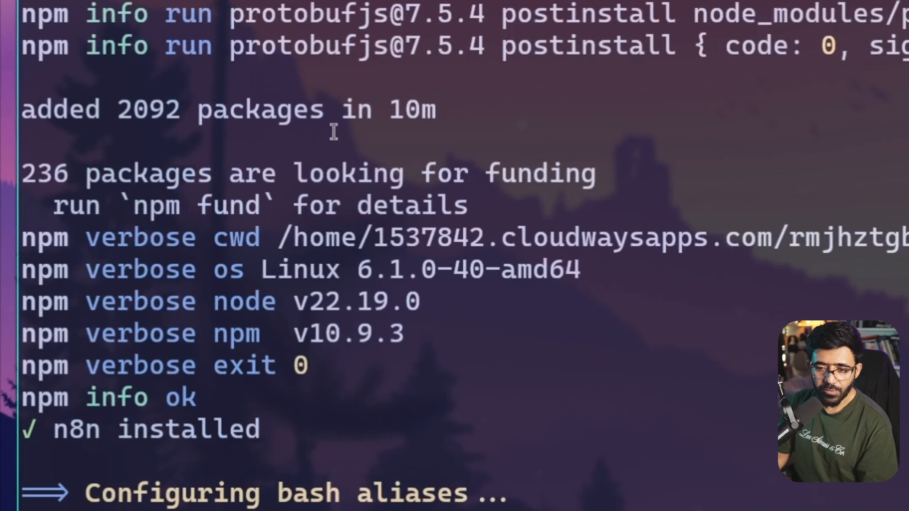
Review the first run's output: 2092 packages added, PATH/n8n alias, and the deploy.sh mkdir error
{"action": "left_click_drag", "start_coordinate": [37, 108], "coordinate": [453, 123]}
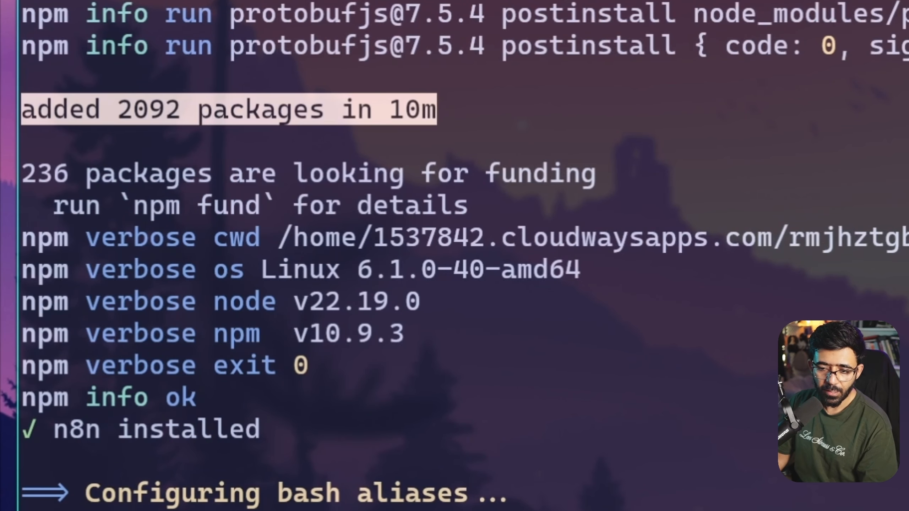
{"action": "left_click_drag", "start_coordinate": [77, 411], "coordinate": [697, 409]}
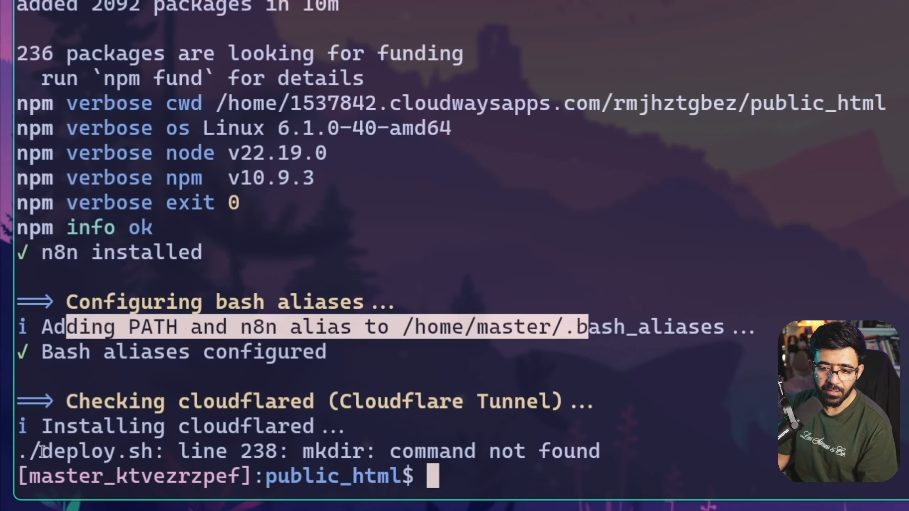
{"action": "left_click_drag", "start_coordinate": [42, 451], "coordinate": [153, 452]}
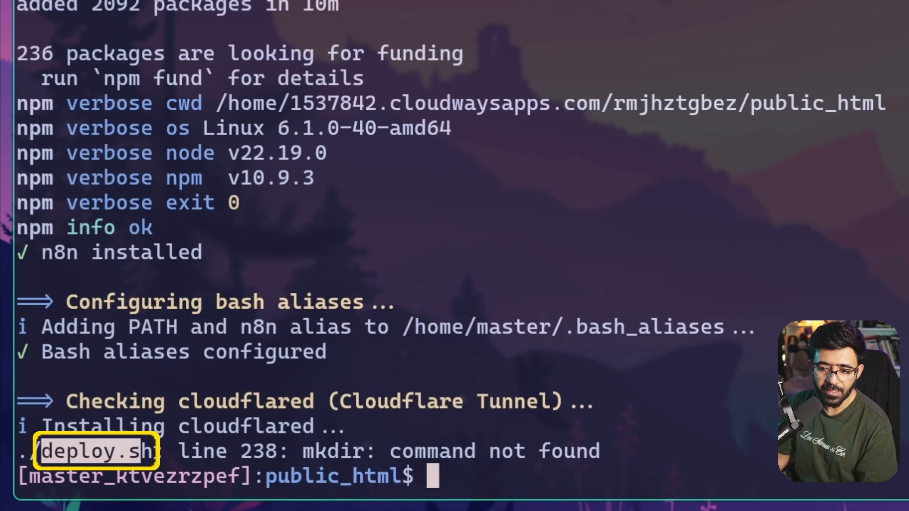
{"action": "double_click", "coordinate": [345, 450]}
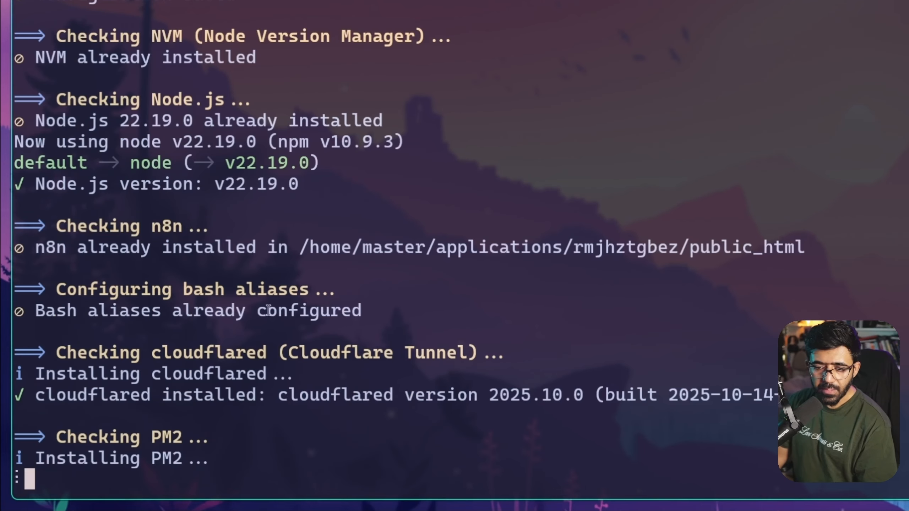
{"action": "left_click_drag", "start_coordinate": [38, 314], "coordinate": [362, 310]}
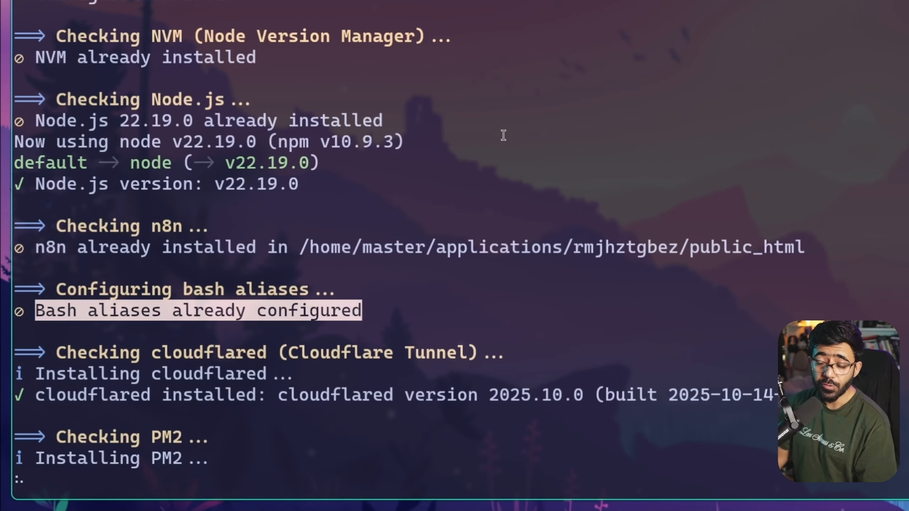
Verify the cloudflared and PM2 installs for sigmamemer.com, then copy the cloudflared tunnel login command
{"action": "scroll", "coordinate": [338, 171], "scroll_direction": "up", "scroll_amount": 15}
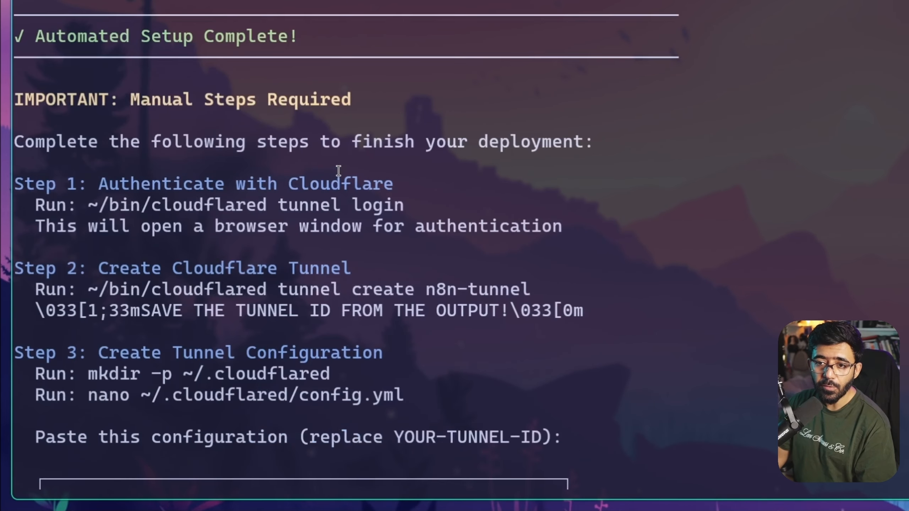
{"action": "scroll", "coordinate": [188, 122], "scroll_direction": "up", "scroll_amount": 4}
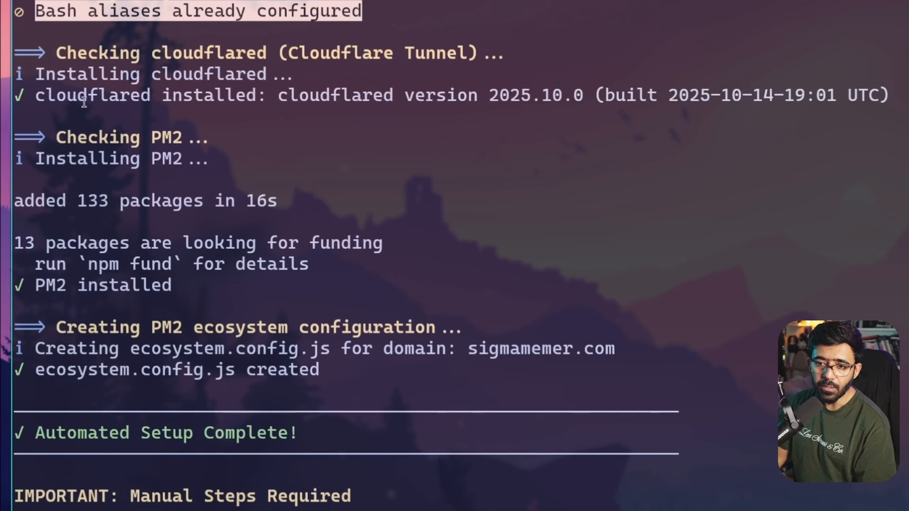
{"action": "left_click_drag", "start_coordinate": [35, 96], "coordinate": [277, 104]}
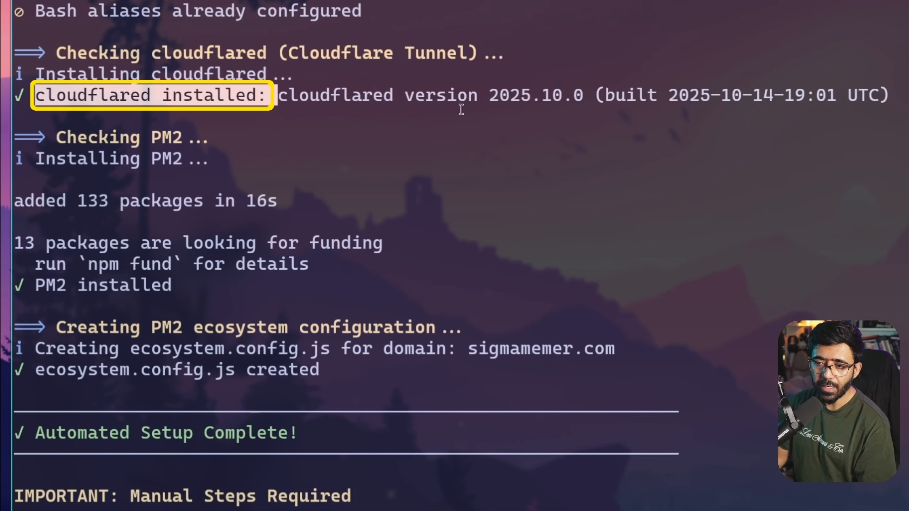
{"action": "left_click_drag", "start_coordinate": [66, 138], "coordinate": [247, 142]}
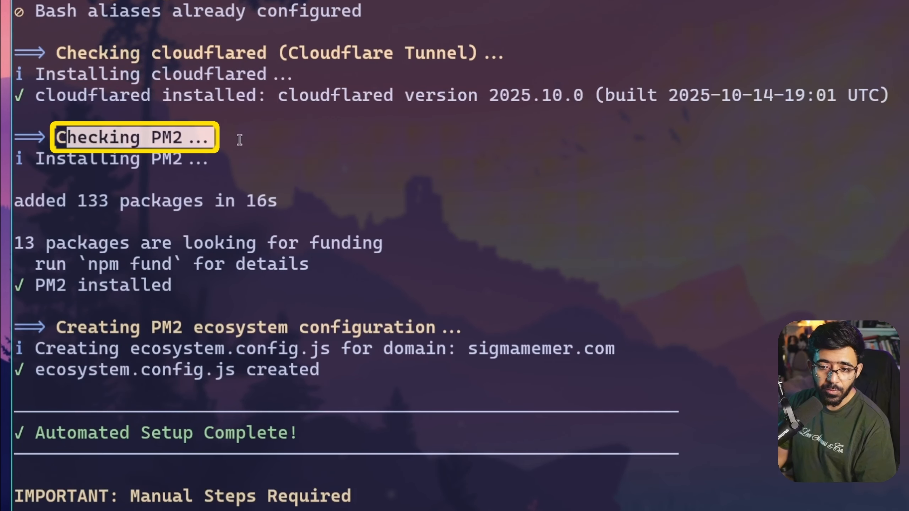
{"action": "scroll", "coordinate": [240, 151], "scroll_direction": "down", "scroll_amount": 4}
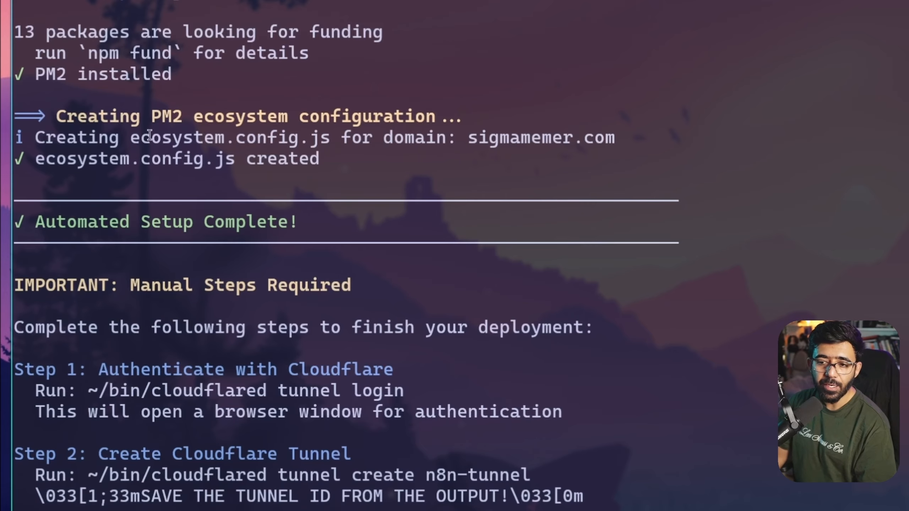
{"action": "left_click_drag", "start_coordinate": [467, 138], "coordinate": [629, 138]}
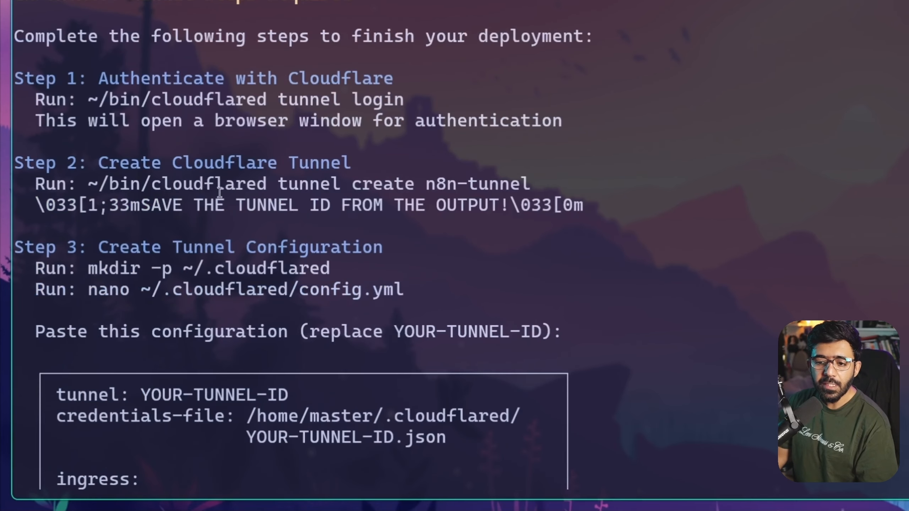
{"action": "left_click_drag", "start_coordinate": [87, 100], "coordinate": [403, 100]}
{"action": "key", "text": "ctrl+c"}
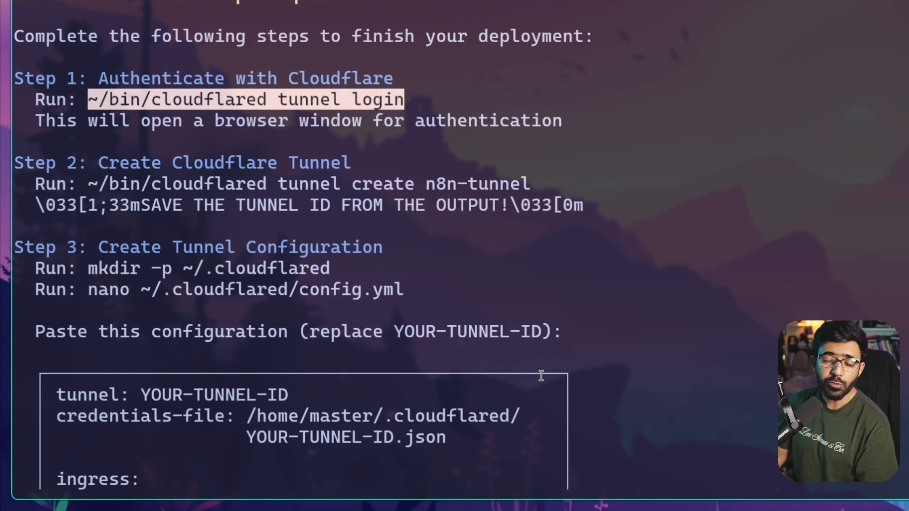
{"action": "scroll", "coordinate": [541, 376], "scroll_direction": "down", "scroll_amount": 15}
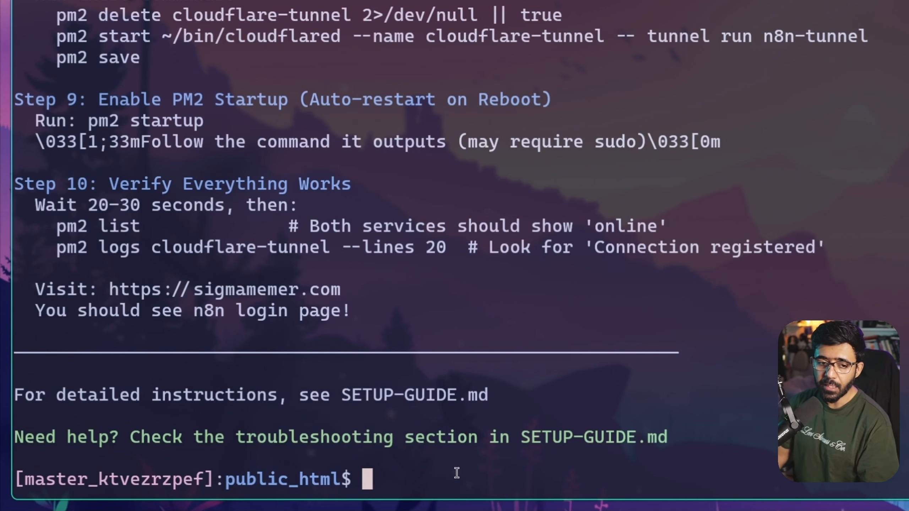
Run the cloudflared tunnel login command and open its login URL in a new browser tab
{"action": "key", "text": "ctrl+v"}
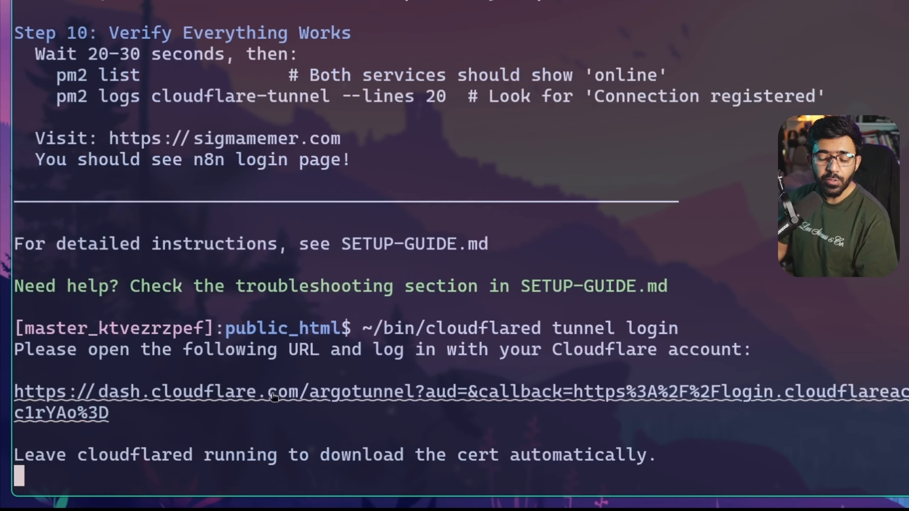
{"action": "left_click_drag", "start_coordinate": [108, 415], "coordinate": [19, 391]}
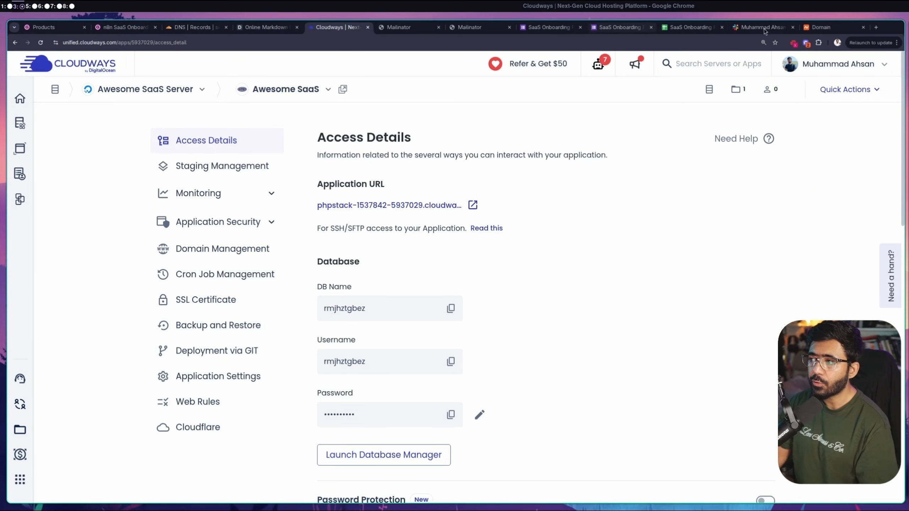
{"action": "left_click", "coordinate": [876, 28]}
{"action": "key", "text": "ctrl+v"}
{"action": "key", "text": "Return"}
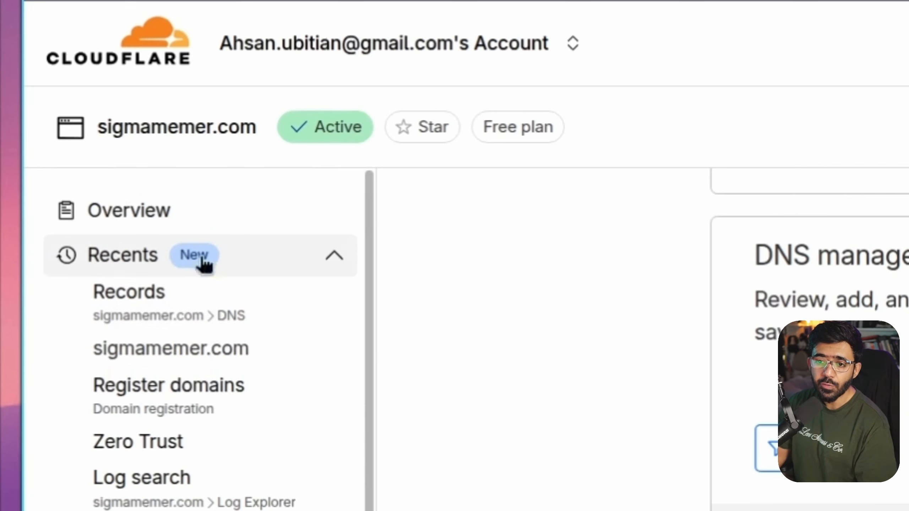
Authorize Cloudflare Tunnel for the sigmamemer.com zone, then return to the terminal
{"action": "left_click", "coordinate": [163, 217]}
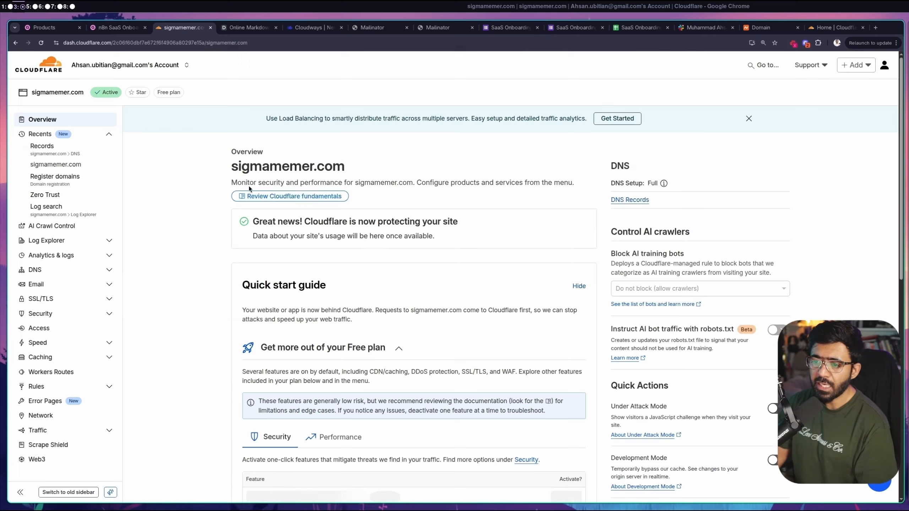
{"action": "left_click_drag", "start_coordinate": [230, 167], "coordinate": [384, 171]}
{"action": "left_click", "coordinate": [418, 154]}
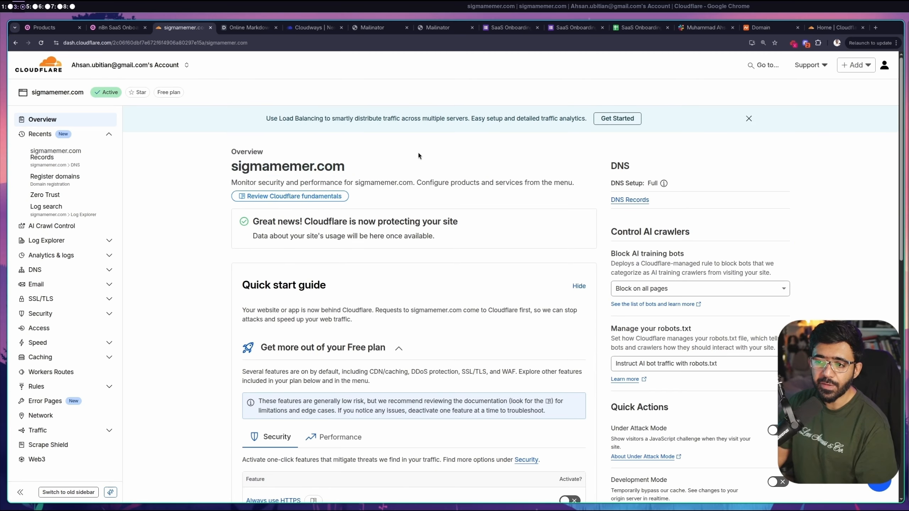
{"action": "left_click", "coordinate": [848, 31]}
{"action": "left_click", "coordinate": [373, 245]}
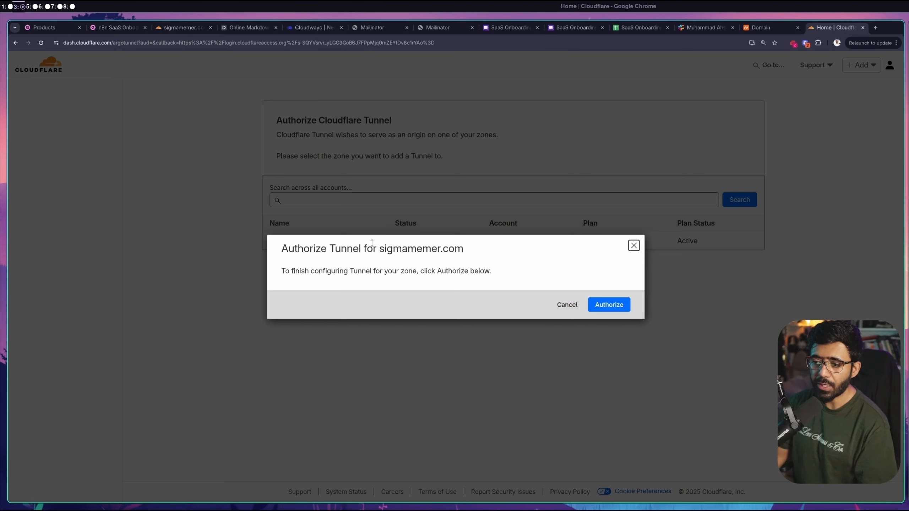
{"action": "key", "text": "super+5"}
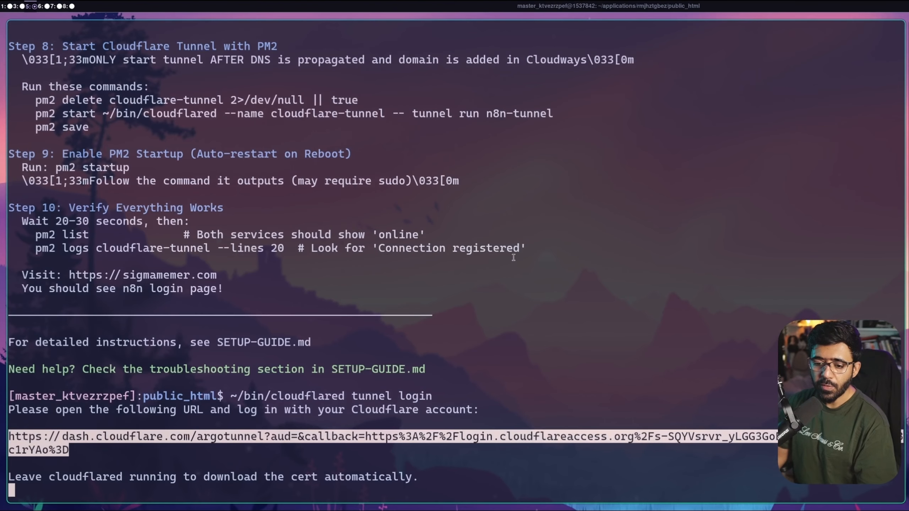
{"action": "left_click", "coordinate": [328, 441]}
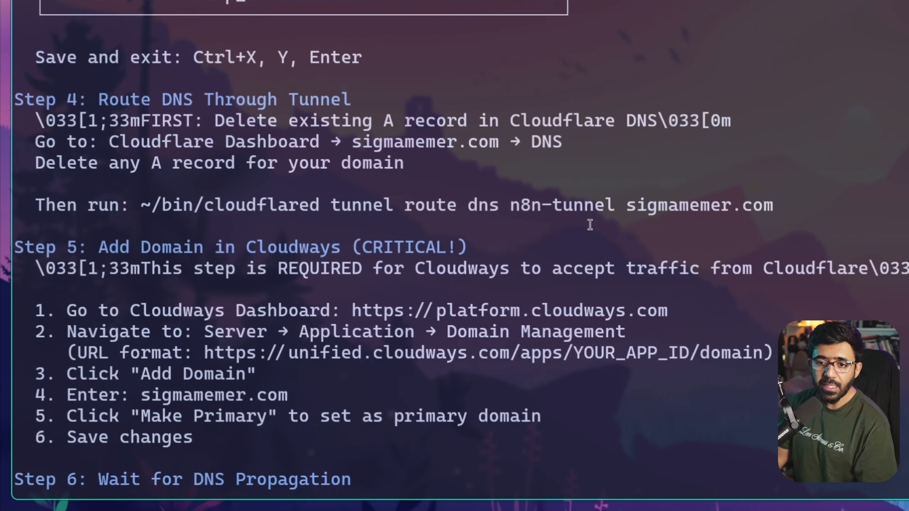
Copy the guide's 'tunnel create n8n-tunnel' command and paste it at the prompt
{"action": "scroll", "coordinate": [590, 224], "scroll_direction": "up", "scroll_amount": 7}
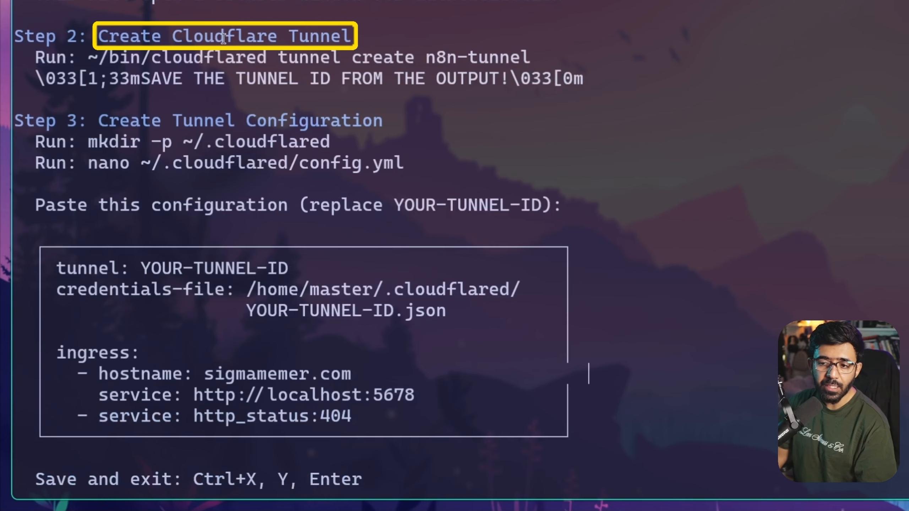
{"action": "left_click_drag", "start_coordinate": [89, 58], "coordinate": [535, 50]}
{"action": "key", "text": "ctrl+c"}
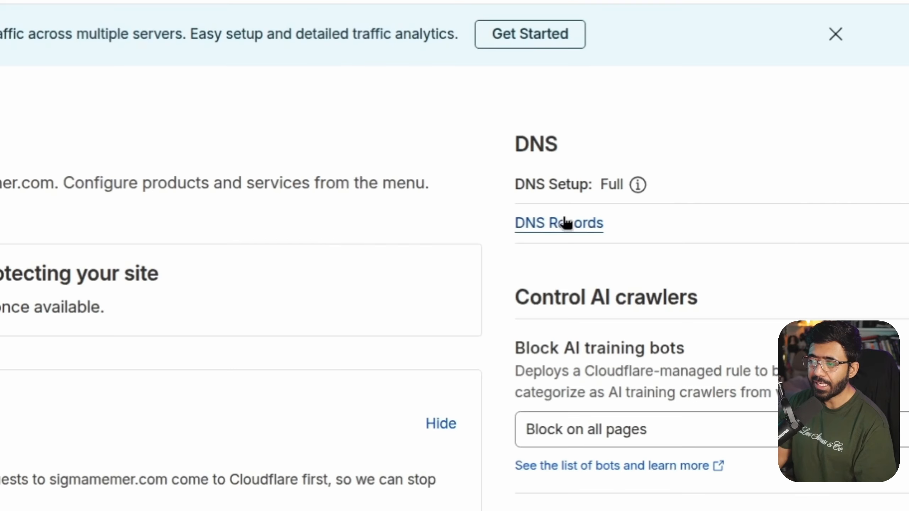
{"action": "left_click", "coordinate": [565, 223]}
{"action": "scroll", "coordinate": [392, 189], "scroll_direction": "down", "scroll_amount": 3}
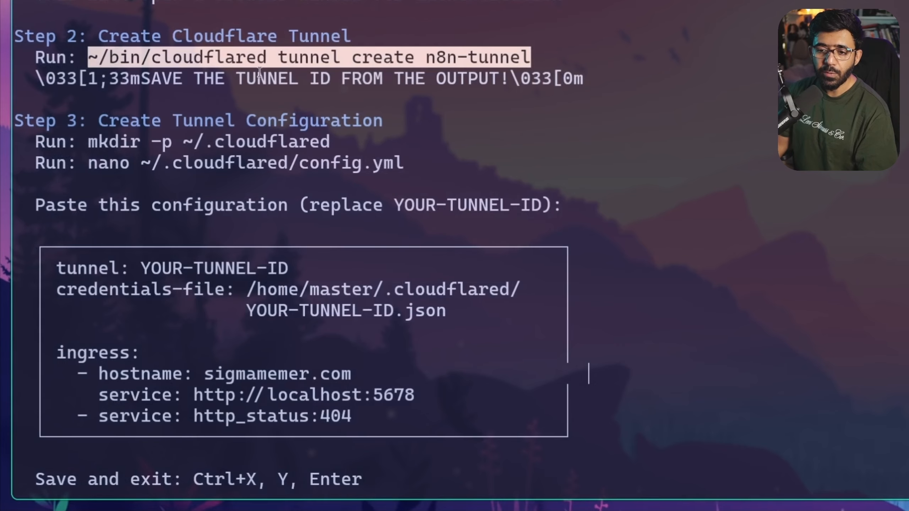
{"action": "scroll", "coordinate": [752, 116], "scroll_direction": "down", "scroll_amount": 15}
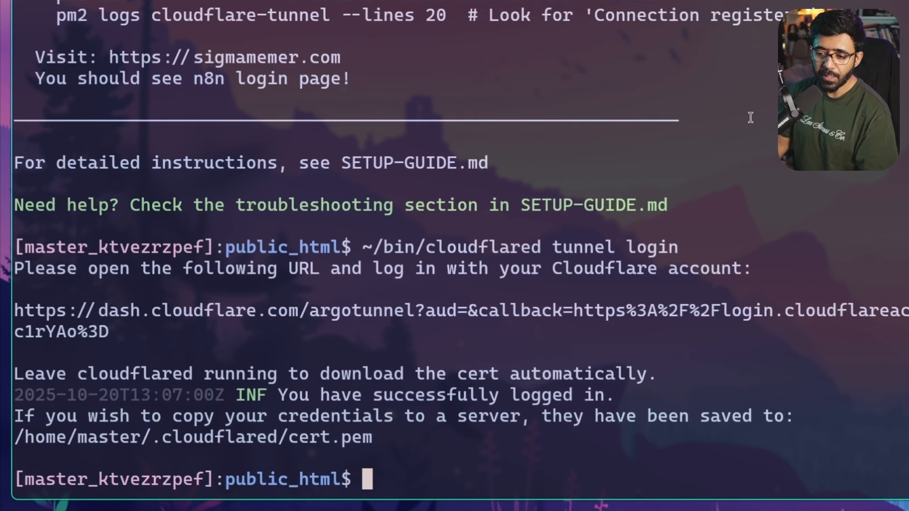
{"action": "key", "text": "ctrl+v"}
Create n8n-tunnel and note its credentials file and new tunnel ID
{"action": "key", "text": "Return"}
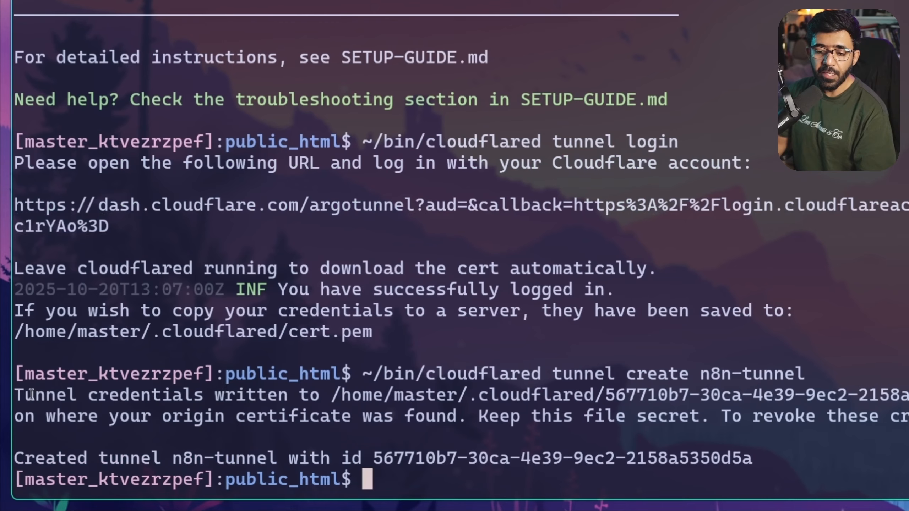
{"action": "left_click_drag", "start_coordinate": [19, 396], "coordinate": [292, 395]}
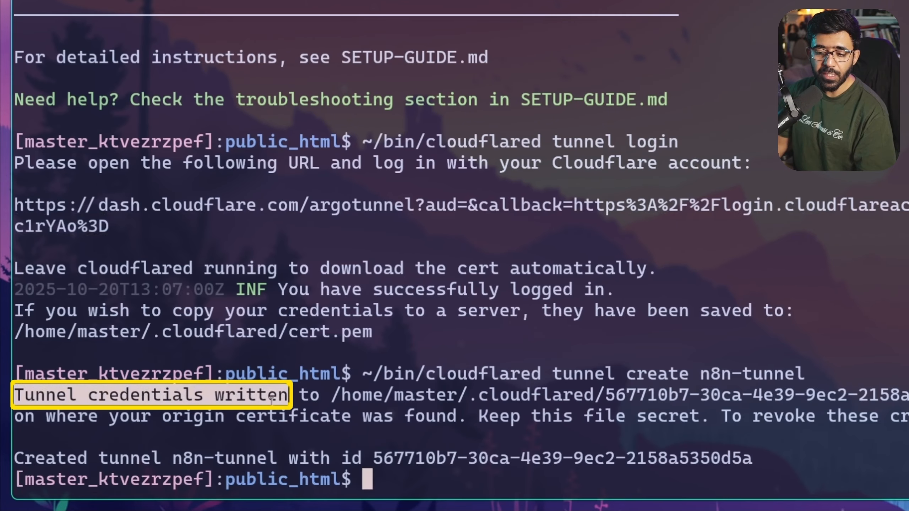
{"action": "left_click_drag", "start_coordinate": [373, 458], "coordinate": [741, 457]}
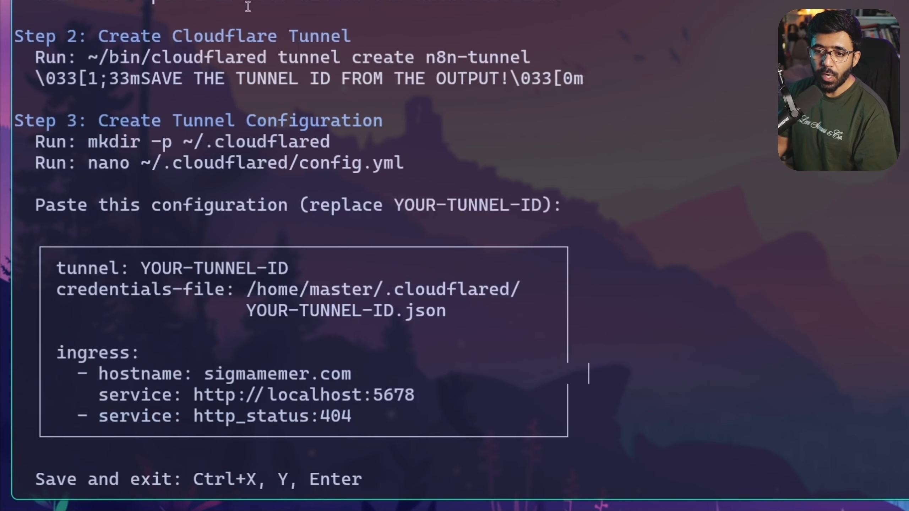
Create the ~/.cloudflared folder and open an empty config.yml in nano
{"action": "left_click_drag", "start_coordinate": [117, 36], "coordinate": [354, 32]}
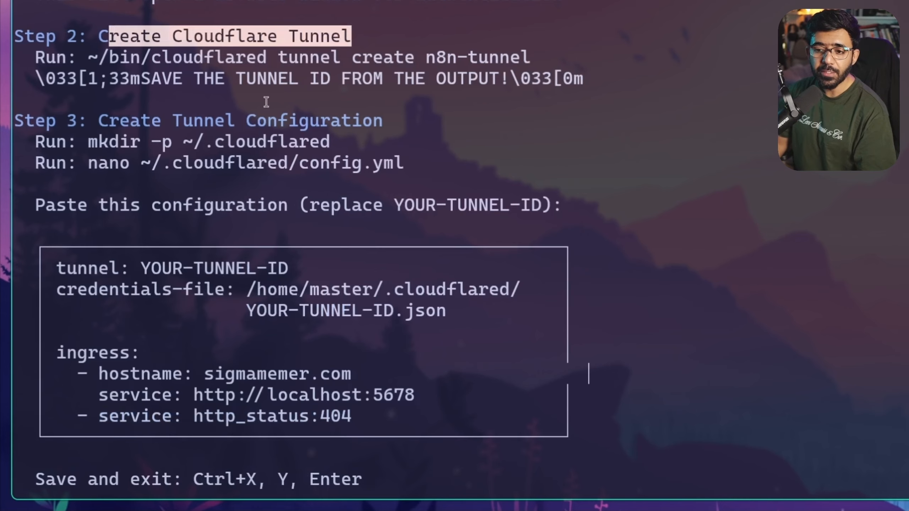
{"action": "left_click_drag", "start_coordinate": [85, 140], "coordinate": [343, 138]}
{"action": "key", "text": "ctrl+c"}
{"action": "left_click_drag", "start_coordinate": [95, 164], "coordinate": [412, 163]}
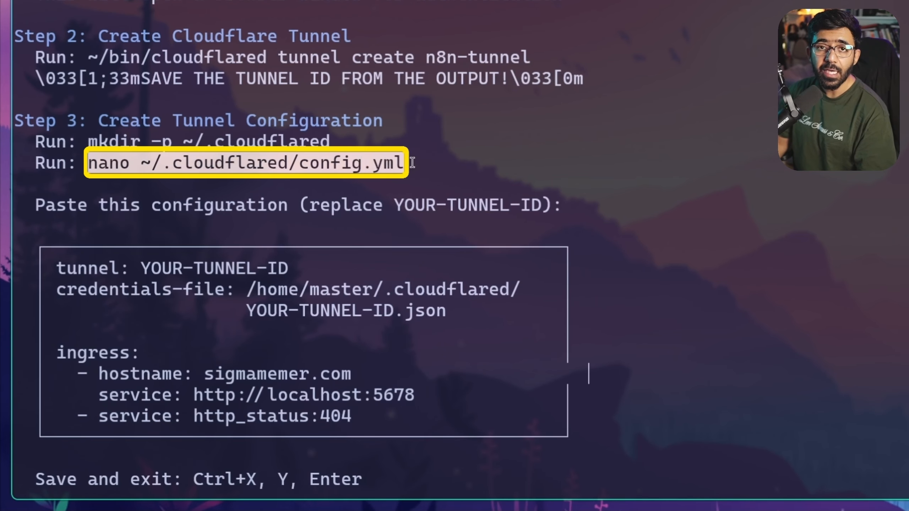
{"action": "left_click_drag", "start_coordinate": [90, 142], "coordinate": [359, 145]}
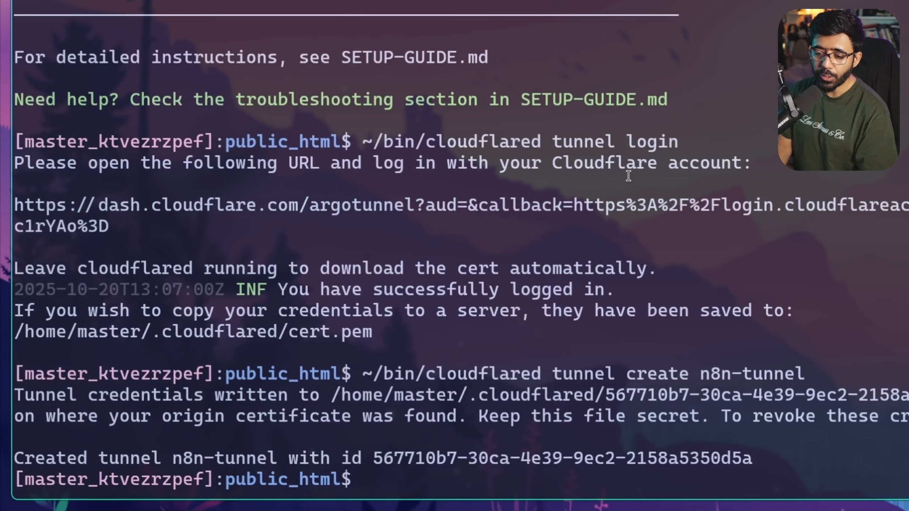
{"action": "key", "text": "ctrl+shift+v"}
{"action": "scroll", "coordinate": [627, 174], "scroll_direction": "up", "scroll_amount": 20}
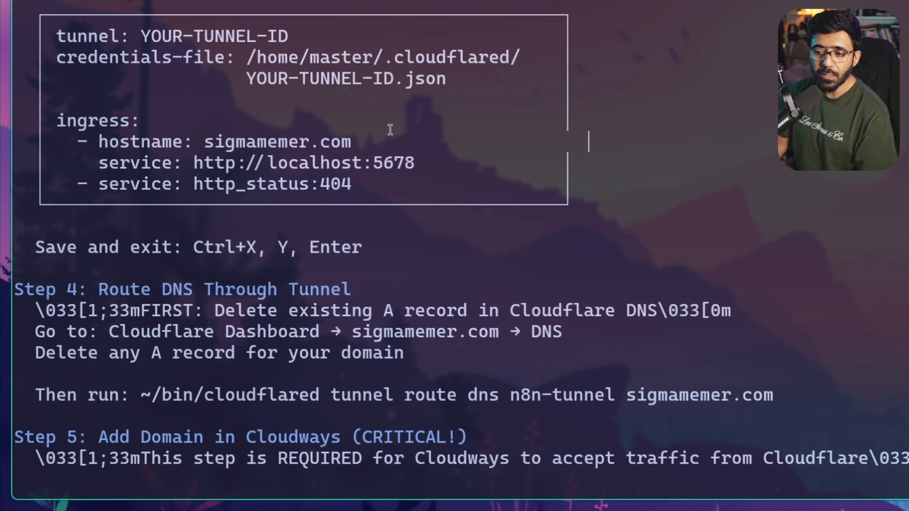
{"action": "left_click_drag", "start_coordinate": [30, 6], "coordinate": [576, 200]}
{"action": "scroll", "coordinate": [469, 146], "scroll_direction": "up", "scroll_amount": 3}
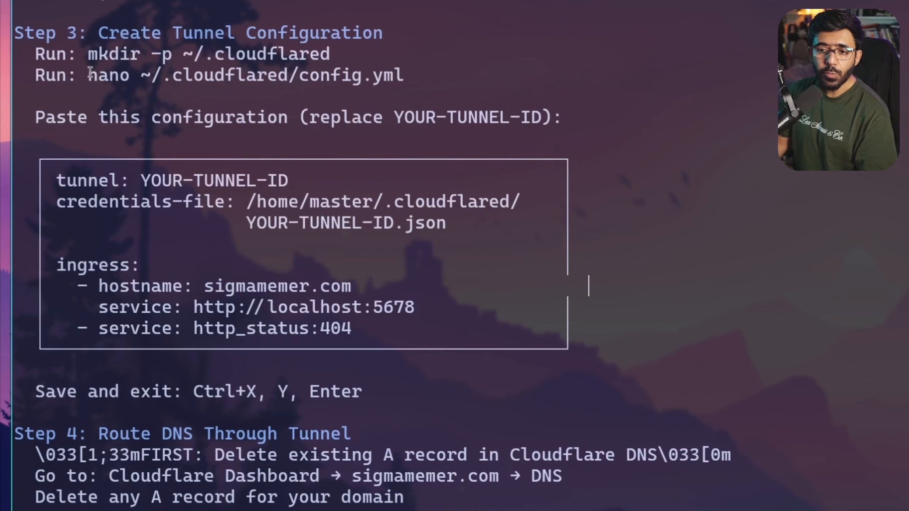
{"action": "left_click_drag", "start_coordinate": [88, 75], "coordinate": [408, 73]}
{"action": "scroll", "coordinate": [449, 71], "scroll_direction": "down", "scroll_amount": 20}
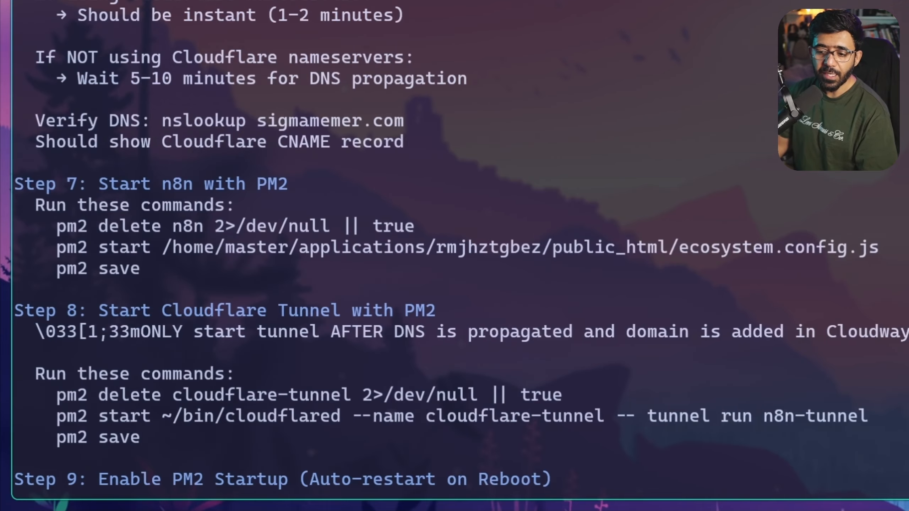
{"action": "type", "text": "nano ~/.cloudflared/config.yml"}
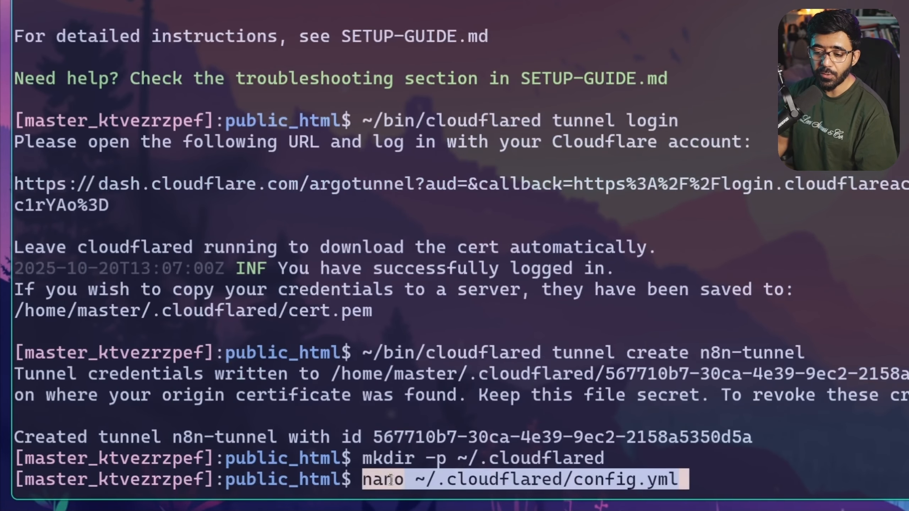
{"action": "key", "text": "Return"}
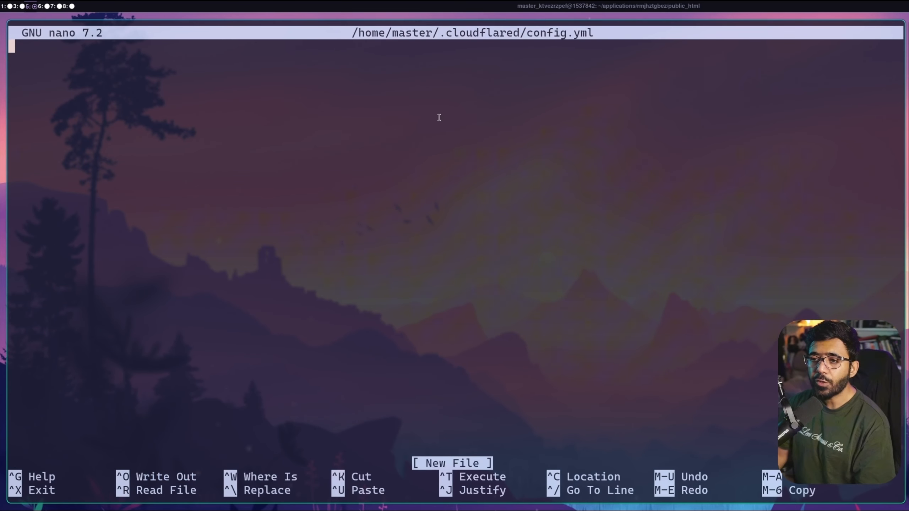
{"action": "key", "text": "super+3"}
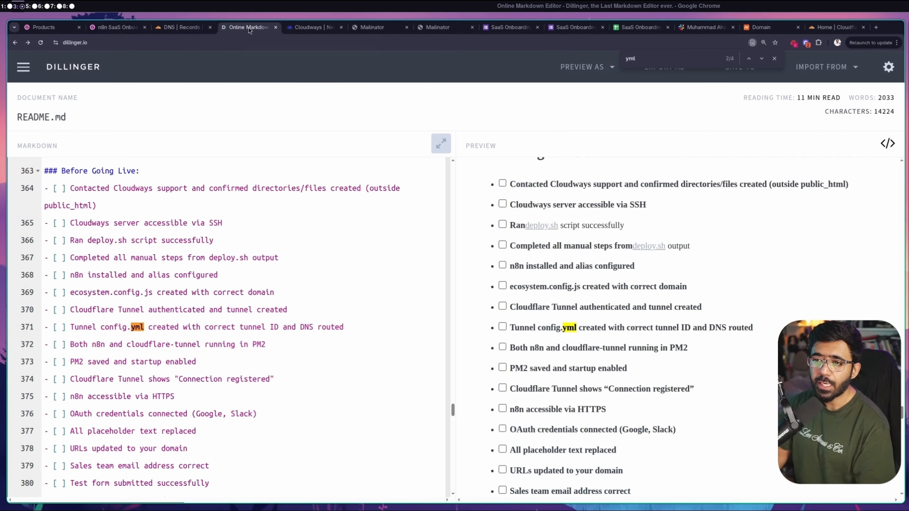
Duplicate the Dillinger tab, import SETUP-GUIDE.md, and select its sample config.yml block
{"action": "right_click", "coordinate": [248, 27]}
{"action": "left_click", "coordinate": [289, 101]}
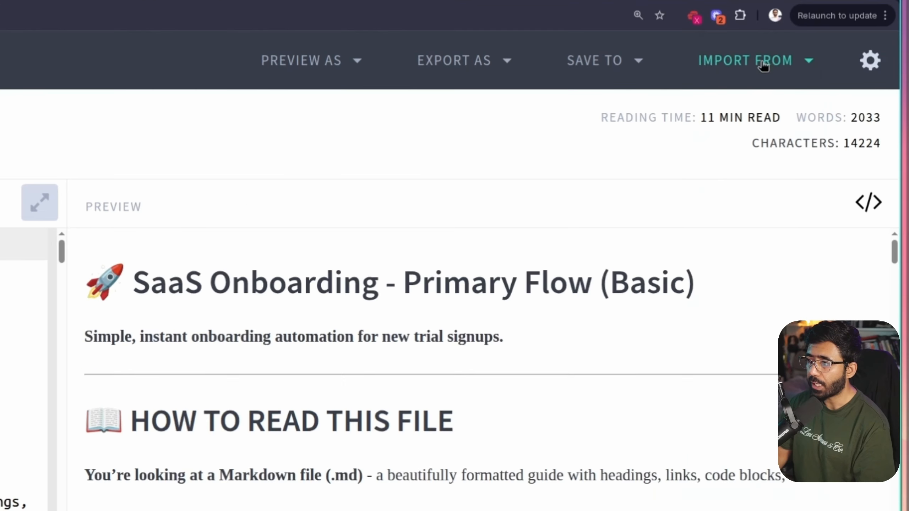
{"action": "left_click", "coordinate": [830, 68]}
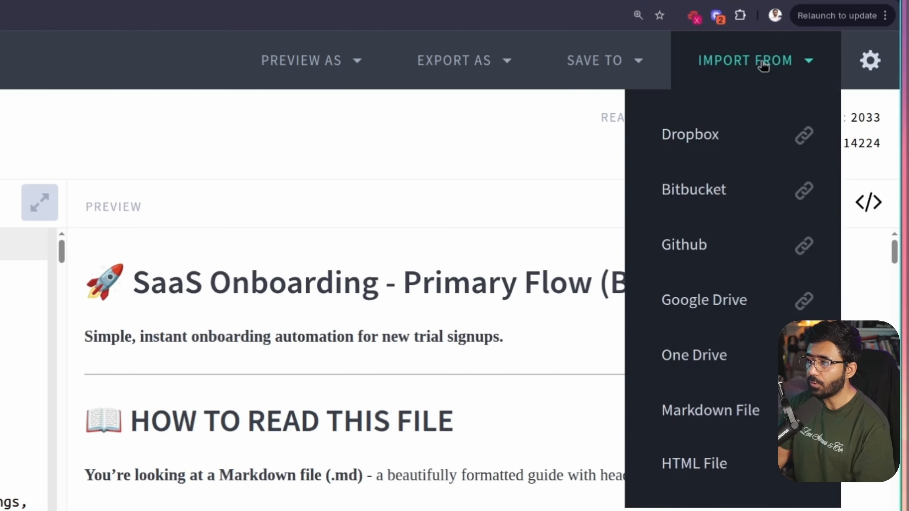
{"action": "left_click", "coordinate": [798, 258]}
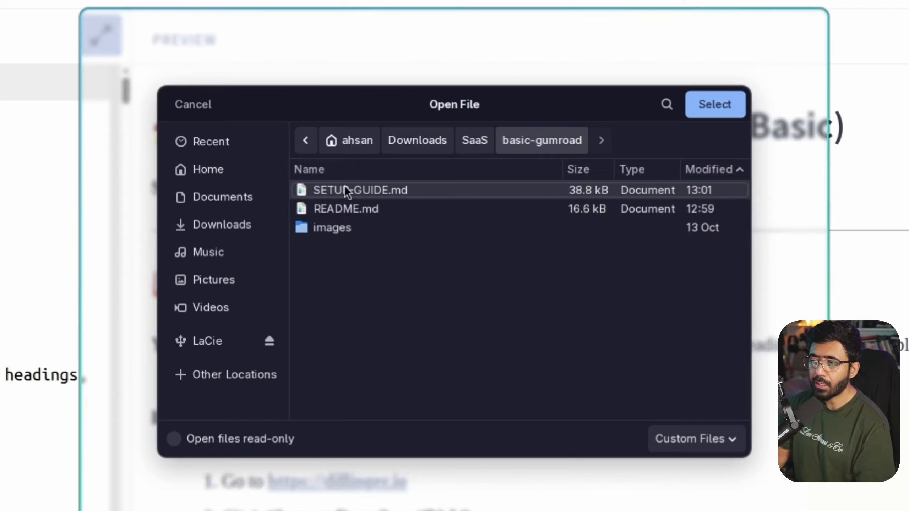
{"action": "double_click", "coordinate": [344, 190]}
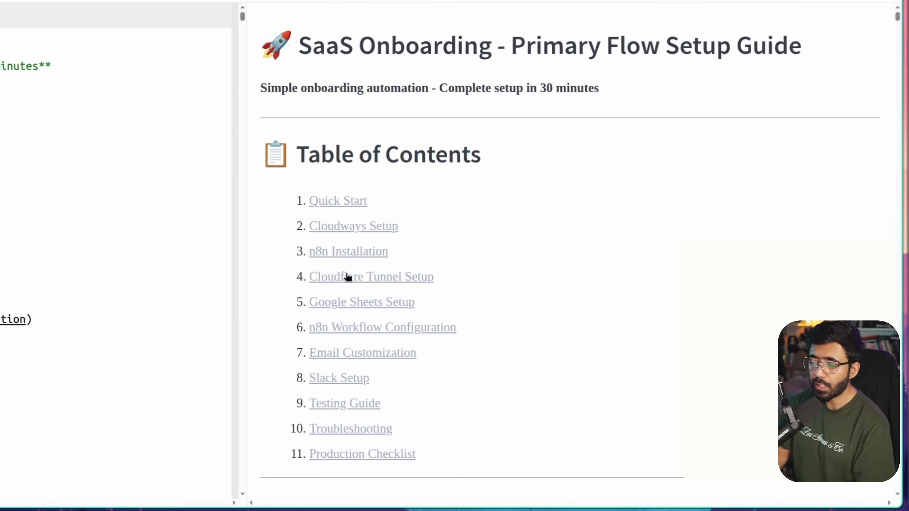
{"action": "scroll", "coordinate": [480, 233], "scroll_direction": "down", "scroll_amount": 20}
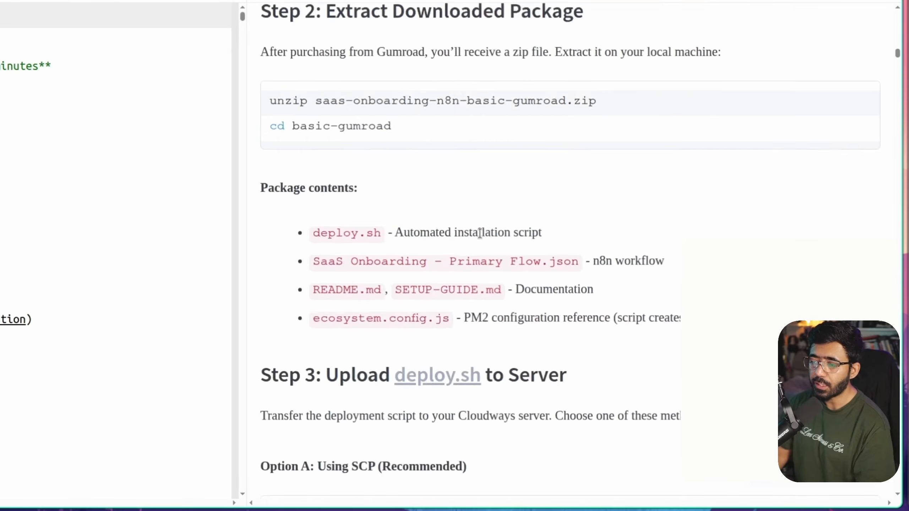
{"action": "scroll", "coordinate": [480, 233], "scroll_direction": "down", "scroll_amount": 20}
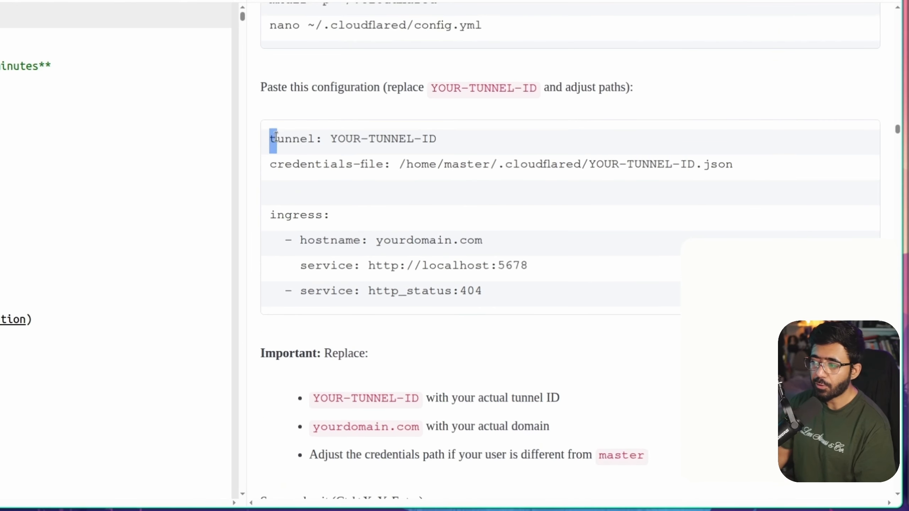
{"action": "left_click_drag", "start_coordinate": [269, 138], "coordinate": [501, 292]}
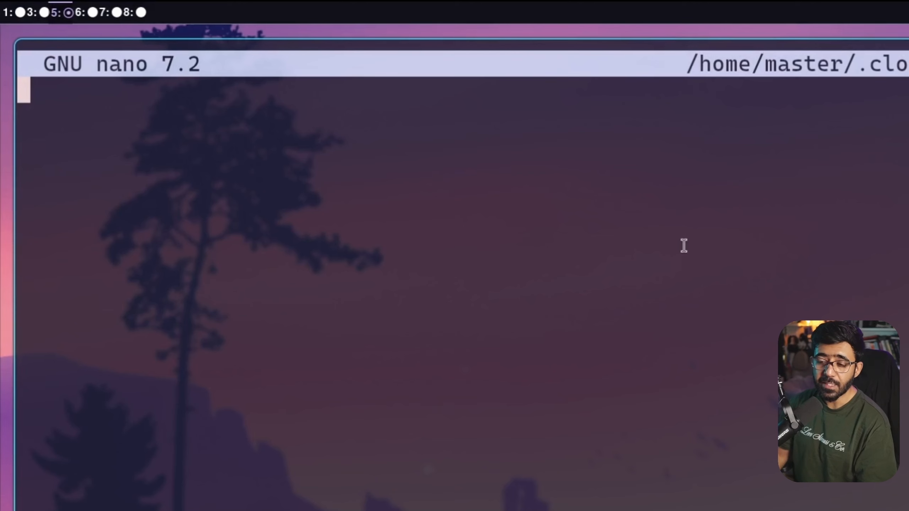
Paste the sample tunnel configuration into config.yml and save it
{"action": "key", "text": "ctrl+shift+v"}
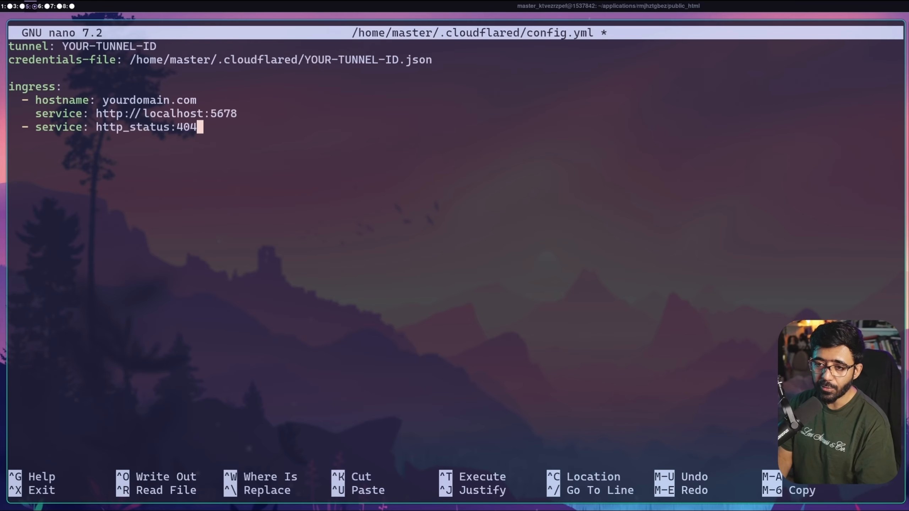
{"action": "key", "text": "ctrl+x"}
{"action": "key", "text": "y"}
{"action": "key", "text": "Return"}
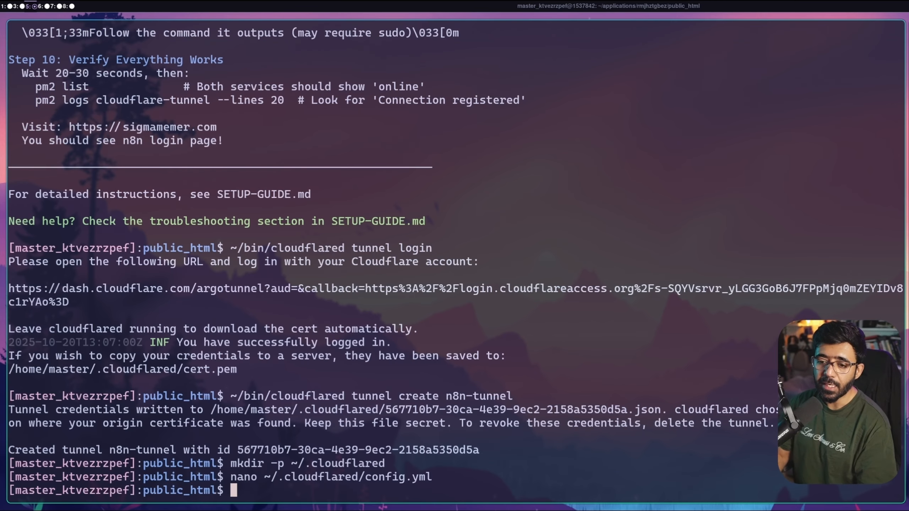
Reopen config.yml and replace both YOUR-TUNNEL-ID placeholders with the new tunnel ID
{"action": "left_click_drag", "start_coordinate": [376, 411], "coordinate": [758, 413]}
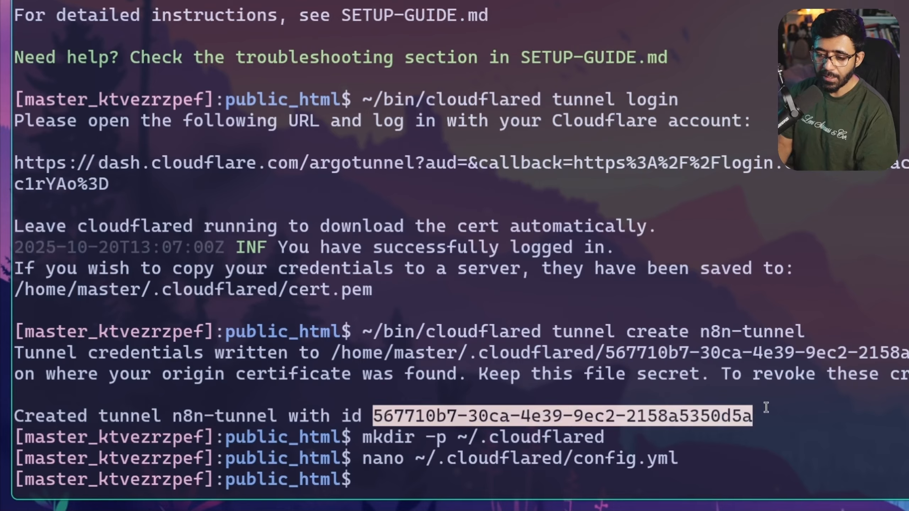
{"action": "left_click_drag", "start_coordinate": [374, 460], "coordinate": [661, 456]}
{"action": "left_click", "coordinate": [682, 454]}
{"action": "key", "text": "Up"}
{"action": "key", "text": "Return"}
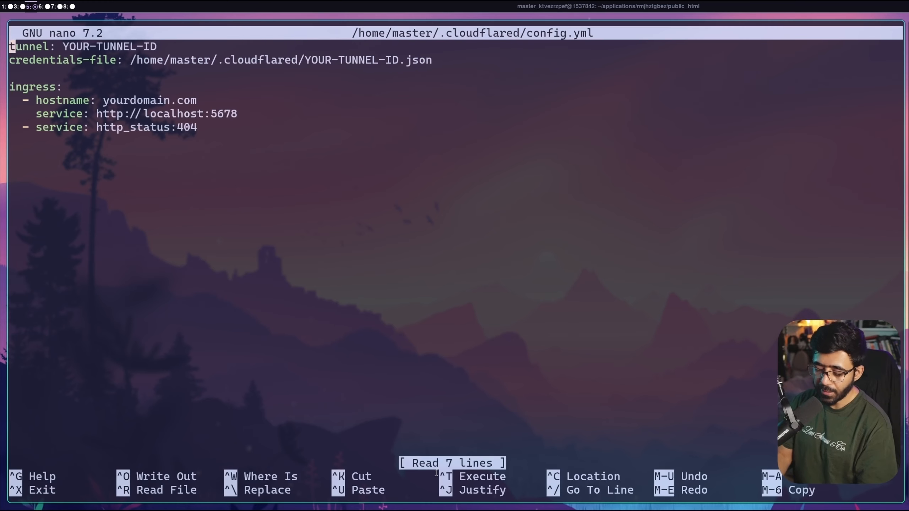
{"action": "key", "text": "End"}
{"action": "key", "text": "BackSpace"}
{"action": "key", "text": "BackSpace"}
{"action": "key", "text": "BackSpace"}
{"action": "key", "text": "BackSpace"}
{"action": "key", "text": "BackSpace"}
{"action": "key", "text": "BackSpace"}
{"action": "key", "text": "BackSpace"}
{"action": "key", "text": "BackSpace"}
{"action": "key", "text": "BackSpace"}
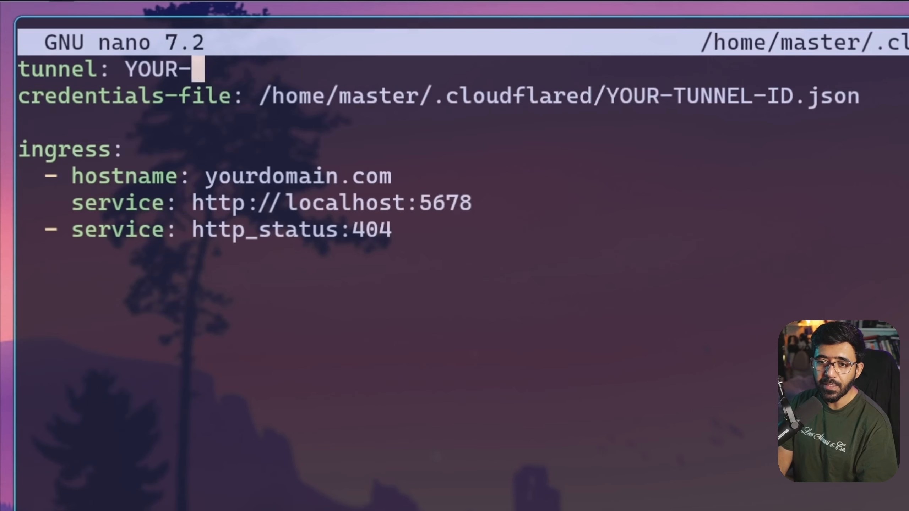
{"action": "key", "text": "BackSpace"}
{"action": "key", "text": "BackSpace"}
{"action": "key", "text": "BackSpace"}
{"action": "key", "text": "BackSpace"}
{"action": "key", "text": "BackSpace"}
{"action": "key", "text": "ctrl+shift+v"}
{"action": "key", "text": "Down"}
{"action": "key", "text": "Right"}
{"action": "key", "text": "Right"}
{"action": "key", "text": "Right"}
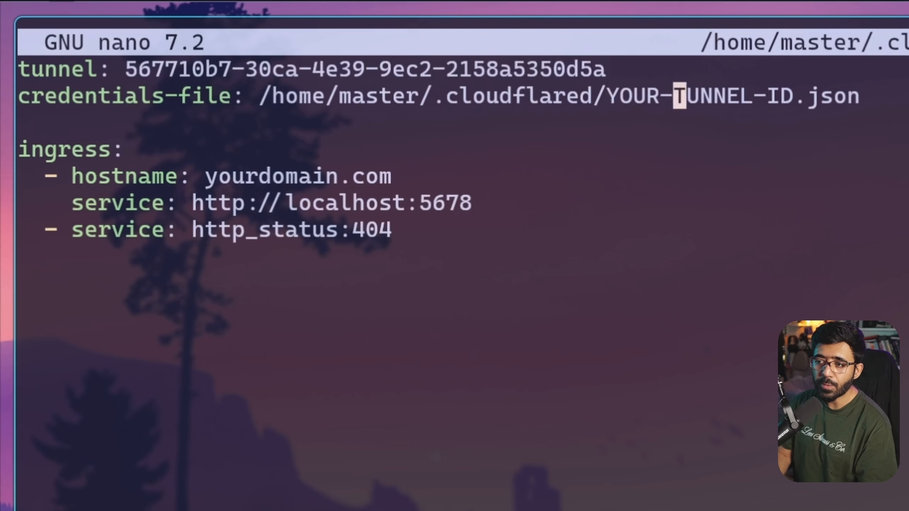
{"action": "key", "text": "Right"}
{"action": "key", "text": "Right"}
{"action": "key", "text": "Right"}
{"action": "key", "text": "Right"}
{"action": "key", "text": "Right"}
{"action": "key", "text": "Right"}
{"action": "key", "text": "Right"}
{"action": "key", "text": "Right"}
{"action": "key", "text": "Right"}
{"action": "key", "text": "BackSpace"}
{"action": "key", "text": "BackSpace"}
{"action": "key", "text": "BackSpace"}
{"action": "key", "text": "BackSpace"}
{"action": "key", "text": "BackSpace"}
{"action": "key", "text": "BackSpace"}
{"action": "key", "text": "BackSpace"}
{"action": "key", "text": "BackSpace"}
{"action": "key", "text": "BackSpace"}
{"action": "key", "text": "BackSpace"}
{"action": "key", "text": "BackSpace"}
{"action": "key", "text": "BackSpace"}
{"action": "key", "text": "BackSpace"}
{"action": "key", "text": "BackSpace"}
{"action": "key", "text": "ctrl+shift+v"}
Change the ingress hostname from yourdomain.com to sigmamemer.com and save config.yml
{"action": "key", "text": "Down"}
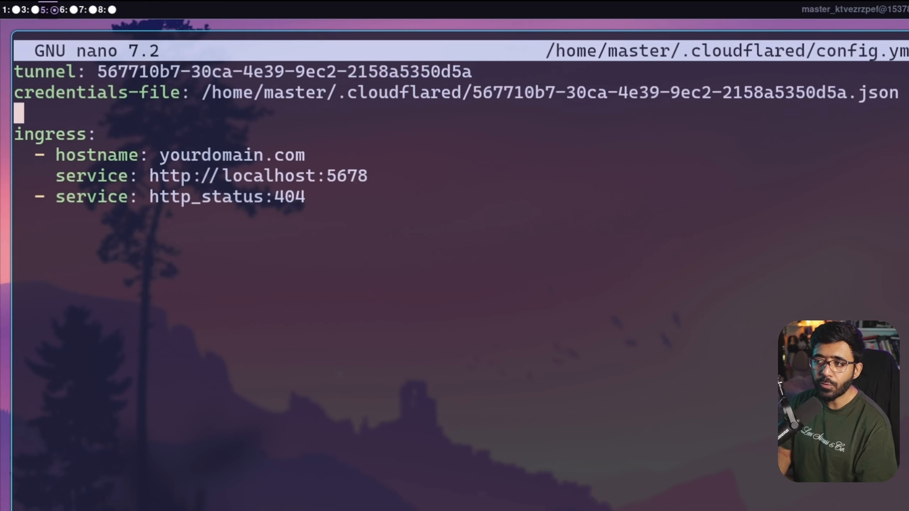
{"action": "key", "text": "Down"}
{"action": "key", "text": "Down"}
{"action": "key", "text": "Left"}
{"action": "key", "text": "Left"}
{"action": "key", "text": "Left"}
{"action": "key", "text": "Left"}
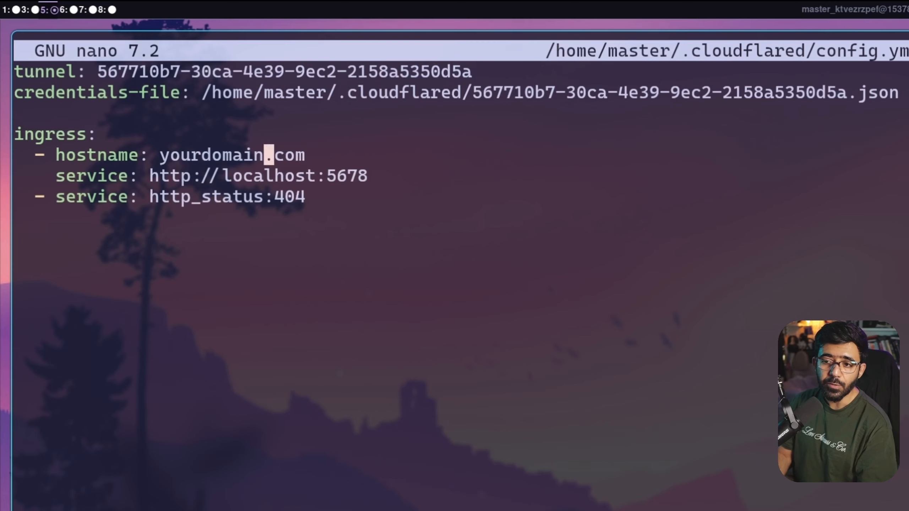
{"action": "key", "text": "BackSpace"}
{"action": "key", "text": "BackSpace"}
{"action": "key", "text": "BackSpace"}
{"action": "key", "text": "BackSpace"}
{"action": "key", "text": "BackSpace"}
{"action": "key", "text": "BackSpace"}
{"action": "key", "text": "BackSpace"}
{"action": "key", "text": "BackSpace"}
{"action": "key", "text": "BackSpace"}
{"action": "key", "text": "BackSpace"}
{"action": "type", "text": "si"}
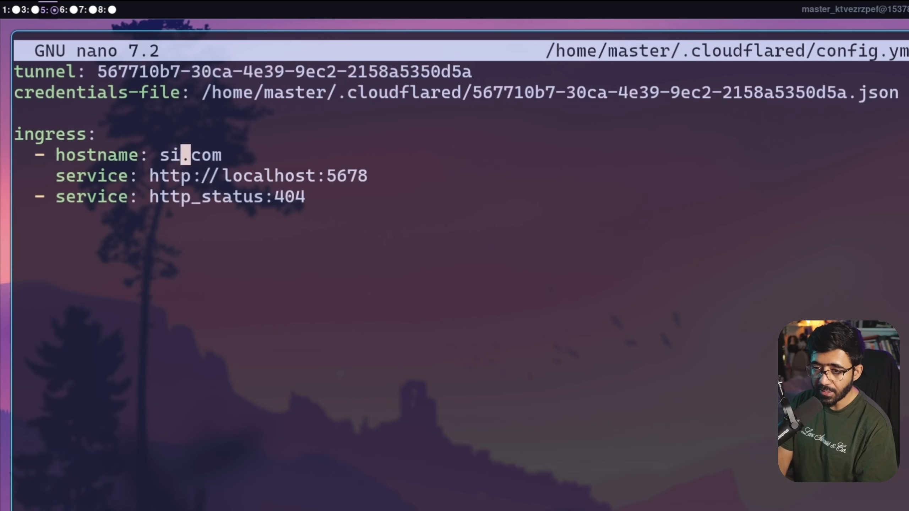
{"action": "type", "text": "gmamemer"}
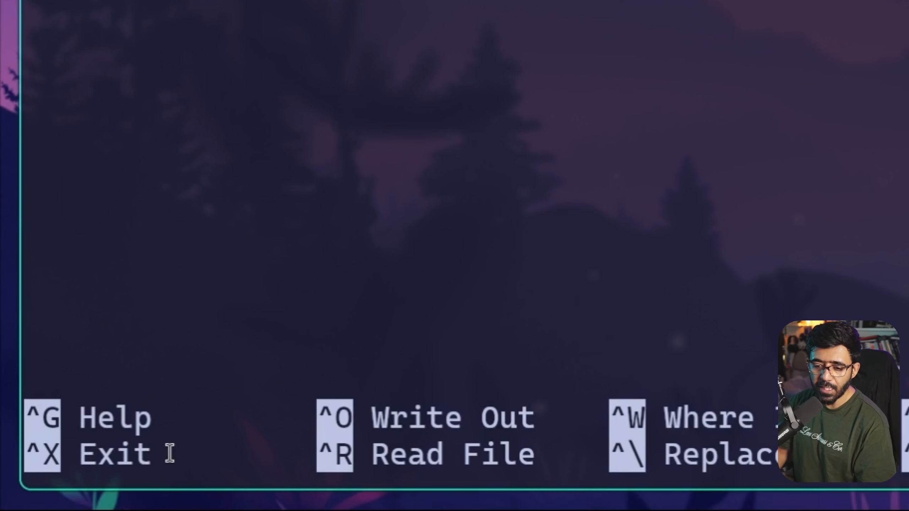
{"action": "key", "text": "ctrl+x"}
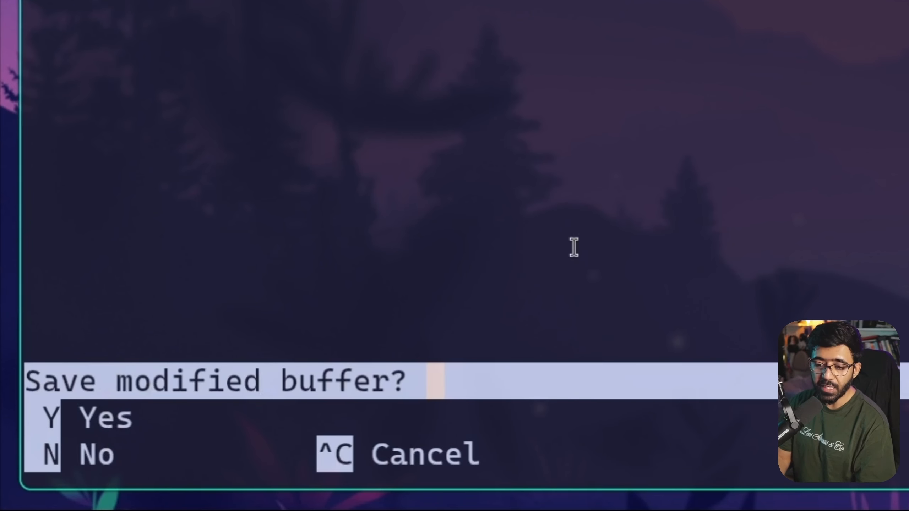
{"action": "key", "text": "y"}
{"action": "key", "text": "Return"}
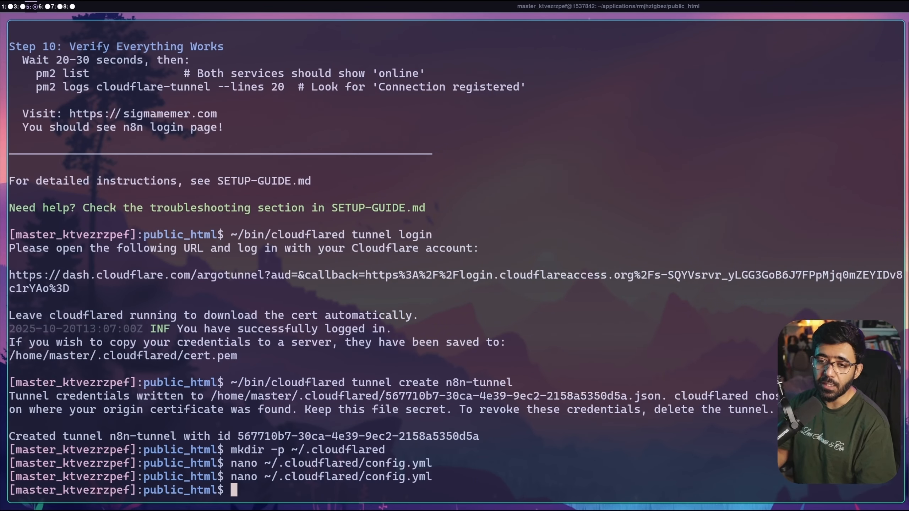
Read the guide's tunnel configuration notes, including deleting the domain's existing A record
{"action": "scroll", "coordinate": [255, 155], "scroll_direction": "up", "scroll_amount": 15}
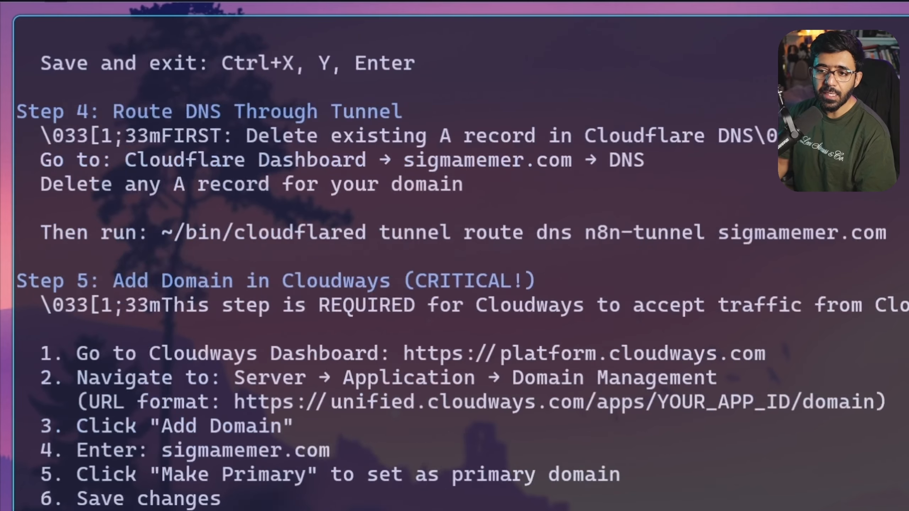
{"action": "left_click_drag", "start_coordinate": [63, 87], "coordinate": [185, 87]}
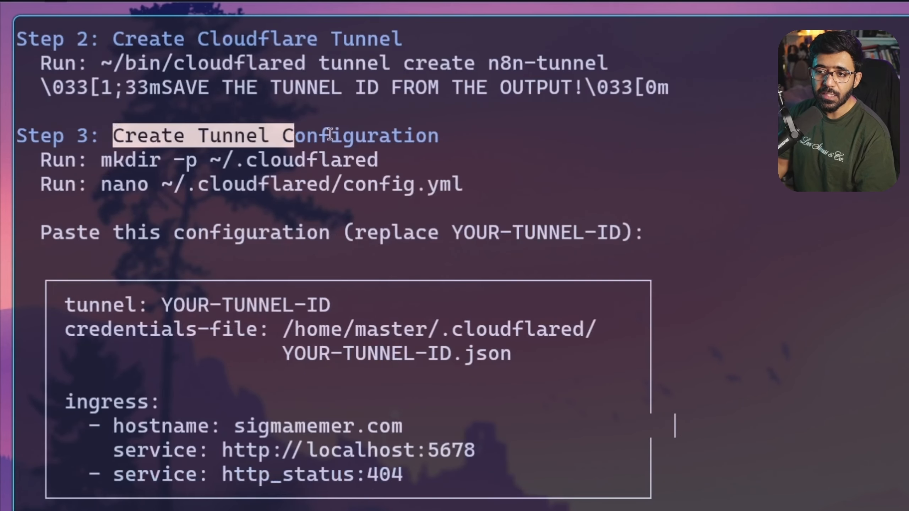
{"action": "left_click_drag", "start_coordinate": [330, 135], "coordinate": [442, 135]}
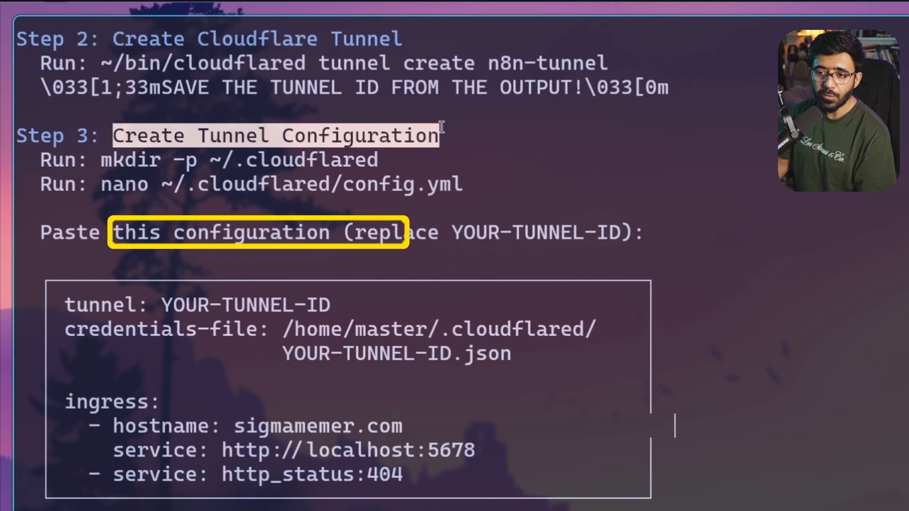
{"action": "scroll", "coordinate": [468, 152], "scroll_direction": "down", "scroll_amount": 5}
{"action": "left_click_drag", "start_coordinate": [110, 232], "coordinate": [440, 223]}
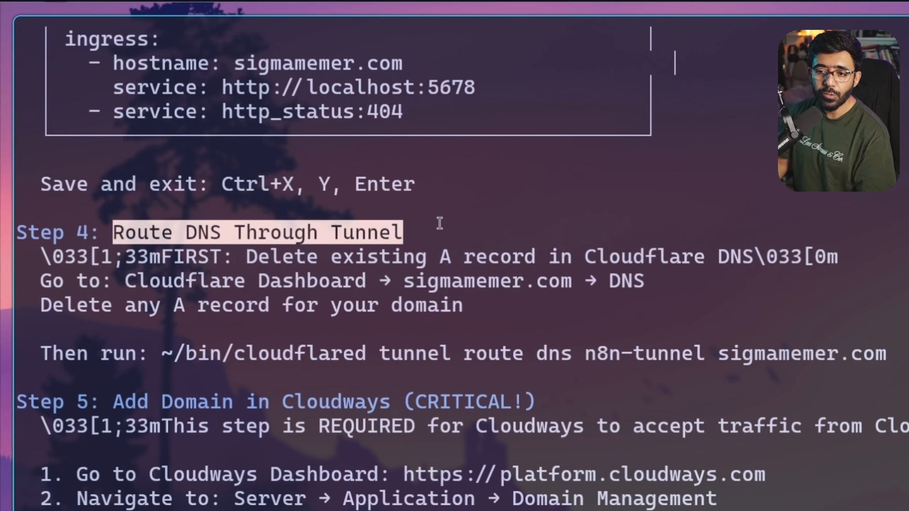
{"action": "left_click_drag", "start_coordinate": [240, 252], "coordinate": [536, 256]}
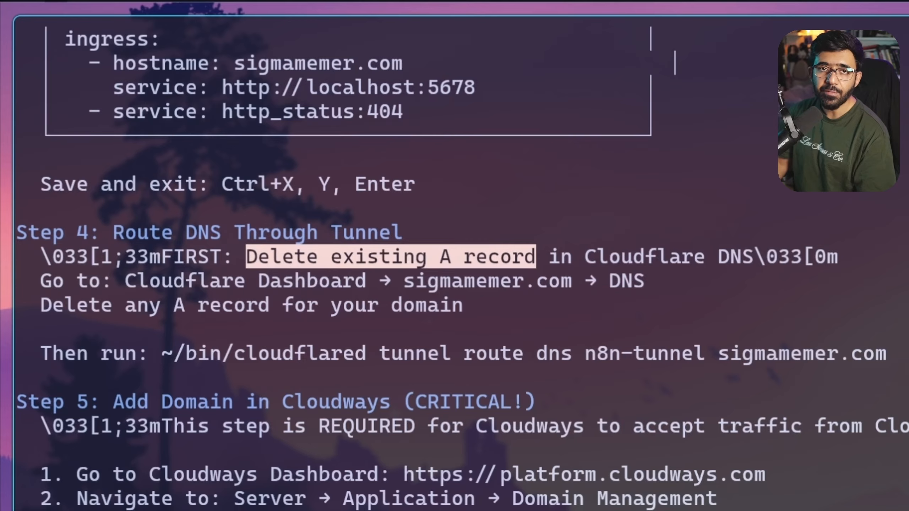
{"action": "double_click", "coordinate": [442, 254]}
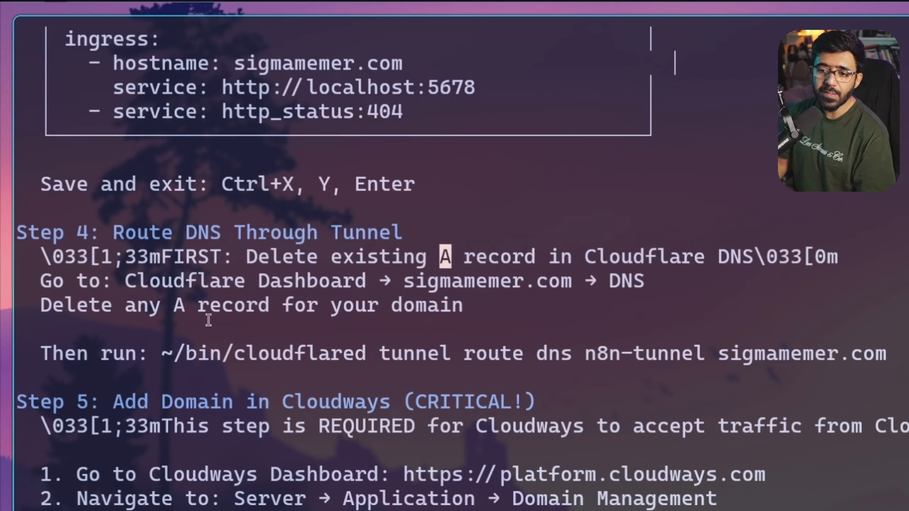
Run 'tunnel route dns n8n-tunnel sigmamemer.com' and check the Added CNAME output line
{"action": "mouse_move", "coordinate": [160, 354]}
{"action": "left_mouse_down"}
{"action": "mouse_move", "coordinate": [505, 354]}
{"action": "mouse_move", "coordinate": [21, 354]}
{"action": "mouse_move", "coordinate": [887, 348]}
{"action": "left_mouse_up"}
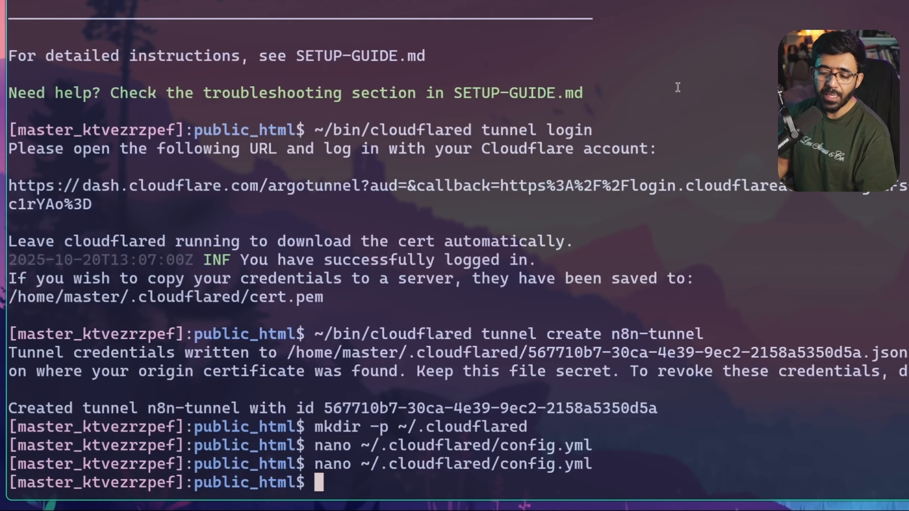
{"action": "key", "text": "ctrl+shift+v"}
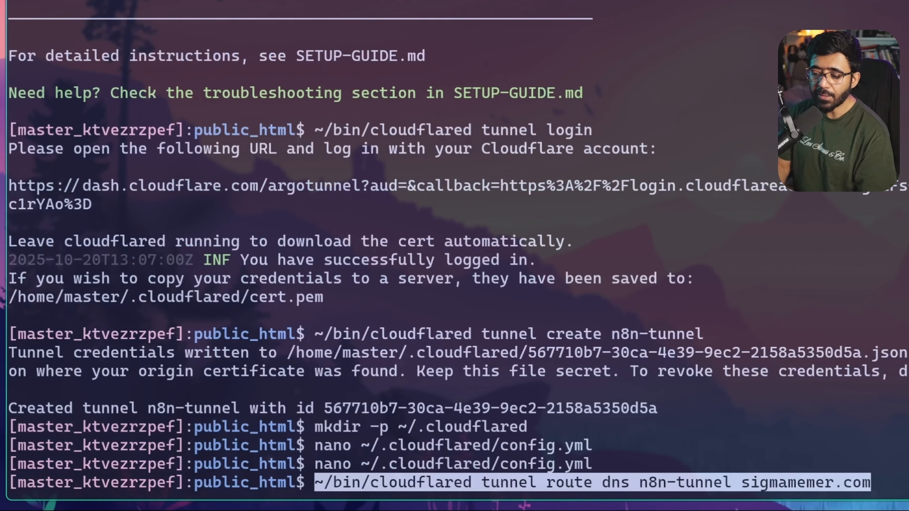
{"action": "key", "text": "Return"}
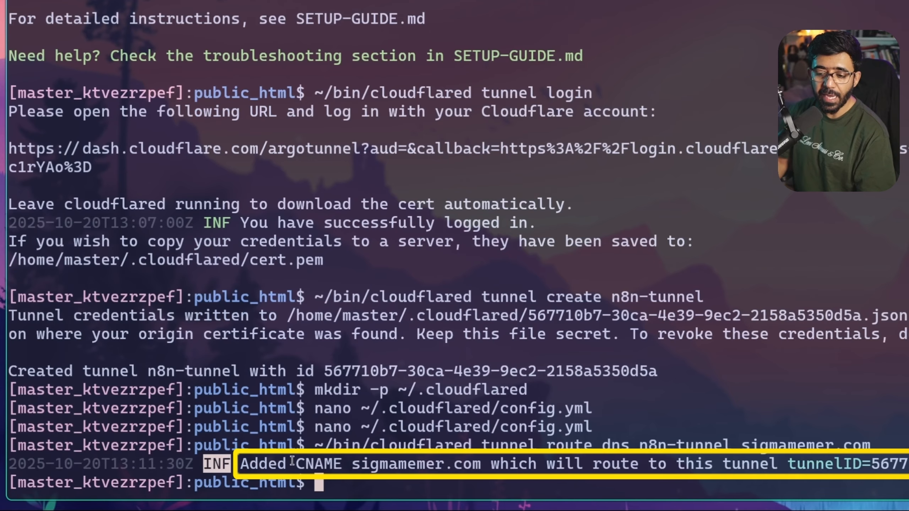
{"action": "double_click", "coordinate": [321, 466]}
{"action": "left_click_drag", "start_coordinate": [358, 462], "coordinate": [908, 466]}
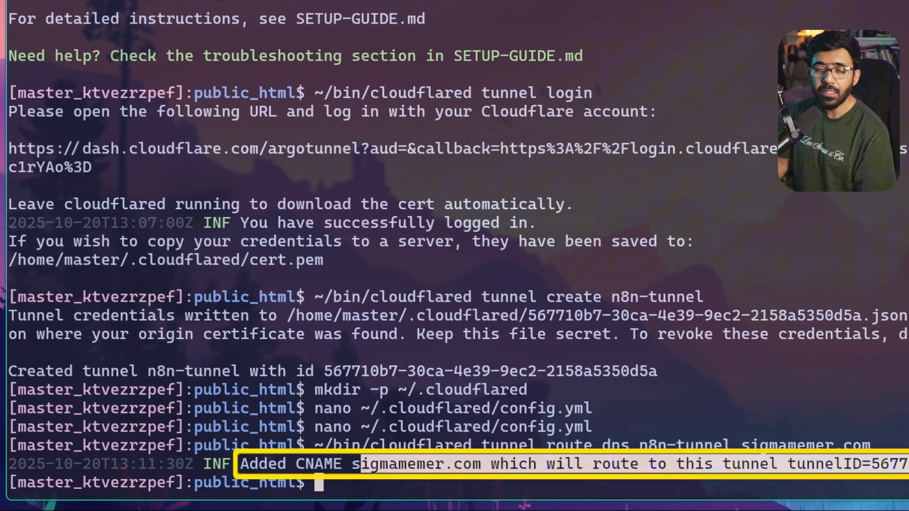
{"action": "left_click", "coordinate": [908, 466]}
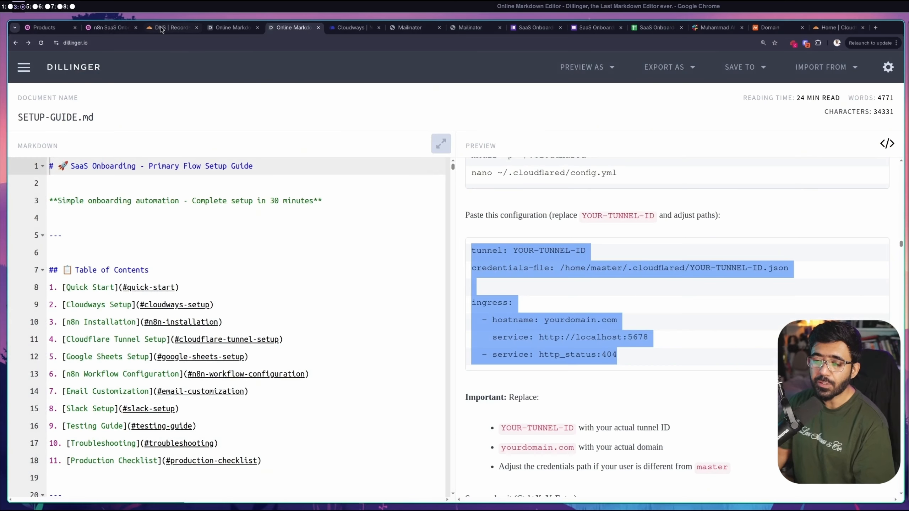
Reload Cloudflare DNS records and check the new sigmamemer.com CNAME pointing to the tunnel ID
{"action": "left_click", "coordinate": [162, 28]}
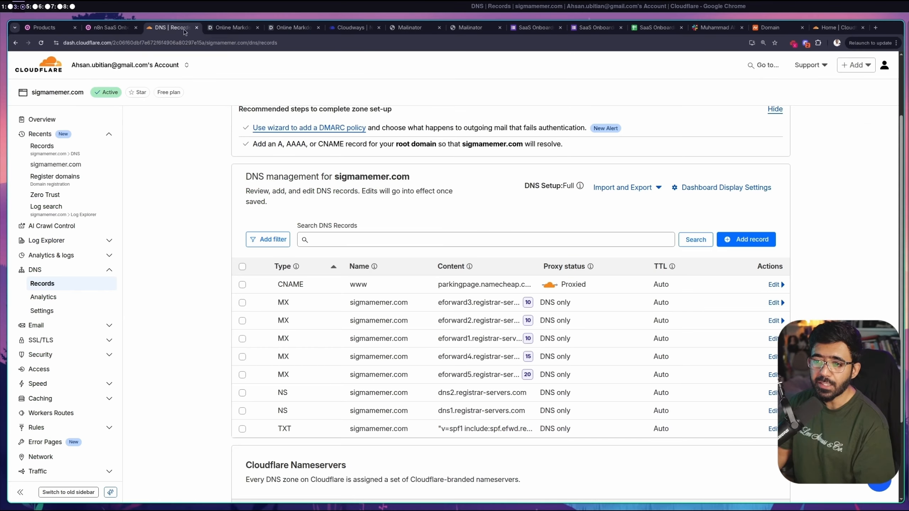
{"action": "scroll", "coordinate": [154, 194], "scroll_direction": "up", "scroll_amount": 3}
{"action": "key", "text": "ctrl+r"}
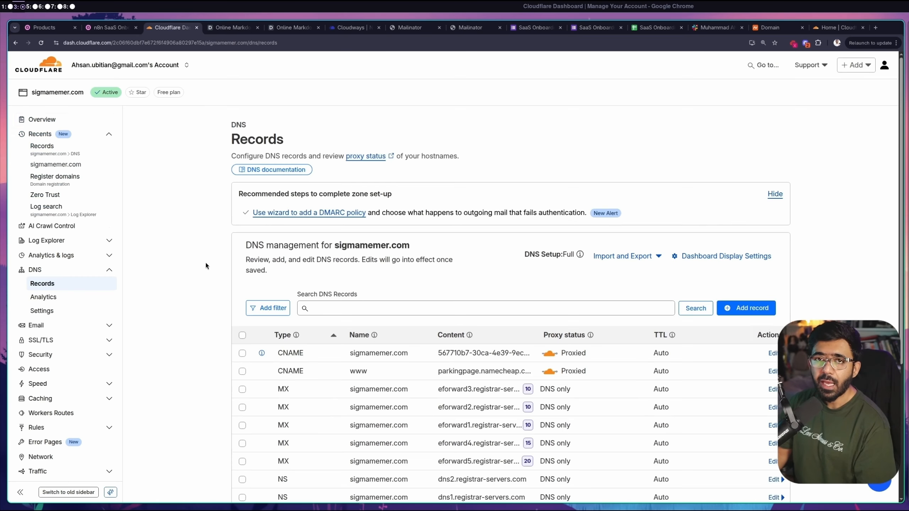
{"action": "scroll", "coordinate": [206, 263], "scroll_direction": "down", "scroll_amount": 2}
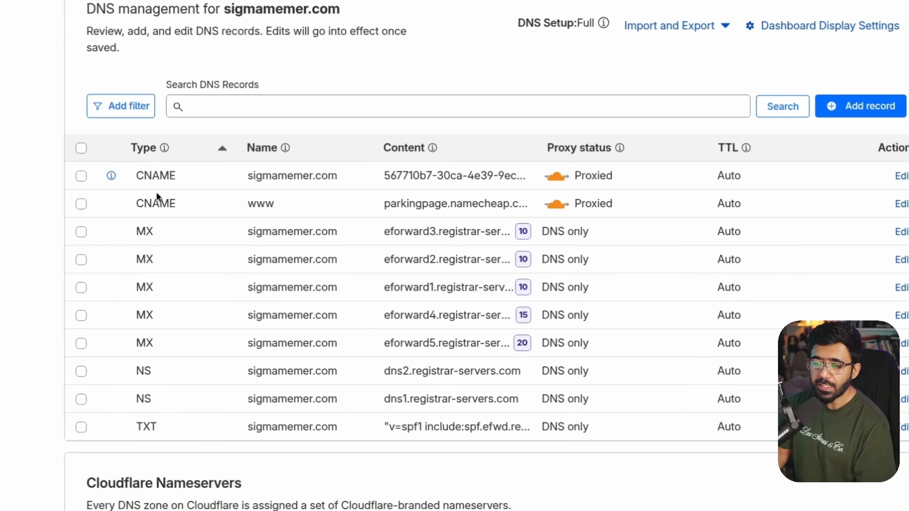
{"action": "double_click", "coordinate": [152, 179]}
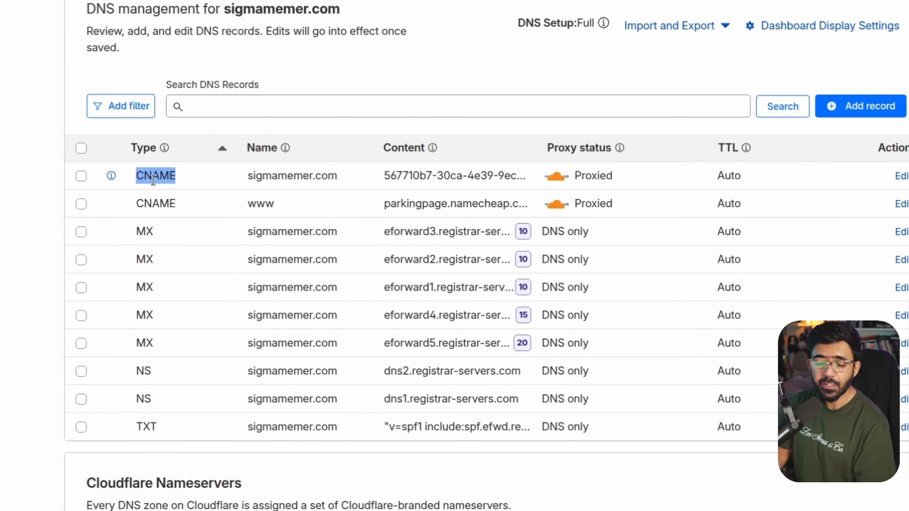
{"action": "double_click", "coordinate": [288, 176]}
{"action": "left_click_drag", "start_coordinate": [289, 176], "coordinate": [409, 188]}
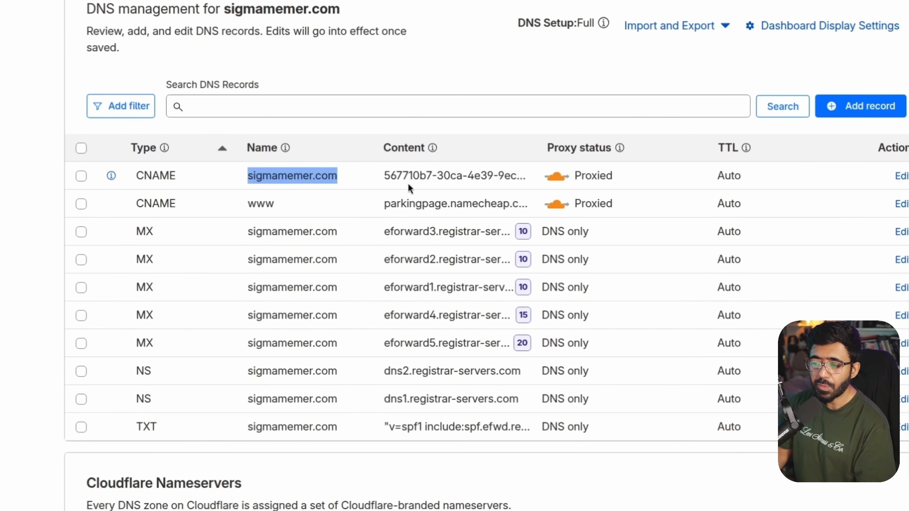
{"action": "triple_click", "coordinate": [445, 176]}
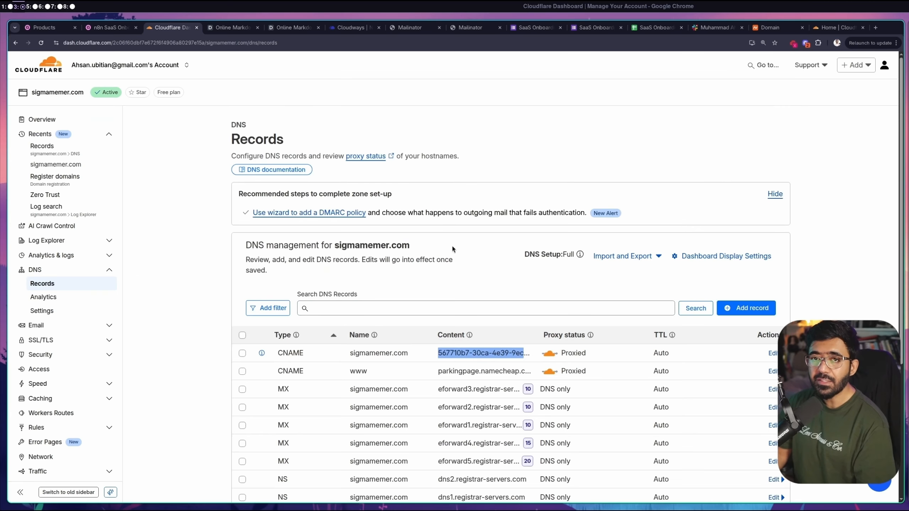
{"action": "key", "text": "super+5"}
{"action": "scroll", "coordinate": [357, 261], "scroll_direction": "up", "scroll_amount": 10}
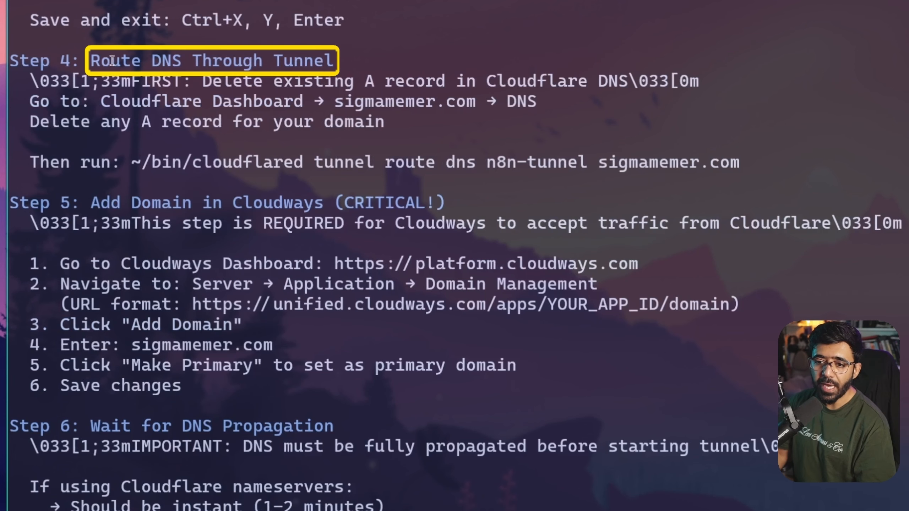
Read the guide's Route DNS Through Tunnel and Add Domain in Cloudways steps, noting Domain Management
{"action": "left_click_drag", "start_coordinate": [63, 46], "coordinate": [225, 46]}
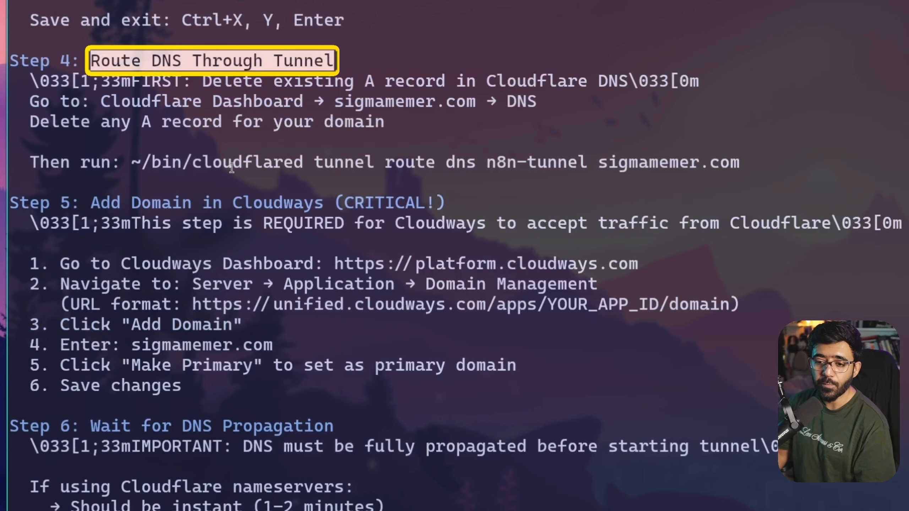
{"action": "scroll", "coordinate": [232, 168], "scroll_direction": "down", "scroll_amount": 2}
{"action": "left_click_drag", "start_coordinate": [95, 101], "coordinate": [308, 102]}
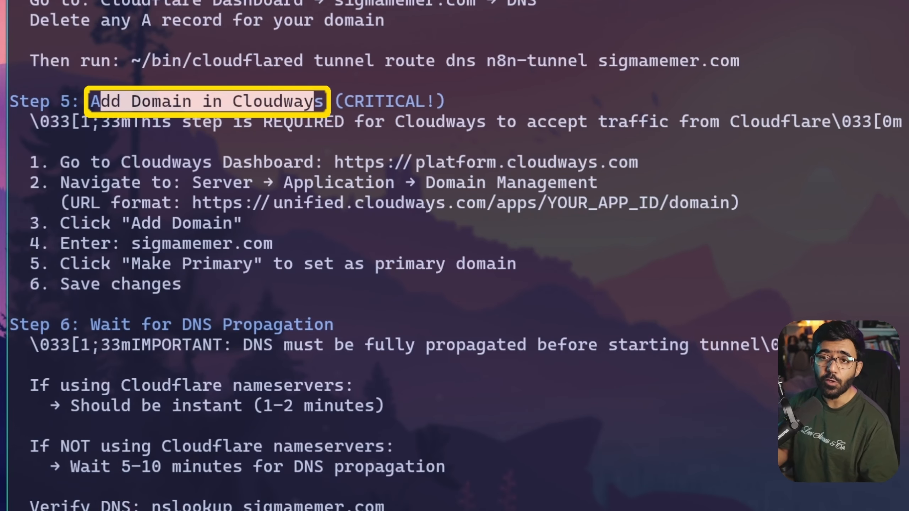
{"action": "scroll", "coordinate": [489, 159], "scroll_direction": "down", "scroll_amount": 3}
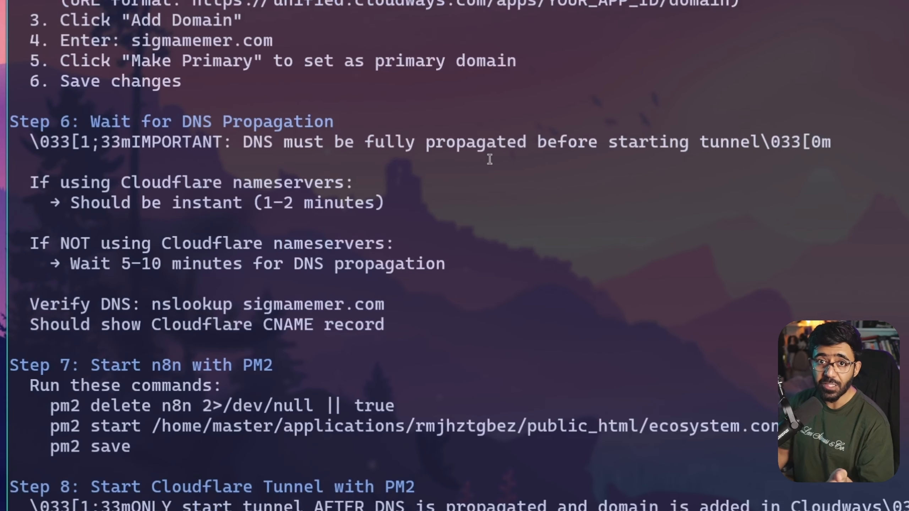
{"action": "scroll", "coordinate": [494, 168], "scroll_direction": "up", "scroll_amount": 5}
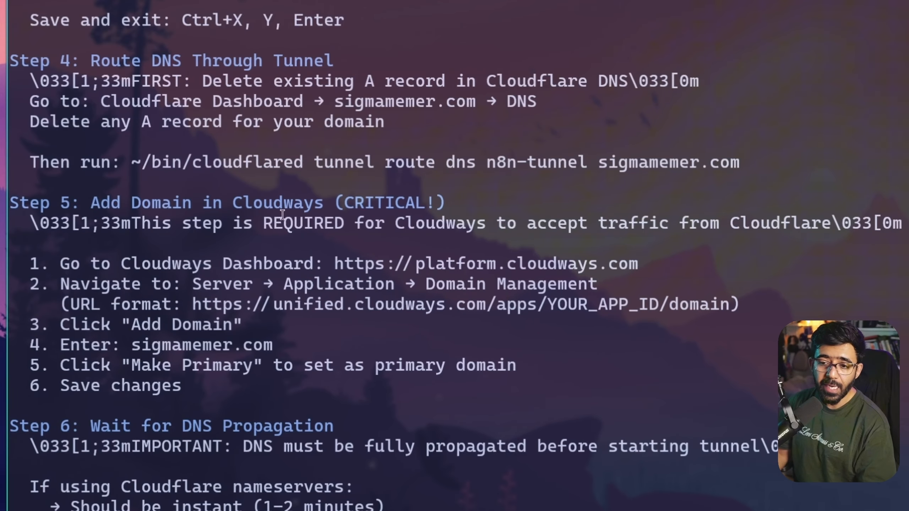
{"action": "scroll", "coordinate": [283, 214], "scroll_direction": "down", "scroll_amount": 3}
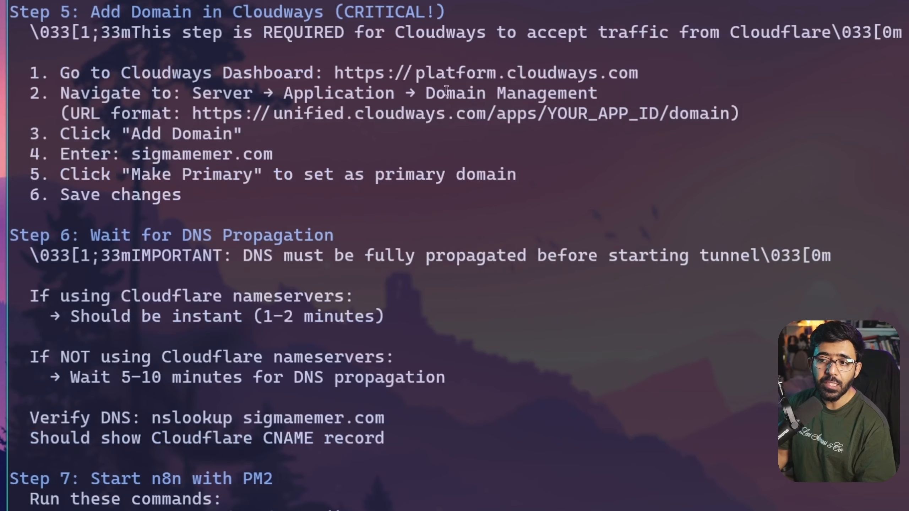
{"action": "left_click_drag", "start_coordinate": [424, 92], "coordinate": [628, 91]}
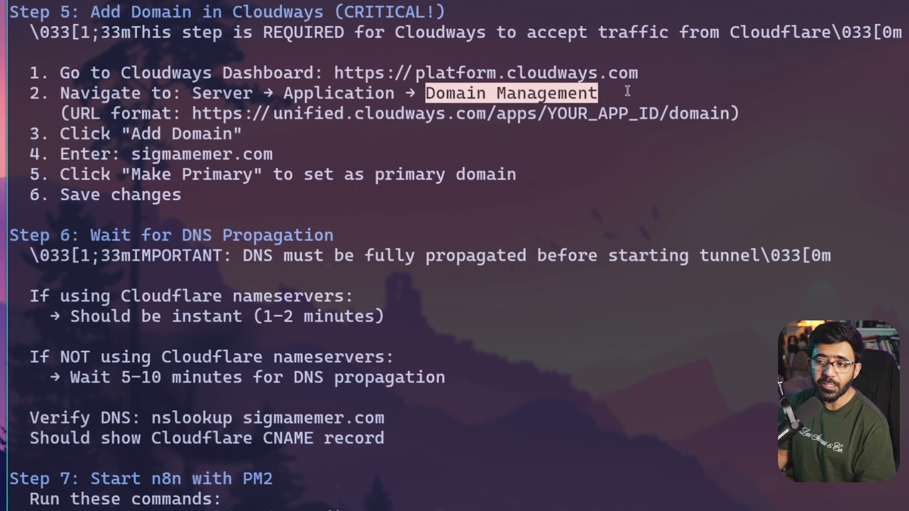
{"action": "left_click_drag", "start_coordinate": [133, 134], "coordinate": [233, 135]}
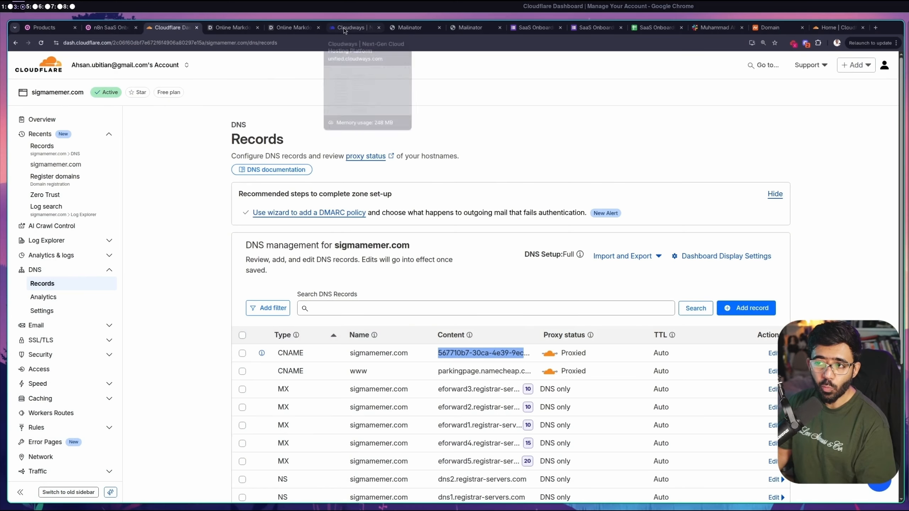
Add sigmamemer.com as a new domain in the application's Domain Management
{"action": "left_click", "coordinate": [345, 29]}
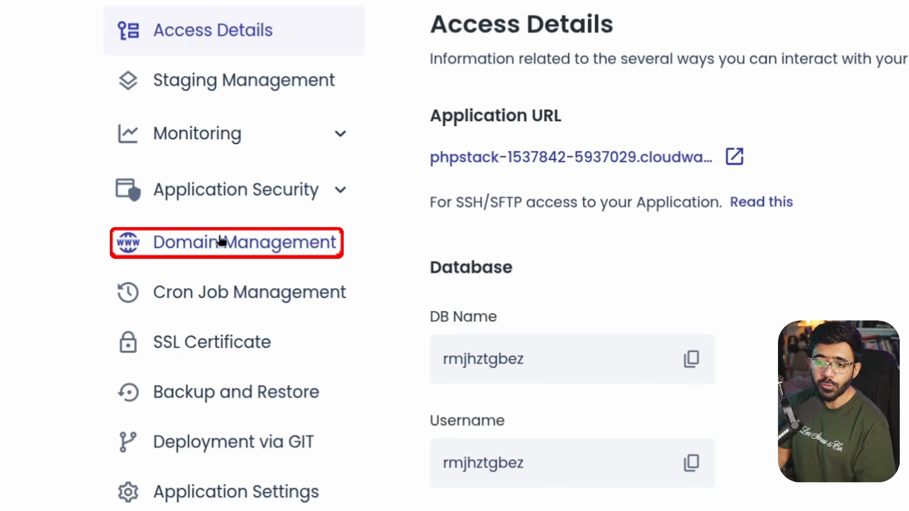
{"action": "left_click", "coordinate": [222, 241]}
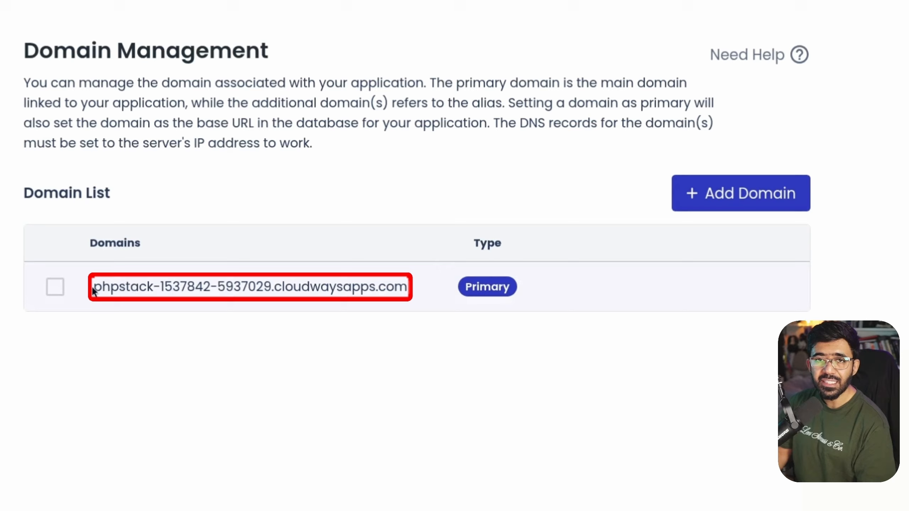
{"action": "left_click_drag", "start_coordinate": [92, 290], "coordinate": [430, 284]}
{"action": "left_click", "coordinate": [692, 194]}
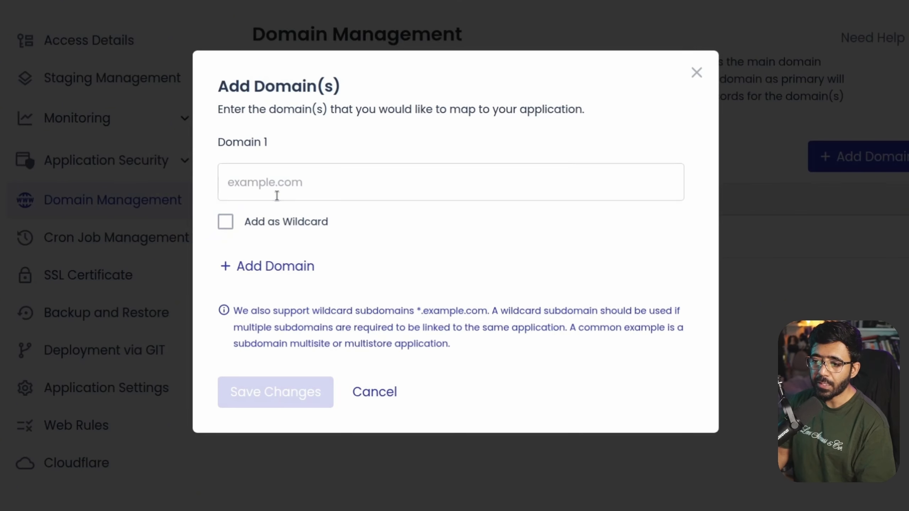
{"action": "left_click", "coordinate": [277, 196]}
{"action": "type", "text": "sigmamemer.com"}
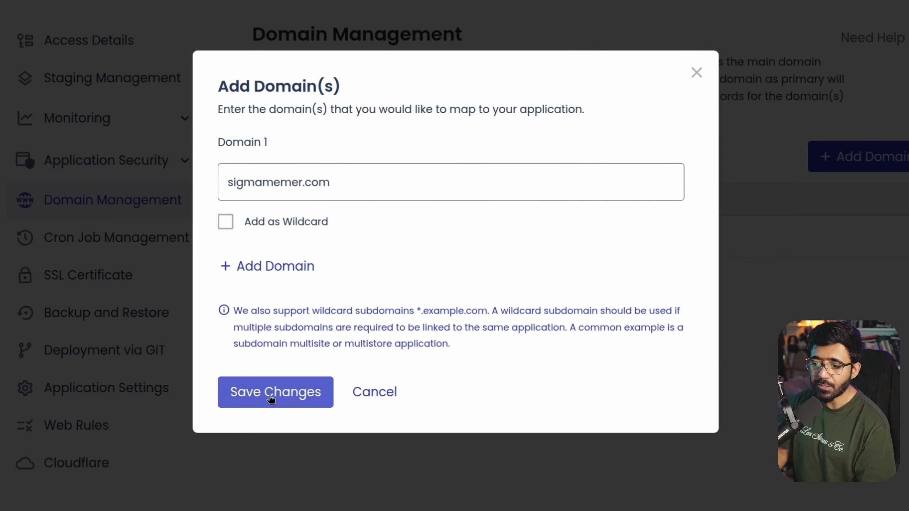
{"action": "left_click", "coordinate": [271, 398]}
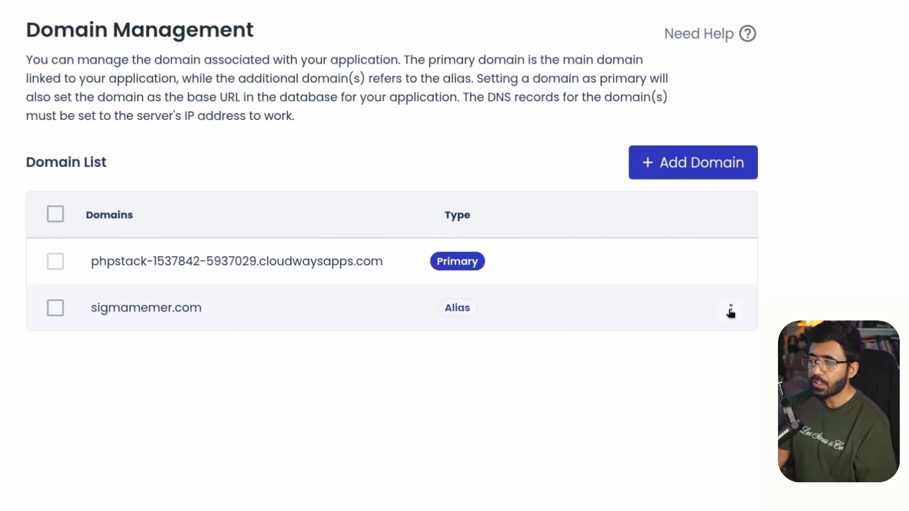
Make sigmamemer.com the primary domain and confirm
{"action": "left_click", "coordinate": [730, 309]}
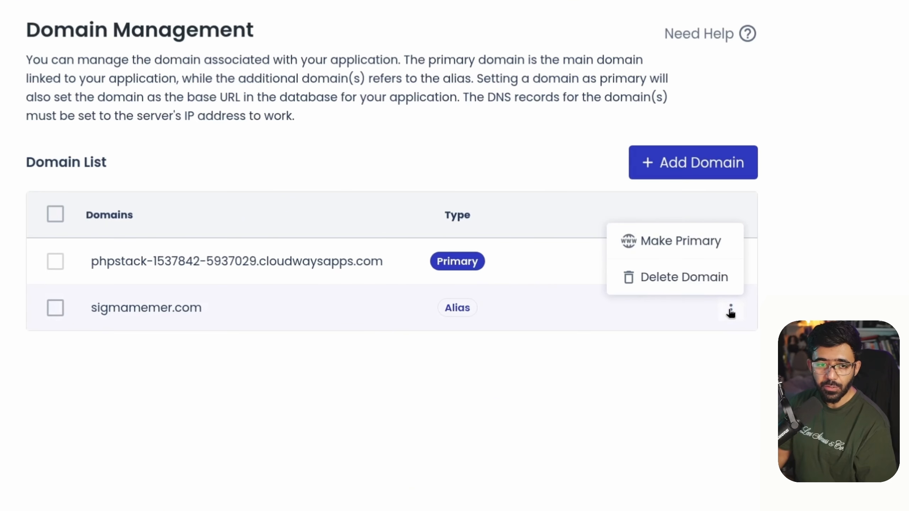
{"action": "left_click", "coordinate": [682, 244]}
{"action": "left_click", "coordinate": [46, 337]}
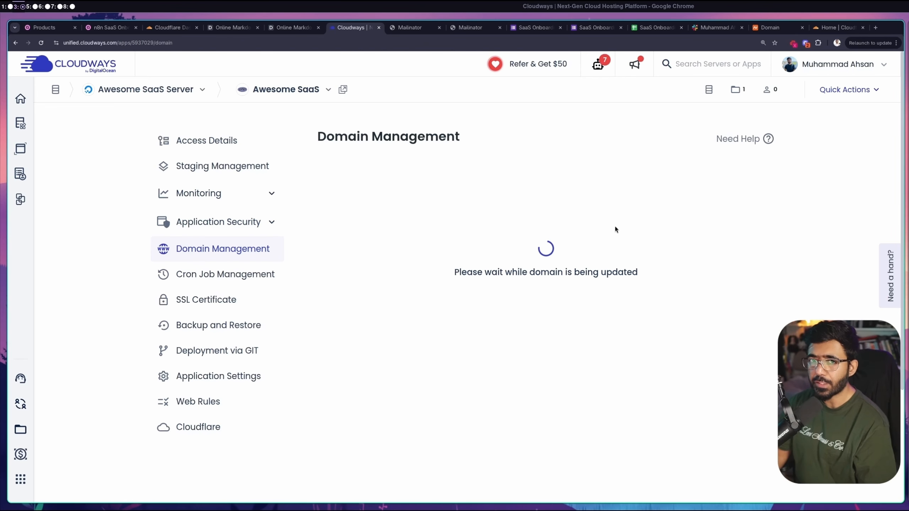
In the guide's Step 7, select and copy the pm2 start …/ecosystem.config.js command
{"action": "key", "text": "super+5"}
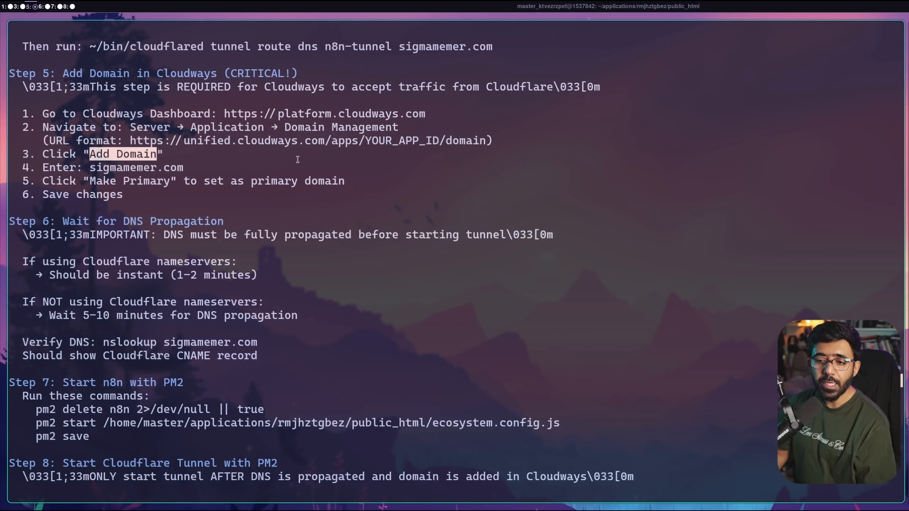
{"action": "scroll", "coordinate": [183, 151], "scroll_direction": "down", "scroll_amount": 2}
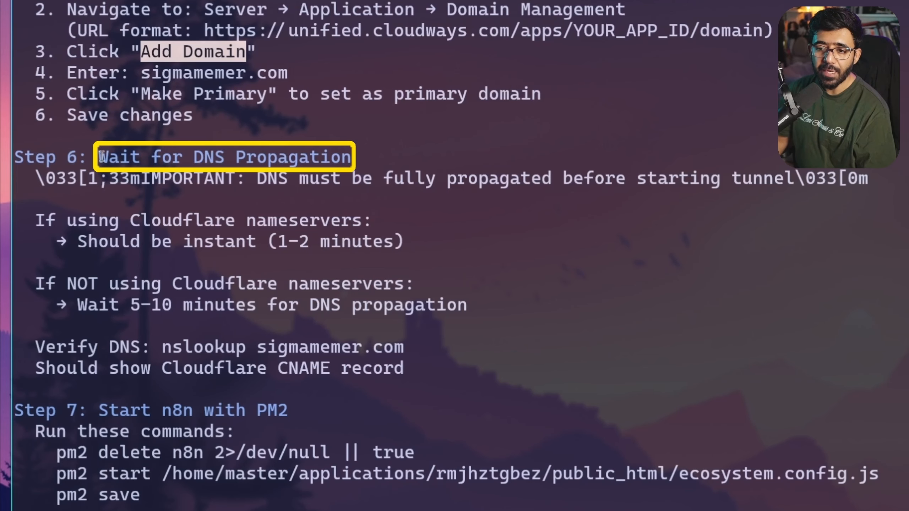
{"action": "left_click_drag", "start_coordinate": [101, 156], "coordinate": [352, 158]}
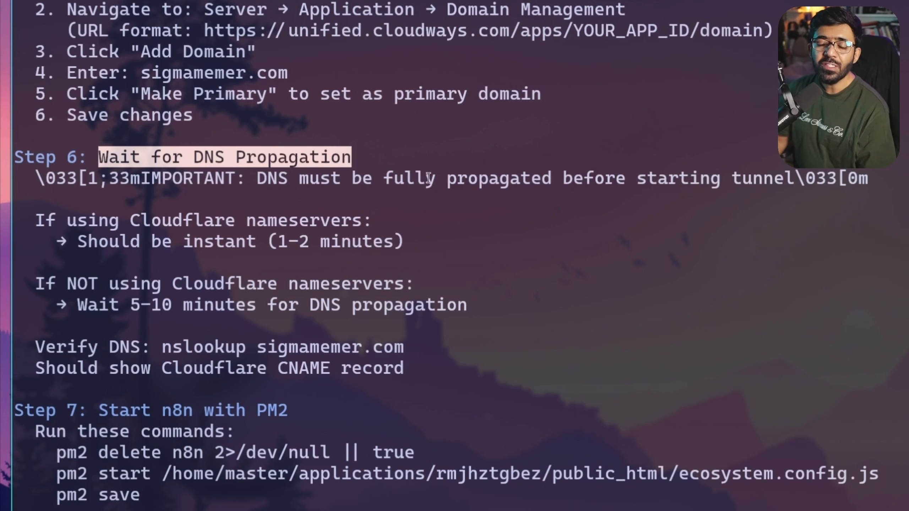
{"action": "scroll", "coordinate": [508, 236], "scroll_direction": "down", "scroll_amount": 3}
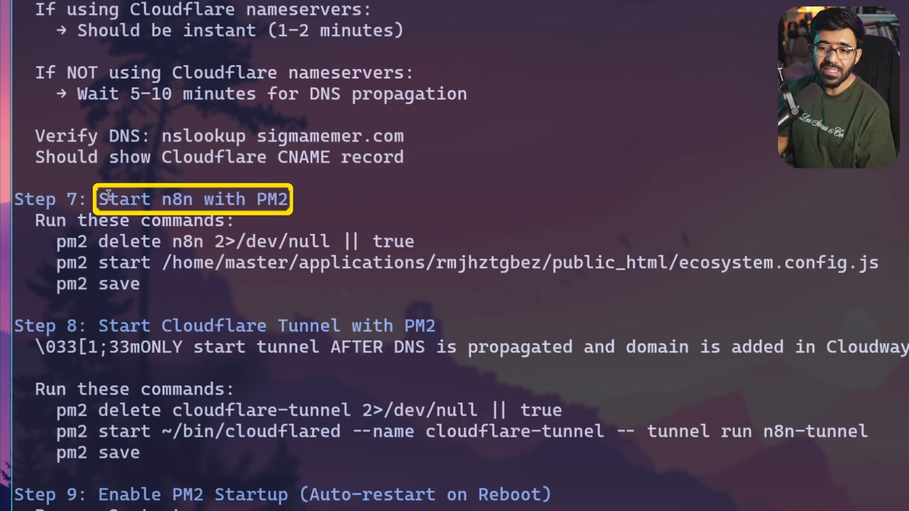
{"action": "left_click_drag", "start_coordinate": [100, 198], "coordinate": [298, 200]}
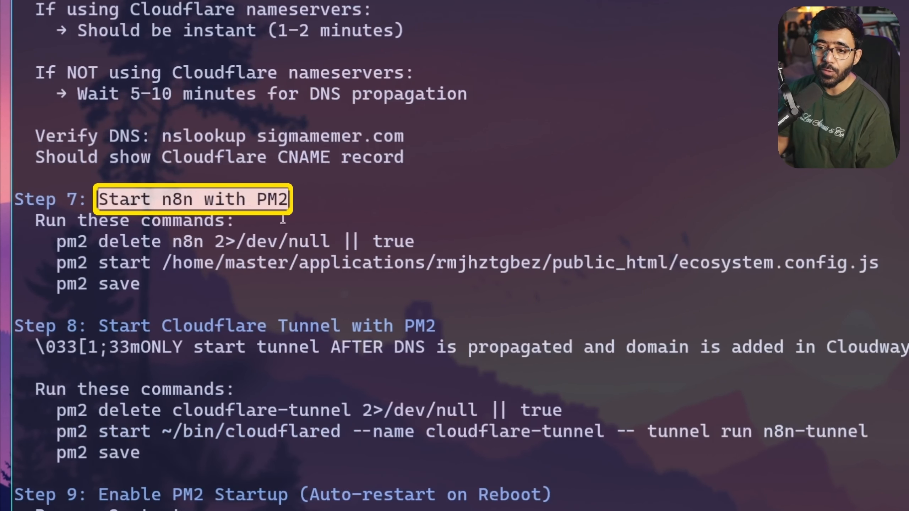
{"action": "left_click_drag", "start_coordinate": [57, 241], "coordinate": [424, 237]}
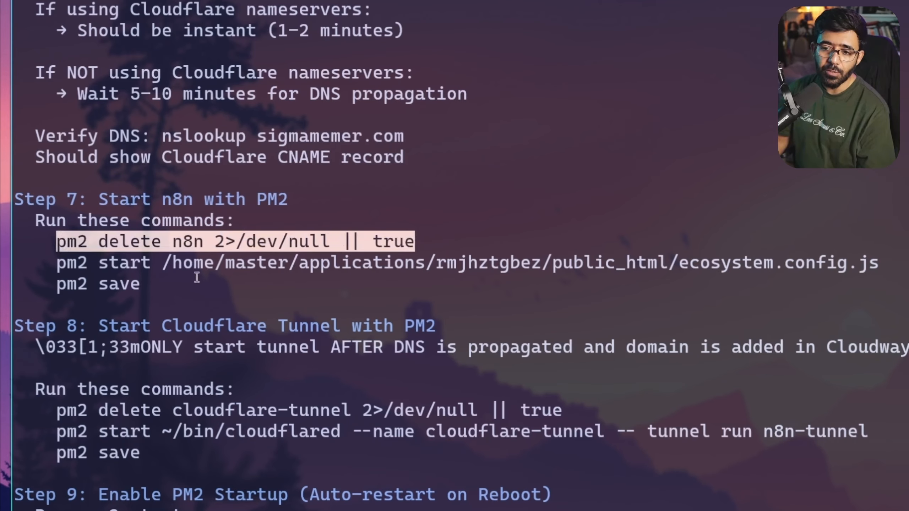
{"action": "left_click_drag", "start_coordinate": [54, 263], "coordinate": [895, 272]}
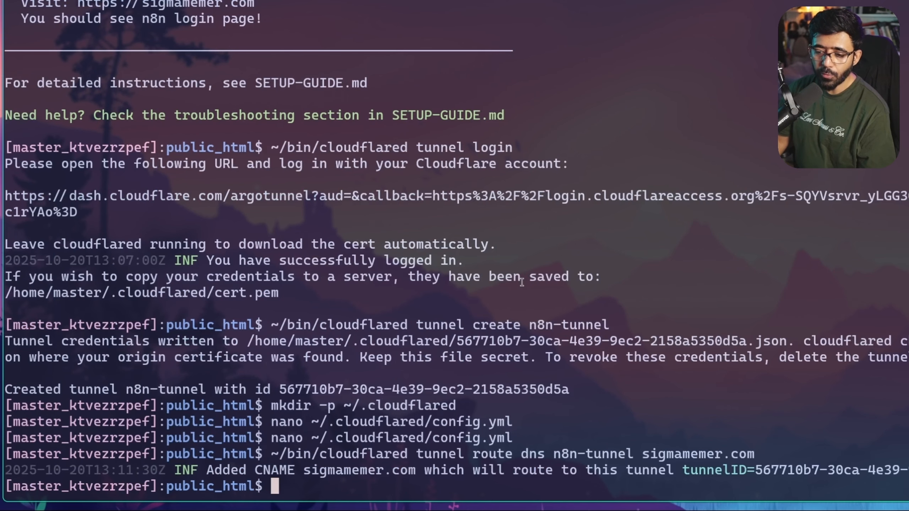
Run the pasted pm2 start ecosystem.config.js command so n8n appears in PM2's process table
{"action": "type", "text": "pm2 start /home/master/applications/rmjhztgbez/public_html/ecosystem.config.js"}
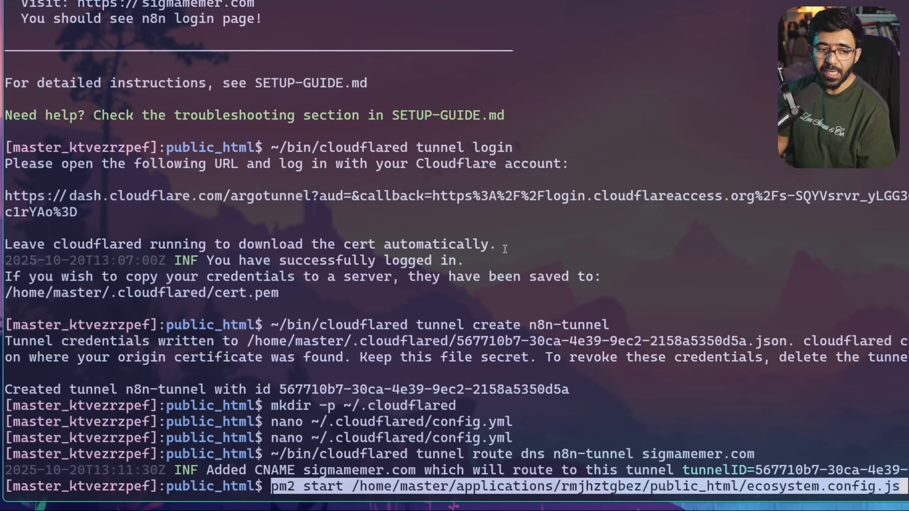
{"action": "key", "text": "Return"}
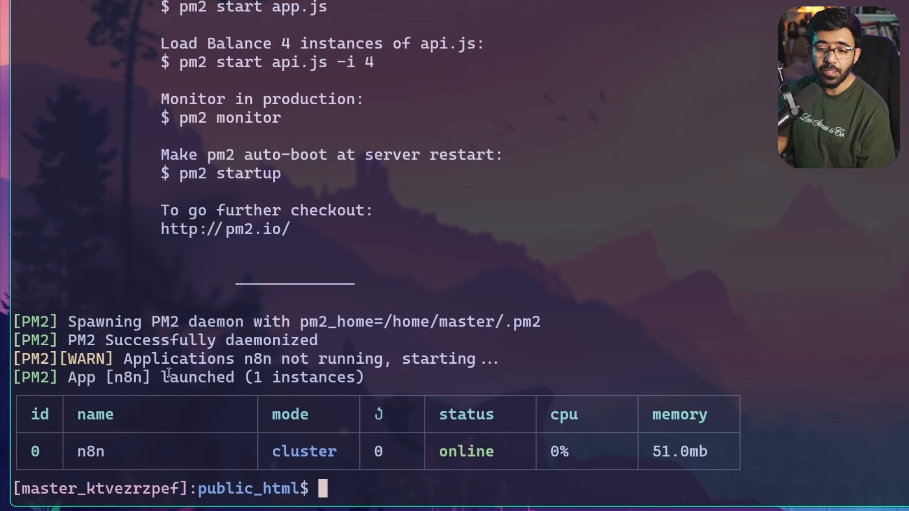
{"action": "left_click_drag", "start_coordinate": [79, 449], "coordinate": [175, 446]}
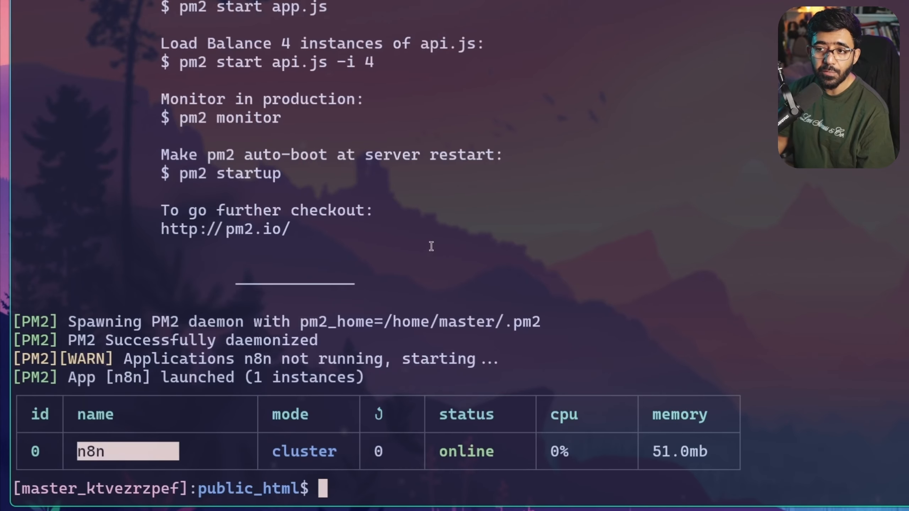
{"action": "left_click", "coordinate": [561, 165]}
Stream n8n's live output with pm2 logs, then stop it and clear the prompt
{"action": "type", "text": "pm2 logs"}
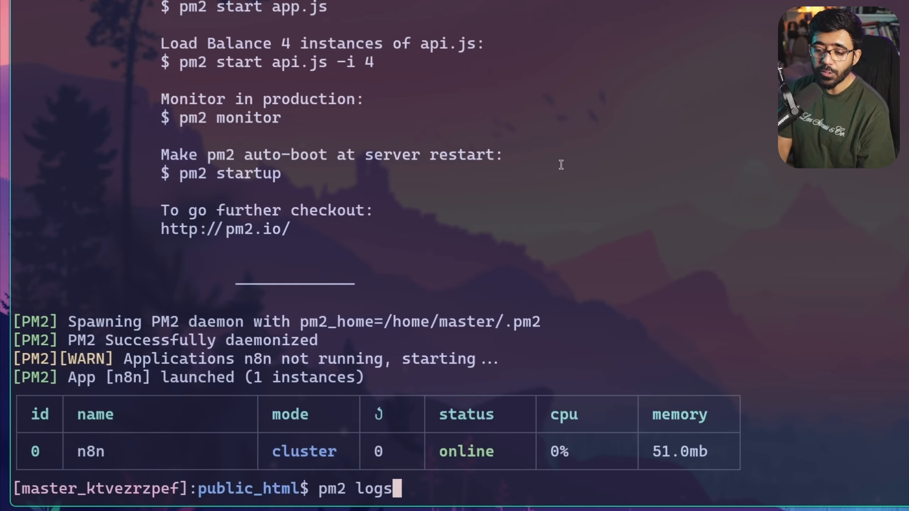
{"action": "key", "text": "Return"}
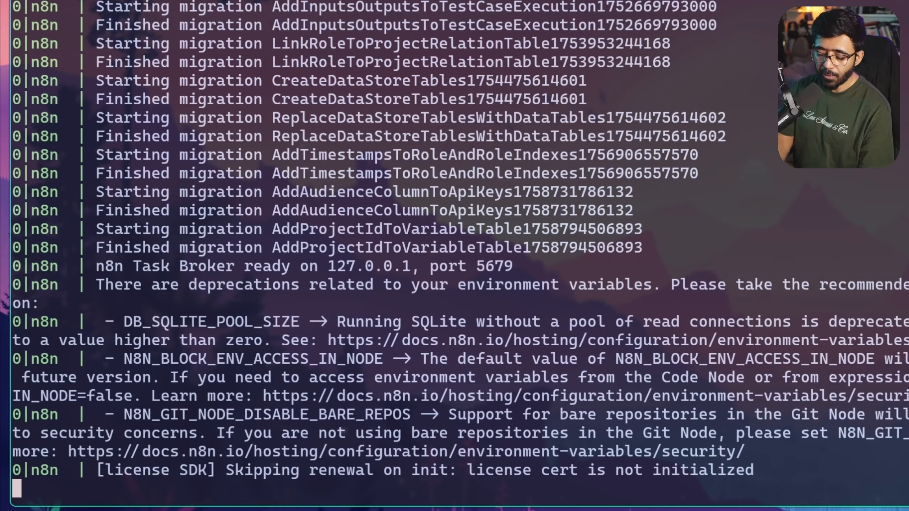
{"action": "key", "text": "ctrl+c"}
{"action": "type", "text": "pm2 logs"}
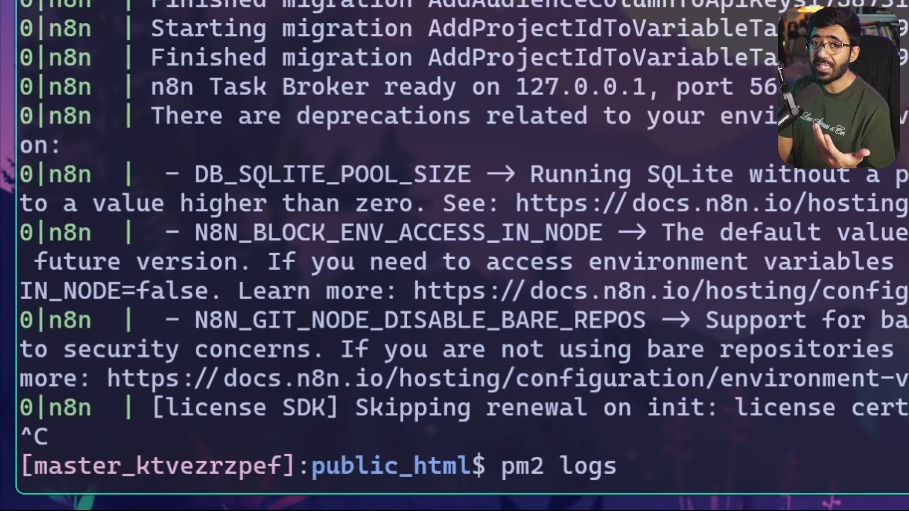
{"action": "key", "text": "BackSpace"}
{"action": "key", "text": "BackSpace"}
{"action": "key", "text": "BackSpace"}
{"action": "key", "text": "BackSpace"}
{"action": "key", "text": "BackSpace"}
{"action": "key", "text": "BackSpace"}
{"action": "key", "text": "BackSpace"}
{"action": "key", "text": "BackSpace"}
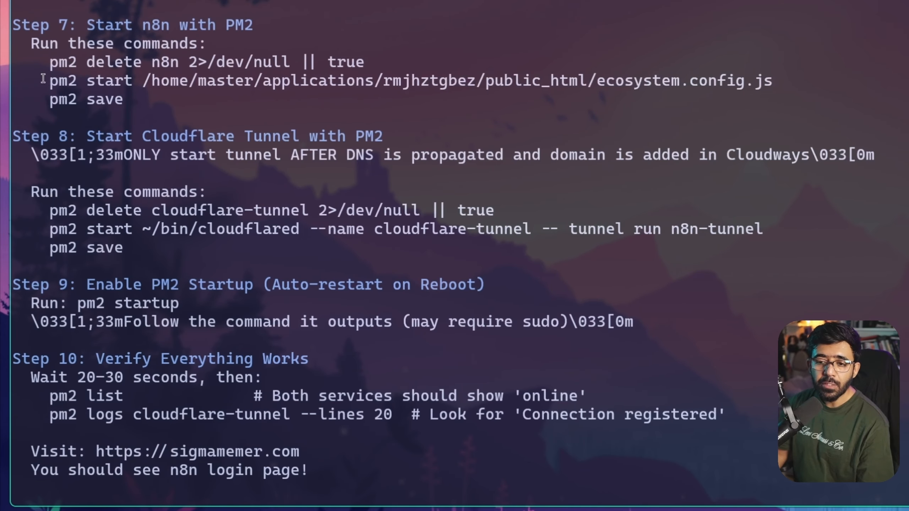
Review Step 8's commands and copy the pm2 start cloudflared line for the tunnel
{"action": "left_click_drag", "start_coordinate": [43, 78], "coordinate": [773, 81]}
{"action": "left_click_drag", "start_coordinate": [51, 98], "coordinate": [134, 99]}
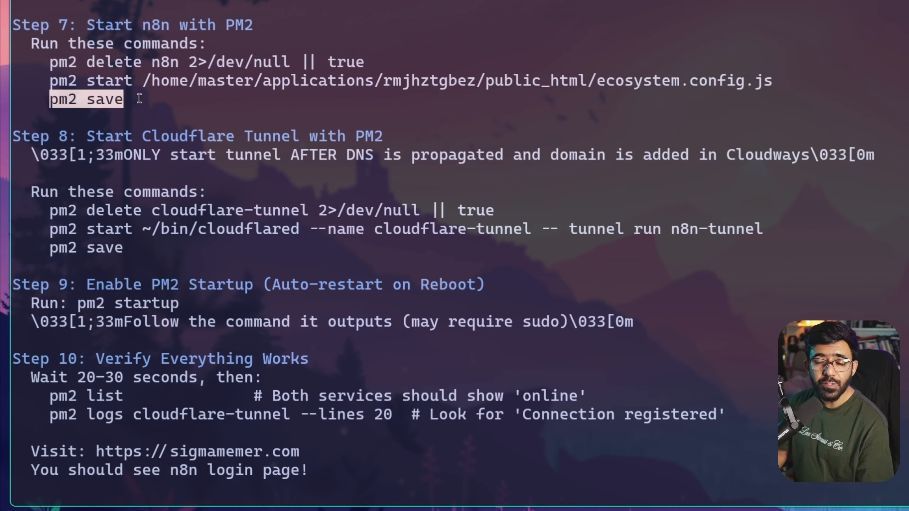
{"action": "left_click_drag", "start_coordinate": [87, 136], "coordinate": [383, 133]}
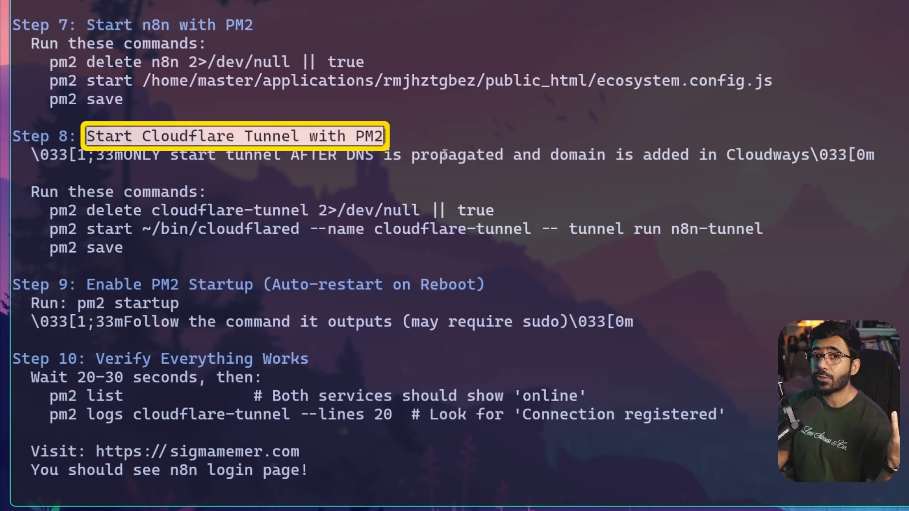
{"action": "left_click", "coordinate": [46, 211]}
{"action": "left_click_drag", "start_coordinate": [47, 211], "coordinate": [512, 208]}
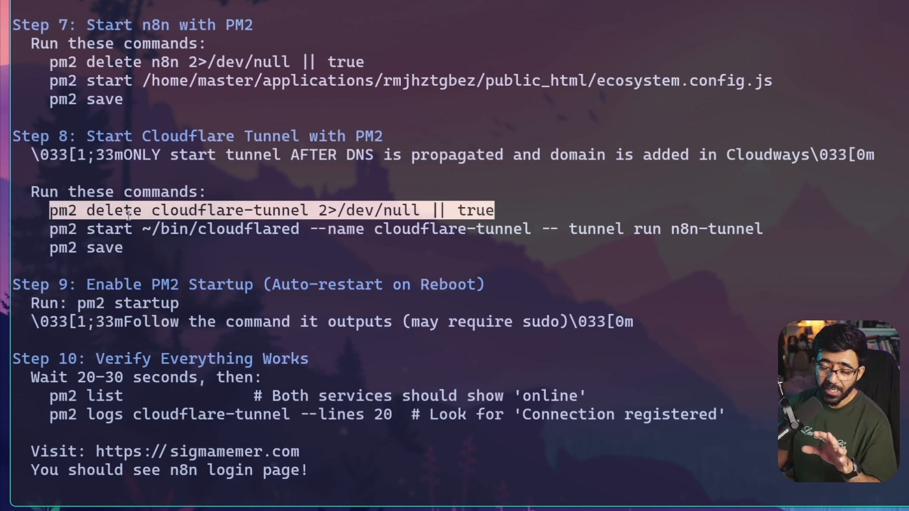
{"action": "left_click_drag", "start_coordinate": [43, 228], "coordinate": [768, 226]}
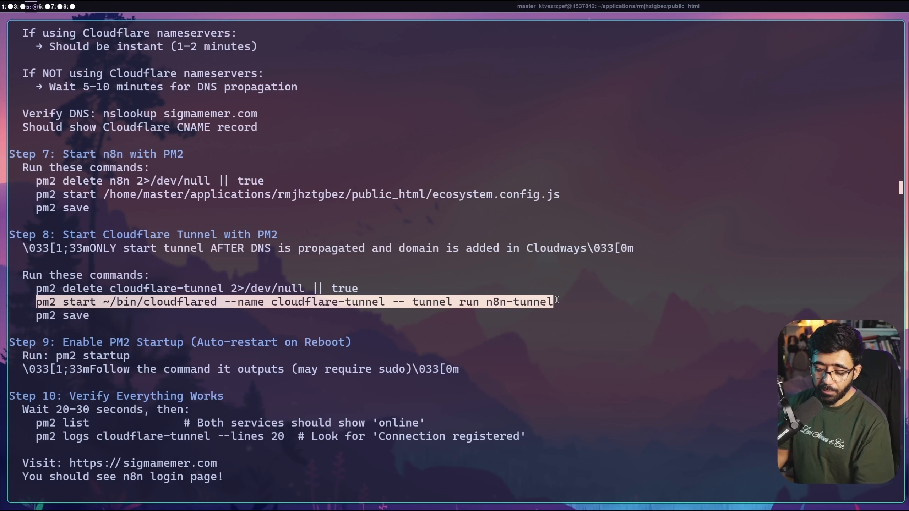
Confirm sigmamemer.com is the primary domain in Cloudways, then paste the tunnel start command
{"action": "key", "text": "super+3"}
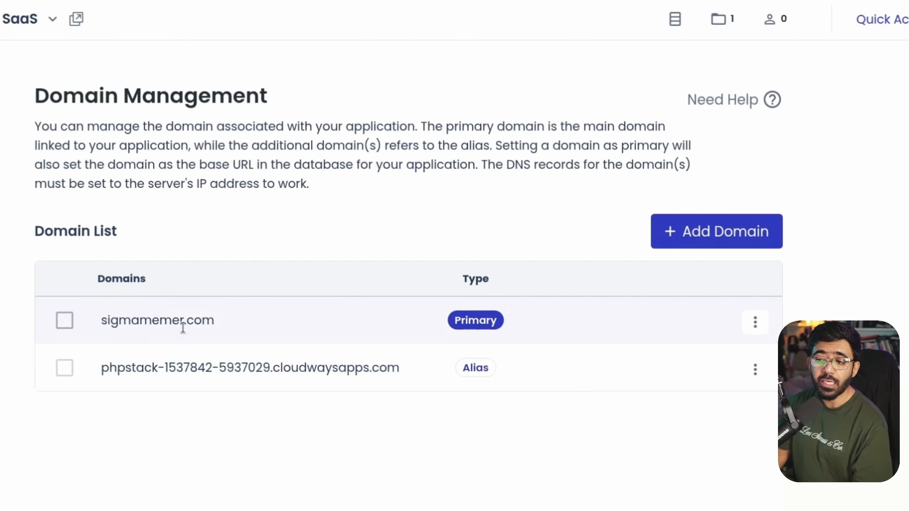
{"action": "key", "text": "super+5"}
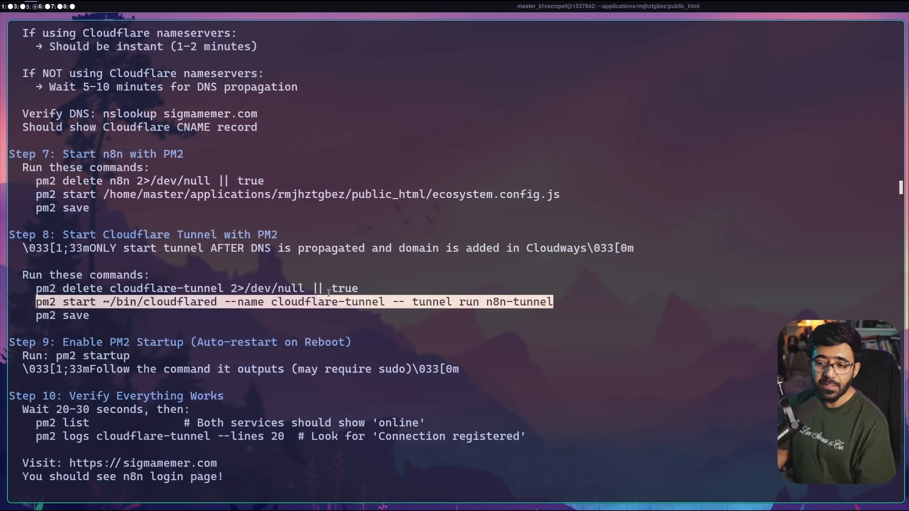
{"action": "key", "text": "super+3"}
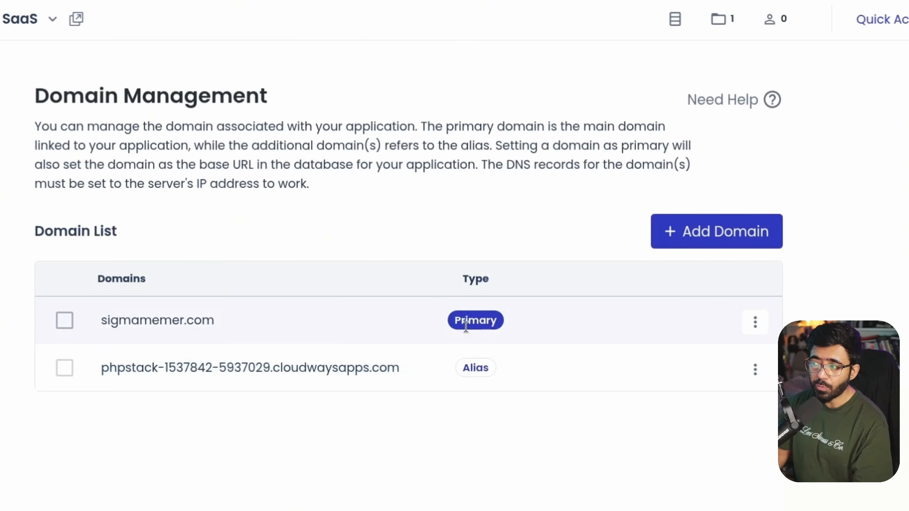
{"action": "key", "text": "super+5"}
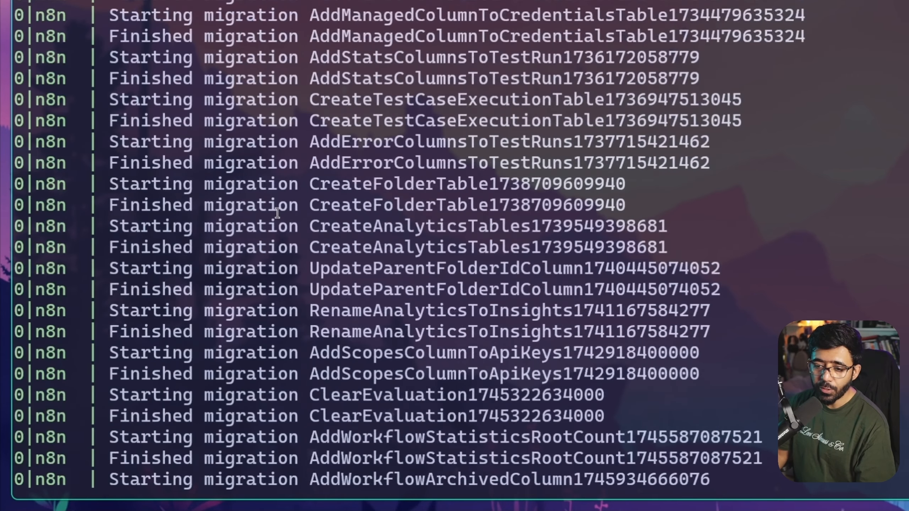
{"action": "key", "text": "ctrl+c"}
{"action": "key", "text": "ctrl+shift+v"}
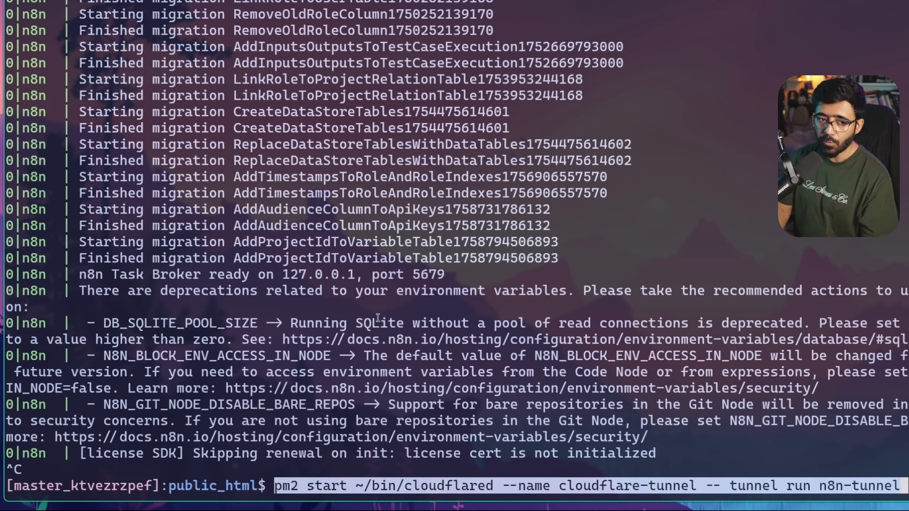
Start cloudflare-tunnel under PM2 and copy the guide's tunnel log command
{"action": "key", "text": "Return"}
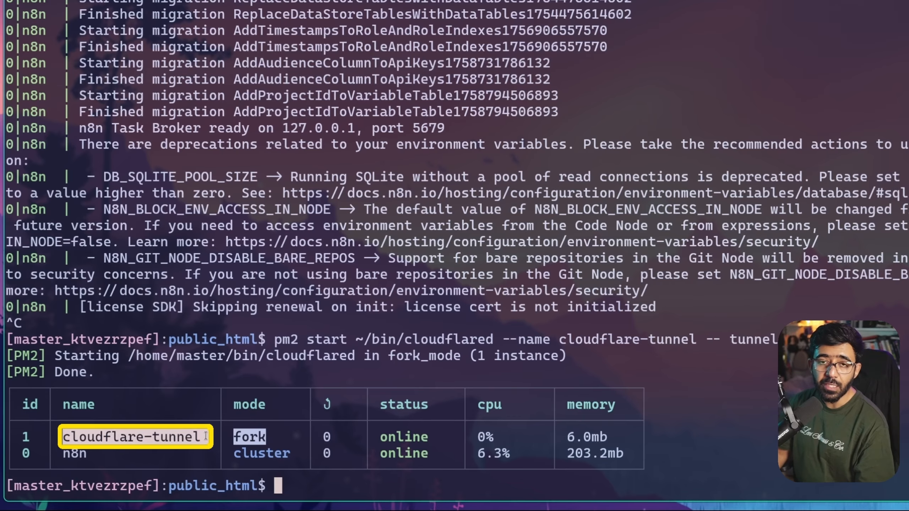
{"action": "scroll", "coordinate": [464, 305], "scroll_direction": "up", "scroll_amount": 20}
{"action": "scroll", "coordinate": [464, 304], "scroll_direction": "down", "scroll_amount": 20}
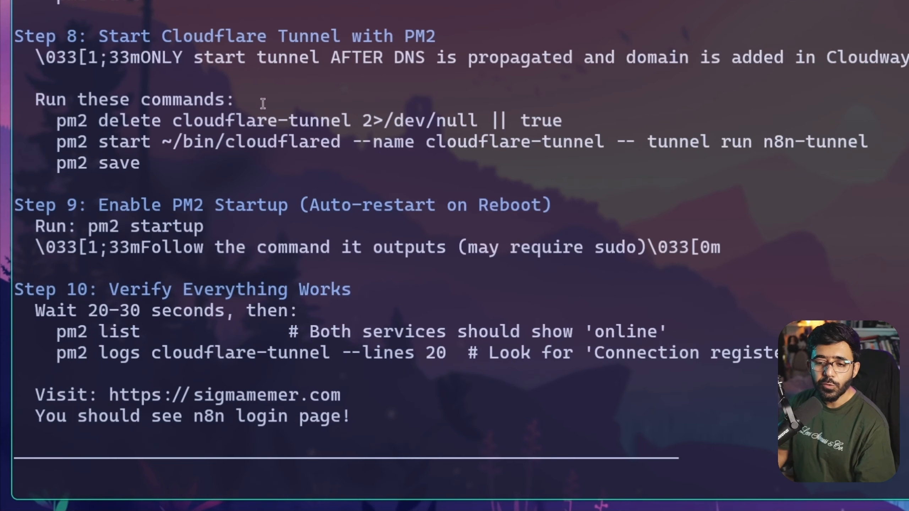
{"action": "left_click_drag", "start_coordinate": [59, 165], "coordinate": [140, 165]}
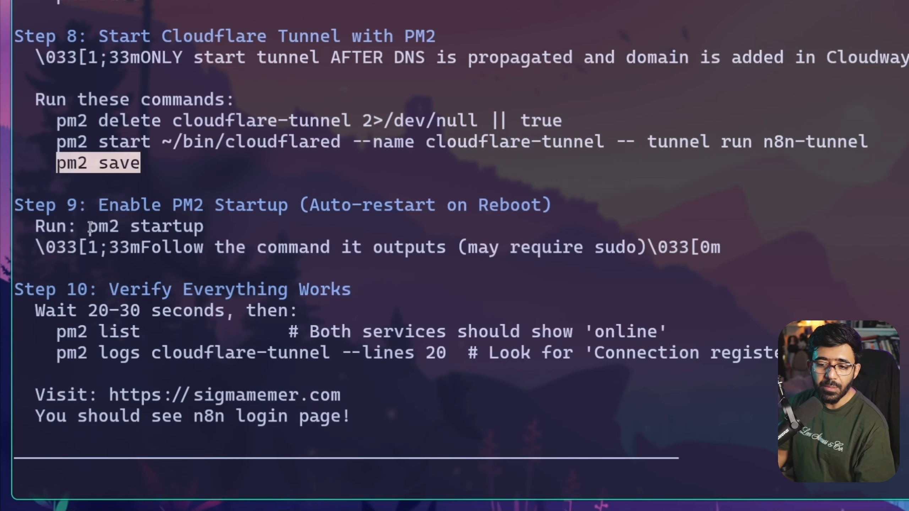
{"action": "left_click_drag", "start_coordinate": [90, 226], "coordinate": [216, 223]}
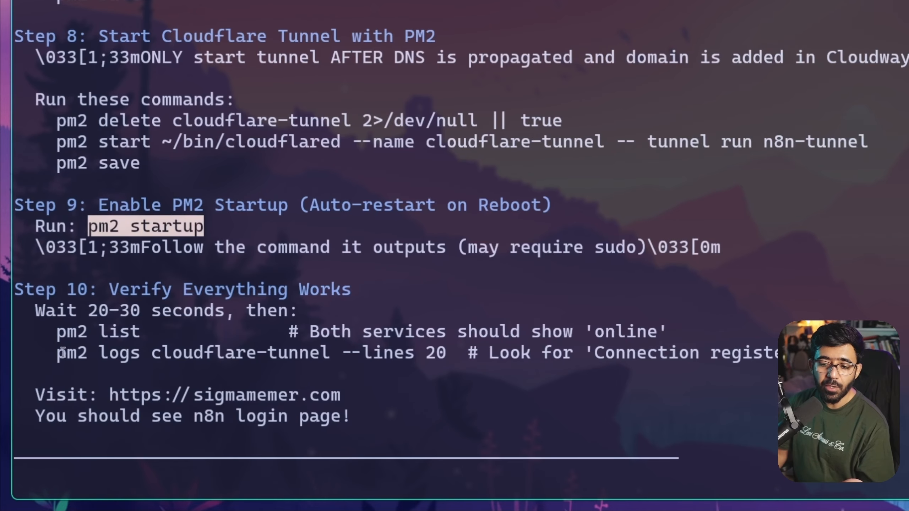
{"action": "left_click_drag", "start_coordinate": [66, 353], "coordinate": [447, 349]}
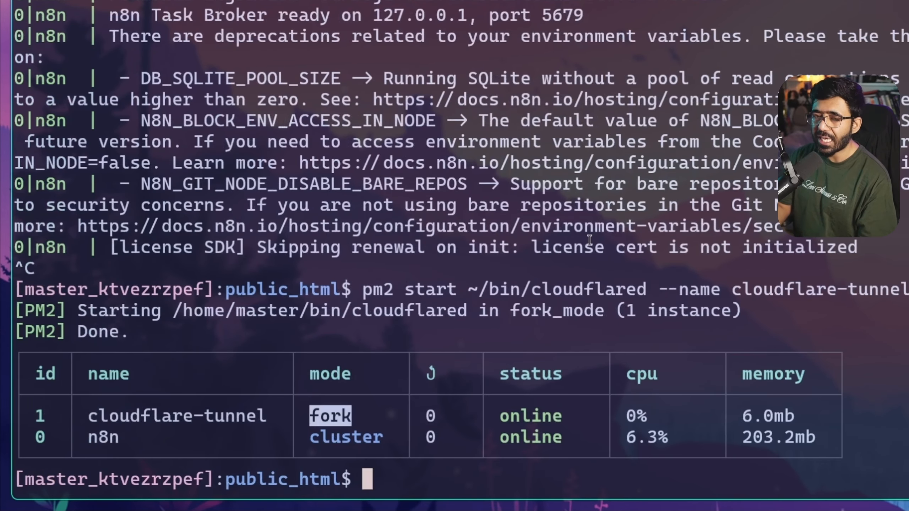
Run pm2 logs cloudflare-tunnel --lines 20 and confirm registered QUIC connections for sigmamemer.com
{"action": "key", "text": "ctrl+shift+v"}
{"action": "key", "text": "Return"}
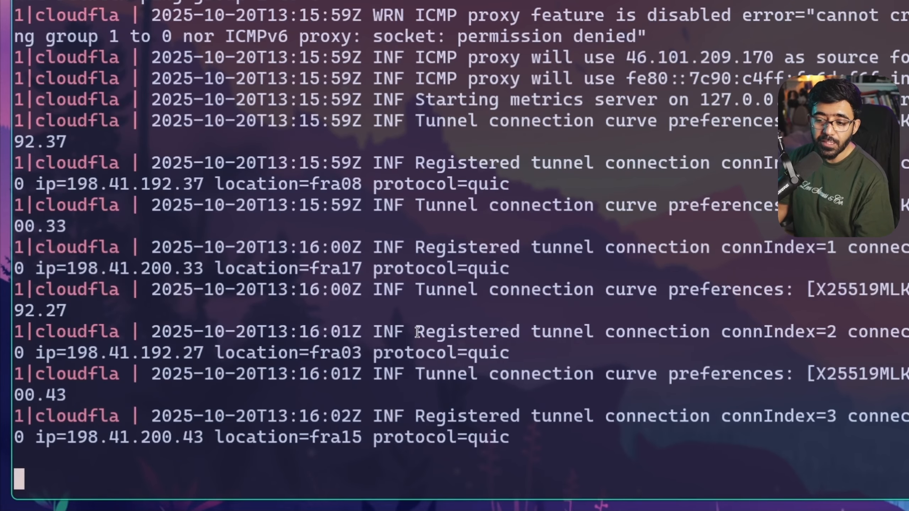
{"action": "left_click_drag", "start_coordinate": [414, 331], "coordinate": [816, 331]}
{"action": "left_click_drag", "start_coordinate": [383, 373], "coordinate": [793, 374]}
{"action": "left_click", "coordinate": [740, 377]}
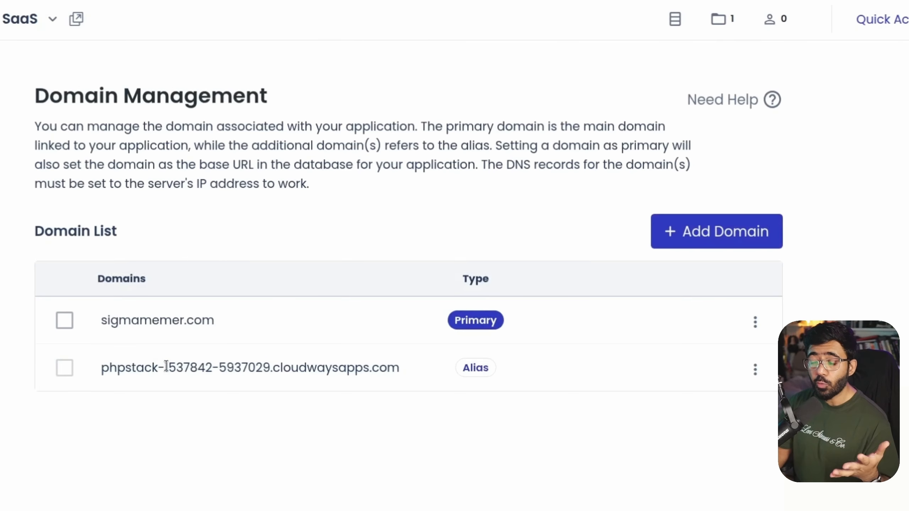
{"action": "left_click_drag", "start_coordinate": [101, 320], "coordinate": [228, 331]}
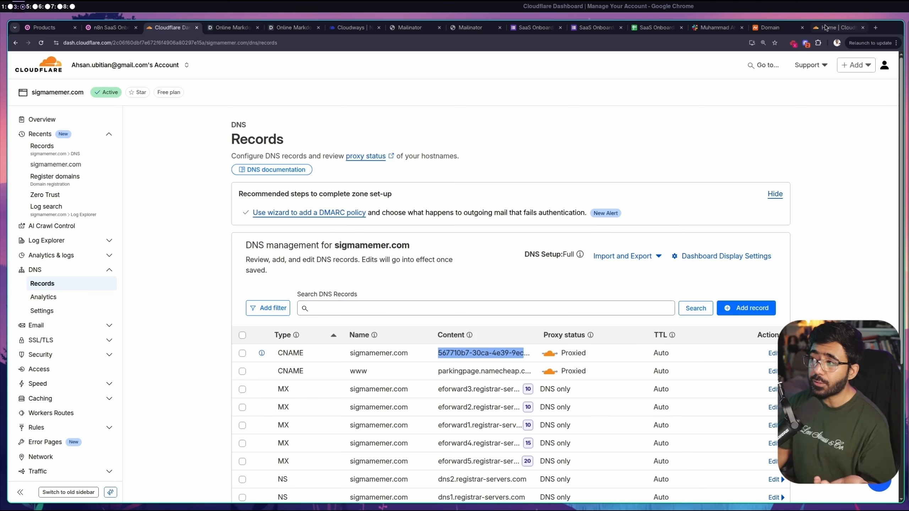
{"action": "left_click", "coordinate": [825, 24]}
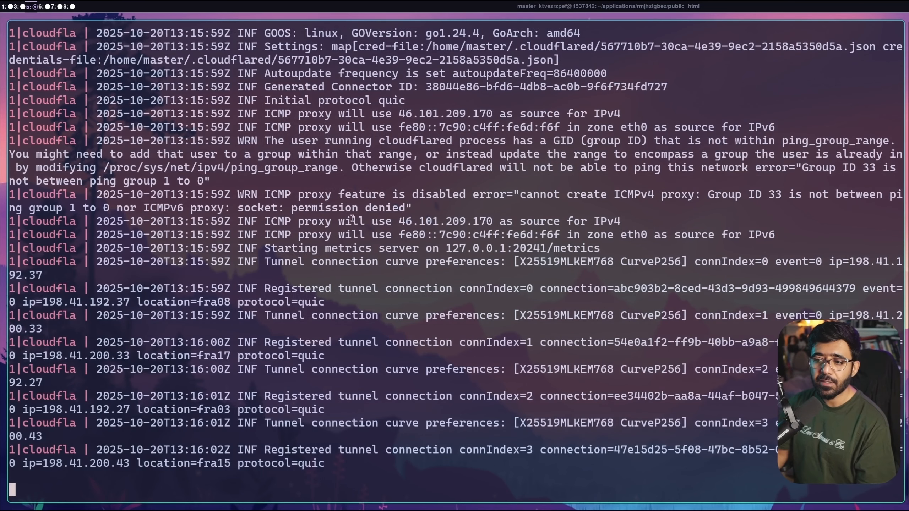
Clear the terminal and save the PM2 process list with pm2 save
{"action": "key", "text": "ctrl+c"}
{"action": "type", "text": "clear"}
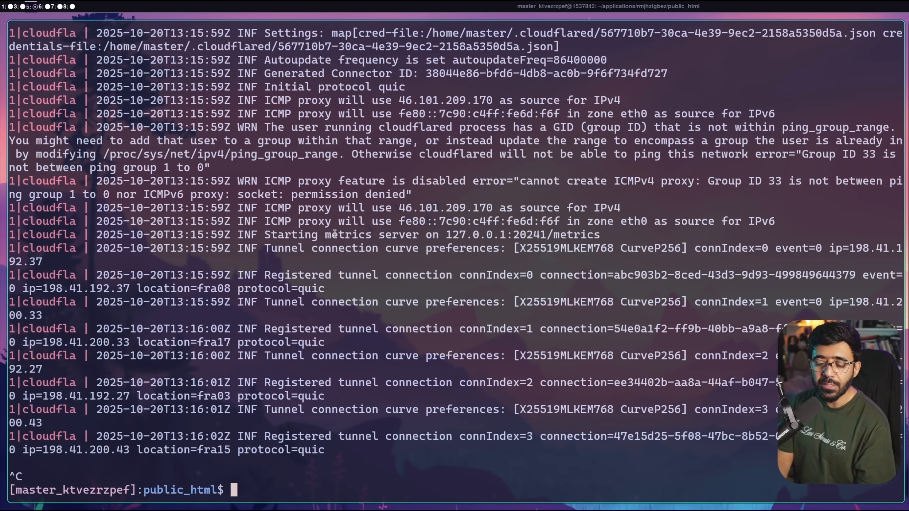
{"action": "key", "text": "Return"}
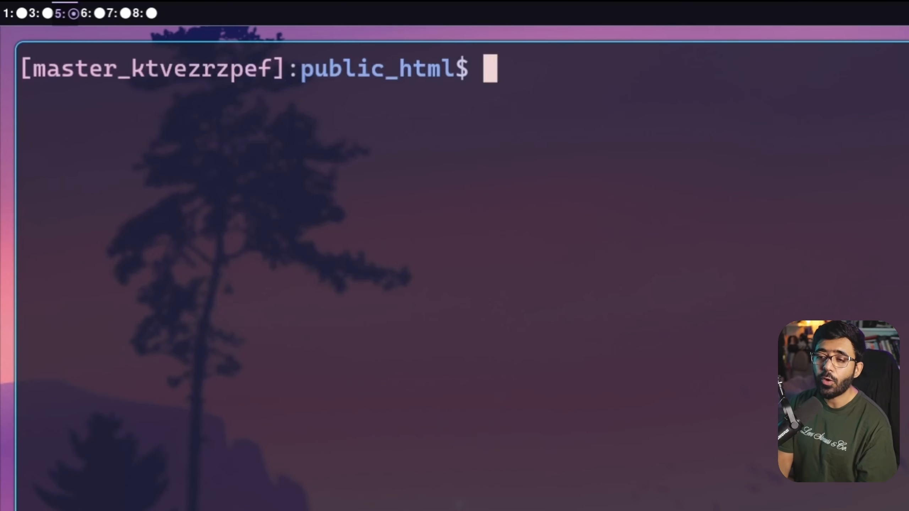
{"action": "type", "text": "pm2 save"}
{"action": "key", "text": "Return"}
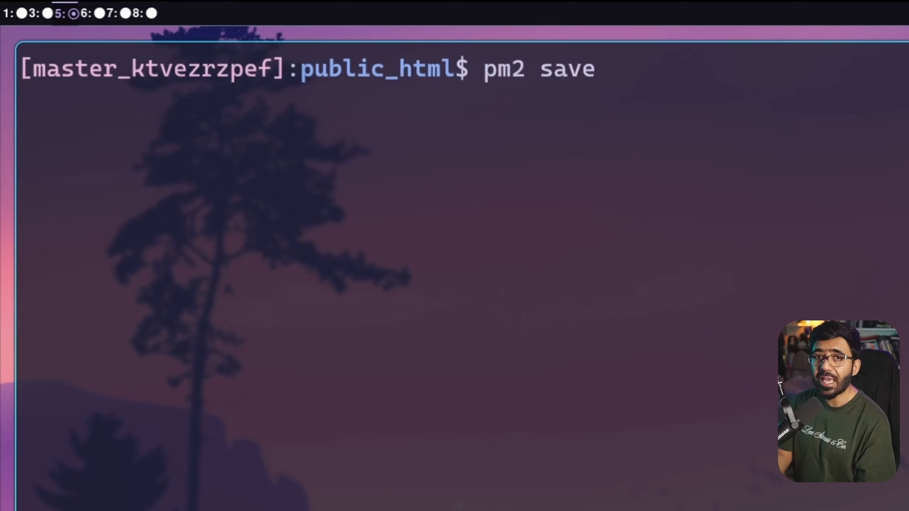
Generate the systemd startup command with pm2 startup and select the printed sudo line
{"action": "type", "text": "pm2 startup"}
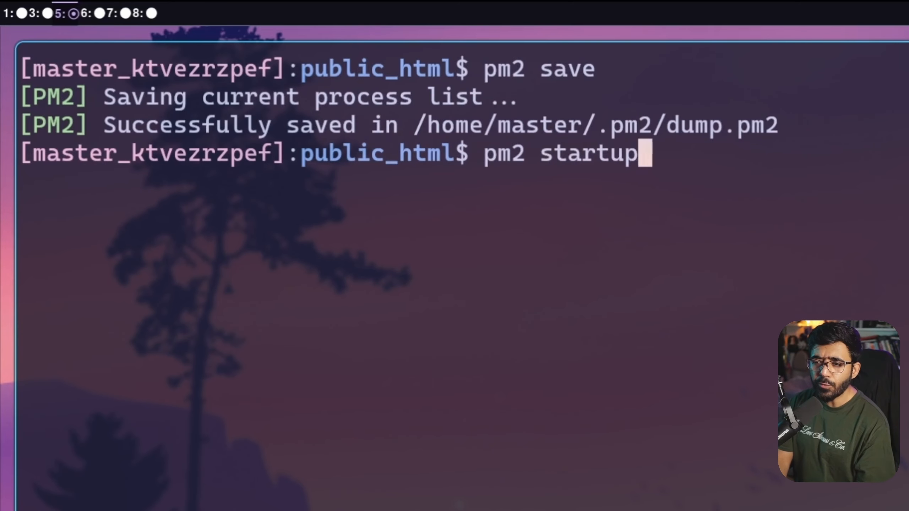
{"action": "key", "text": "Return"}
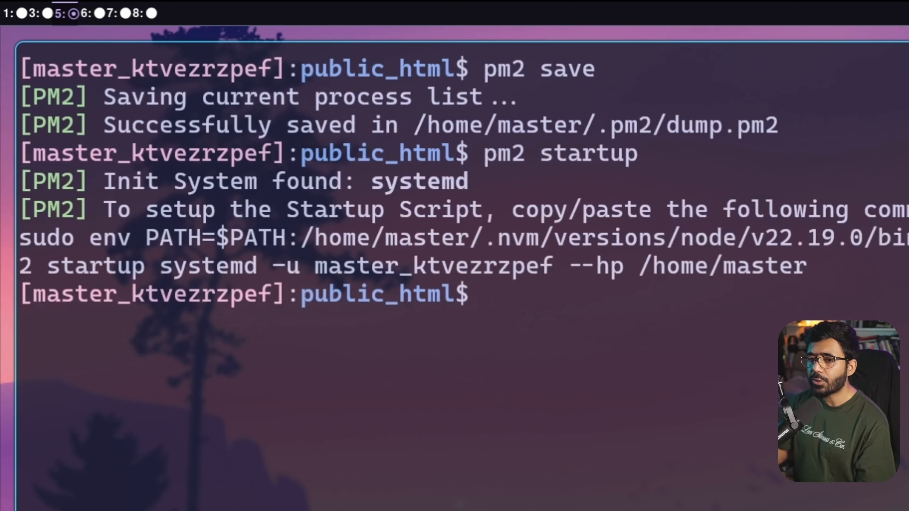
{"action": "double_click", "coordinate": [68, 240]}
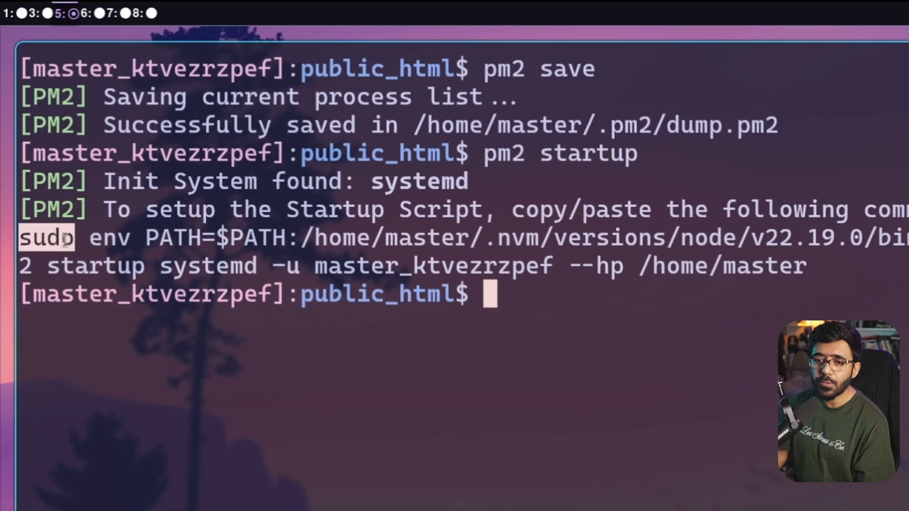
{"action": "left_click_drag", "start_coordinate": [809, 267], "coordinate": [22, 240]}
{"action": "left_click", "coordinate": [593, 418]}
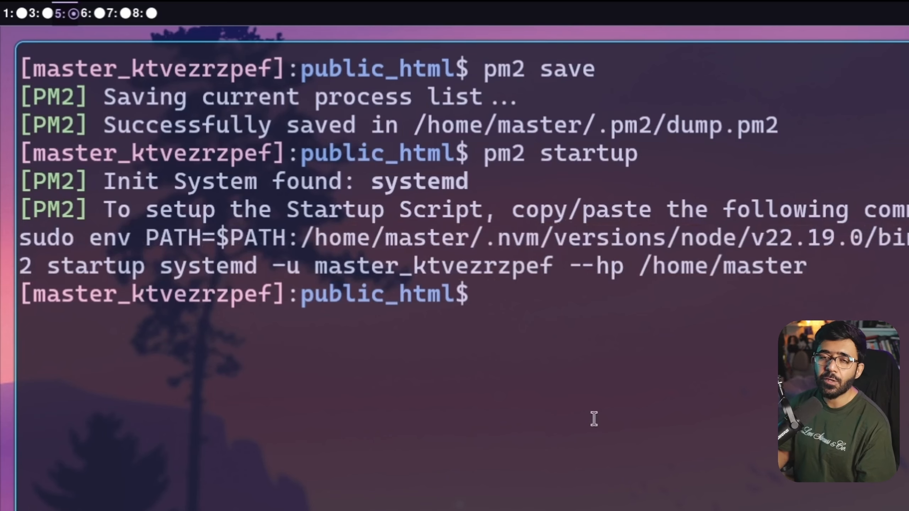
Check the combined pm2 logs, then stop the stream
{"action": "type", "text": "pm2 logs"}
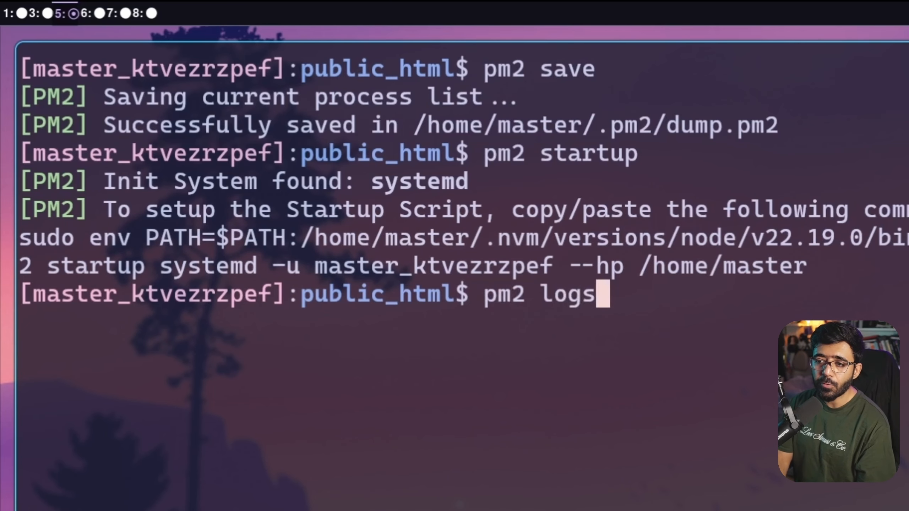
{"action": "key", "text": "Return"}
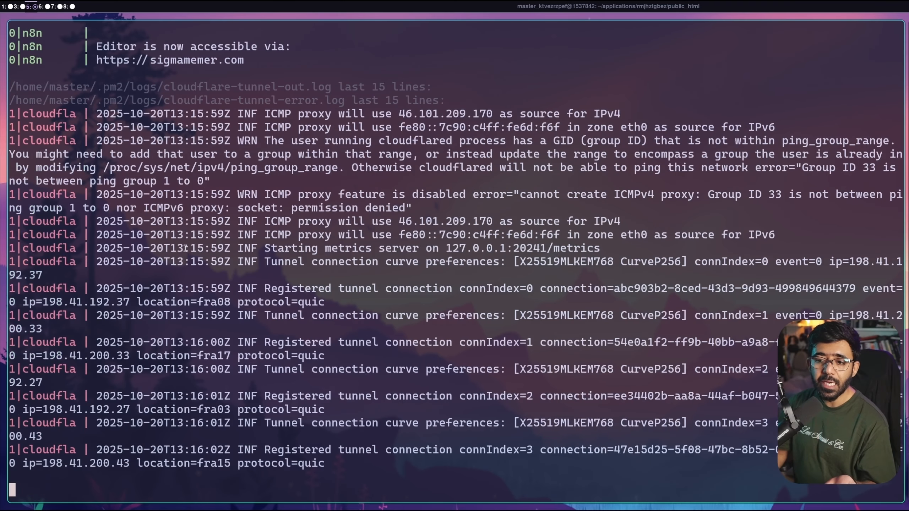
{"action": "key", "text": "ctrl+c"}
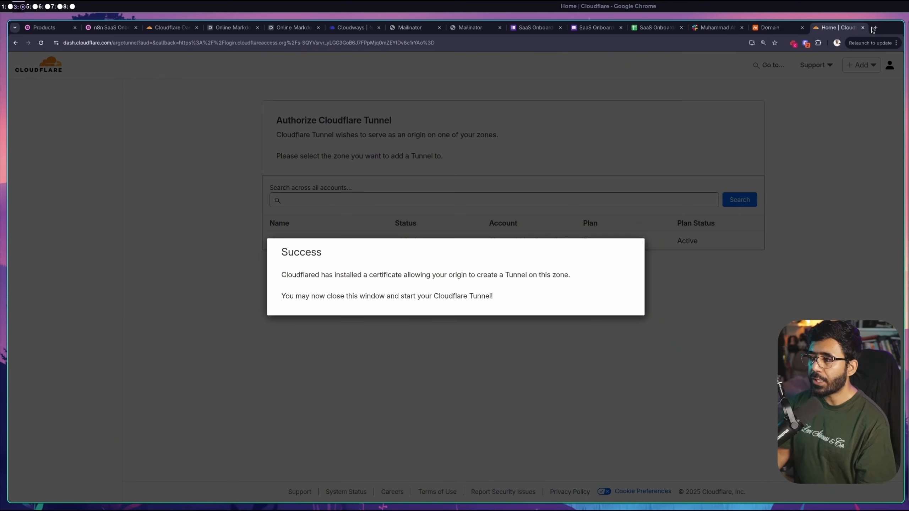
Load sigmamemer.com in a new tab to reach n8n's owner setup page, zoomed in
{"action": "left_click", "coordinate": [874, 28]}
{"action": "type", "text": "sigmamemer.com"}
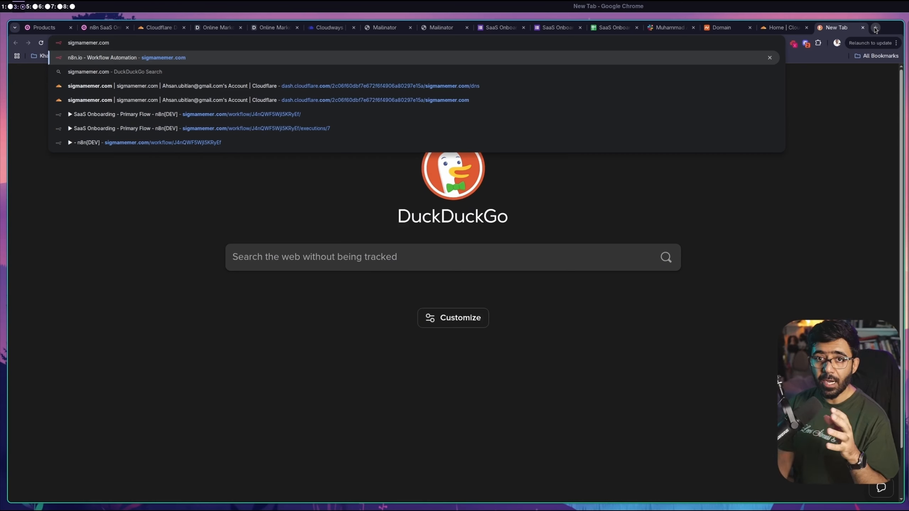
{"action": "key", "text": "Return"}
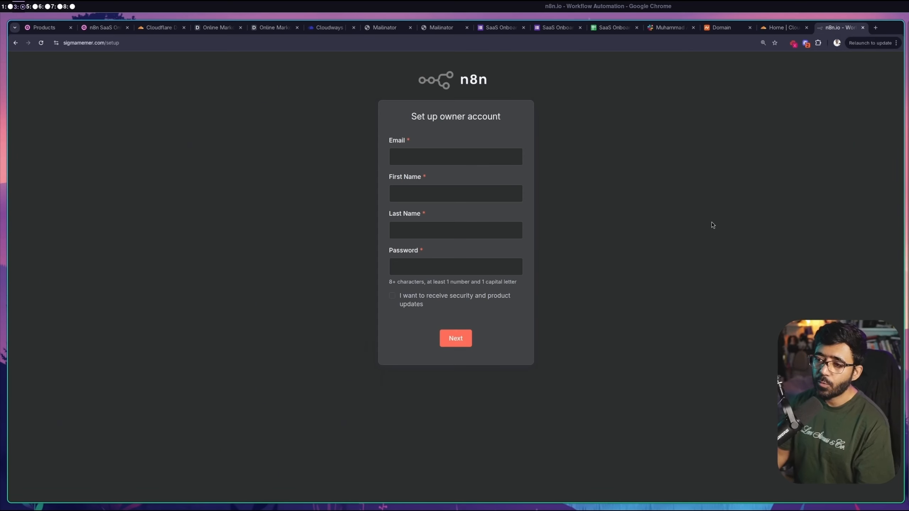
{"action": "key", "text": "ctrl+plus"}
{"action": "key", "text": "ctrl+plus"}
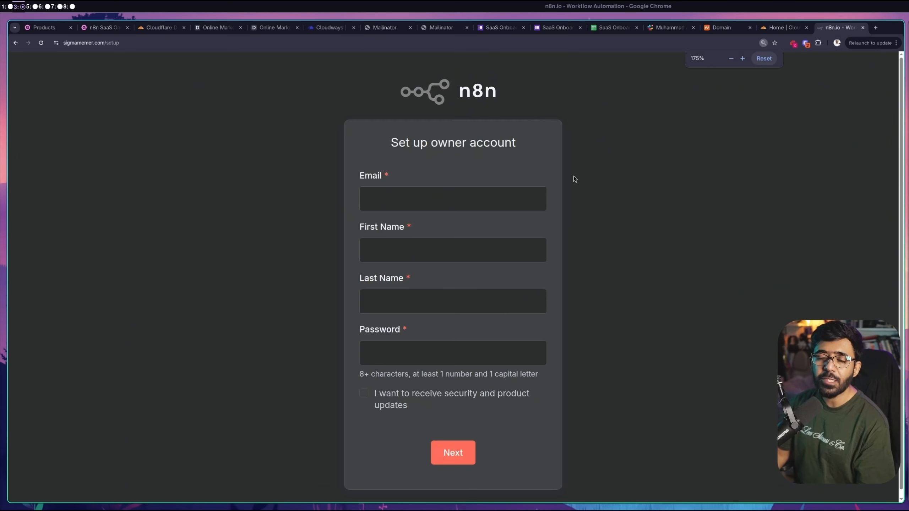
Enter the owner's email, name and password, then finish the customization questions
{"action": "left_click", "coordinate": [430, 202]}
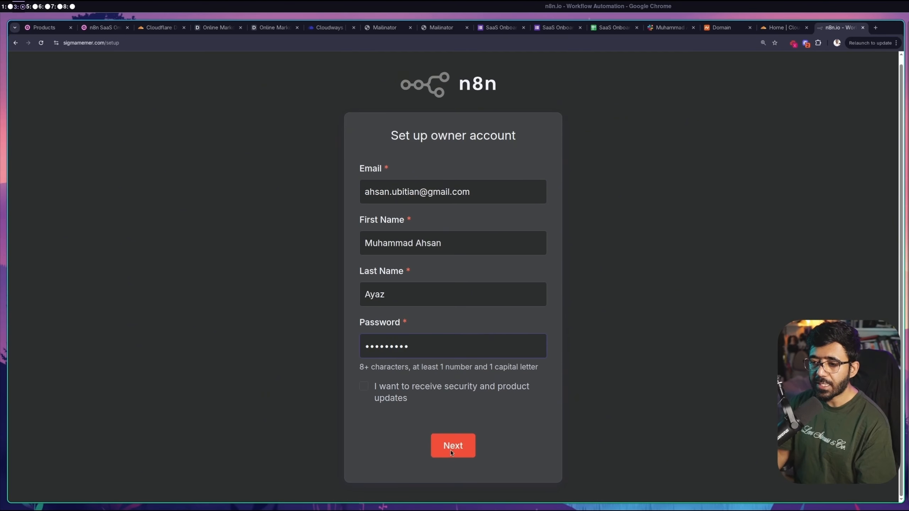
{"action": "left_click", "coordinate": [451, 449]}
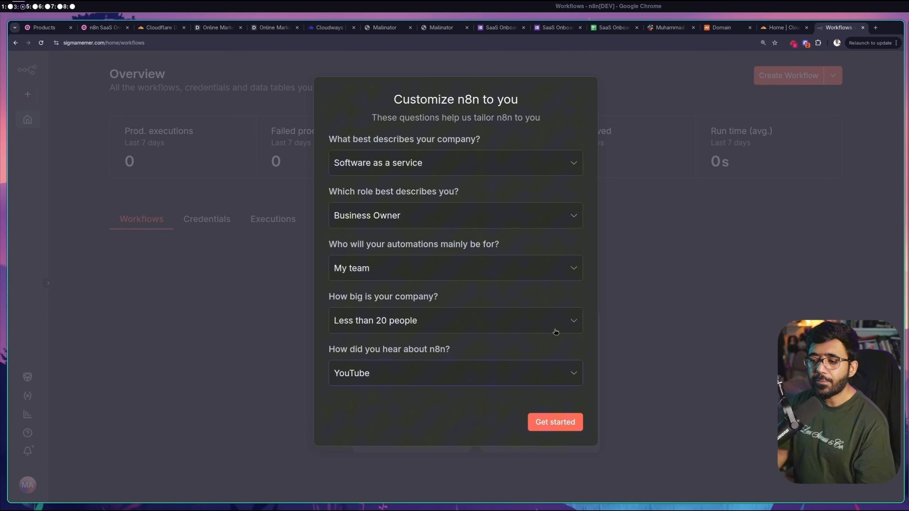
{"action": "left_click", "coordinate": [546, 425]}
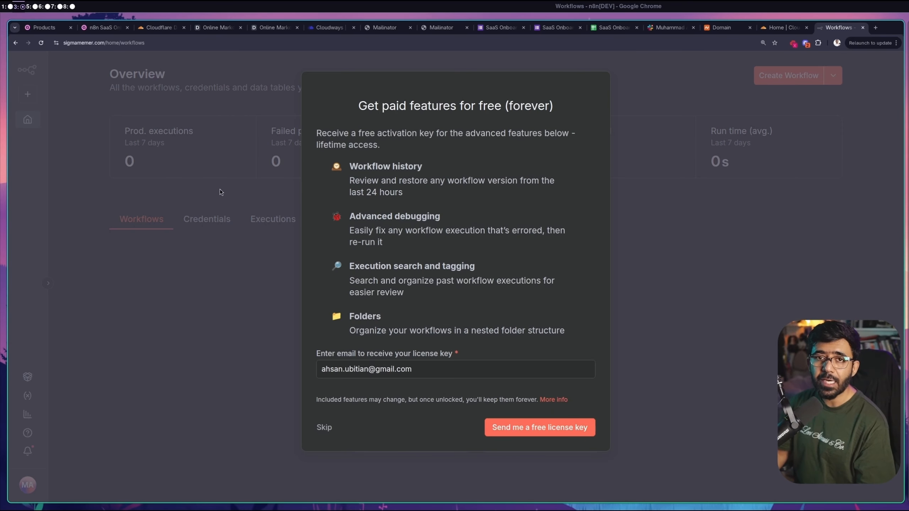
Request the free n8n license key to the prefilled email address
{"action": "left_click_drag", "start_coordinate": [463, 368], "coordinate": [251, 347]}
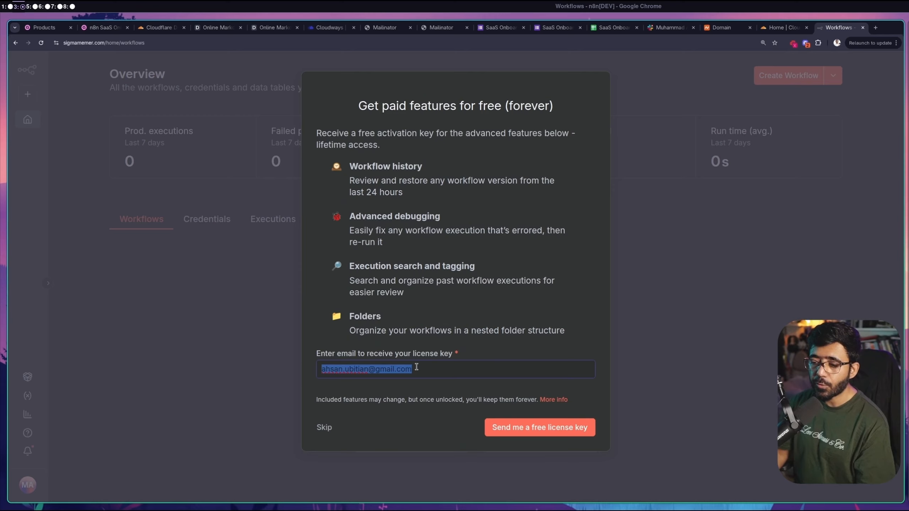
{"action": "left_click", "coordinate": [539, 427]}
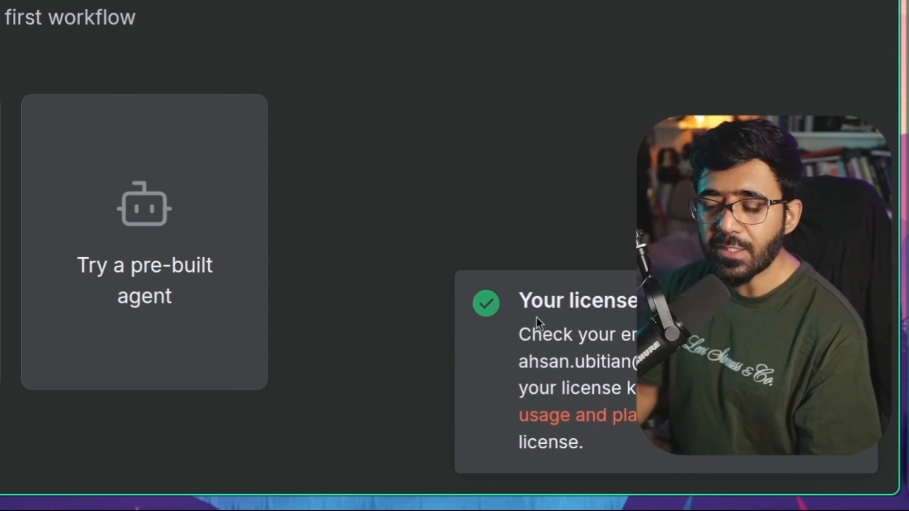
{"action": "left_click_drag", "start_coordinate": [520, 301], "coordinate": [669, 333]}
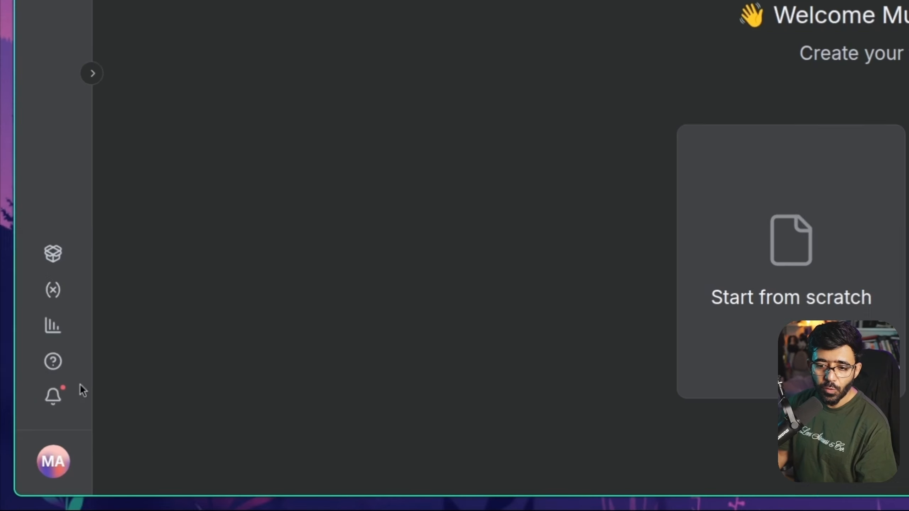
Check Usage and plan's activation key entry in Settings, then create a blank workflow
{"action": "left_click", "coordinate": [54, 462]}
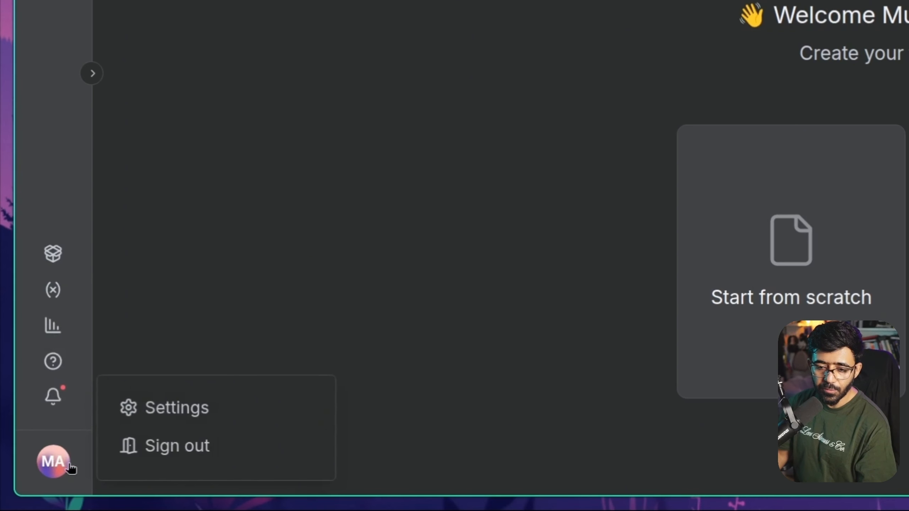
{"action": "left_click", "coordinate": [243, 414]}
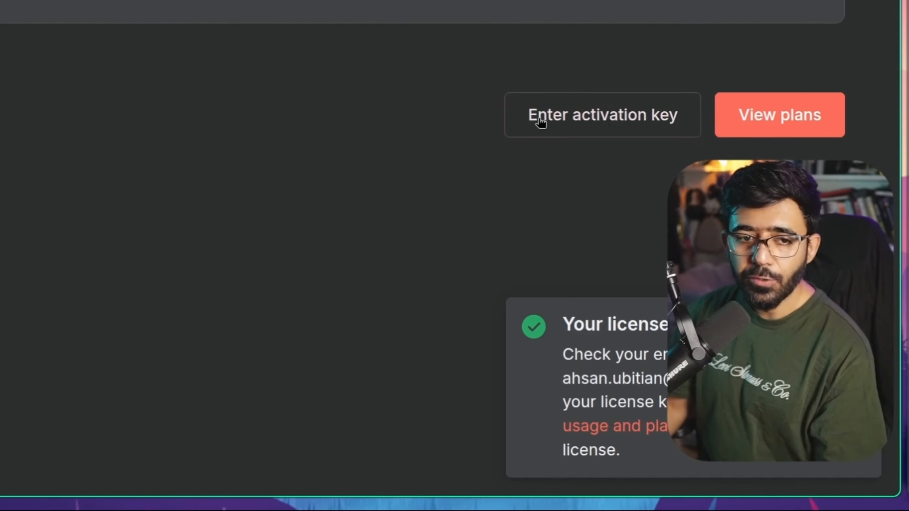
{"action": "left_click", "coordinate": [594, 116]}
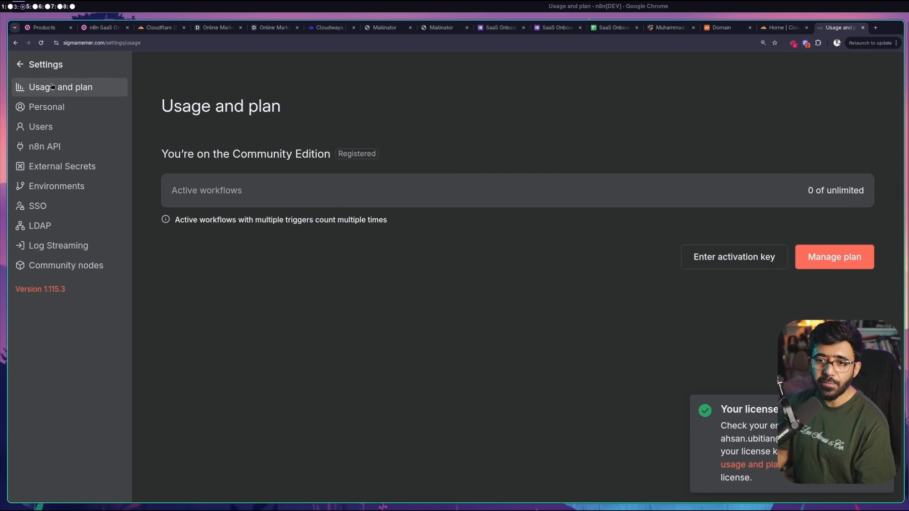
{"action": "left_click", "coordinate": [25, 65]}
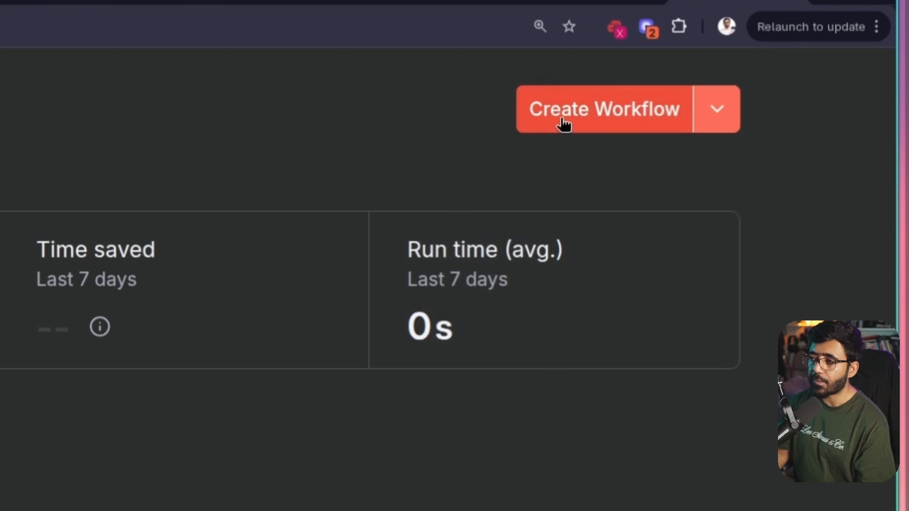
{"action": "left_click", "coordinate": [562, 120]}
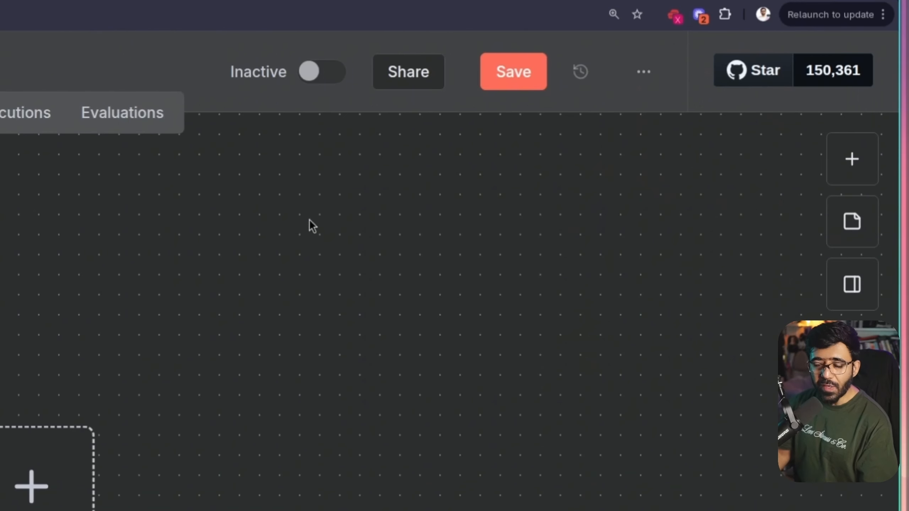
Import SaaS Onboarding - Primary Flow.json into the new workflow
{"action": "left_click", "coordinate": [648, 76]}
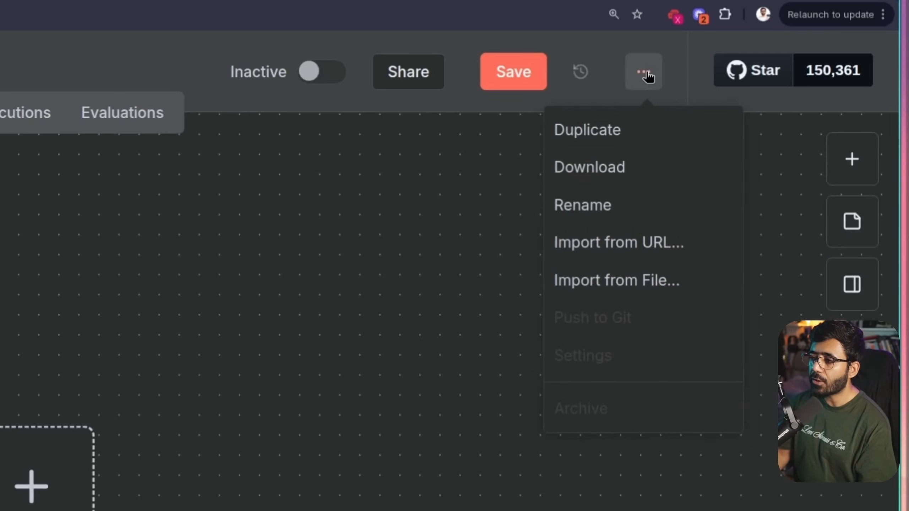
{"action": "left_click", "coordinate": [603, 287]}
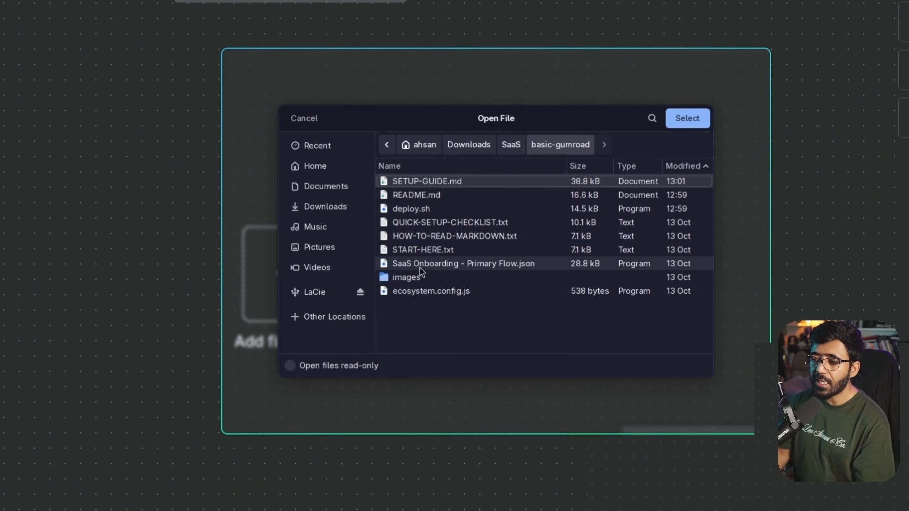
{"action": "double_click", "coordinate": [449, 263]}
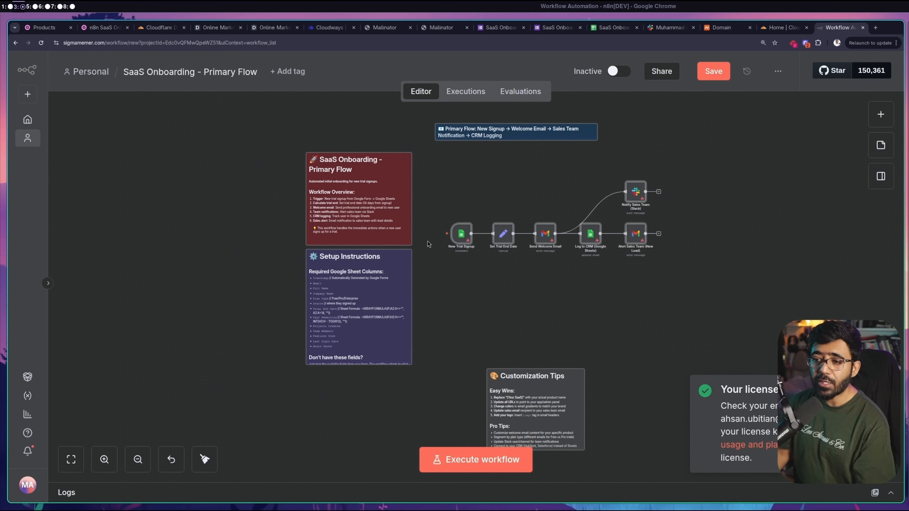
Pan the canvas to read the Setup Instructions note and center the workflow nodes
{"action": "scroll", "coordinate": [424, 192], "scroll_direction": "up", "scroll_amount": 4}
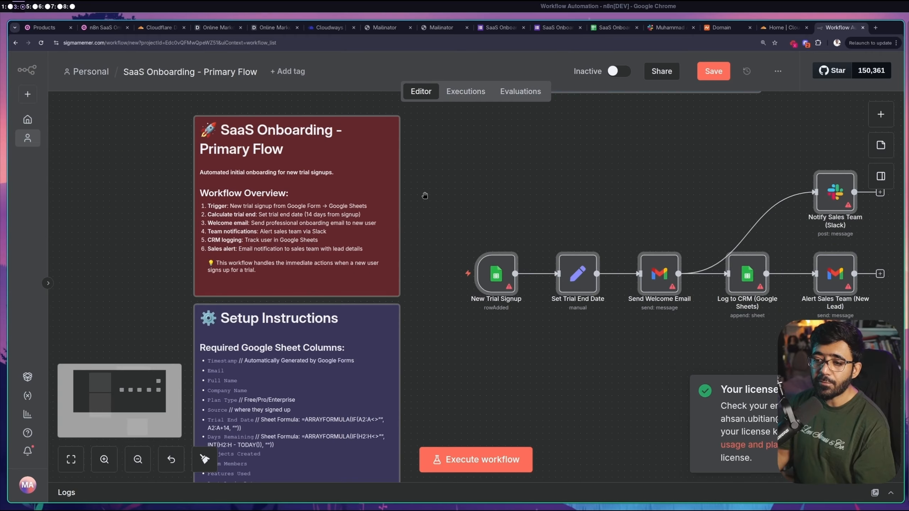
{"action": "scroll", "coordinate": [425, 195], "scroll_direction": "up", "scroll_amount": 2}
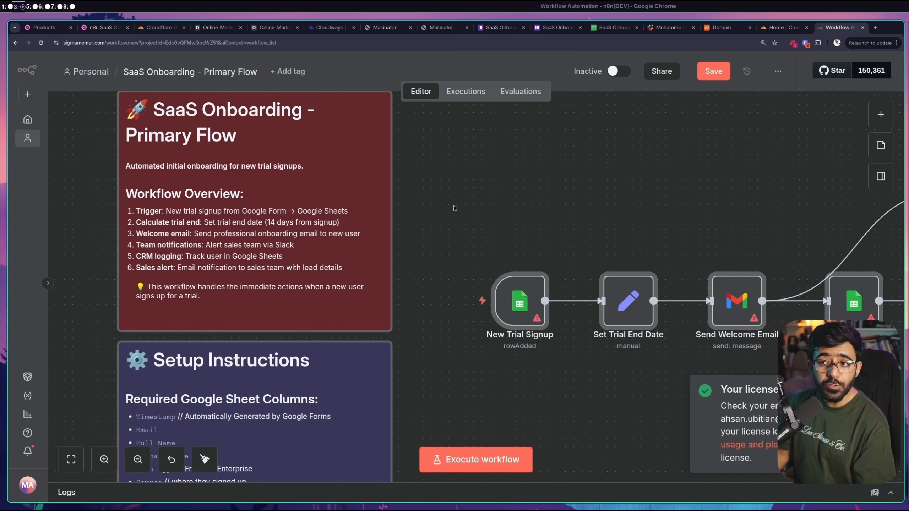
{"action": "left_click_drag", "start_coordinate": [519, 193], "coordinate": [635, 201]}
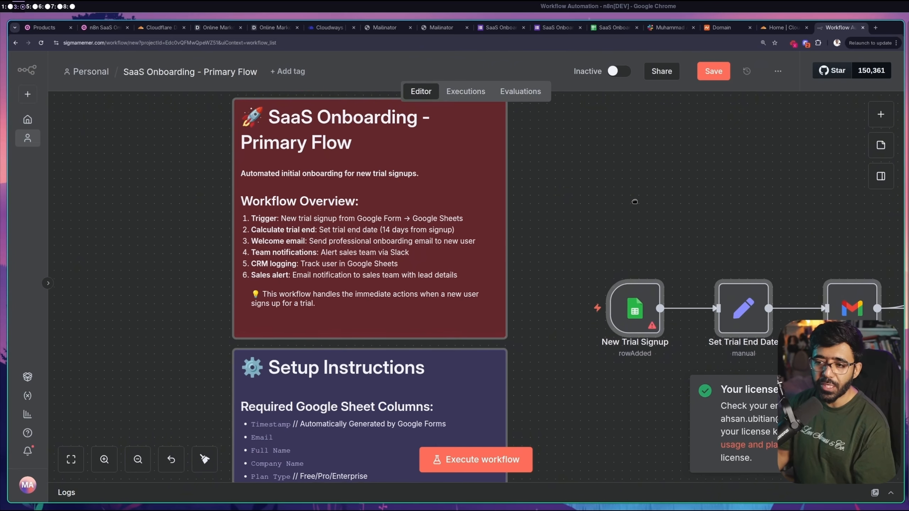
{"action": "left_click_drag", "start_coordinate": [604, 454], "coordinate": [551, 168]}
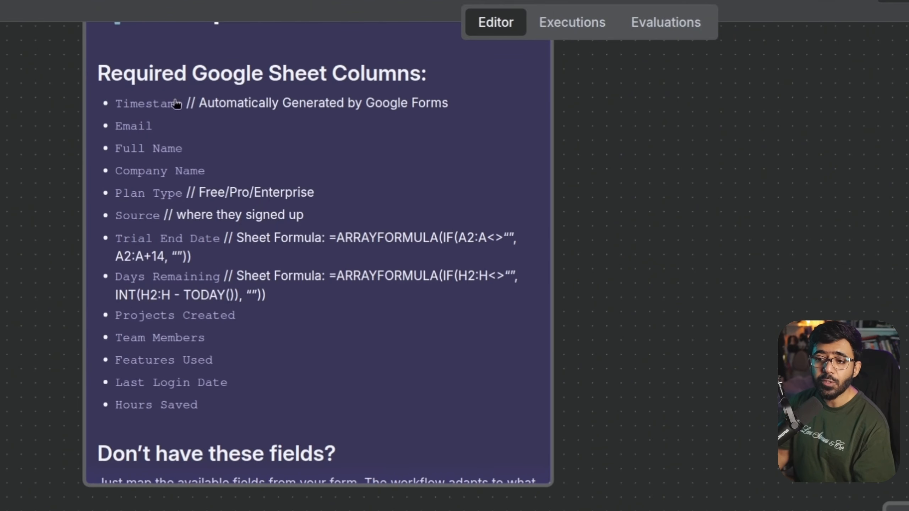
{"action": "left_click_drag", "start_coordinate": [476, 297], "coordinate": [232, 475]}
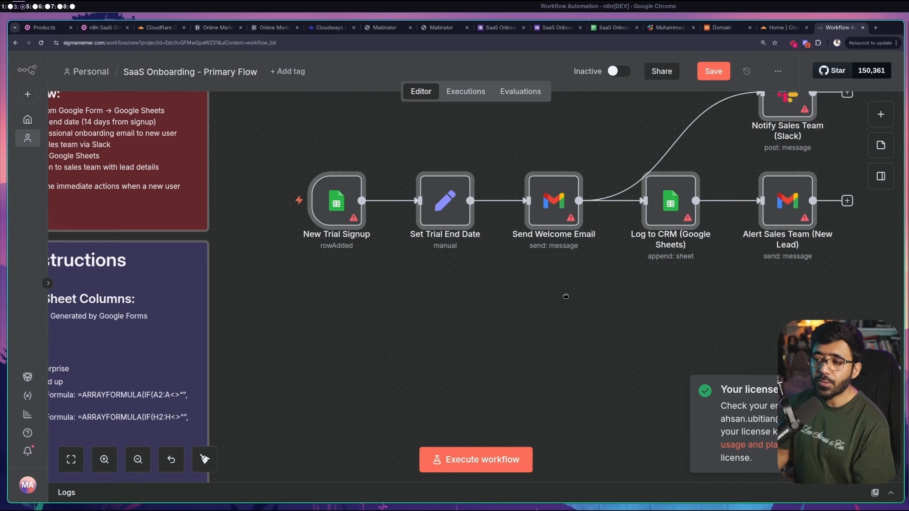
{"action": "left_click_drag", "start_coordinate": [566, 297], "coordinate": [475, 406]}
{"action": "left_click", "coordinate": [394, 183]}
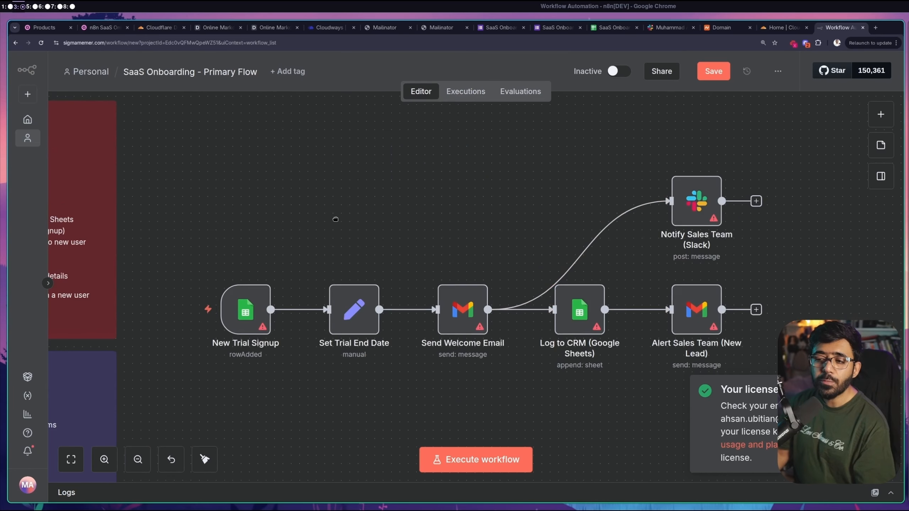
{"action": "left_click_drag", "start_coordinate": [335, 219], "coordinate": [345, 207]}
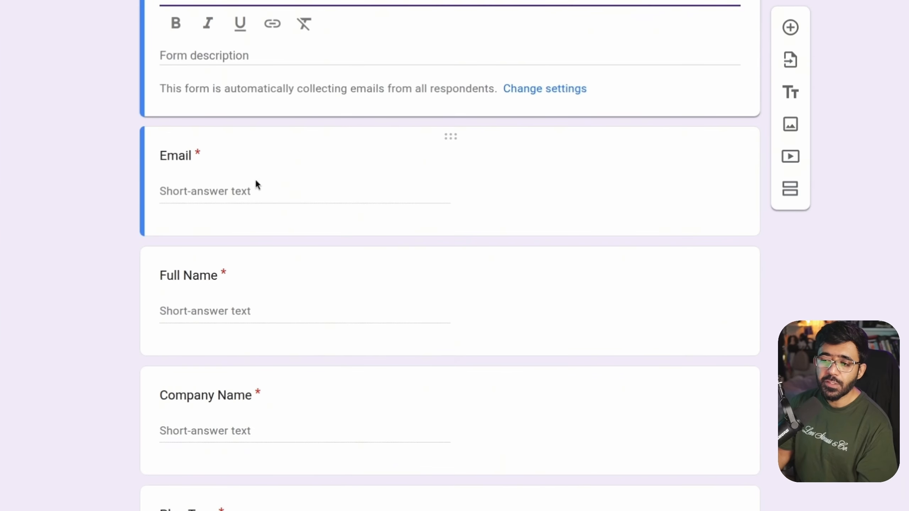
Review the form's Email, Full Name and Company Name questions
{"action": "left_click", "coordinate": [362, 248]}
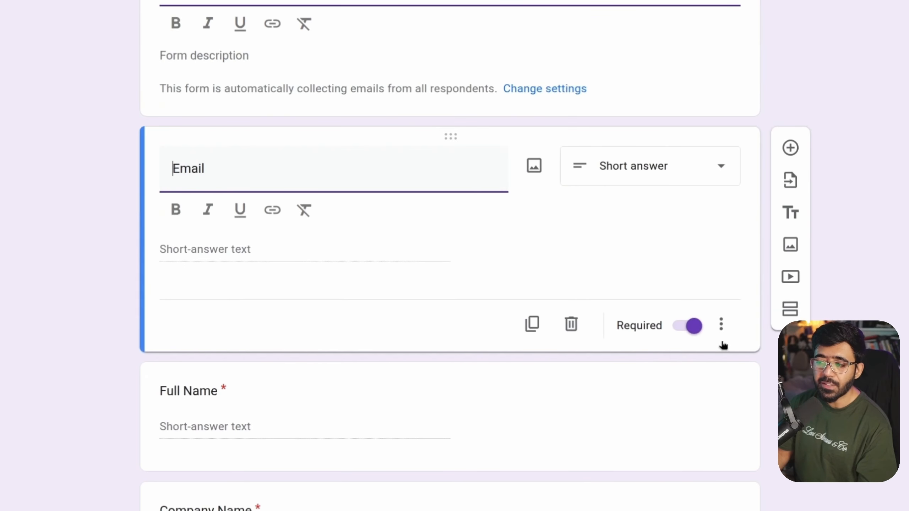
{"action": "scroll", "coordinate": [329, 155], "scroll_direction": "down", "scroll_amount": 5}
{"action": "left_click", "coordinate": [329, 155]}
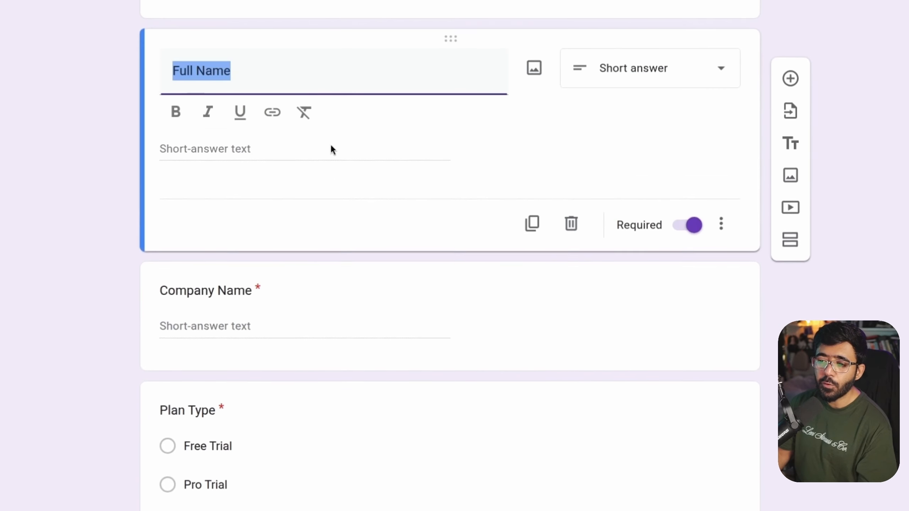
{"action": "scroll", "coordinate": [638, 135], "scroll_direction": "down", "scroll_amount": 3}
{"action": "left_click", "coordinate": [371, 167]}
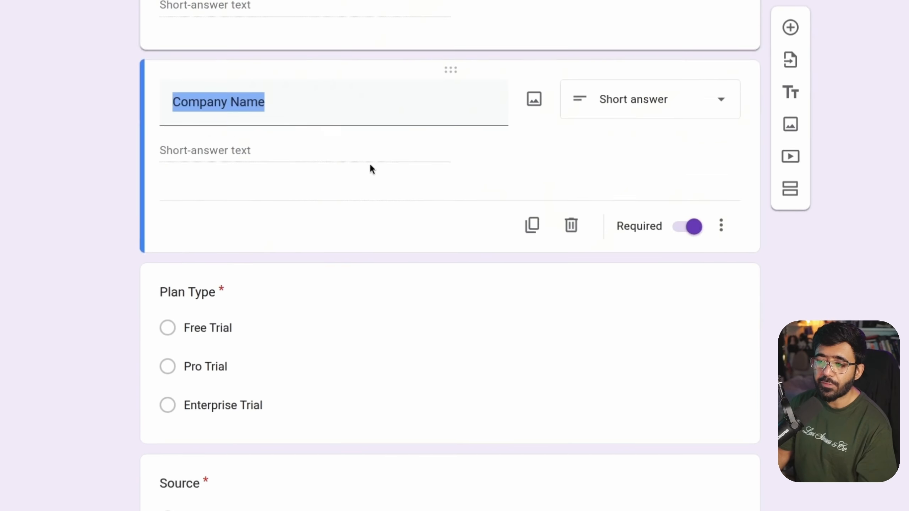
{"action": "scroll", "coordinate": [664, 127], "scroll_direction": "down", "scroll_amount": 3}
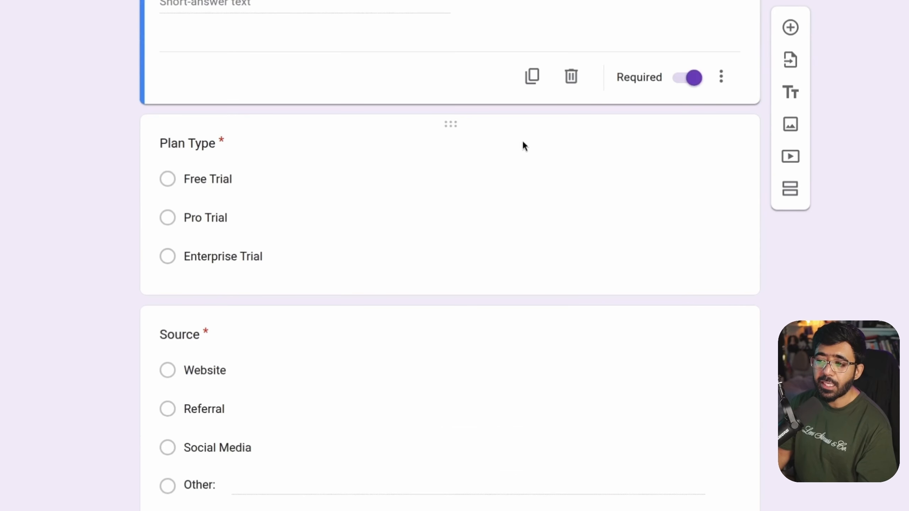
Review the Plan Type and Source questions in the SaaS Onboarding Form
{"action": "left_click", "coordinate": [524, 138]}
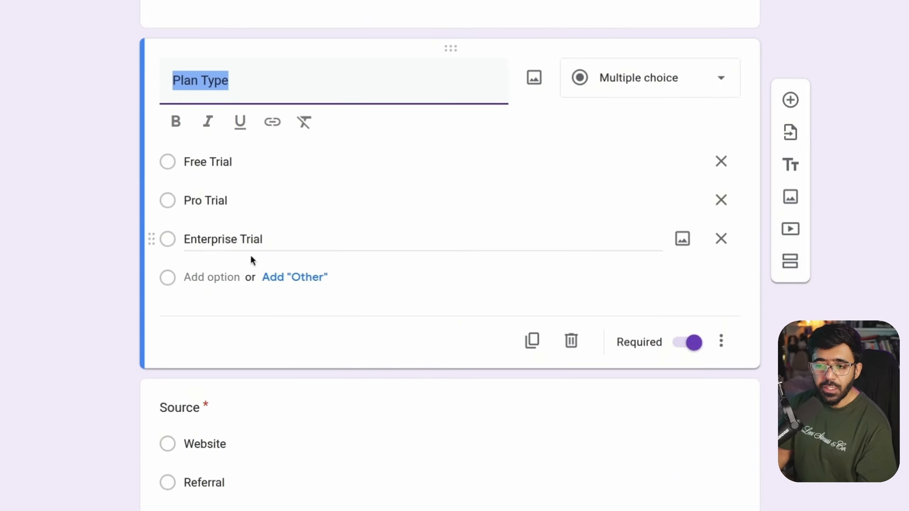
{"action": "left_click", "coordinate": [253, 80]}
{"action": "left_click_drag", "start_coordinate": [279, 78], "coordinate": [194, 79]}
{"action": "left_click", "coordinate": [174, 81]}
{"action": "left_click", "coordinate": [81, 151]}
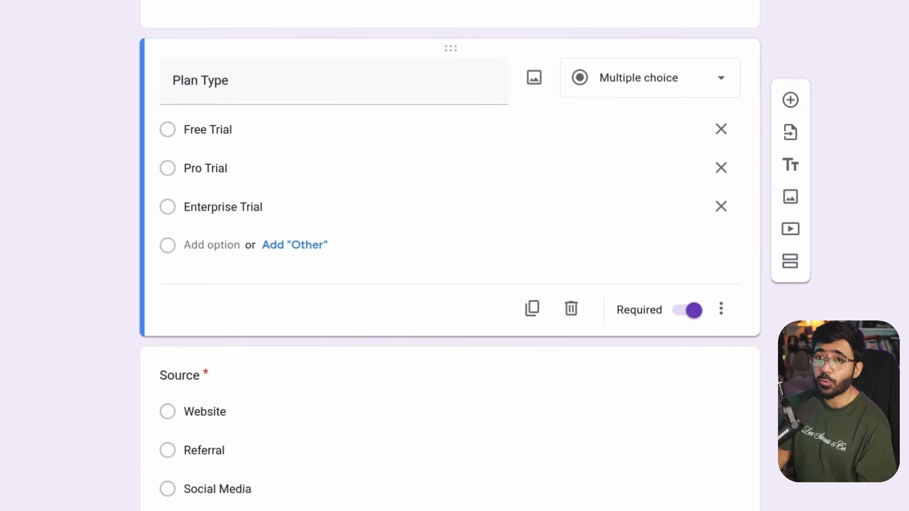
{"action": "scroll", "coordinate": [491, 207], "scroll_direction": "down", "scroll_amount": 1}
{"action": "left_click", "coordinate": [494, 334]}
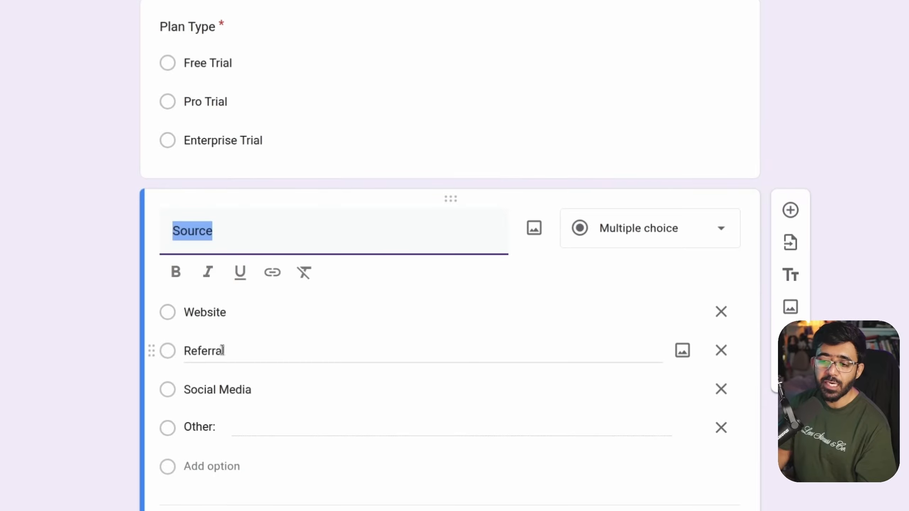
{"action": "left_click", "coordinate": [25, 321]}
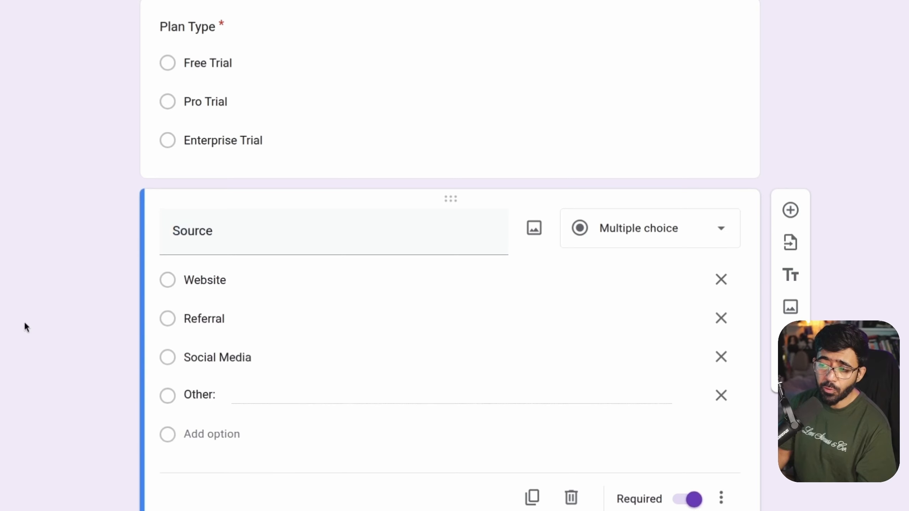
{"action": "scroll", "coordinate": [25, 321], "scroll_direction": "up", "scroll_amount": 5}
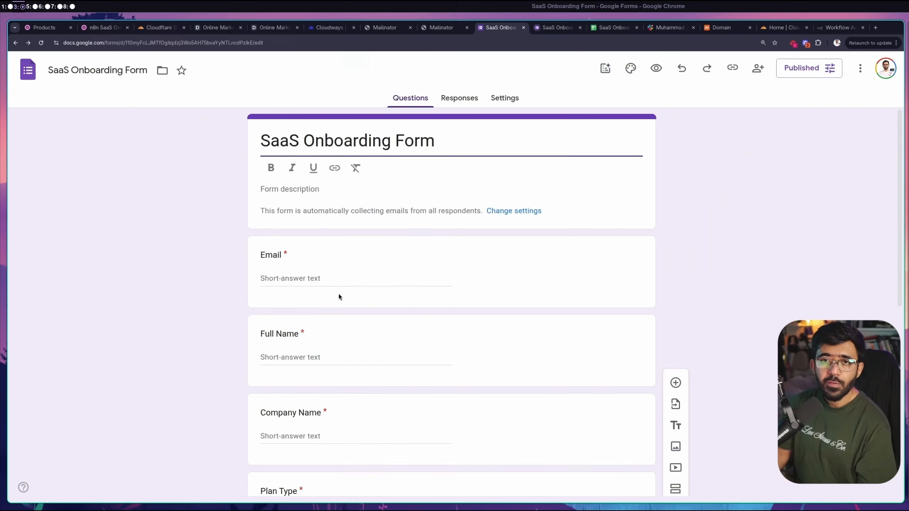
Open SaaS Onboarding Form (Responses) via View in Sheets on the Responses tab
{"action": "left_click_drag", "start_coordinate": [435, 140], "coordinate": [253, 131]}
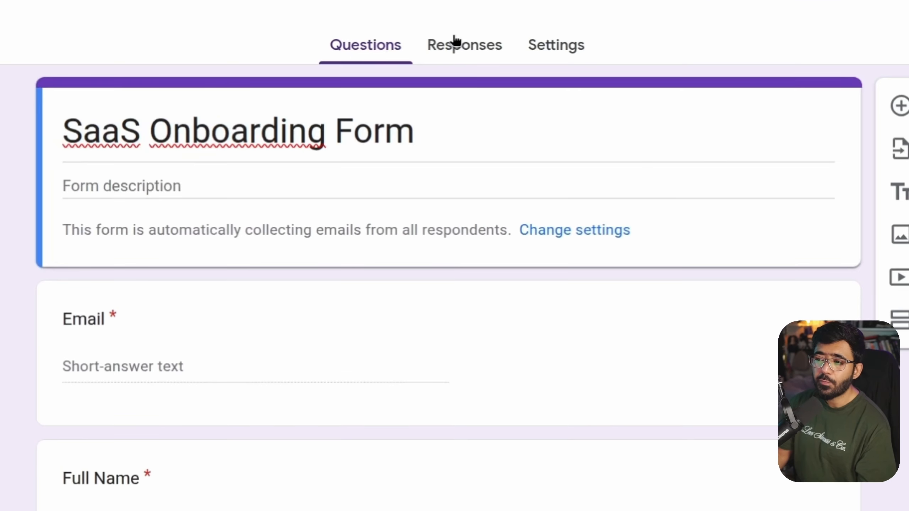
{"action": "left_click", "coordinate": [459, 98]}
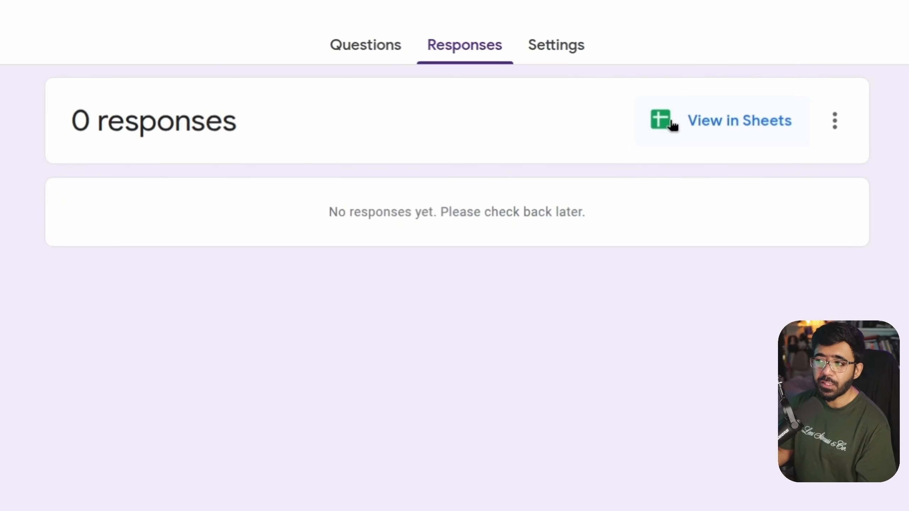
{"action": "left_click", "coordinate": [750, 124]}
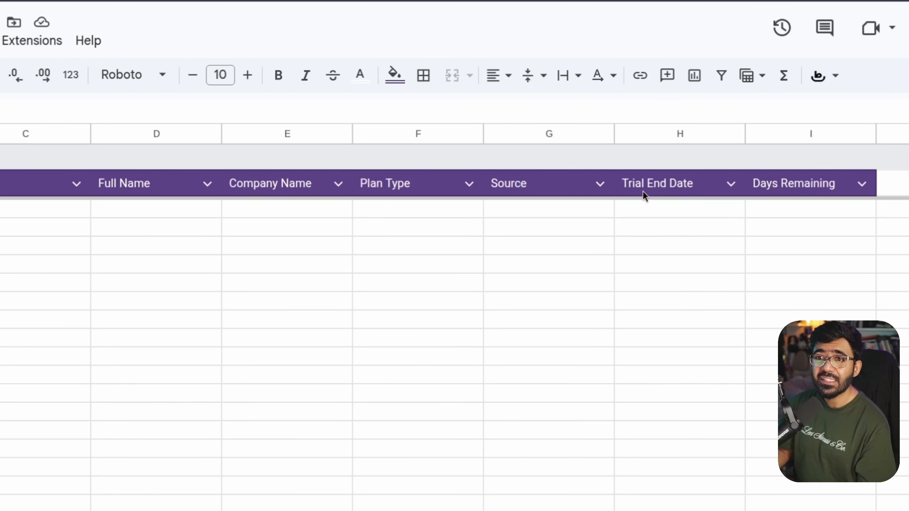
On the Users sheet, widen column G so the full Status header shows
{"action": "left_click", "coordinate": [633, 190]}
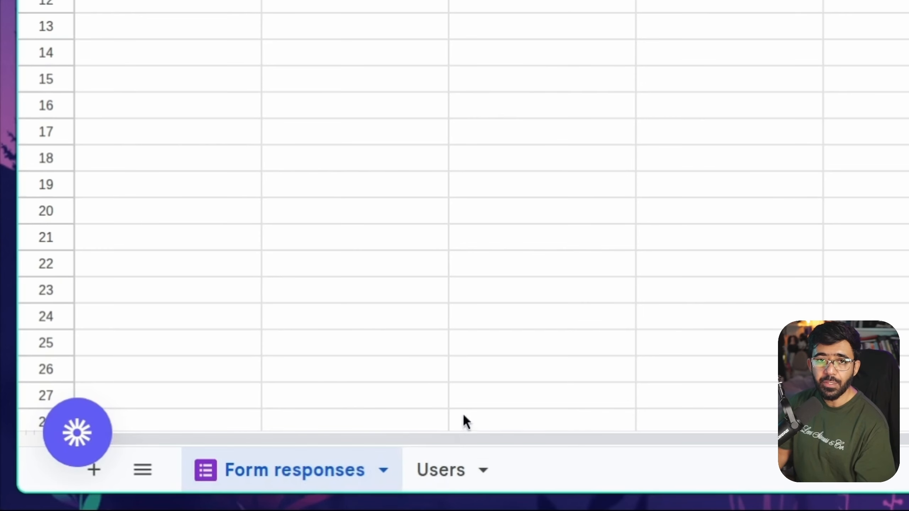
{"action": "left_click", "coordinate": [459, 475]}
{"action": "left_click", "coordinate": [89, 139]}
{"action": "left_click_drag", "start_coordinate": [78, 125], "coordinate": [894, 126]}
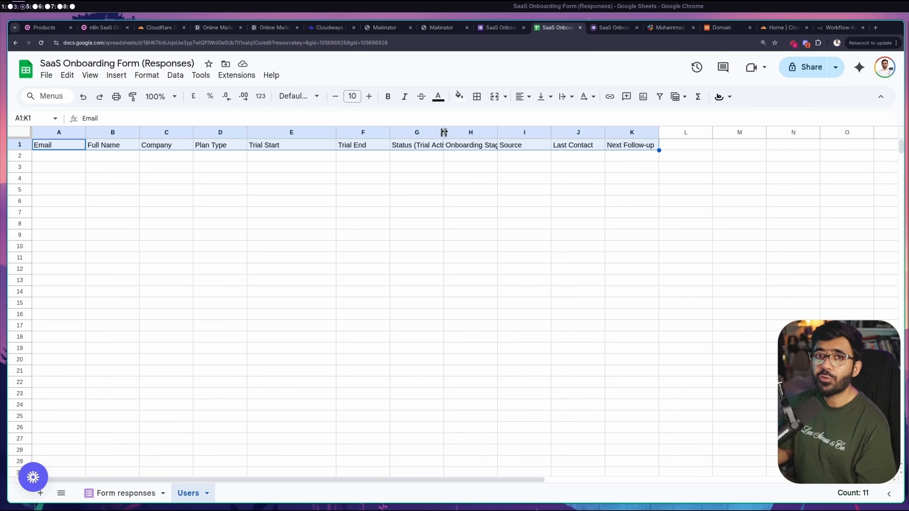
{"action": "left_click_drag", "start_coordinate": [444, 132], "coordinate": [665, 132]}
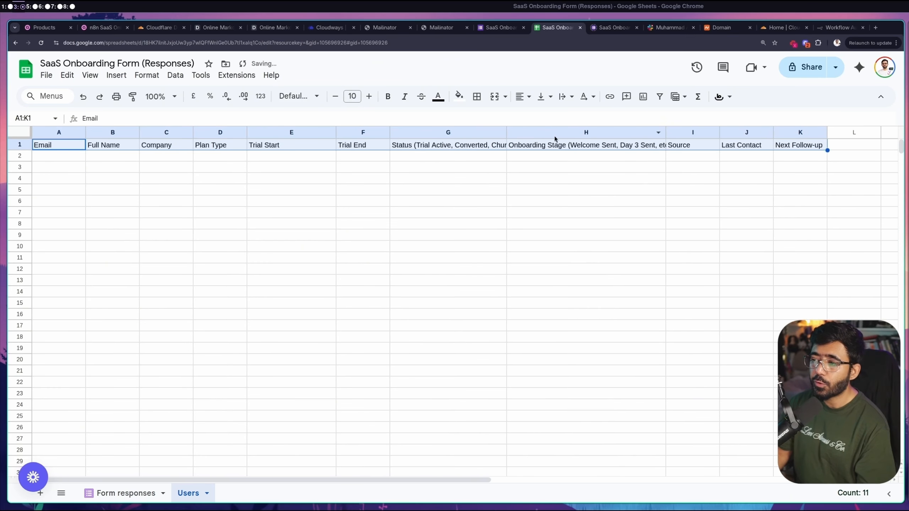
{"action": "double_click", "coordinate": [506, 132]}
Wrap the text of the Status and Onboarding Stage headers in columns G:H
{"action": "left_click", "coordinate": [450, 136]}
{"action": "left_click", "coordinate": [658, 133], "text": "shift"}
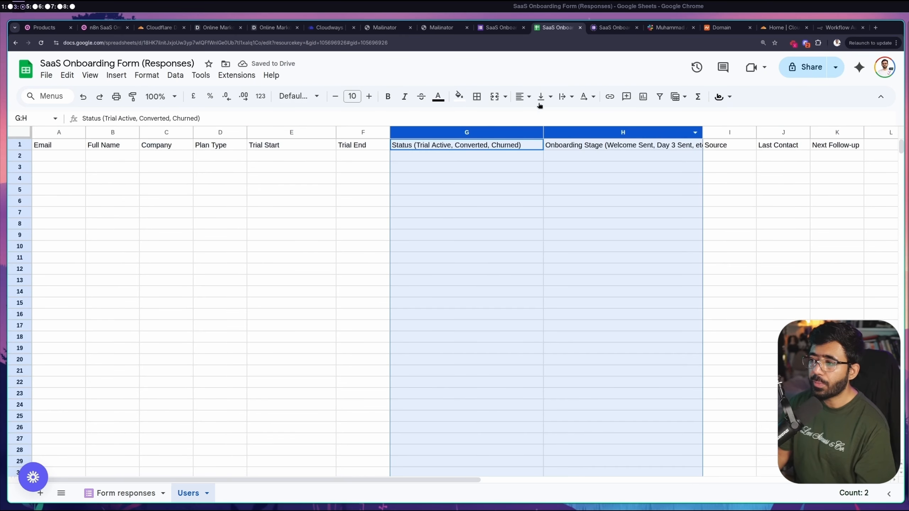
{"action": "left_click", "coordinate": [563, 97]}
{"action": "left_click", "coordinate": [582, 116]}
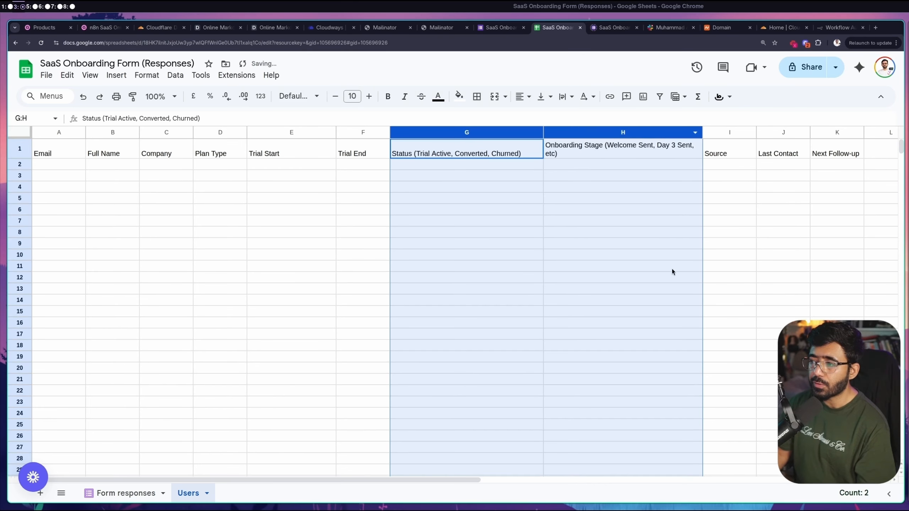
{"action": "left_click", "coordinate": [792, 282]}
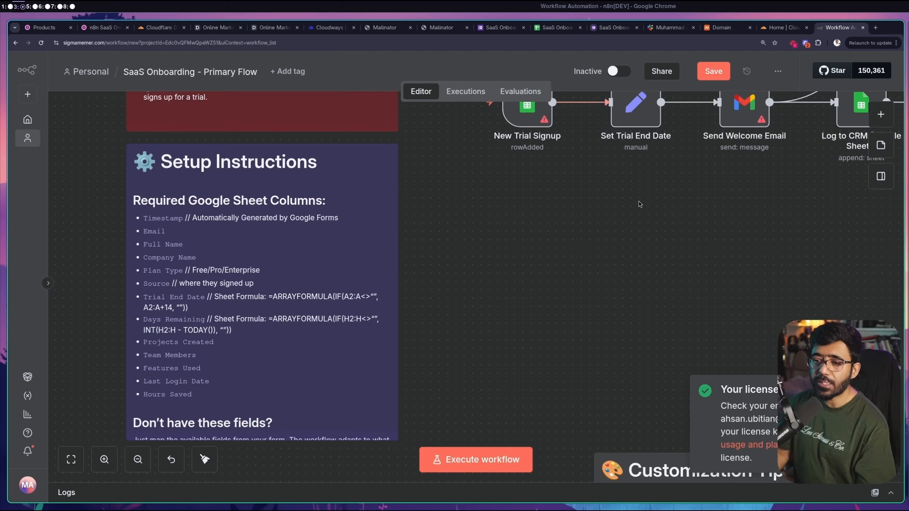
Open the New Trial Signup node and create a new Google Sheets Trigger OAuth2 credential
{"action": "left_click_drag", "start_coordinate": [665, 205], "coordinate": [541, 336]}
{"action": "scroll", "coordinate": [541, 337], "scroll_direction": "right", "scroll_amount": 5}
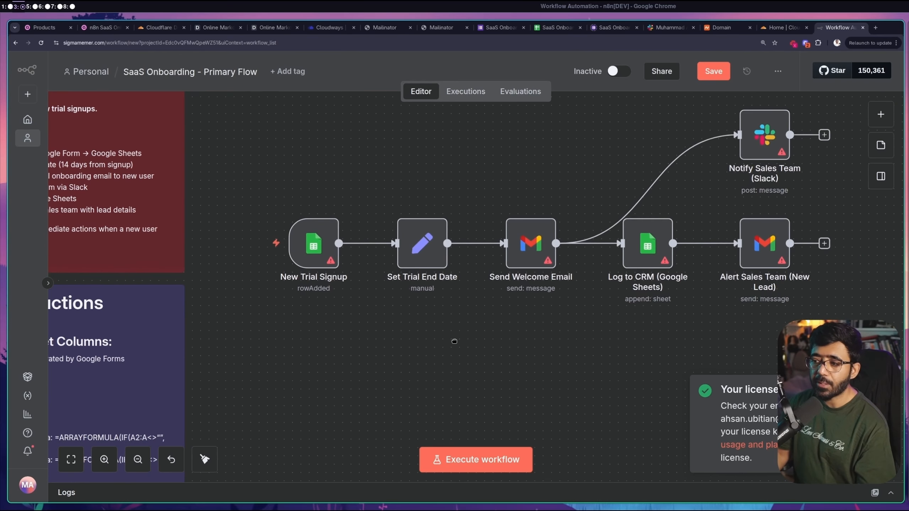
{"action": "scroll", "coordinate": [545, 346], "scroll_direction": "right", "scroll_amount": 3}
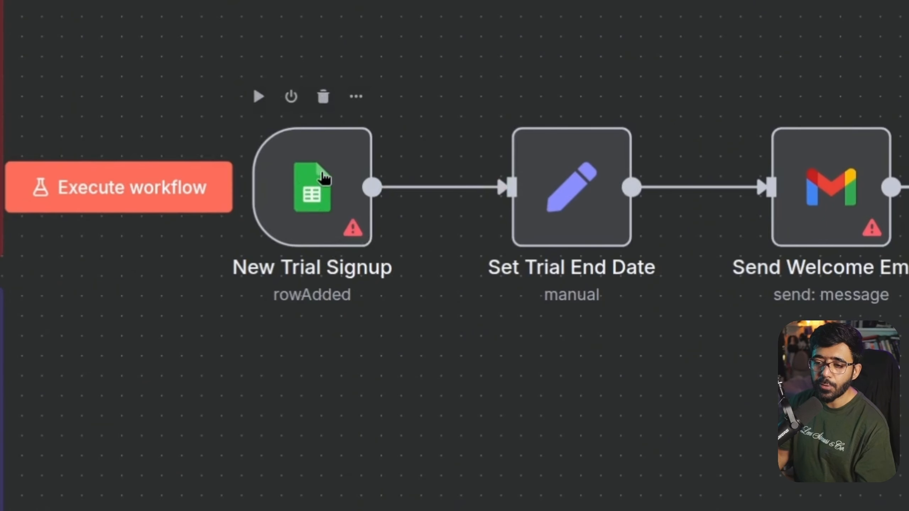
{"action": "double_click", "coordinate": [324, 172]}
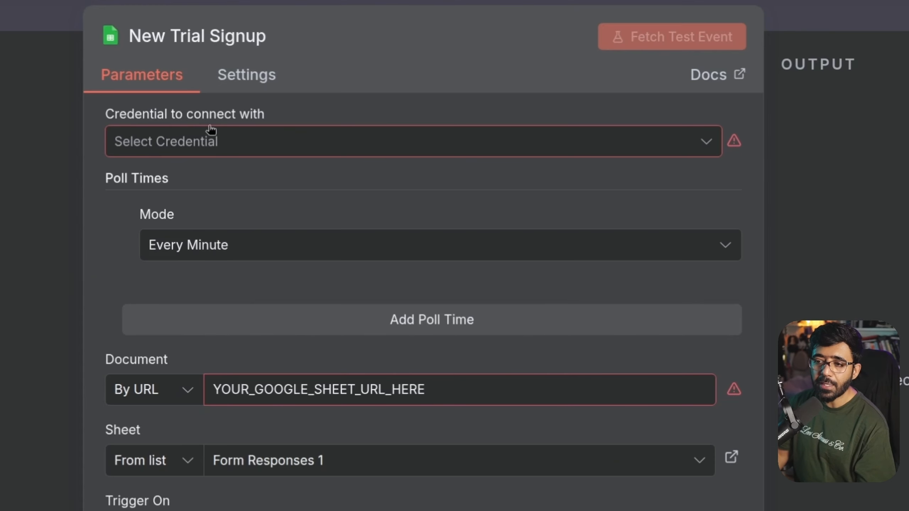
{"action": "left_click", "coordinate": [197, 150]}
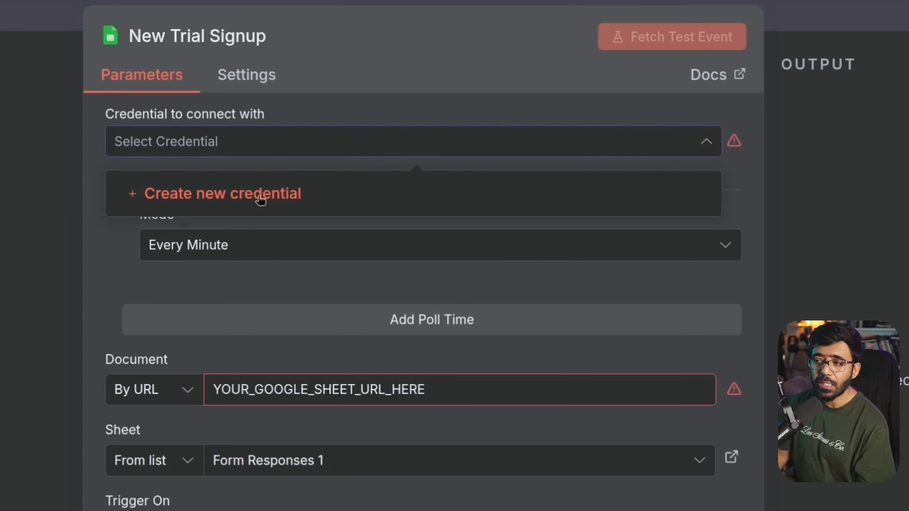
{"action": "left_click", "coordinate": [260, 201]}
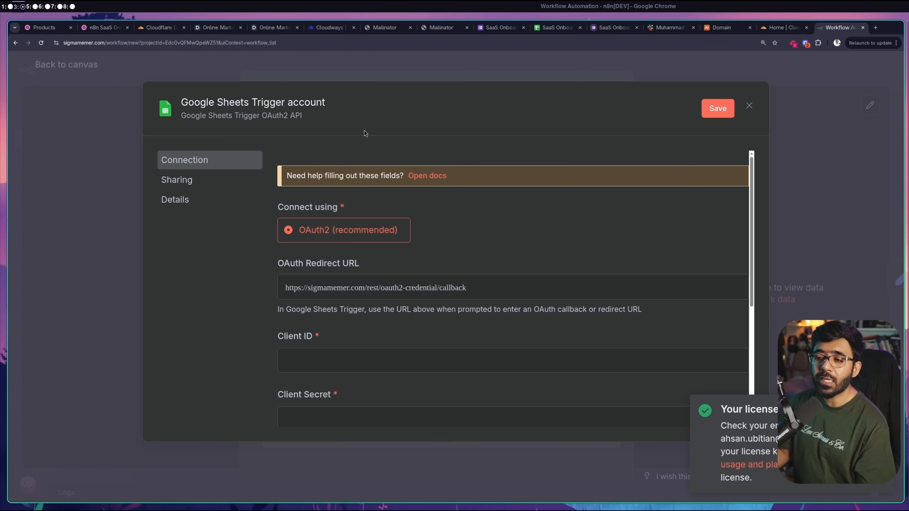
Read n8n's Google OAuth setup docs, then go to the Google Cloud console Welcome page
{"action": "left_click", "coordinate": [426, 176]}
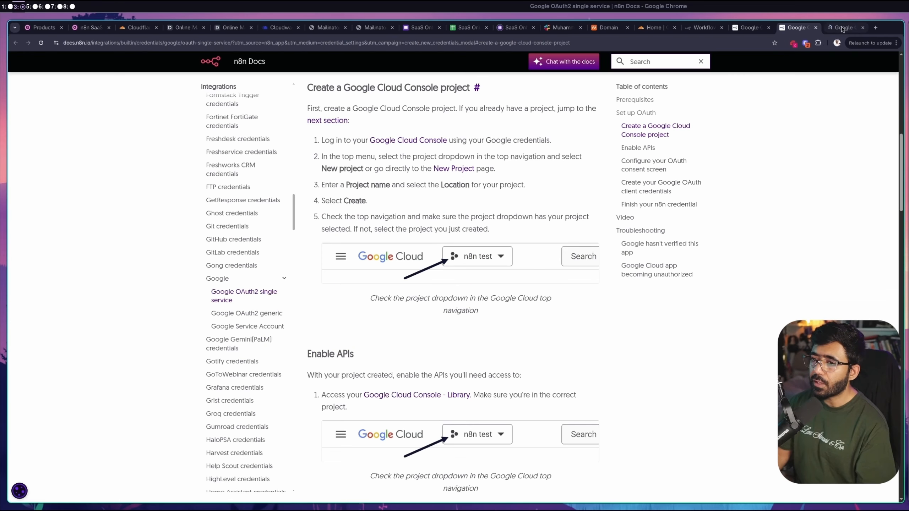
{"action": "left_click", "coordinate": [841, 26]}
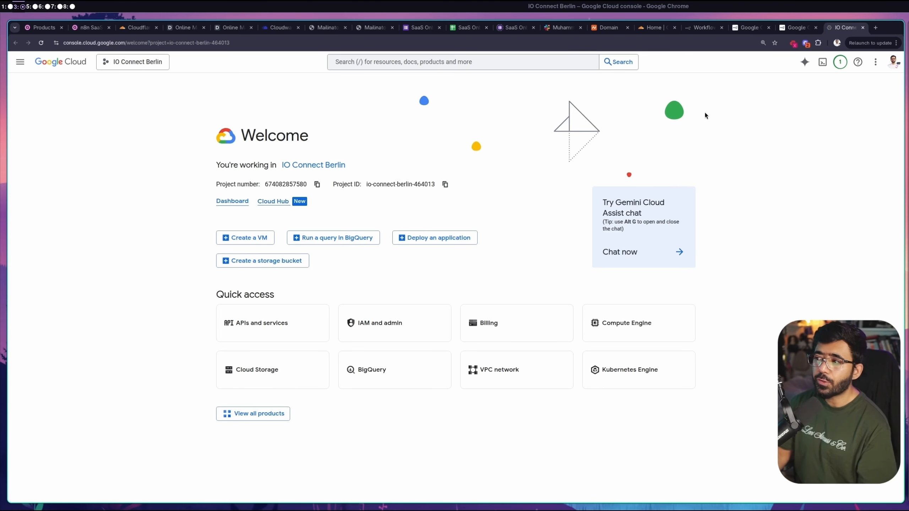
Create Google Cloud project 'n8n-saas' with a billing account and make it the active project
{"action": "left_click", "coordinate": [140, 63]}
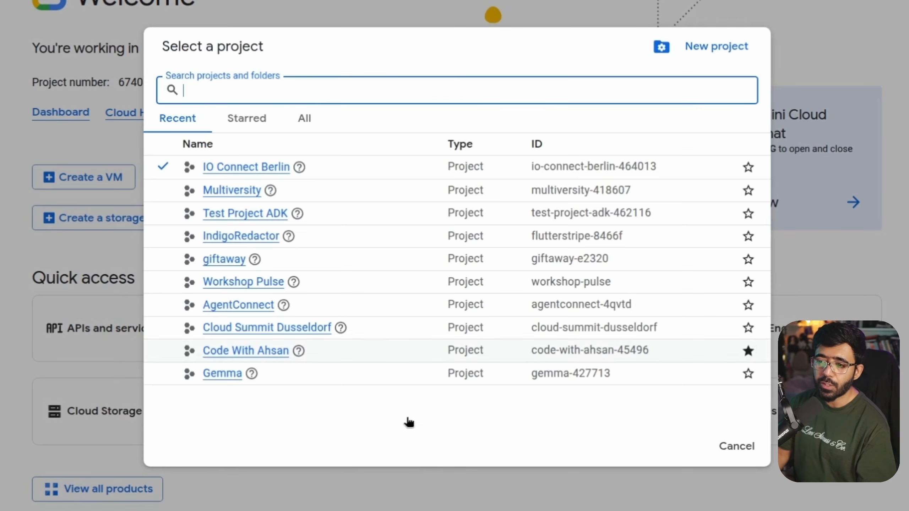
{"action": "left_click", "coordinate": [723, 46]}
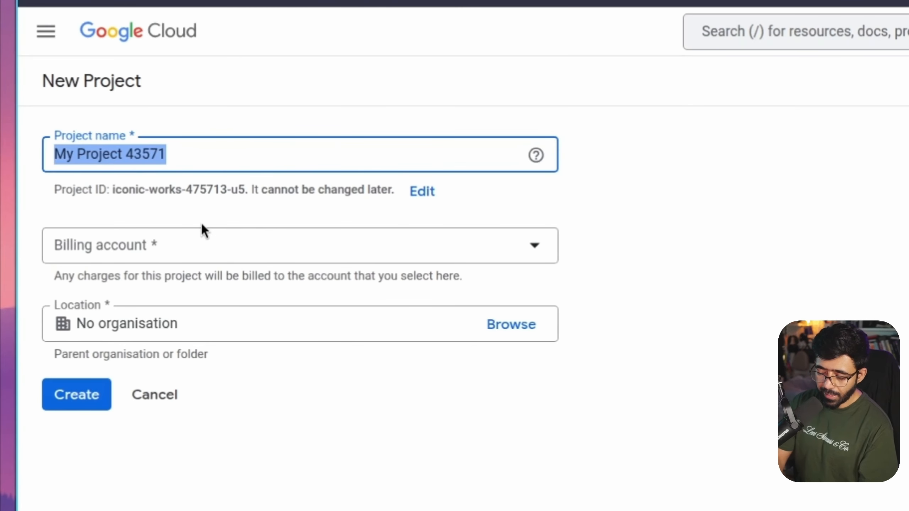
{"action": "type", "text": "nun"}
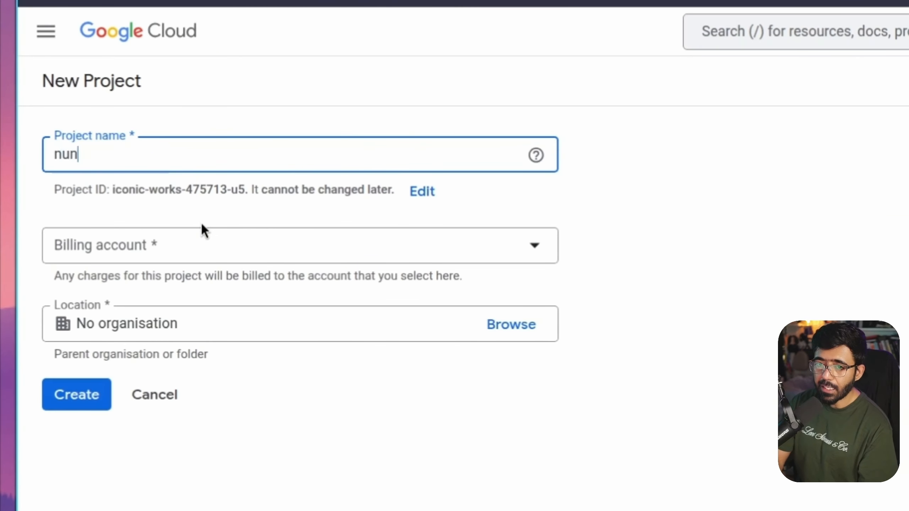
{"action": "key", "text": "BackSpace"}
{"action": "key", "text": "BackSpace"}
{"action": "type", "text": "8n-saas"}
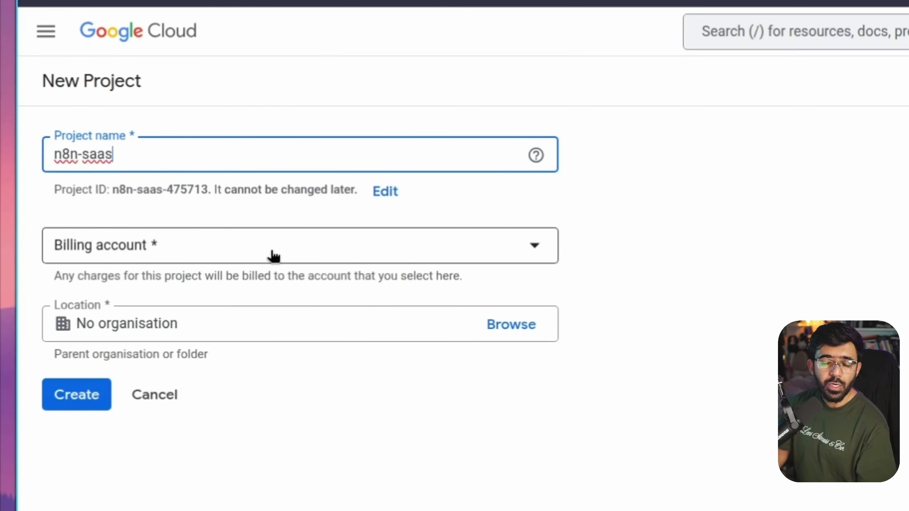
{"action": "left_click", "coordinate": [274, 255]}
{"action": "left_click", "coordinate": [152, 317]}
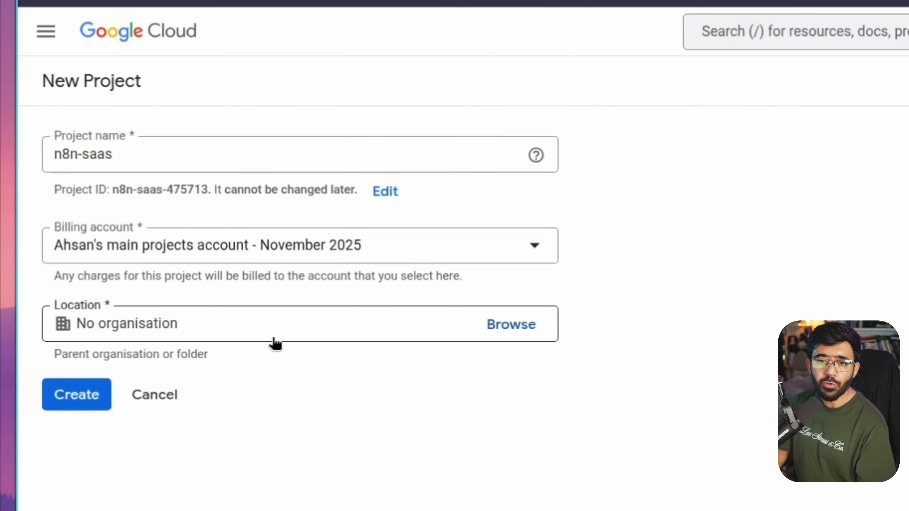
{"action": "left_click", "coordinate": [78, 394]}
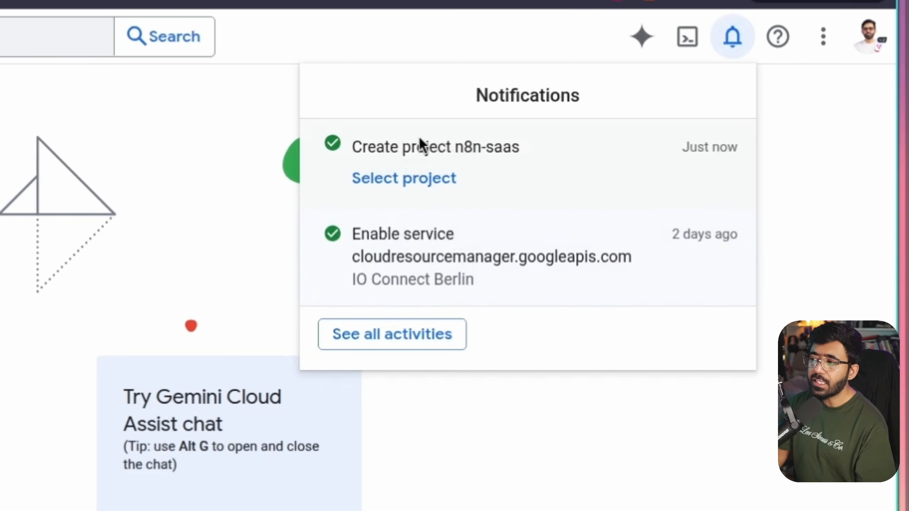
{"action": "left_click", "coordinate": [396, 186]}
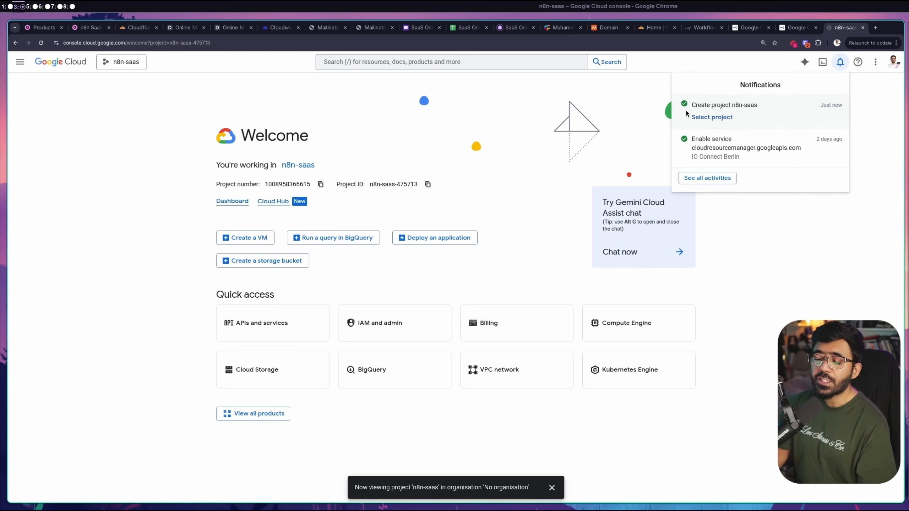
Search the API library for 'Sheets' and enable the Google Sheets API
{"action": "left_click", "coordinate": [19, 62]}
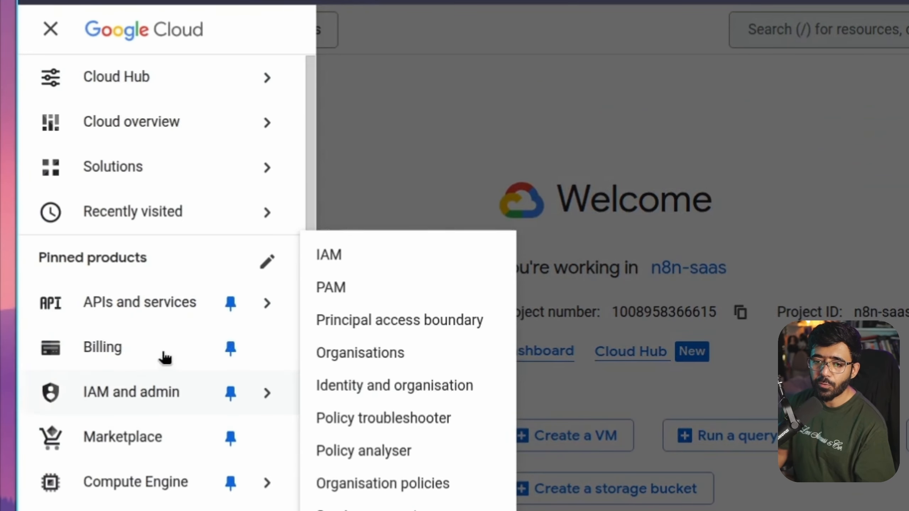
{"action": "mouse_move", "coordinate": [158, 314]}
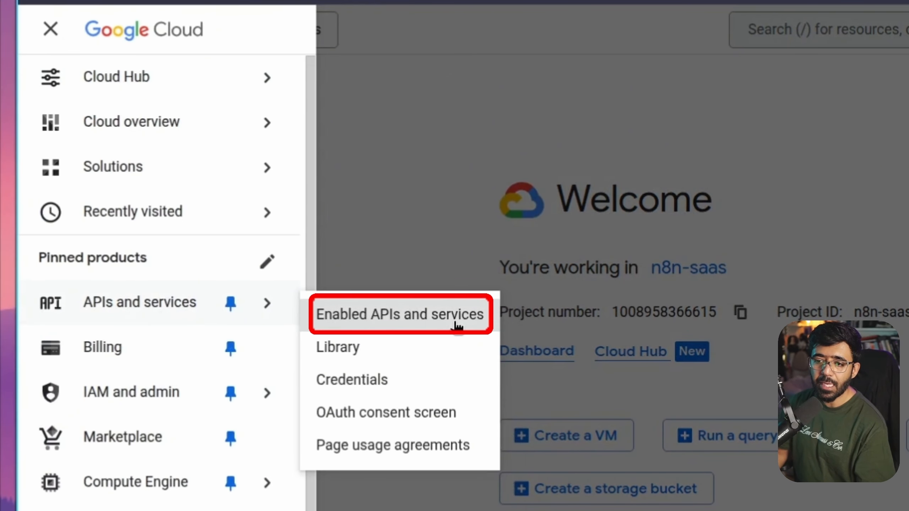
{"action": "left_click", "coordinate": [457, 324]}
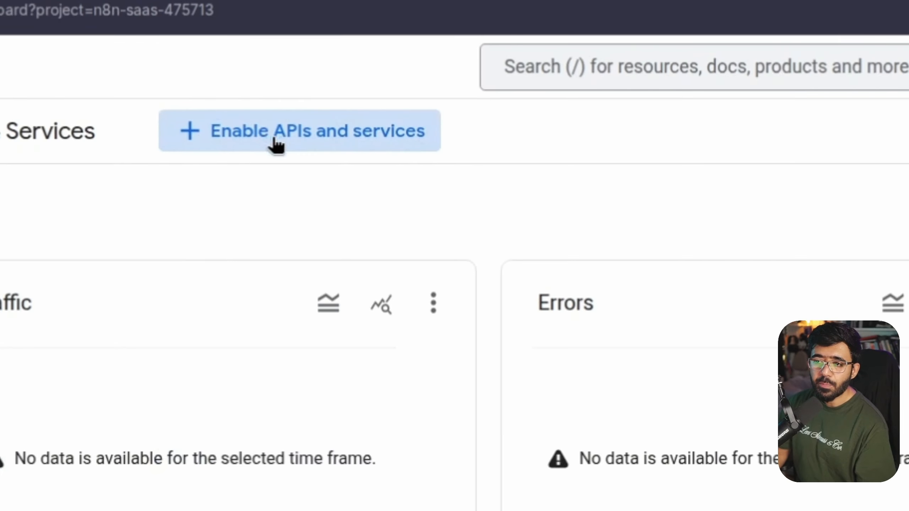
{"action": "left_click", "coordinate": [243, 85]}
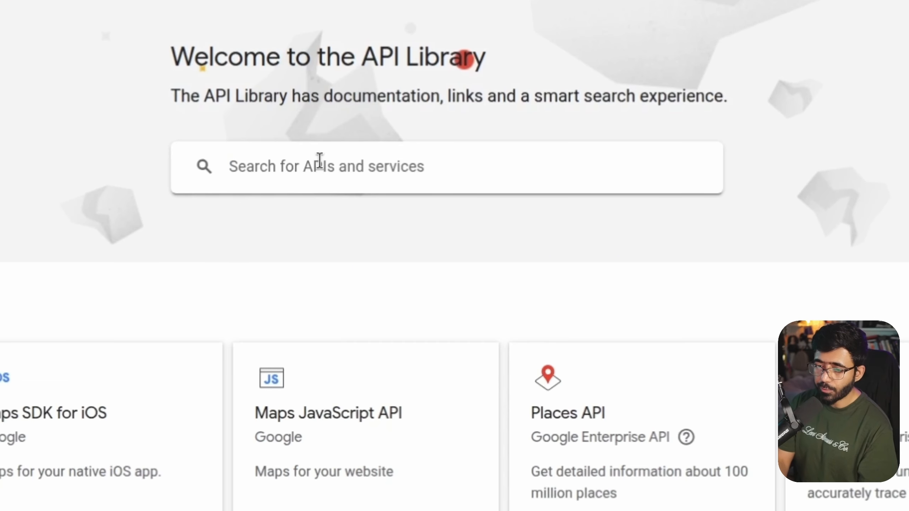
{"action": "left_click", "coordinate": [401, 184]}
{"action": "type", "text": "Sheets"}
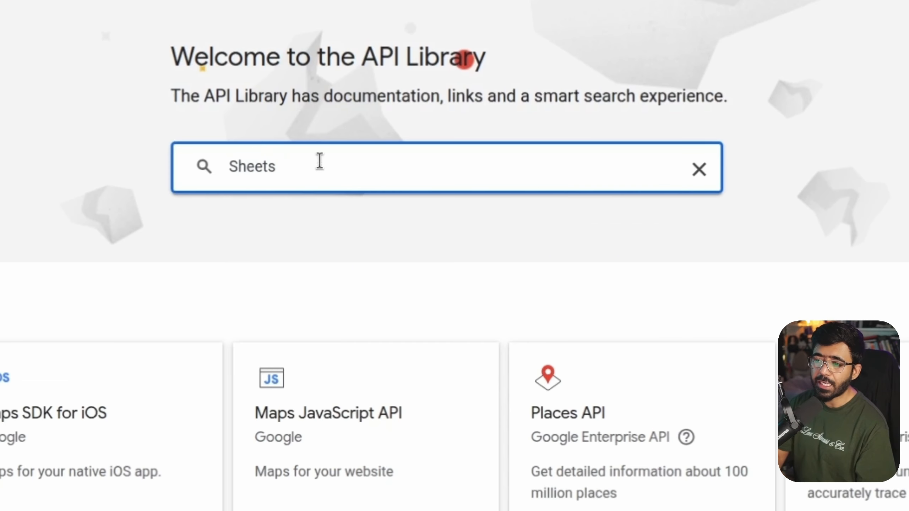
{"action": "key", "text": "Return"}
{"action": "left_click", "coordinate": [460, 204]}
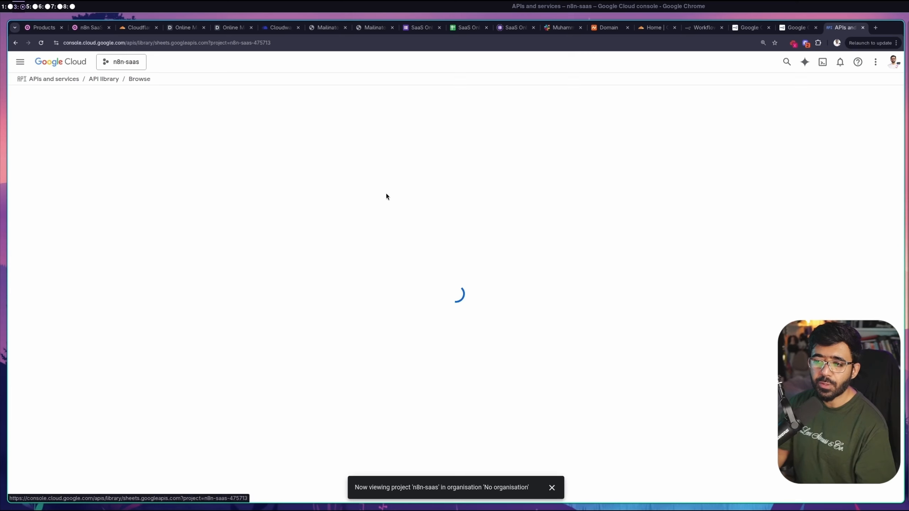
{"action": "left_click", "coordinate": [90, 167]}
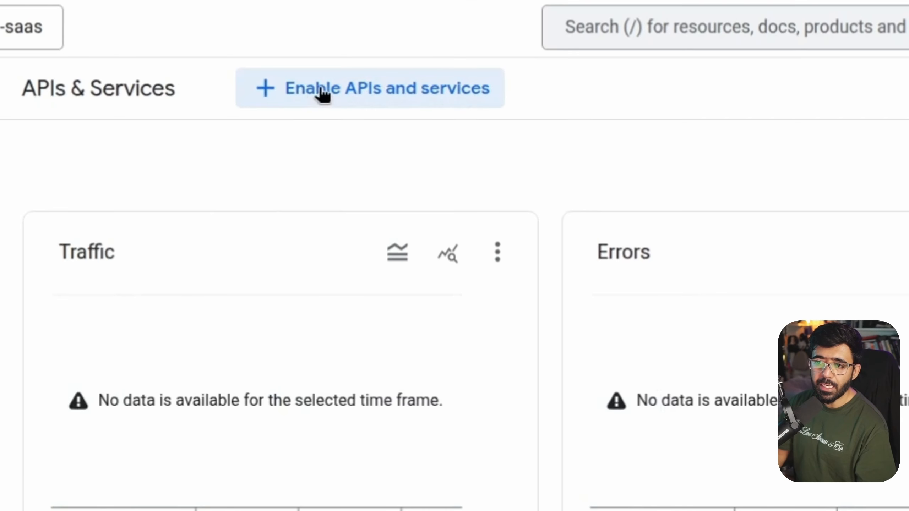
Search the API library for 'Gmail' and enable the Gmail API for n8n-saas
{"action": "left_click", "coordinate": [324, 87]}
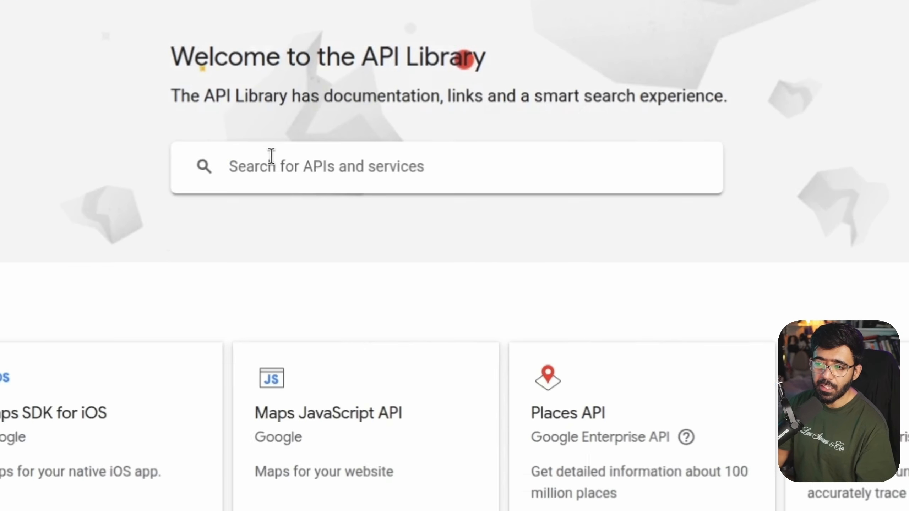
{"action": "left_click", "coordinate": [271, 158]}
{"action": "type", "text": "Gmail"}
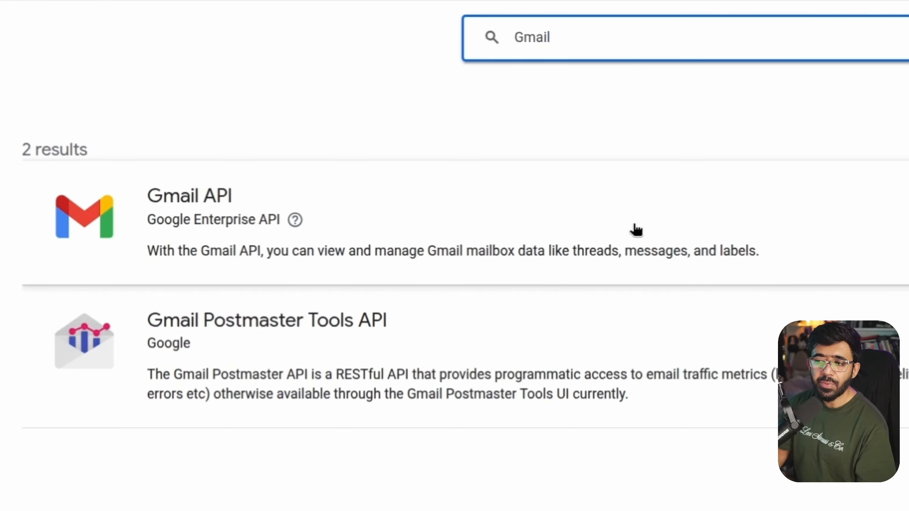
{"action": "left_click", "coordinate": [635, 225]}
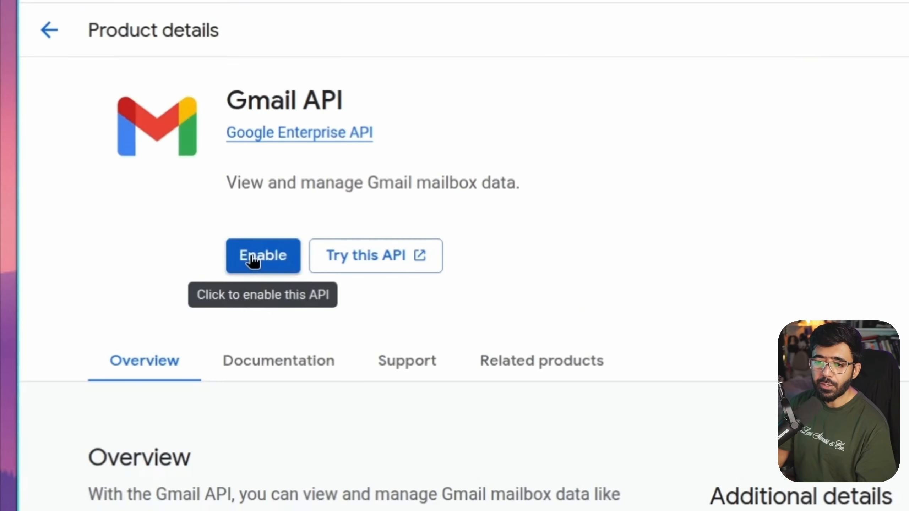
{"action": "left_click", "coordinate": [253, 255]}
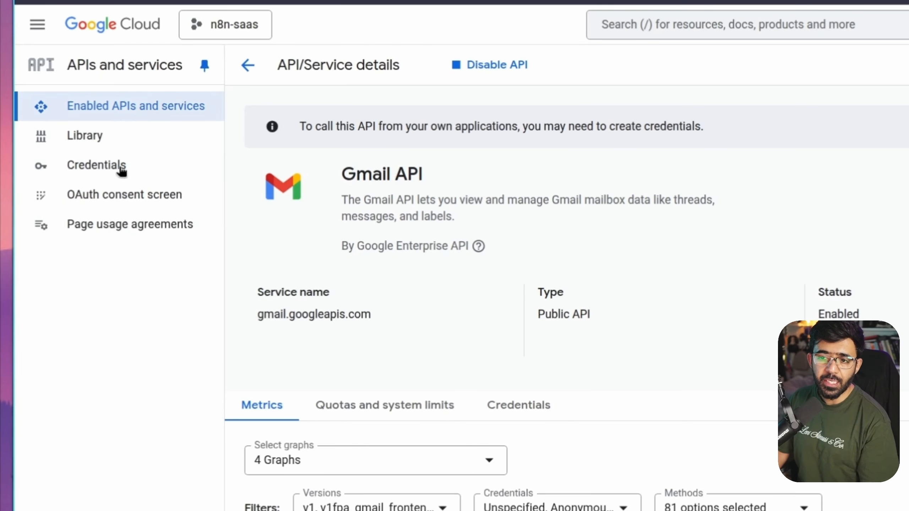
{"action": "left_click", "coordinate": [37, 24]}
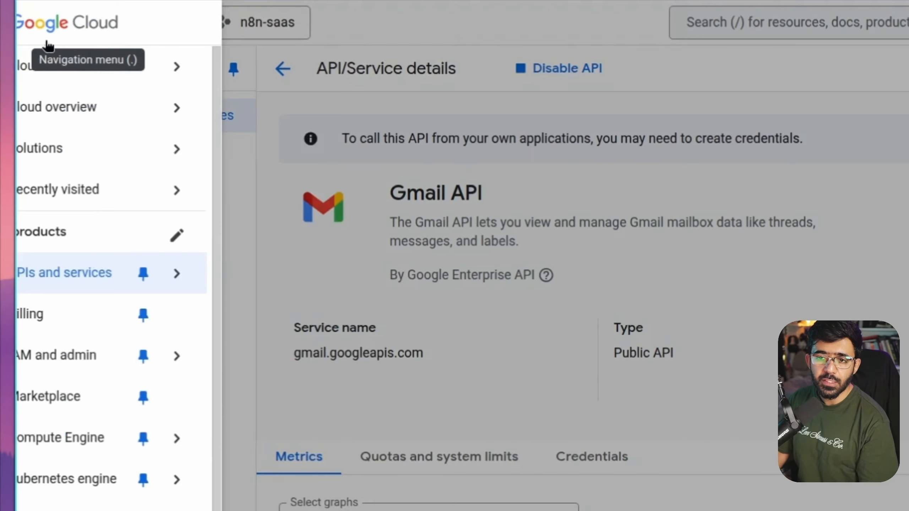
{"action": "mouse_move", "coordinate": [101, 286]}
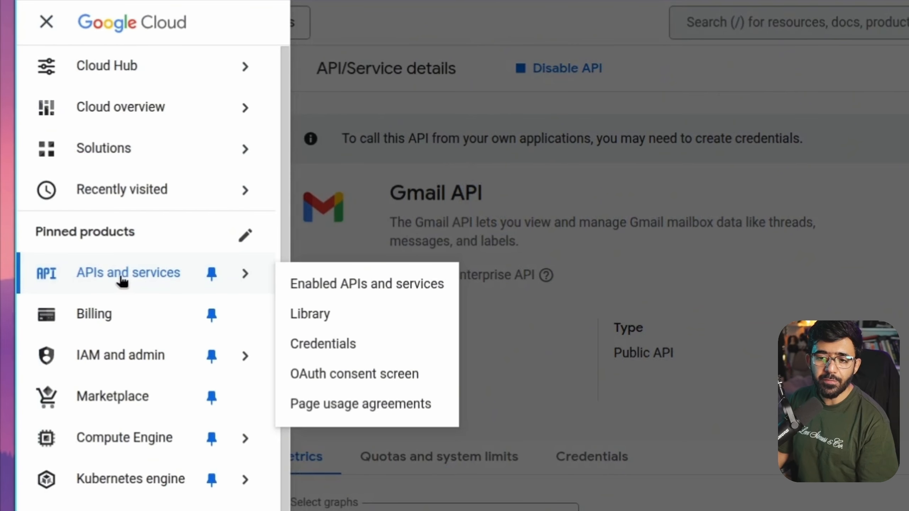
From the Credentials page, begin an OAuth client ID and go configure the required consent screen
{"action": "left_click", "coordinate": [388, 345]}
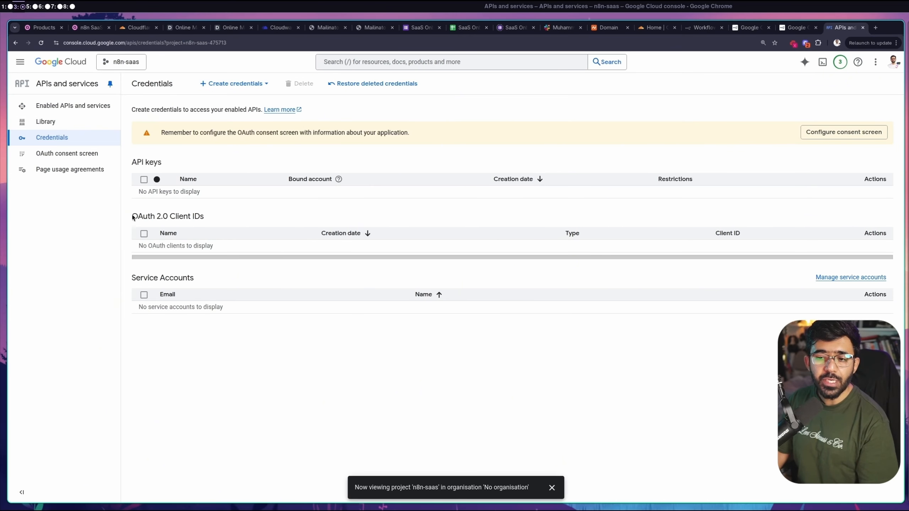
{"action": "left_click_drag", "start_coordinate": [133, 217], "coordinate": [196, 219]}
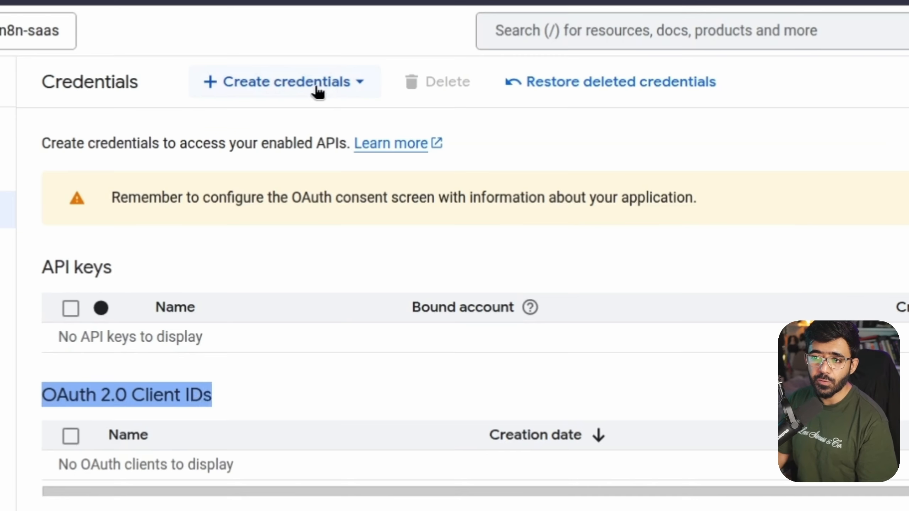
{"action": "left_click", "coordinate": [247, 86]}
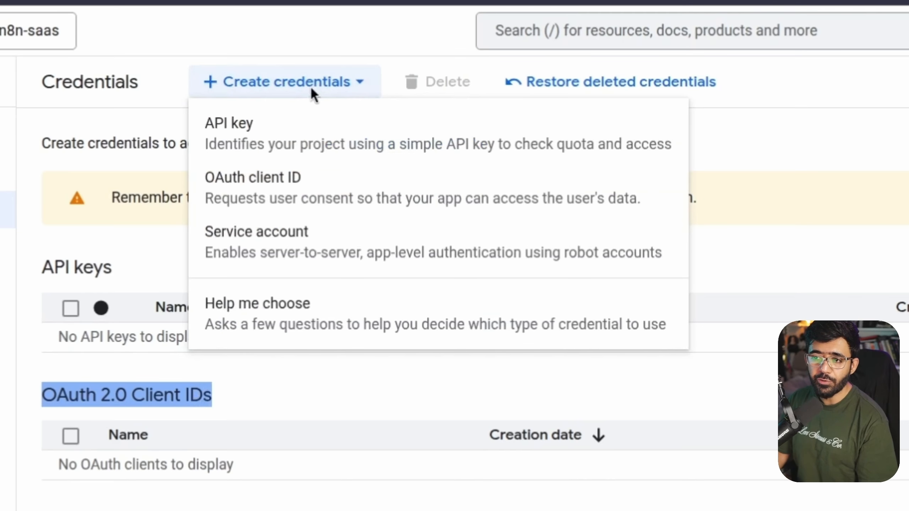
{"action": "left_click", "coordinate": [297, 191]}
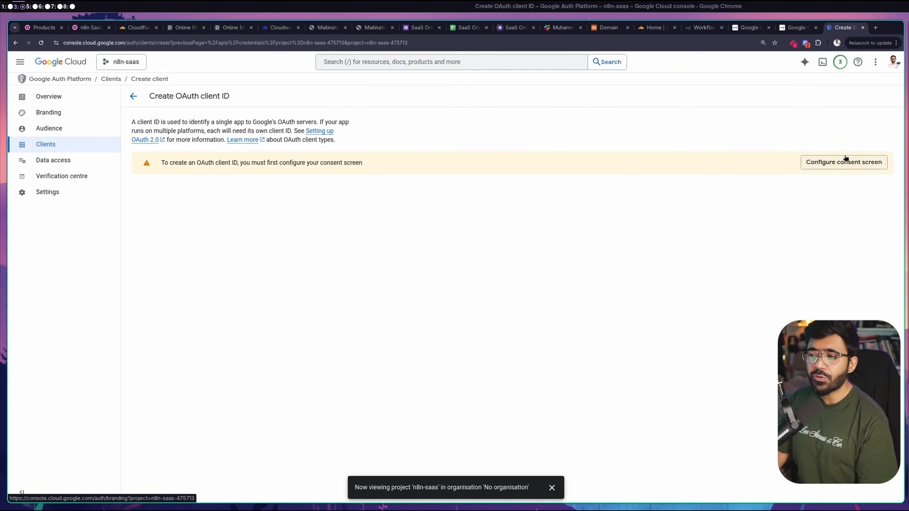
{"action": "left_click", "coordinate": [840, 163]}
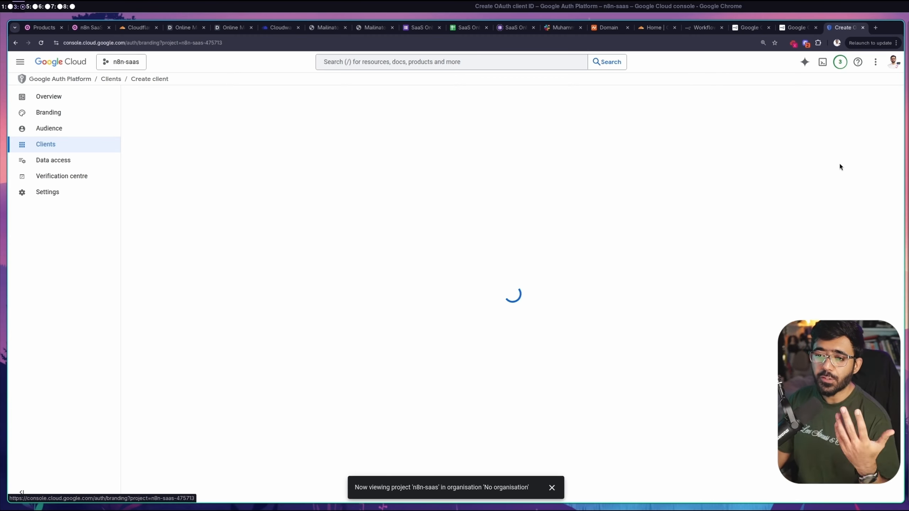
Create the consent configuration for app 'n8n SaaS' with External audience, contact e-mail and data policy accepted
{"action": "left_click", "coordinate": [512, 303]}
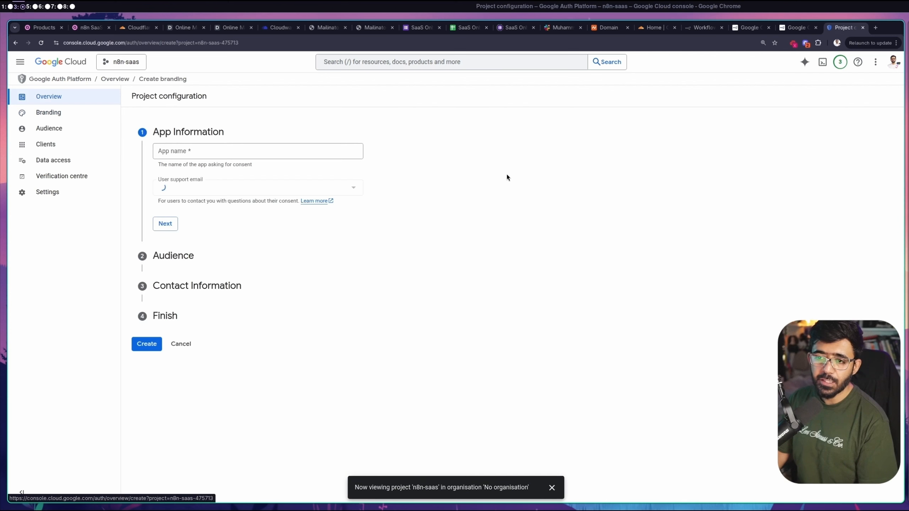
{"action": "left_click", "coordinate": [192, 152]}
{"action": "type", "text": "n8"}
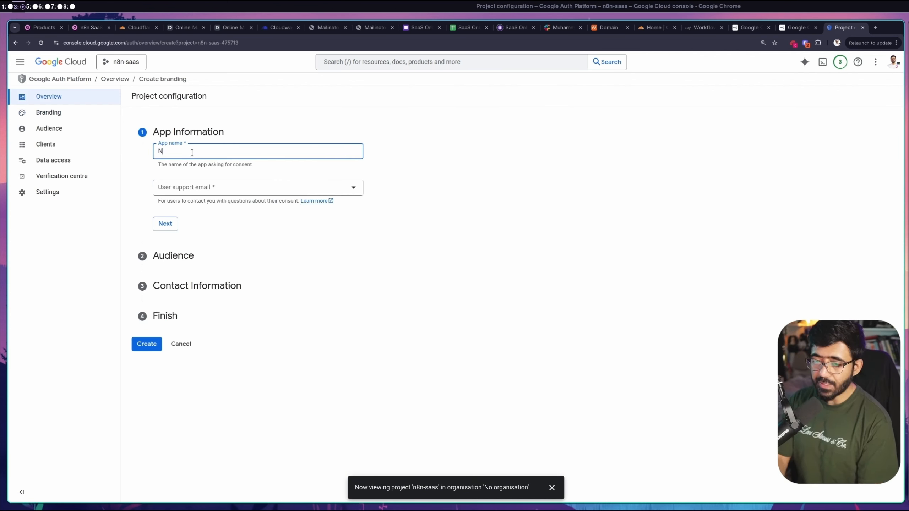
{"action": "type", "text": "n SaaS"}
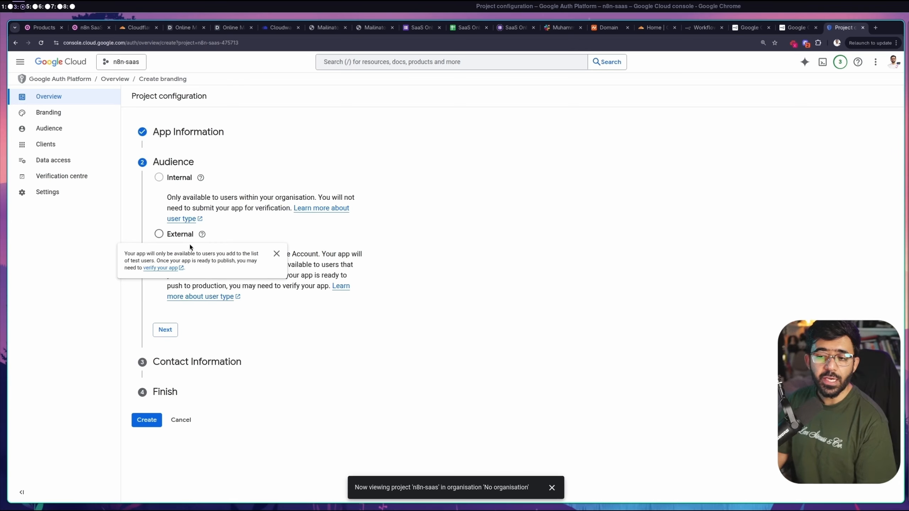
{"action": "left_click", "coordinate": [159, 234]}
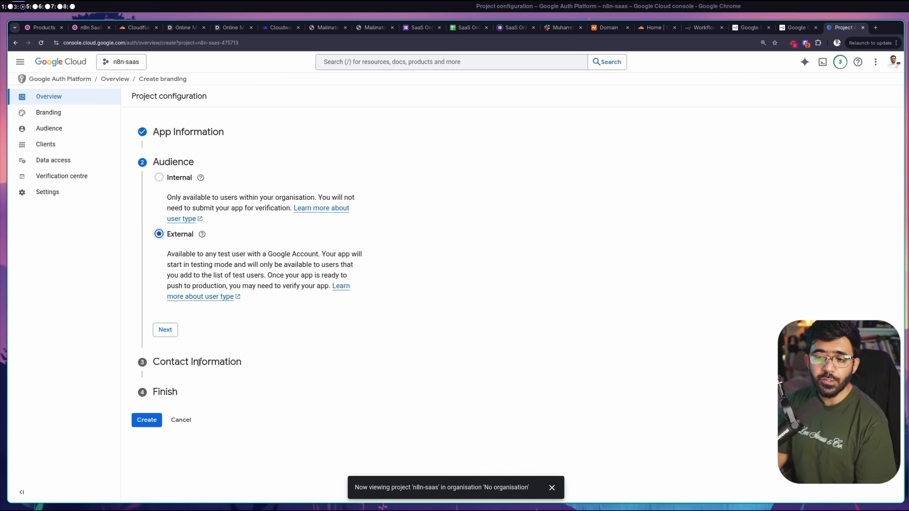
{"action": "left_click", "coordinate": [165, 329]}
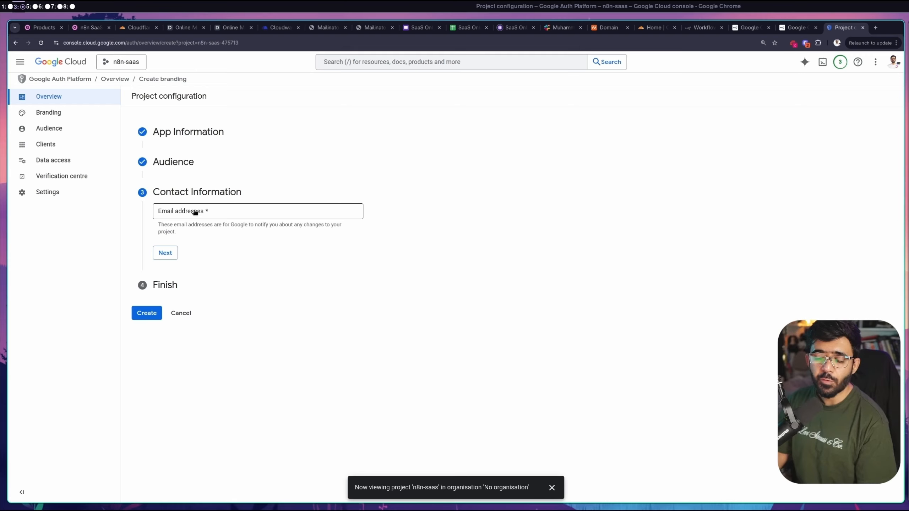
{"action": "left_click", "coordinate": [195, 212]}
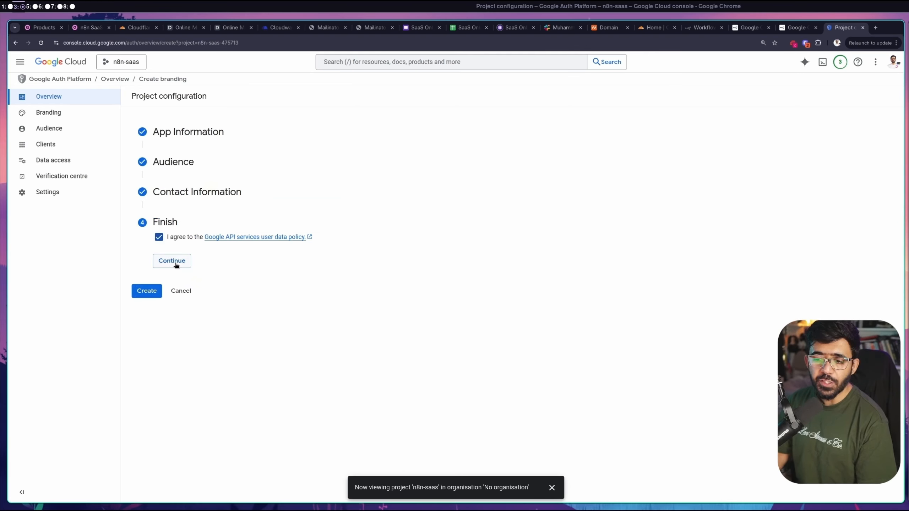
{"action": "left_click", "coordinate": [175, 265]}
{"action": "left_click", "coordinate": [145, 251]}
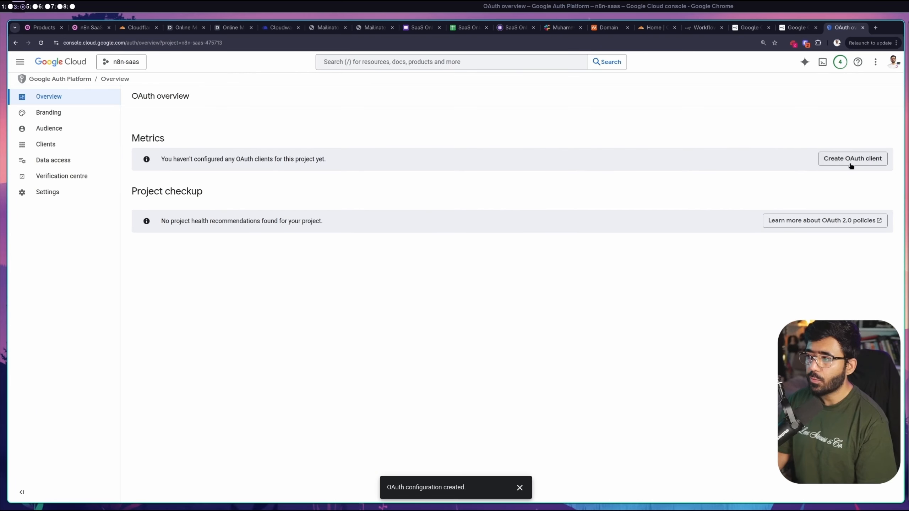
{"action": "left_click", "coordinate": [836, 163]}
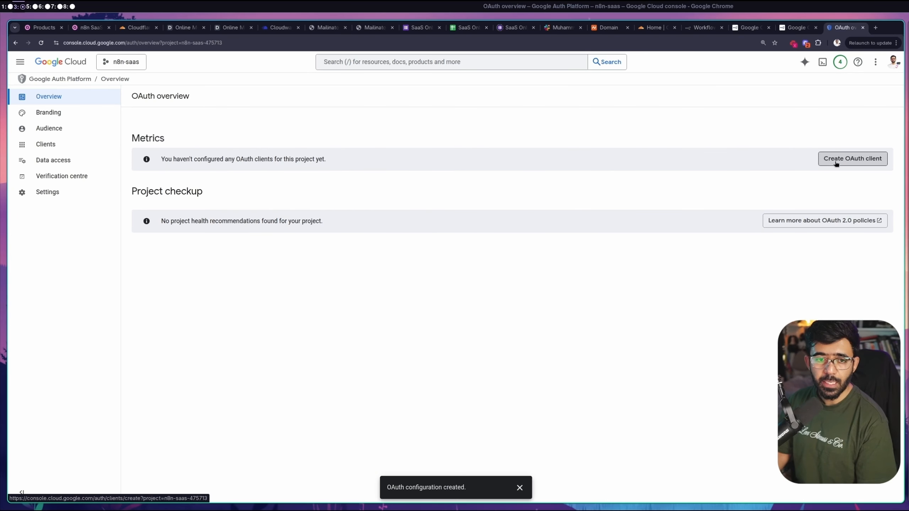
{"action": "left_click", "coordinate": [168, 166]}
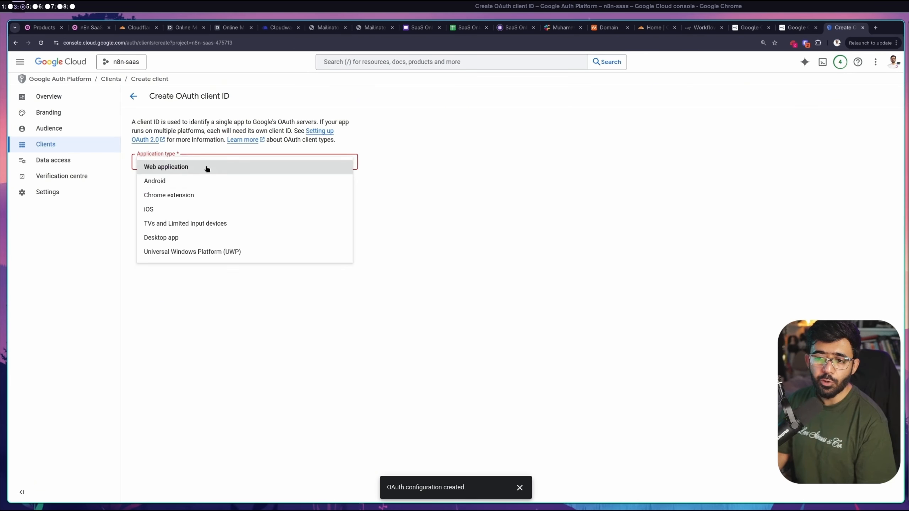
{"action": "left_click", "coordinate": [208, 168]}
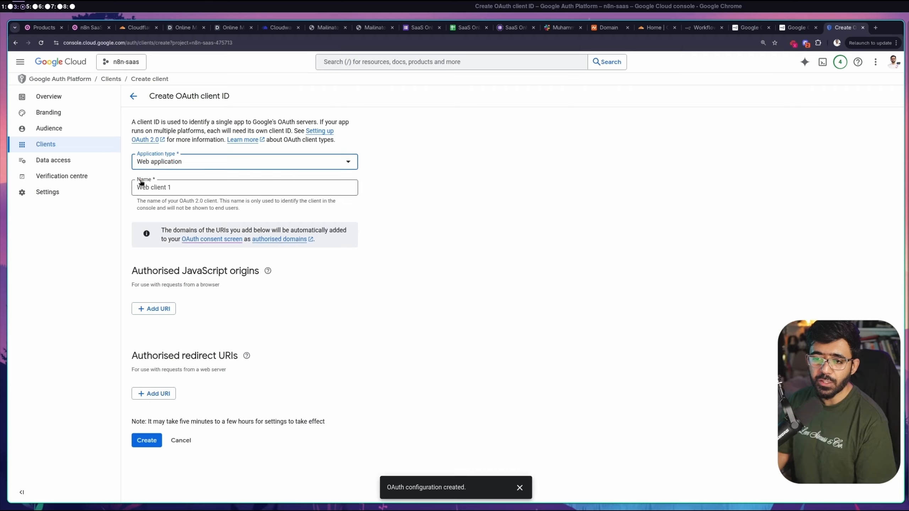
{"action": "left_click_drag", "start_coordinate": [138, 187], "coordinate": [174, 186]}
{"action": "type", "text": "n8n SaaS"}
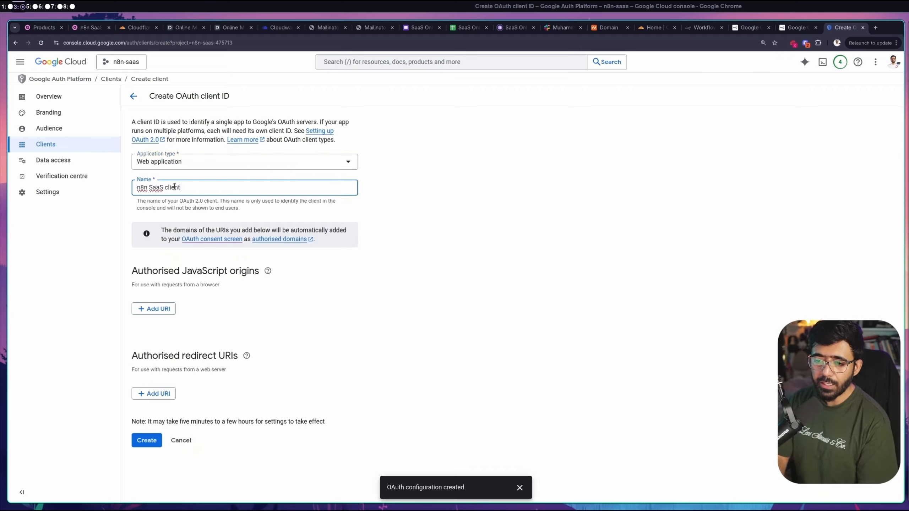
{"action": "left_click", "coordinate": [497, 225]}
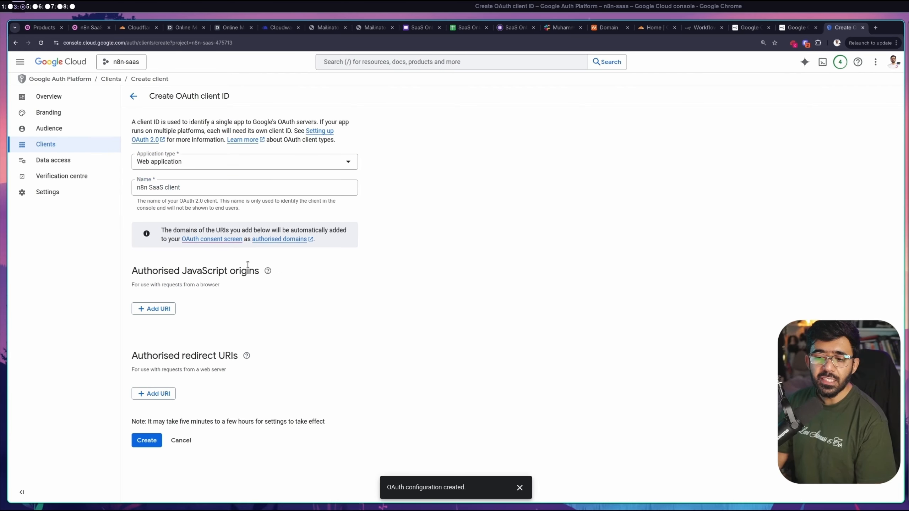
{"action": "left_click", "coordinate": [154, 309]}
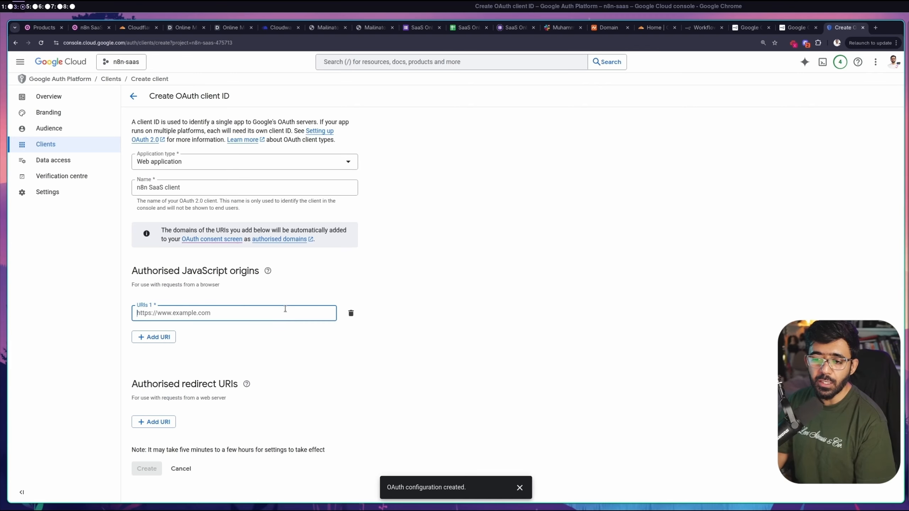
{"action": "type", "text": "htt"}
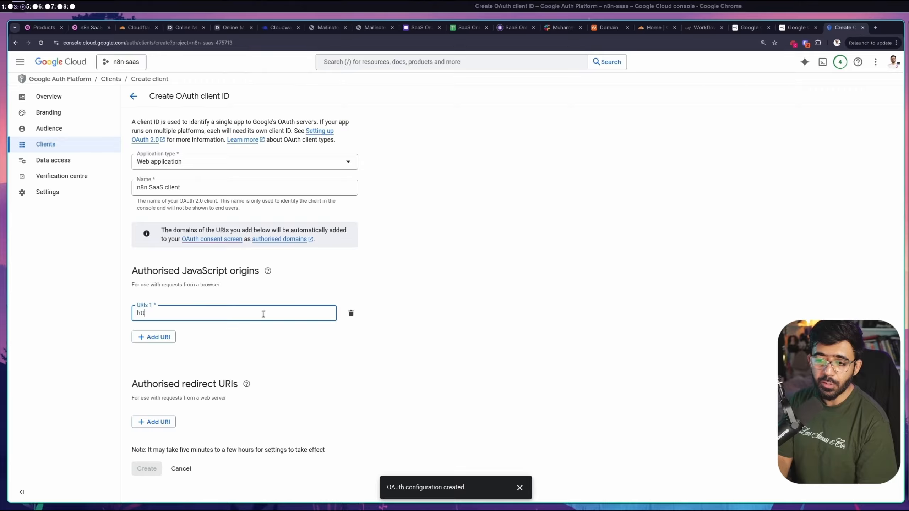
{"action": "type", "text": "ps://sigmamemer.com"}
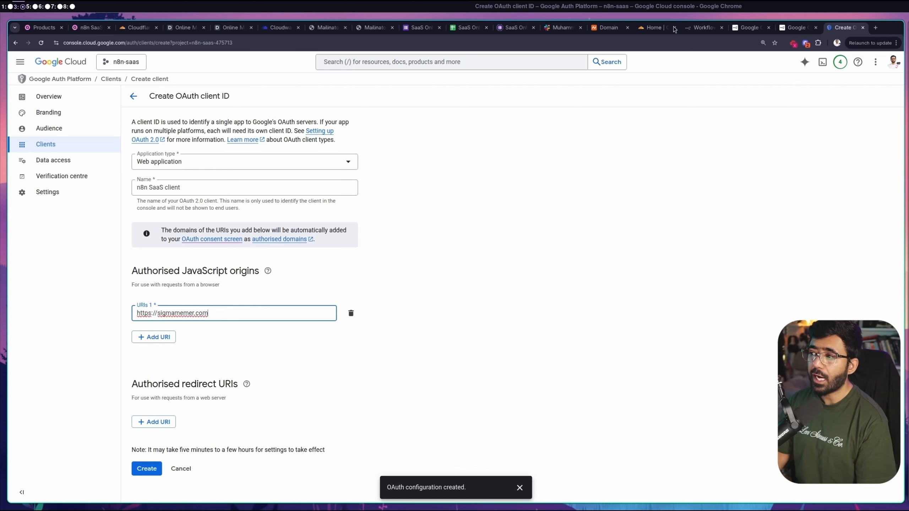
Add n8n's OAuth redirect URL as the authorised redirect URI and create the client
{"action": "left_click", "coordinate": [689, 28]}
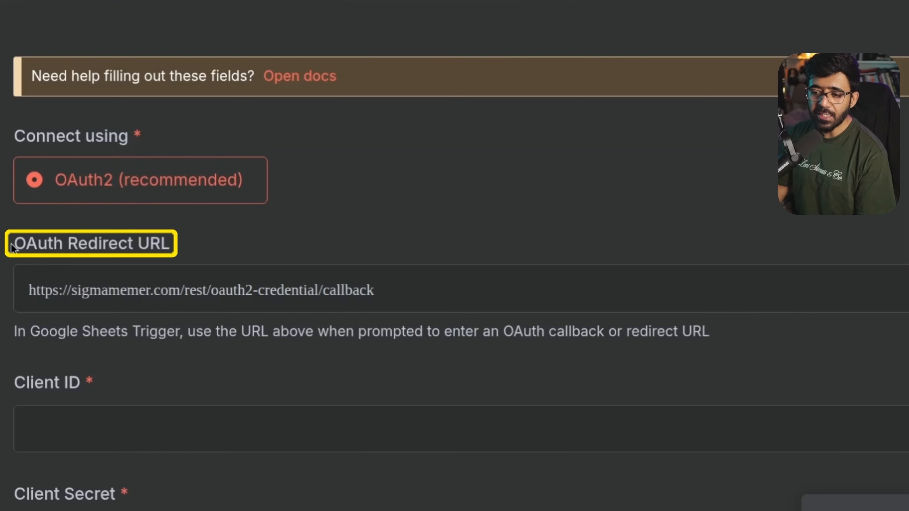
{"action": "left_click_drag", "start_coordinate": [14, 243], "coordinate": [181, 245]}
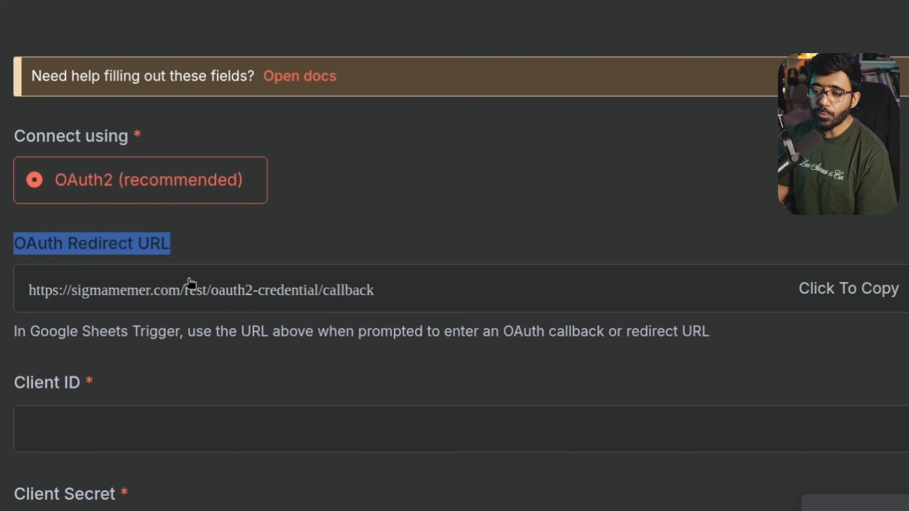
{"action": "left_click", "coordinate": [297, 297]}
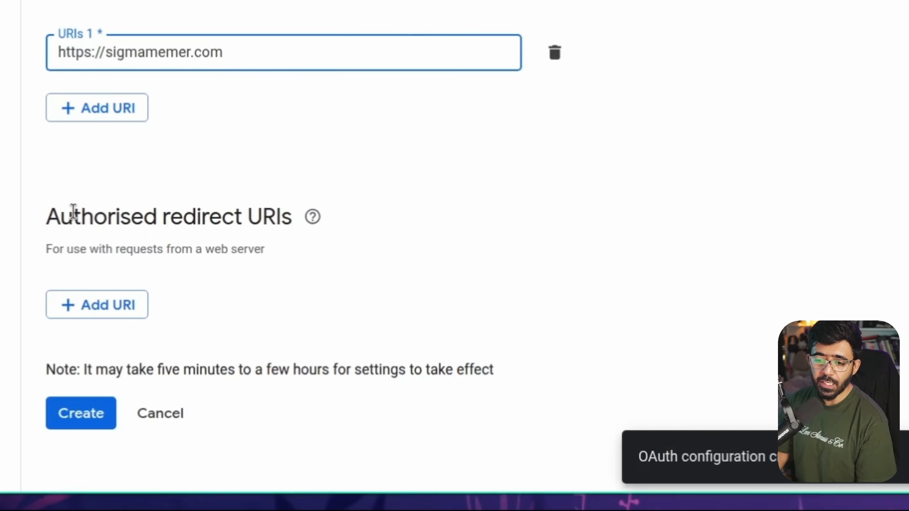
{"action": "triple_click", "coordinate": [73, 211]}
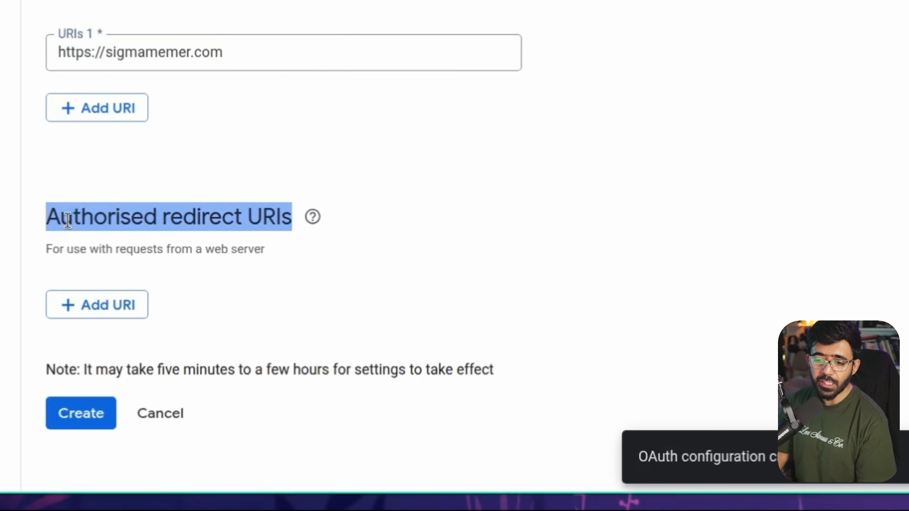
{"action": "left_click", "coordinate": [77, 303]}
{"action": "scroll", "coordinate": [890, 178], "scroll_direction": "down", "scroll_amount": 1}
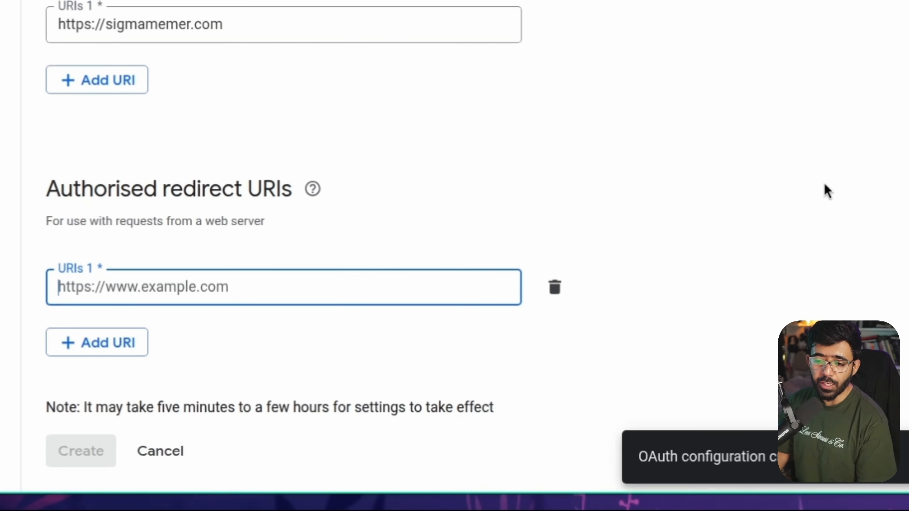
{"action": "type", "text": "https://sigmamemer.com/rest/oauth2-credential/callback"}
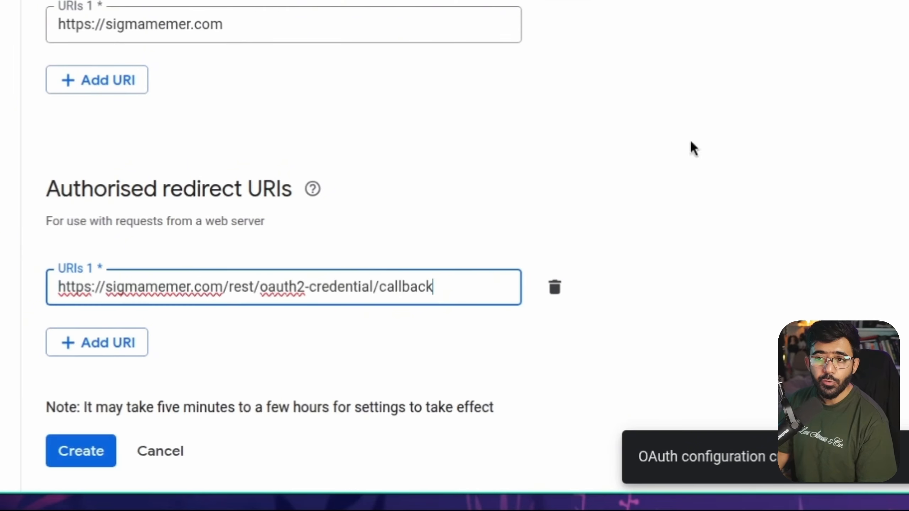
{"action": "left_click", "coordinate": [82, 452]}
Copy the generated Client ID and Client secret into n8n's credential form
{"action": "triple_click", "coordinate": [314, 166]}
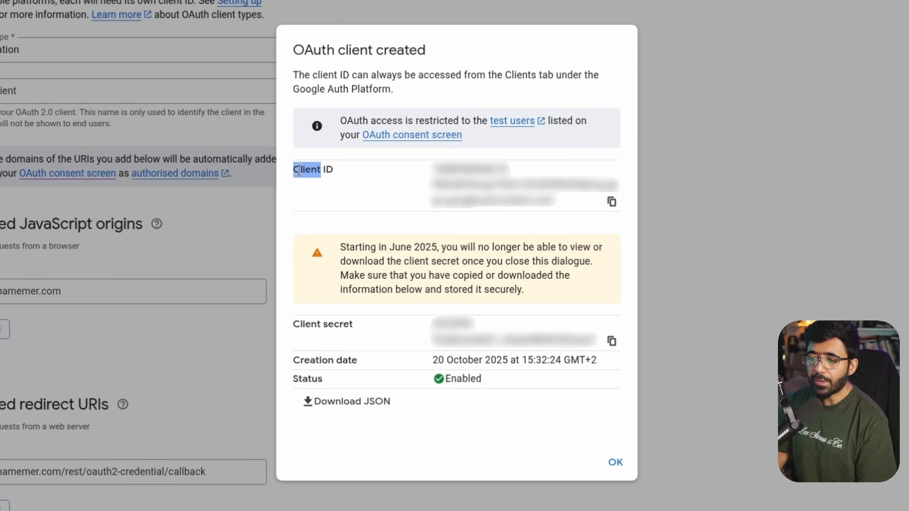
{"action": "triple_click", "coordinate": [290, 324]}
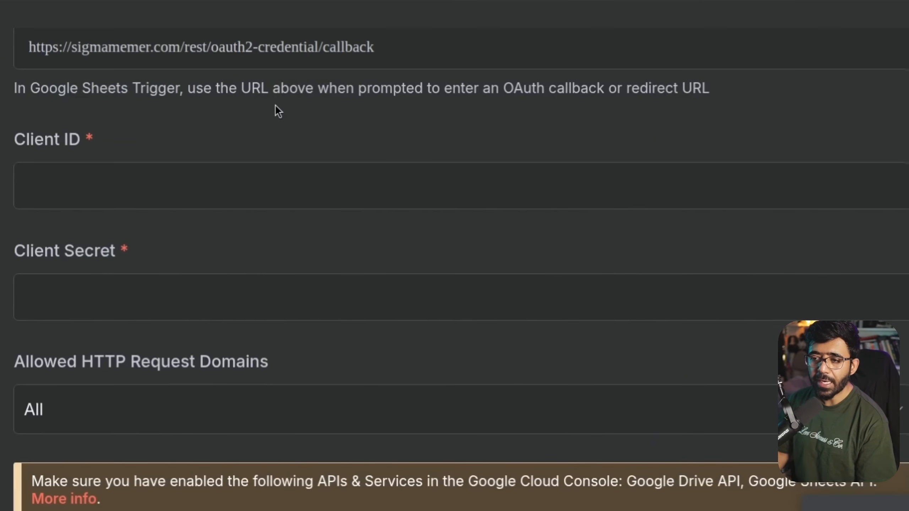
{"action": "scroll", "coordinate": [275, 104], "scroll_direction": "up", "scroll_amount": 4}
{"action": "scroll", "coordinate": [275, 110], "scroll_direction": "down", "scroll_amount": 6}
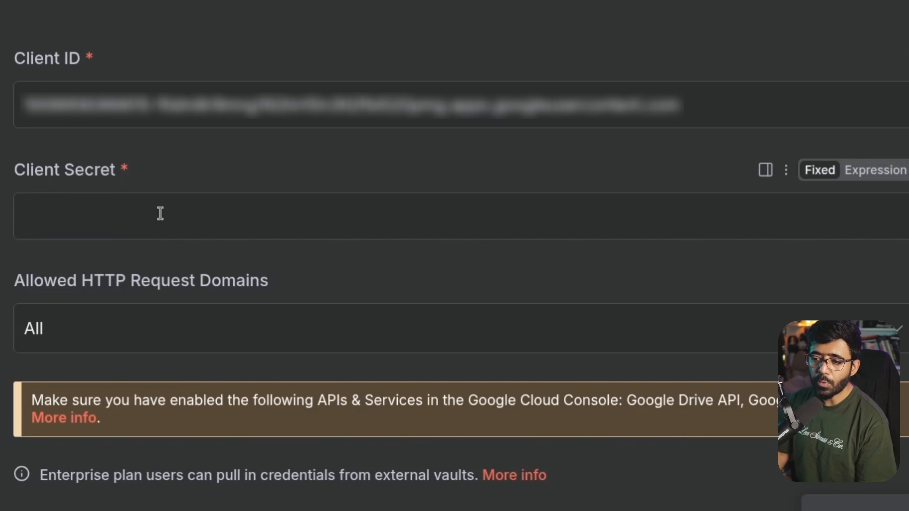
{"action": "left_click", "coordinate": [158, 211]}
{"action": "key", "text": "ctrl+v"}
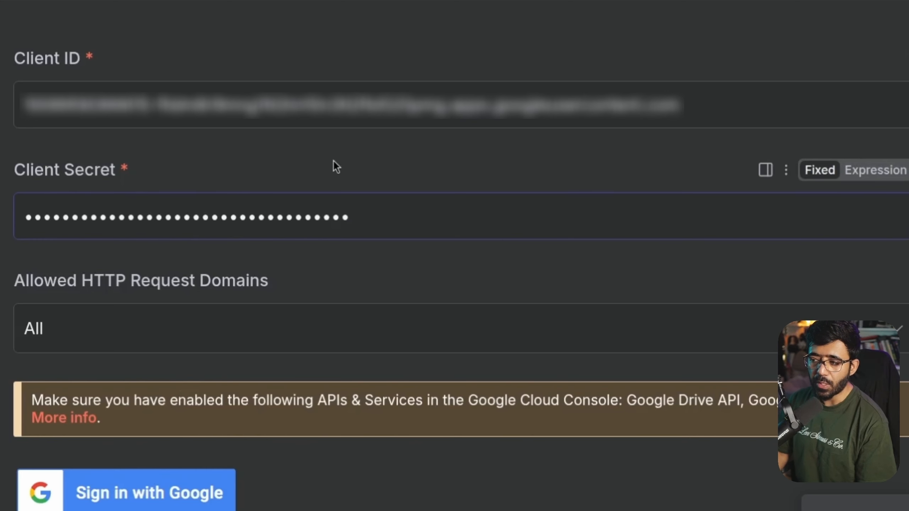
Attempt the Google sign-in, which is blocked, and note the required Google Drive API in the warning
{"action": "left_click", "coordinate": [144, 469]}
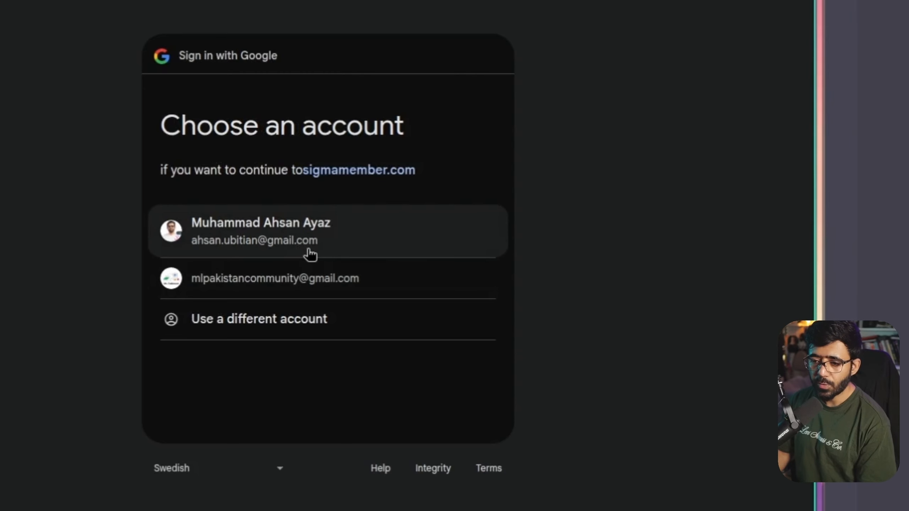
{"action": "left_click", "coordinate": [312, 241]}
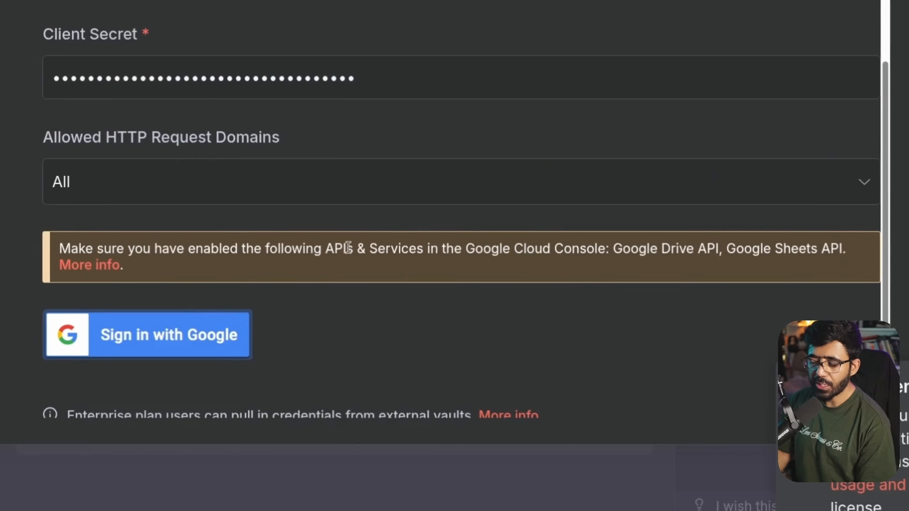
{"action": "left_click_drag", "start_coordinate": [611, 249], "coordinate": [715, 248]}
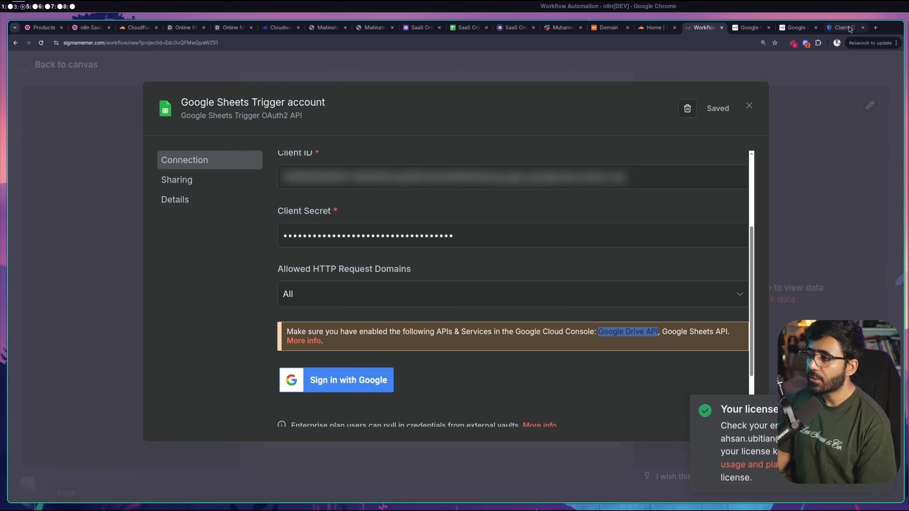
{"action": "left_click", "coordinate": [848, 26]}
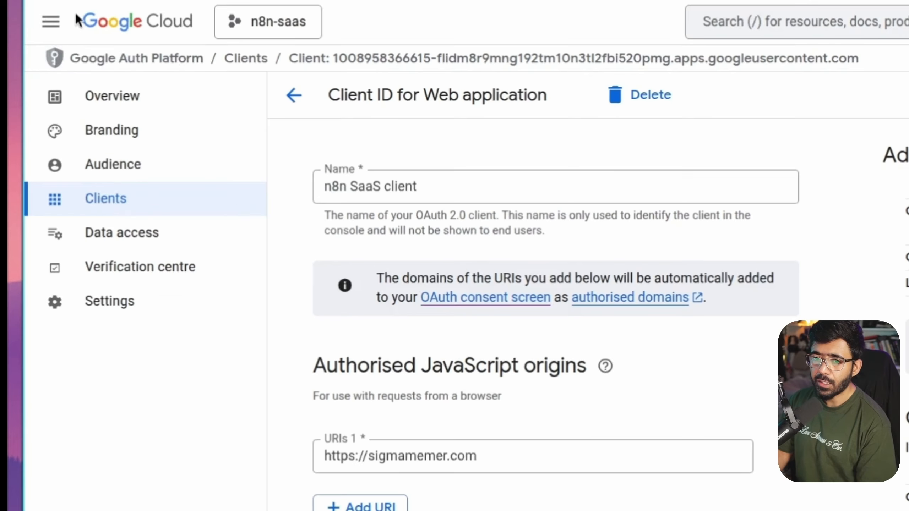
Search the API library for 'Google Drive API' and enable it for n8n-saas
{"action": "left_click", "coordinate": [51, 22]}
{"action": "mouse_move", "coordinate": [143, 278]}
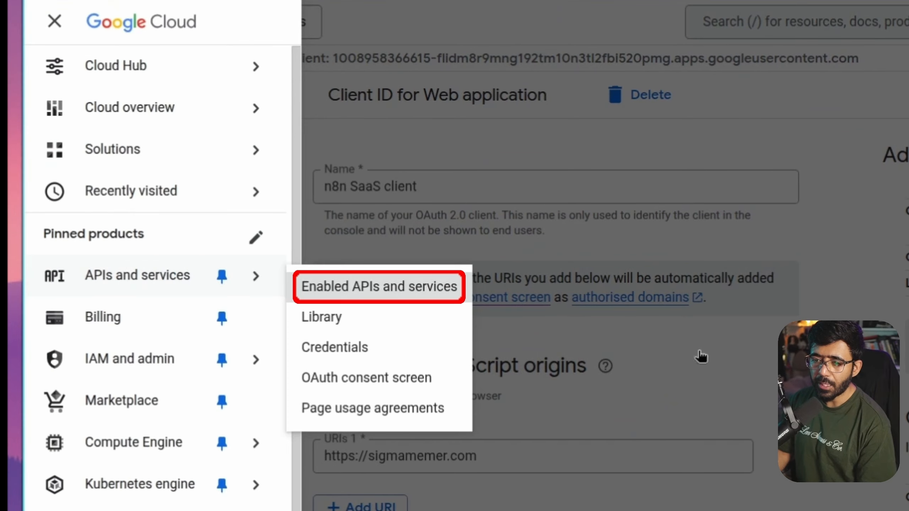
{"action": "left_click", "coordinate": [379, 287]}
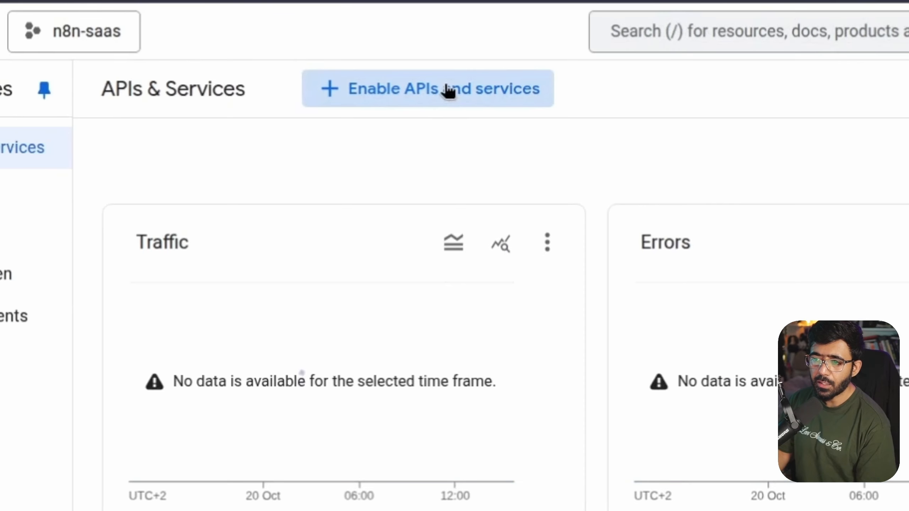
{"action": "left_click", "coordinate": [448, 88]}
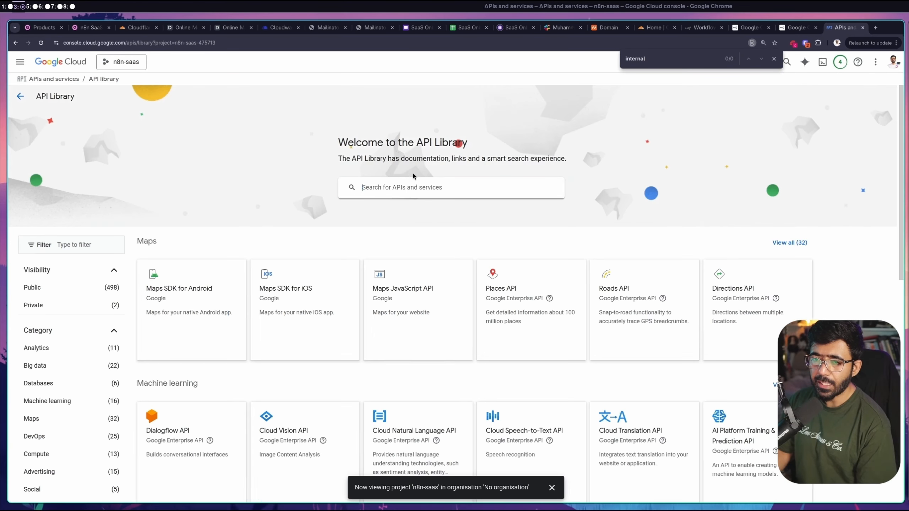
{"action": "left_click", "coordinate": [413, 175]}
{"action": "type", "text": "Google Drive API"}
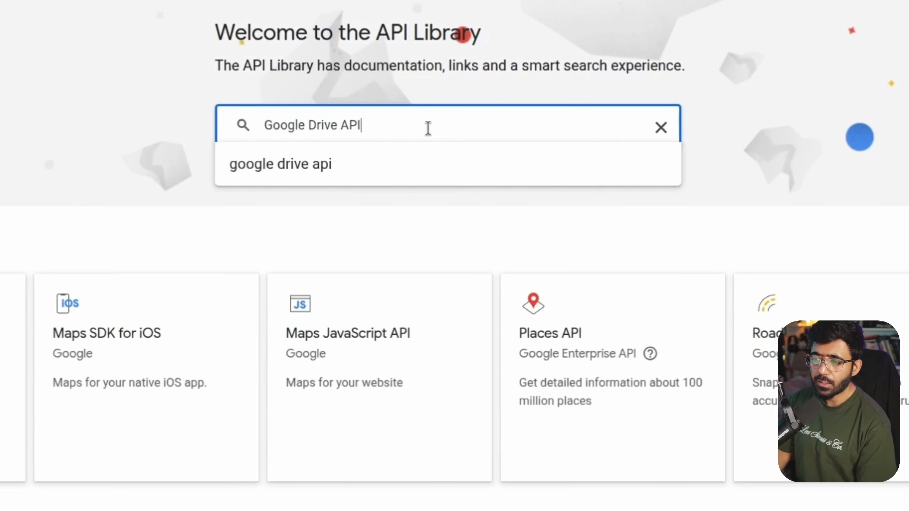
{"action": "left_click", "coordinate": [419, 165]}
{"action": "left_click", "coordinate": [481, 178]}
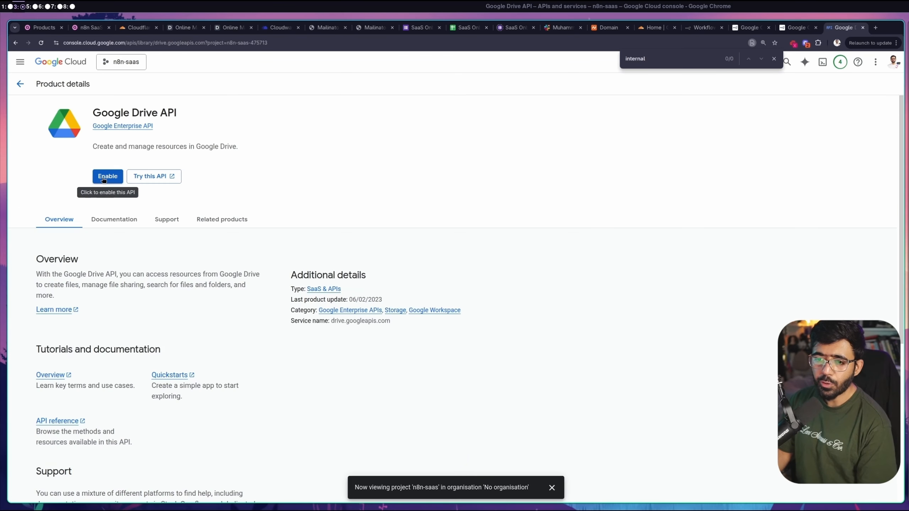
{"action": "left_click", "coordinate": [104, 177]}
Reopen the n8n SaaS client's details and note the delay before settings take effect
{"action": "left_click", "coordinate": [79, 156]}
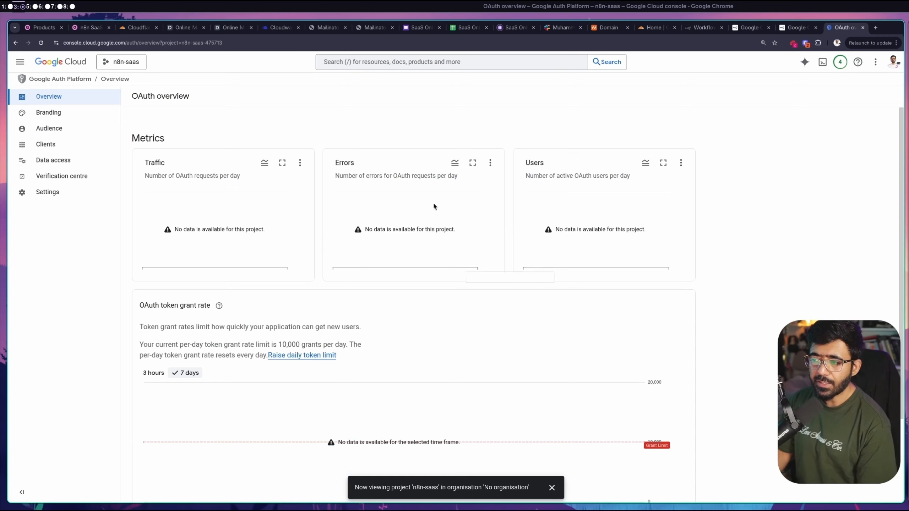
{"action": "scroll", "coordinate": [442, 363], "scroll_direction": "down", "scroll_amount": 3}
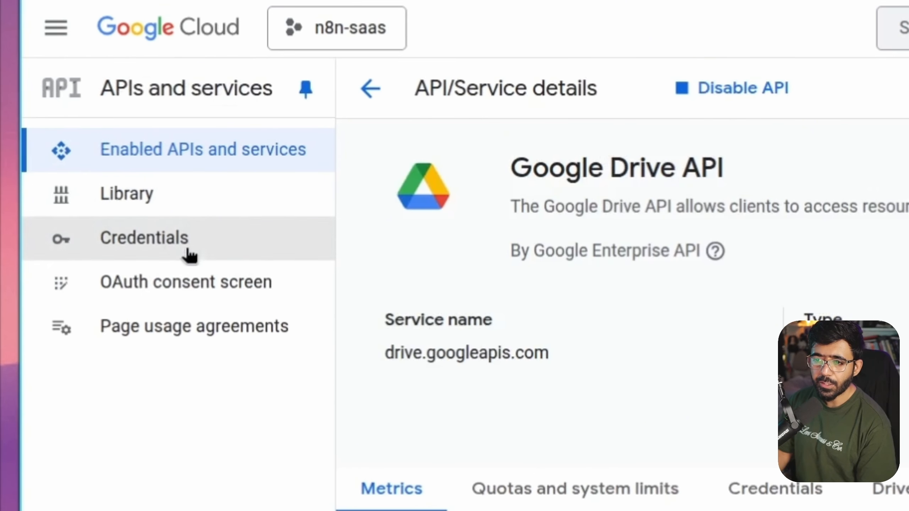
{"action": "left_click", "coordinate": [190, 255]}
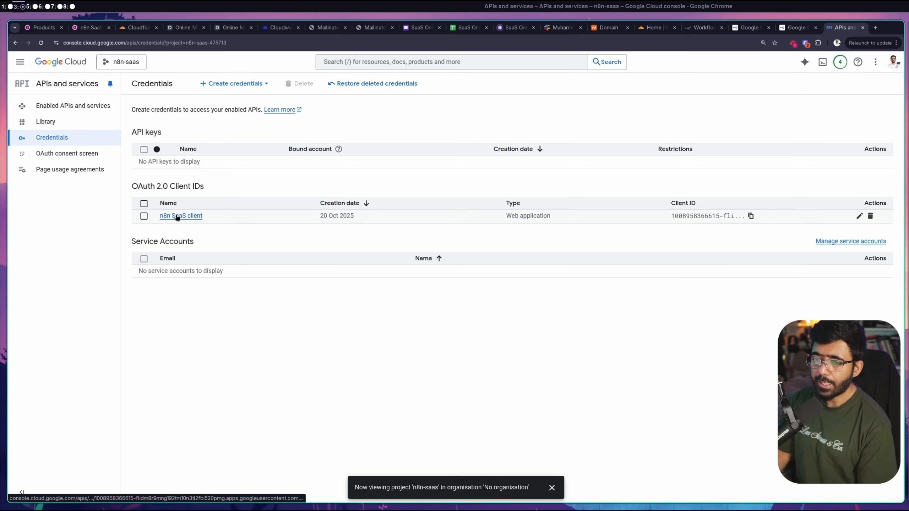
{"action": "left_click", "coordinate": [178, 216]}
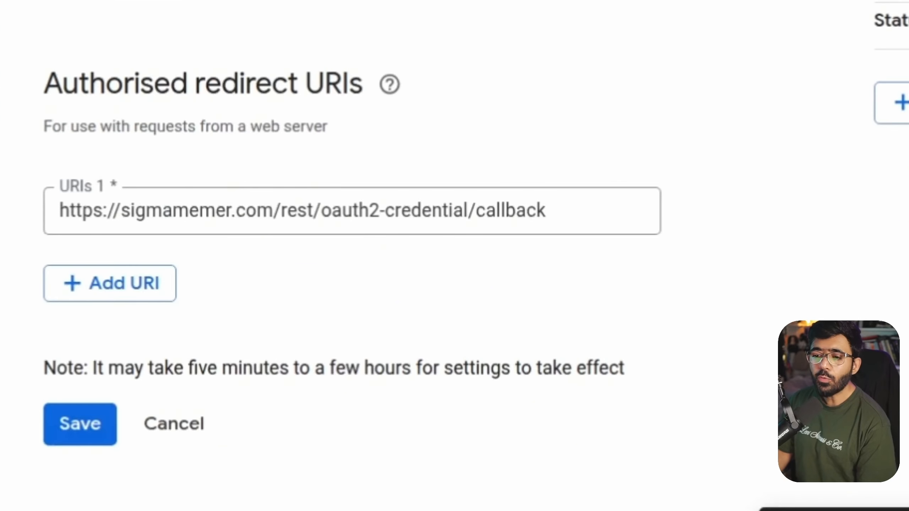
{"action": "left_click_drag", "start_coordinate": [93, 368], "coordinate": [308, 369]}
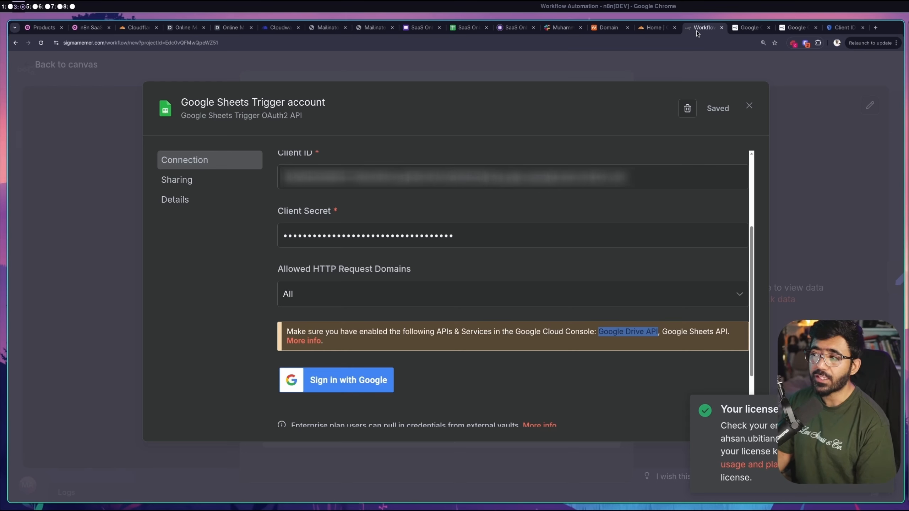
Try Google sign-in for the n8n credential, hit the Error 403 'Access blocked' page, then return to Google Cloud
{"action": "left_click", "coordinate": [344, 380]}
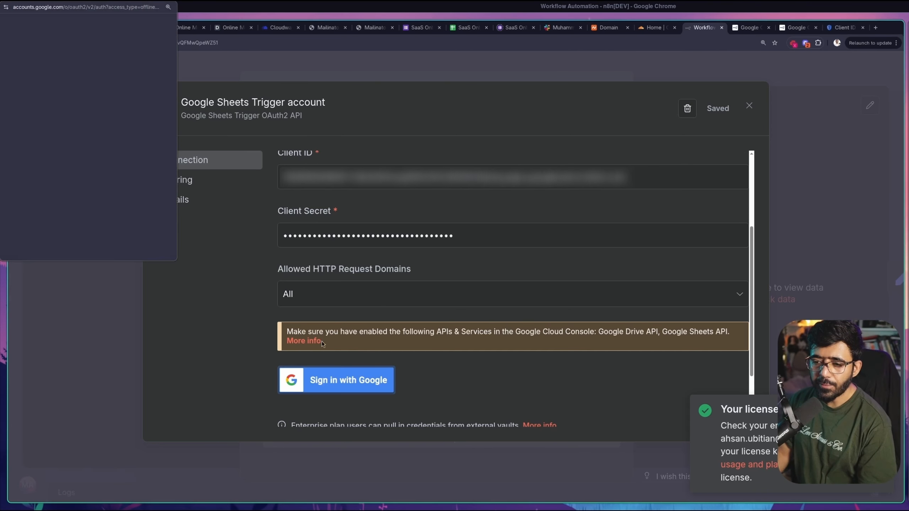
{"action": "left_click", "coordinate": [60, 108]}
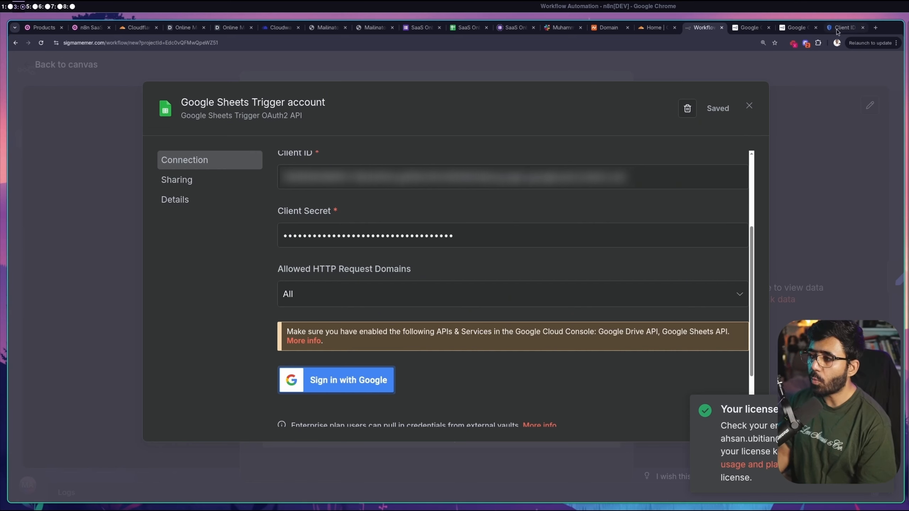
{"action": "left_click", "coordinate": [837, 30]}
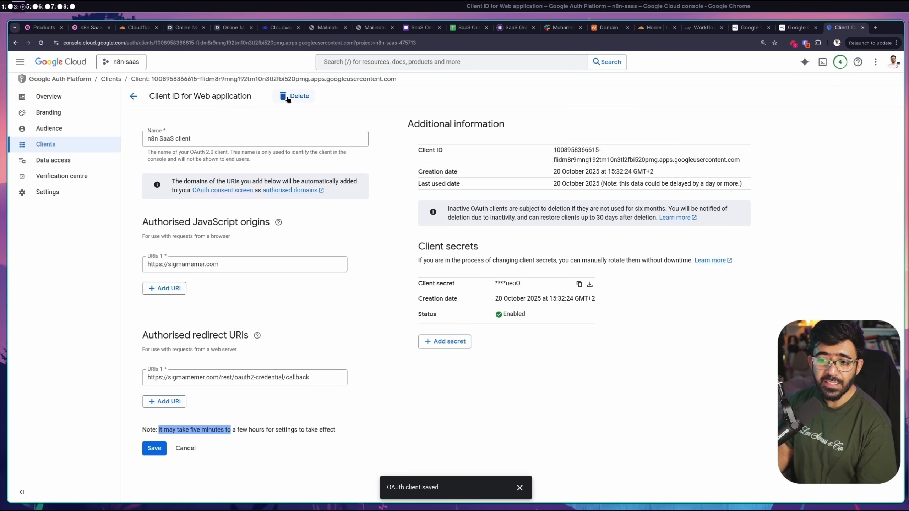
Delete the old n8n SaaS OAuth client in Google Cloud Console
{"action": "left_click_drag", "start_coordinate": [310, 378], "coordinate": [312, 362]}
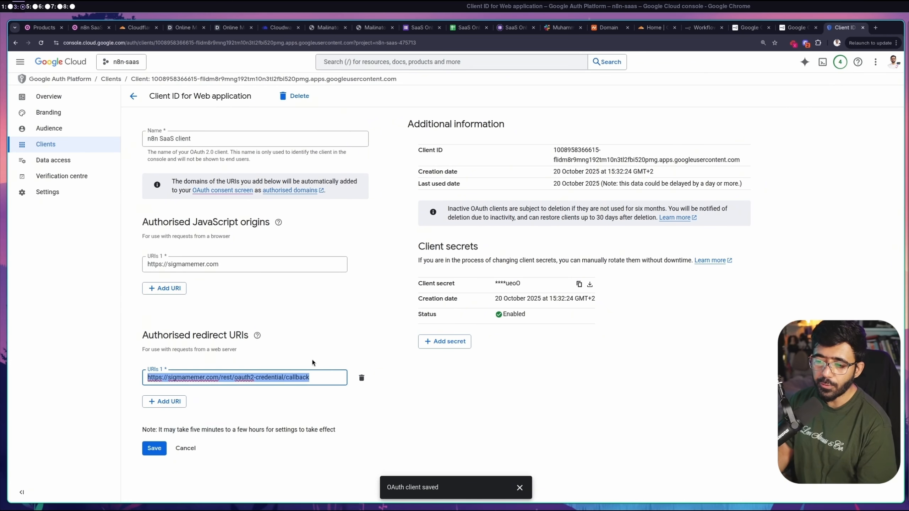
{"action": "left_click", "coordinate": [291, 96]}
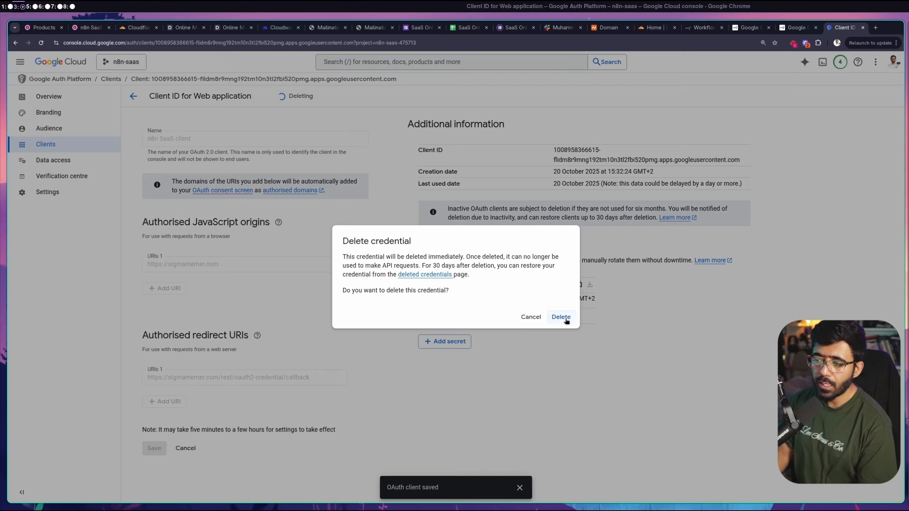
{"action": "left_click", "coordinate": [561, 317]}
Start a new OAuth client ID of type Web application named 'n8n SaaS c'
{"action": "left_click", "coordinate": [274, 55]}
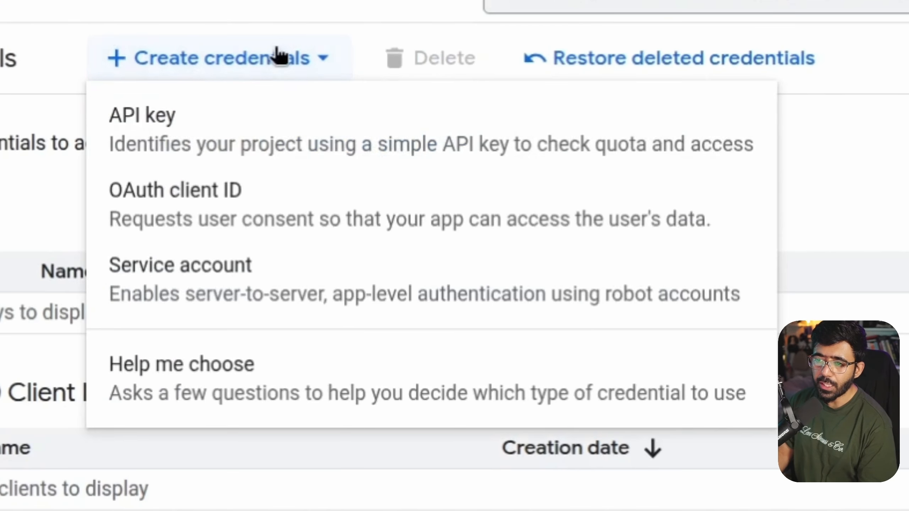
{"action": "left_click", "coordinate": [255, 194]}
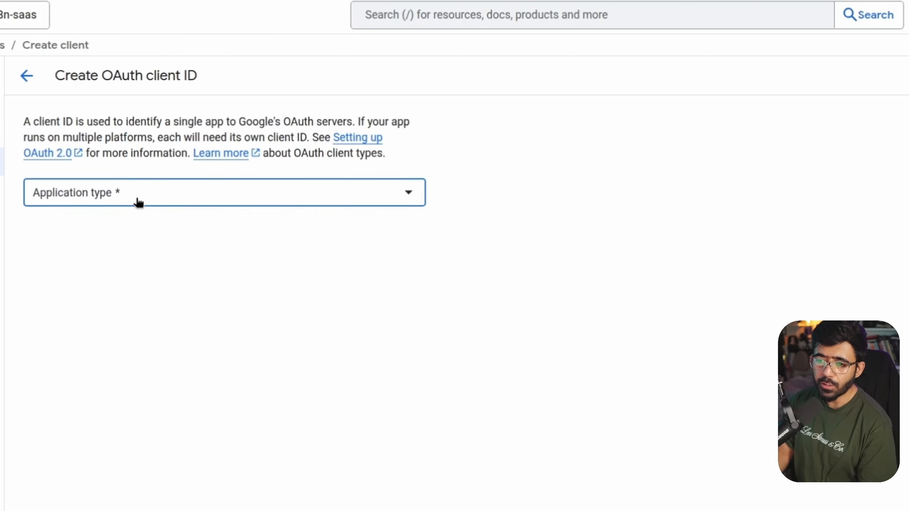
{"action": "left_click", "coordinate": [136, 201]}
{"action": "left_click", "coordinate": [131, 210]}
{"action": "left_click", "coordinate": [510, 406]}
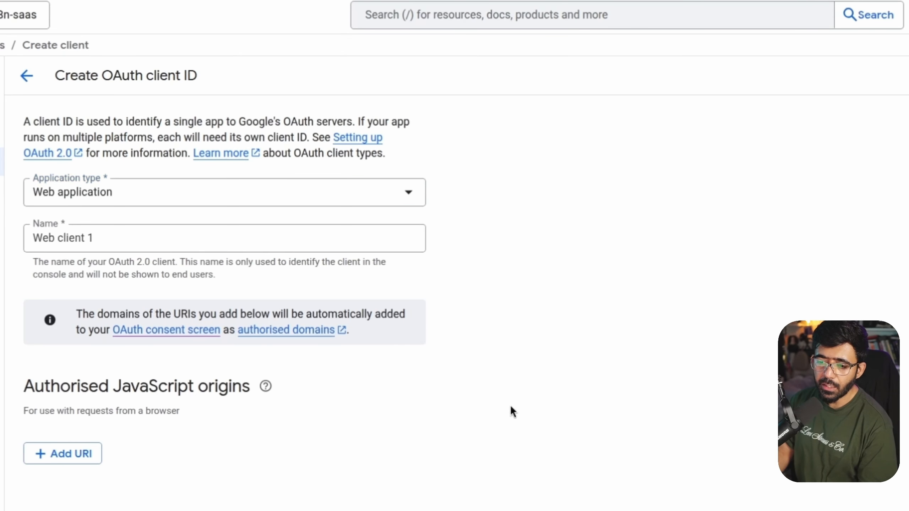
{"action": "triple_click", "coordinate": [137, 237]}
{"action": "type", "text": "n8n"}
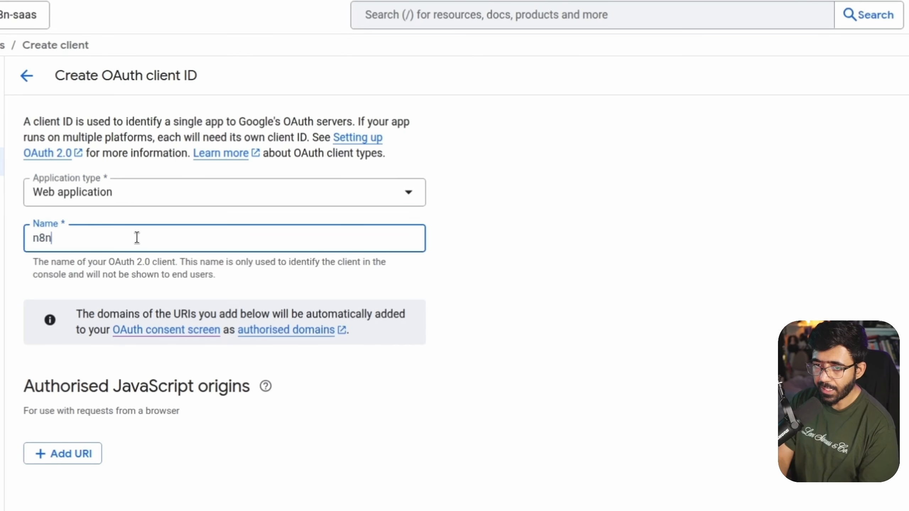
{"action": "type", "text": " SaaS client"}
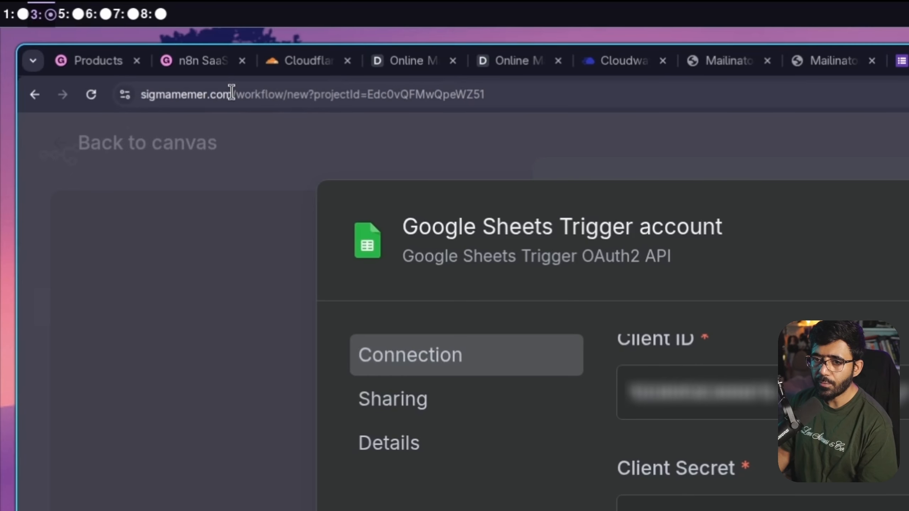
{"action": "left_click_drag", "start_coordinate": [231, 94], "coordinate": [141, 94]}
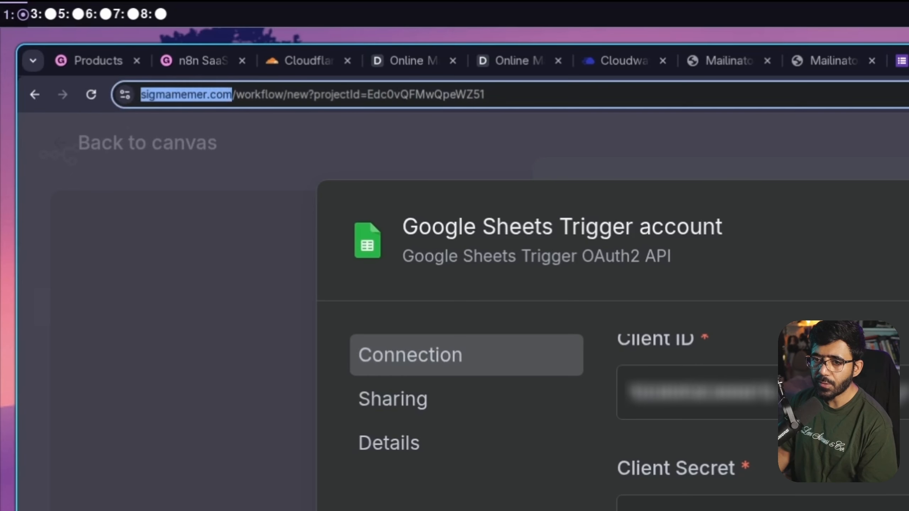
{"action": "key", "text": "ctrl+c"}
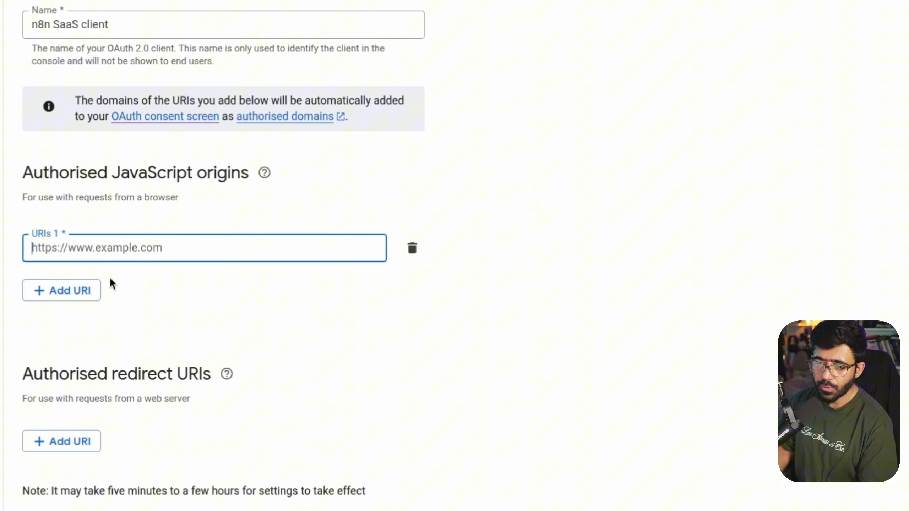
{"action": "key", "text": "ctrl+v"}
{"action": "key", "text": "BackSpace"}
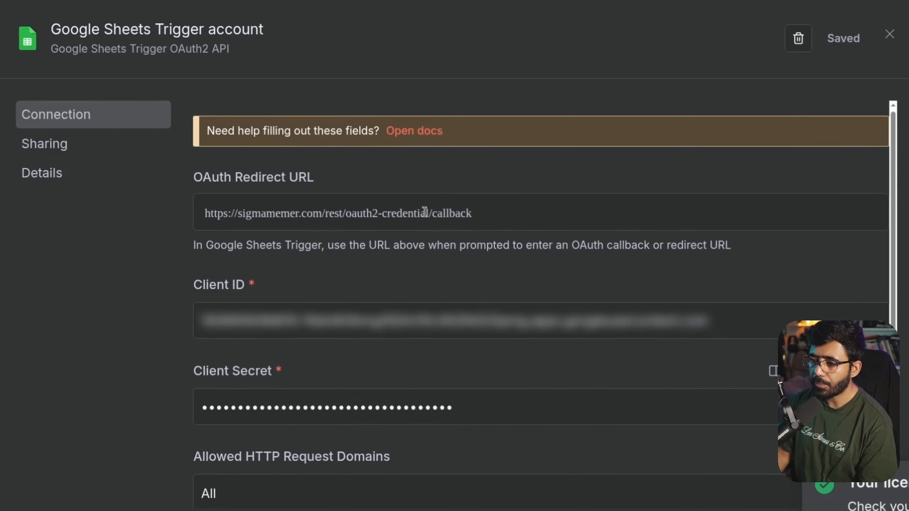
{"action": "left_click", "coordinate": [467, 222]}
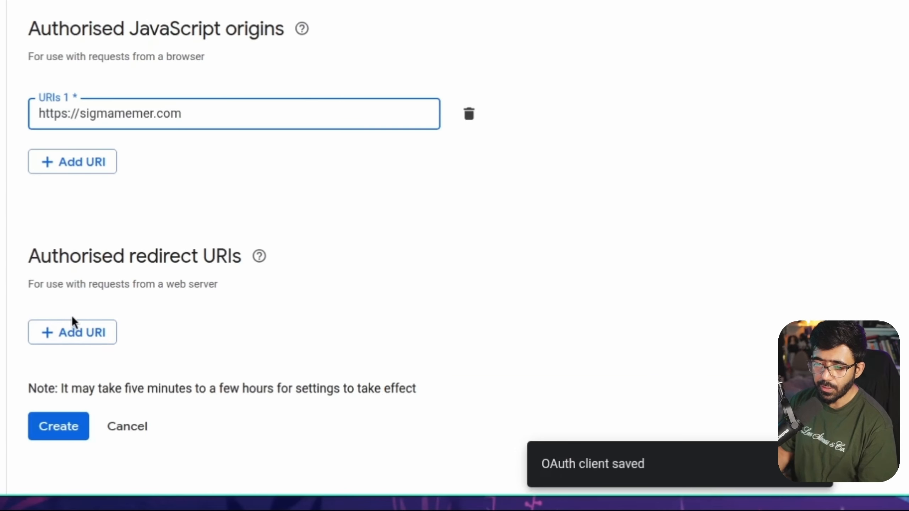
{"action": "left_click", "coordinate": [72, 317]}
{"action": "key", "text": "ctrl+v"}
{"action": "left_click", "coordinate": [75, 460]}
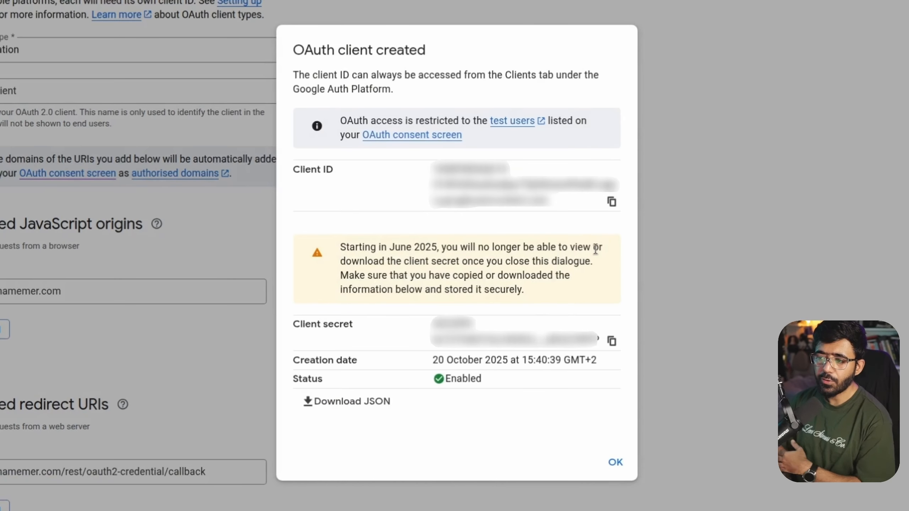
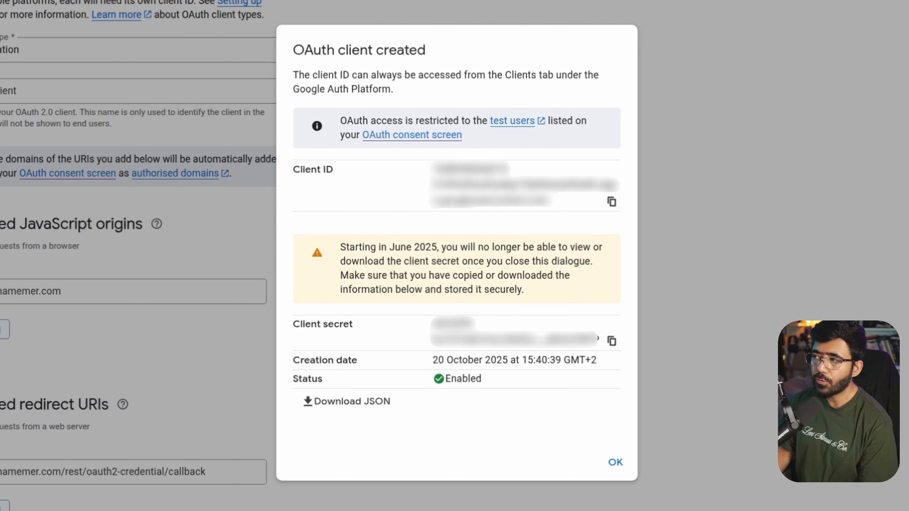
Add your own Gmail address as a test user on the app's Audience page
{"action": "left_click", "coordinate": [412, 134]}
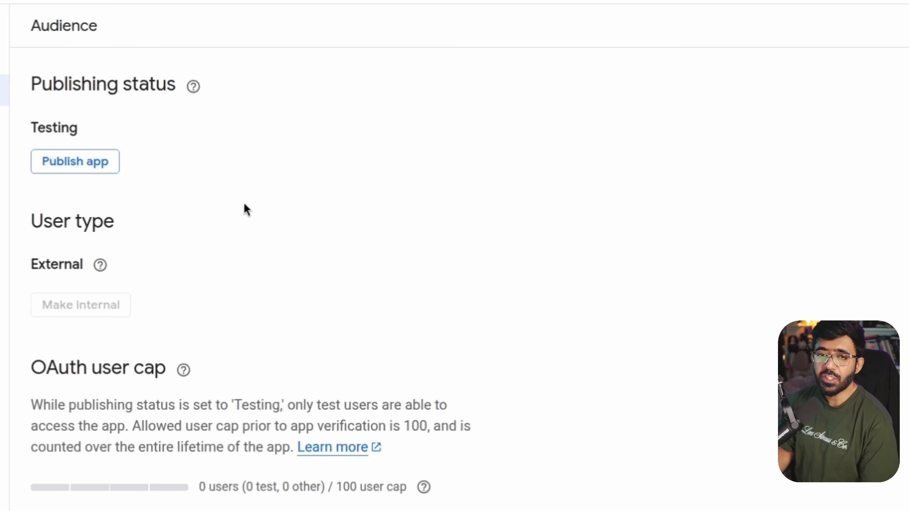
{"action": "mouse_move", "coordinate": [61, 294]}
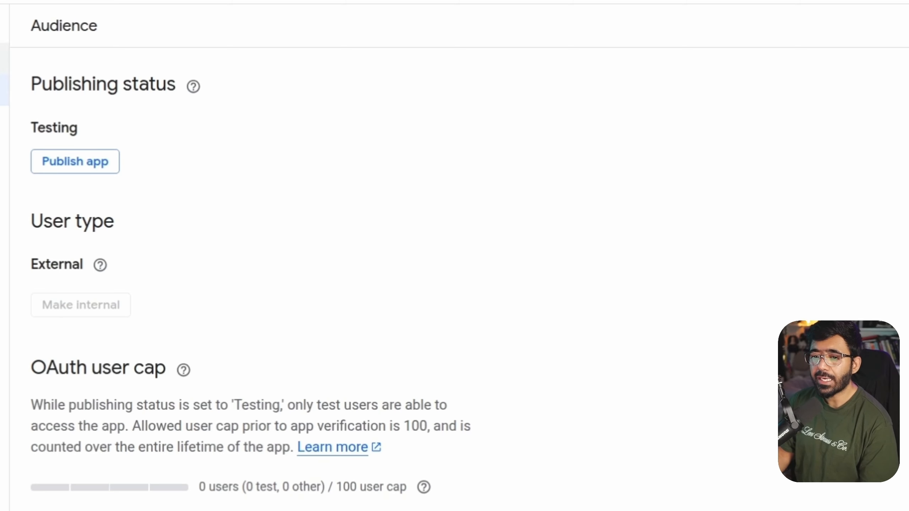
{"action": "scroll", "coordinate": [225, 362], "scroll_direction": "down", "scroll_amount": 6}
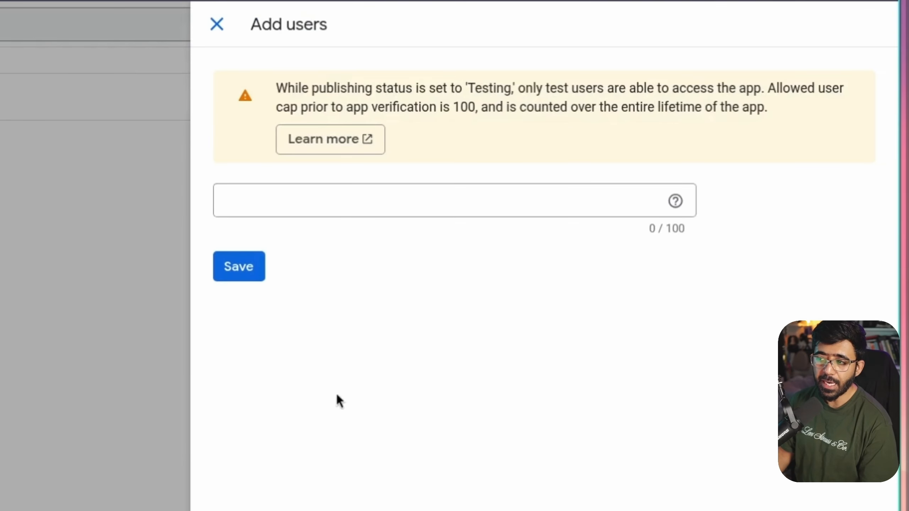
{"action": "left_click", "coordinate": [348, 187]}
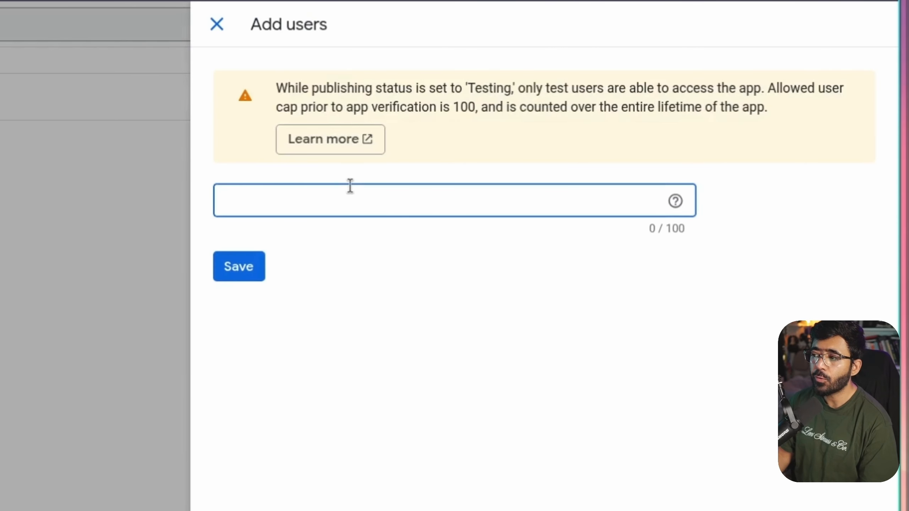
{"action": "type", "text": "https://sigmamemer.com/rest/oauth2-credential/callback"}
{"action": "key", "text": "ctrl+z"}
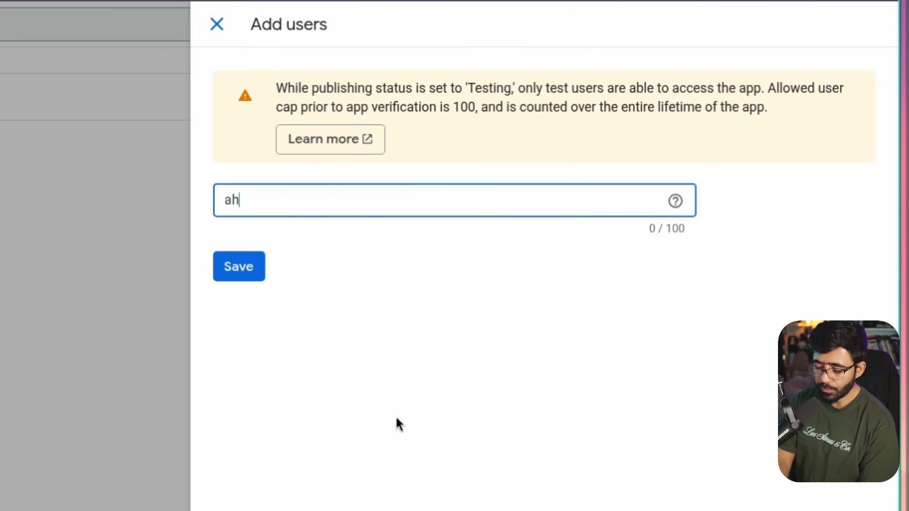
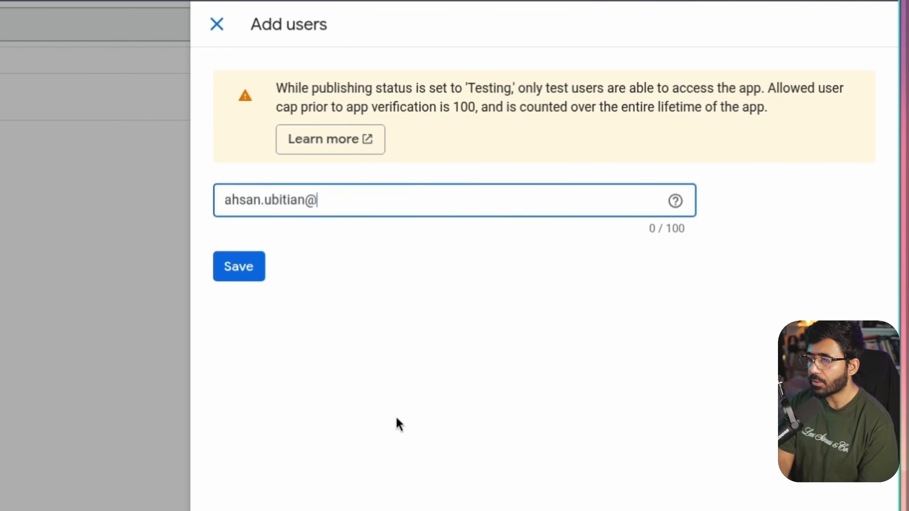
{"action": "left_click", "coordinate": [250, 272]}
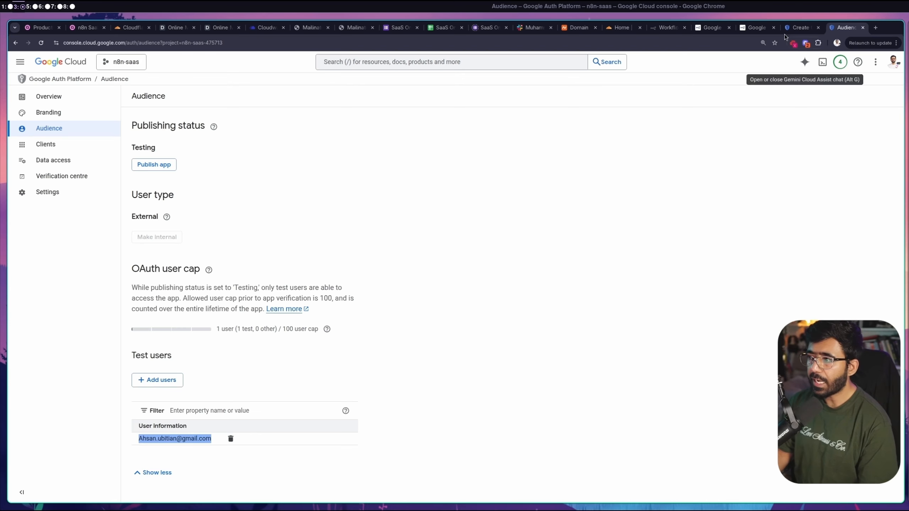
{"action": "left_click", "coordinate": [802, 29]}
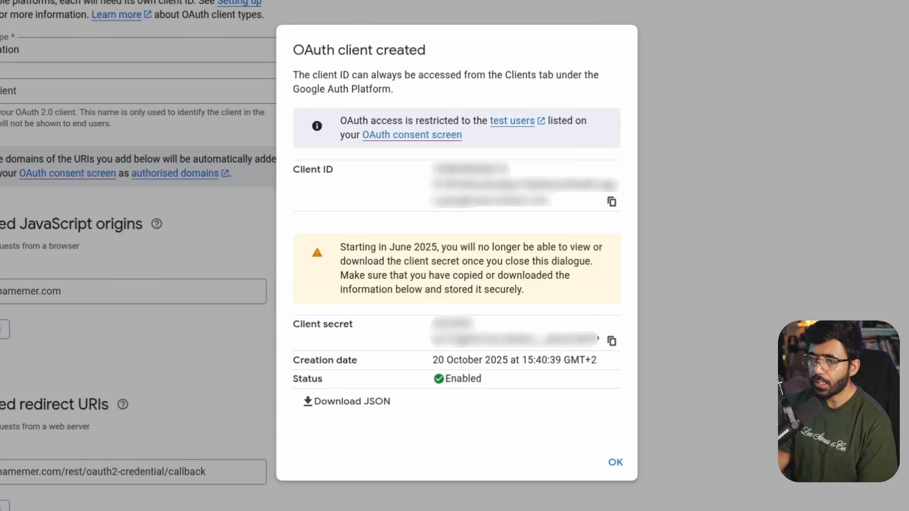
Copy the client ID and sign in to Google with your account for the trigger credential
{"action": "left_click", "coordinate": [612, 201]}
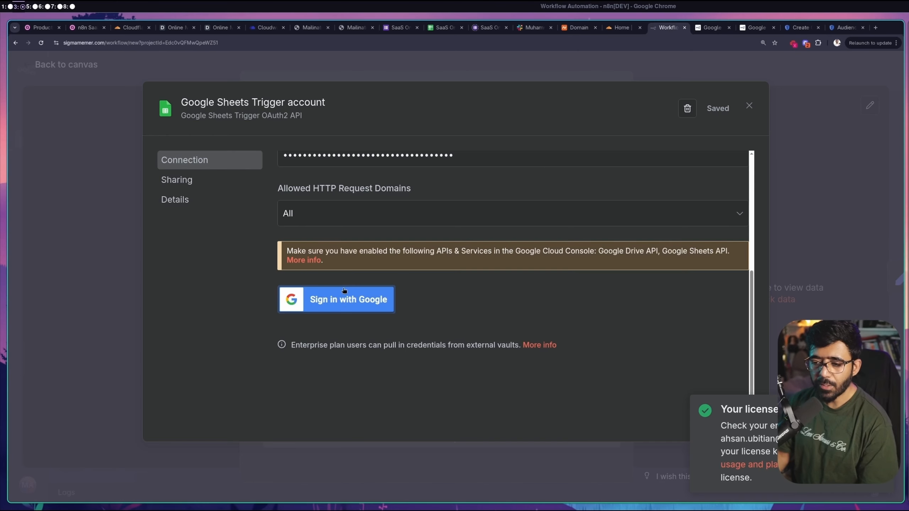
{"action": "left_click", "coordinate": [355, 299]}
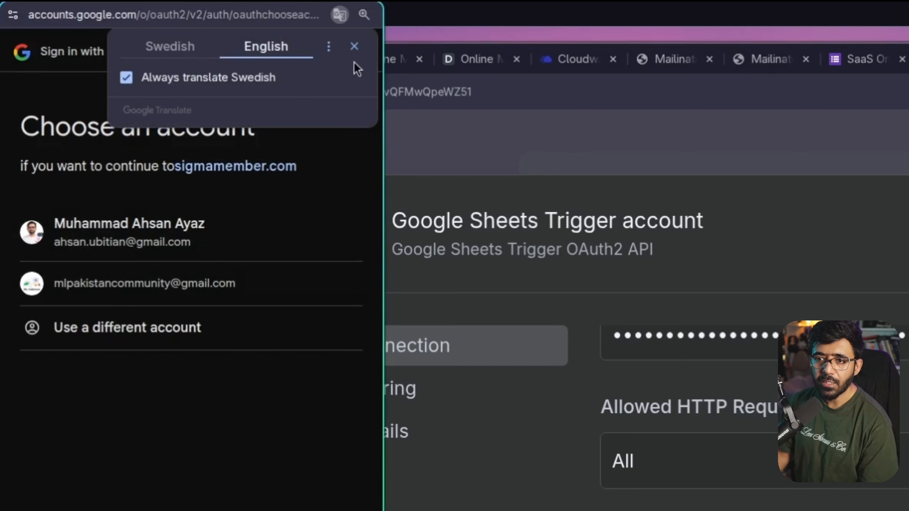
{"action": "left_click", "coordinate": [164, 23]}
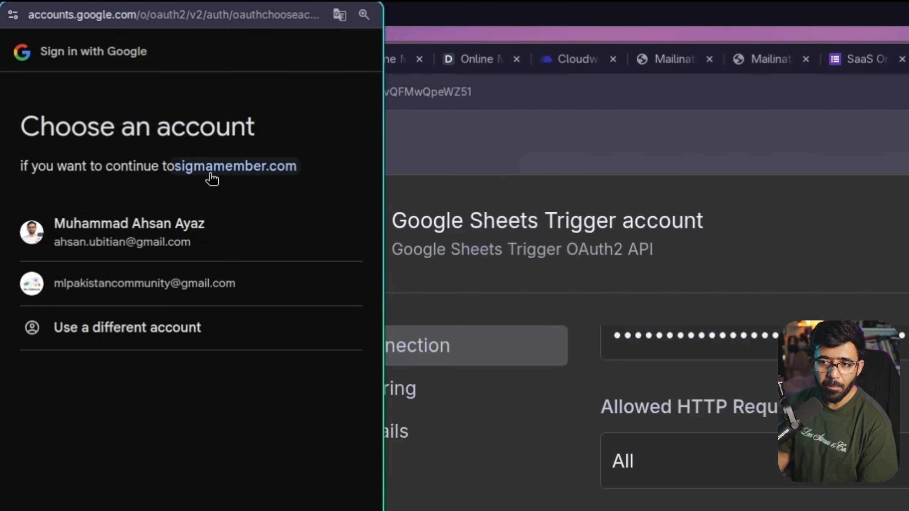
{"action": "left_click", "coordinate": [133, 227]}
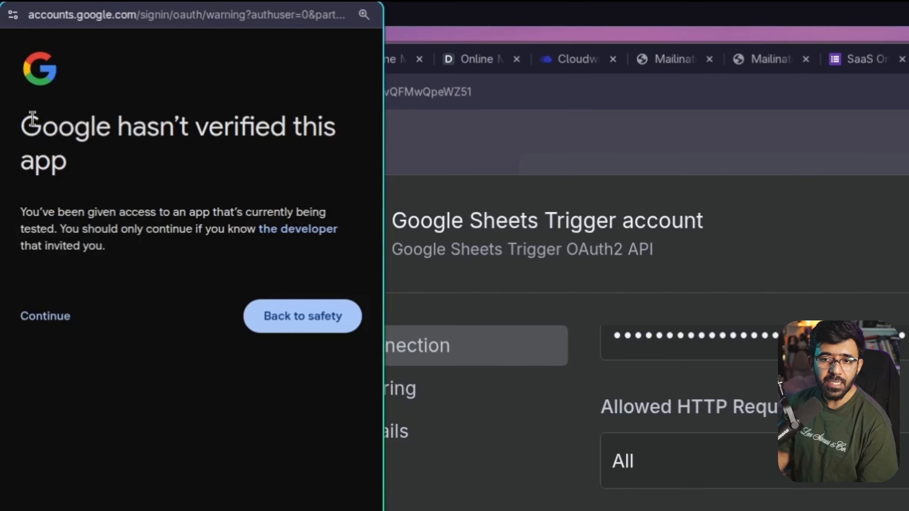
Continue past the unverified-app warning, grant all Drive and Sheets permissions, and close the credential
{"action": "left_click_drag", "start_coordinate": [26, 117], "coordinate": [114, 168]}
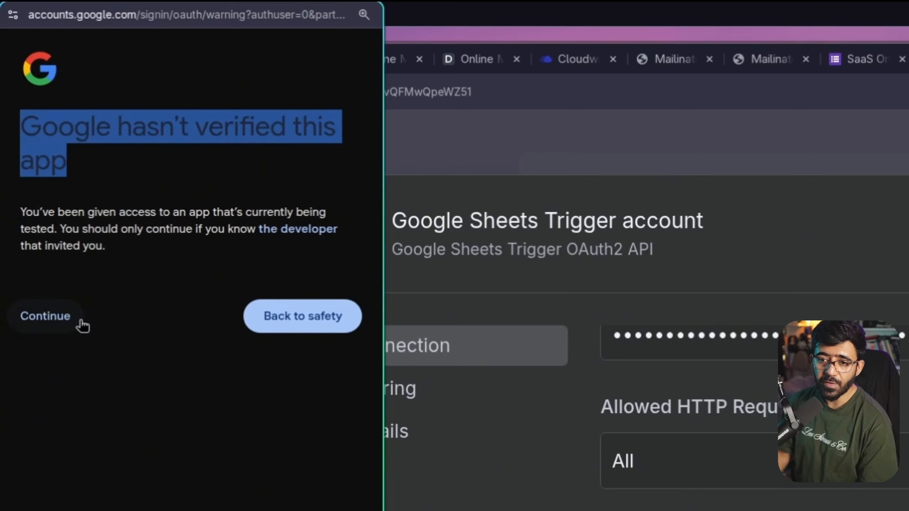
{"action": "left_click", "coordinate": [60, 320]}
{"action": "scroll", "coordinate": [118, 369], "scroll_direction": "down", "scroll_amount": 3}
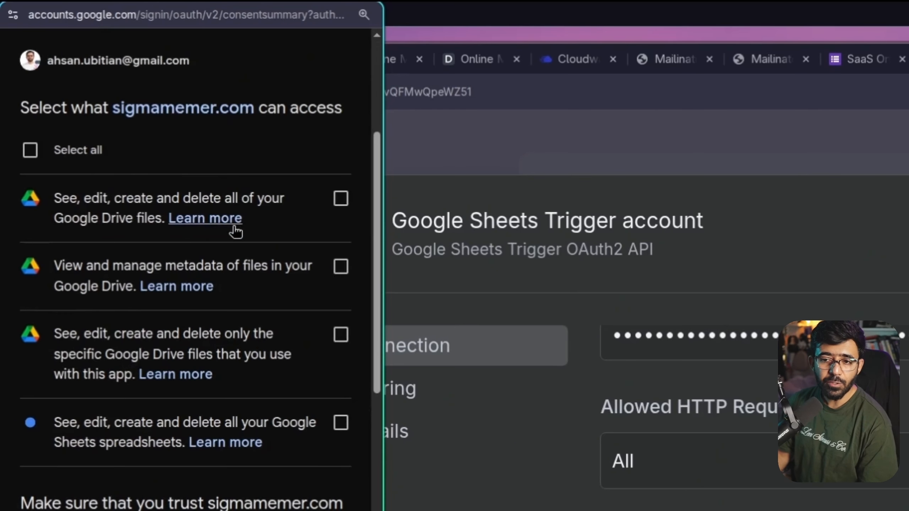
{"action": "left_click", "coordinate": [77, 151]}
{"action": "scroll", "coordinate": [209, 443], "scroll_direction": "down", "scroll_amount": 8}
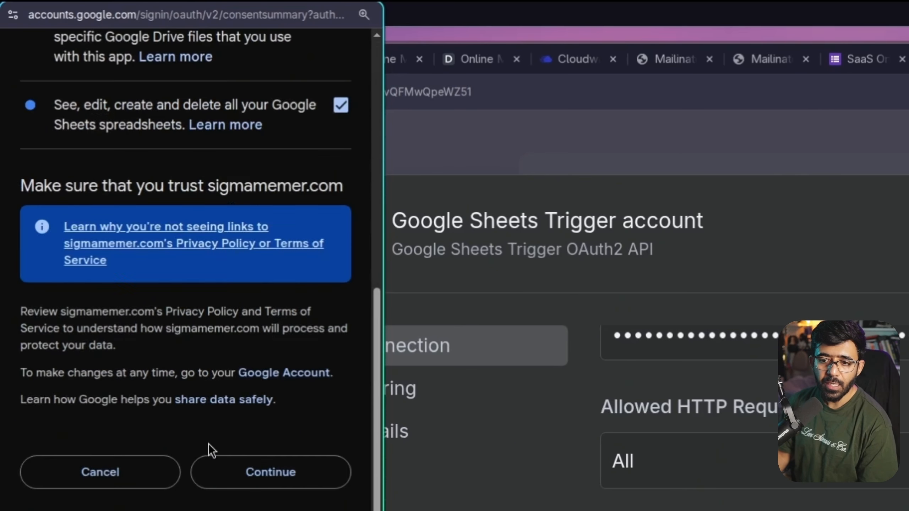
{"action": "left_click", "coordinate": [298, 476]}
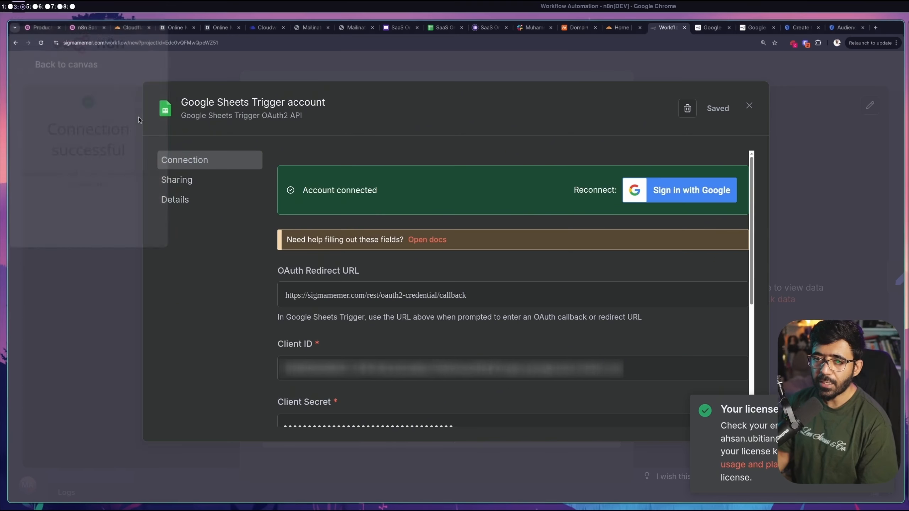
{"action": "left_click", "coordinate": [138, 117]}
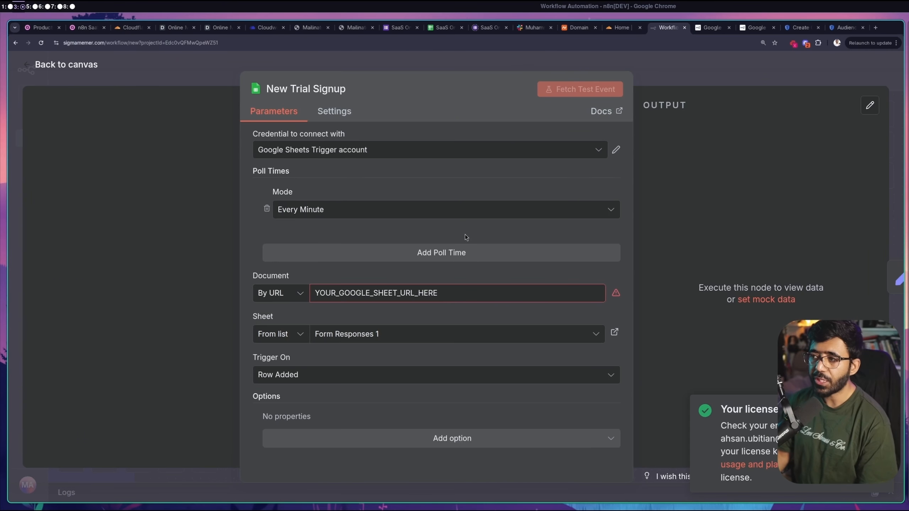
Copy the SaaS Onboarding Form (Responses) share link and paste it as New Trial Signup's Document URL
{"action": "left_click", "coordinate": [441, 27]}
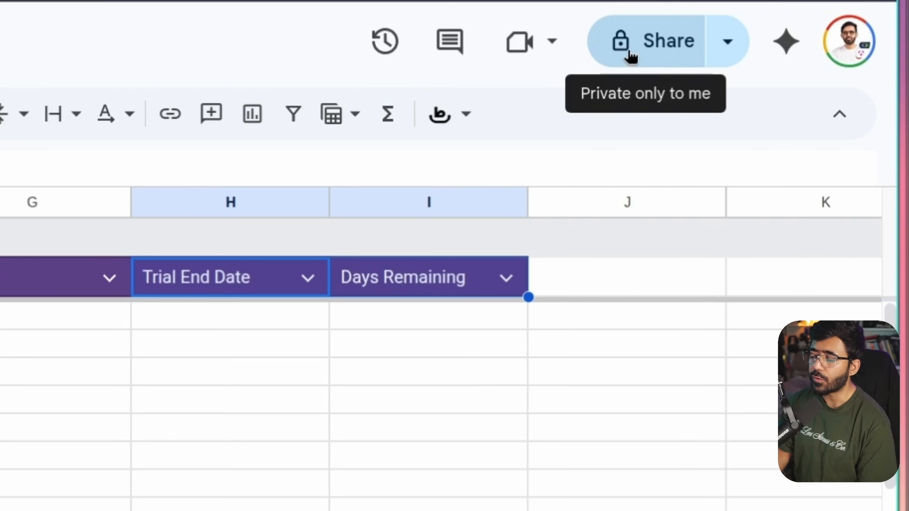
{"action": "left_click", "coordinate": [796, 71]}
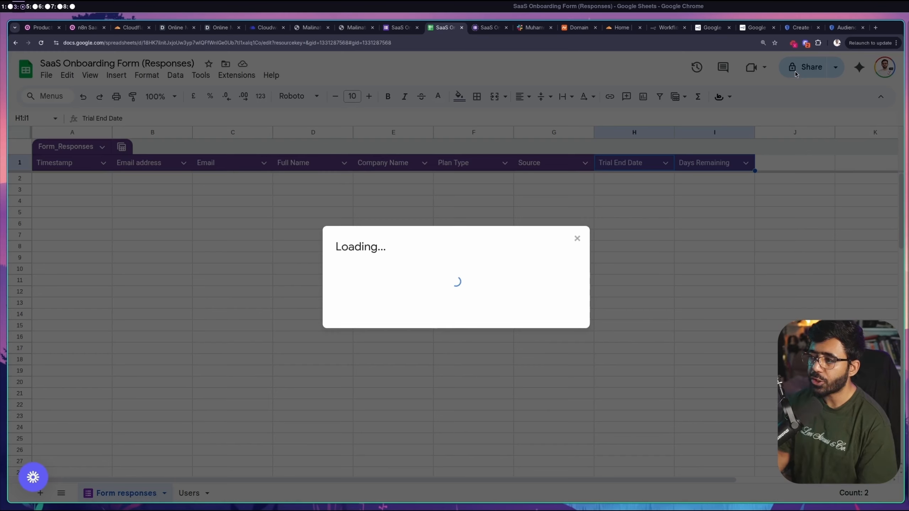
{"action": "left_click", "coordinate": [363, 373]}
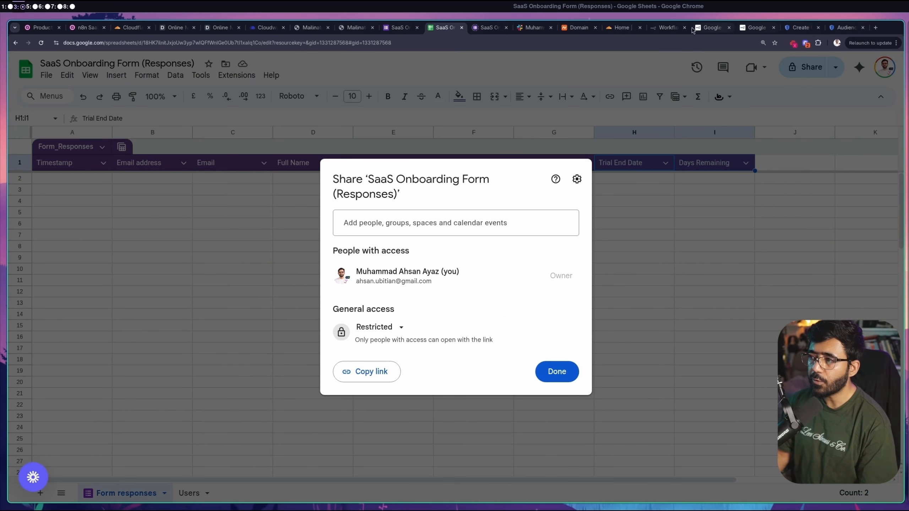
{"action": "left_click", "coordinate": [673, 28]}
{"action": "triple_click", "coordinate": [375, 293]}
{"action": "key", "text": "ctrl+v"}
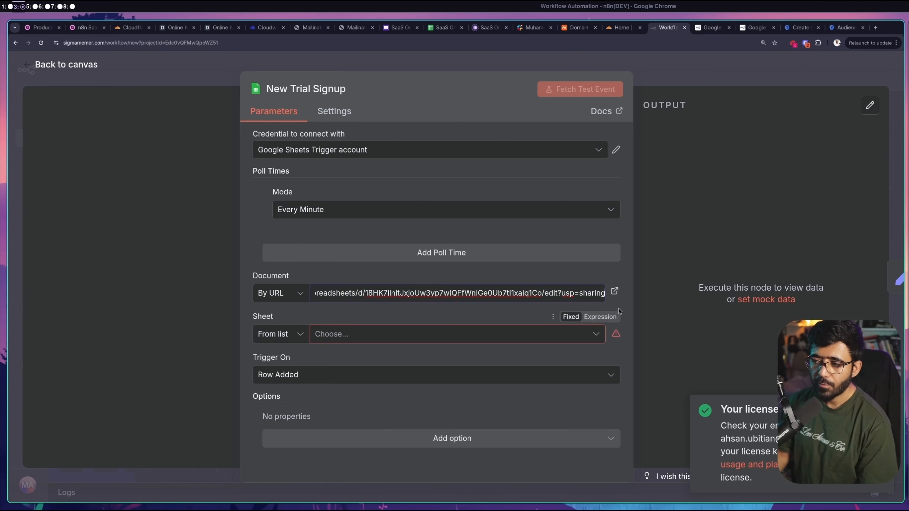
Choose the Form responses sheet in the New Trial Signup trigger and close its panel
{"action": "left_click", "coordinate": [623, 312]}
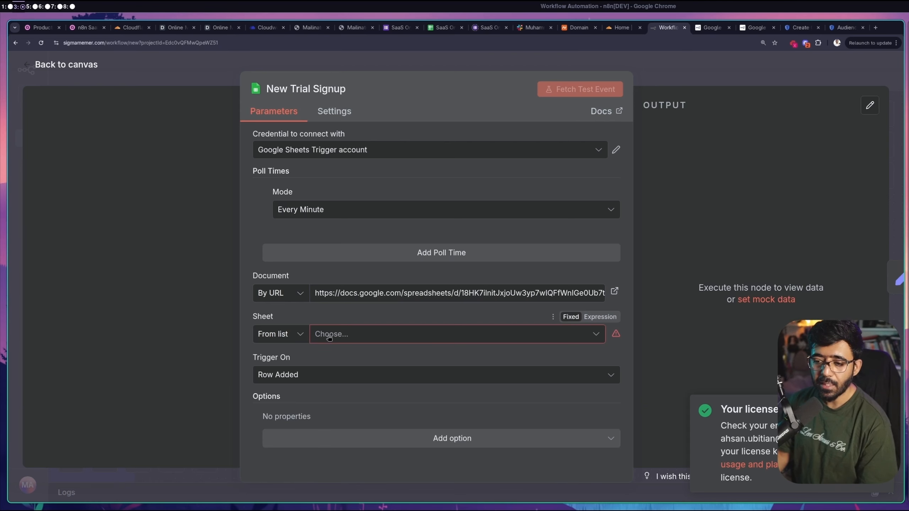
{"action": "left_click", "coordinate": [345, 336]}
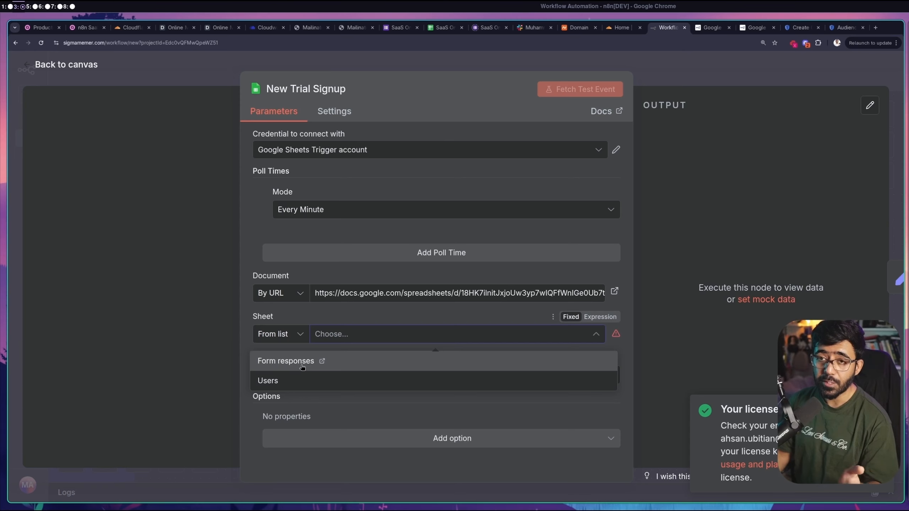
{"action": "left_click", "coordinate": [297, 364]}
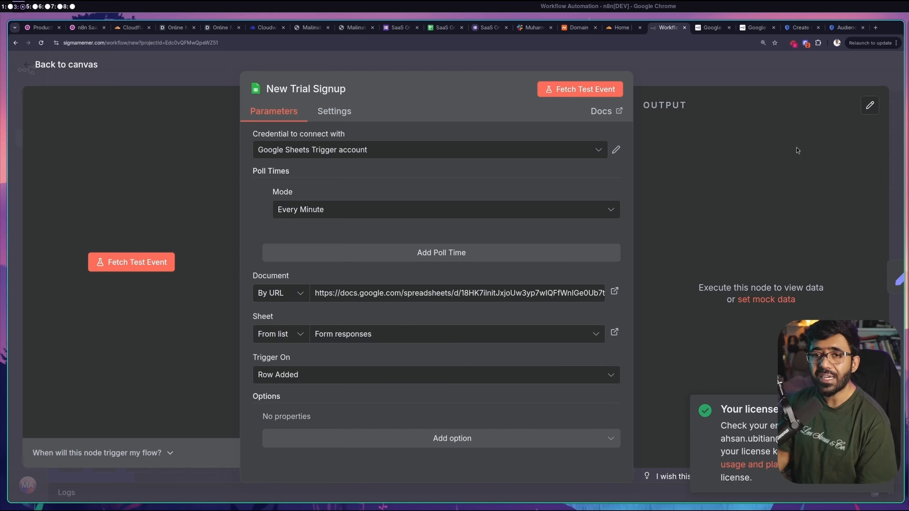
{"action": "left_click", "coordinate": [509, 60]}
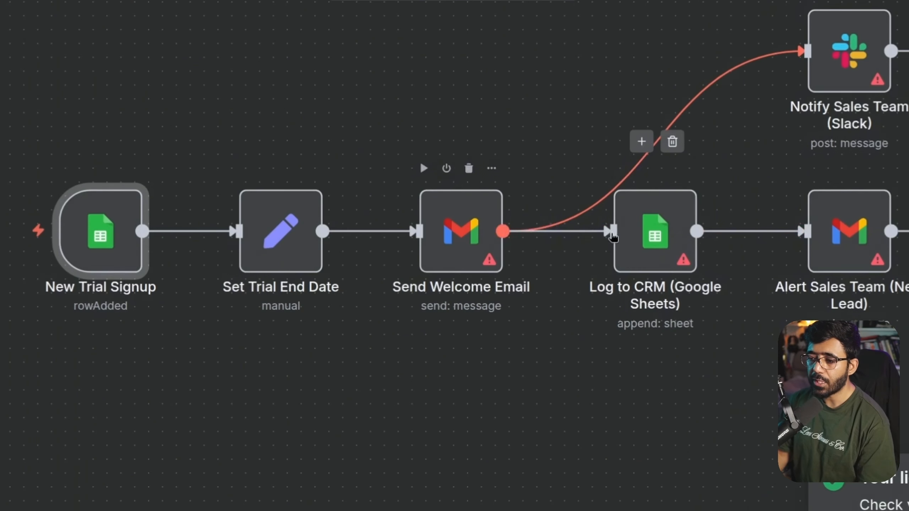
Abandon an unfinished credential on Log to CRM, close the node, and save the workflow
{"action": "double_click", "coordinate": [659, 232]}
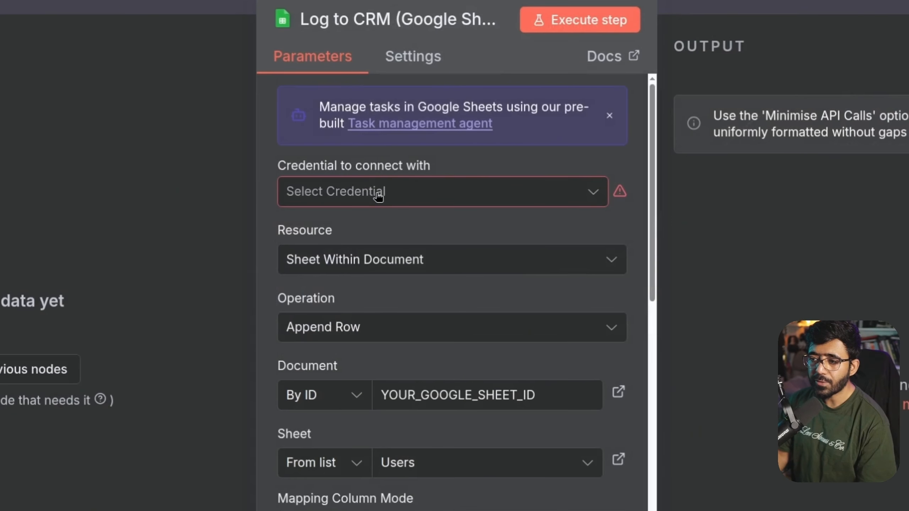
{"action": "left_click", "coordinate": [377, 197]}
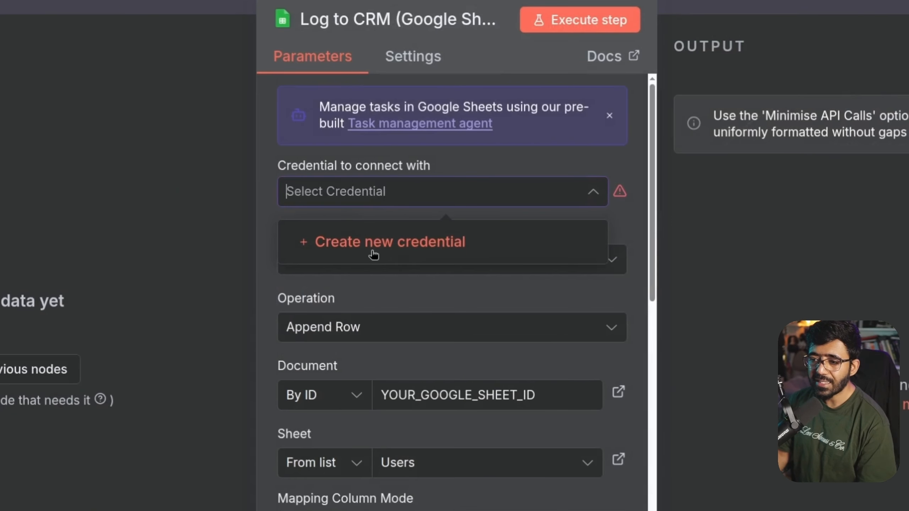
{"action": "left_click", "coordinate": [409, 241]}
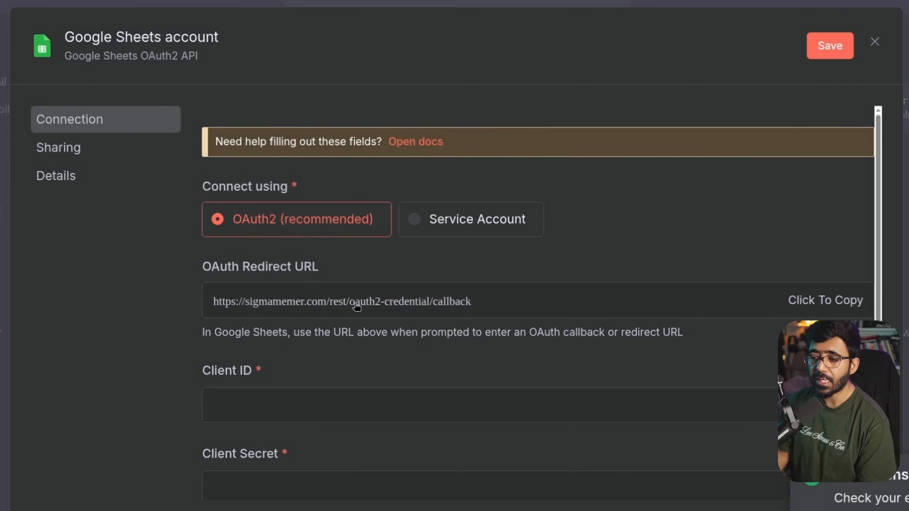
{"action": "scroll", "coordinate": [406, 307], "scroll_direction": "down", "scroll_amount": 3}
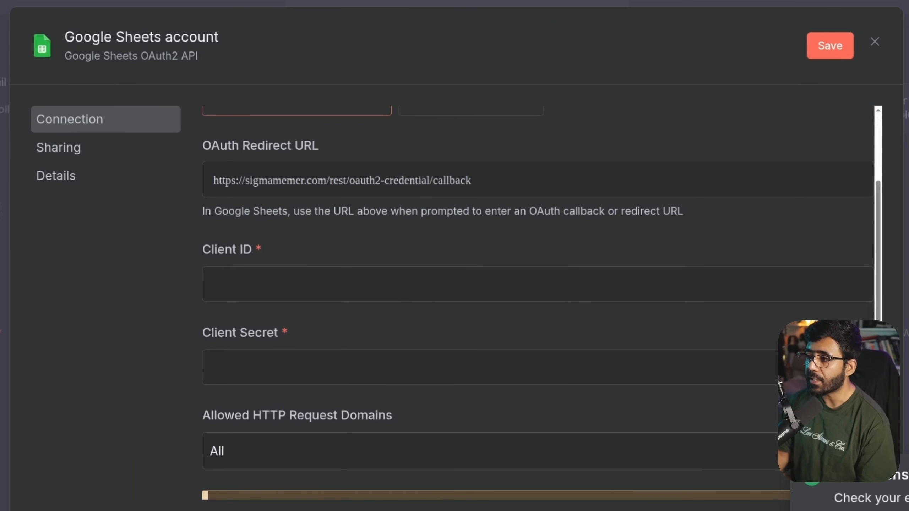
{"action": "key", "text": "Escape"}
{"action": "left_click", "coordinate": [520, 329]}
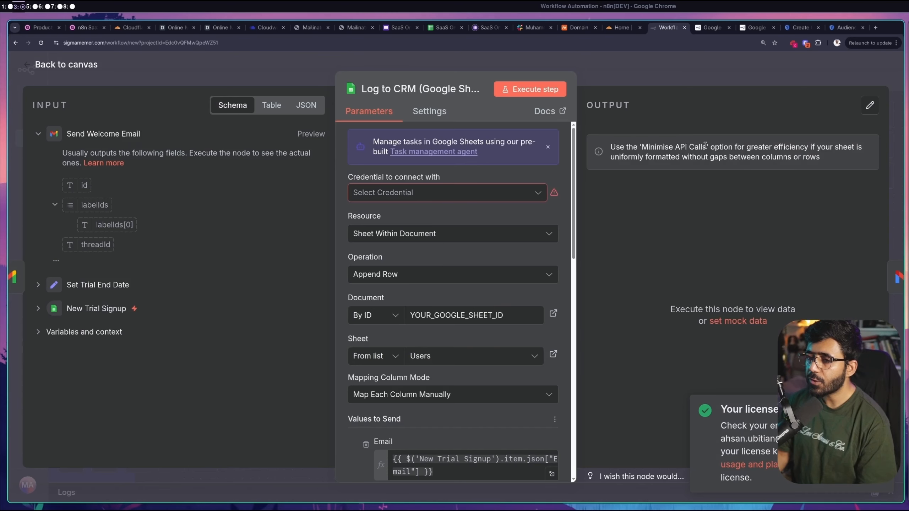
{"action": "left_click", "coordinate": [626, 73]}
{"action": "left_click", "coordinate": [725, 69]}
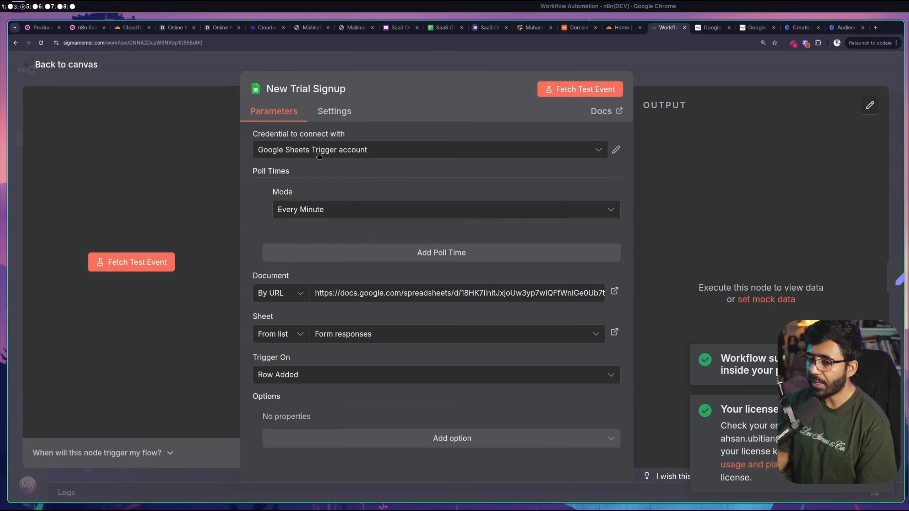
Reopen the Log to CRM node and start a new Google Sheets credential
{"action": "left_click", "coordinate": [492, 57]}
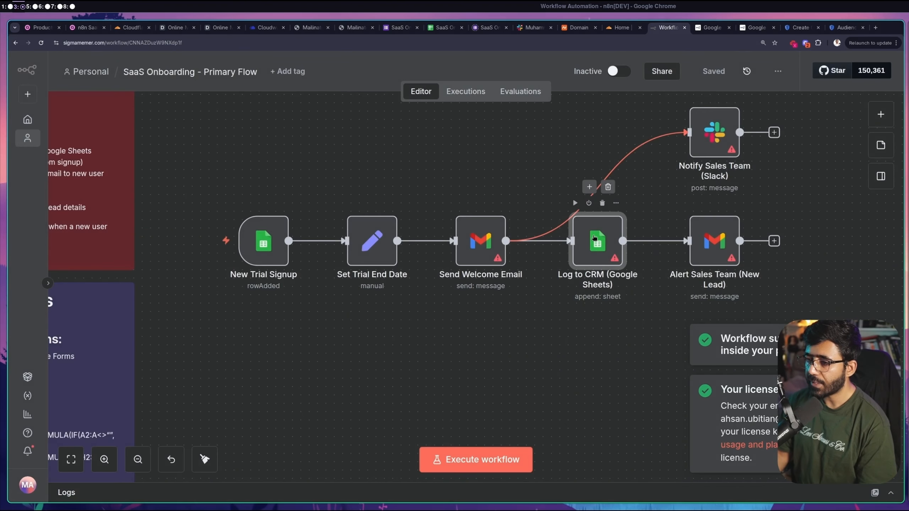
{"action": "double_click", "coordinate": [592, 240]}
{"action": "left_click", "coordinate": [448, 195]}
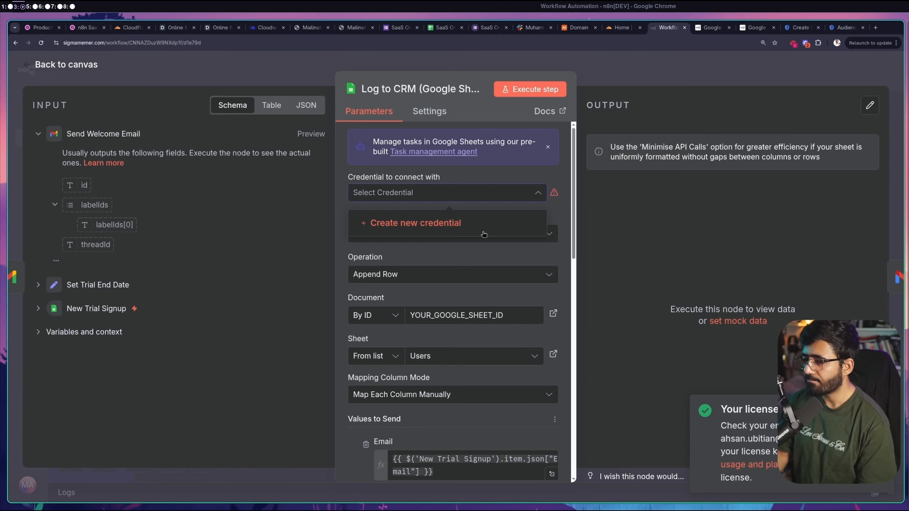
{"action": "left_click", "coordinate": [451, 223]}
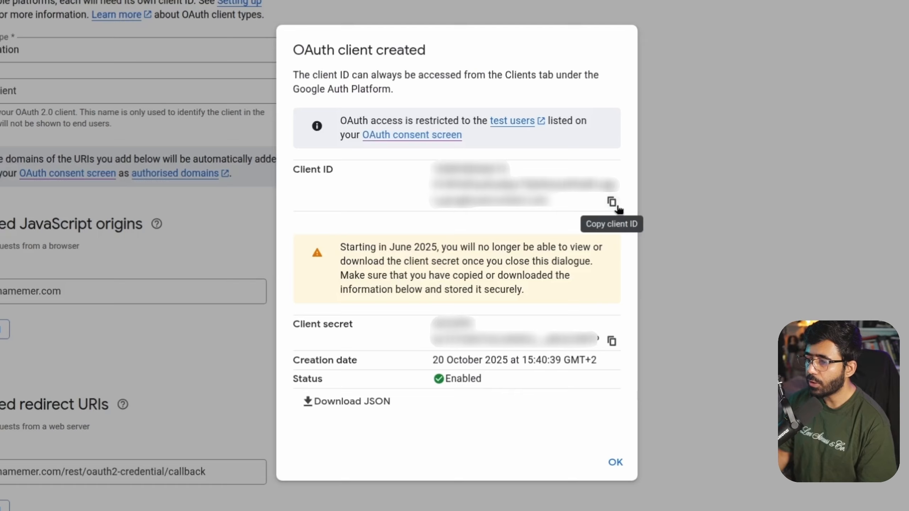
Paste the OAuth client ID and client secret into the Google Sheets credential
{"action": "left_click", "coordinate": [612, 203]}
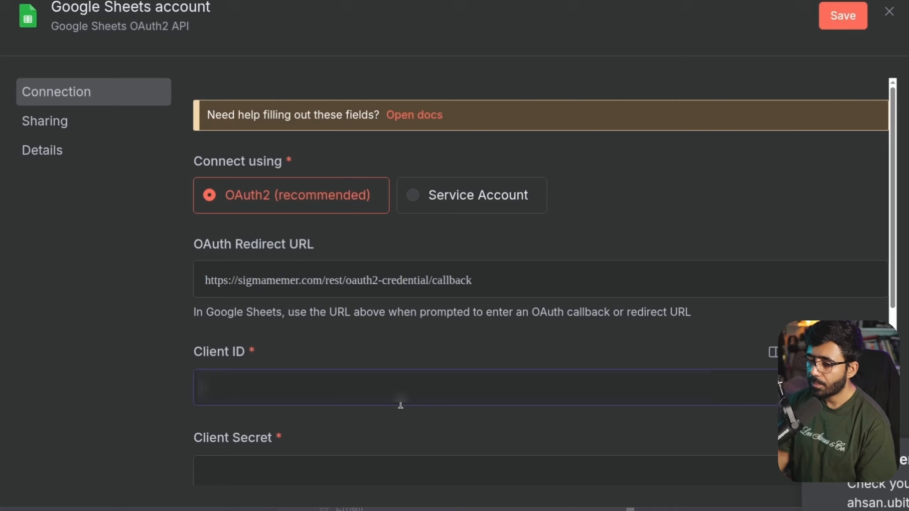
{"action": "key", "text": "ctrl+v"}
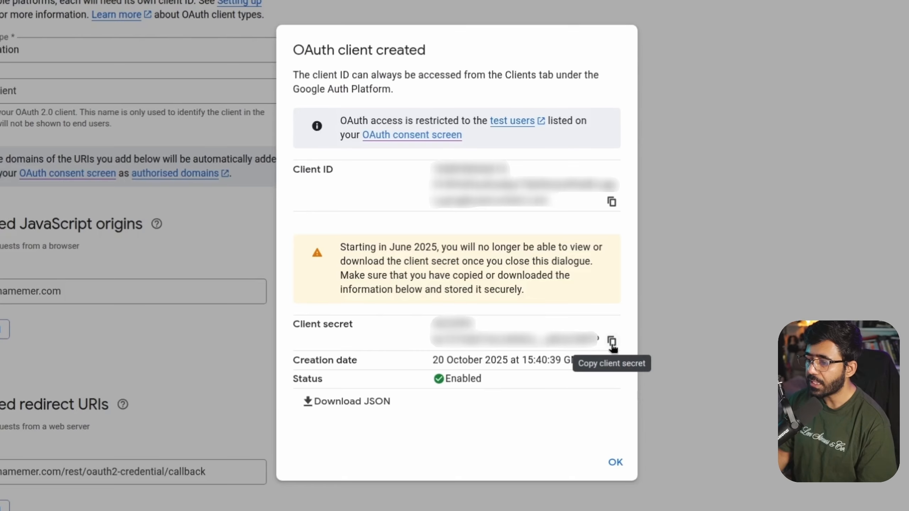
{"action": "left_click", "coordinate": [612, 341]}
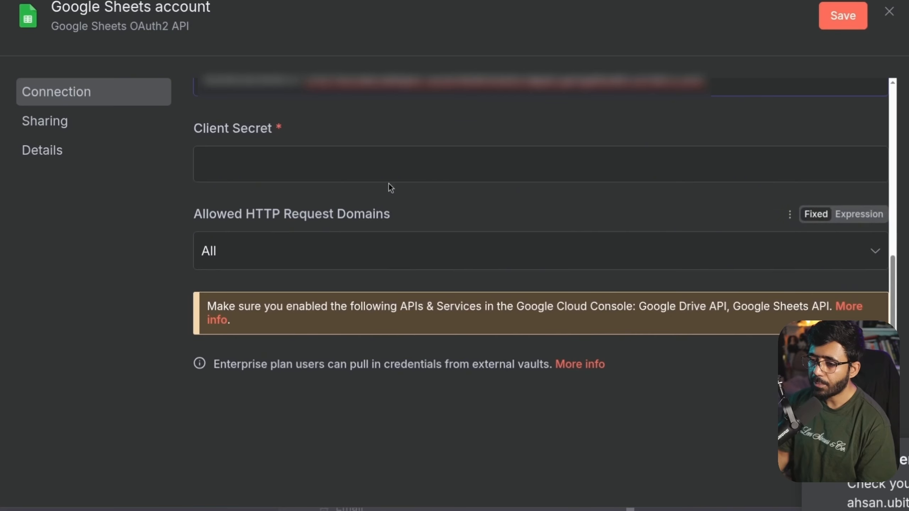
{"action": "key", "text": "ctrl+v"}
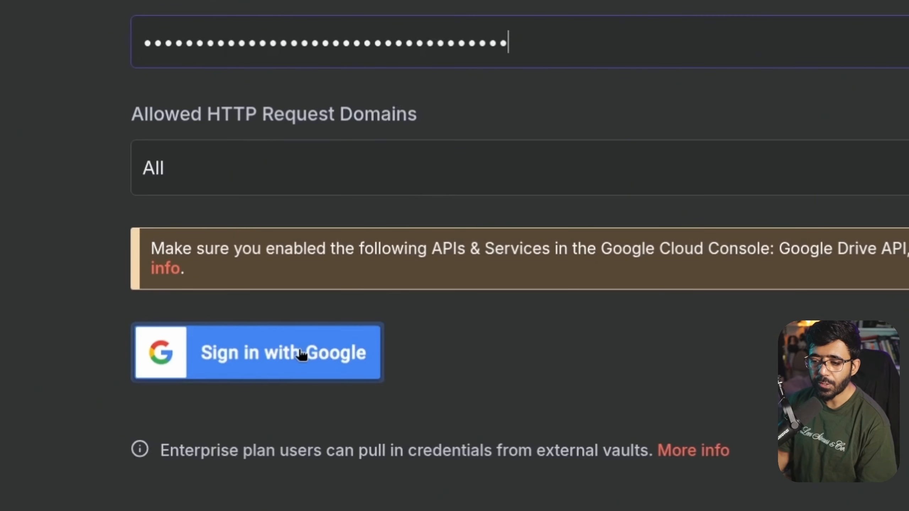
Sign in with your Google account, grant access past the unverified warning, and close the settings
{"action": "left_click", "coordinate": [301, 347]}
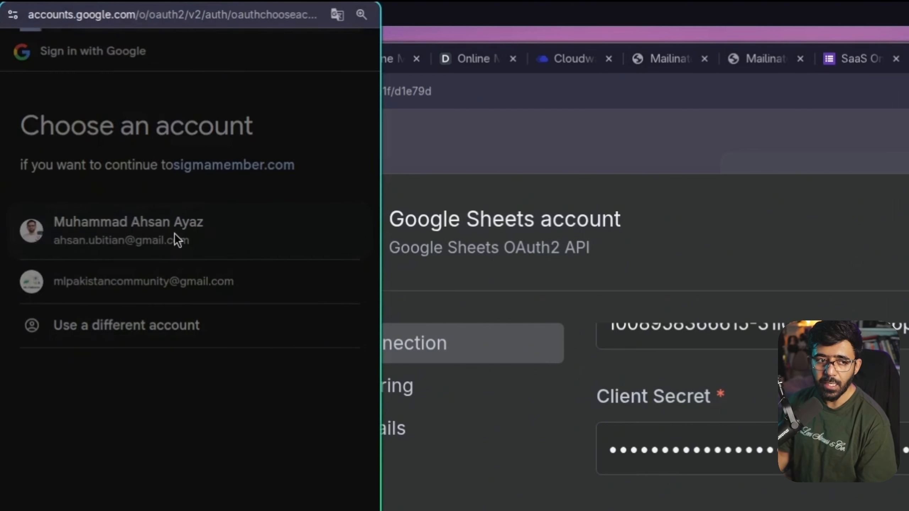
{"action": "left_click", "coordinate": [174, 233]}
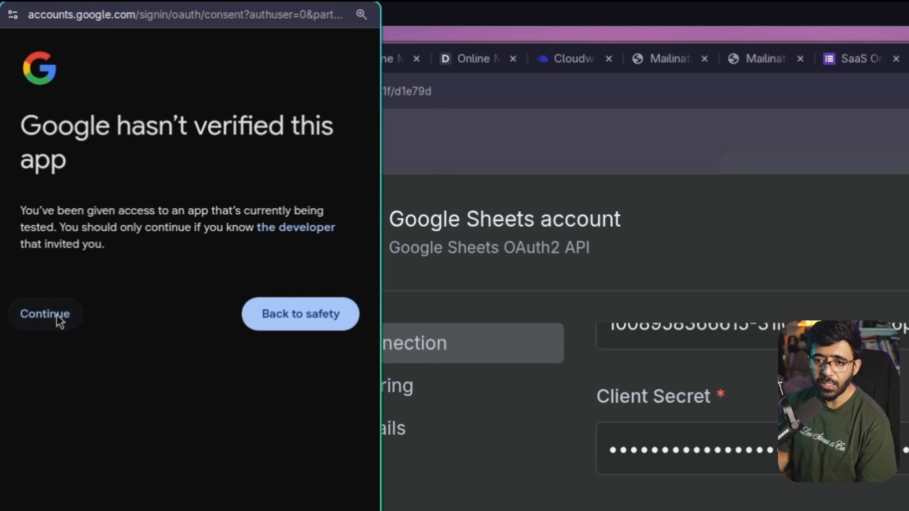
{"action": "left_click", "coordinate": [57, 314]}
{"action": "scroll", "coordinate": [135, 184], "scroll_direction": "down", "scroll_amount": 5}
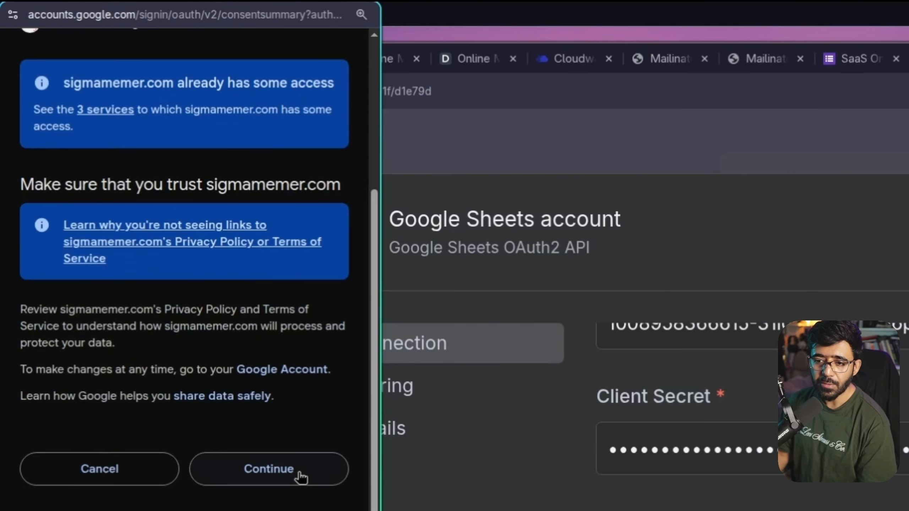
{"action": "left_click", "coordinate": [298, 473]}
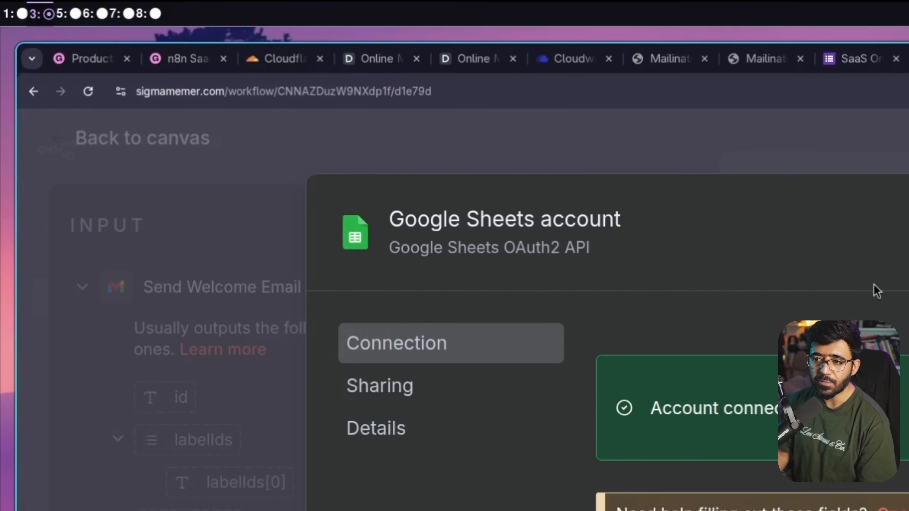
{"action": "key", "text": "Escape"}
{"action": "key", "text": "Escape"}
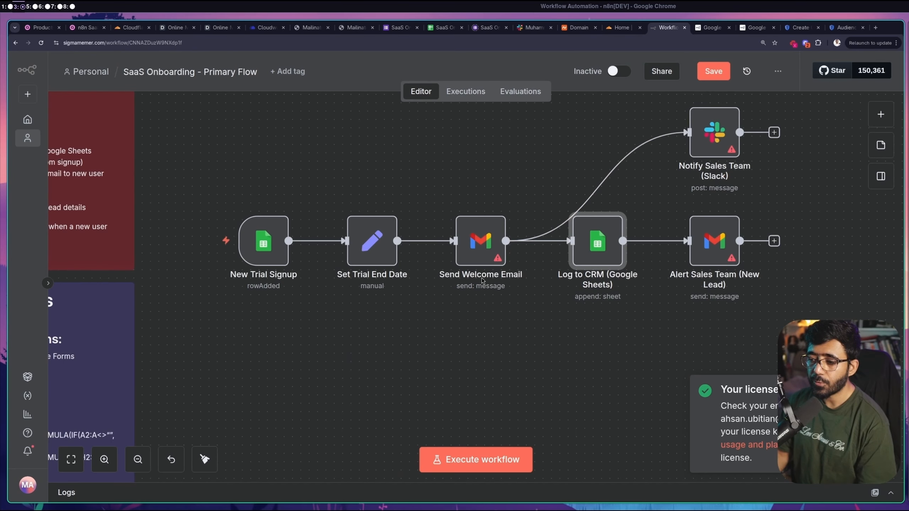
Start a new Gmail credential on Send Welcome Email with the OAuth client ID and secret
{"action": "double_click", "coordinate": [481, 240]}
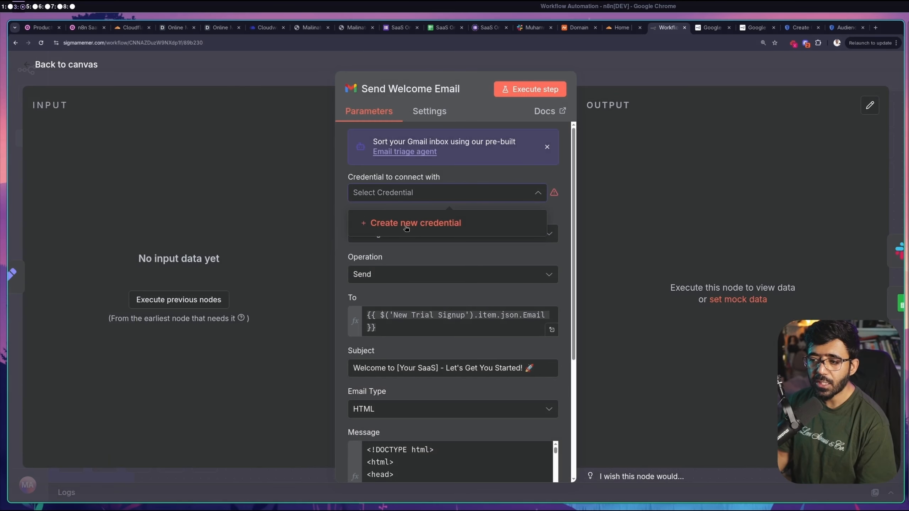
{"action": "left_click", "coordinate": [406, 226]}
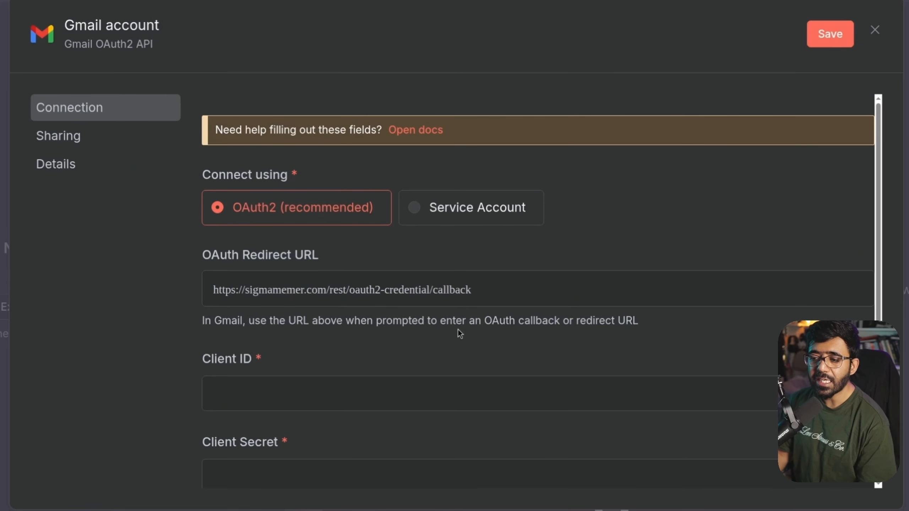
{"action": "scroll", "coordinate": [460, 311], "scroll_direction": "down", "scroll_amount": 3}
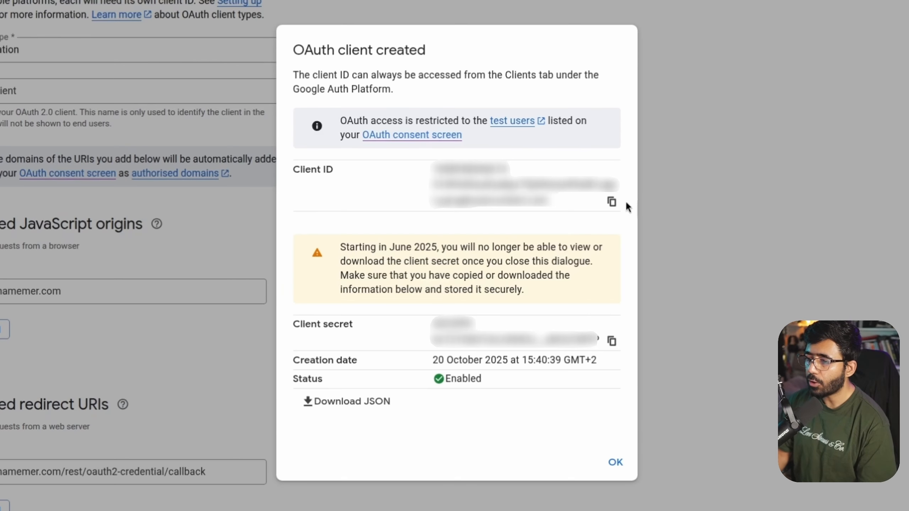
{"action": "left_click", "coordinate": [612, 202]}
{"action": "left_click", "coordinate": [612, 340]}
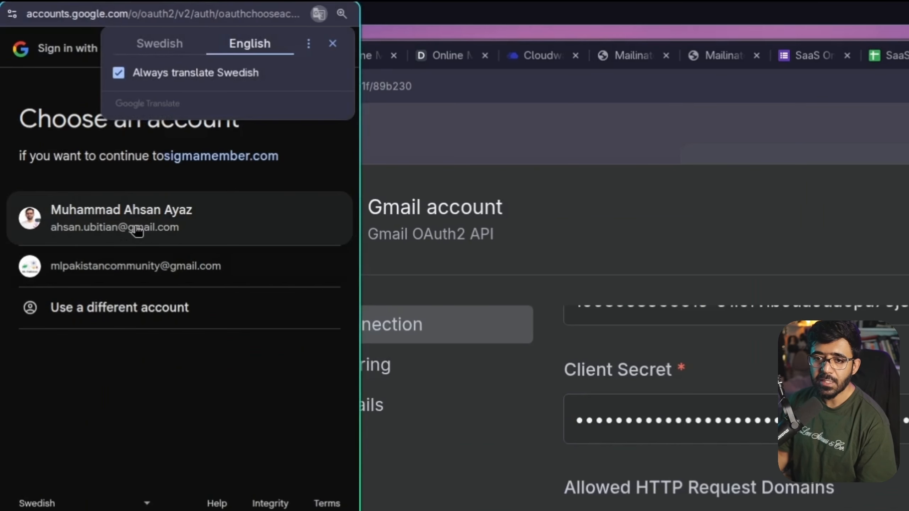
Sign in with your Google account, grant every Gmail permission, and return to the canvas
{"action": "left_click", "coordinate": [137, 230]}
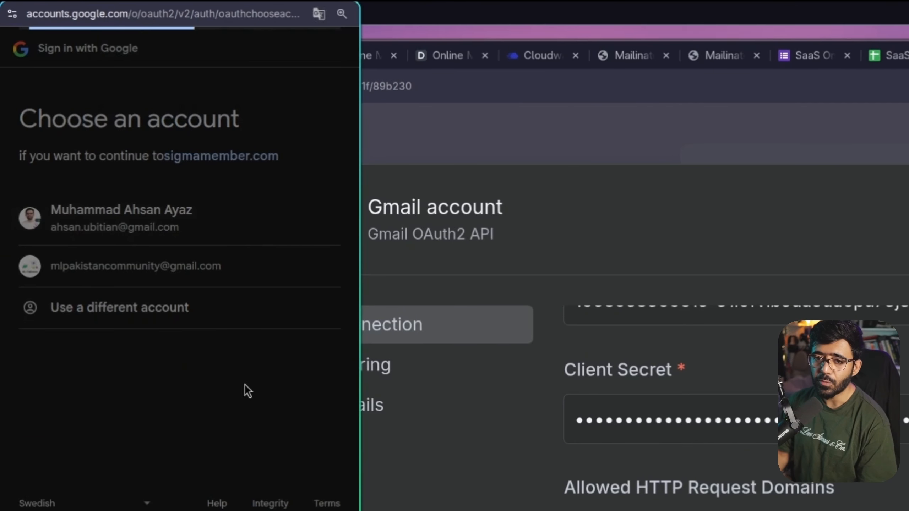
{"action": "left_click", "coordinate": [49, 306]}
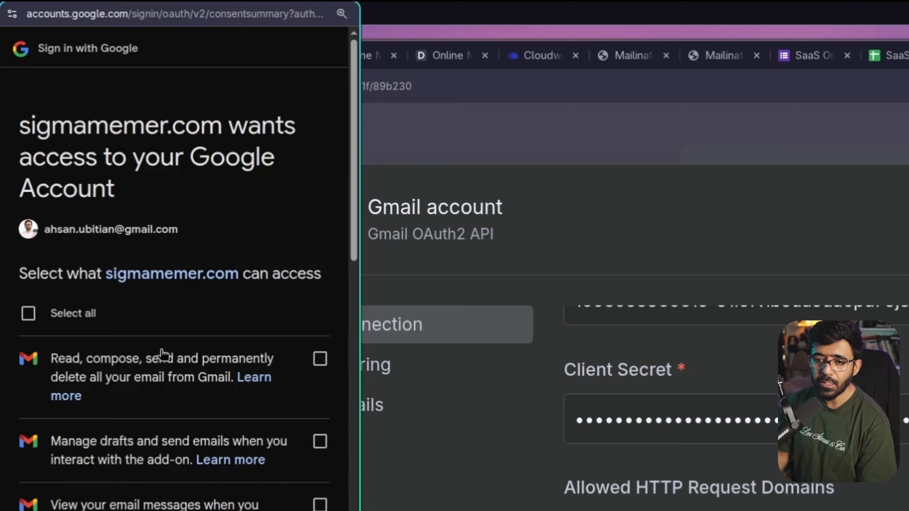
{"action": "left_click", "coordinate": [67, 315]}
{"action": "scroll", "coordinate": [142, 391], "scroll_direction": "down", "scroll_amount": 5}
{"action": "scroll", "coordinate": [242, 257], "scroll_direction": "down", "scroll_amount": 5}
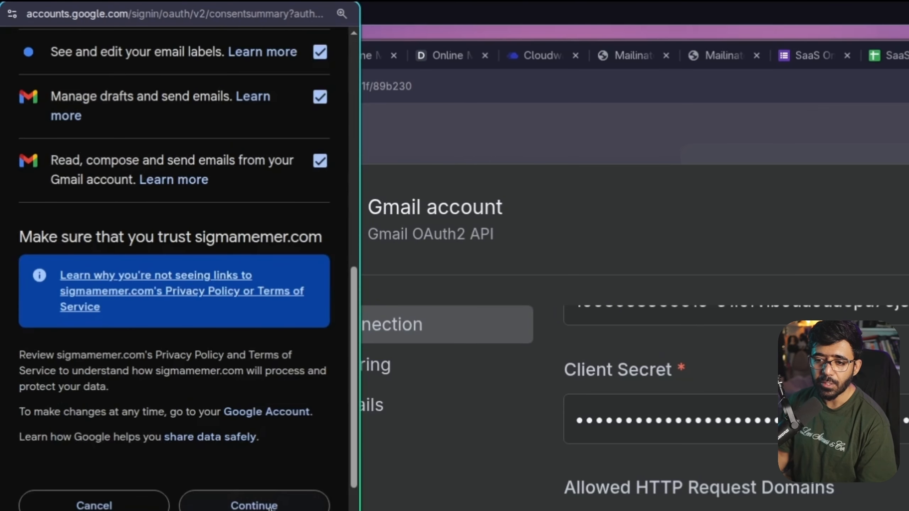
{"action": "left_click", "coordinate": [271, 507]}
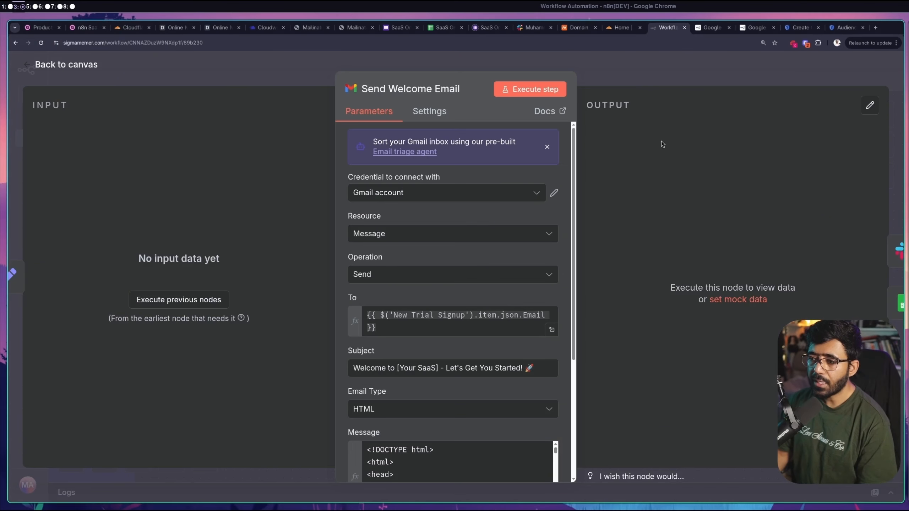
{"action": "left_click", "coordinate": [512, 55]}
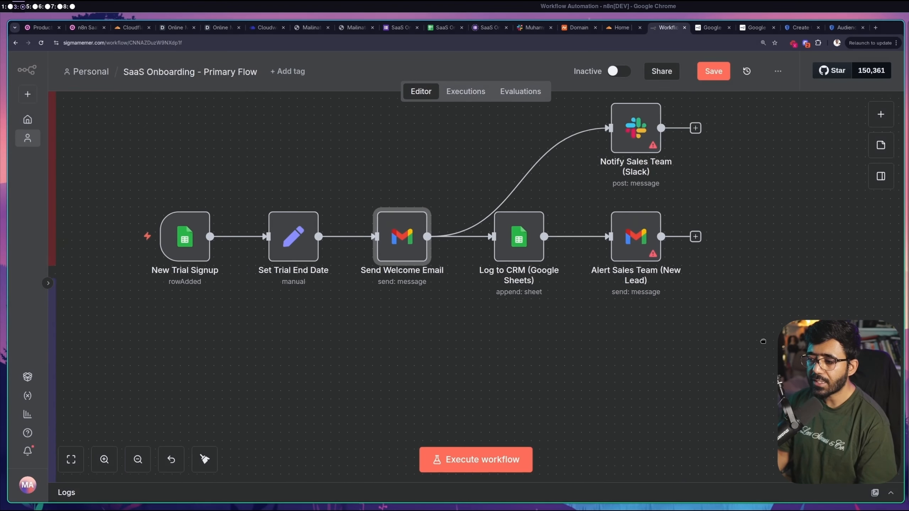
Confirm the Alert Sales Team (New Lead) node keeps the Gmail account credential
{"action": "double_click", "coordinate": [626, 243]}
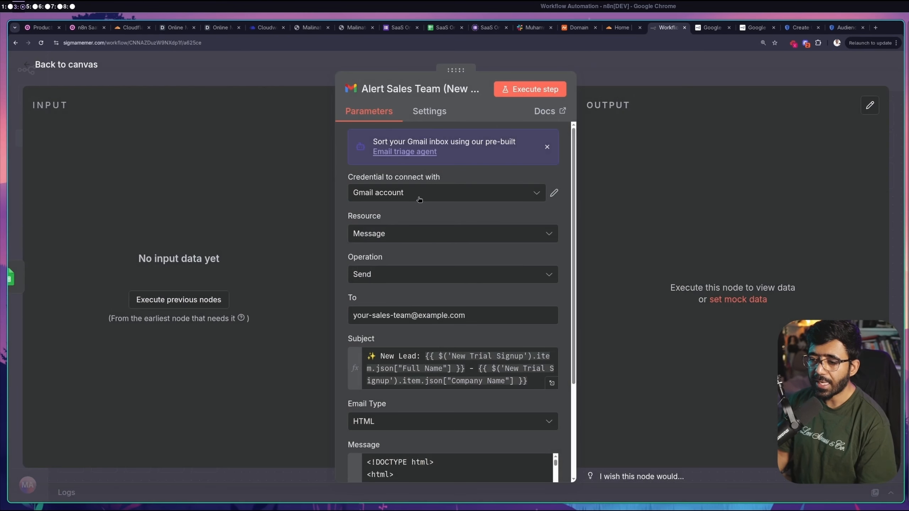
{"action": "left_click", "coordinate": [512, 197]}
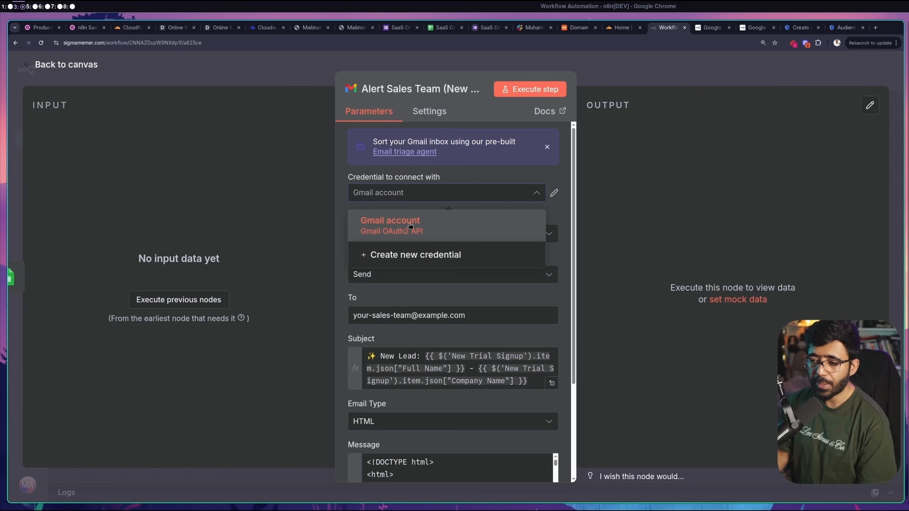
{"action": "left_click", "coordinate": [518, 217]}
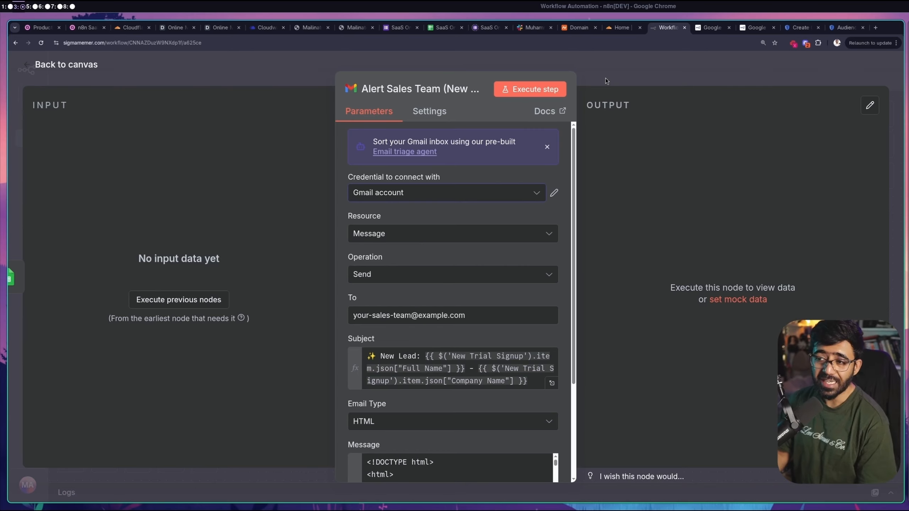
{"action": "left_click", "coordinate": [598, 69]}
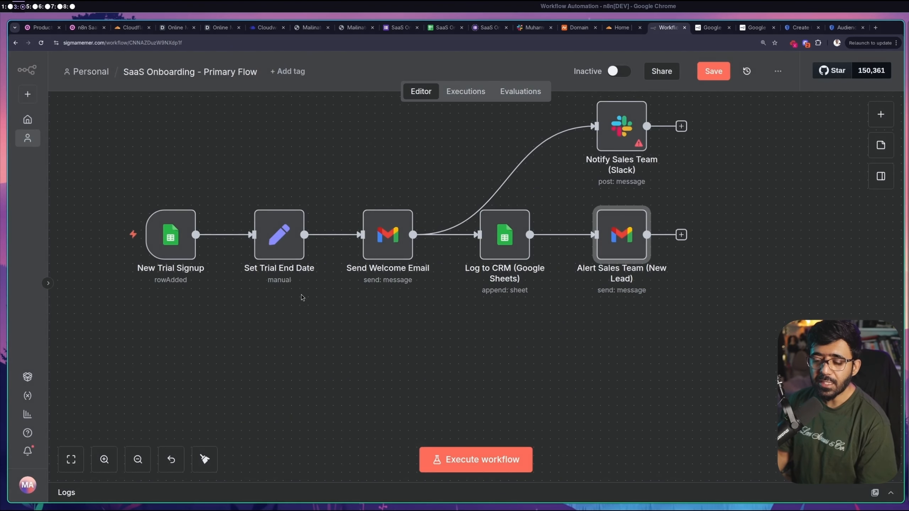
Review the New Trial Signup and Set Trial End Date nodes, then open Log to CRM
{"action": "left_click_drag", "start_coordinate": [302, 295], "coordinate": [265, 287]}
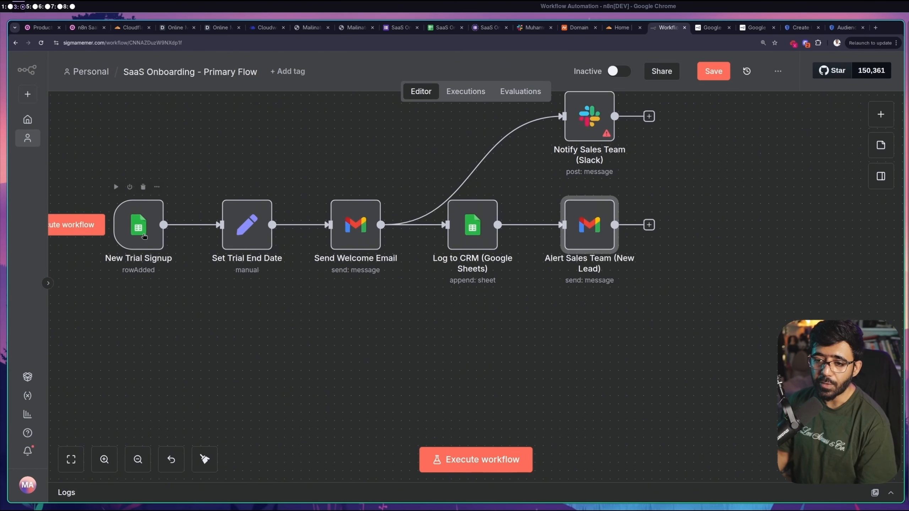
{"action": "double_click", "coordinate": [144, 236]}
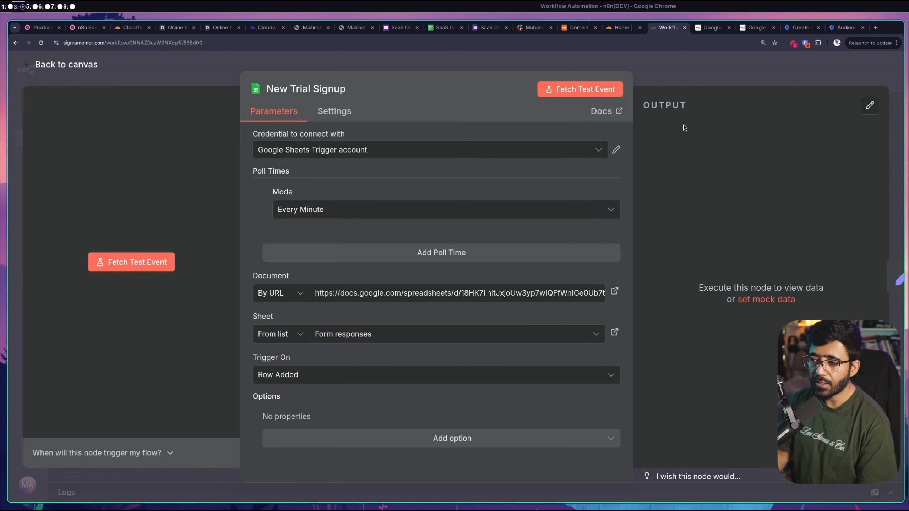
{"action": "key", "text": "Escape"}
{"action": "double_click", "coordinate": [248, 223]}
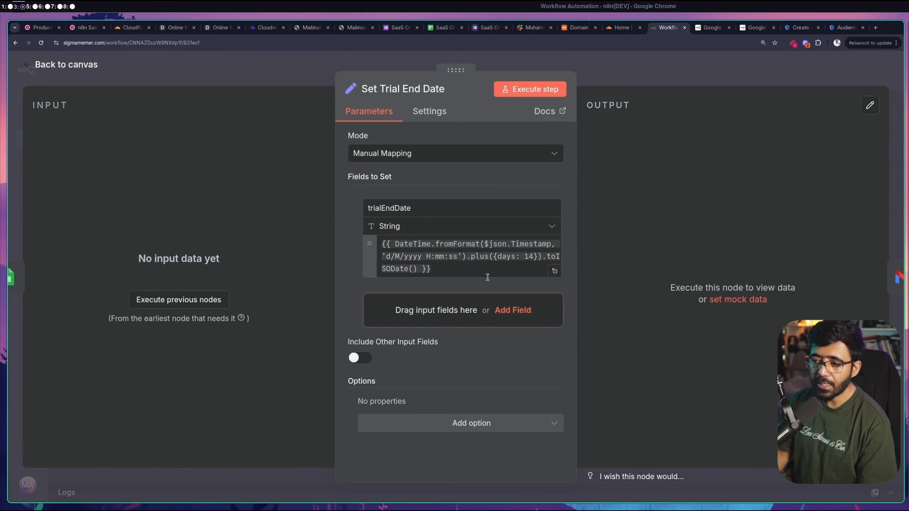
{"action": "left_click", "coordinate": [655, 81]}
{"action": "left_click", "coordinate": [472, 222]}
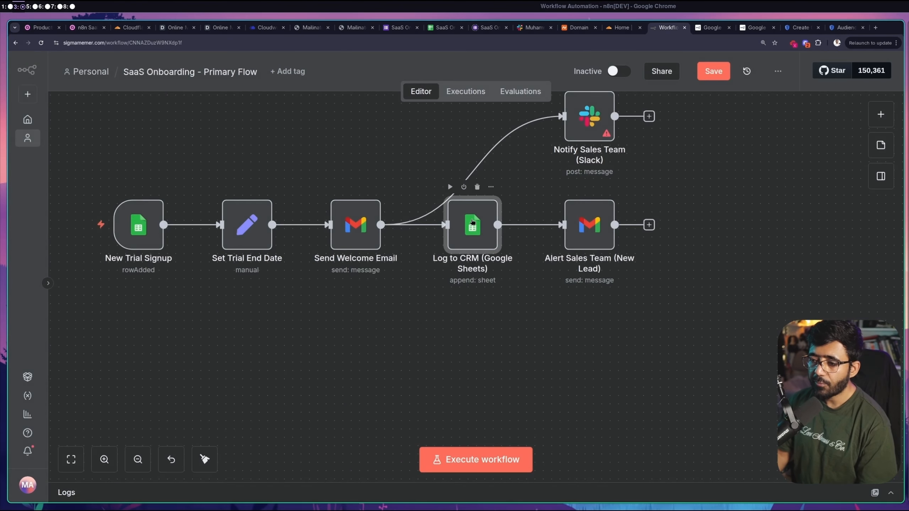
{"action": "double_click", "coordinate": [472, 222]}
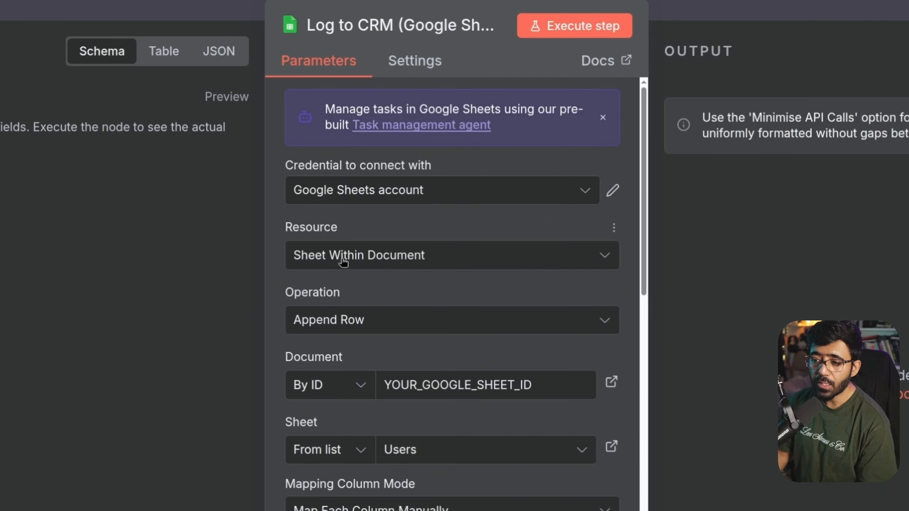
Copy the spreadsheet ID from the Sheets URL and paste it over YOUR_GOOGLE_SHEET_ID
{"action": "scroll", "coordinate": [464, 276], "scroll_direction": "down", "scroll_amount": 3}
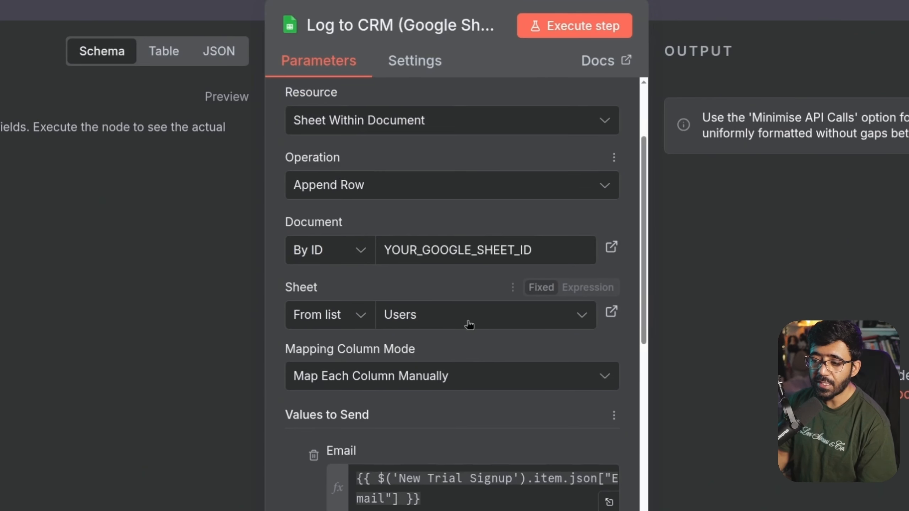
{"action": "double_click", "coordinate": [515, 251]}
{"action": "left_click", "coordinate": [360, 252]}
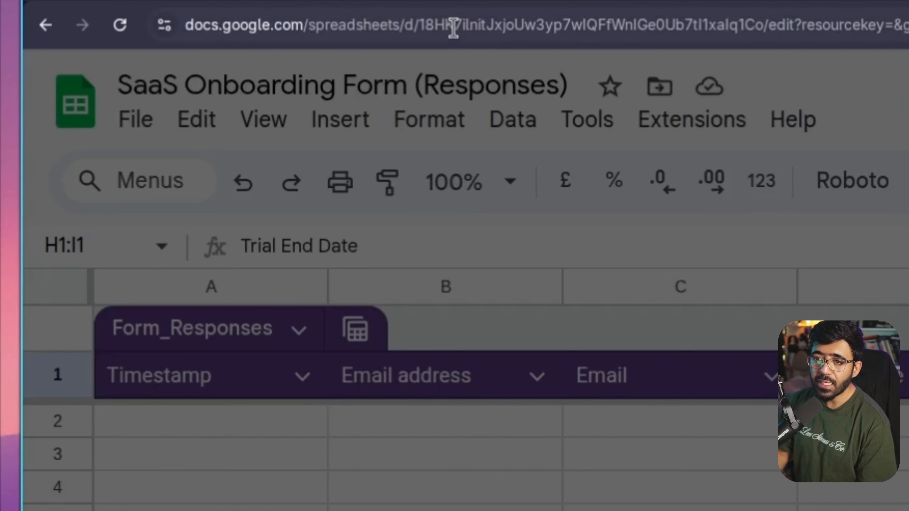
{"action": "double_click", "coordinate": [469, 26]}
{"action": "left_click", "coordinate": [380, 31]}
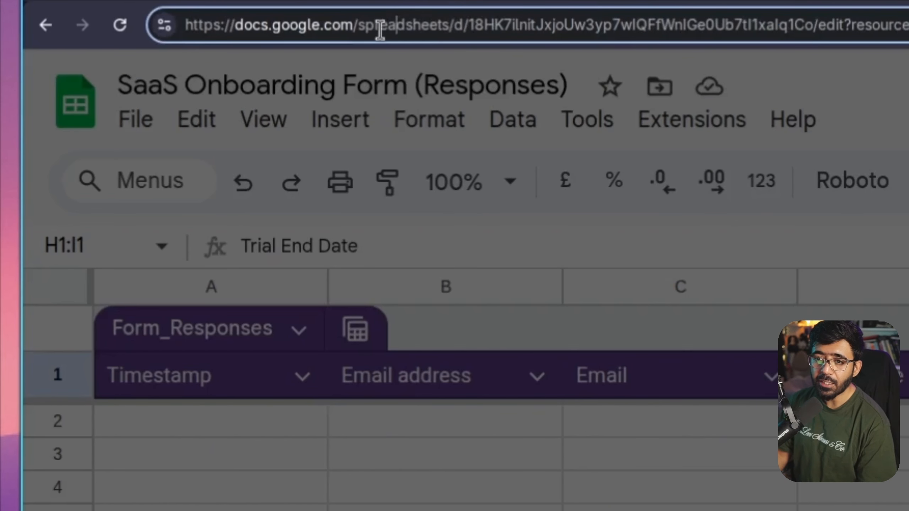
{"action": "left_click_drag", "start_coordinate": [375, 26], "coordinate": [810, 33]}
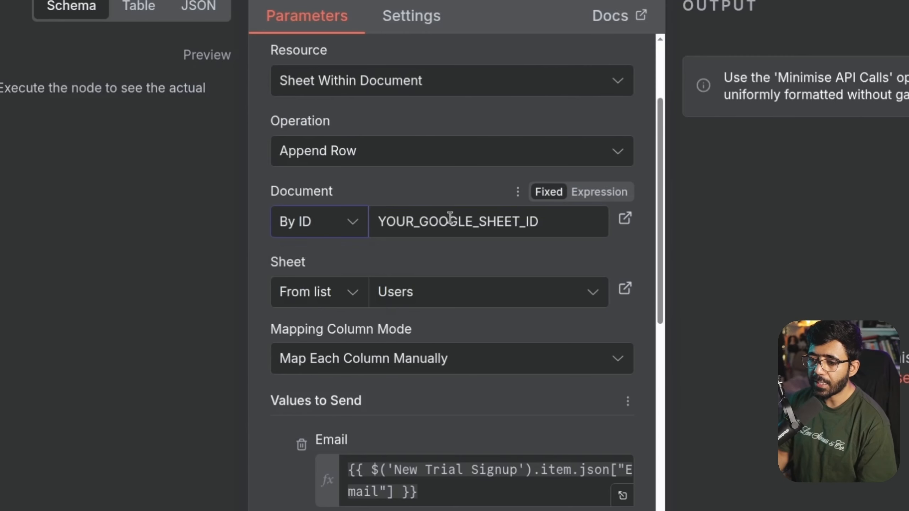
{"action": "double_click", "coordinate": [449, 219]}
{"action": "key", "text": "ctrl+v"}
{"action": "left_click", "coordinate": [638, 249]}
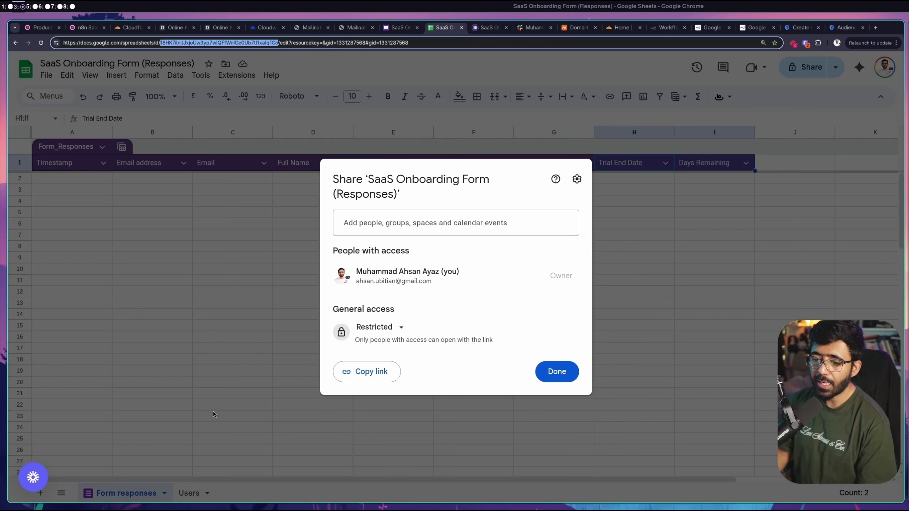
Close the Share dialog and rename the Users sheet tab to CRM
{"action": "left_click", "coordinate": [252, 391]}
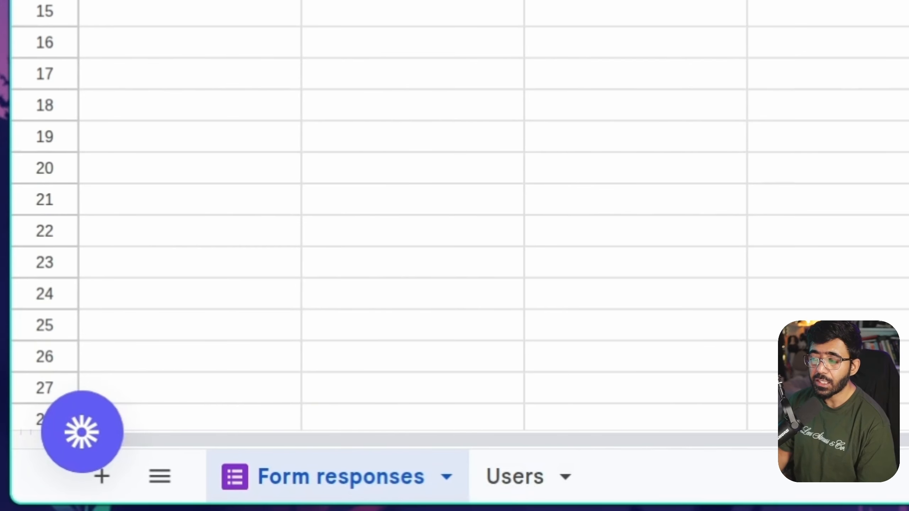
{"action": "double_click", "coordinate": [513, 481]}
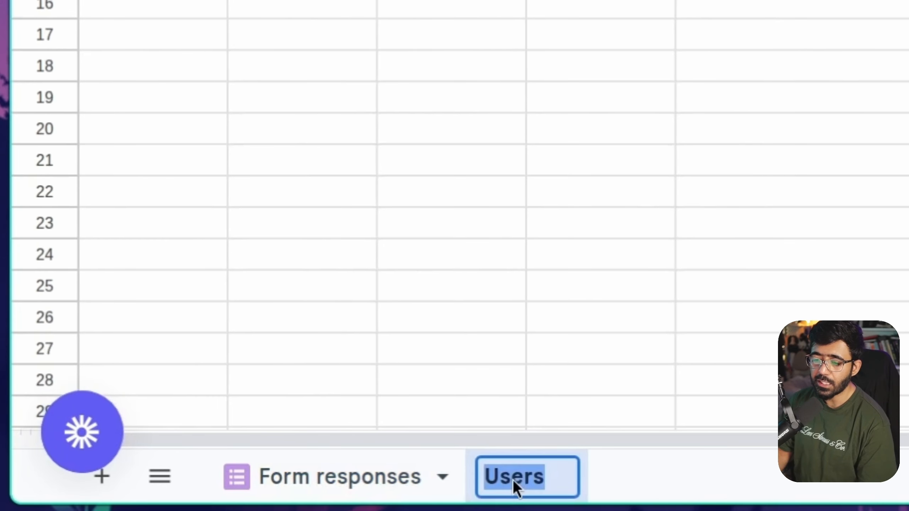
{"action": "type", "text": "CRM"}
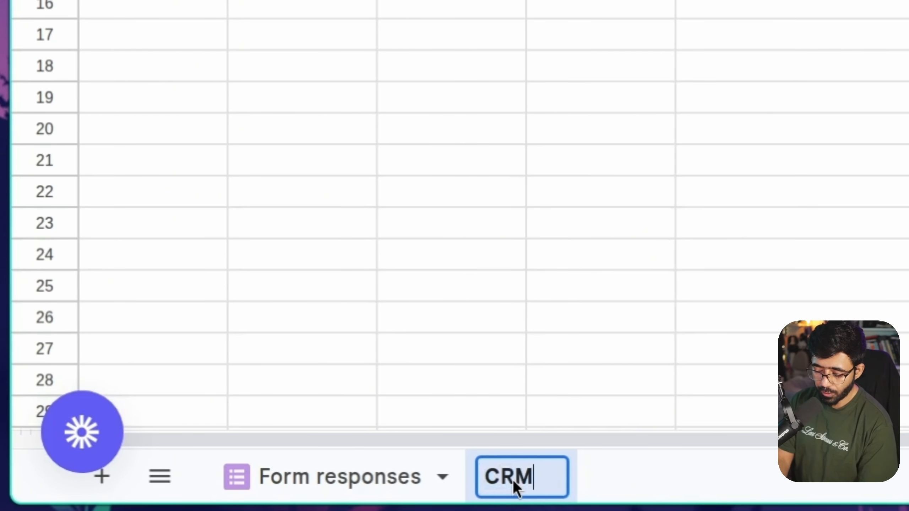
{"action": "key", "text": "ctrl+a"}
{"action": "key", "text": "Return"}
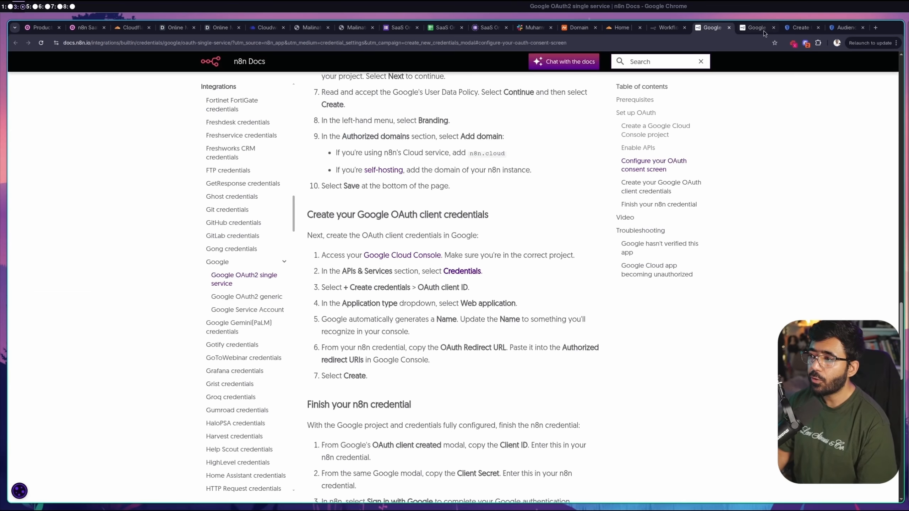
Point the Log to CRM node at the CRM sheet of the spreadsheet
{"action": "left_click", "coordinate": [688, 28]}
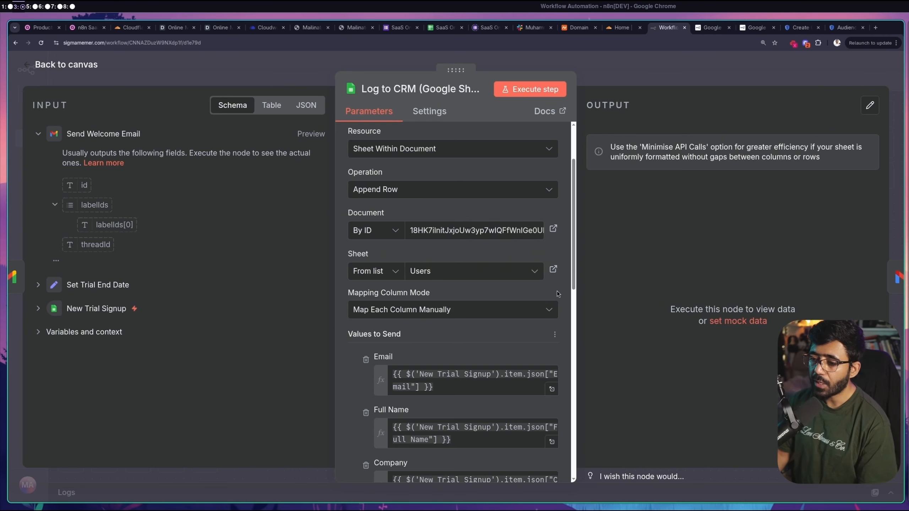
{"action": "left_click", "coordinate": [533, 271]}
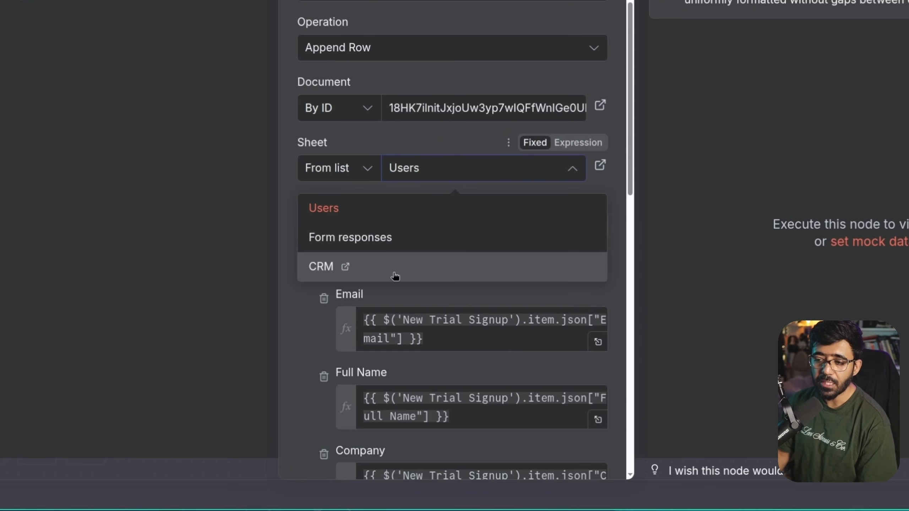
{"action": "left_click", "coordinate": [395, 276]}
{"action": "scroll", "coordinate": [434, 100], "scroll_direction": "down", "scroll_amount": 3}
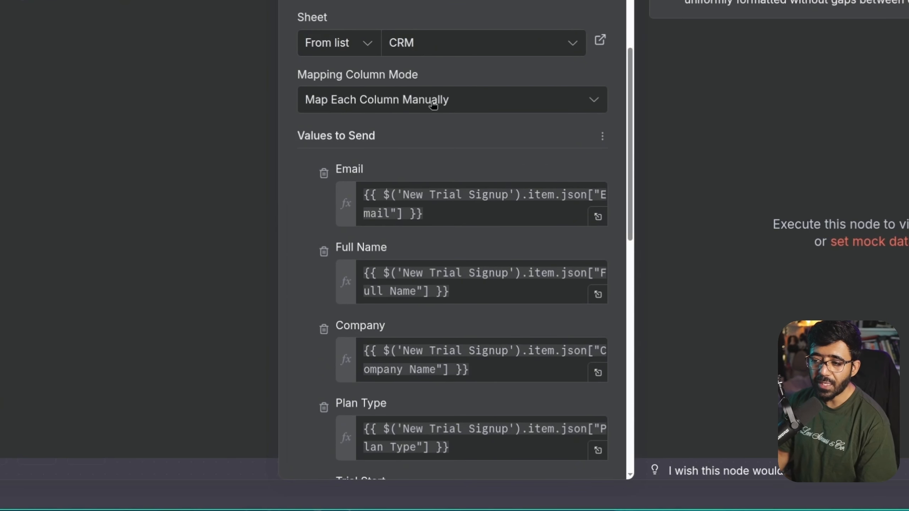
{"action": "scroll", "coordinate": [495, 230], "scroll_direction": "down", "scroll_amount": 3}
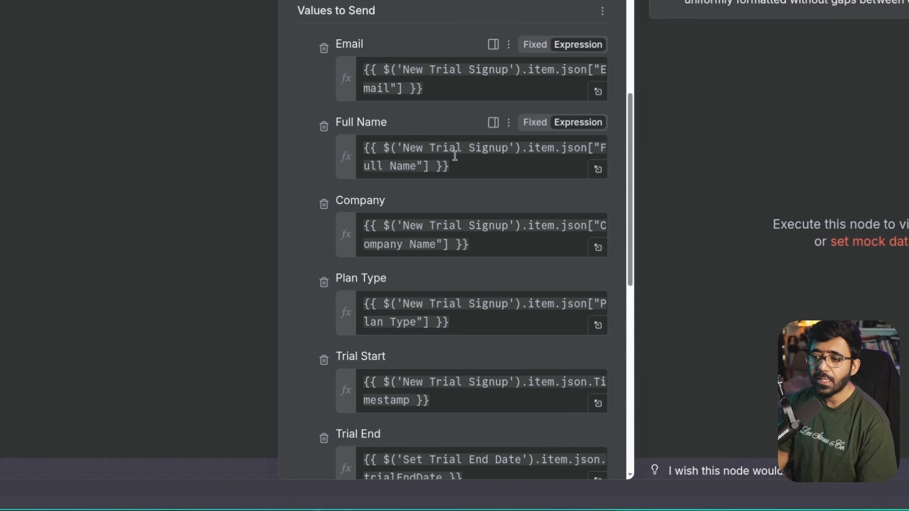
{"action": "scroll", "coordinate": [426, 151], "scroll_direction": "down", "scroll_amount": 10}
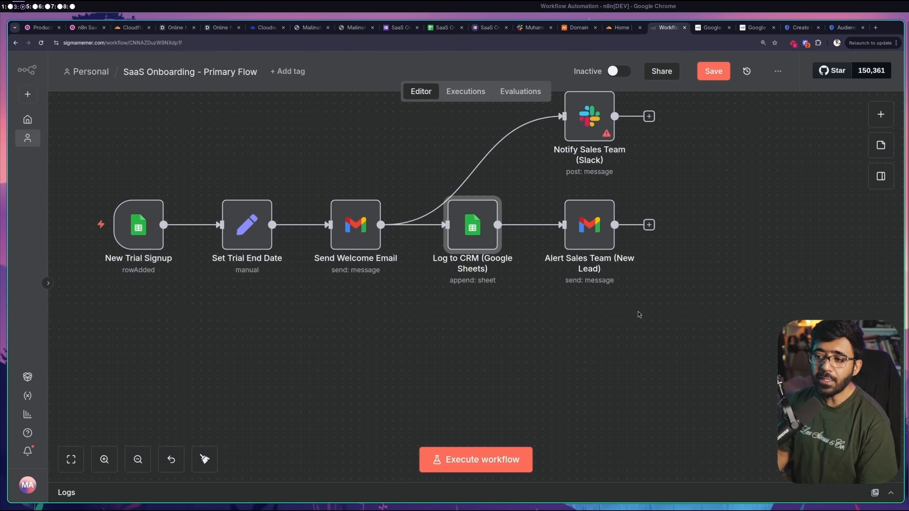
Deactivate the Notify Sales Team (Slack) node, then bring up the SaaS Onboarding Form
{"action": "left_click_drag", "start_coordinate": [638, 311], "coordinate": [646, 343]}
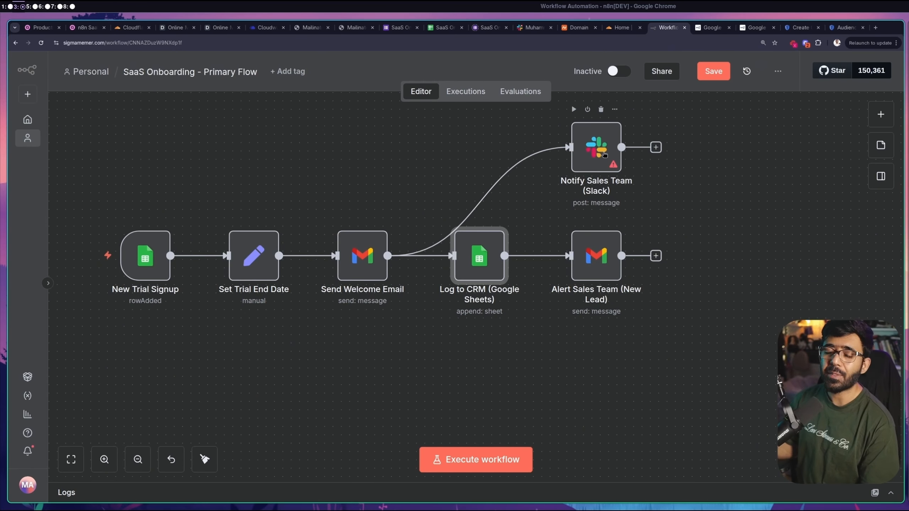
{"action": "mouse_move", "coordinate": [547, 177]}
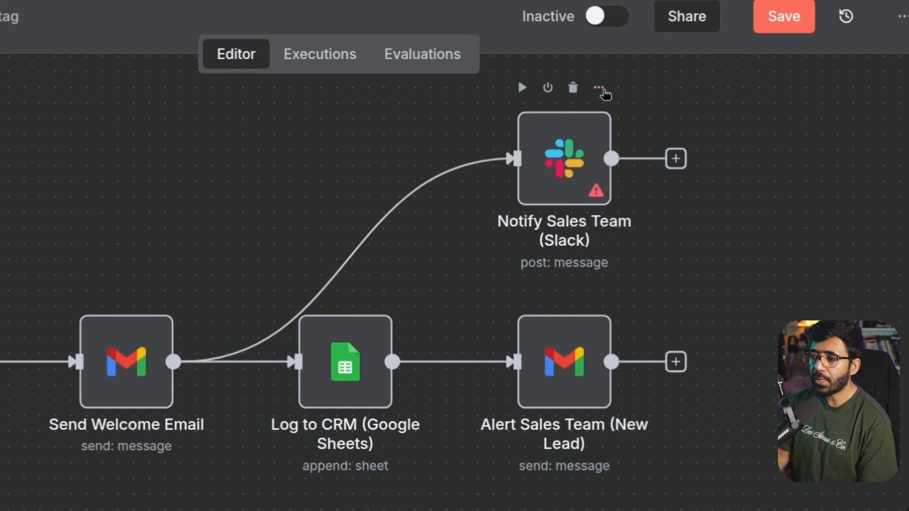
{"action": "left_click", "coordinate": [615, 109]}
{"action": "left_click", "coordinate": [651, 225]}
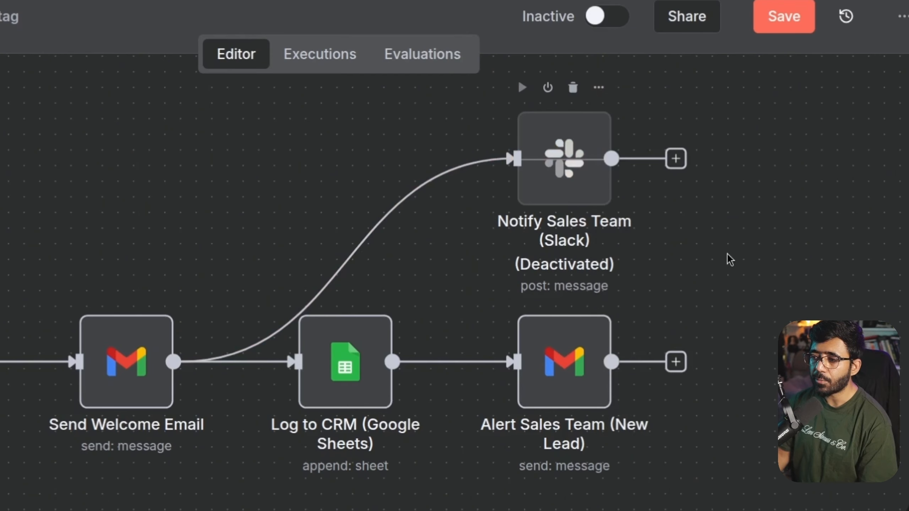
{"action": "left_click_drag", "start_coordinate": [49, 253], "coordinate": [194, 260]}
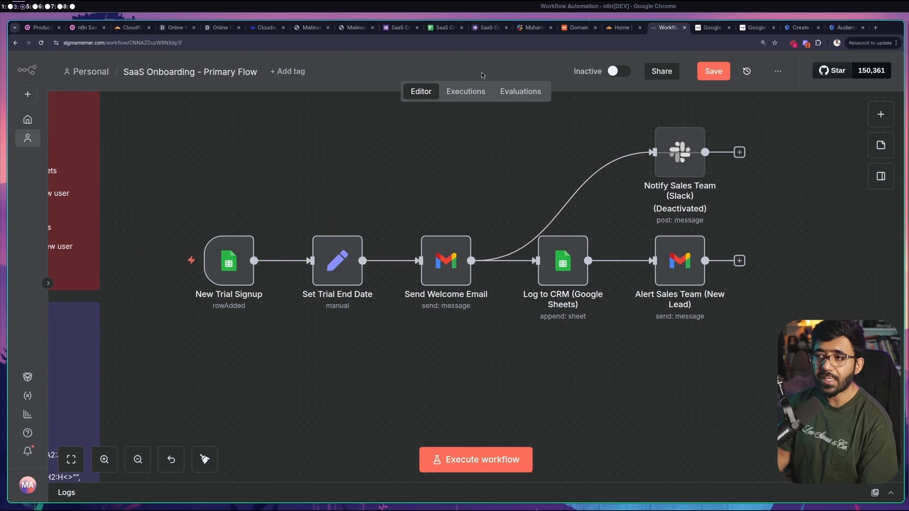
{"action": "left_click", "coordinate": [388, 28]}
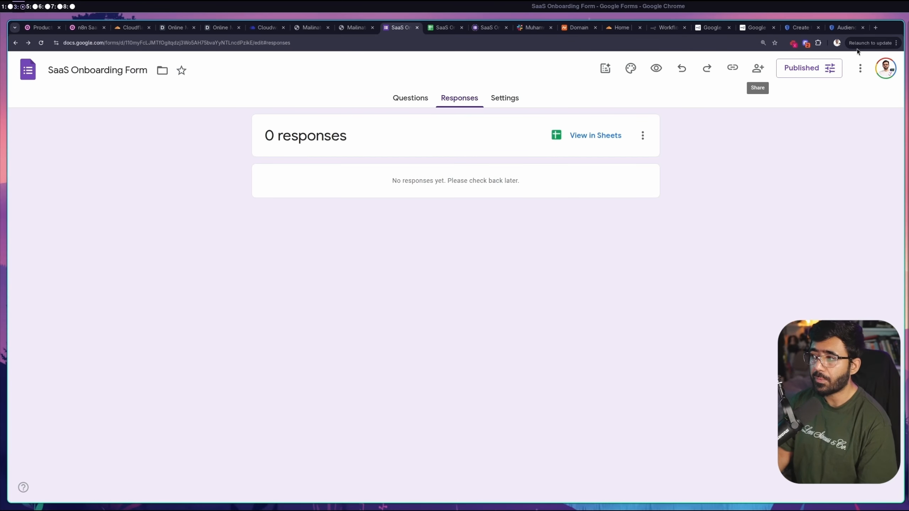
Glance over the workflow and form, then select the test inbox name in Mailinator
{"action": "left_click", "coordinate": [668, 29]}
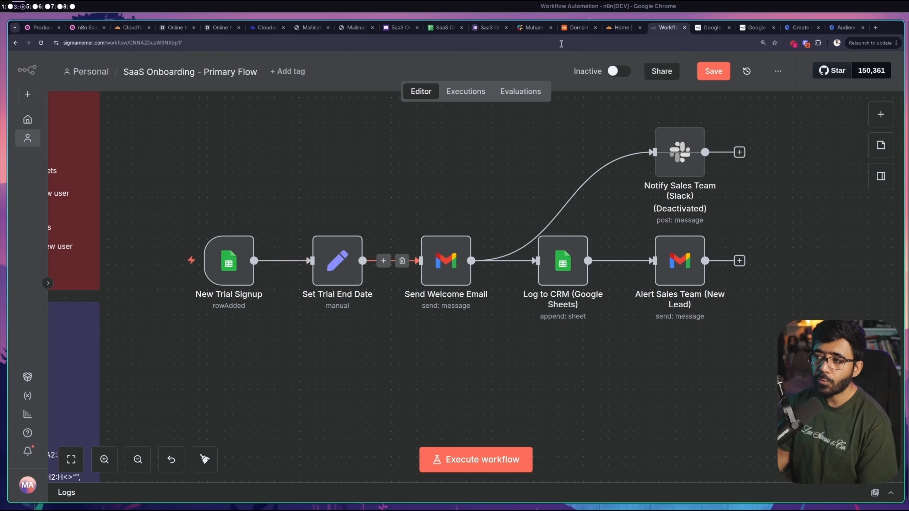
{"action": "left_click", "coordinate": [388, 28]}
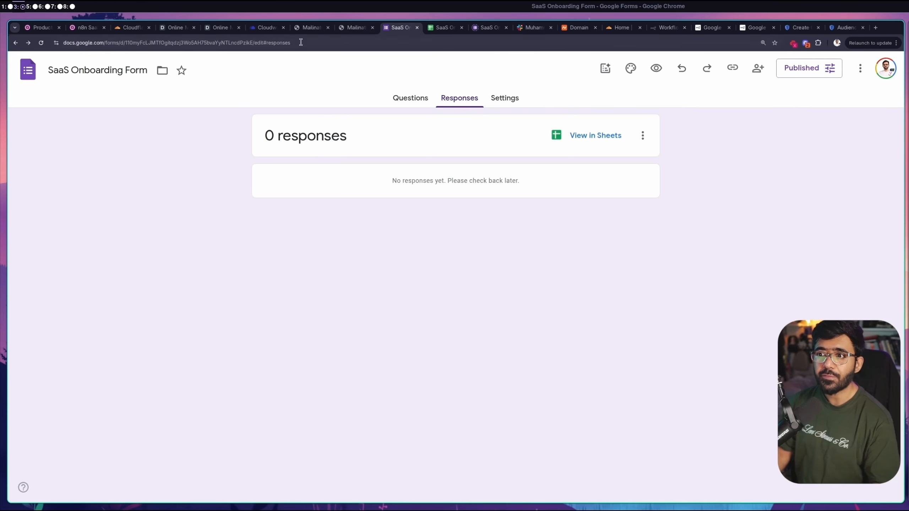
{"action": "left_click", "coordinate": [308, 29]}
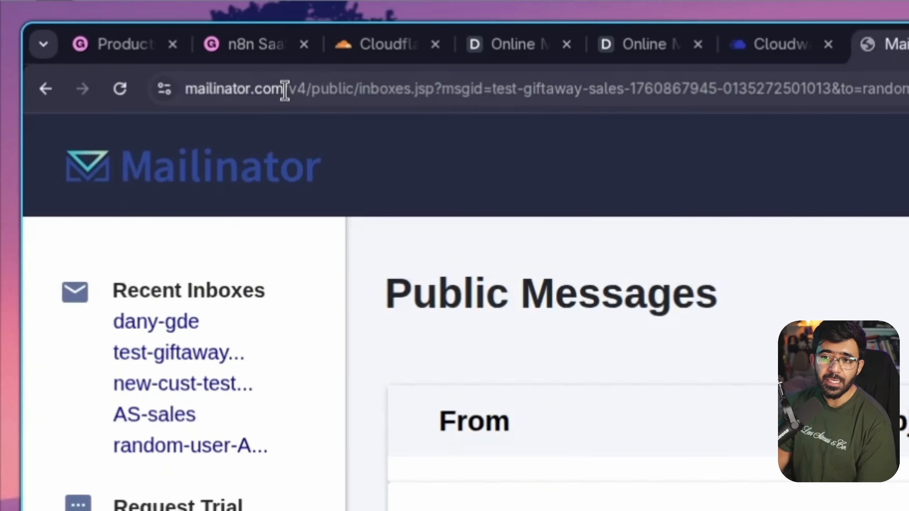
{"action": "left_click_drag", "start_coordinate": [97, 43], "coordinate": [38, 38]}
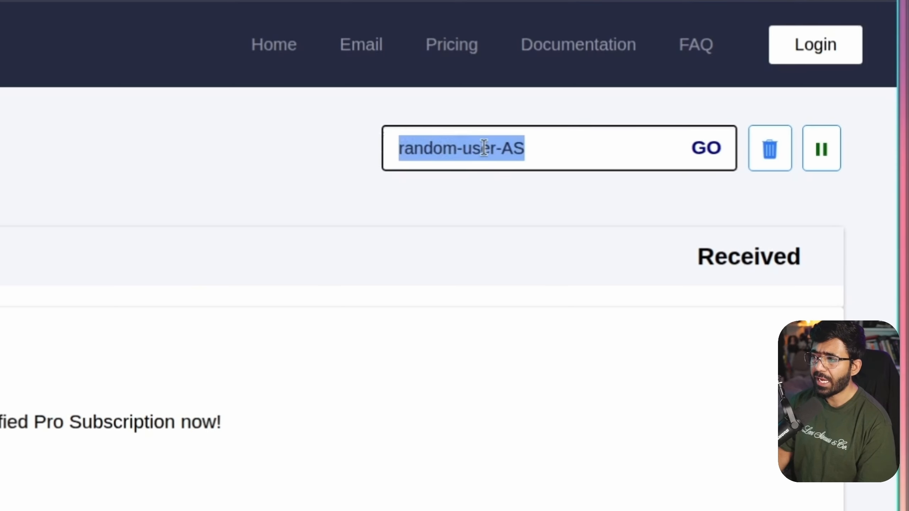
{"action": "left_click", "coordinate": [572, 149]}
{"action": "key", "text": "ctrl+a"}
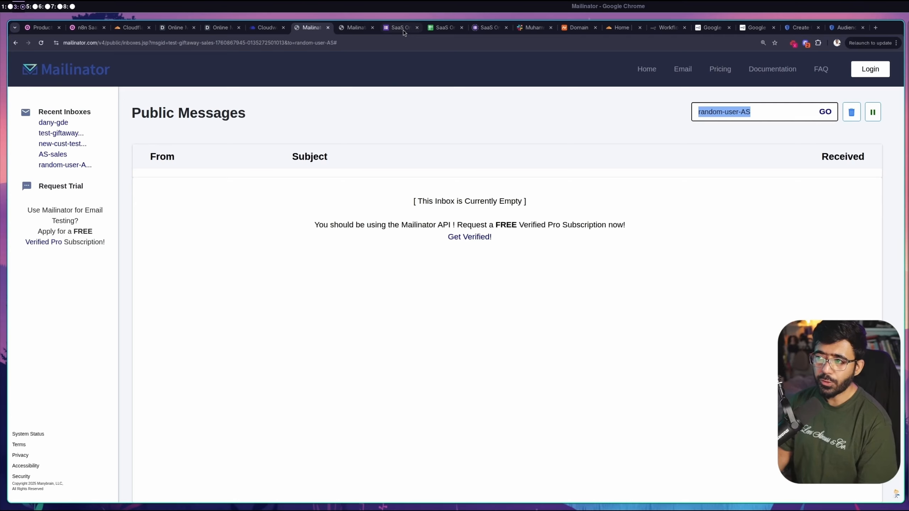
Copy the form's responder link from Published and load it in a duplicated tab
{"action": "left_click", "coordinate": [401, 28]}
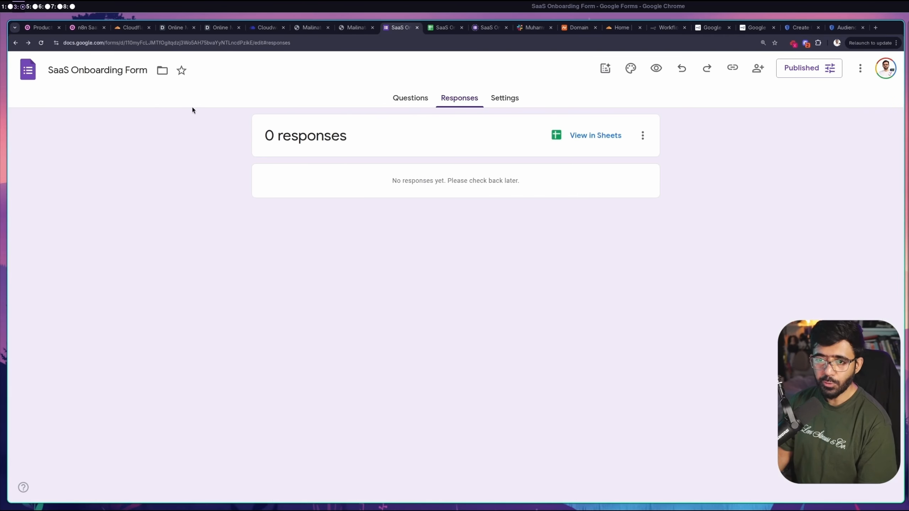
{"action": "left_click", "coordinate": [813, 75]}
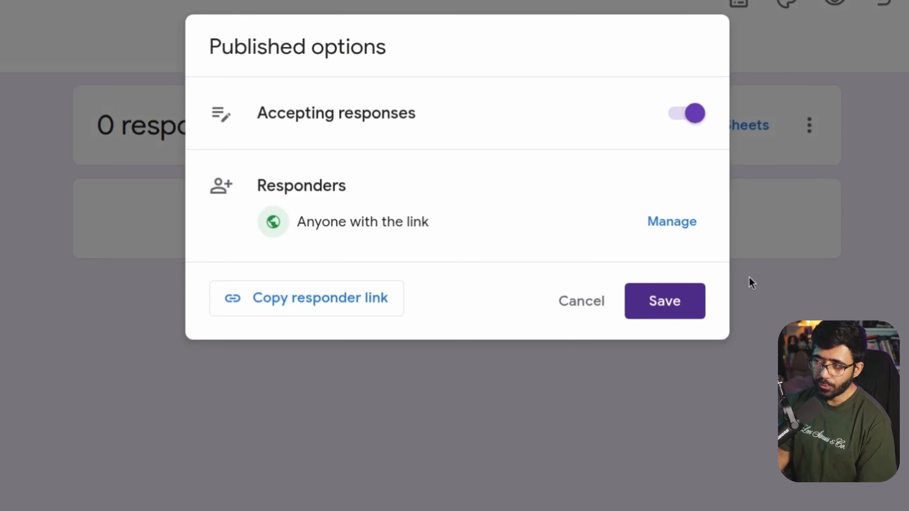
{"action": "left_click", "coordinate": [346, 303]}
{"action": "key", "text": "ctrl+c"}
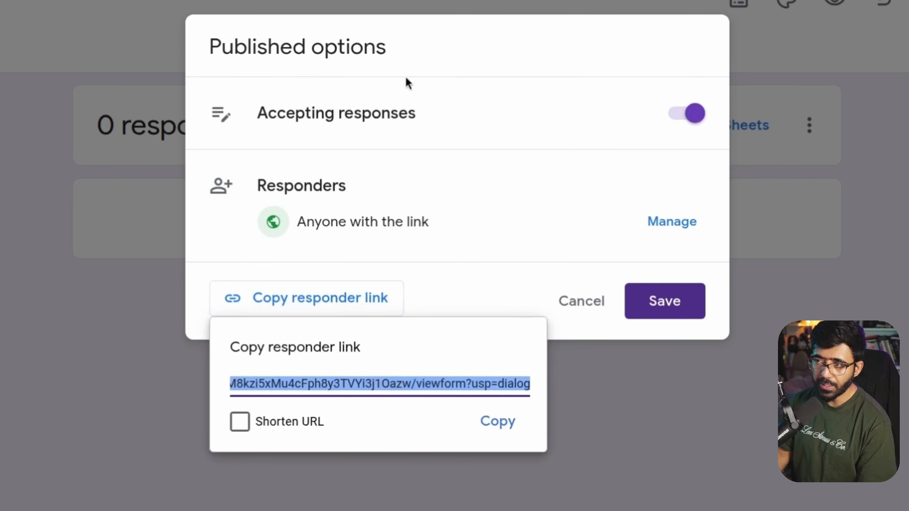
{"action": "right_click", "coordinate": [405, 28]}
{"action": "left_click", "coordinate": [427, 105]}
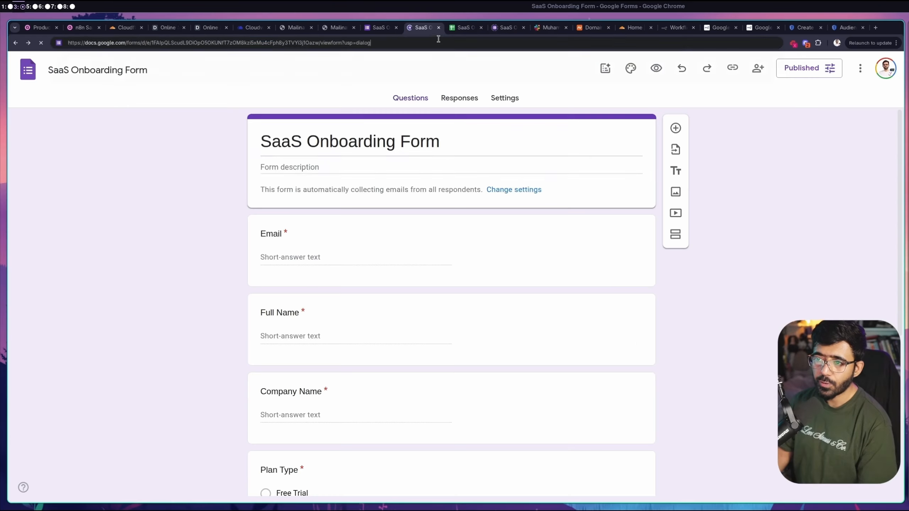
{"action": "left_click", "coordinate": [439, 39]}
{"action": "key", "text": "ctrl+v"}
{"action": "key", "text": "Return"}
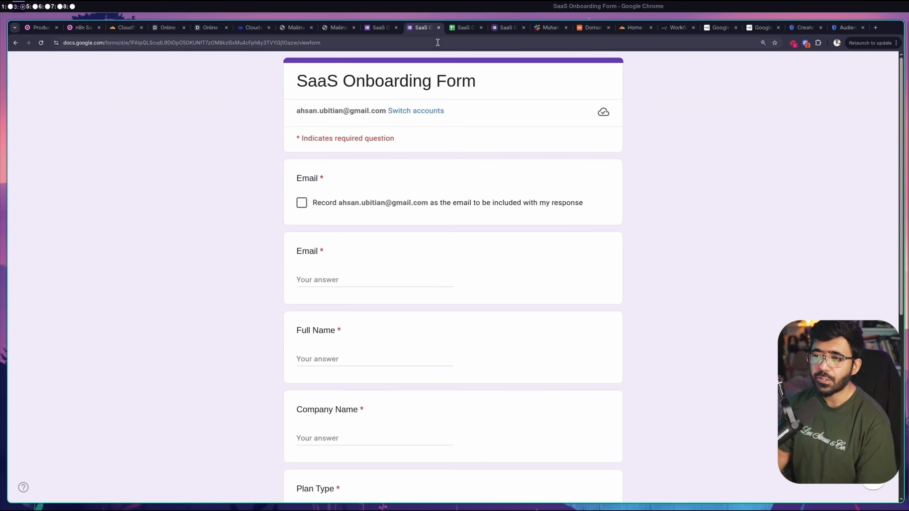
Tick the record-email option and fill in the test inbox address and the full name
{"action": "left_click", "coordinate": [301, 28]}
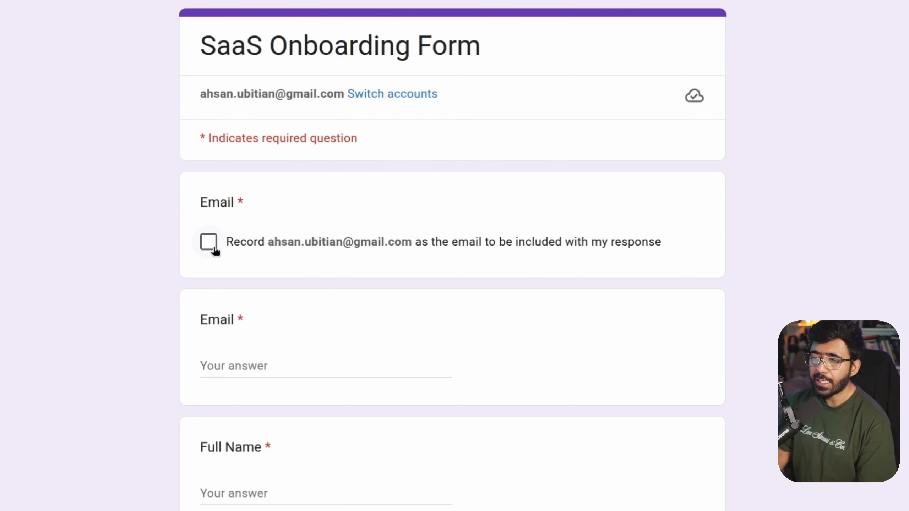
{"action": "left_click", "coordinate": [207, 242]}
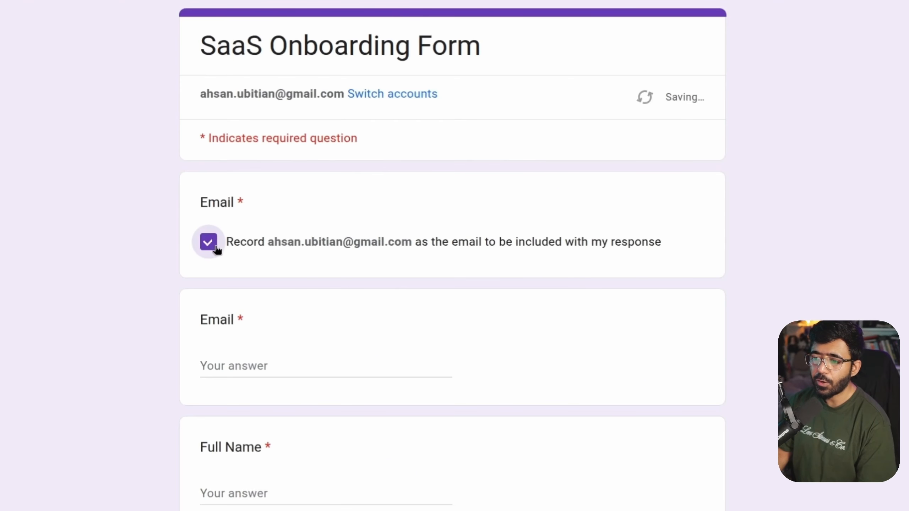
{"action": "scroll", "coordinate": [340, 257], "scroll_direction": "down", "scroll_amount": 1}
{"action": "left_click", "coordinate": [321, 231]}
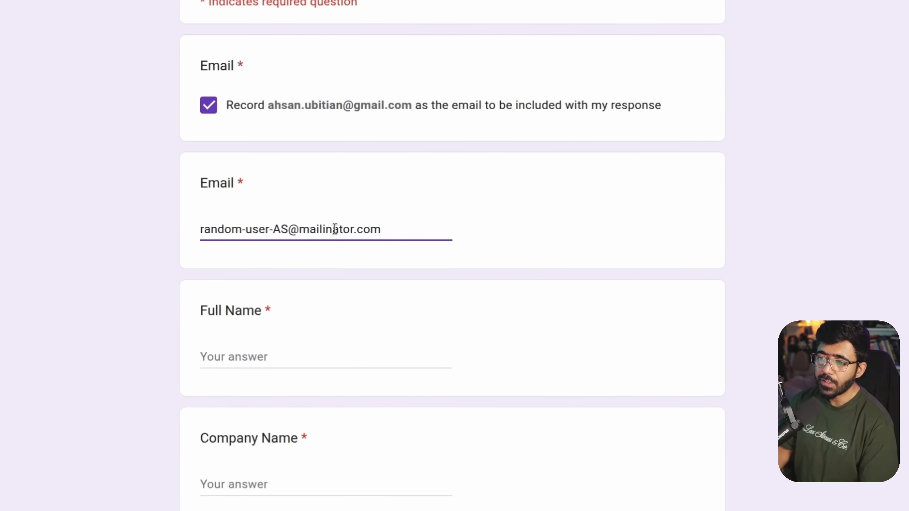
{"action": "triple_click", "coordinate": [334, 229]}
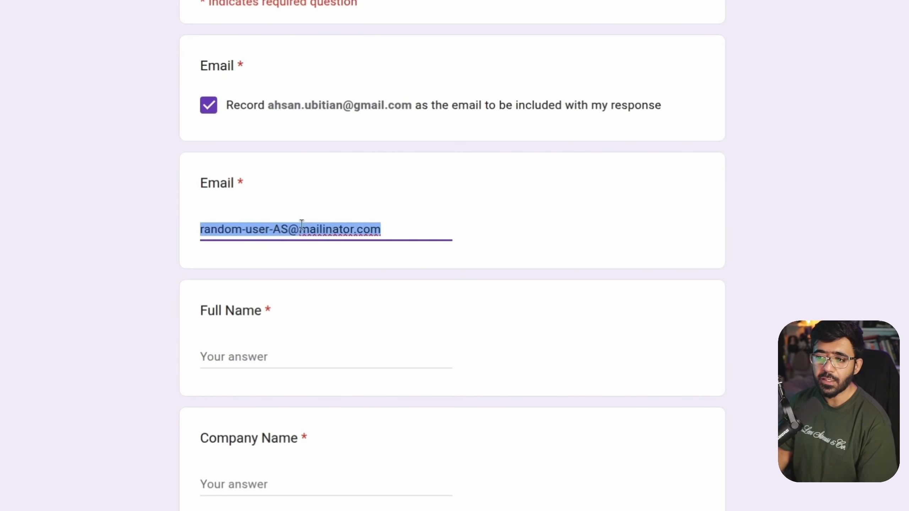
{"action": "scroll", "coordinate": [304, 229], "scroll_direction": "down", "scroll_amount": 5}
{"action": "left_click", "coordinate": [333, 155]}
{"action": "type", "text": "Ramdon User"}
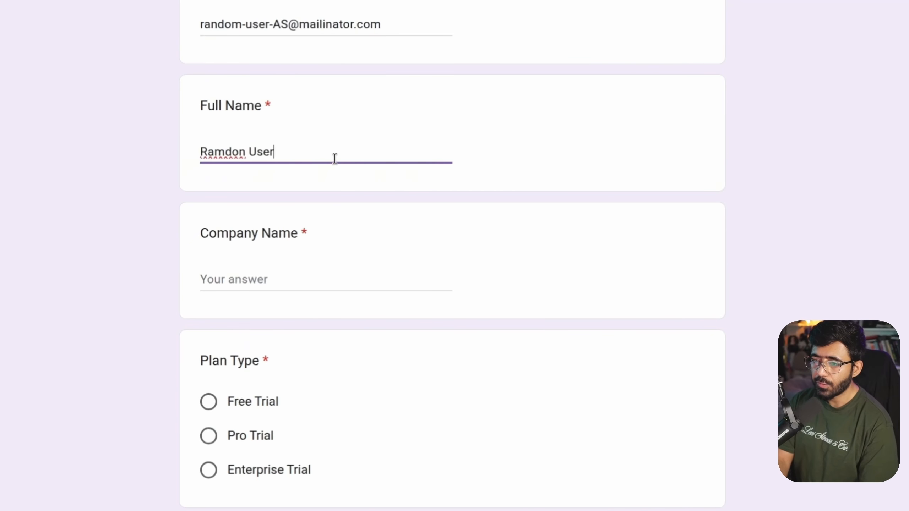
Enter company RandomUserCompany, choose the Free Trial plan, and submit the form
{"action": "key", "text": "Tab"}
{"action": "type", "text": "Ra"}
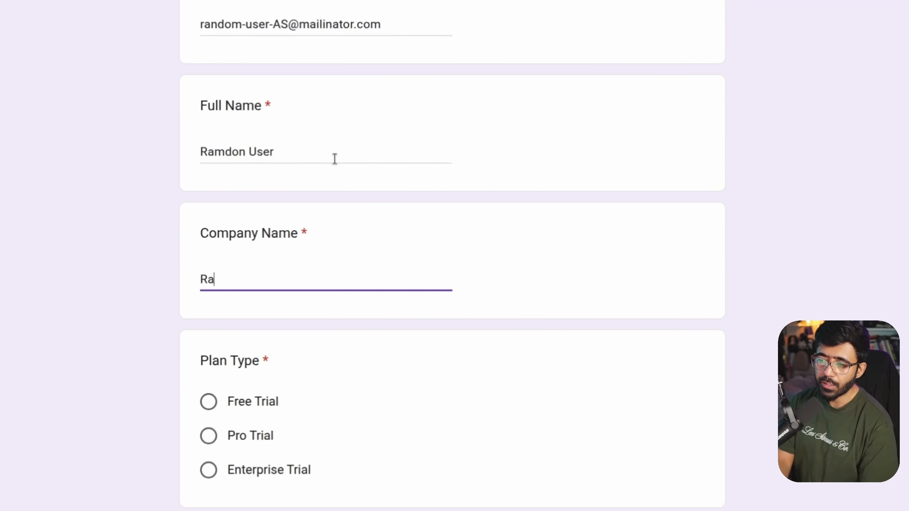
{"action": "type", "text": "ndomUserCompany"}
{"action": "key", "text": "Tab"}
{"action": "scroll", "coordinate": [191, 175], "scroll_direction": "down", "scroll_amount": 4}
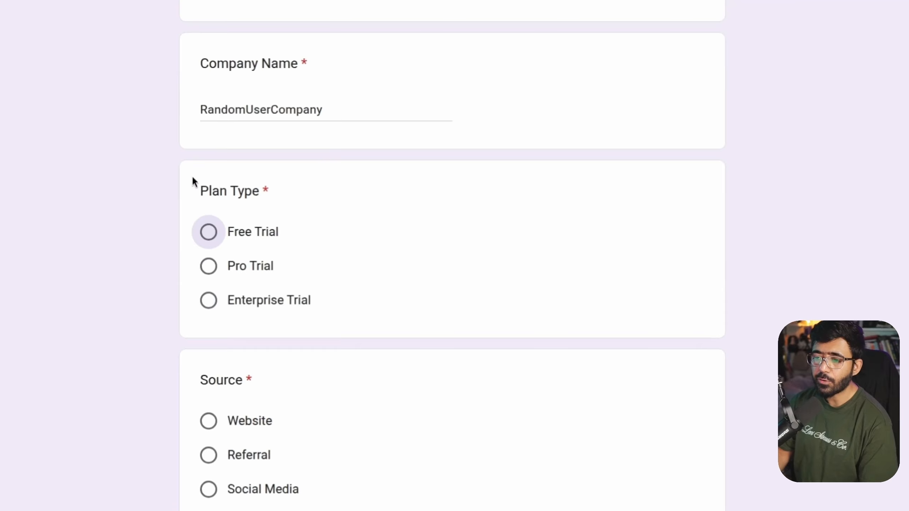
{"action": "left_click", "coordinate": [211, 239]}
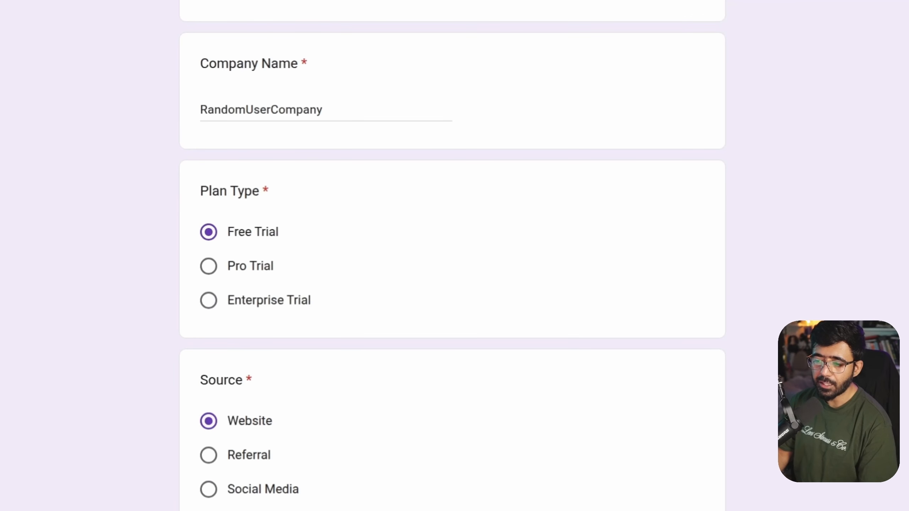
{"action": "scroll", "coordinate": [227, 394], "scroll_direction": "down", "scroll_amount": 5}
{"action": "left_click", "coordinate": [224, 416]}
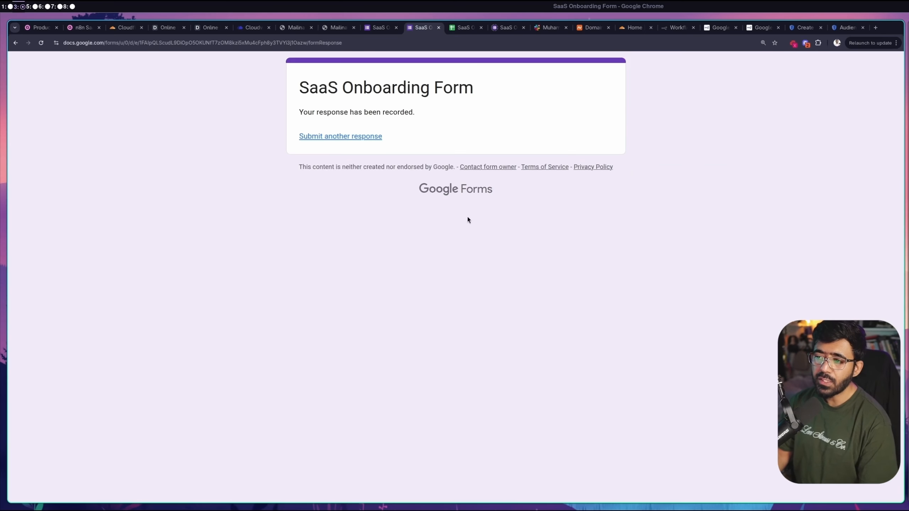
{"action": "left_click", "coordinate": [456, 28]}
Confirm the new response in row 2 of Form responses, check both Mailinator inboxes, then return to n8n
{"action": "left_click", "coordinate": [124, 493]}
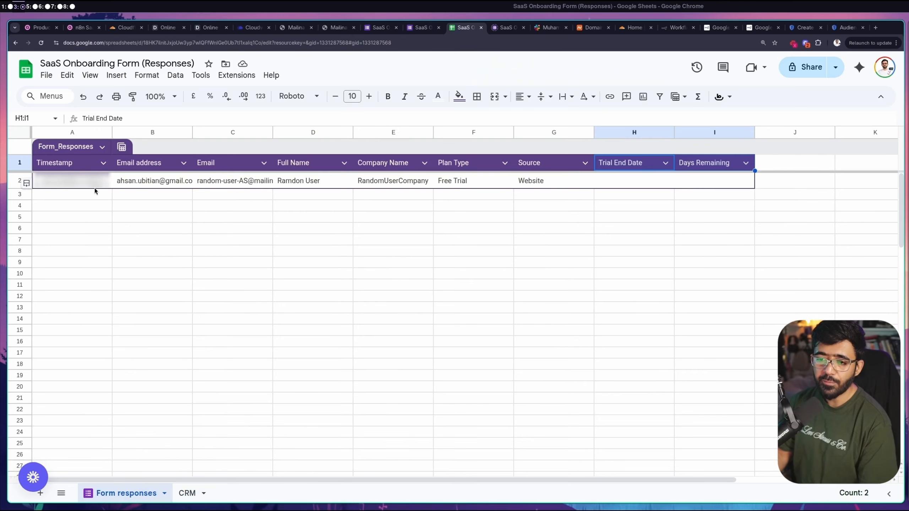
{"action": "left_click", "coordinate": [18, 183]}
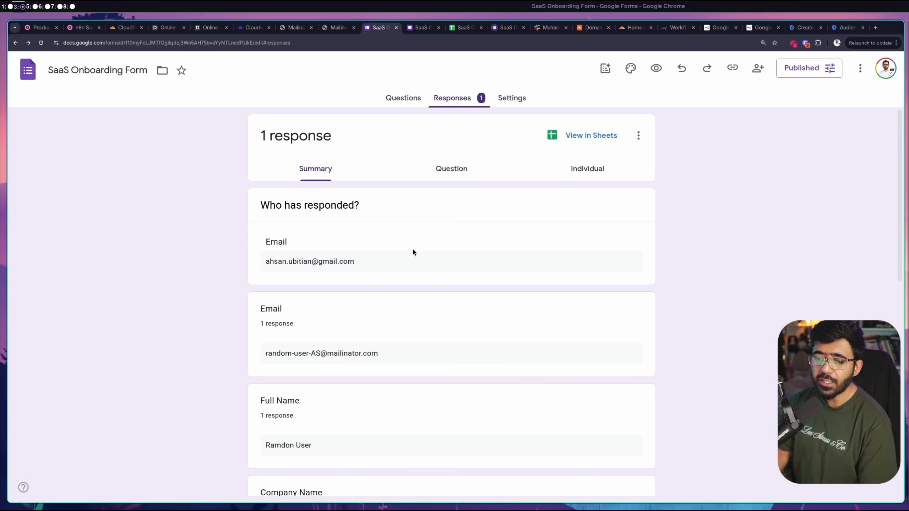
{"action": "left_click", "coordinate": [290, 27]}
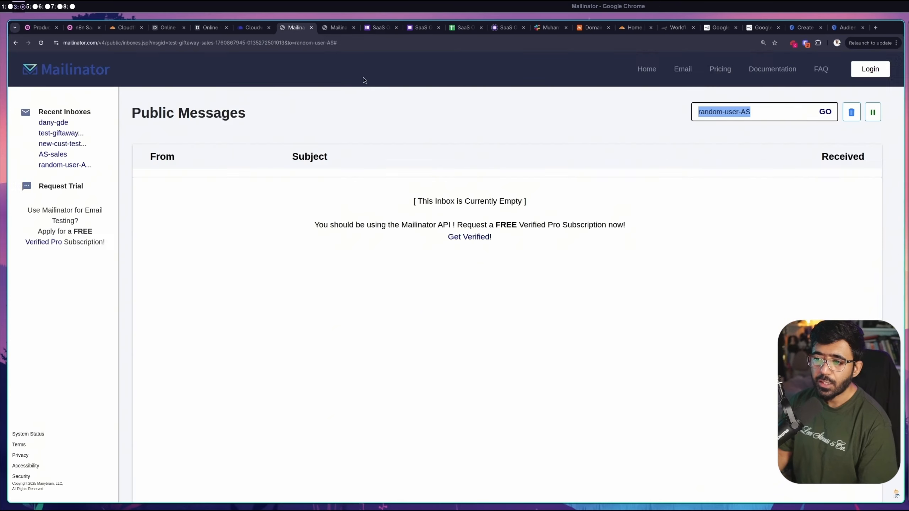
{"action": "left_click", "coordinate": [336, 29]}
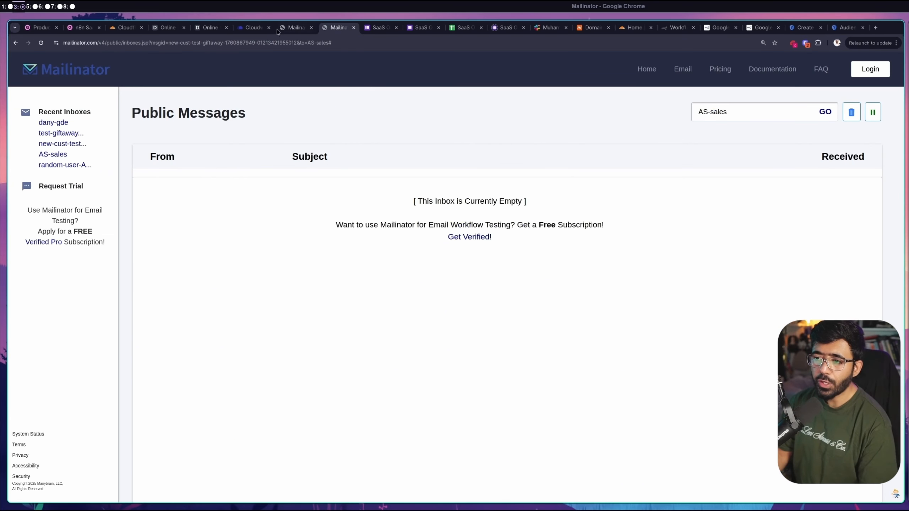
{"action": "left_click", "coordinate": [292, 28]}
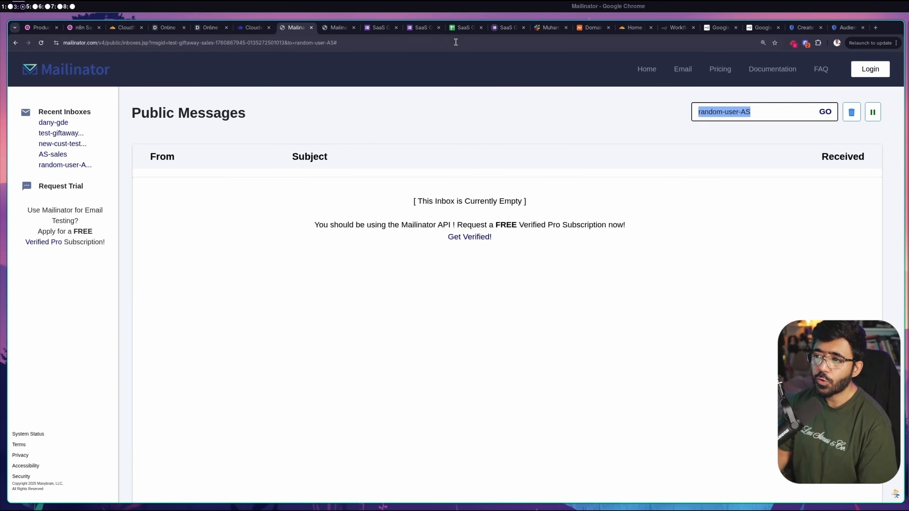
{"action": "left_click", "coordinate": [677, 28]}
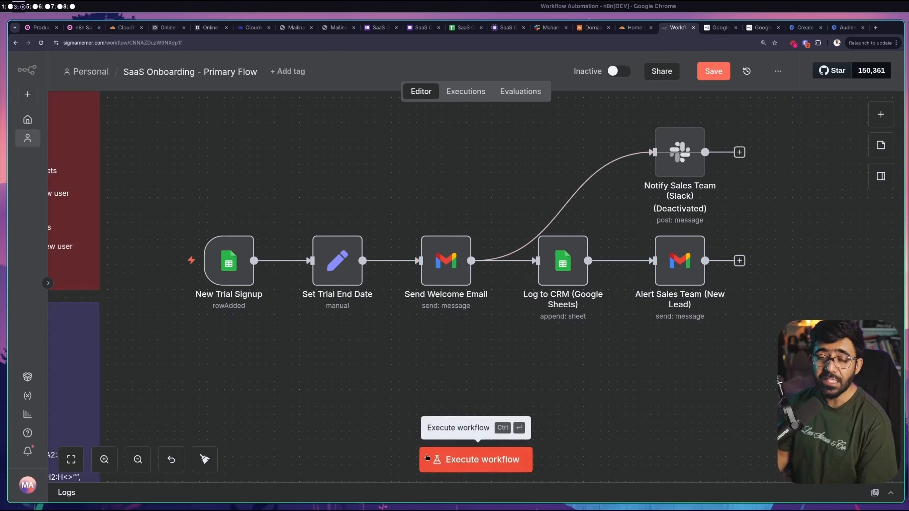
Execute the whole workflow from the trigger node, then check the test inbox for mail
{"action": "mouse_move", "coordinate": [163, 242]}
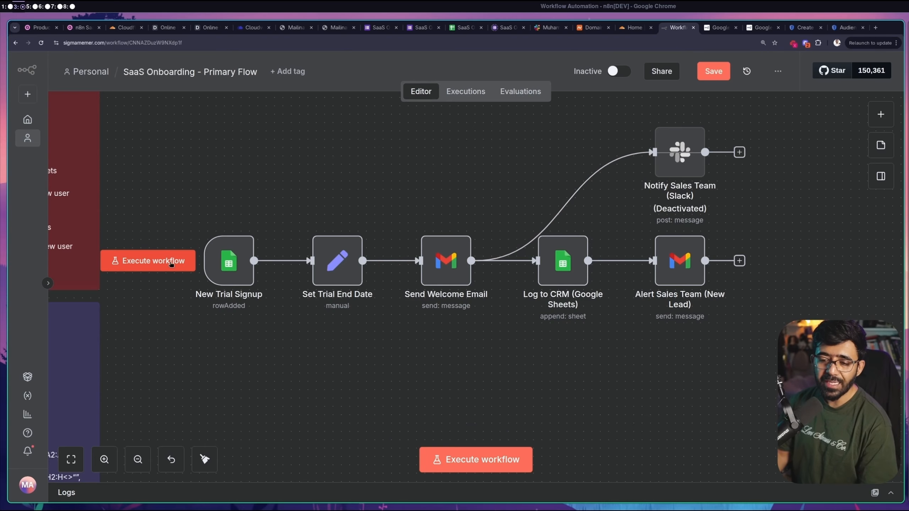
{"action": "left_click", "coordinate": [172, 264]}
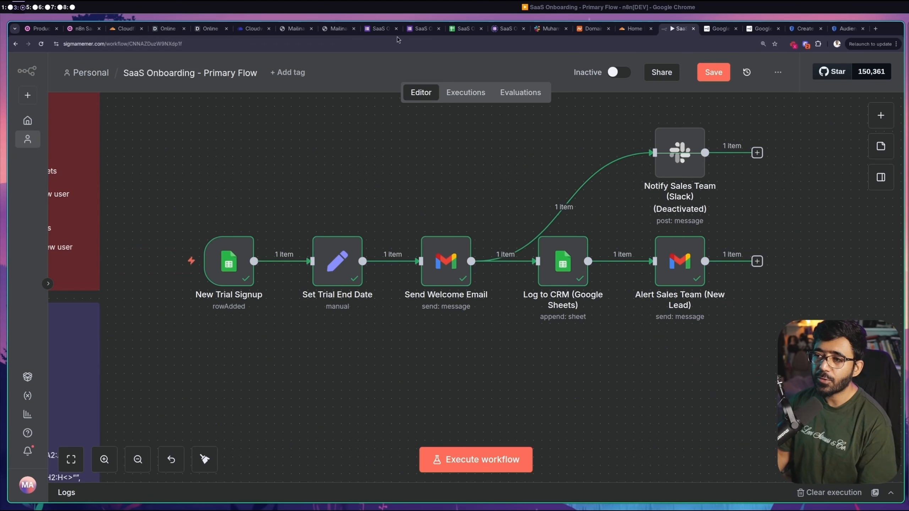
{"action": "left_click", "coordinate": [289, 29]}
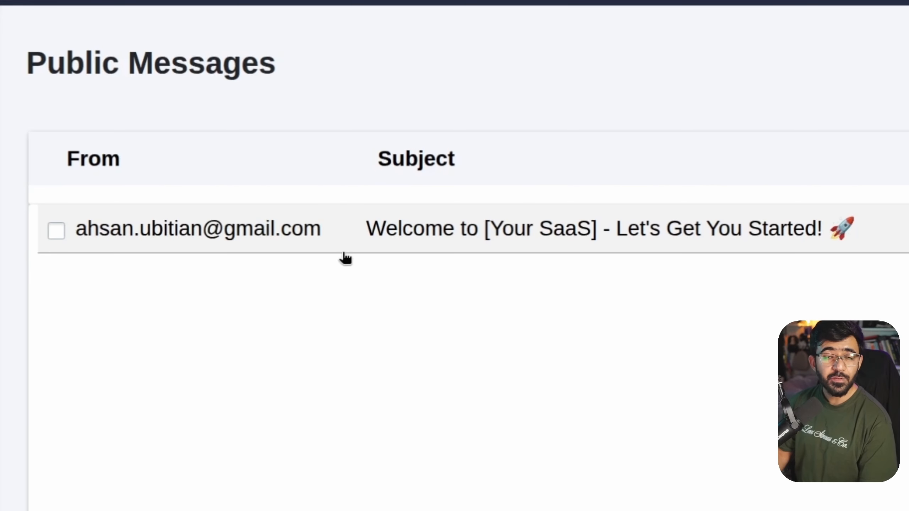
Read the welcome email, verify the AS-sales inbox is still empty, and return to n8n
{"action": "left_click", "coordinate": [446, 238]}
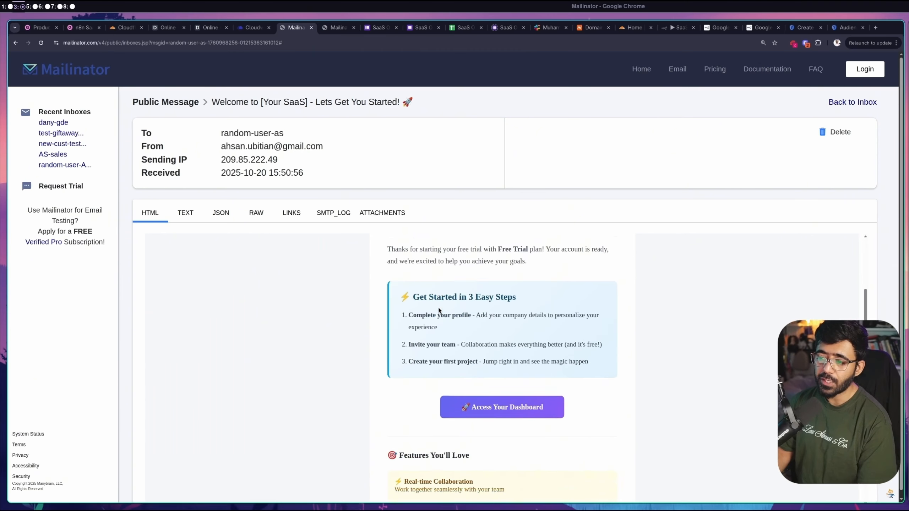
{"action": "scroll", "coordinate": [439, 309], "scroll_direction": "down", "scroll_amount": 10}
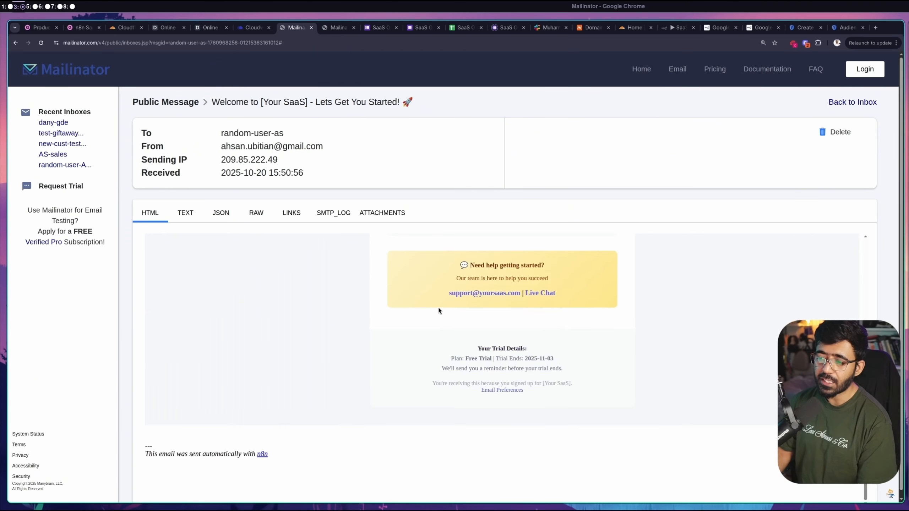
{"action": "scroll", "coordinate": [440, 309], "scroll_direction": "up", "scroll_amount": 8}
{"action": "scroll", "coordinate": [439, 310], "scroll_direction": "up", "scroll_amount": 7}
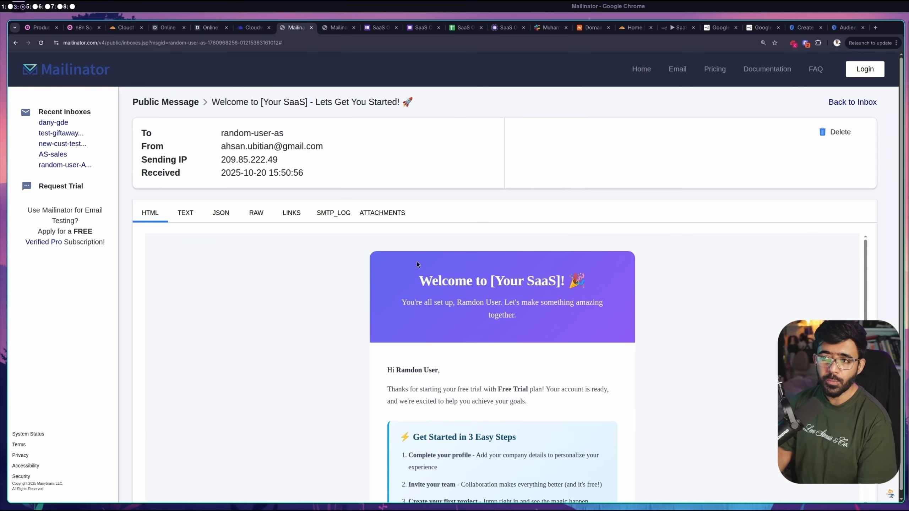
{"action": "left_click", "coordinate": [340, 28]}
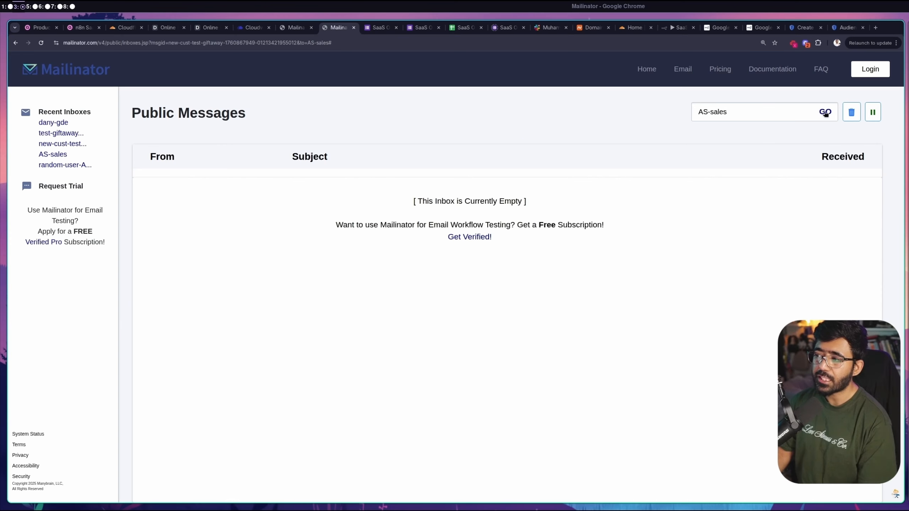
{"action": "left_click_drag", "start_coordinate": [806, 113], "coordinate": [677, 119]}
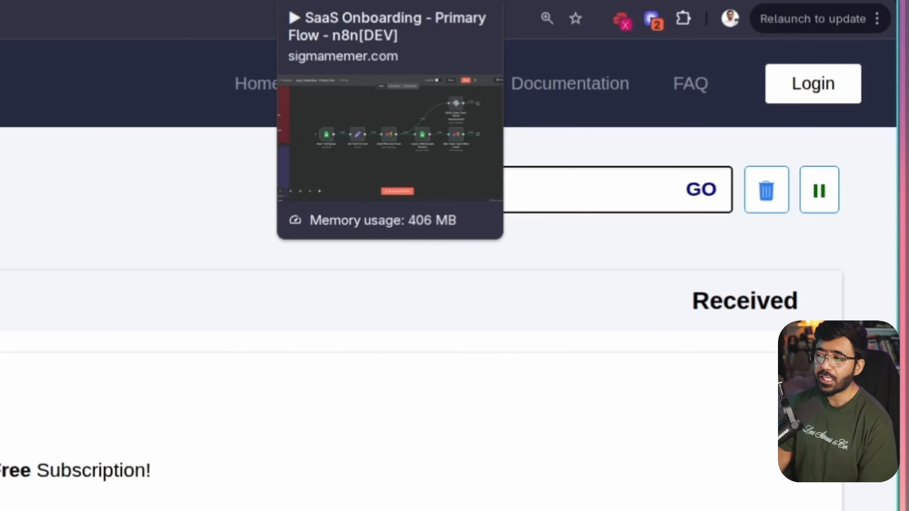
{"action": "triple_click", "coordinate": [402, 183]}
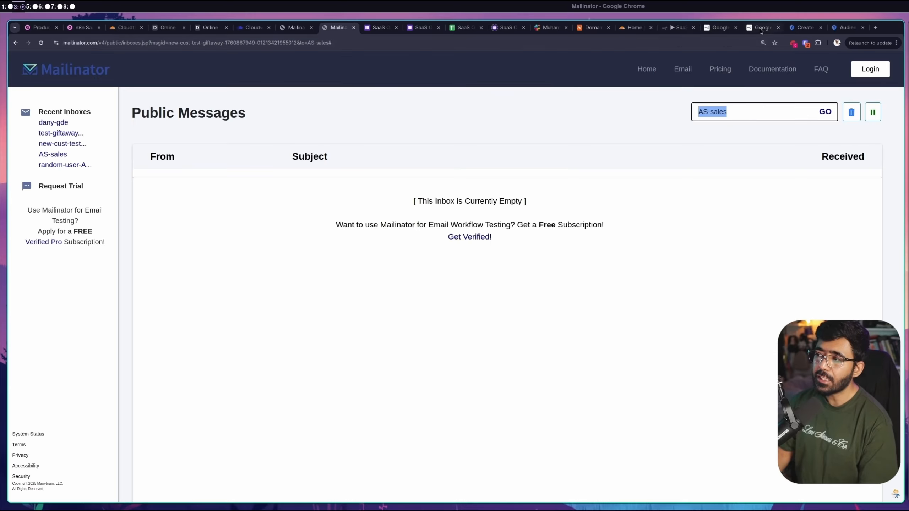
{"action": "left_click", "coordinate": [673, 30]}
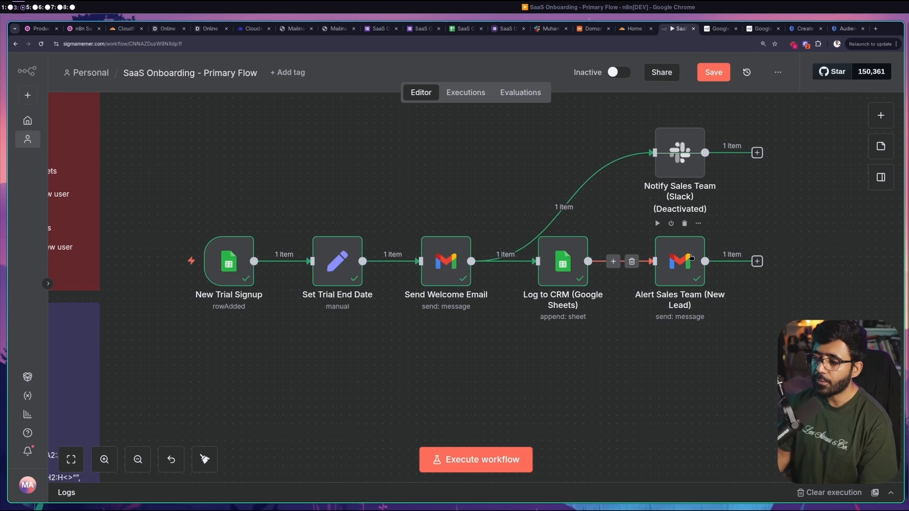
Readdress the Alert Sales Team node to the AS-sales Mailinator inbox and execute that step
{"action": "double_click", "coordinate": [690, 256]}
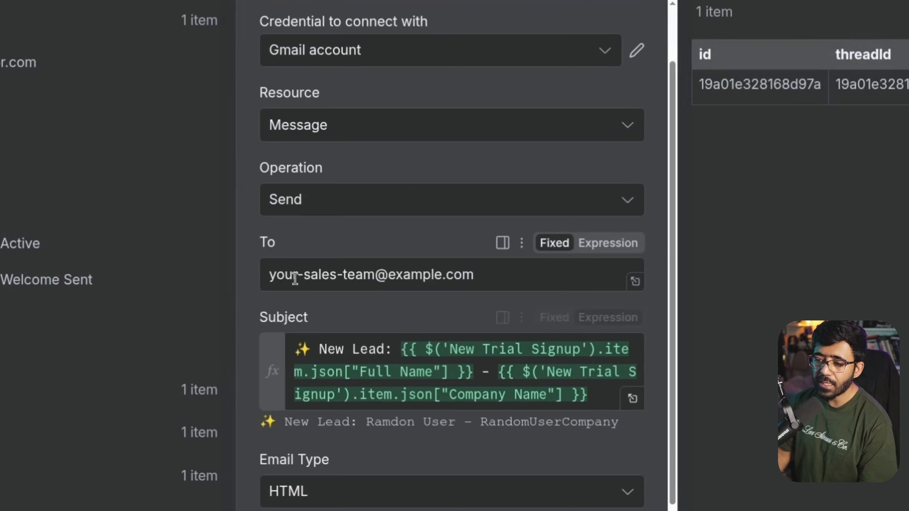
{"action": "left_click_drag", "start_coordinate": [352, 315], "coordinate": [477, 320]}
{"action": "triple_click", "coordinate": [498, 275]}
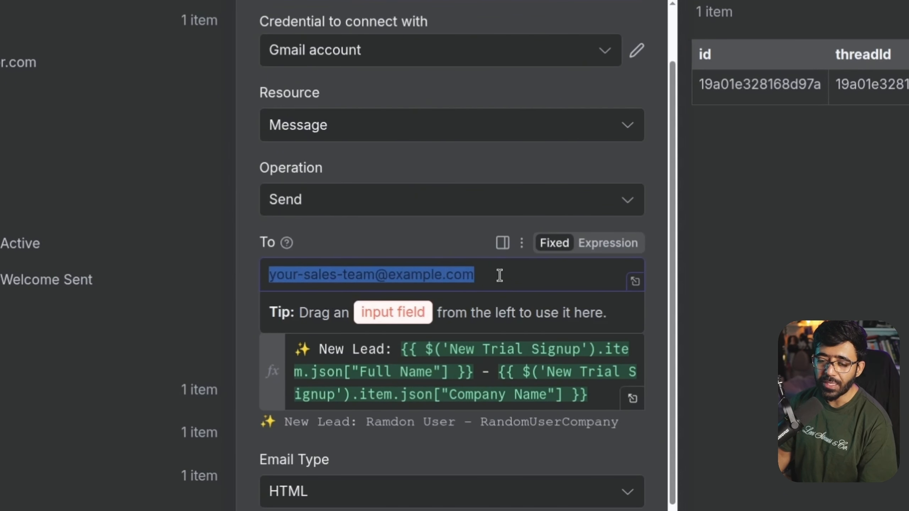
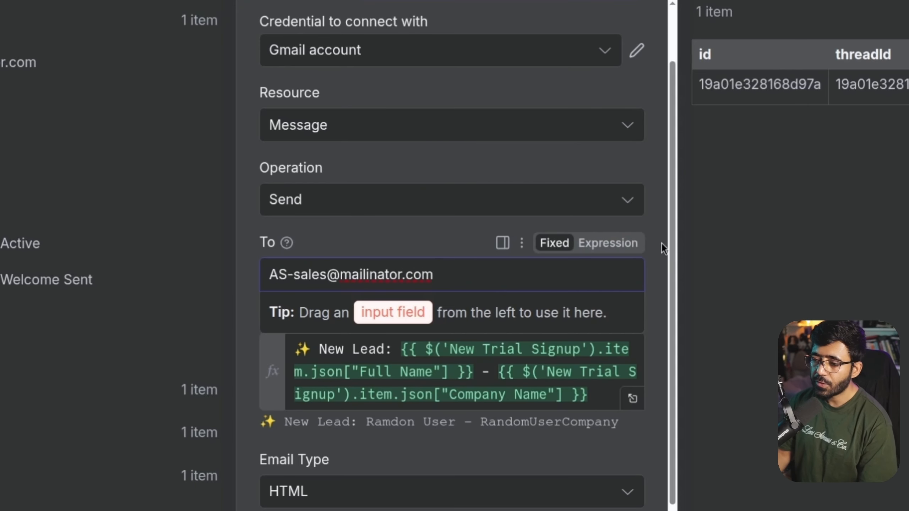
{"action": "left_click", "coordinate": [661, 243]}
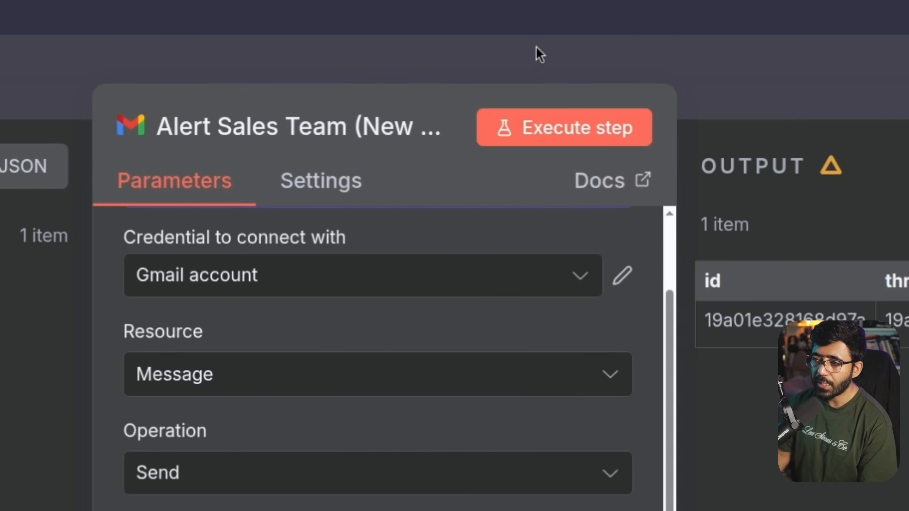
{"action": "left_click", "coordinate": [520, 129]}
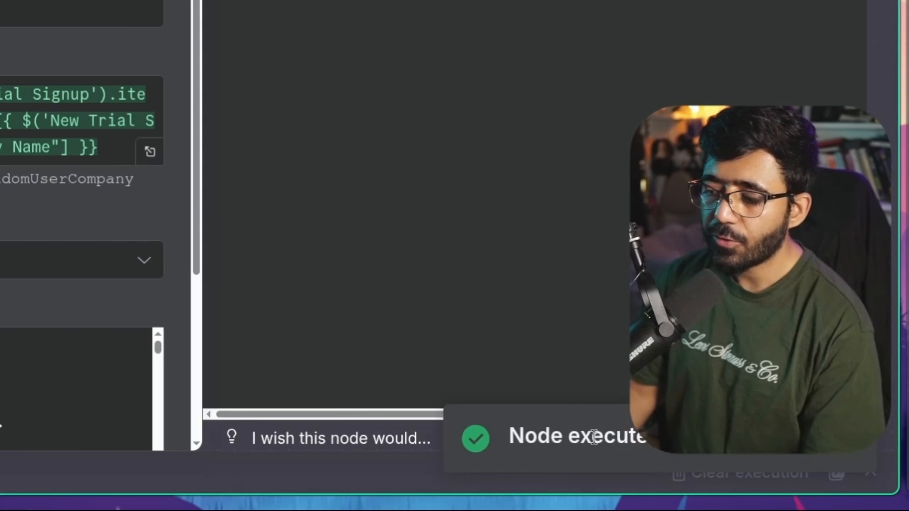
{"action": "triple_click", "coordinate": [778, 479]}
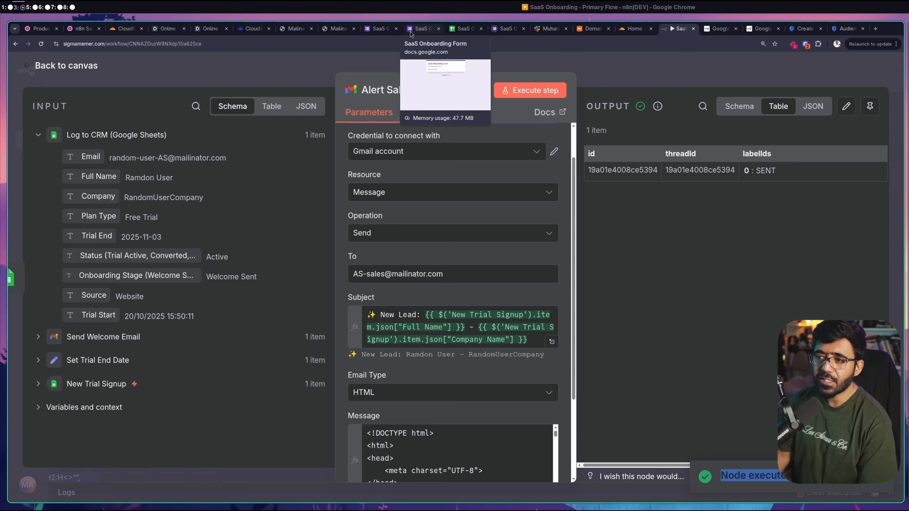
{"action": "left_click", "coordinate": [336, 28]}
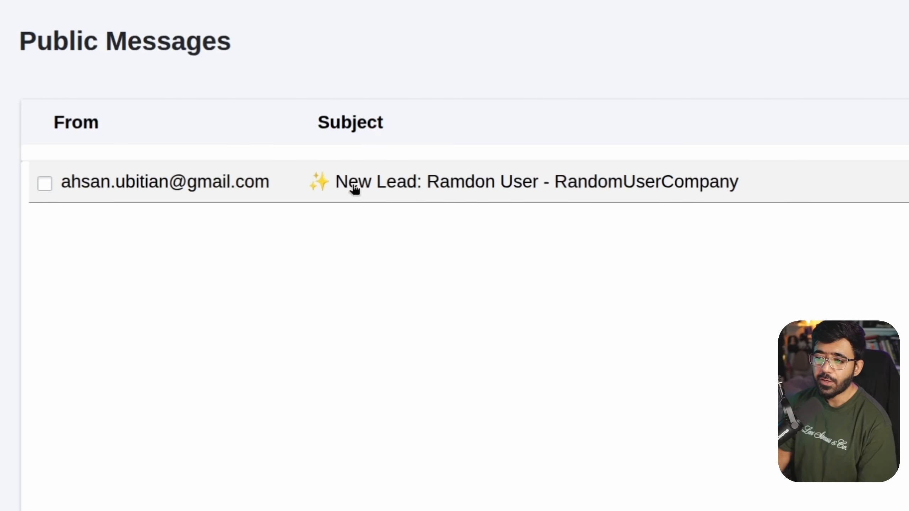
Read the New Lead email and follow the lead's full profile link
{"action": "left_click", "coordinate": [453, 191]}
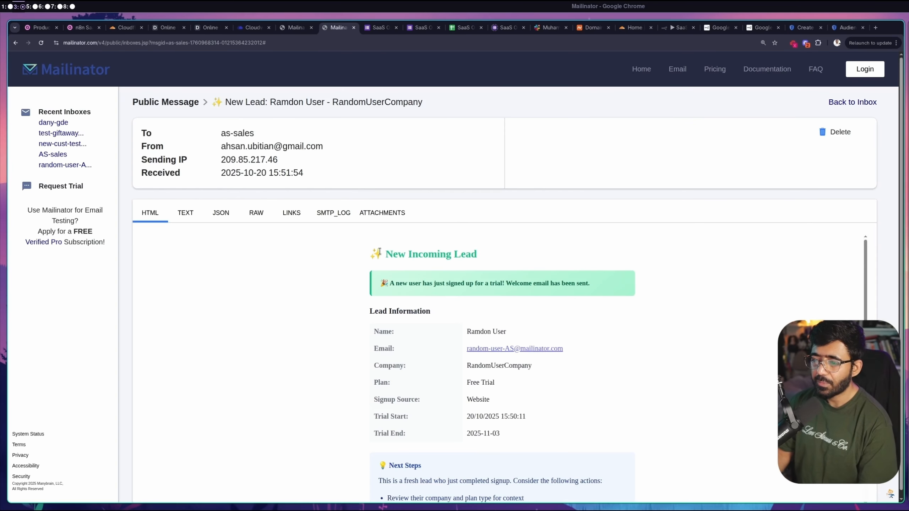
{"action": "left_click_drag", "start_coordinate": [379, 250], "coordinate": [500, 253]}
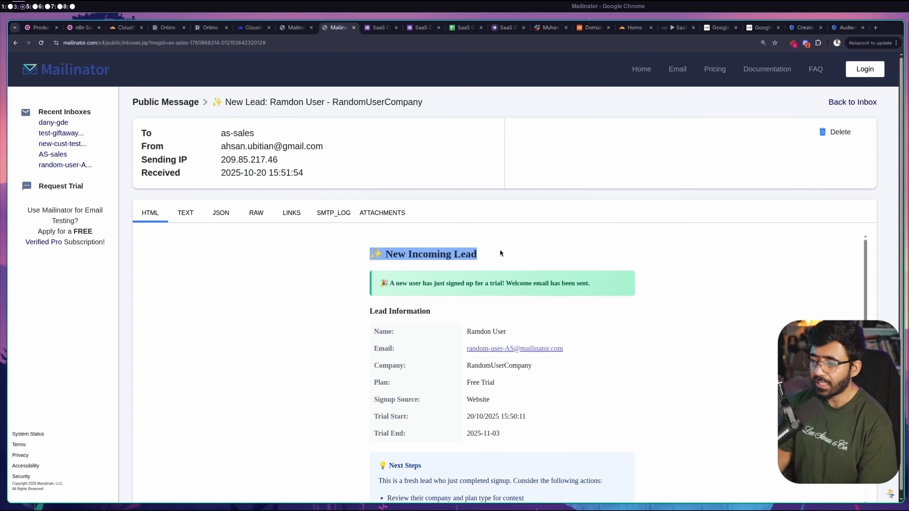
{"action": "scroll", "coordinate": [500, 256], "scroll_direction": "down", "scroll_amount": 6}
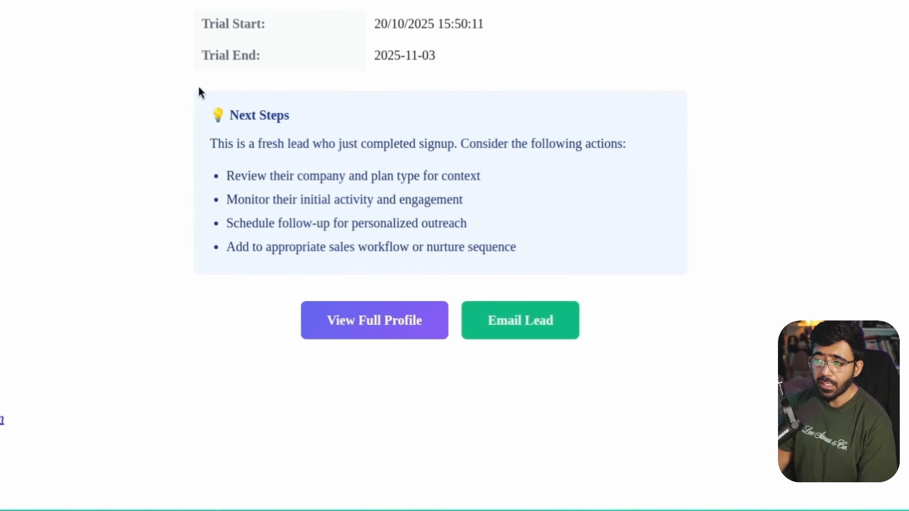
{"action": "left_click", "coordinate": [344, 336]}
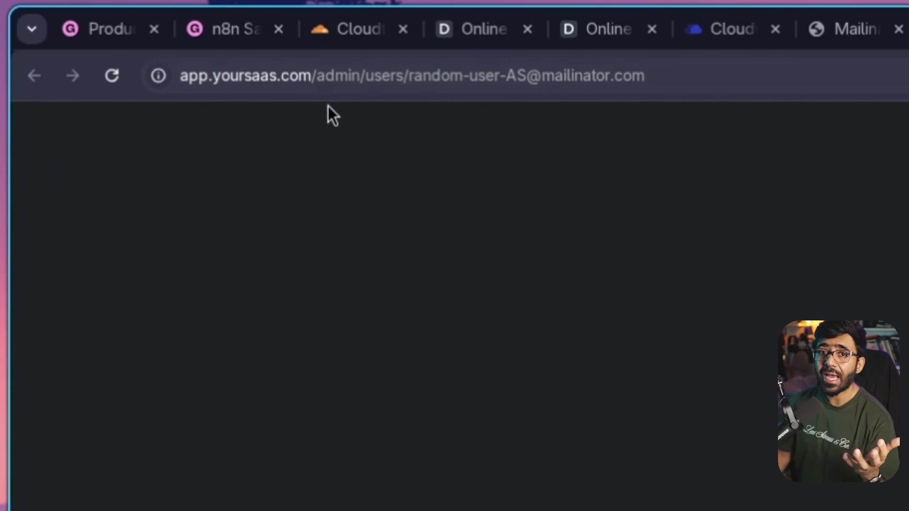
{"action": "double_click", "coordinate": [346, 75]}
{"action": "left_click_drag", "start_coordinate": [455, 75], "coordinate": [707, 76]}
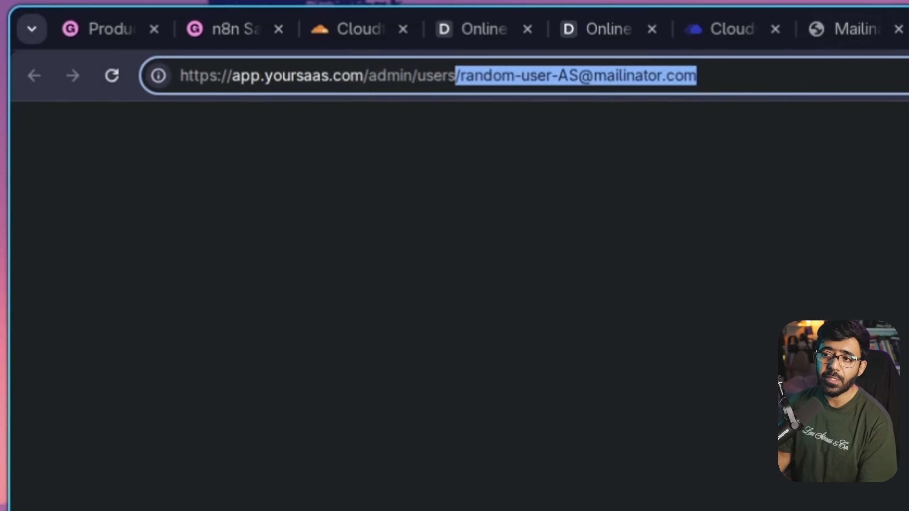
{"action": "left_click", "coordinate": [858, 29]}
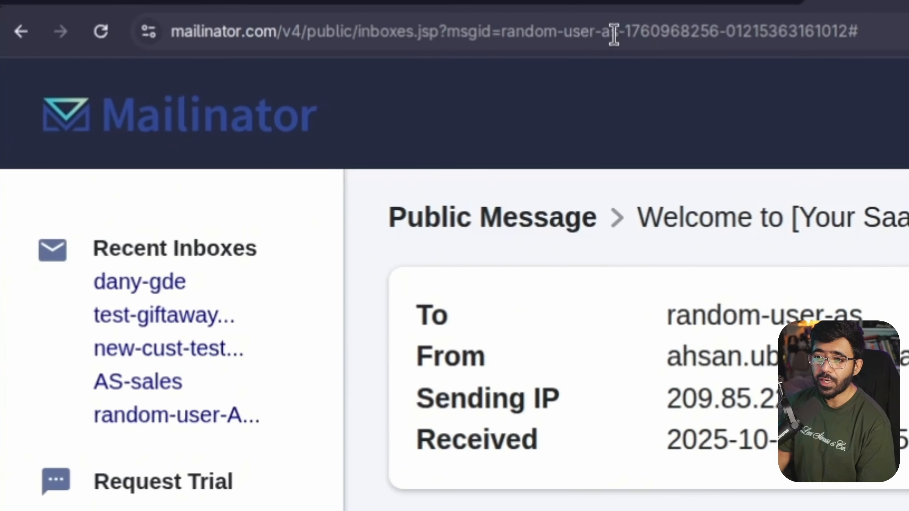
Look up the test signup's inbox, then the as-sales inbox, and return to the workflow
{"action": "left_click_drag", "start_coordinate": [207, 44], "coordinate": [166, 42]}
{"action": "key", "text": "ctrl+c"}
{"action": "left_click", "coordinate": [21, 32]}
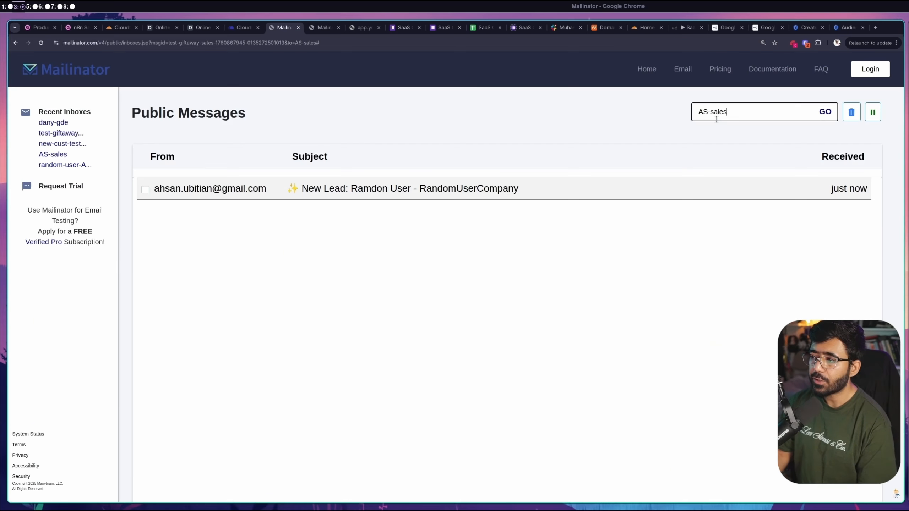
{"action": "key", "text": "ctrl+v"}
{"action": "key", "text": "Home"}
{"action": "type", "text": "r"}
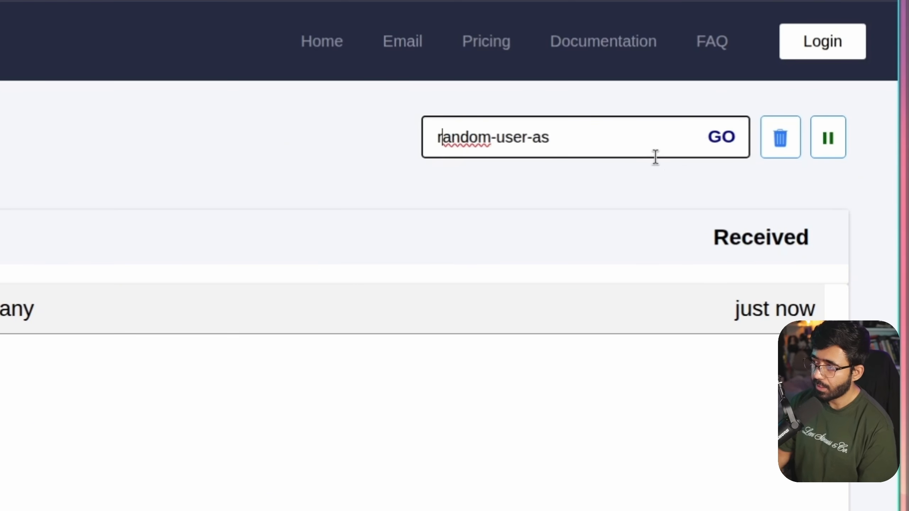
{"action": "left_click", "coordinate": [725, 135]}
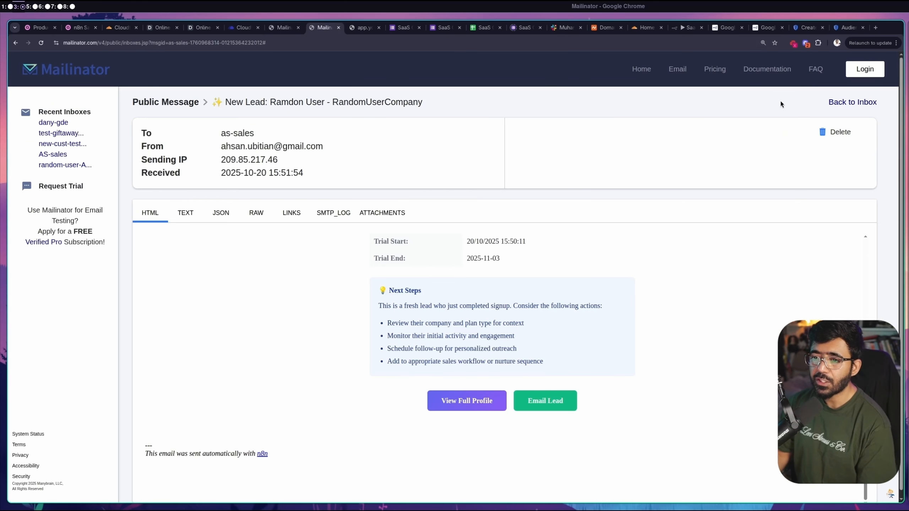
{"action": "left_click", "coordinate": [826, 101]}
{"action": "triple_click", "coordinate": [730, 114]}
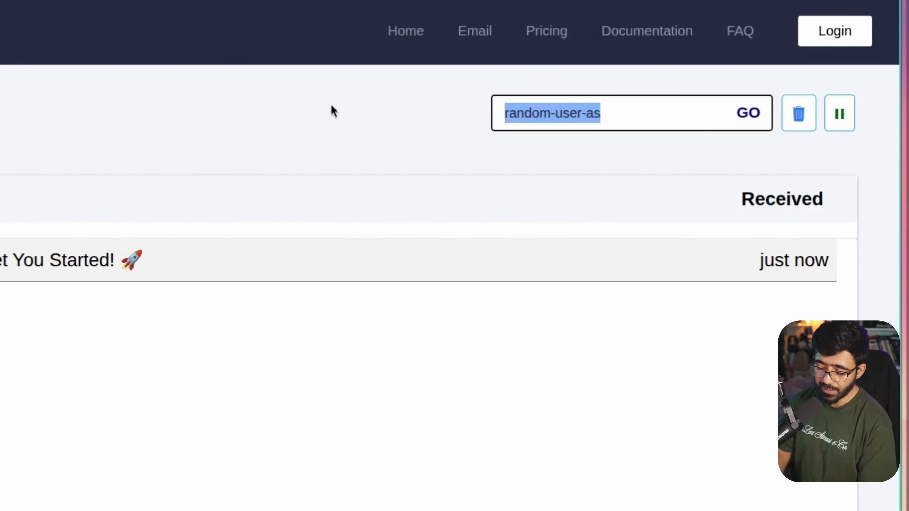
{"action": "type", "text": "as-sales"}
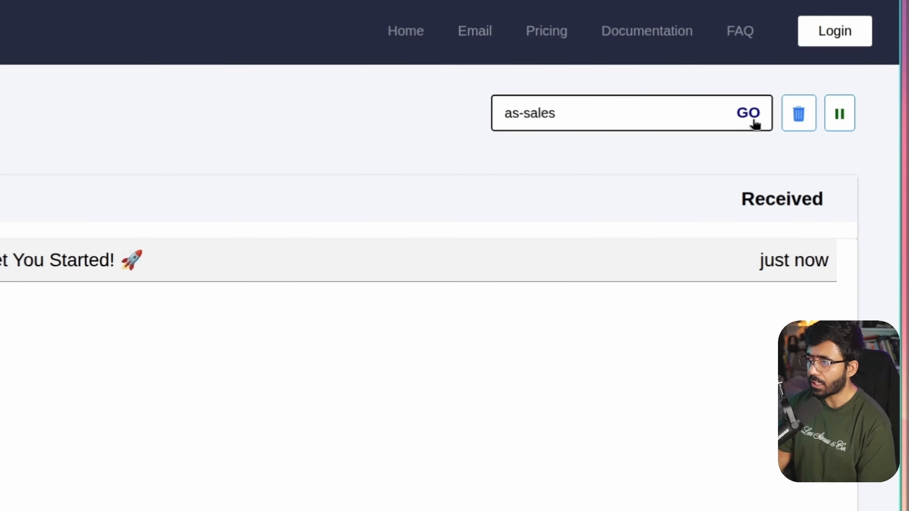
{"action": "left_click", "coordinate": [752, 118]}
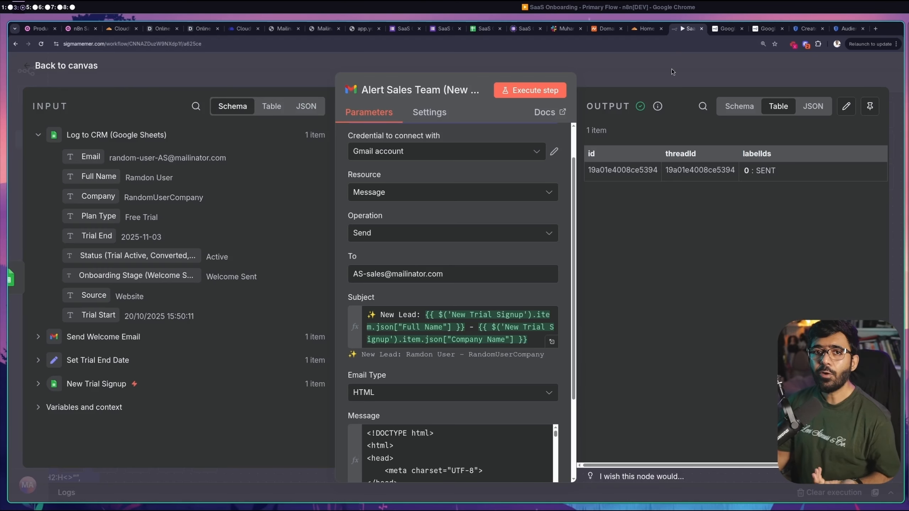
{"action": "left_click", "coordinate": [672, 72]}
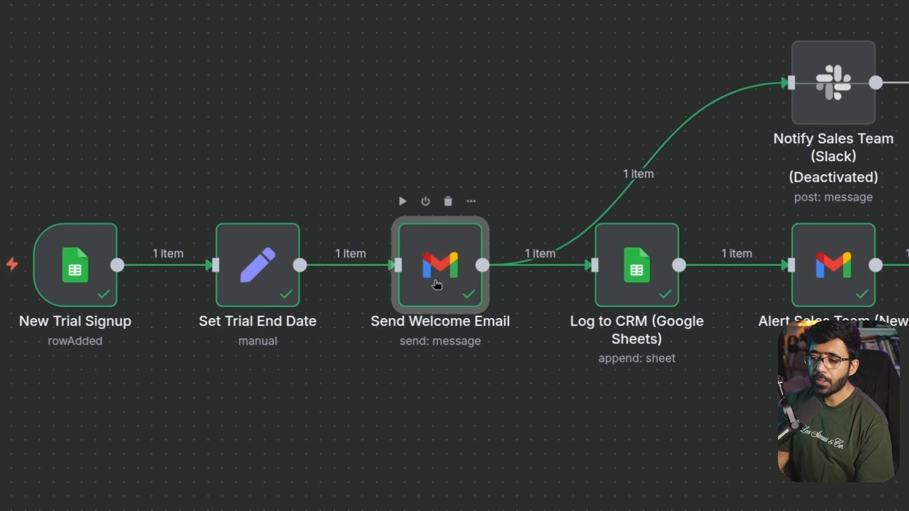
Open the Send Welcome Email node and expand its HTML message into the expression editor
{"action": "double_click", "coordinate": [444, 272]}
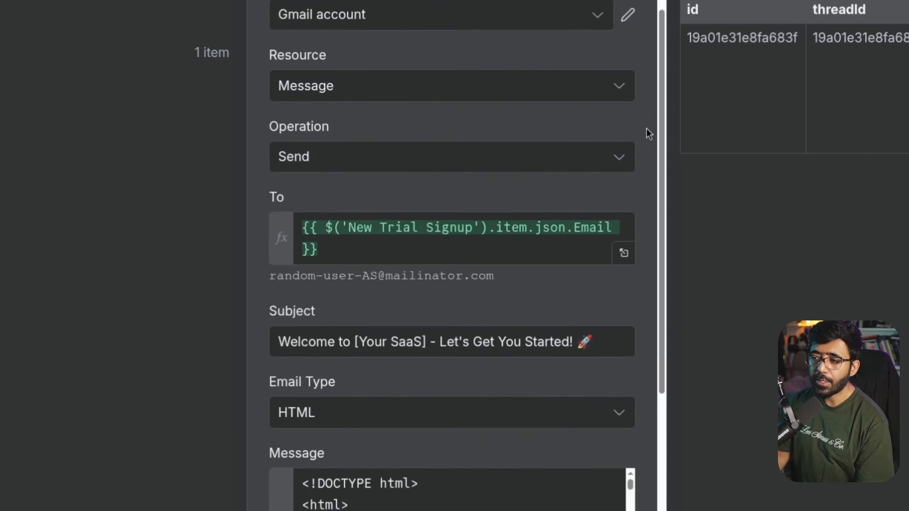
{"action": "scroll", "coordinate": [572, 263], "scroll_direction": "down", "scroll_amount": 5}
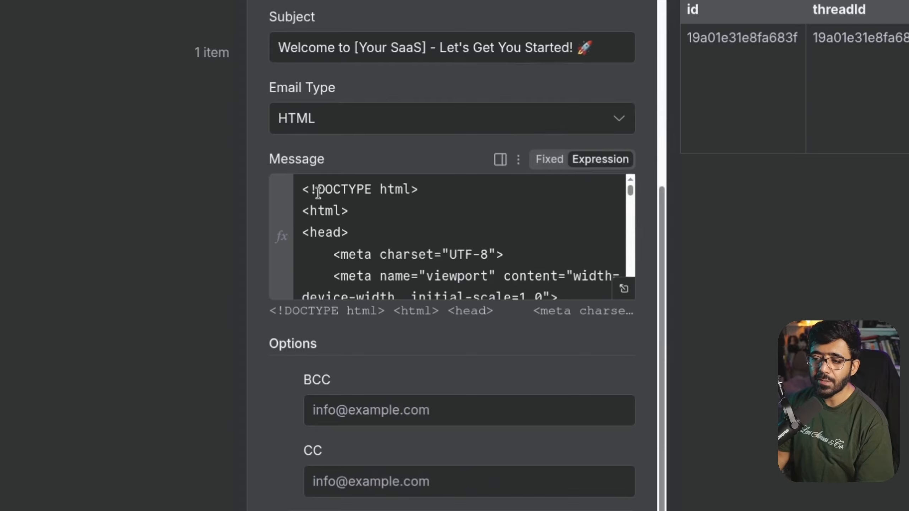
{"action": "left_click_drag", "start_coordinate": [318, 193], "coordinate": [530, 292]}
{"action": "left_click", "coordinate": [471, 229]}
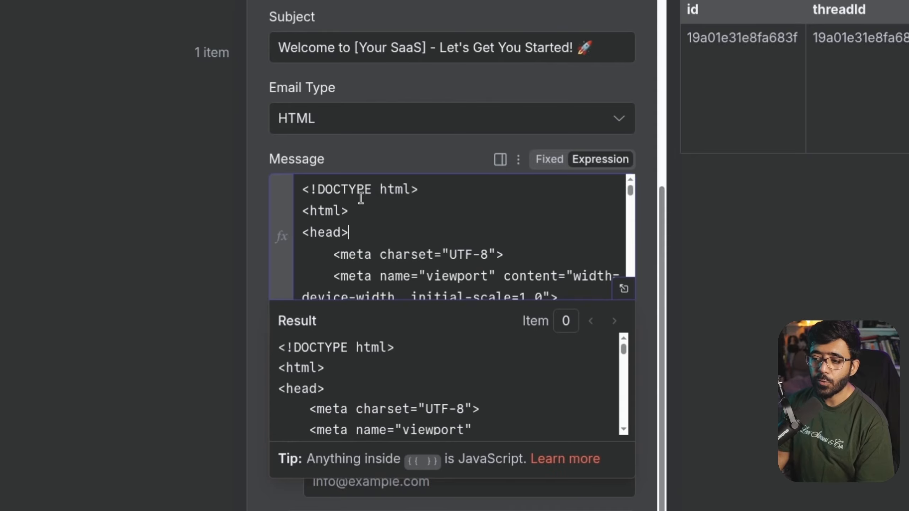
{"action": "left_click", "coordinate": [623, 290]}
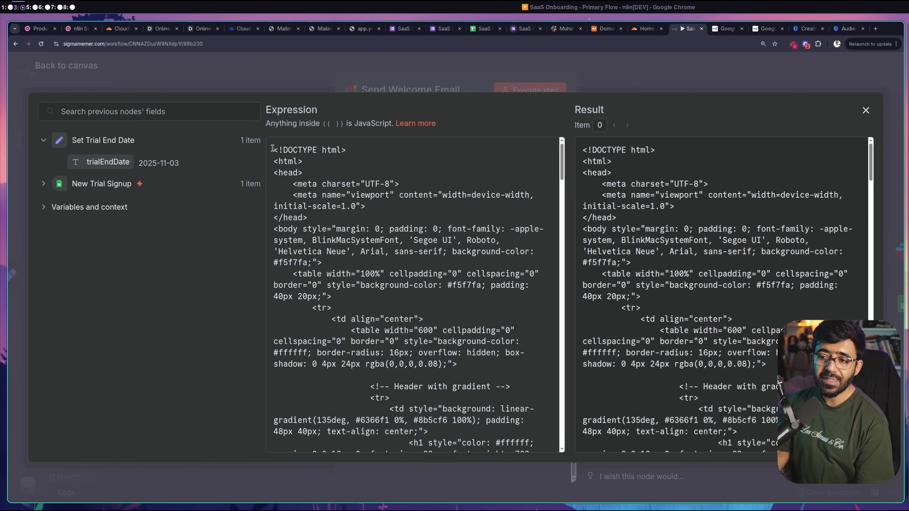
Inspect the Full Name expression in the greeting and its rendered Result preview
{"action": "left_click_drag", "start_coordinate": [273, 148], "coordinate": [479, 377]}
{"action": "left_click", "coordinate": [667, 245]}
{"action": "left_click_drag", "start_coordinate": [582, 171], "coordinate": [583, 441]}
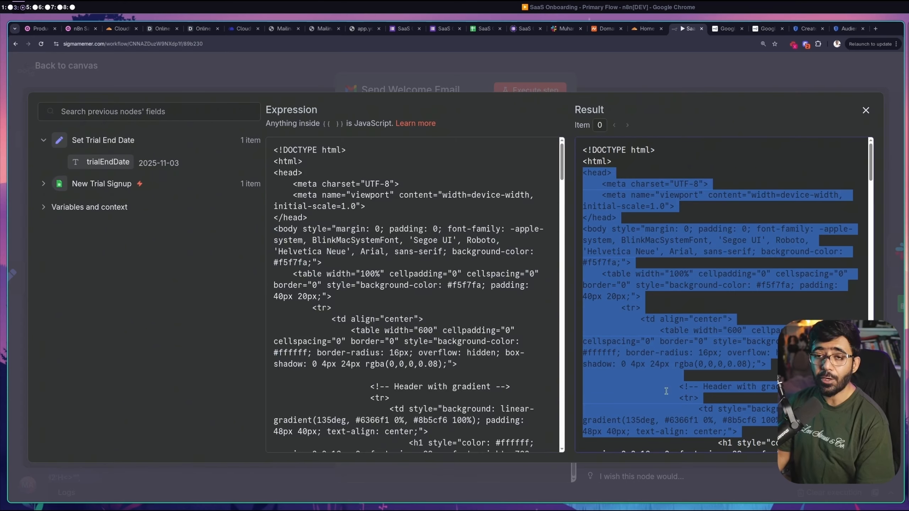
{"action": "scroll", "coordinate": [453, 320], "scroll_direction": "down", "scroll_amount": 7}
{"action": "left_click", "coordinate": [453, 292]}
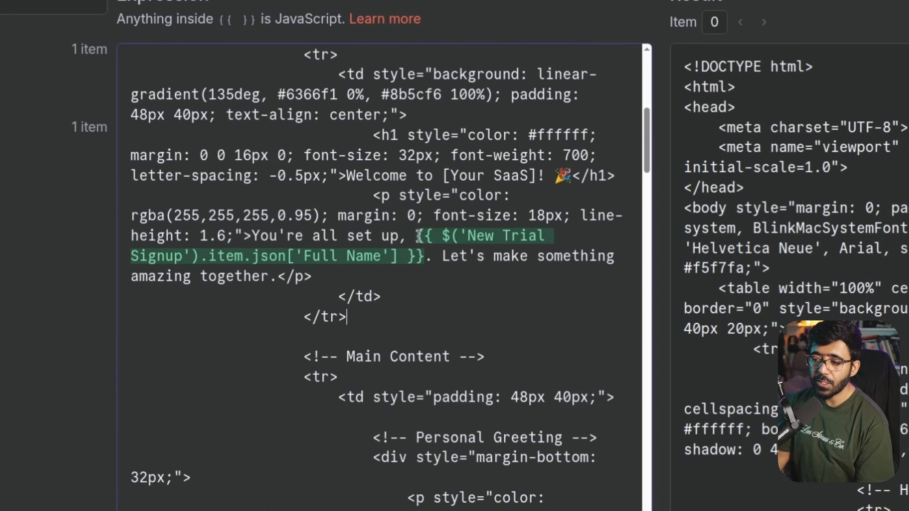
{"action": "left_click_drag", "start_coordinate": [418, 237], "coordinate": [424, 255]}
{"action": "left_click", "coordinate": [200, 255]}
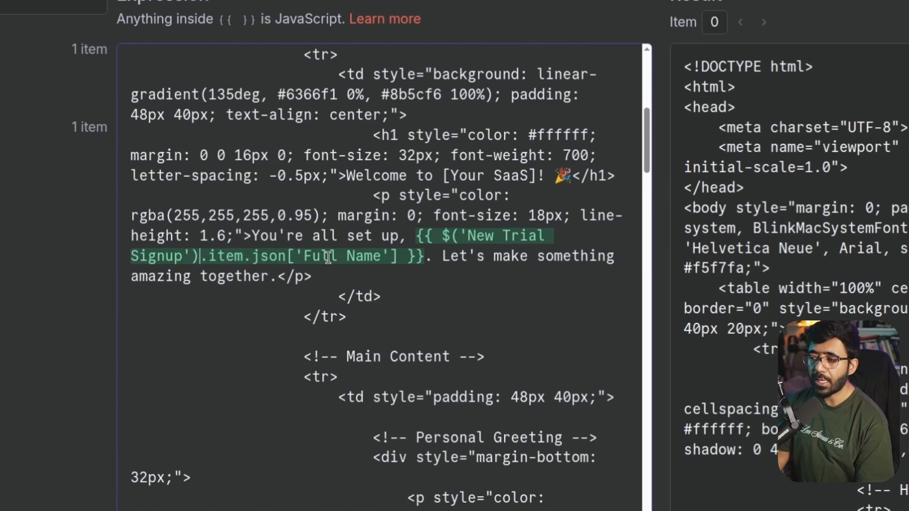
{"action": "scroll", "coordinate": [732, 269], "scroll_direction": "down", "scroll_amount": 6}
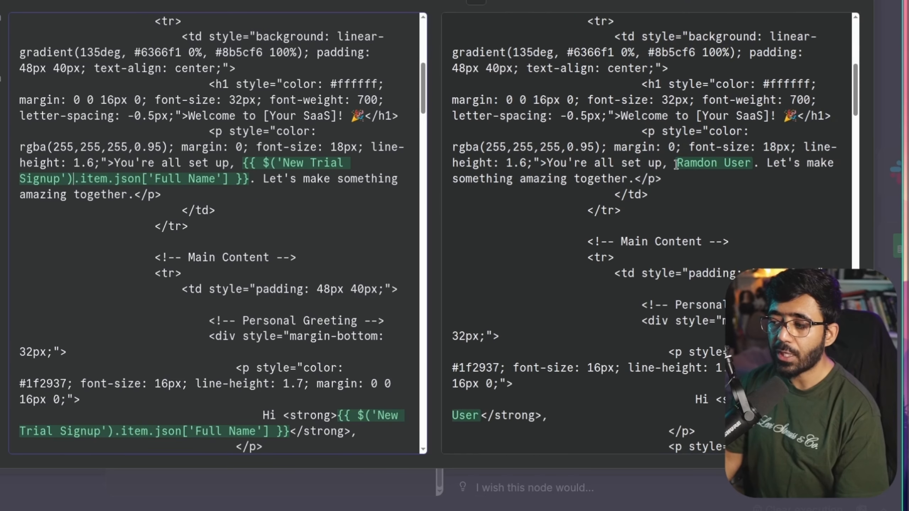
{"action": "left_click_drag", "start_coordinate": [676, 164], "coordinate": [745, 163]}
{"action": "left_click", "coordinate": [718, 193]}
{"action": "scroll", "coordinate": [718, 193], "scroll_direction": "up", "scroll_amount": 2}
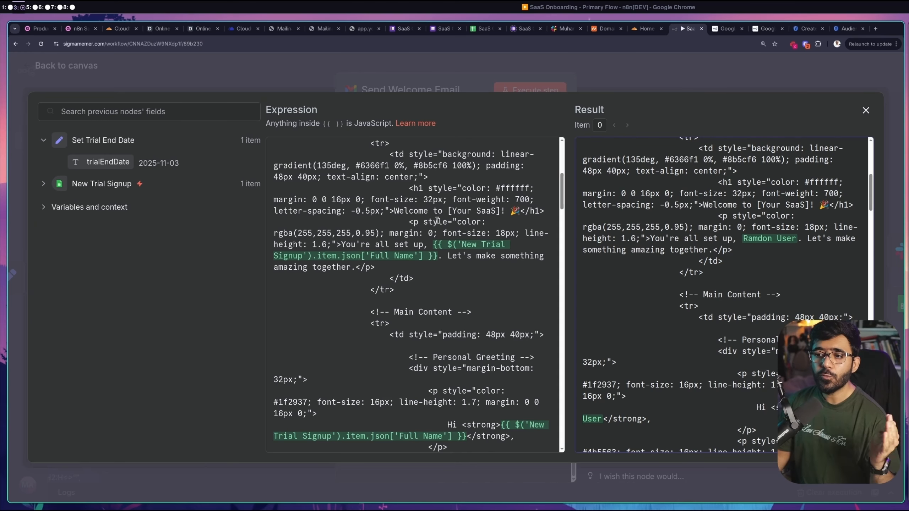
Expand the New Trial Signup fields, recheck the Full Name expression, and close the editor
{"action": "left_click", "coordinate": [87, 191]}
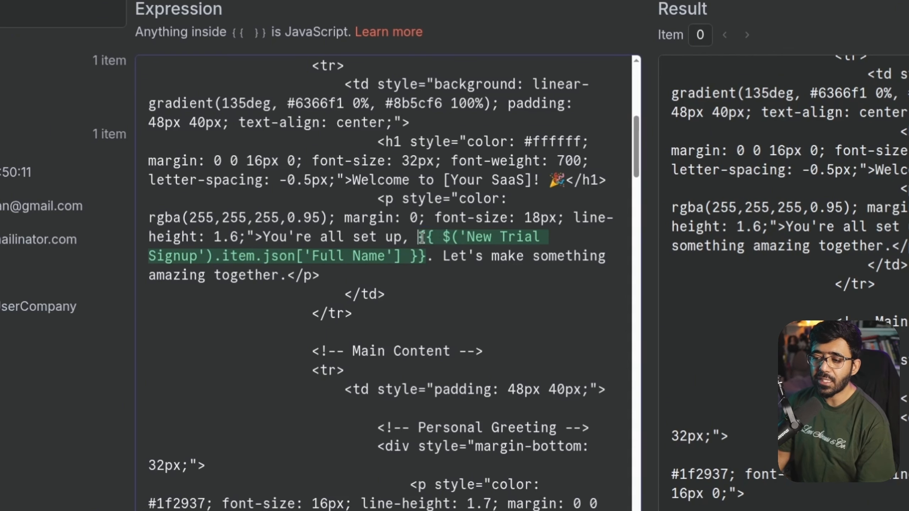
{"action": "left_click_drag", "start_coordinate": [418, 237], "coordinate": [426, 256]}
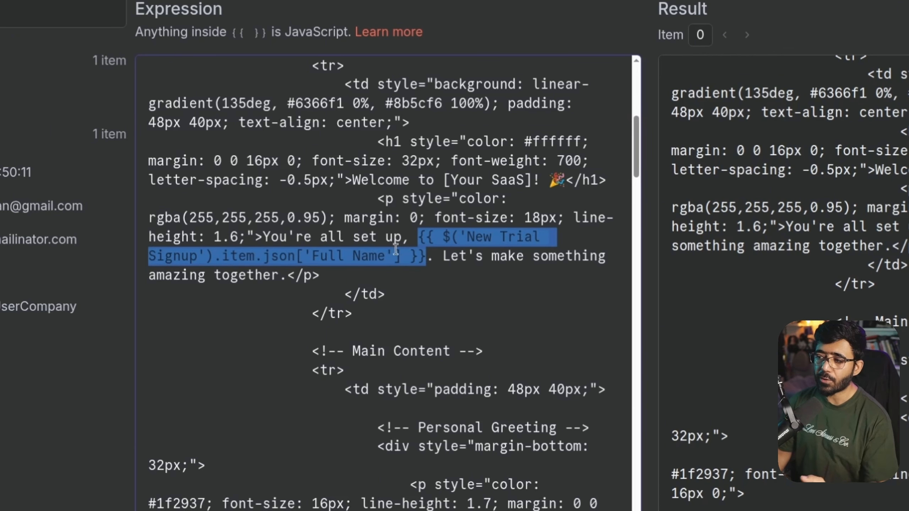
{"action": "scroll", "coordinate": [451, 340], "scroll_direction": "down", "scroll_amount": 5}
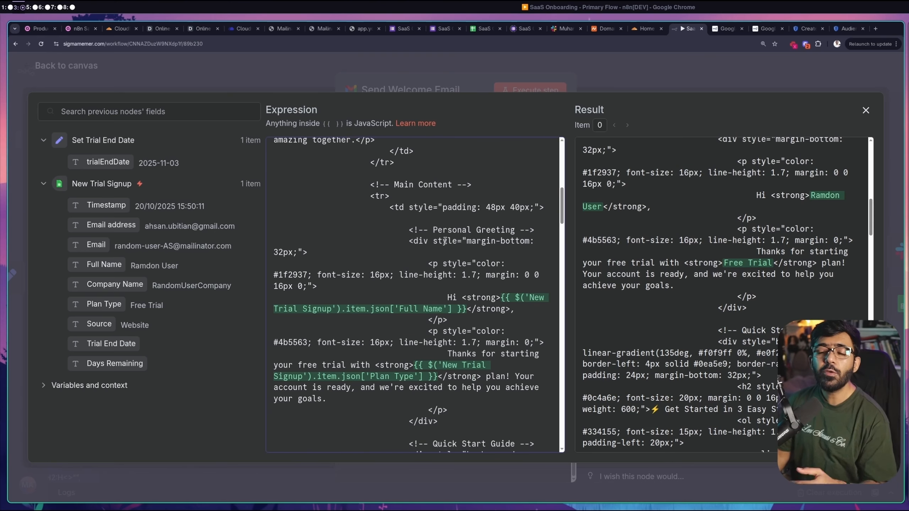
{"action": "scroll", "coordinate": [489, 262], "scroll_direction": "up", "scroll_amount": 2}
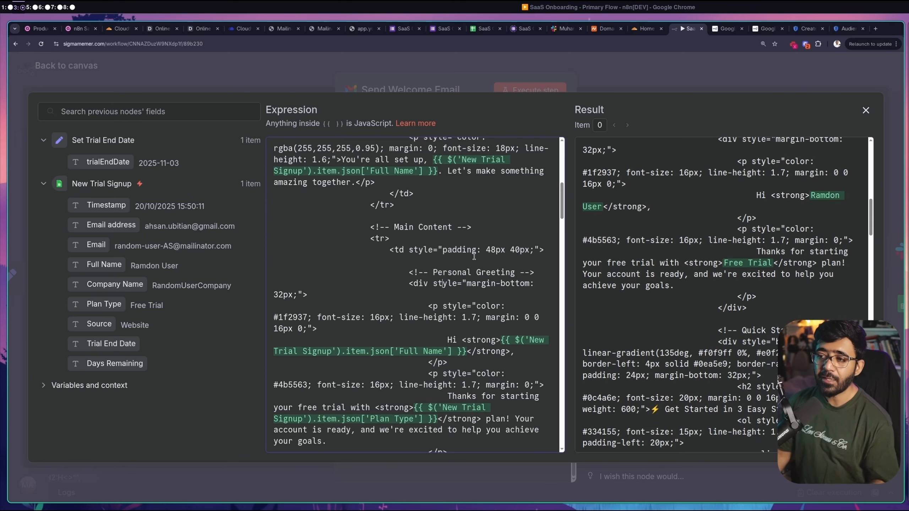
{"action": "scroll", "coordinate": [474, 256], "scroll_direction": "up", "scroll_amount": 7}
{"action": "triple_click", "coordinate": [411, 181]}
{"action": "key", "text": "ctrl+a"}
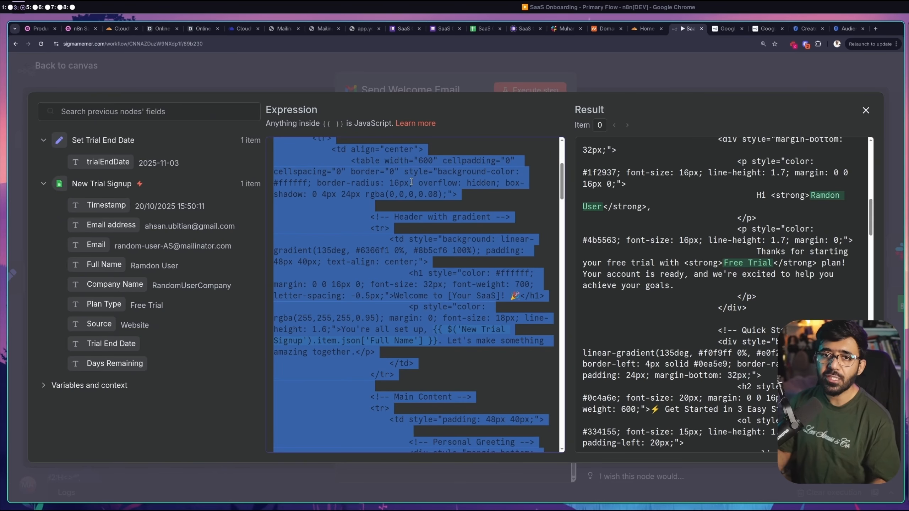
{"action": "left_click", "coordinate": [437, 252]}
{"action": "scroll", "coordinate": [437, 279], "scroll_direction": "down", "scroll_amount": 3}
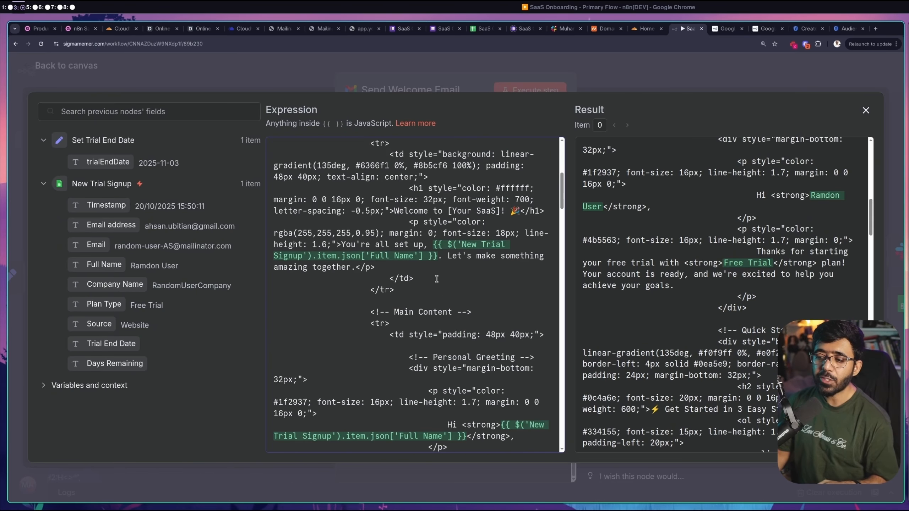
{"action": "left_click_drag", "start_coordinate": [432, 245], "coordinate": [437, 257]}
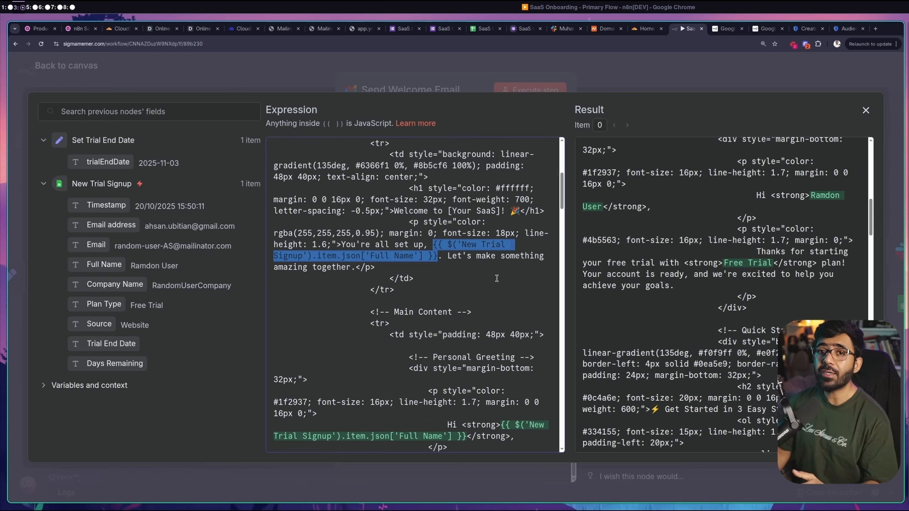
{"action": "left_click", "coordinate": [540, 66]}
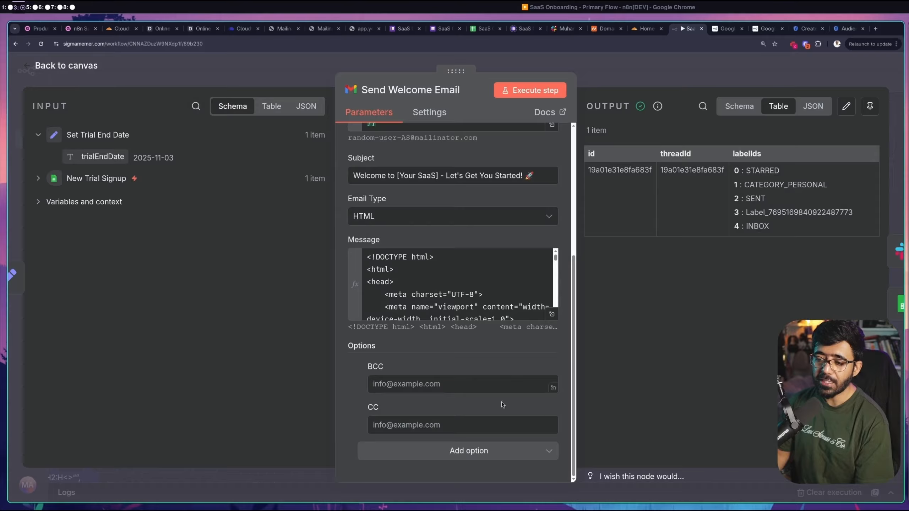
{"action": "left_click", "coordinate": [416, 384]}
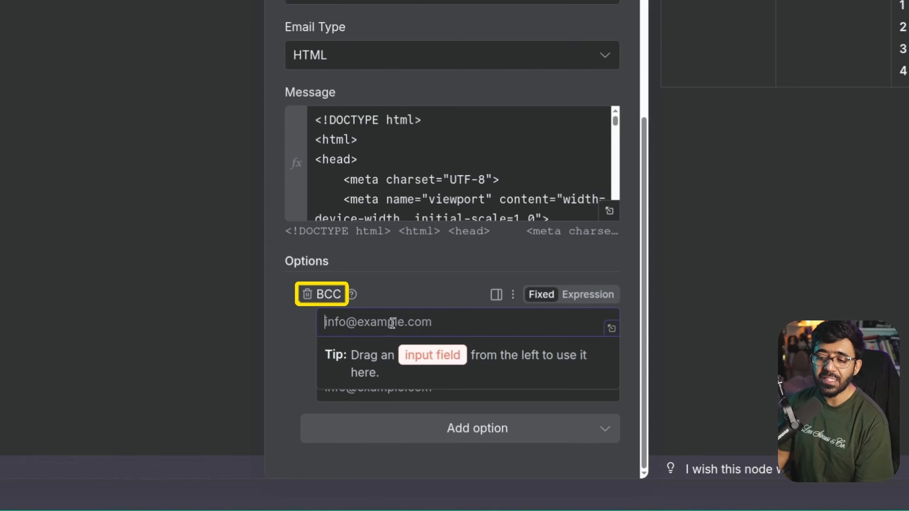
Review the empty BCC and CC options, then the To and Subject fields
{"action": "left_click", "coordinate": [285, 329]}
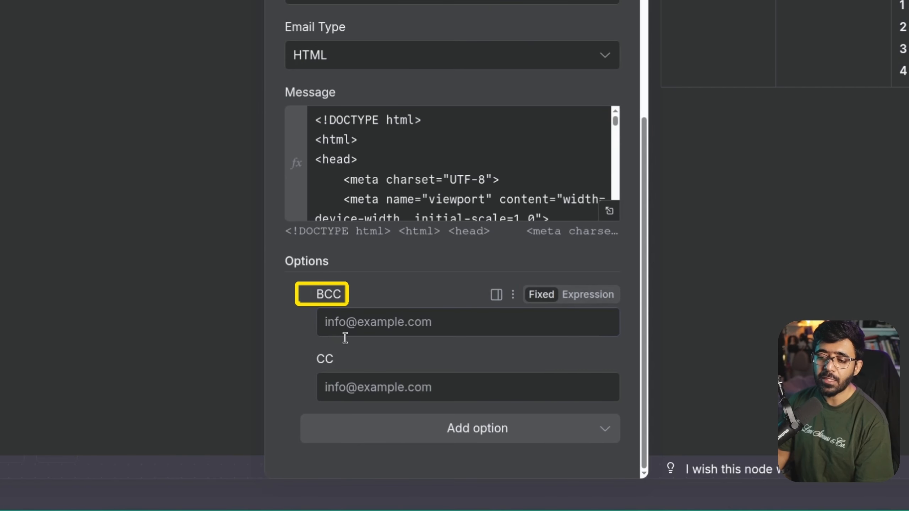
{"action": "left_click", "coordinate": [380, 386]}
{"action": "left_click", "coordinate": [301, 332]}
{"action": "scroll", "coordinate": [301, 332], "scroll_direction": "up", "scroll_amount": 5}
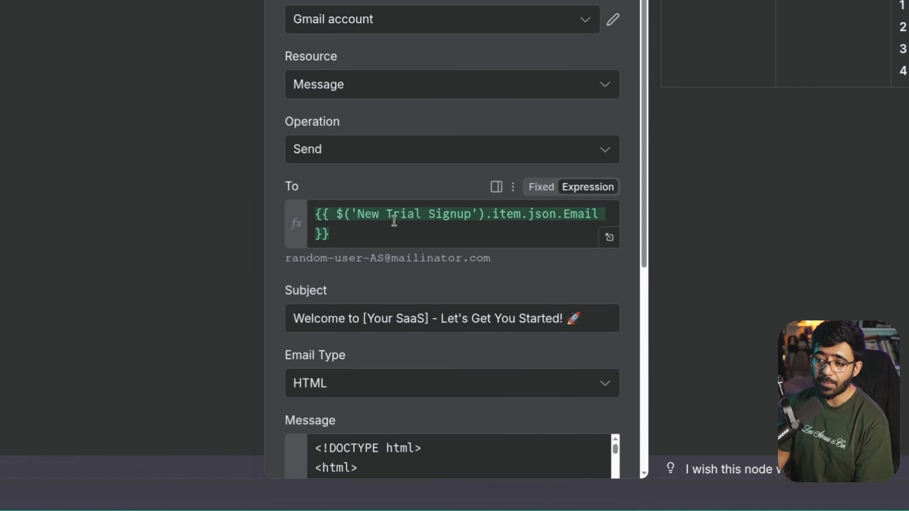
{"action": "left_click_drag", "start_coordinate": [293, 318], "coordinate": [582, 318]}
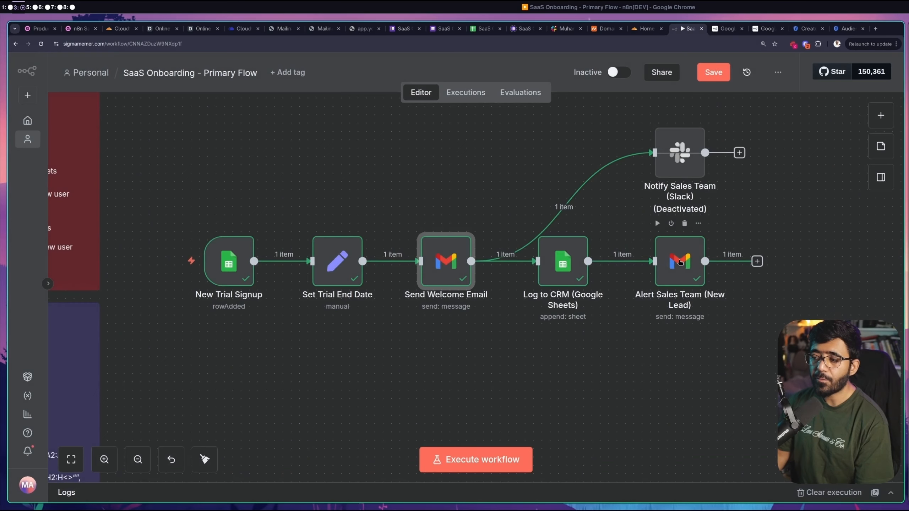
Open the Alert Sales Team email node and review its recipient and New Lead subject
{"action": "double_click", "coordinate": [680, 263]}
{"action": "scroll", "coordinate": [569, 210], "scroll_direction": "down", "scroll_amount": 1}
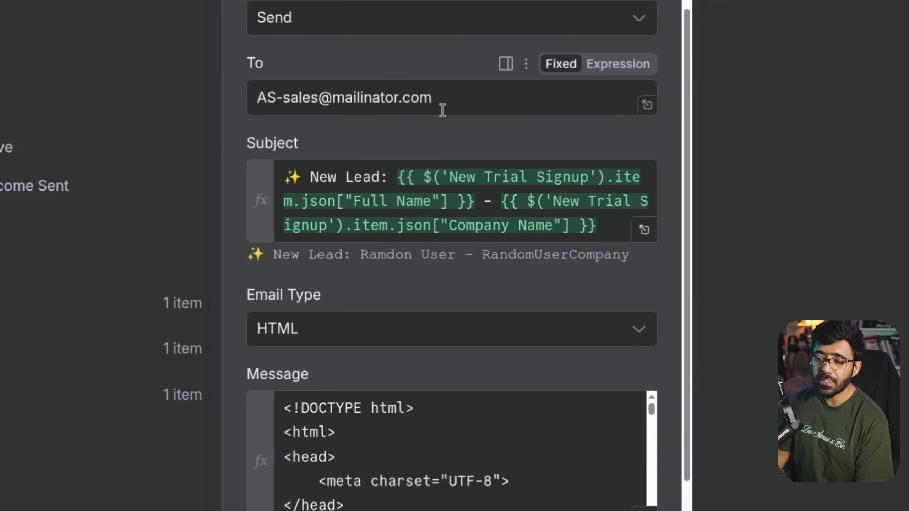
{"action": "left_click_drag", "start_coordinate": [447, 280], "coordinate": [349, 270]}
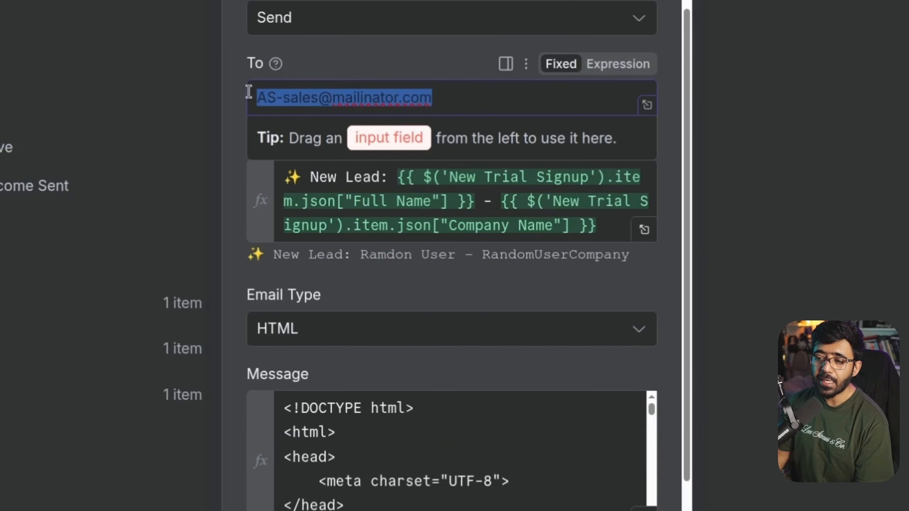
{"action": "left_click", "coordinate": [245, 43]}
{"action": "left_click_drag", "start_coordinate": [304, 177], "coordinate": [283, 177]}
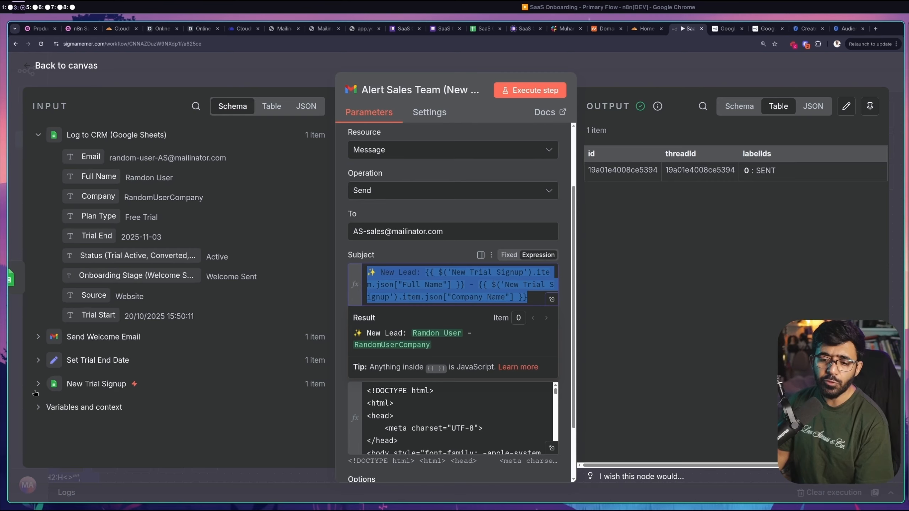
Try adding the signup Timestamp to the subject, undo it, and review the HTML message
{"action": "left_click", "coordinate": [38, 384]}
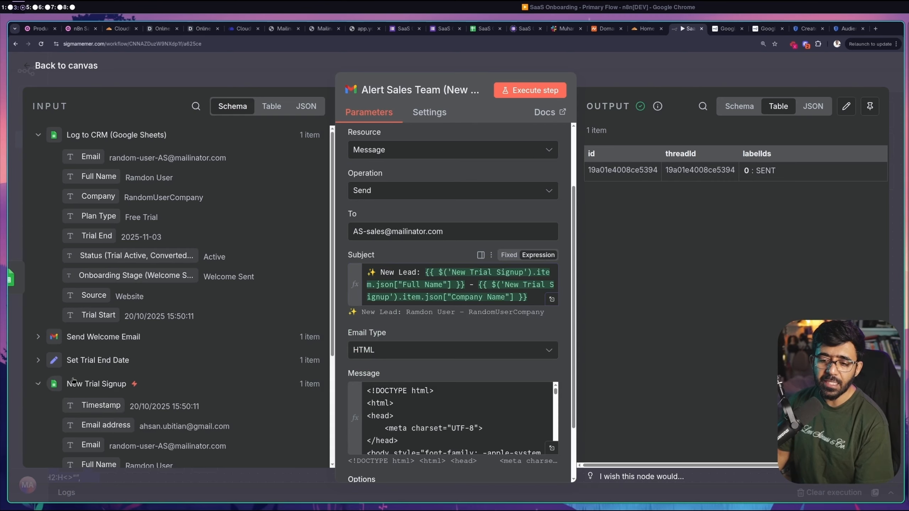
{"action": "left_click_drag", "start_coordinate": [94, 414], "coordinate": [394, 273]}
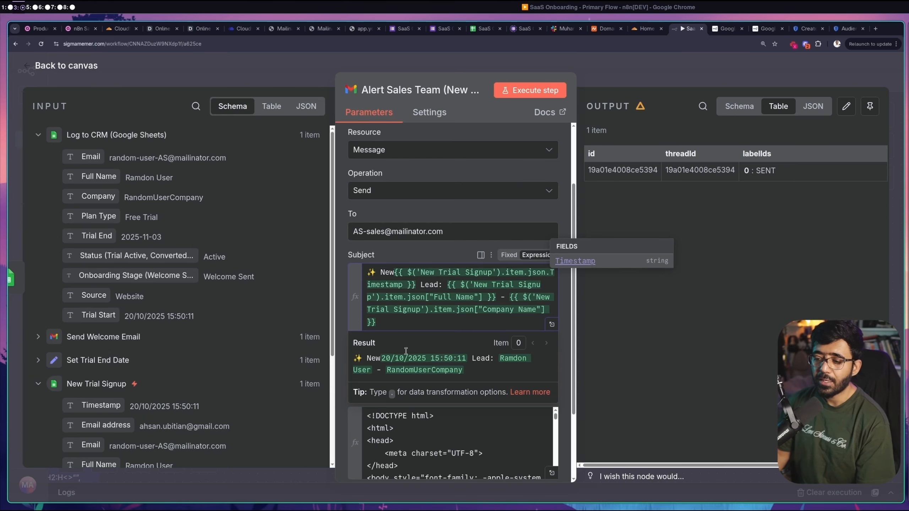
{"action": "key", "text": "ctrl+z"}
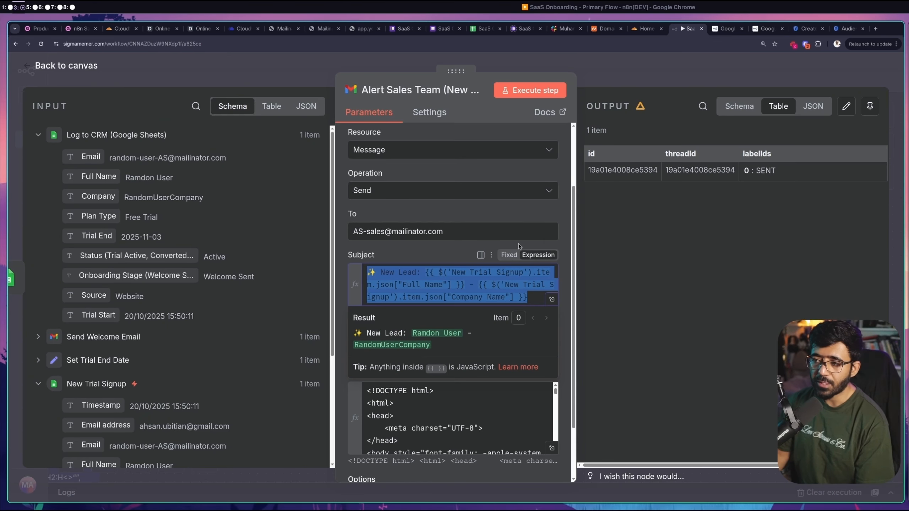
{"action": "left_click", "coordinate": [568, 238]}
{"action": "scroll", "coordinate": [508, 338], "scroll_direction": "down", "scroll_amount": 3}
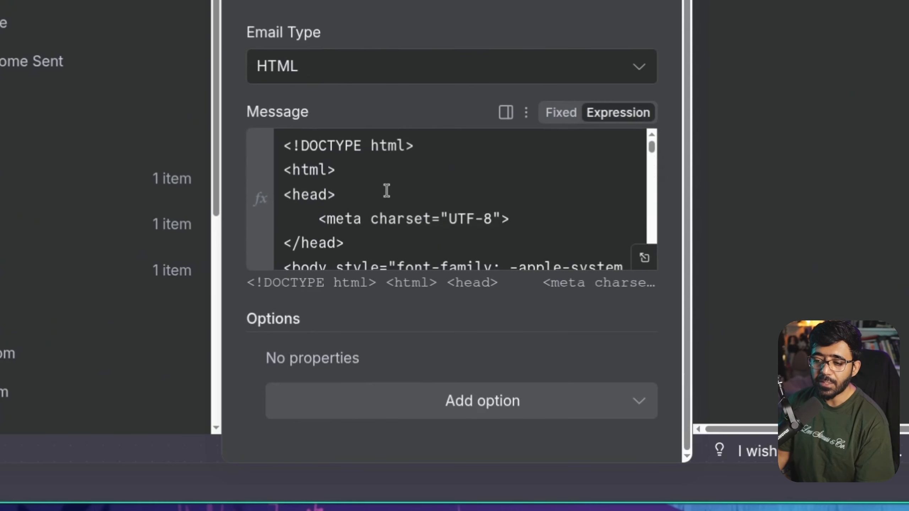
{"action": "scroll", "coordinate": [419, 344], "scroll_direction": "down", "scroll_amount": 6}
{"action": "scroll", "coordinate": [387, 190], "scroll_direction": "down", "scroll_amount": 3}
{"action": "scroll", "coordinate": [391, 201], "scroll_direction": "up", "scroll_amount": 4}
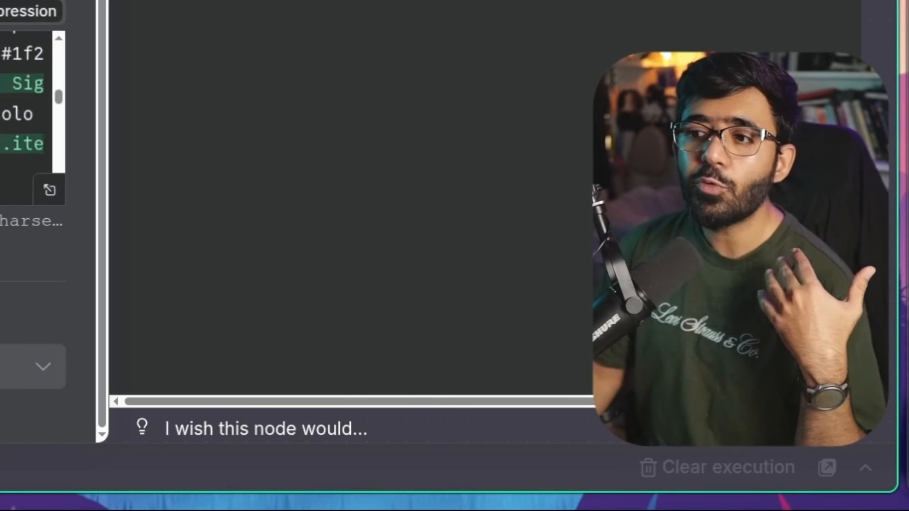
{"action": "scroll", "coordinate": [32, 221], "scroll_direction": "up", "scroll_amount": 5}
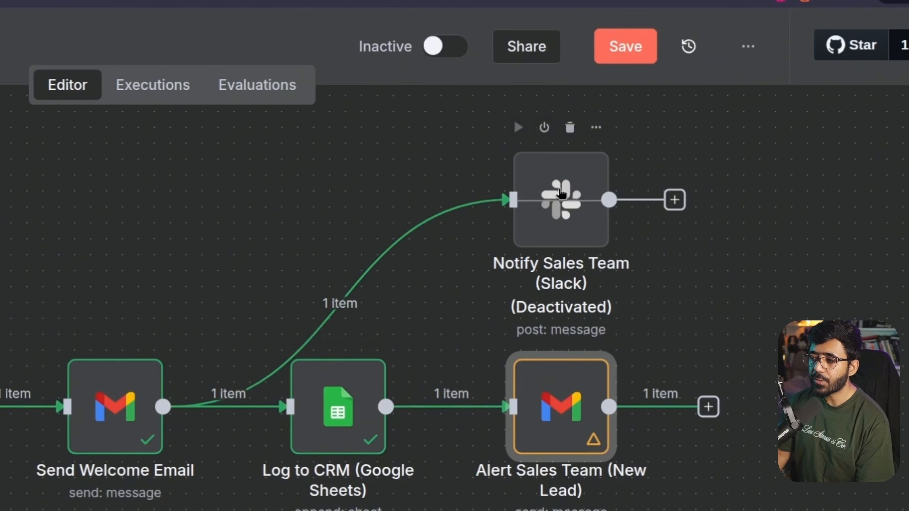
Reactivate the Notify Sales Team Slack node and start a new Slack credential with its docs
{"action": "left_click", "coordinate": [596, 128]}
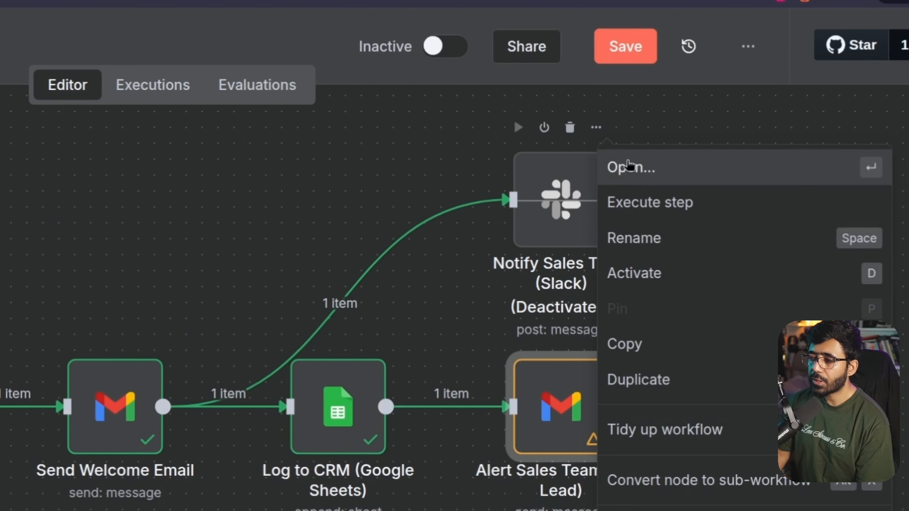
{"action": "left_click", "coordinate": [634, 279]}
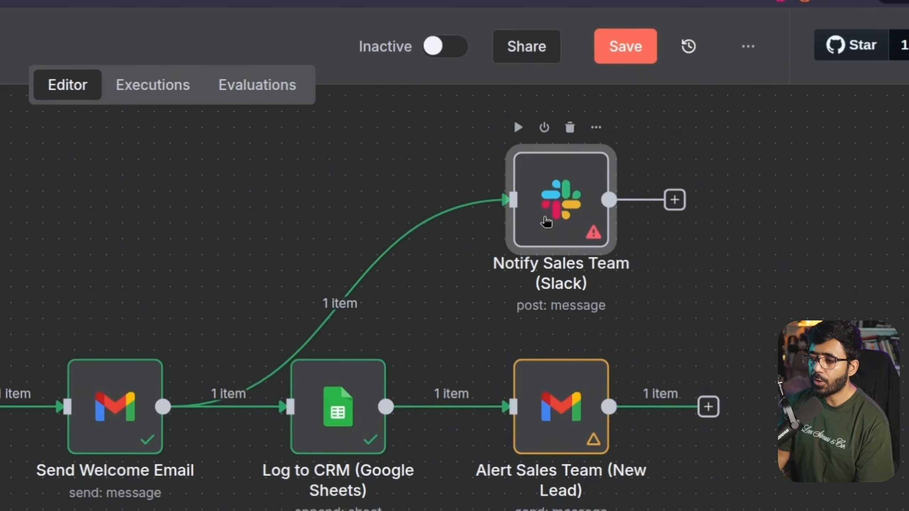
{"action": "double_click", "coordinate": [546, 222]}
{"action": "left_click", "coordinate": [300, 211]}
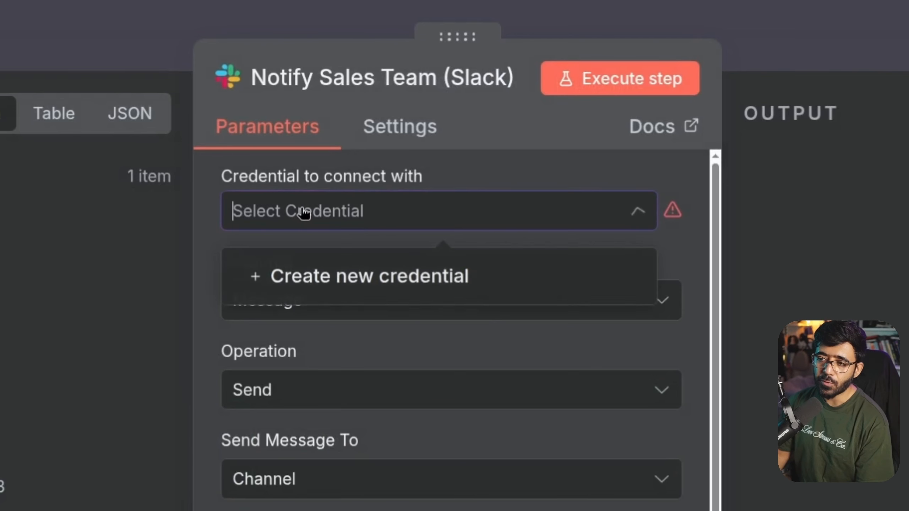
{"action": "left_click", "coordinate": [374, 286]}
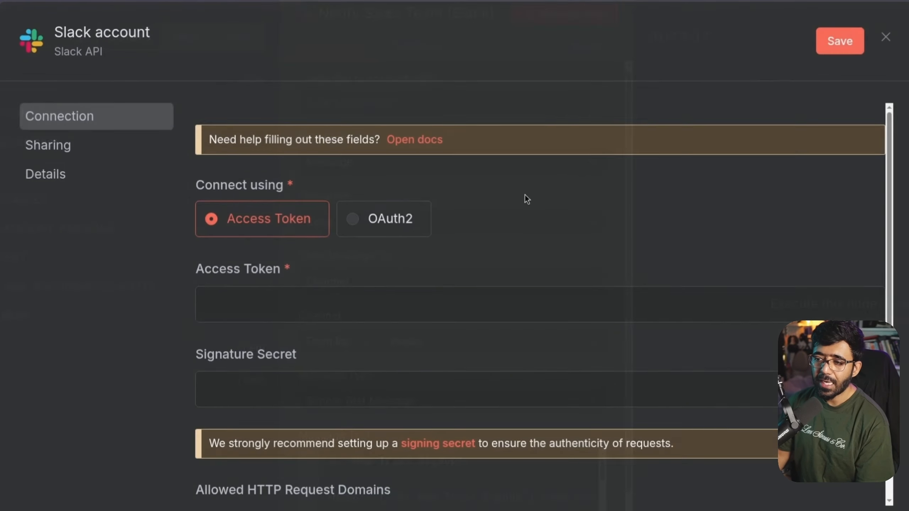
{"action": "left_click", "coordinate": [415, 140]}
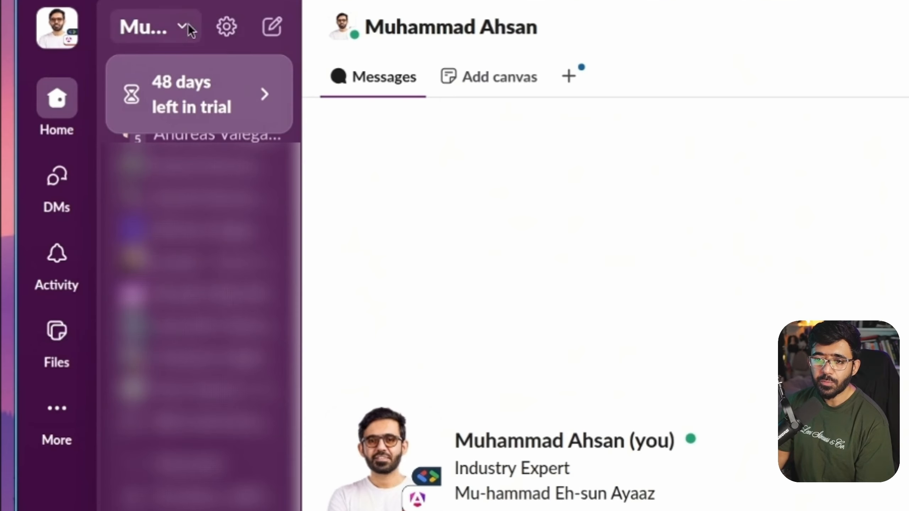
Go to the workspace's Manage apps page via Tools & settings, then Slack API's Build page
{"action": "left_click", "coordinate": [87, 84]}
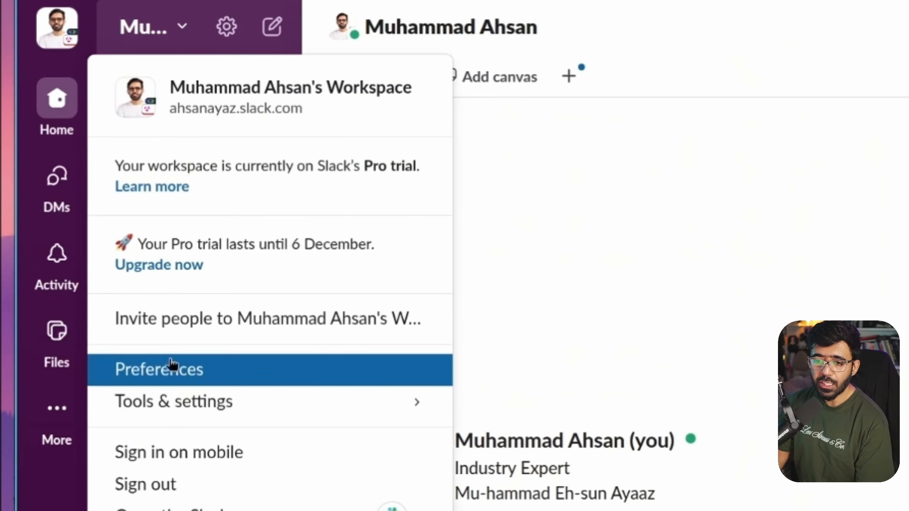
{"action": "mouse_move", "coordinate": [194, 404]}
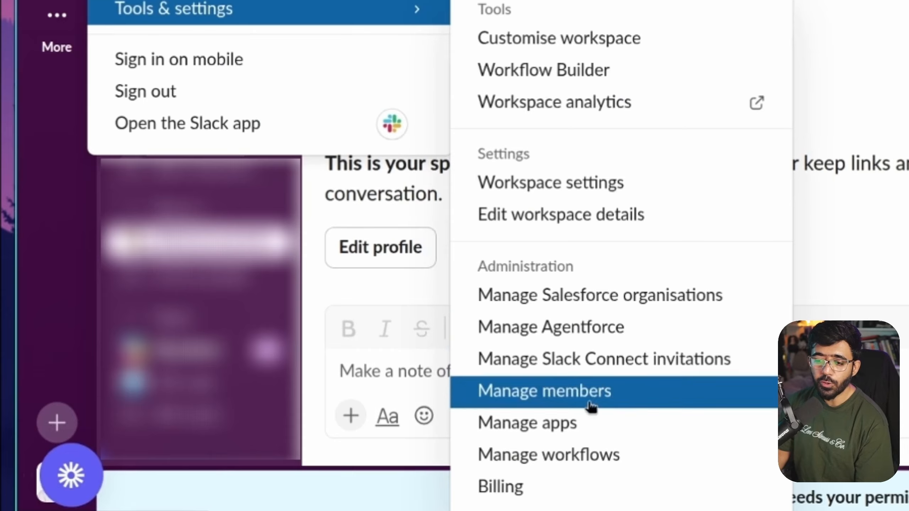
{"action": "left_click", "coordinate": [587, 433]}
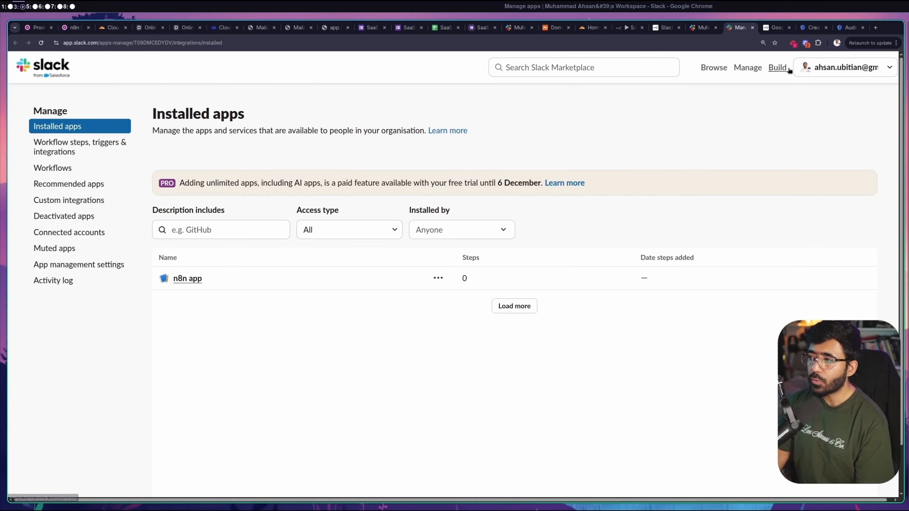
{"action": "left_click", "coordinate": [775, 69]}
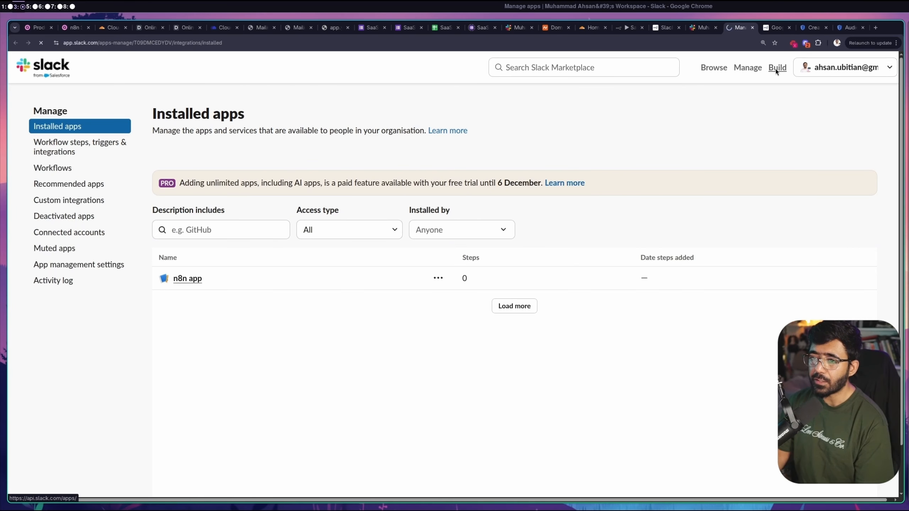
Accept the agreement and create a from-scratch app named 'n8n SaaS app' in your workspace
{"action": "left_click", "coordinate": [306, 186]}
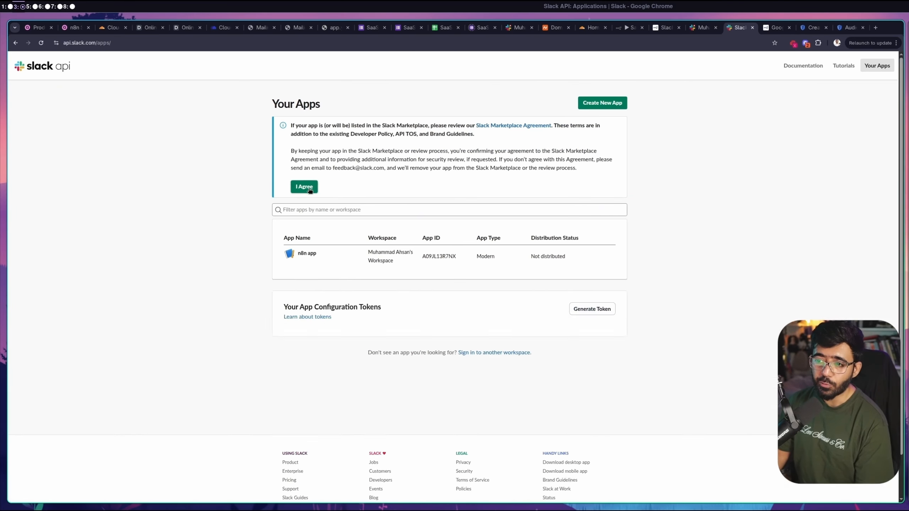
{"action": "key", "text": "ctrl+plus"}
{"action": "key", "text": "ctrl+plus"}
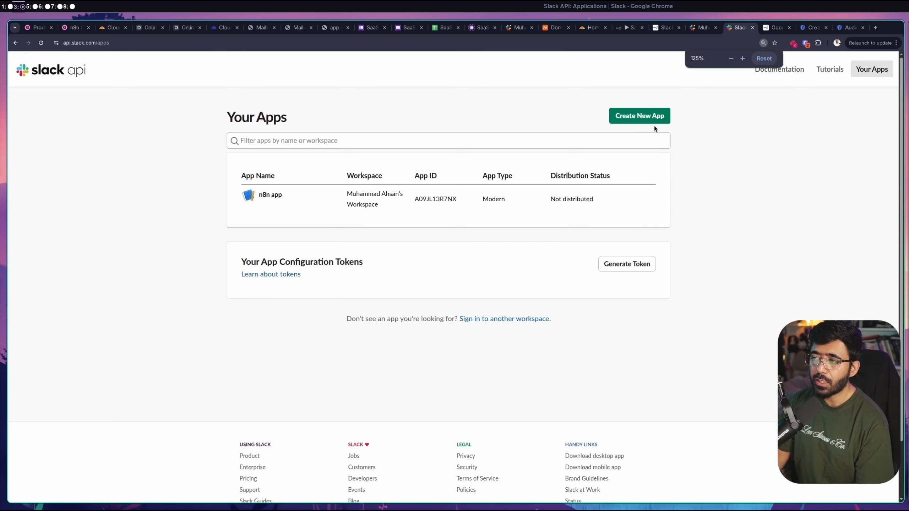
{"action": "left_click", "coordinate": [647, 117]}
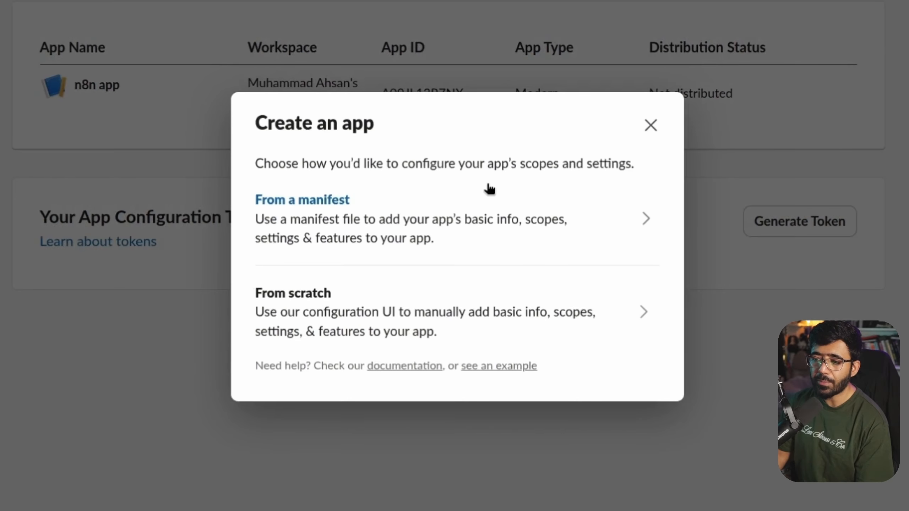
{"action": "left_click", "coordinate": [326, 326]}
{"action": "left_click", "coordinate": [359, 133]}
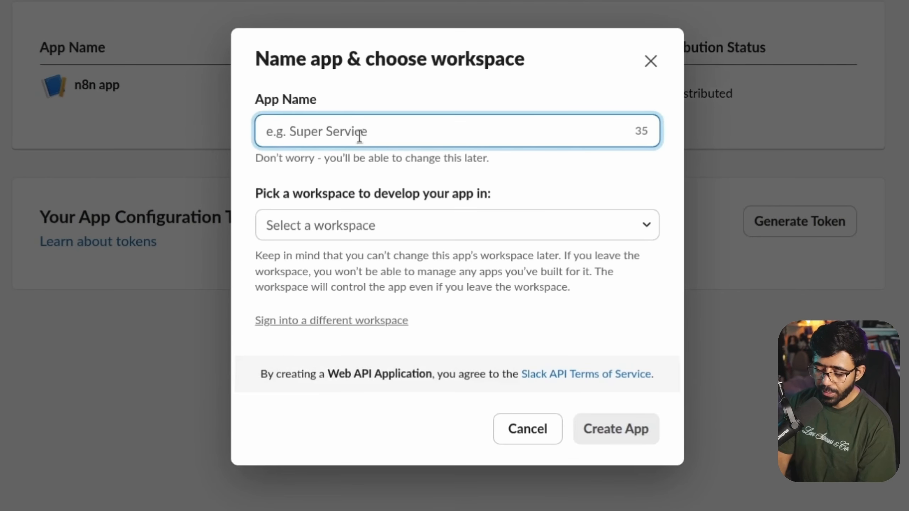
{"action": "type", "text": "n8n SaaS a"}
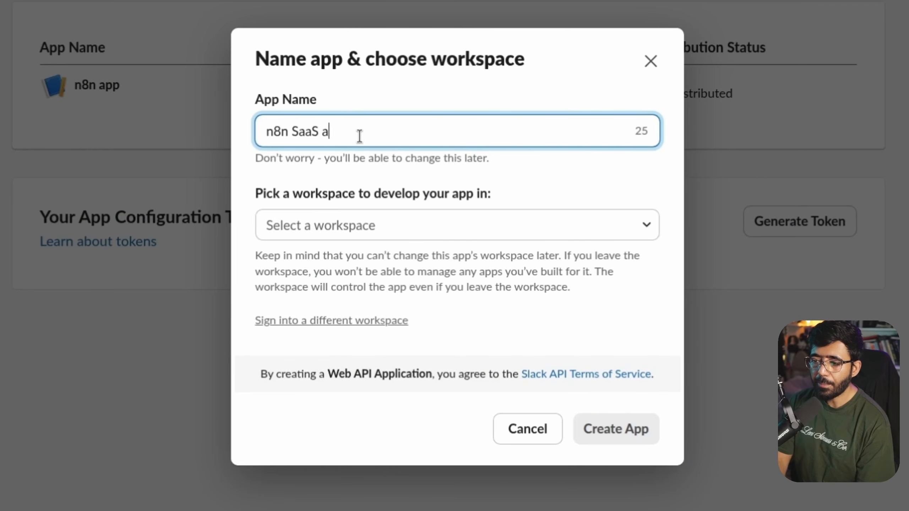
{"action": "type", "text": "pp"}
{"action": "left_click", "coordinate": [412, 233]}
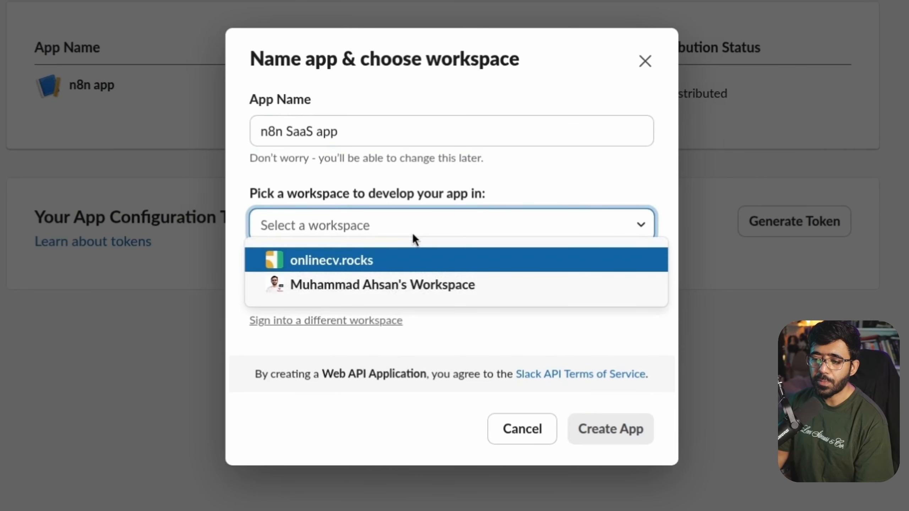
{"action": "left_click", "coordinate": [347, 285]}
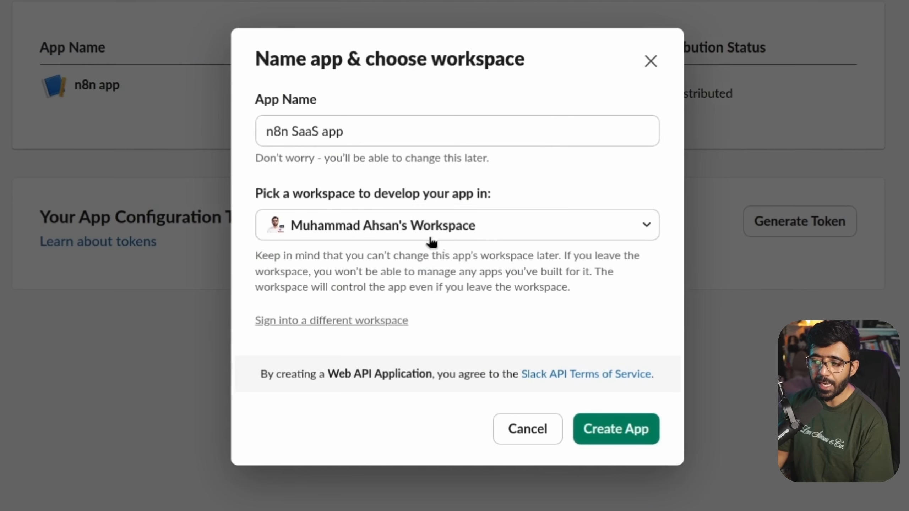
{"action": "left_click", "coordinate": [596, 434]}
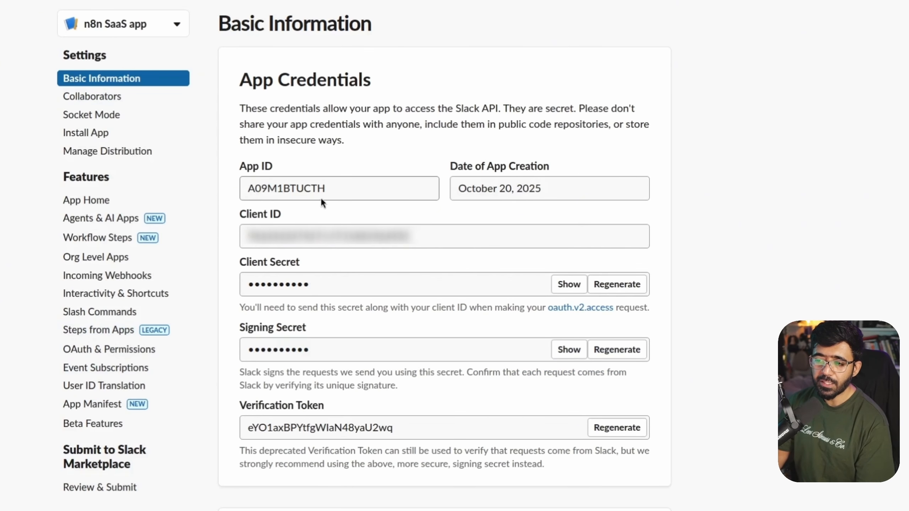
Locate the app's Client ID, Client Secret and Signing Secret on Basic Information
{"action": "left_click", "coordinate": [266, 242]}
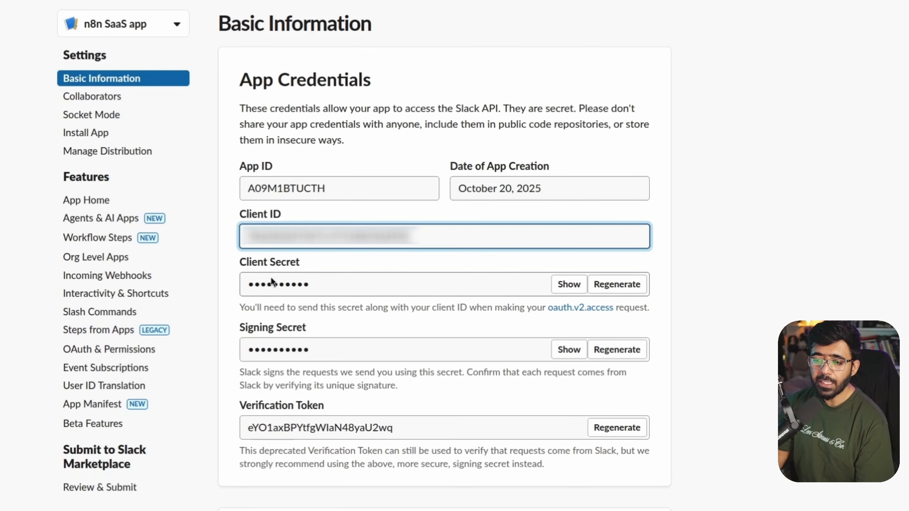
{"action": "left_click", "coordinate": [273, 284]}
{"action": "left_click", "coordinate": [305, 348]}
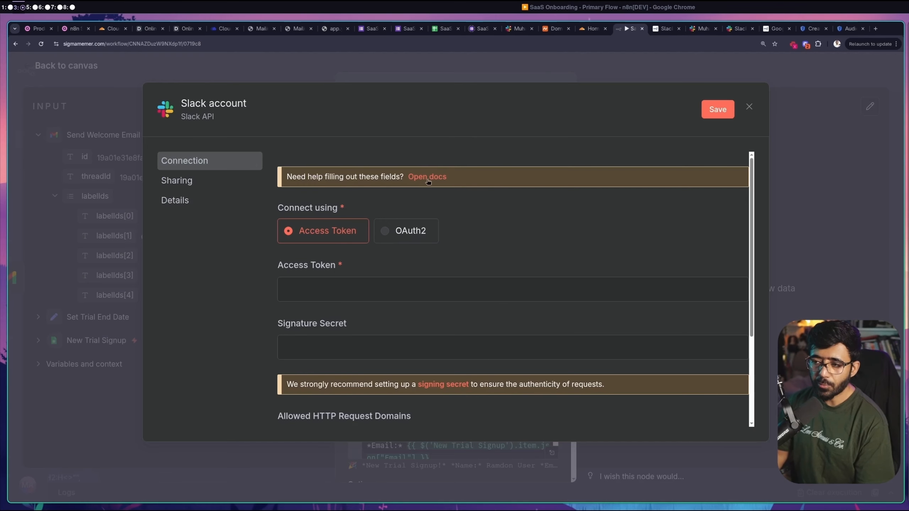
Read the n8n Slack credential doc steps: create app, App Name, Create App, OAuth & Permissions
{"action": "left_click", "coordinate": [666, 29]}
{"action": "scroll", "coordinate": [487, 246], "scroll_direction": "down", "scroll_amount": 2}
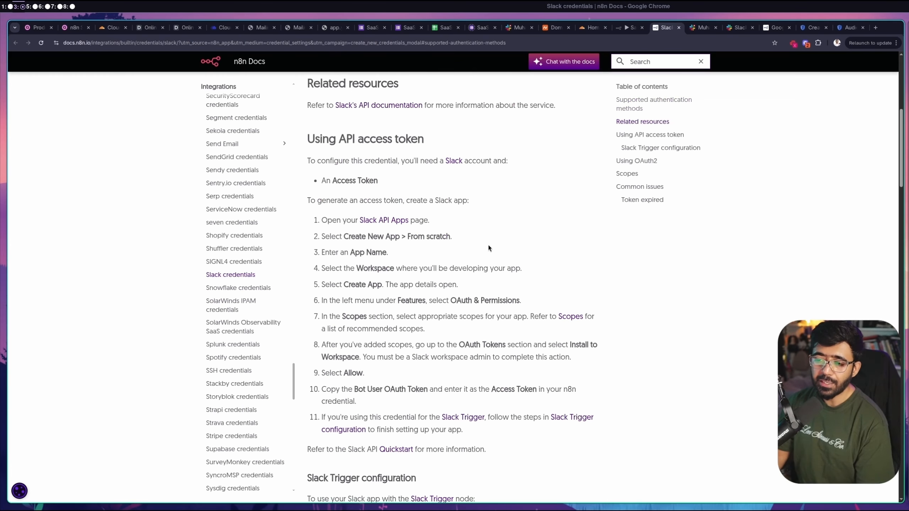
{"action": "scroll", "coordinate": [489, 250], "scroll_direction": "down", "scroll_amount": 5}
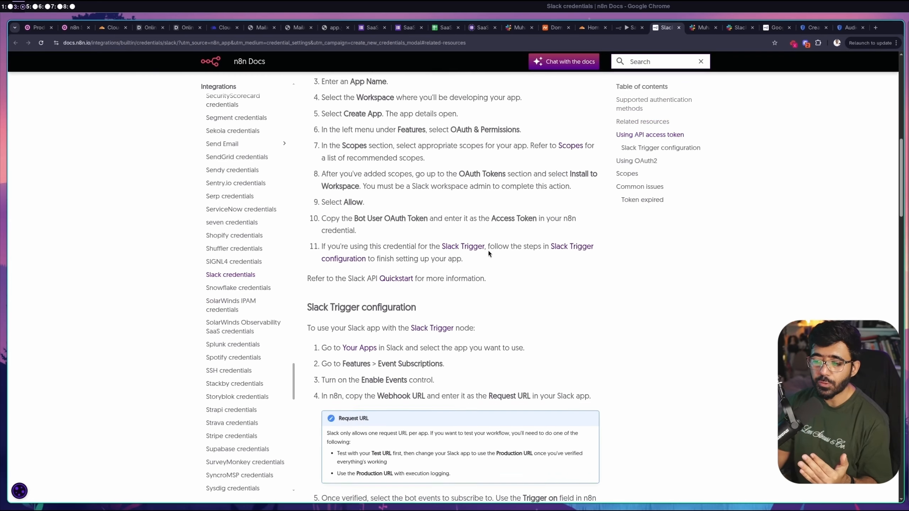
{"action": "scroll", "coordinate": [405, 154], "scroll_direction": "up", "scroll_amount": 1}
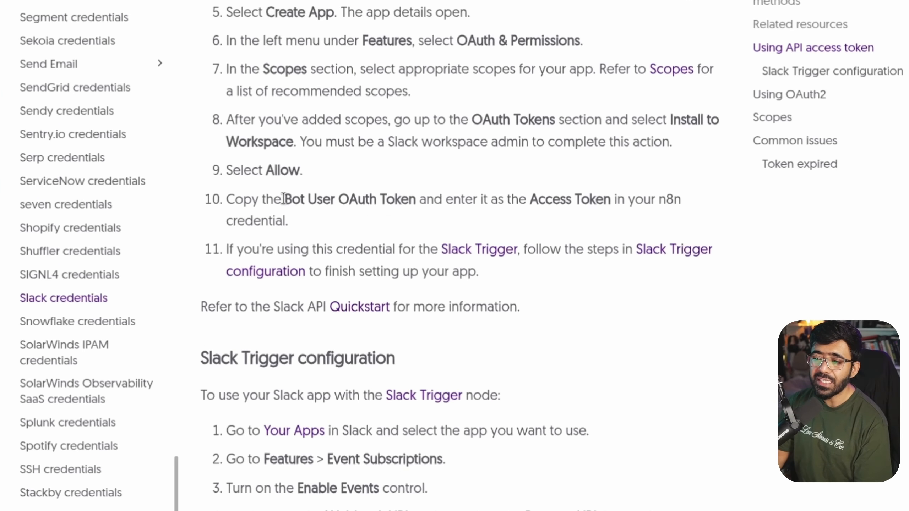
{"action": "left_click_drag", "start_coordinate": [352, 220], "coordinate": [386, 219]}
{"action": "scroll", "coordinate": [568, 234], "scroll_direction": "up", "scroll_amount": 4}
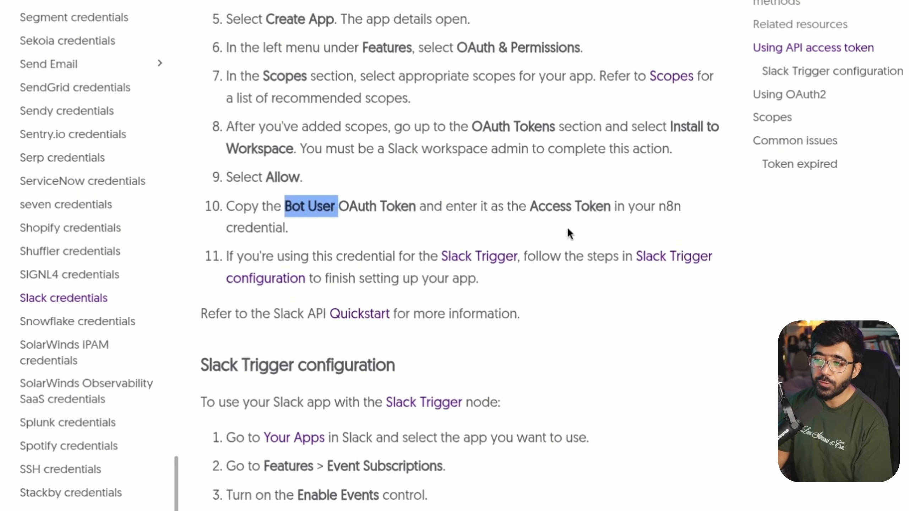
{"action": "scroll", "coordinate": [395, 257], "scroll_direction": "up", "scroll_amount": 2}
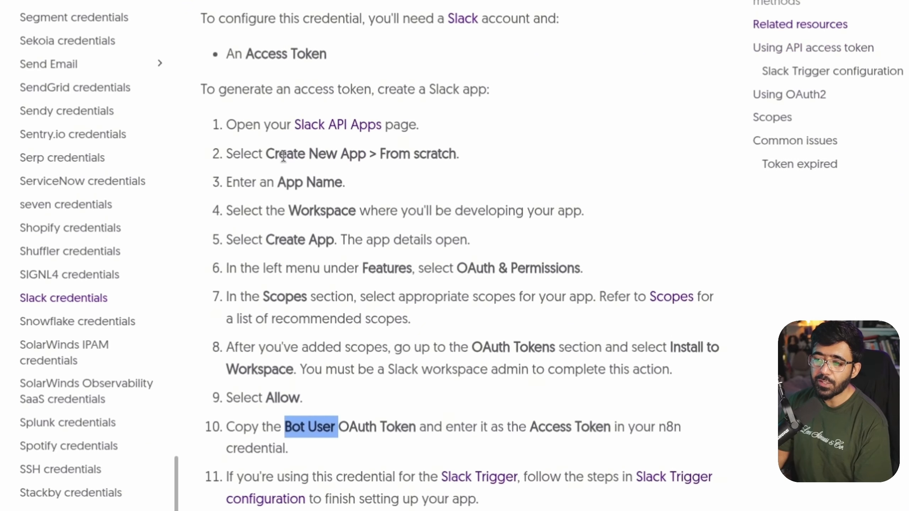
{"action": "left_click_drag", "start_coordinate": [266, 154], "coordinate": [481, 154]}
{"action": "triple_click", "coordinate": [292, 184]}
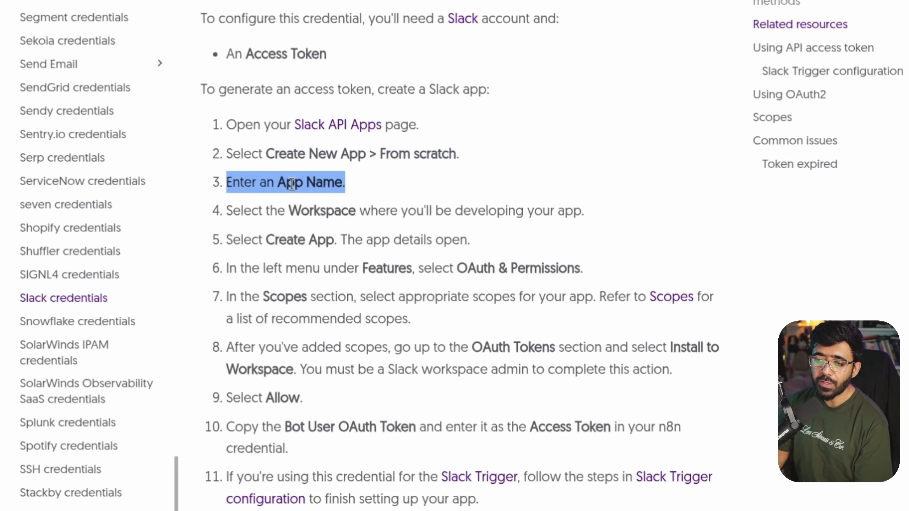
{"action": "left_click_drag", "start_coordinate": [288, 211], "coordinate": [286, 214]}
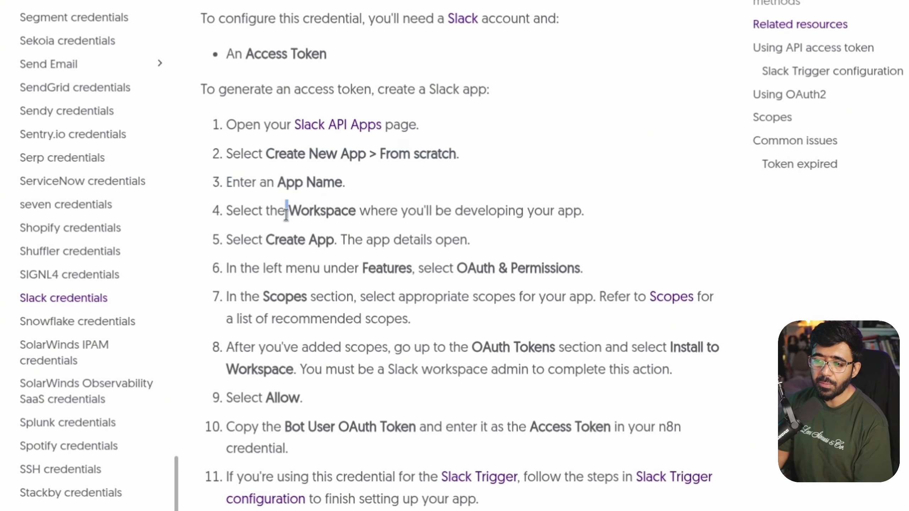
{"action": "double_click", "coordinate": [274, 246]}
{"action": "double_click", "coordinate": [412, 259]}
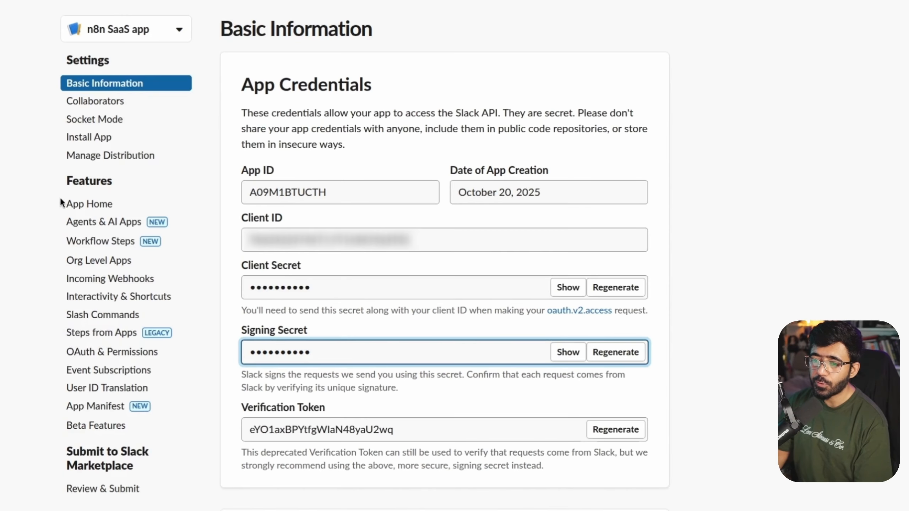
Switch the n8n credential to OAuth2 and add its callback URL as a Slack redirect URL
{"action": "left_click", "coordinate": [112, 353]}
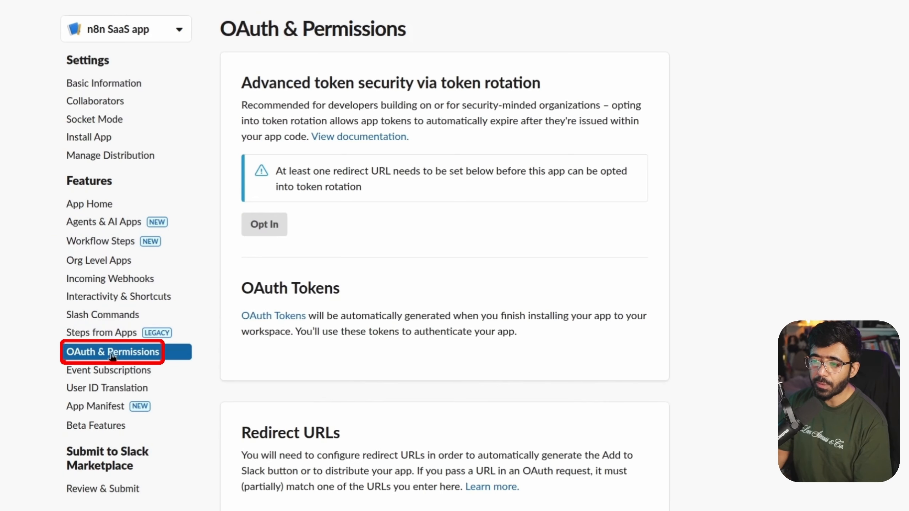
{"action": "scroll", "coordinate": [280, 254], "scroll_direction": "down", "scroll_amount": 2}
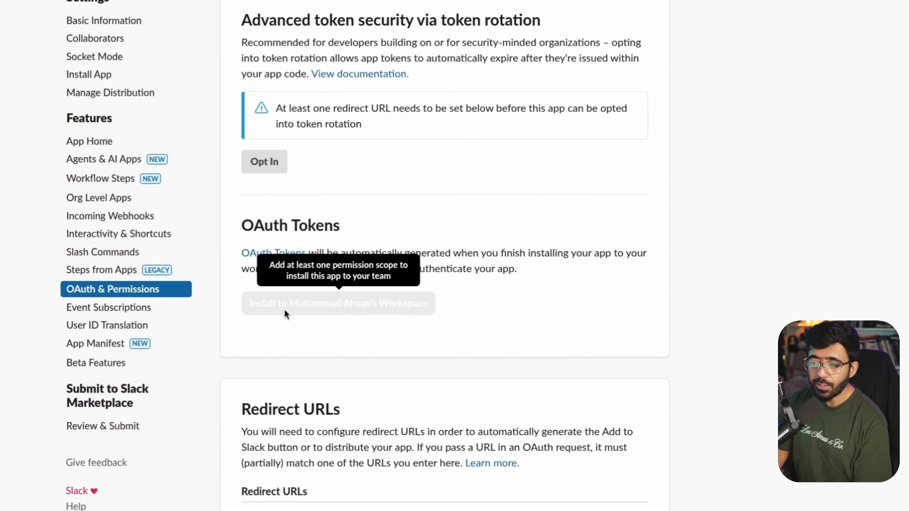
{"action": "scroll", "coordinate": [276, 253], "scroll_direction": "down", "scroll_amount": 7}
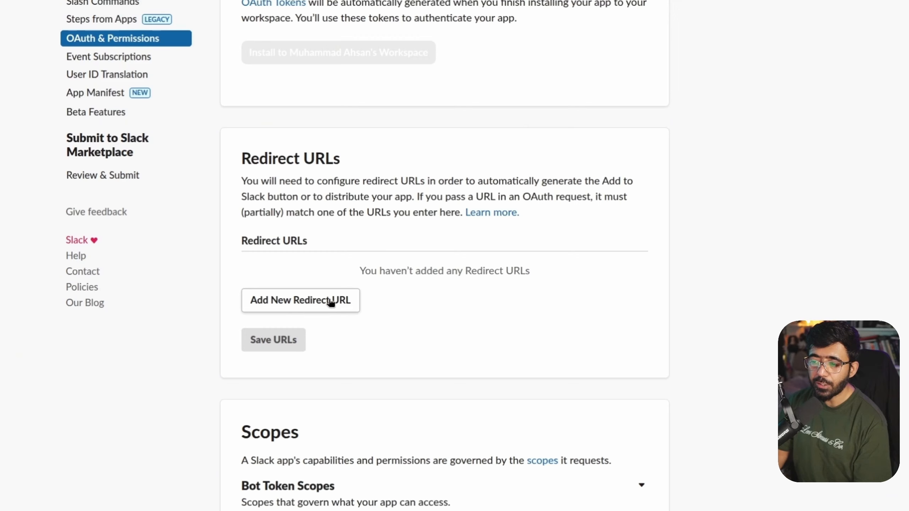
{"action": "left_click", "coordinate": [341, 308]}
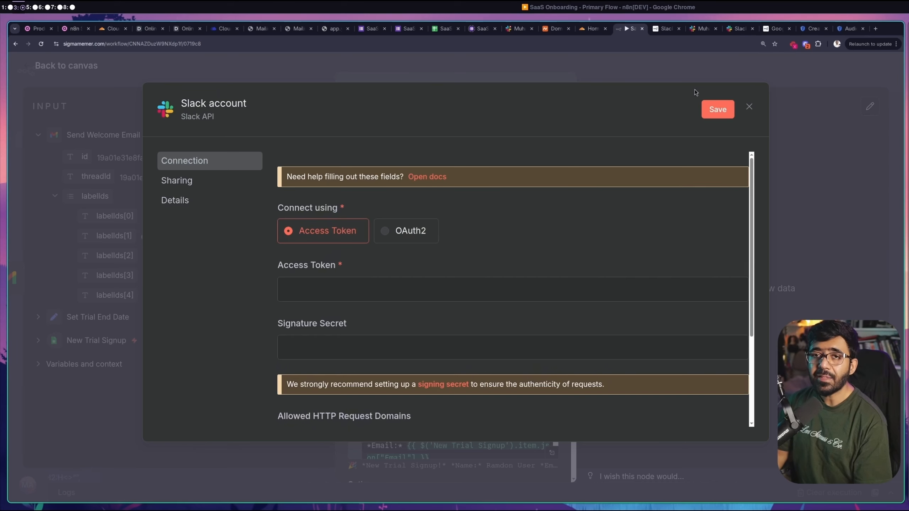
{"action": "left_click", "coordinate": [403, 235]}
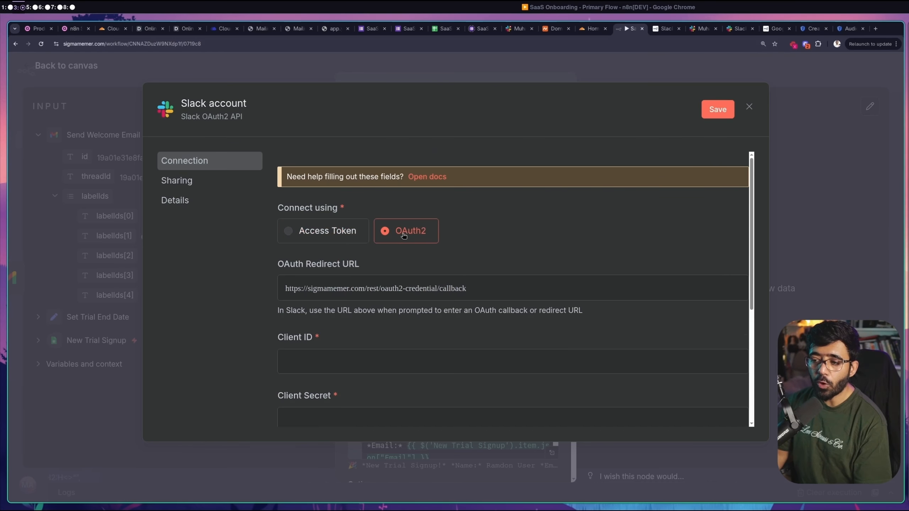
{"action": "left_click", "coordinate": [454, 289]}
{"action": "left_click", "coordinate": [746, 30]}
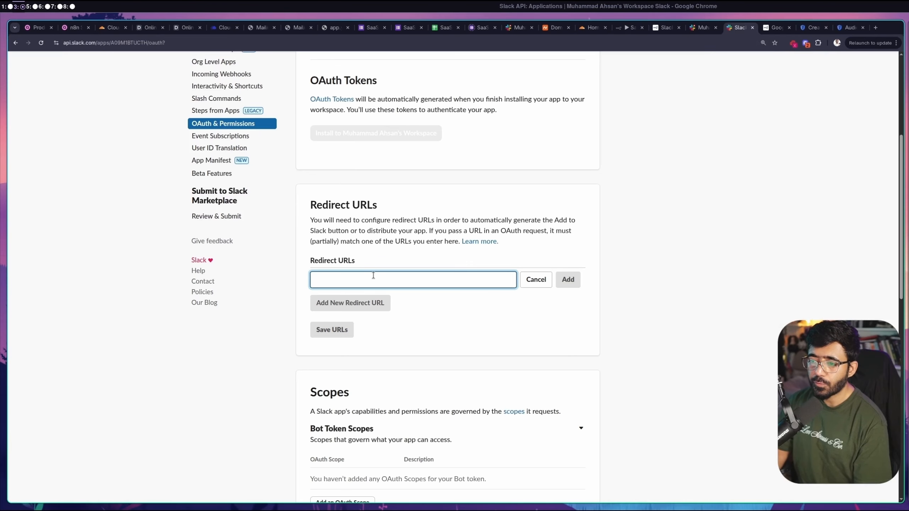
{"action": "key", "text": "ctrl+v"}
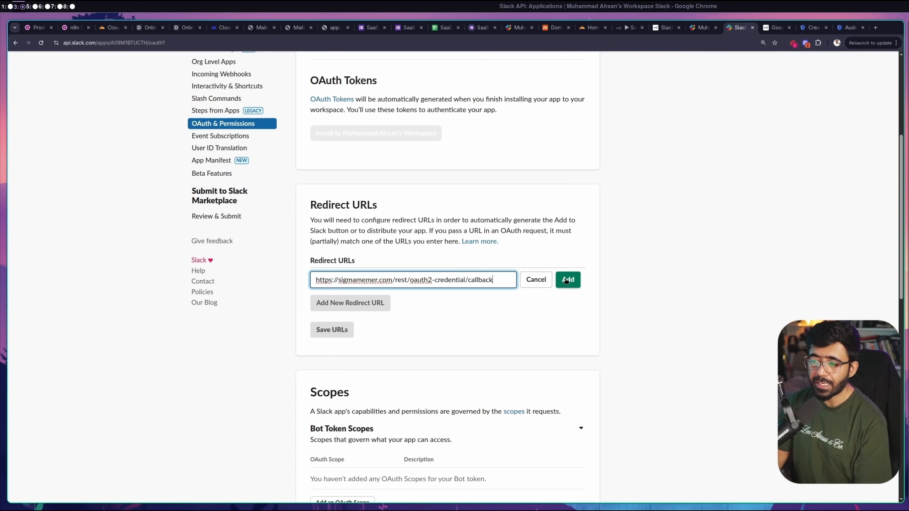
{"action": "left_click", "coordinate": [565, 280]}
{"action": "scroll", "coordinate": [487, 246], "scroll_direction": "down", "scroll_amount": 8}
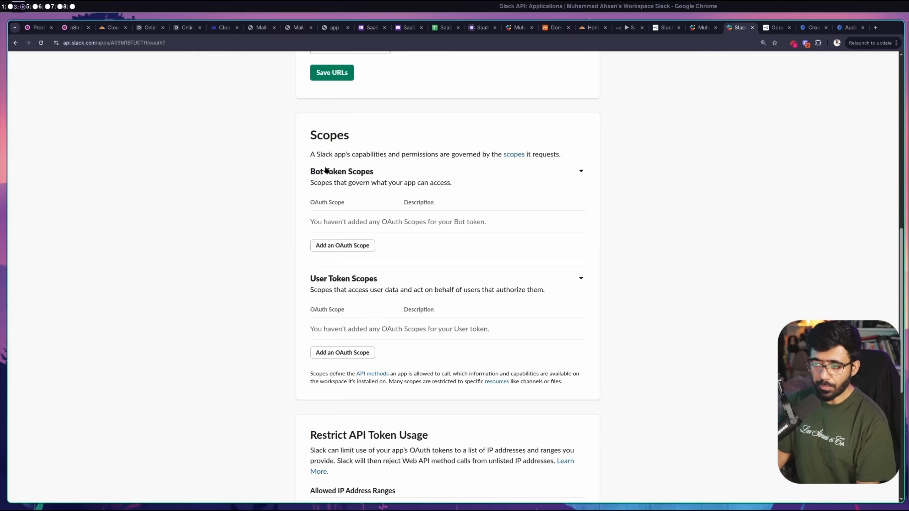
Add the channels:read and users:write Bot Token Scopes alongside im:write, removing the empty row
{"action": "left_click_drag", "start_coordinate": [309, 172], "coordinate": [372, 173]}
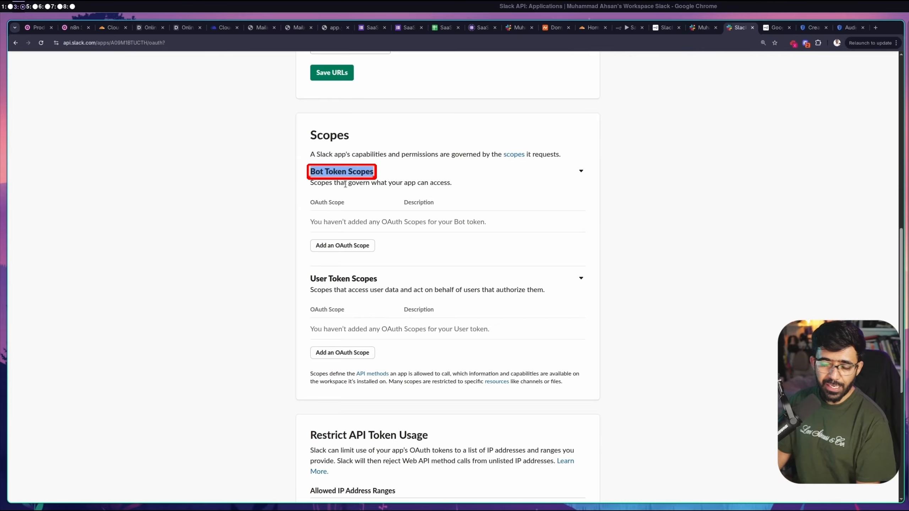
{"action": "left_click", "coordinate": [354, 247]}
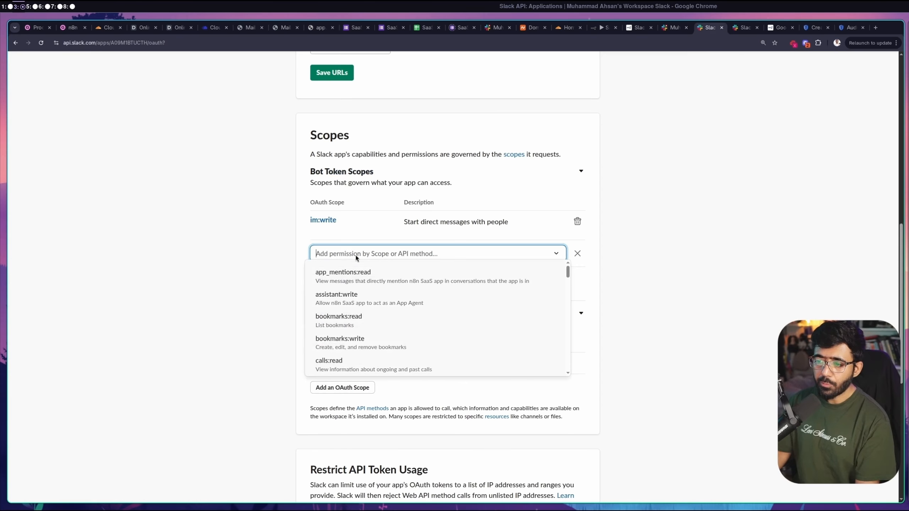
{"action": "type", "text": "channels"}
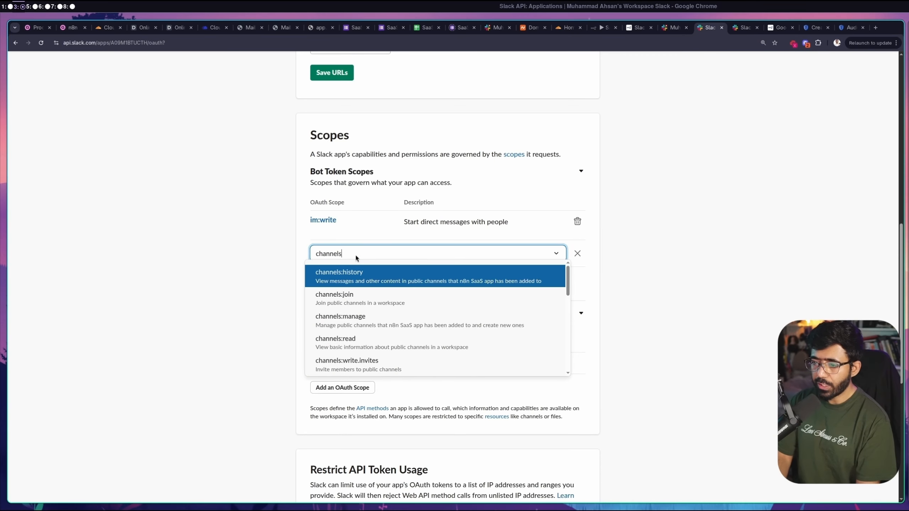
{"action": "left_click", "coordinate": [358, 291]}
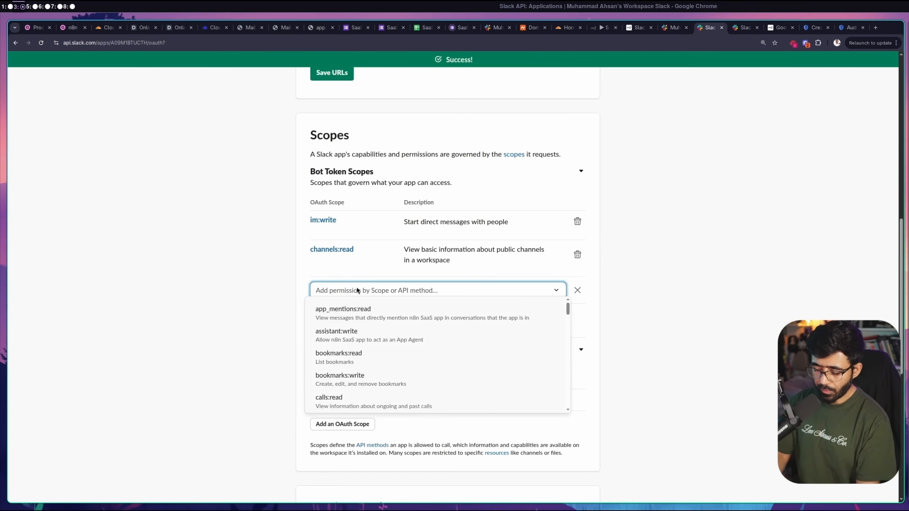
{"action": "type", "text": "users:wr"}
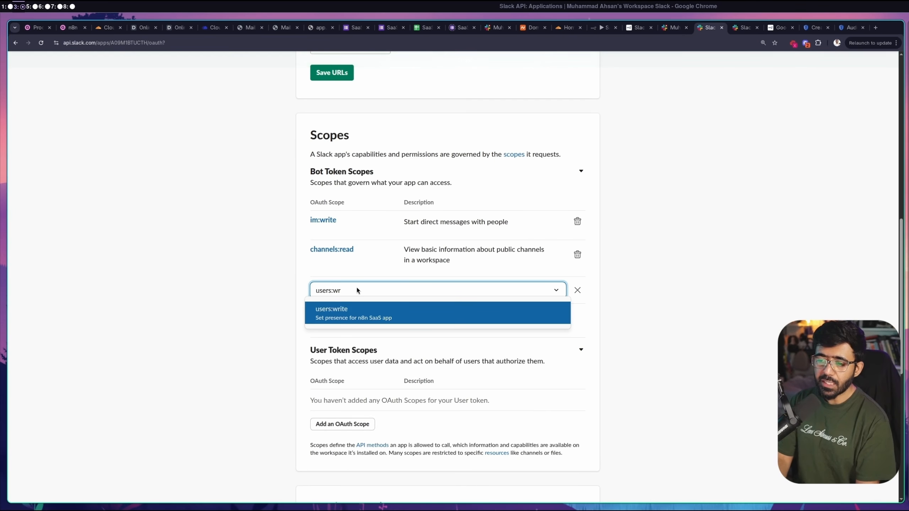
{"action": "left_click", "coordinate": [353, 315]}
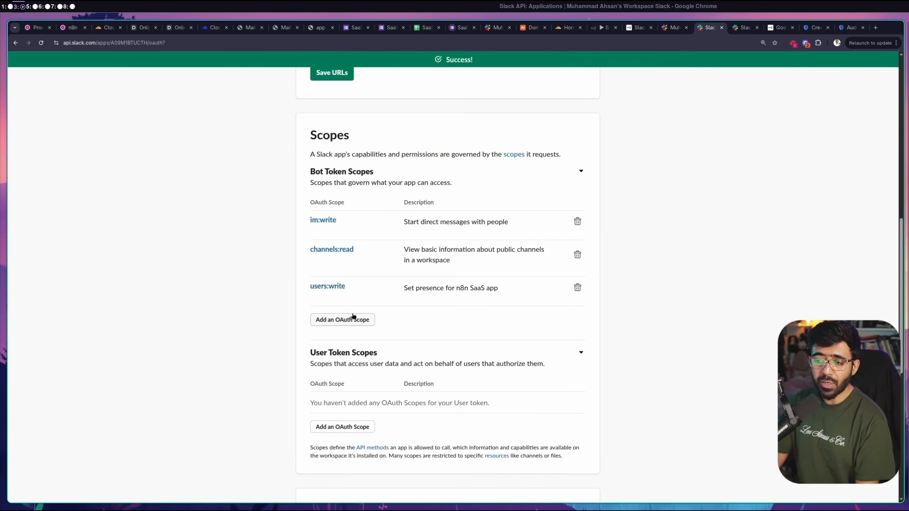
{"action": "left_click", "coordinate": [352, 318]}
{"action": "type", "text": "channels:"}
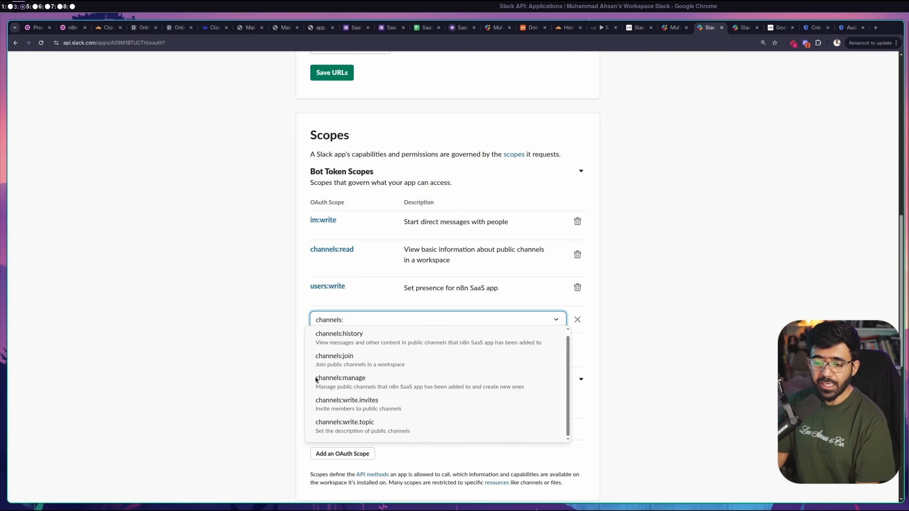
{"action": "left_click", "coordinate": [527, 319]}
{"action": "left_click", "coordinate": [465, 301]}
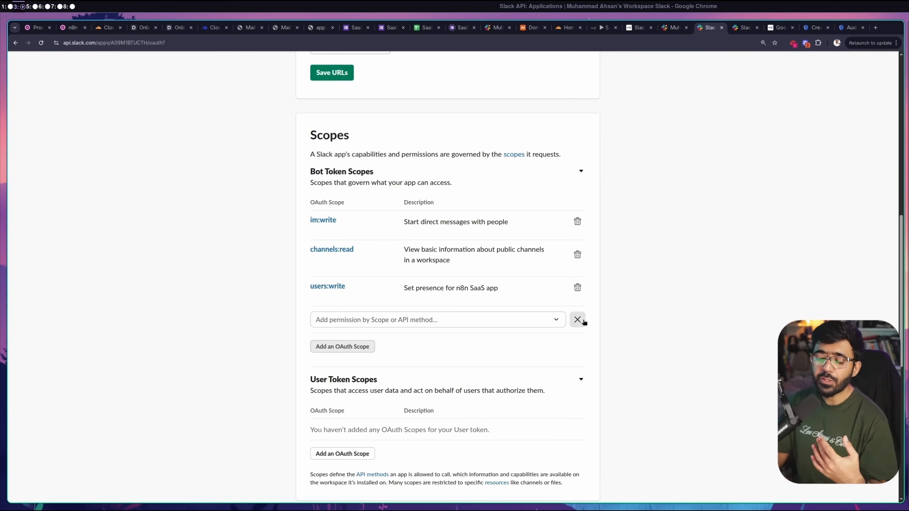
{"action": "left_click", "coordinate": [577, 320]}
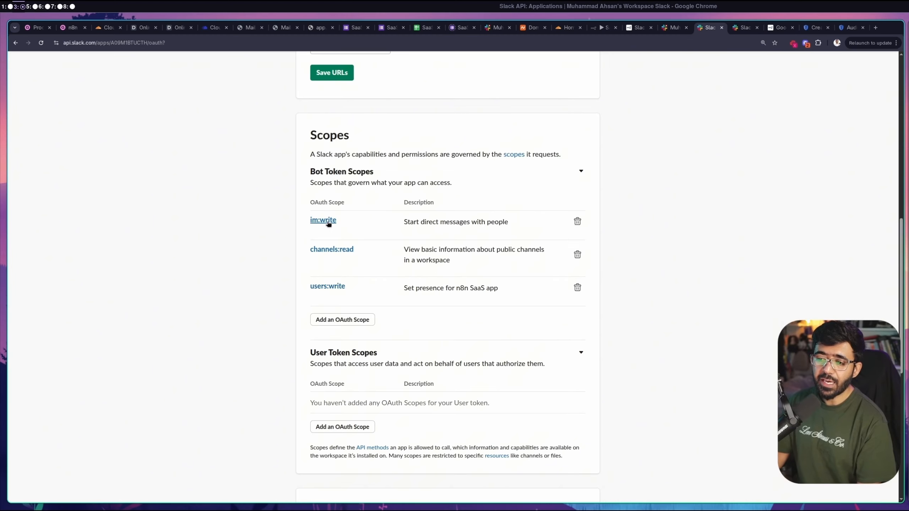
Save the redirect URLs and go to the app's Basic Information credentials
{"action": "scroll", "coordinate": [671, 312], "scroll_direction": "down", "scroll_amount": 4}
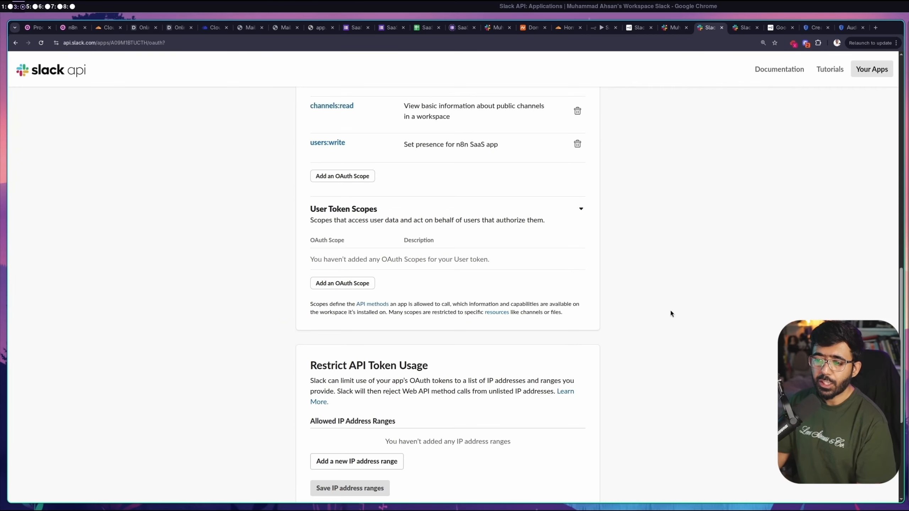
{"action": "scroll", "coordinate": [672, 312], "scroll_direction": "up", "scroll_amount": 9}
{"action": "left_click", "coordinate": [332, 272]}
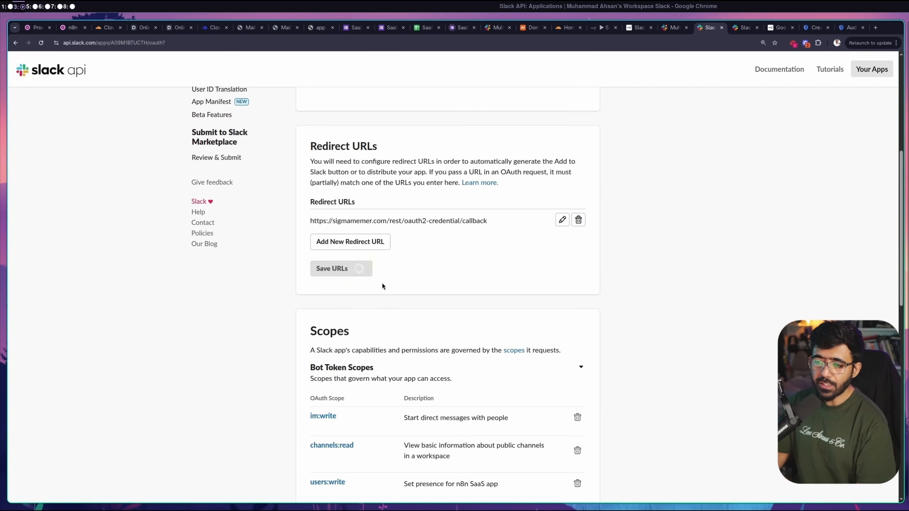
{"action": "scroll", "coordinate": [475, 329], "scroll_direction": "up", "scroll_amount": 7}
{"action": "left_click", "coordinate": [209, 155]}
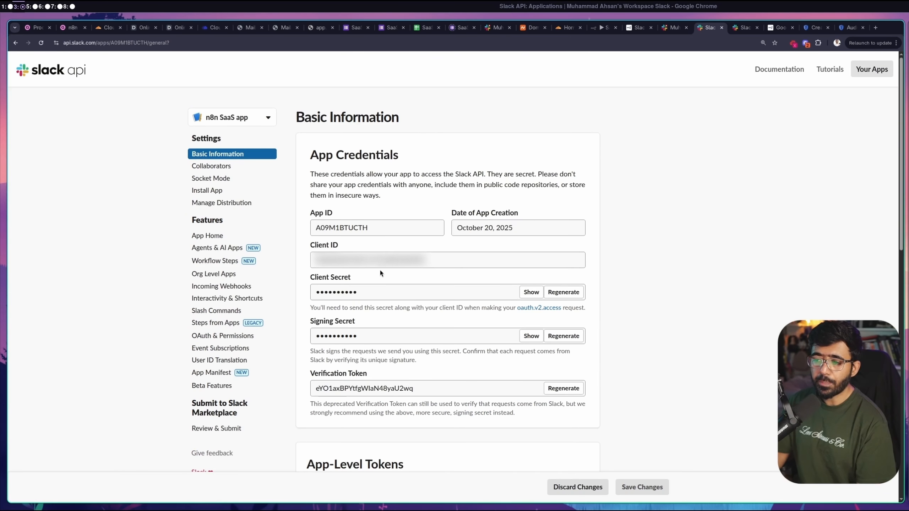
Paste the Slack app's Client ID and Client Secret into the n8n OAuth2 credential
{"action": "left_click", "coordinate": [372, 260]}
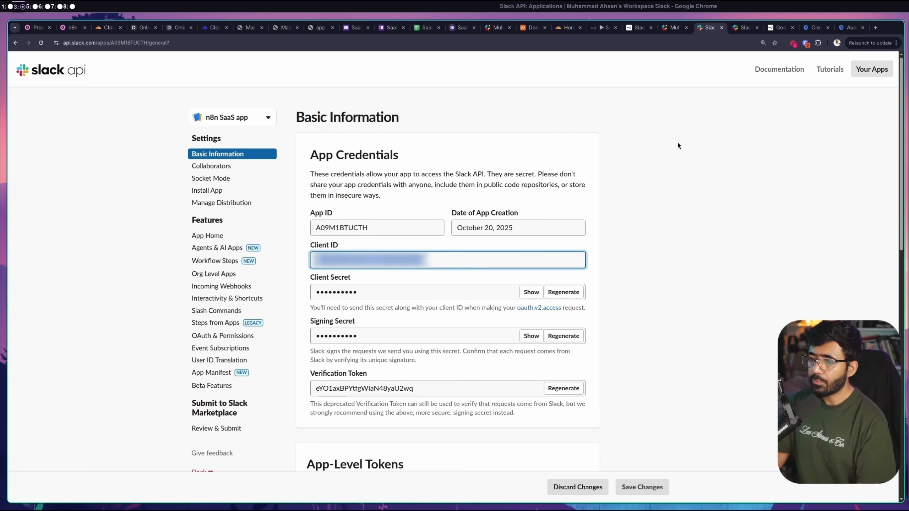
{"action": "left_click", "coordinate": [601, 29]}
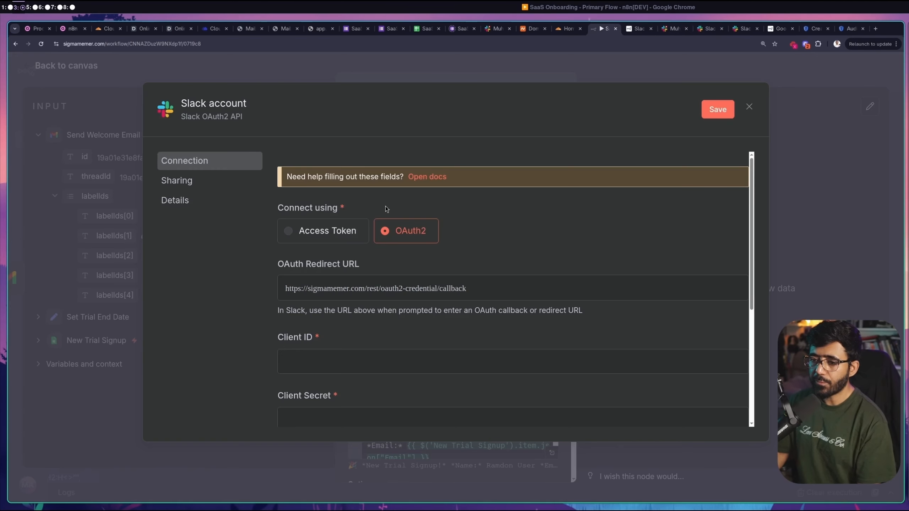
{"action": "scroll", "coordinate": [385, 206], "scroll_direction": "down", "scroll_amount": 5}
{"action": "left_click", "coordinate": [365, 194]}
{"action": "key", "text": "ctrl+v"}
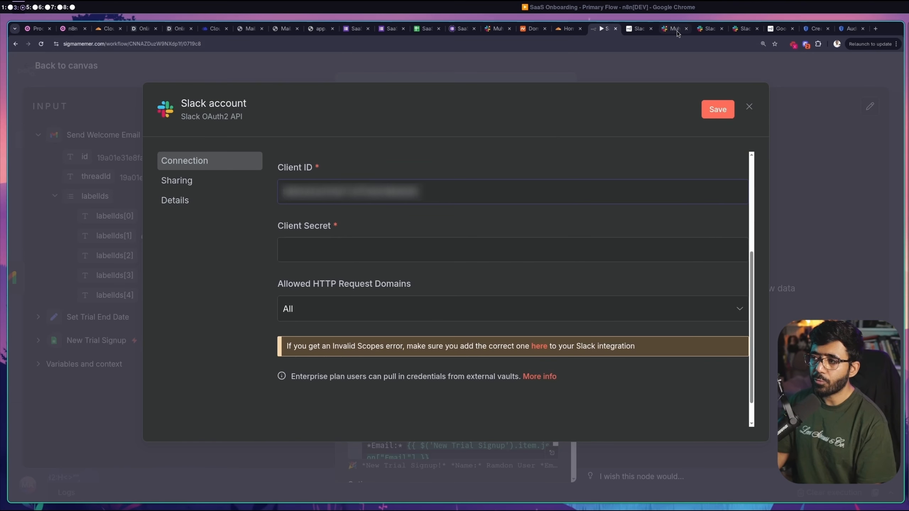
{"action": "left_click", "coordinate": [707, 28]}
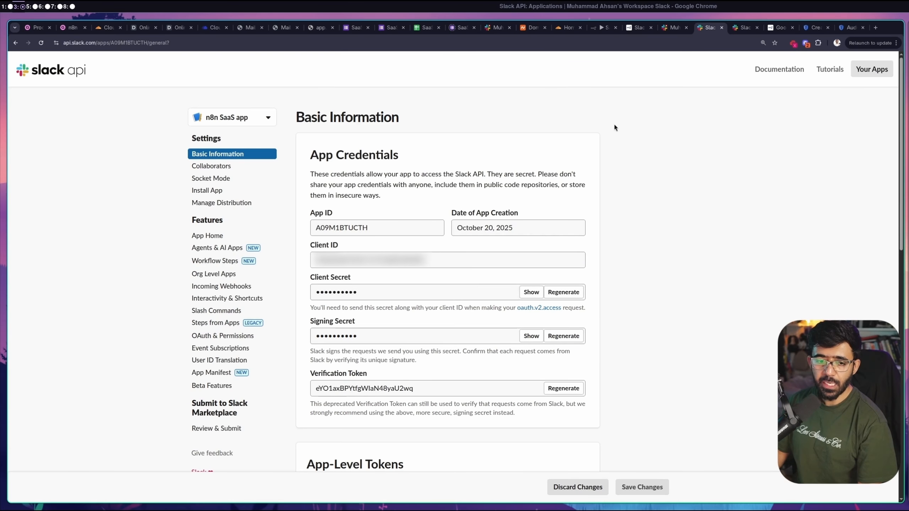
{"action": "left_click", "coordinate": [600, 29]}
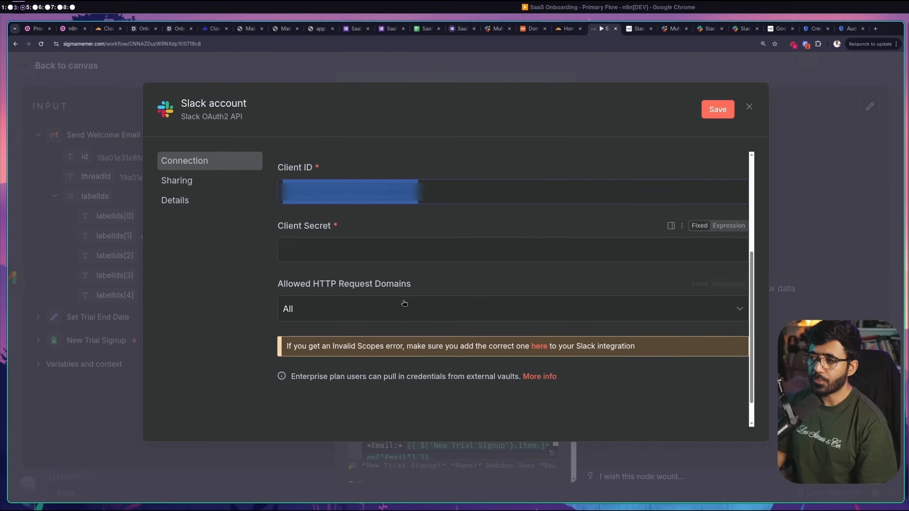
{"action": "scroll", "coordinate": [372, 258], "scroll_direction": "down", "scroll_amount": 1}
{"action": "left_click", "coordinate": [355, 220]}
{"action": "key", "text": "ctrl+v"}
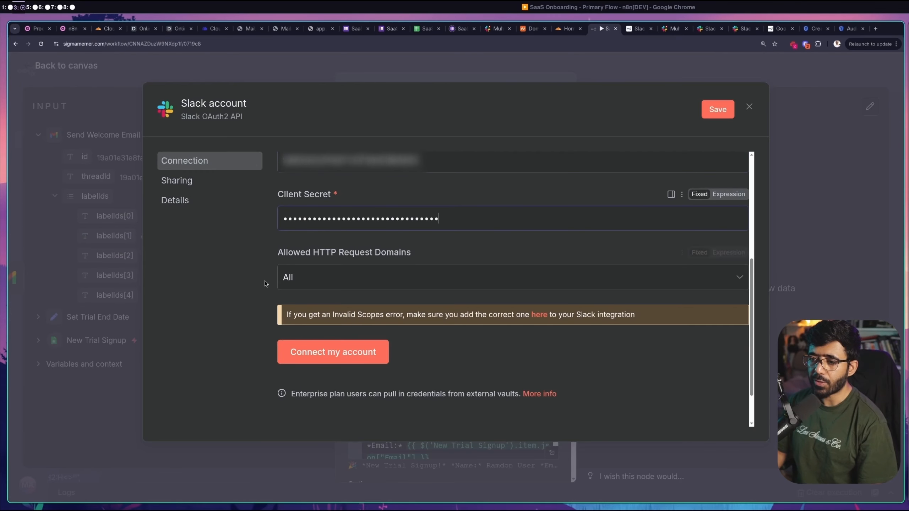
Connect the Slack account, allow n8n SaaS app access, and close back to the canvas
{"action": "left_click", "coordinate": [342, 352]}
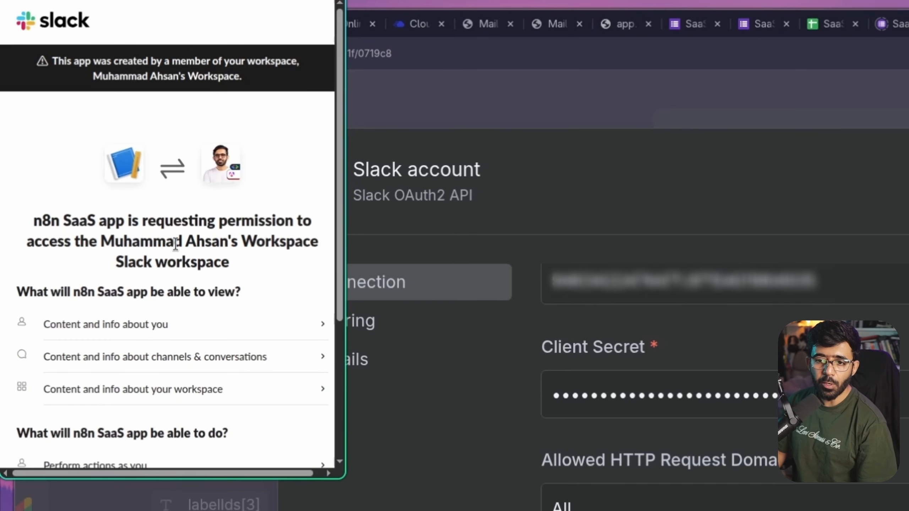
{"action": "scroll", "coordinate": [175, 245], "scroll_direction": "down", "scroll_amount": 5}
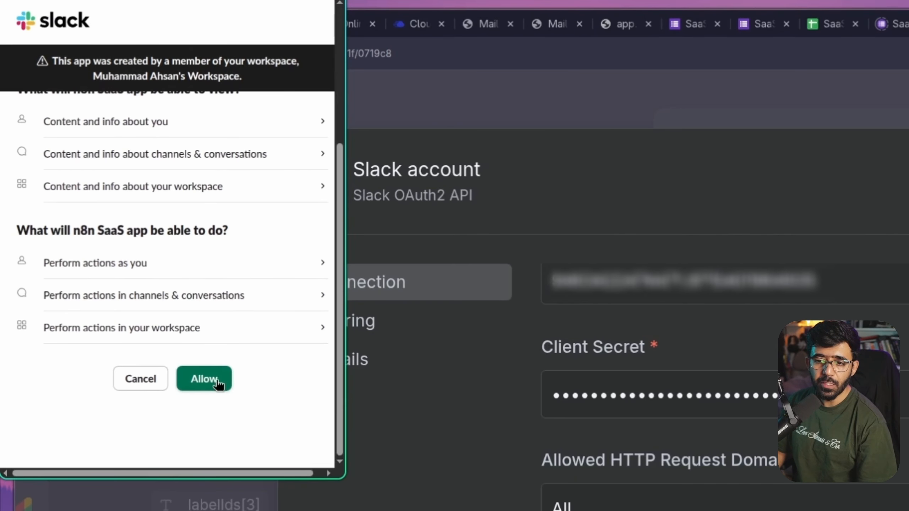
{"action": "left_click", "coordinate": [216, 389]}
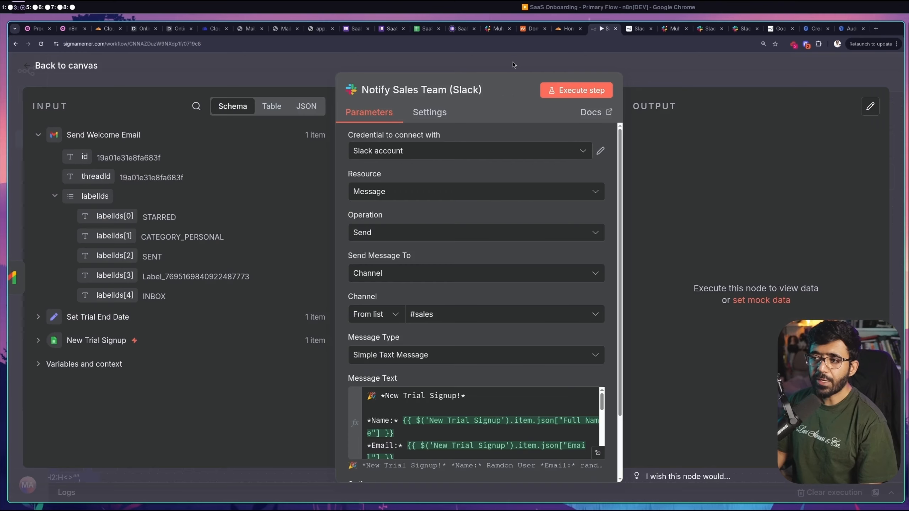
{"action": "left_click", "coordinate": [513, 61]}
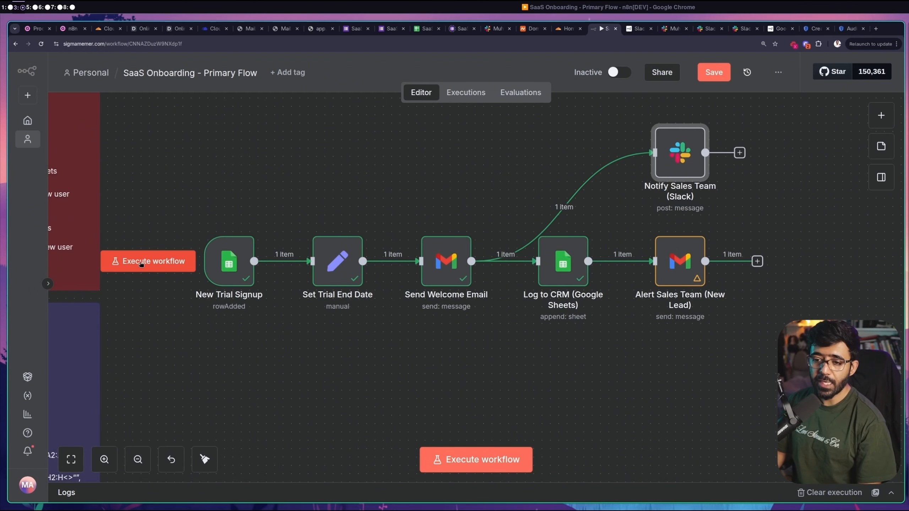
Execute the workflow from New Trial Signup and open the failing Notify Sales Team Slack node
{"action": "left_click", "coordinate": [141, 263]}
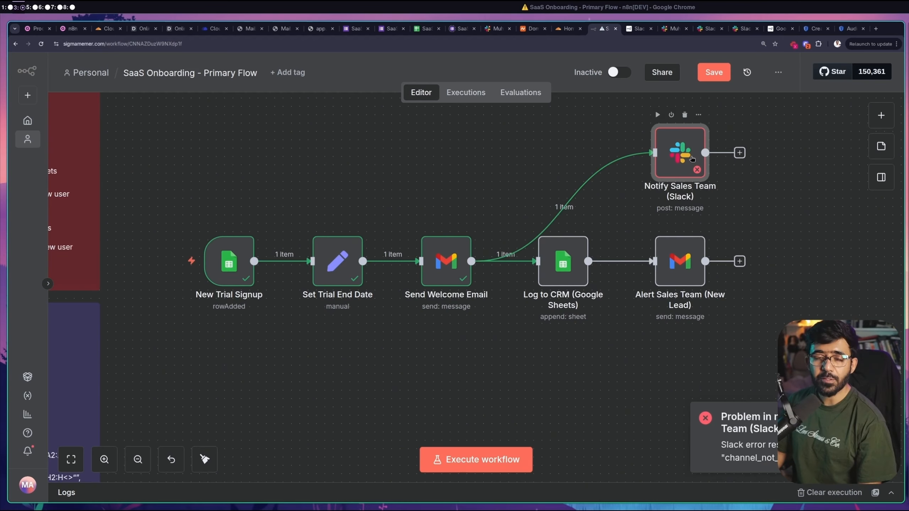
{"action": "double_click", "coordinate": [682, 152]}
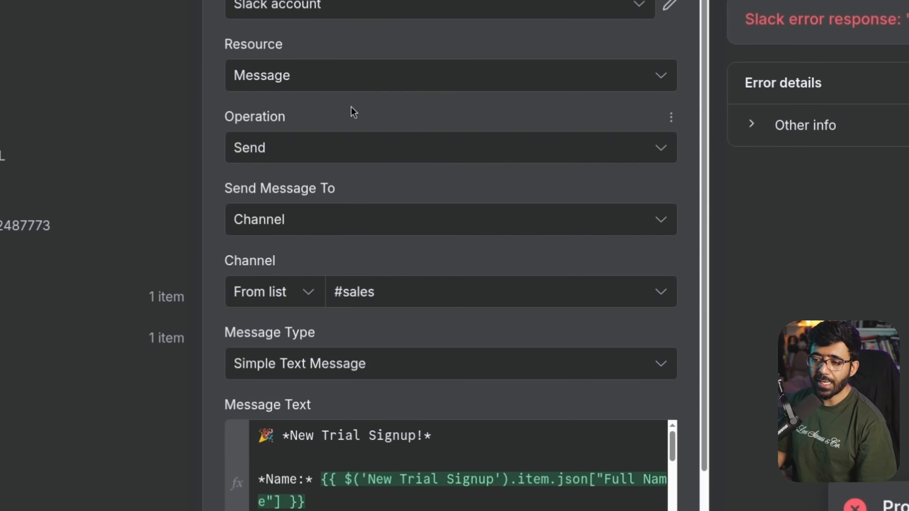
Set Send Message To User, pick the Slack user from the list, and keep Simple Text Message
{"action": "scroll", "coordinate": [419, 209], "scroll_direction": "down", "scroll_amount": 3}
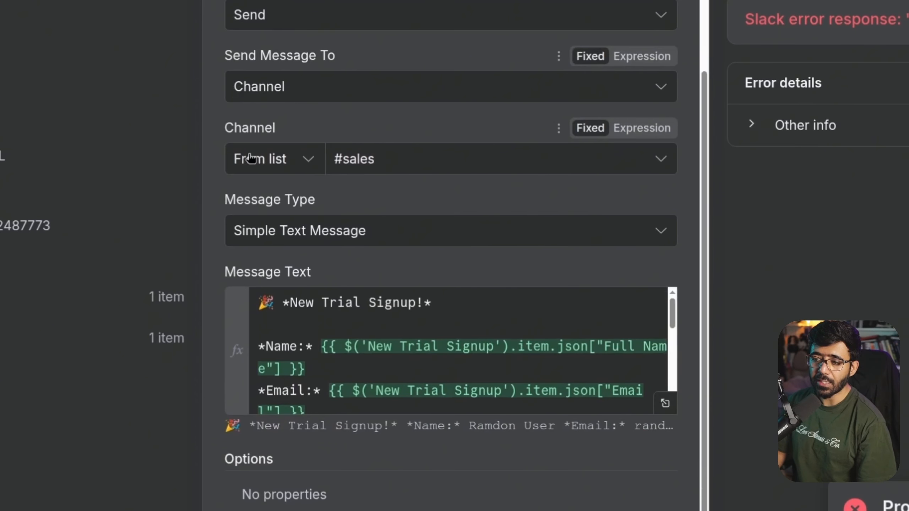
{"action": "left_click", "coordinate": [417, 160]}
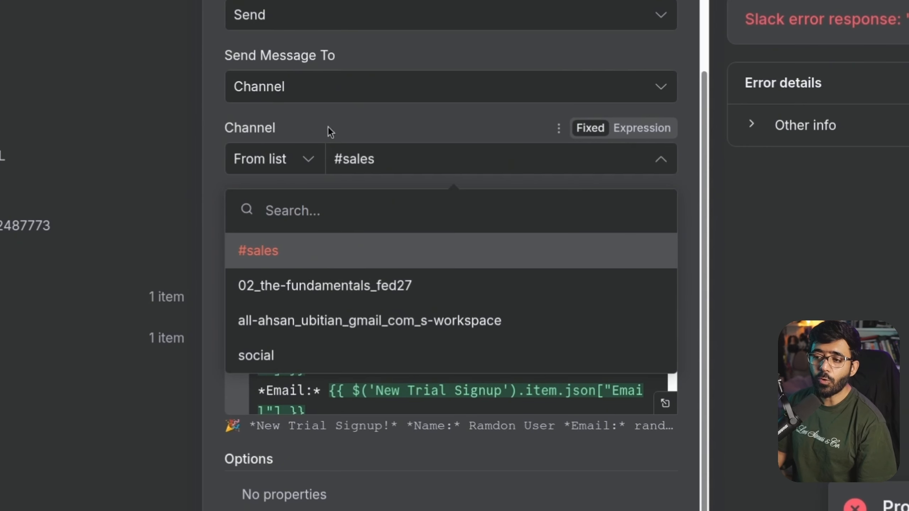
{"action": "left_click", "coordinate": [295, 87]}
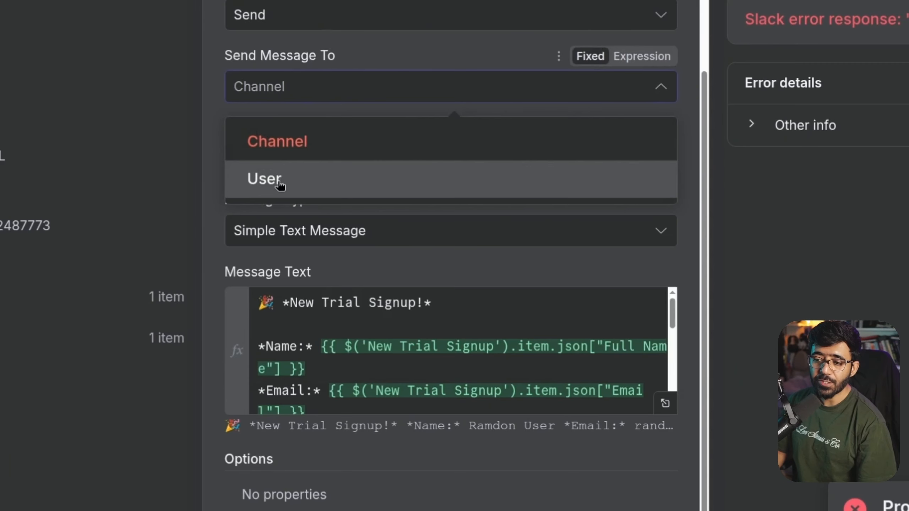
{"action": "left_click", "coordinate": [273, 184]}
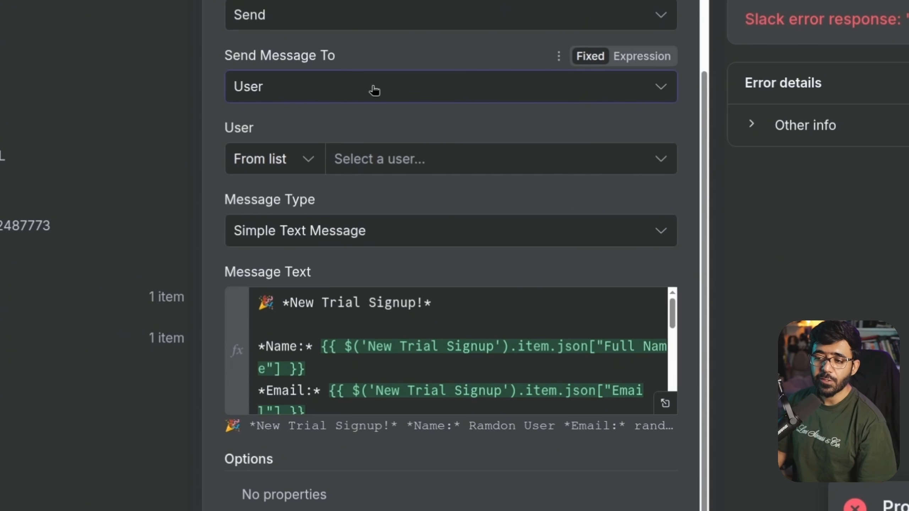
{"action": "left_click", "coordinate": [453, 164]}
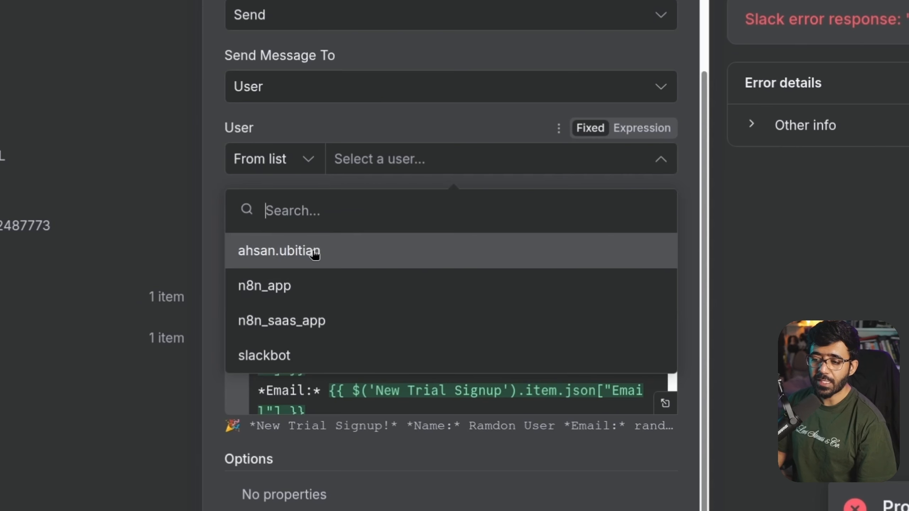
{"action": "left_click", "coordinate": [314, 254]}
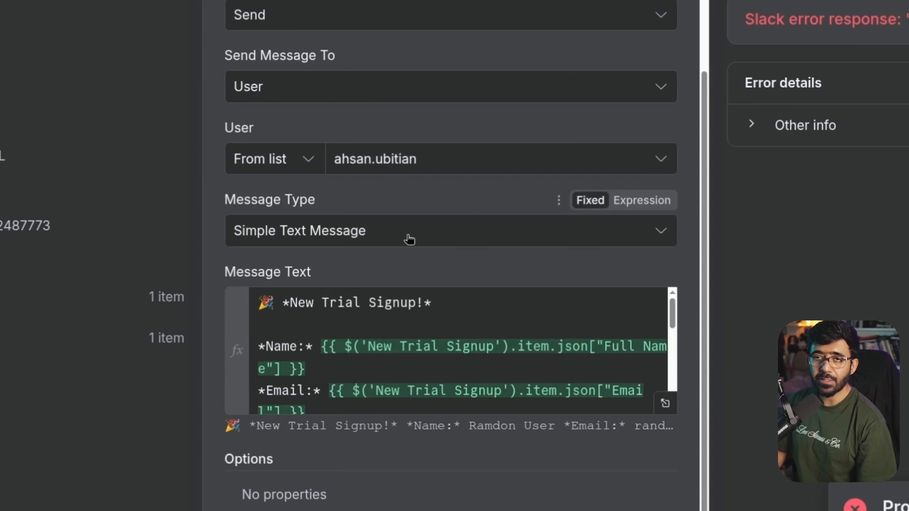
{"action": "left_click", "coordinate": [355, 239]}
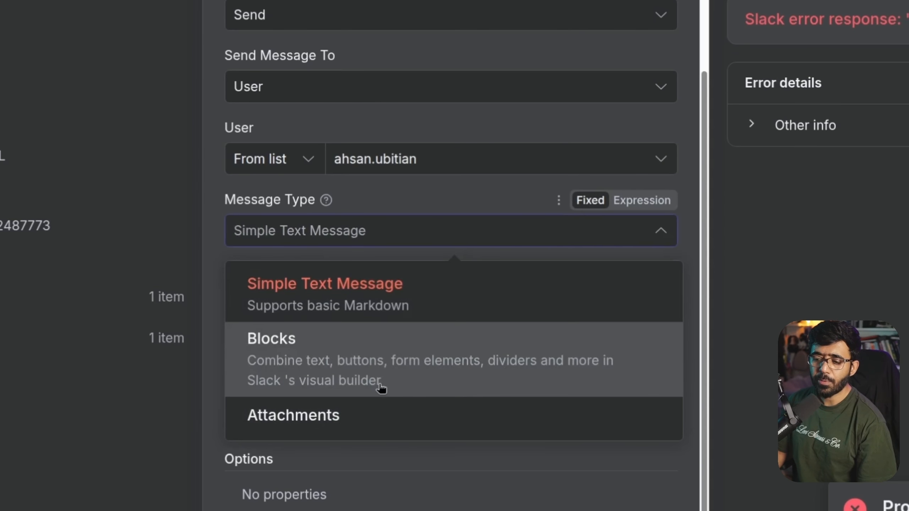
{"action": "left_click", "coordinate": [369, 229]}
Review the message's Full Name expression in the expression editor, then return to the canvas
{"action": "scroll", "coordinate": [464, 350], "scroll_direction": "down", "scroll_amount": 3}
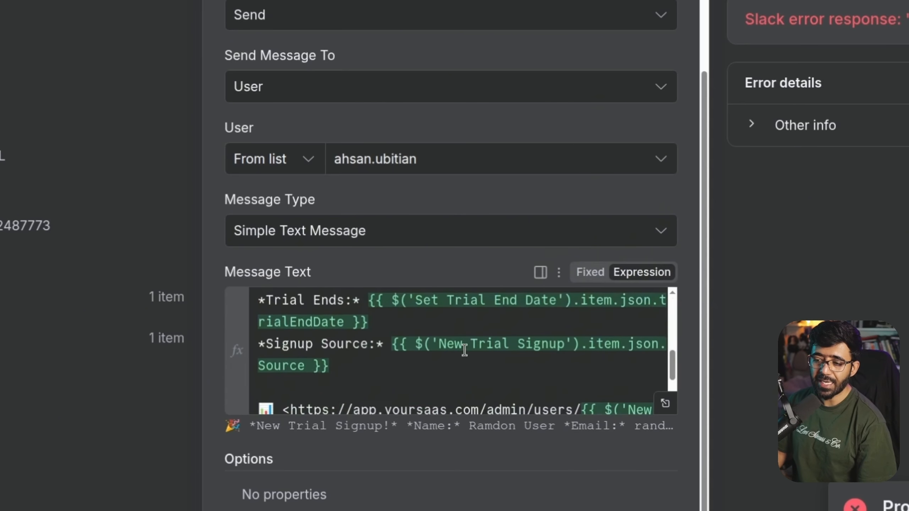
{"action": "scroll", "coordinate": [464, 350], "scroll_direction": "down", "scroll_amount": 3}
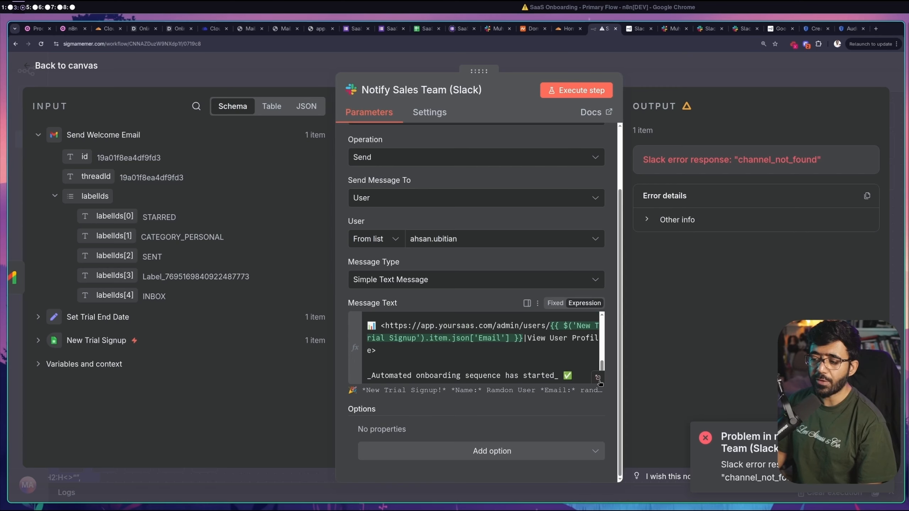
{"action": "left_click", "coordinate": [664, 403]}
{"action": "left_click_drag", "start_coordinate": [472, 397], "coordinate": [275, 173]}
{"action": "left_click_drag", "start_coordinate": [553, 173], "coordinate": [312, 172]}
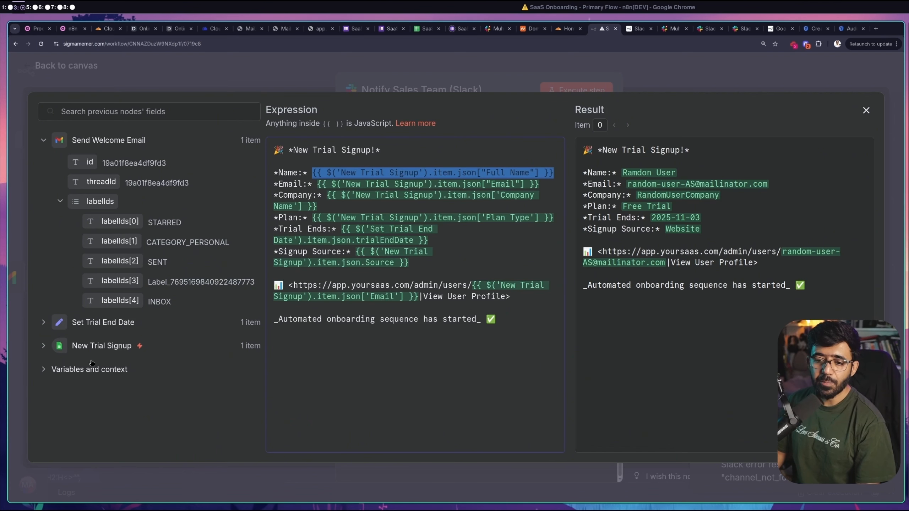
{"action": "left_click", "coordinate": [42, 345]}
{"action": "scroll", "coordinate": [113, 380], "scroll_direction": "down", "scroll_amount": 3}
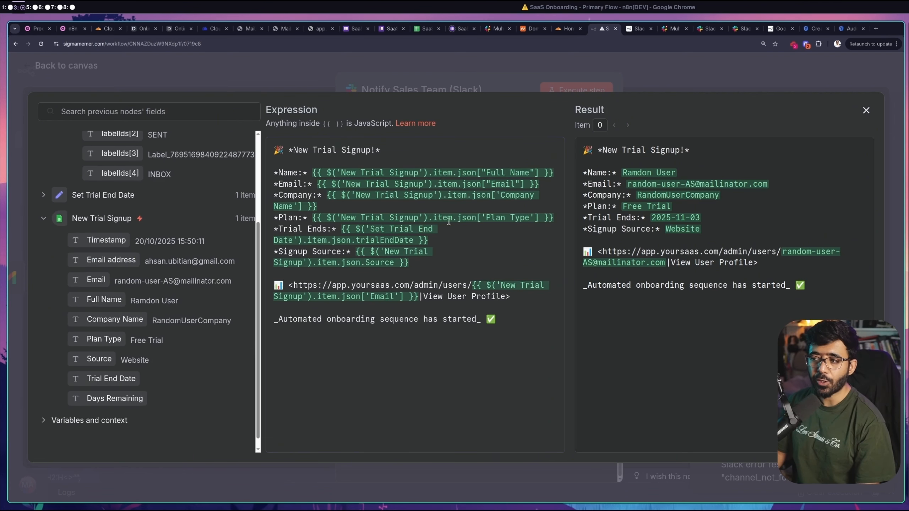
{"action": "left_click", "coordinate": [866, 111]}
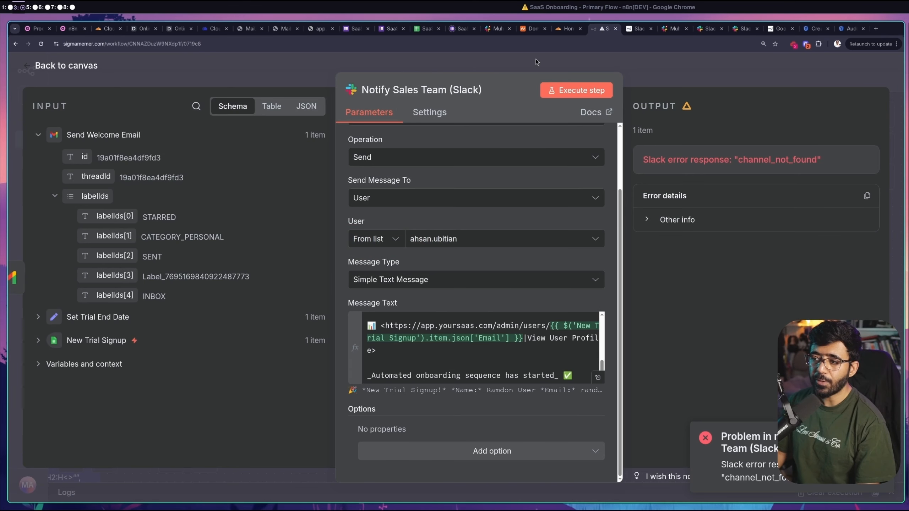
{"action": "left_click", "coordinate": [535, 58]}
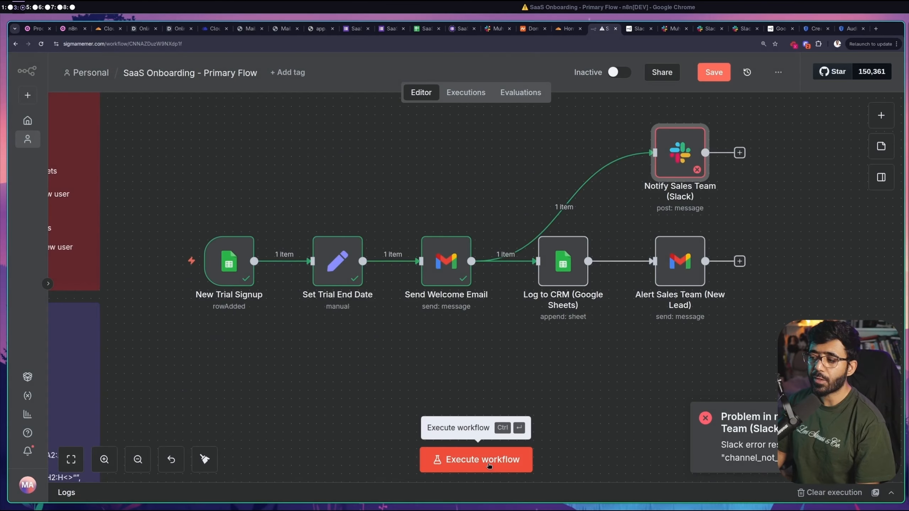
Rerun the whole workflow, confirm the Slack message posted, and check the run succeeded in Executions
{"action": "left_click", "coordinate": [489, 464]}
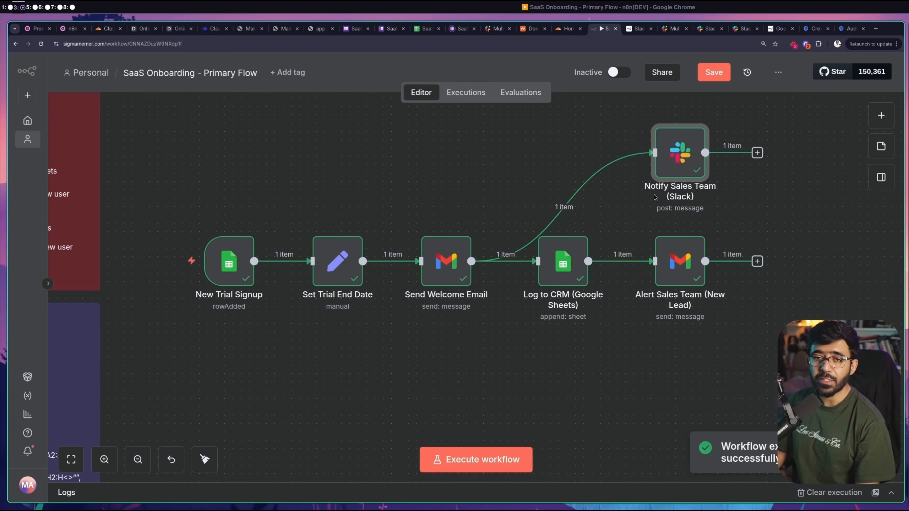
{"action": "left_click", "coordinate": [492, 31]}
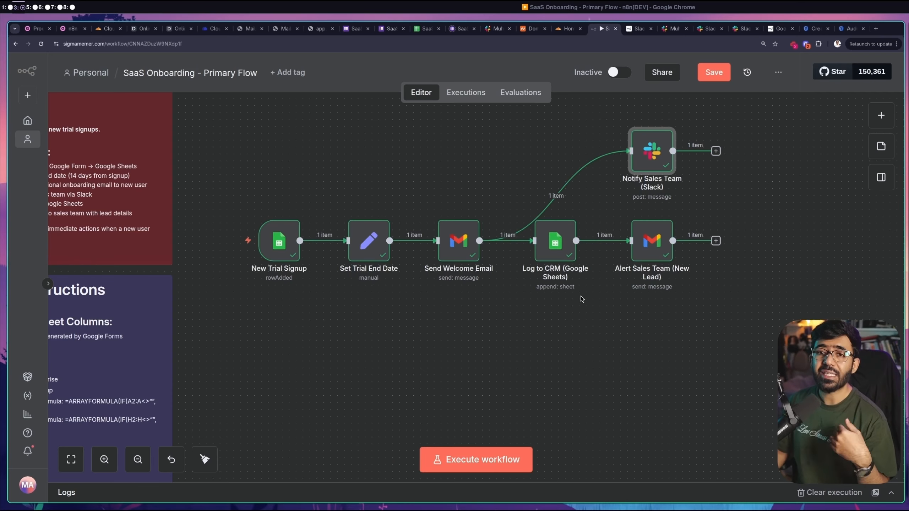
{"action": "mouse_move", "coordinate": [228, 243]}
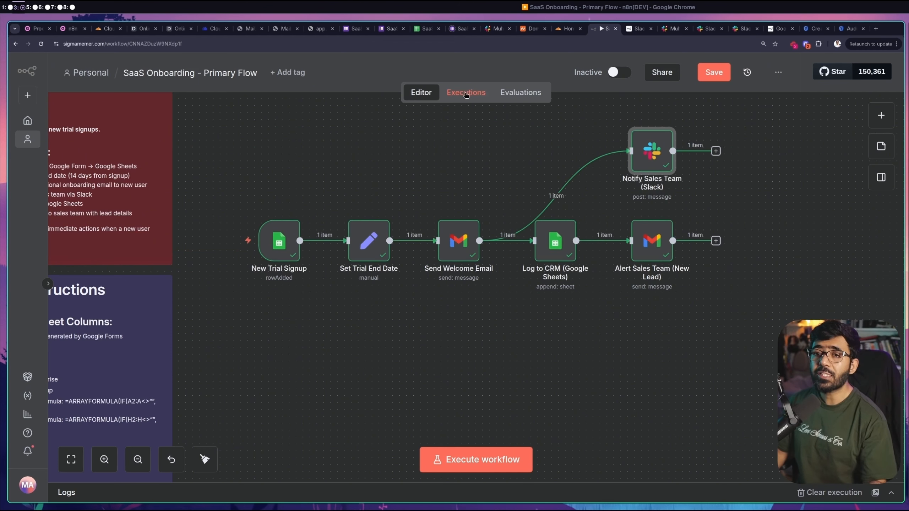
{"action": "left_click", "coordinate": [454, 94]}
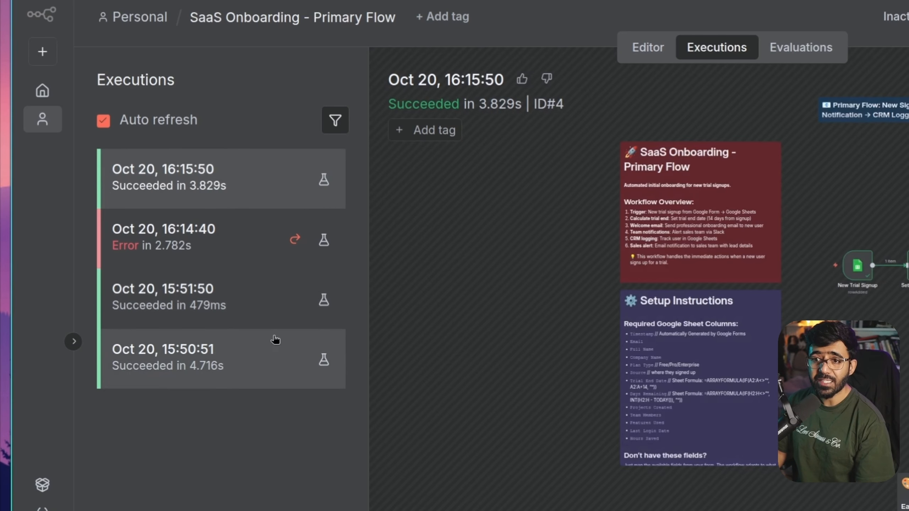
Review the failed 16:14:40 and successful 16:15:50 runs, then confirm the workflow activation notice
{"action": "left_click", "coordinate": [211, 251]}
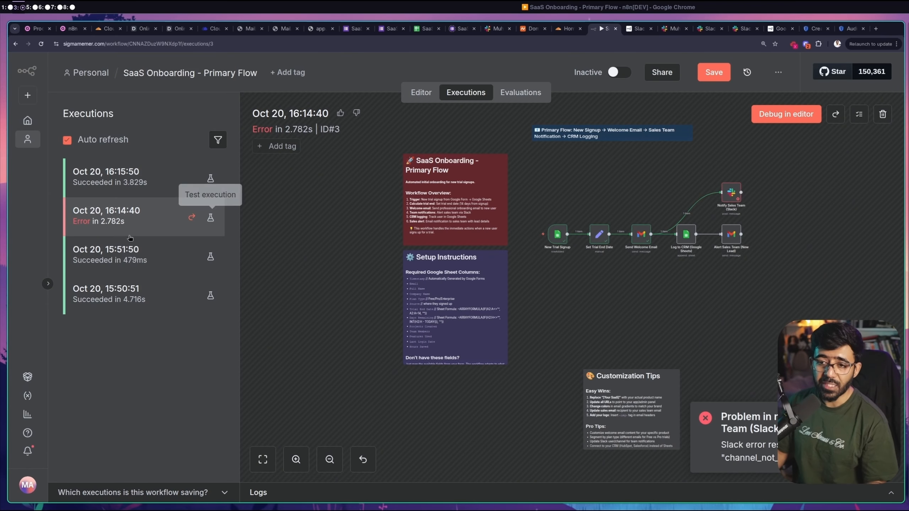
{"action": "left_click", "coordinate": [193, 178]}
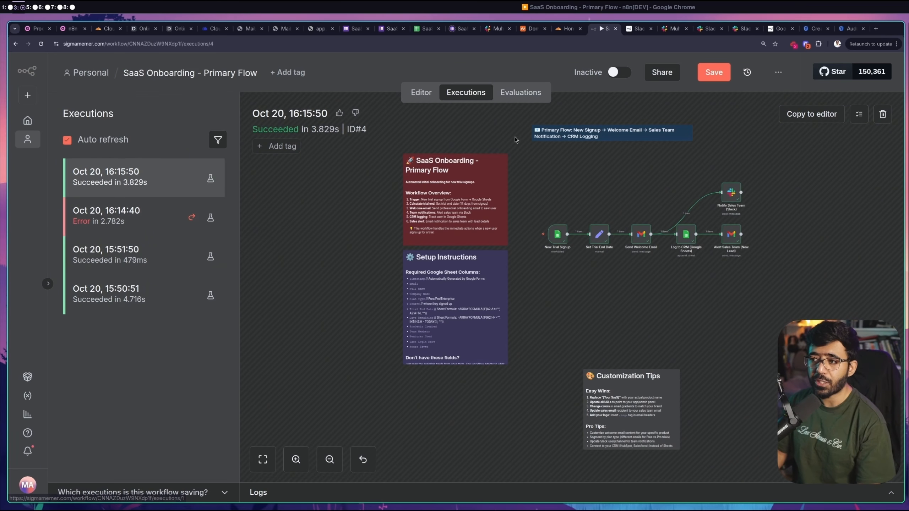
{"action": "left_click", "coordinate": [421, 93]}
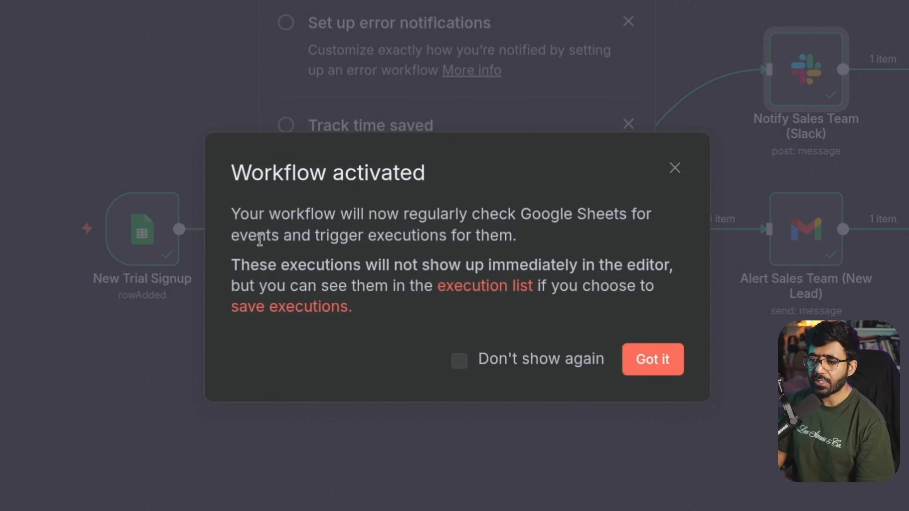
{"action": "left_click_drag", "start_coordinate": [232, 219], "coordinate": [539, 246]}
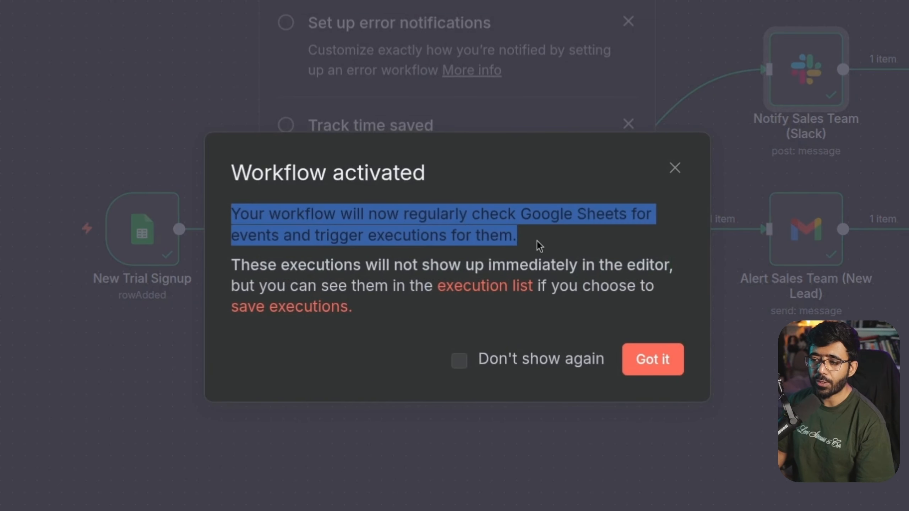
{"action": "triple_click", "coordinate": [294, 245]}
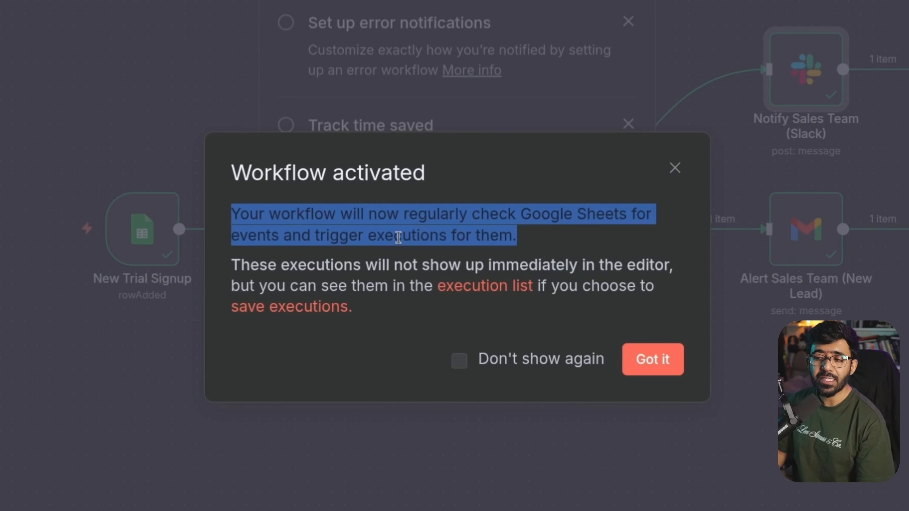
{"action": "left_click", "coordinate": [640, 355]}
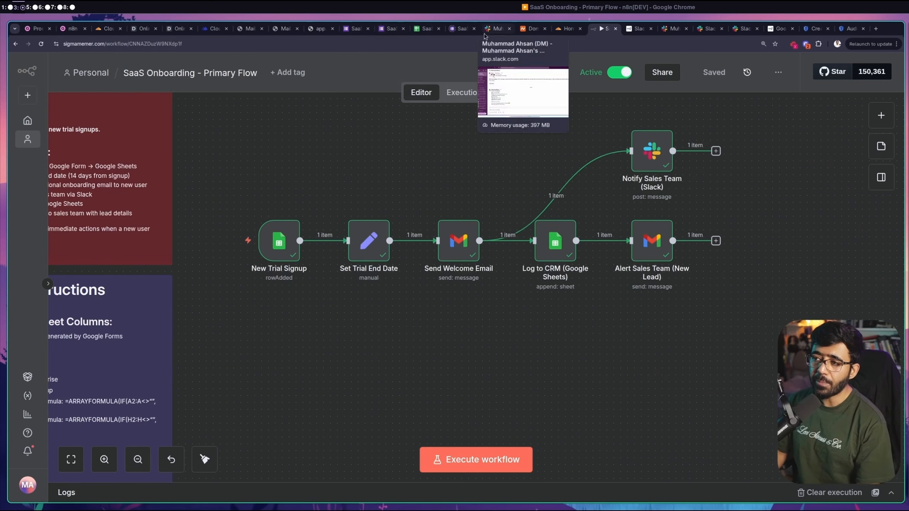
Delete the three welcome emails from the test user's Mailinator inbox
{"action": "left_click", "coordinate": [250, 29]}
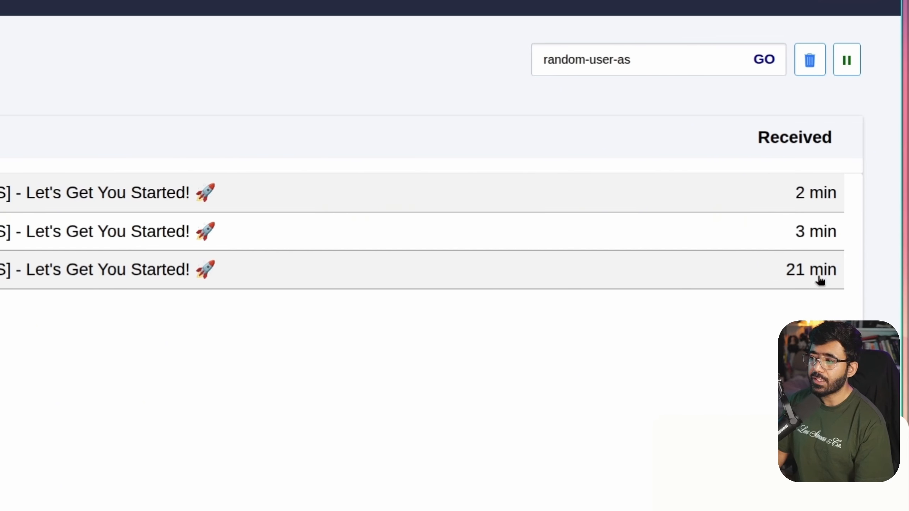
{"action": "left_click", "coordinate": [69, 195]}
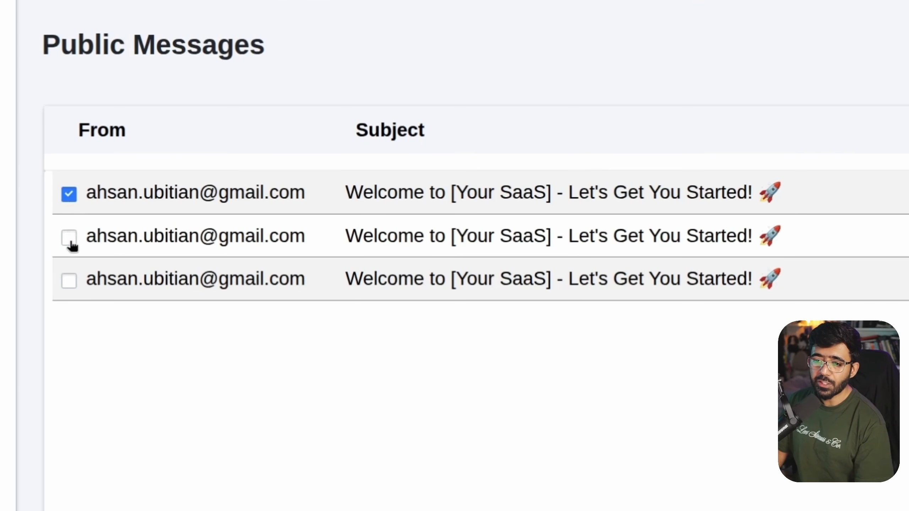
{"action": "left_click", "coordinate": [69, 237]}
{"action": "left_click", "coordinate": [69, 280]}
{"action": "left_click", "coordinate": [798, 120]}
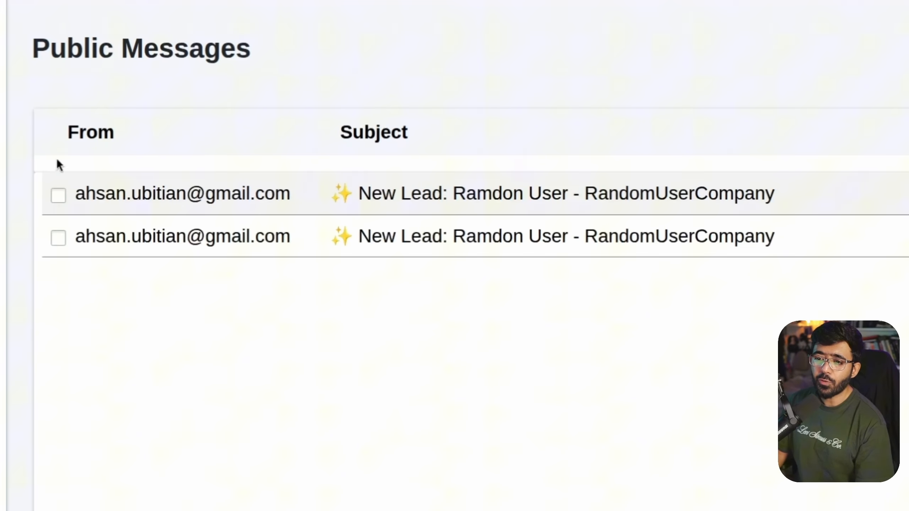
Delete the two New Lead alert emails from the sales inbox
{"action": "left_click", "coordinate": [146, 189]}
{"action": "left_click", "coordinate": [145, 210]}
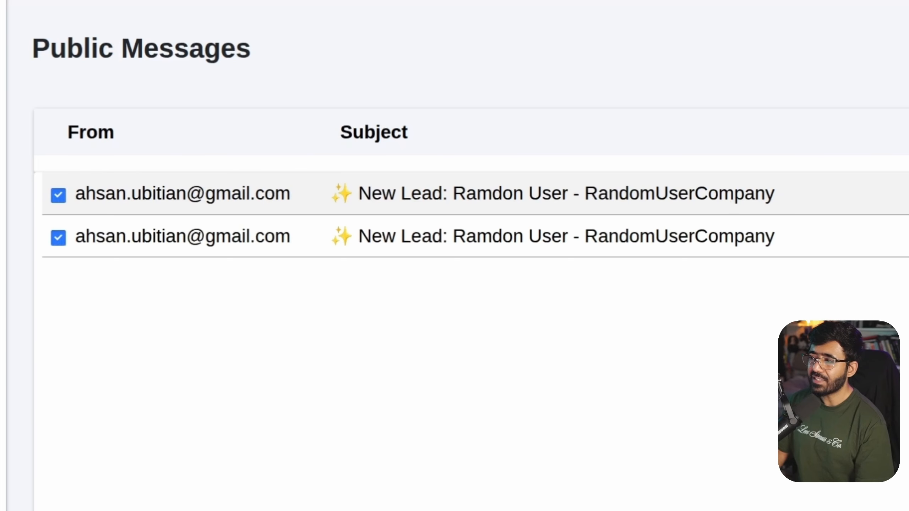
{"action": "left_click", "coordinate": [852, 112]}
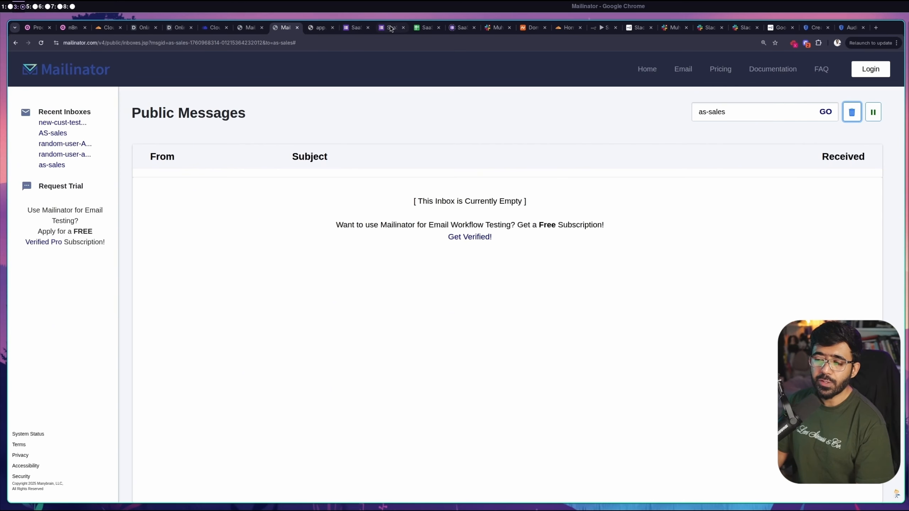
Start a new form response and enter a domain-less test email, the Random name, and the company
{"action": "left_click", "coordinate": [374, 28]}
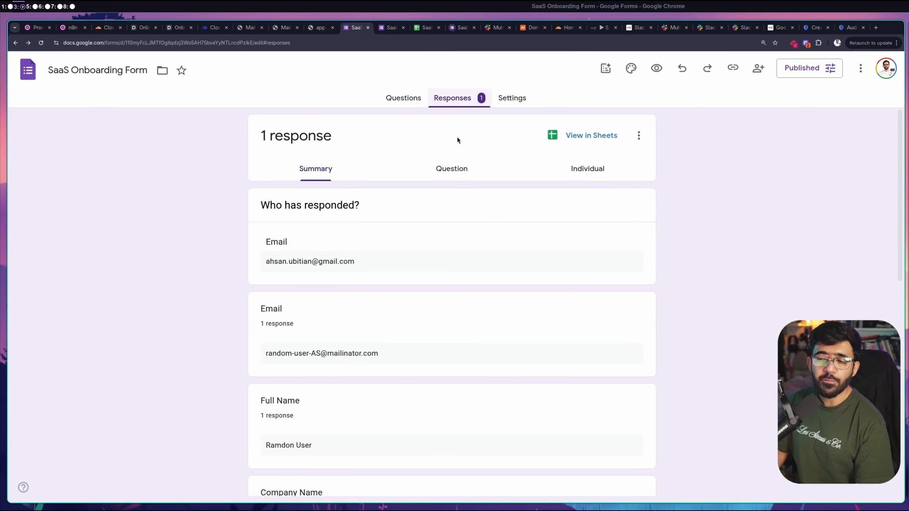
{"action": "left_click", "coordinate": [389, 32]}
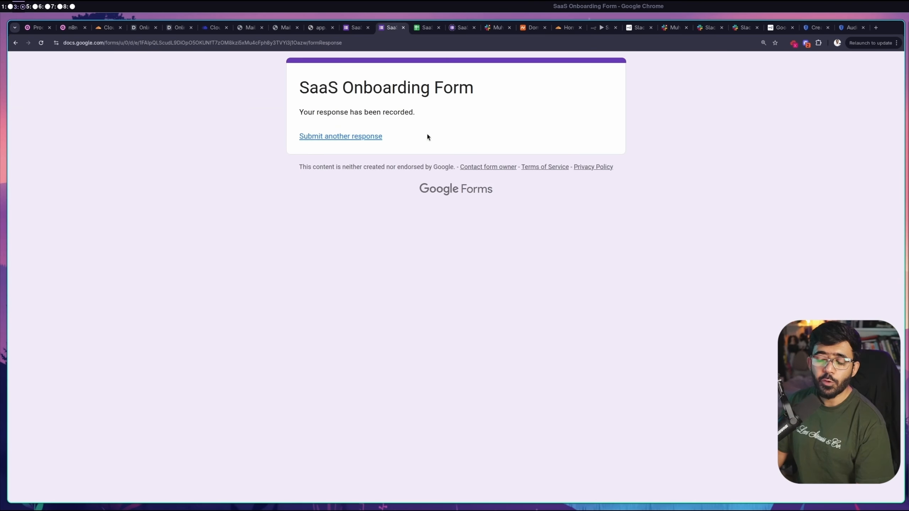
{"action": "left_click", "coordinate": [372, 139]}
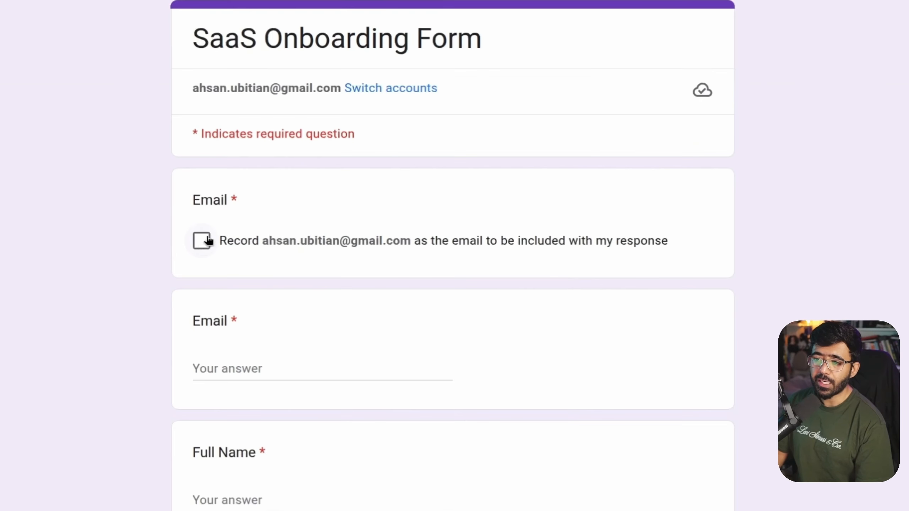
{"action": "left_click", "coordinate": [333, 373]}
{"action": "type", "text": "random-user-as"}
{"action": "left_click", "coordinate": [294, 499]}
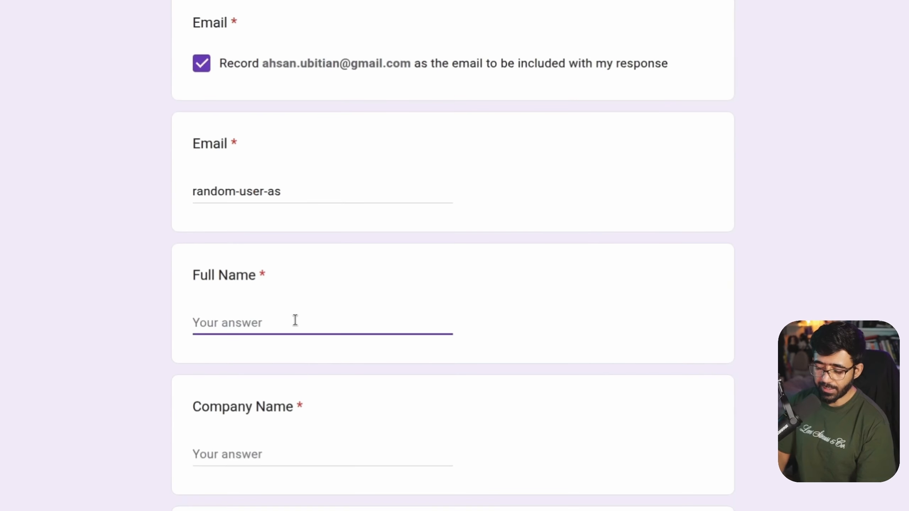
{"action": "type", "text": "Random User 2"}
{"action": "key", "text": "Tab"}
{"action": "type", "text": "Ra"}
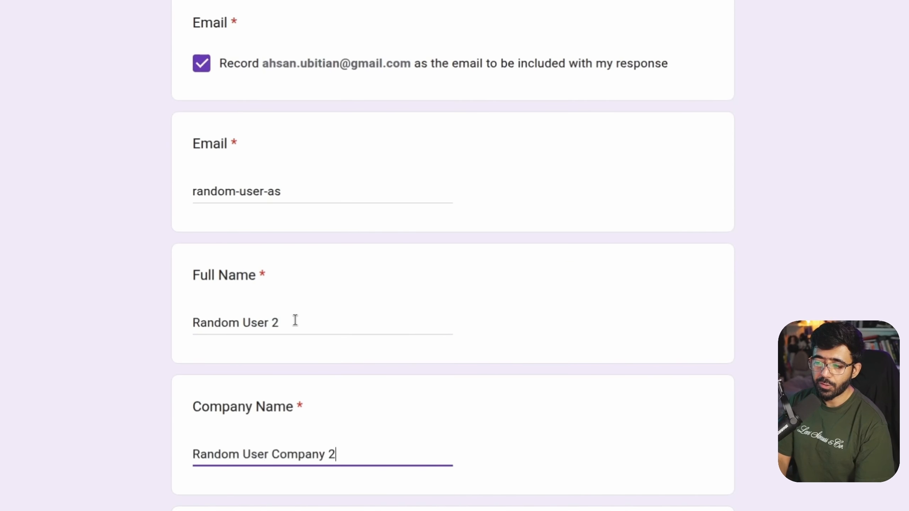
Choose Free Trial and Website, submit the signup, and confirm the form now has 2 responses
{"action": "scroll", "coordinate": [294, 320], "scroll_direction": "down", "scroll_amount": 5}
{"action": "left_click", "coordinate": [201, 193]}
{"action": "left_click", "coordinate": [201, 393]}
{"action": "scroll", "coordinate": [233, 357], "scroll_direction": "down", "scroll_amount": 3}
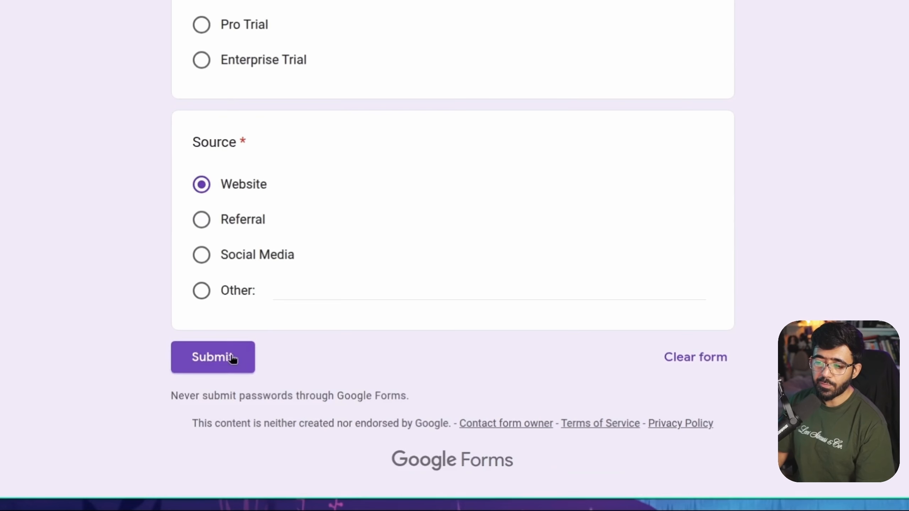
{"action": "left_click", "coordinate": [233, 359]}
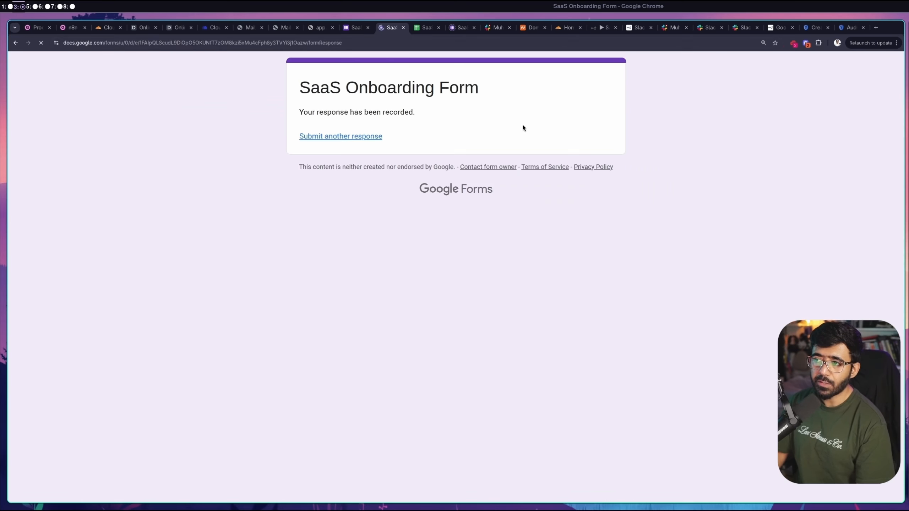
{"action": "left_click", "coordinate": [355, 28]}
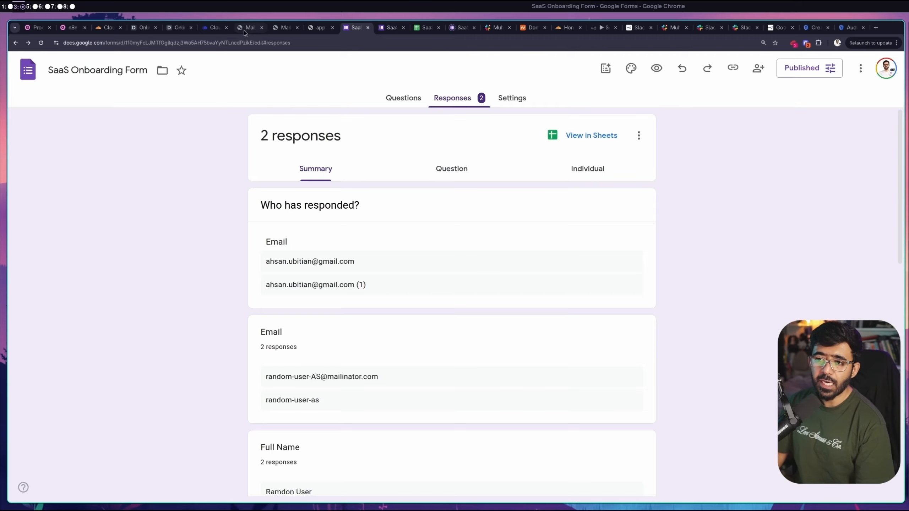
{"action": "left_click", "coordinate": [244, 28]}
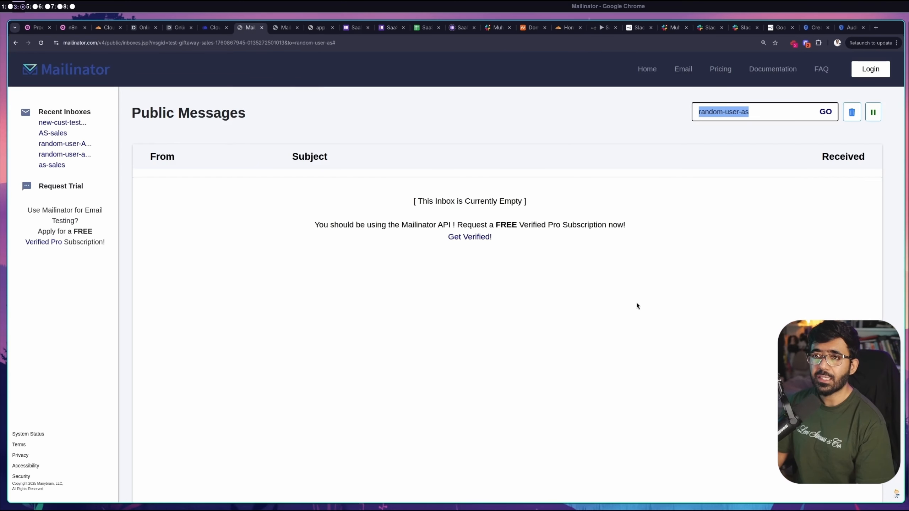
Refresh the test user's Mailinator inbox to confirm no new mail, then close the tab
{"action": "left_click", "coordinate": [825, 112]}
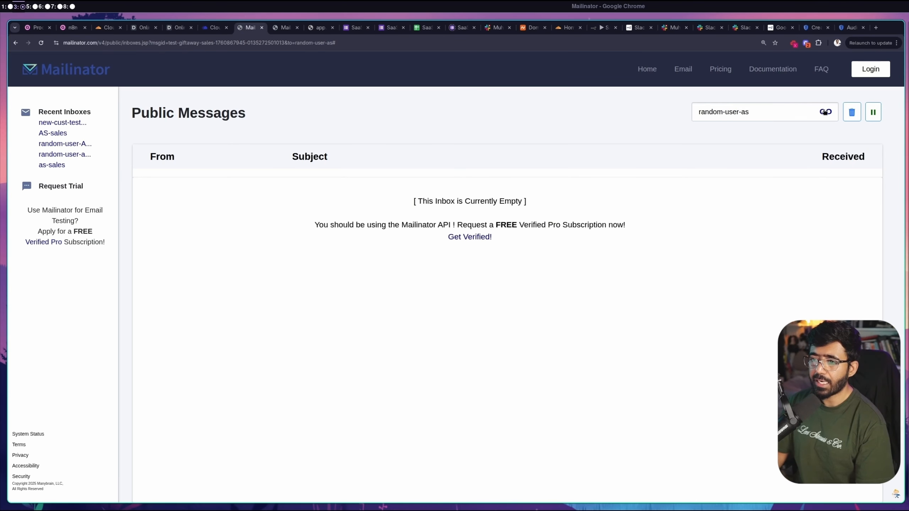
{"action": "left_click", "coordinate": [262, 28]}
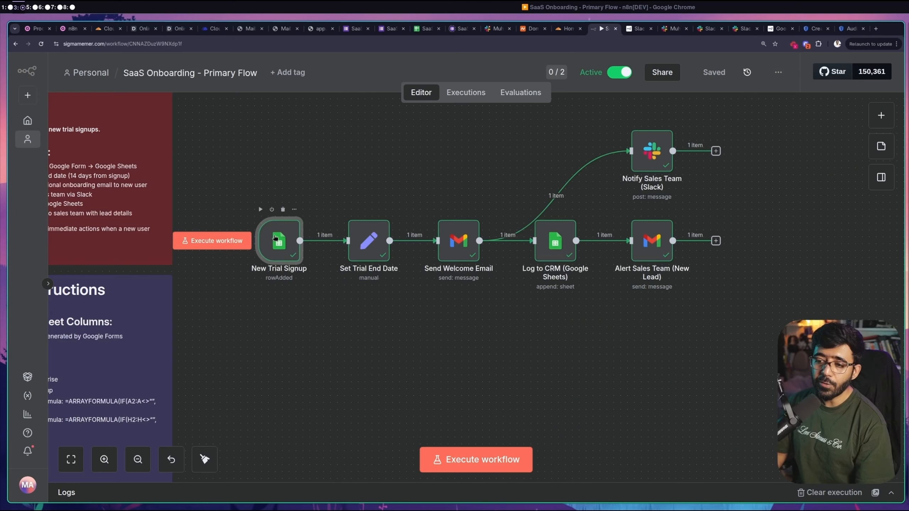
Confirm the trigger polls Every Minute and inspect the failed 16:19:14 Send Welcome Email step
{"action": "double_click", "coordinate": [279, 240]}
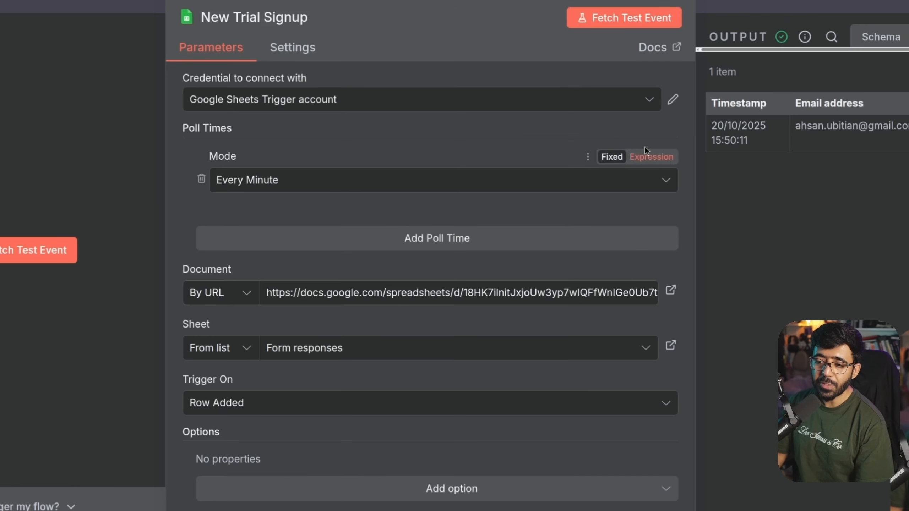
{"action": "left_click", "coordinate": [249, 181]}
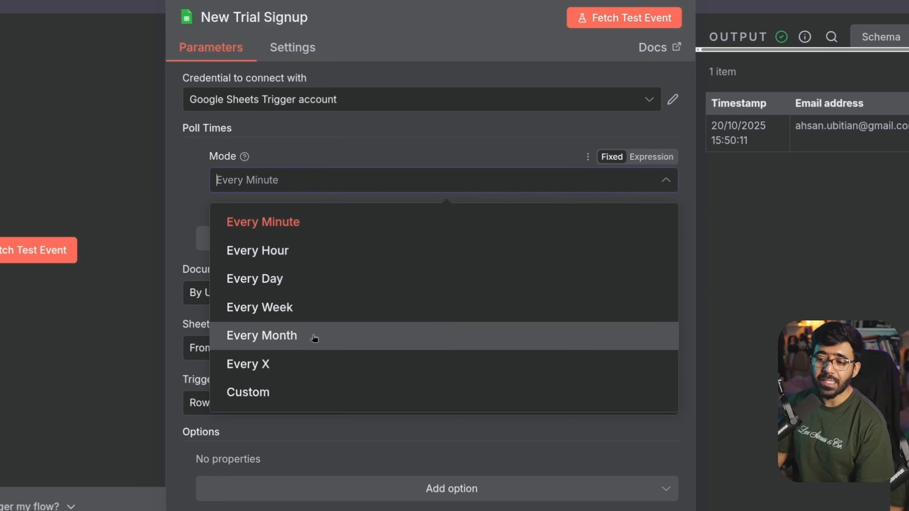
{"action": "left_click", "coordinate": [182, 180]}
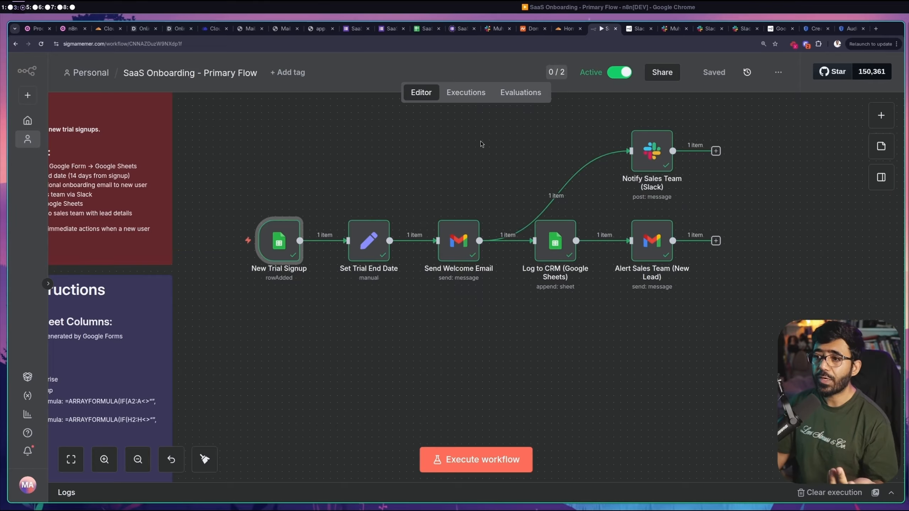
{"action": "left_click", "coordinate": [465, 92]}
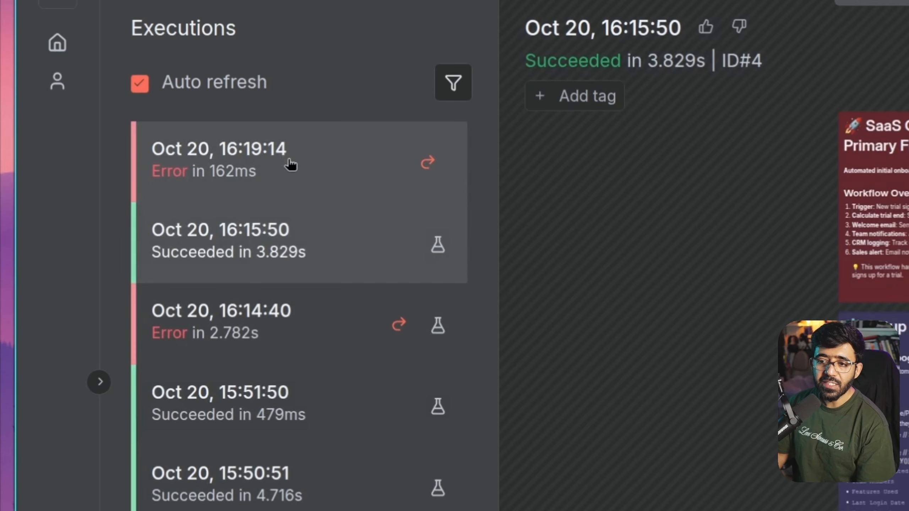
{"action": "left_click", "coordinate": [291, 161]}
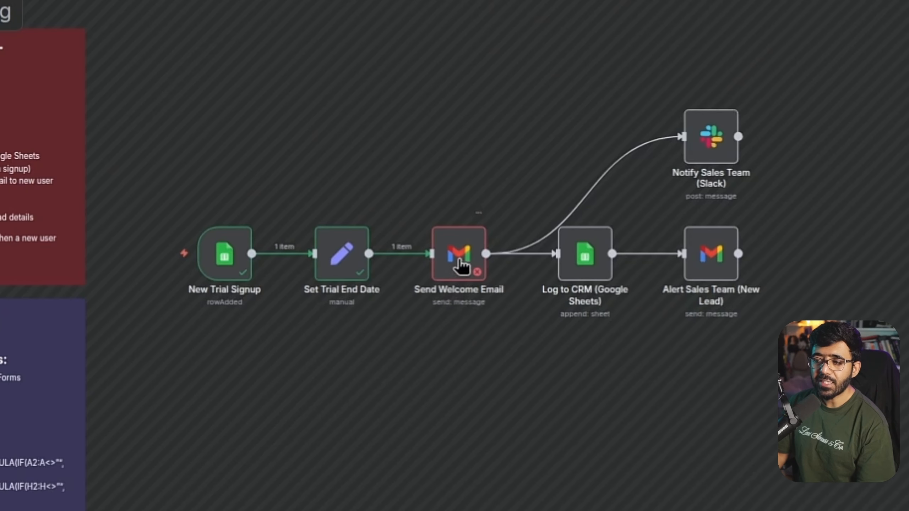
{"action": "left_click", "coordinate": [465, 269]}
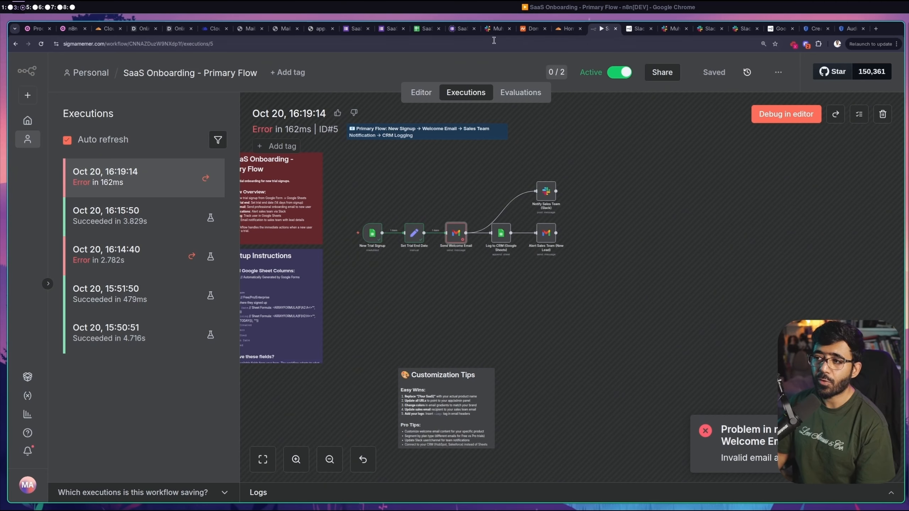
Check the incomplete email in sheet cell C3, then start a new form response
{"action": "left_click", "coordinate": [458, 29]}
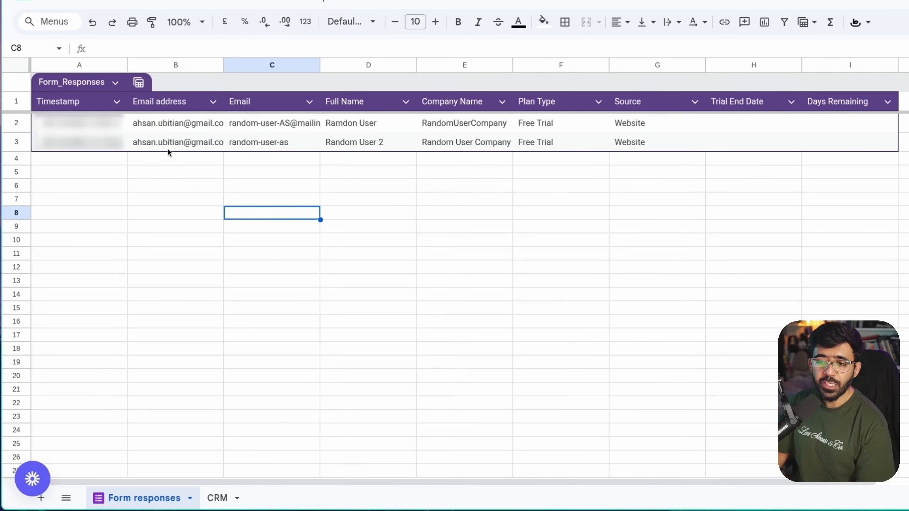
{"action": "left_click", "coordinate": [263, 144]}
{"action": "double_click", "coordinate": [304, 141]}
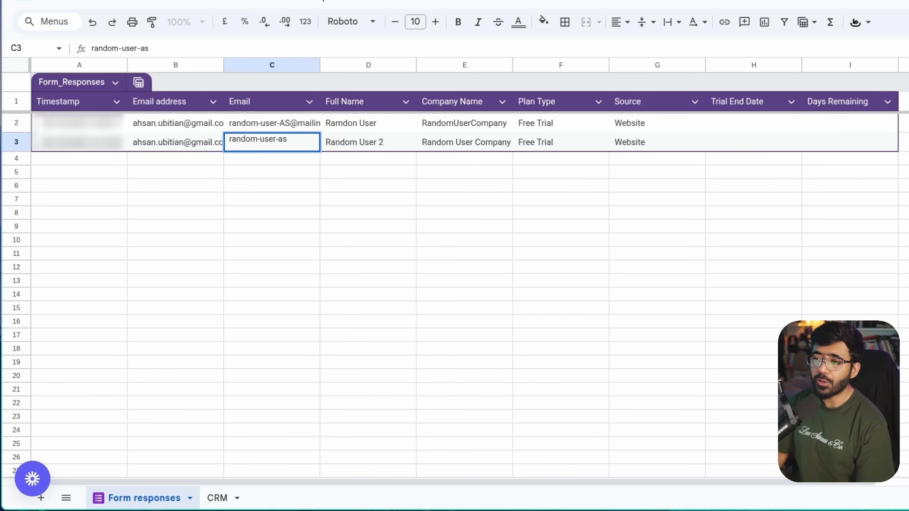
{"action": "left_click", "coordinate": [599, 22]}
{"action": "left_click", "coordinate": [365, 135]}
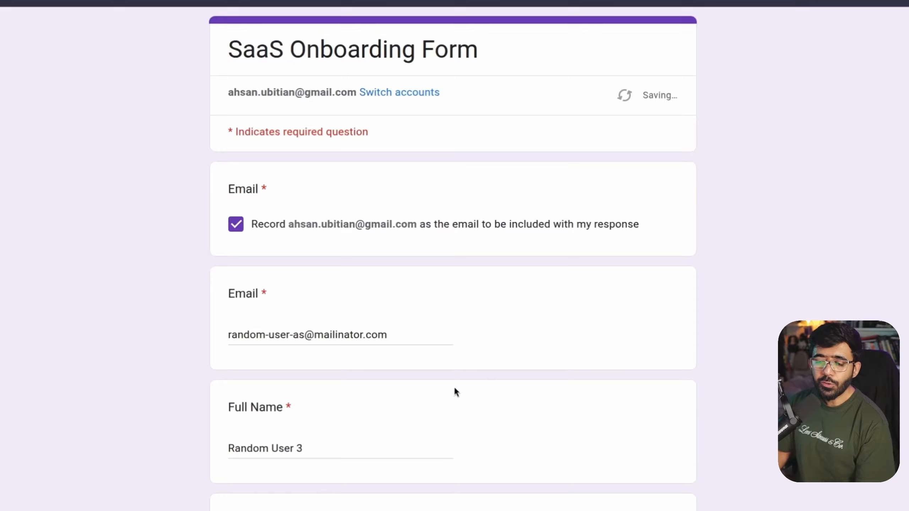
Verify the complete email and Random User 3 name, then submit the third signup
{"action": "triple_click", "coordinate": [292, 340]}
{"action": "scroll", "coordinate": [181, 372], "scroll_direction": "down", "scroll_amount": 5}
{"action": "triple_click", "coordinate": [265, 269]}
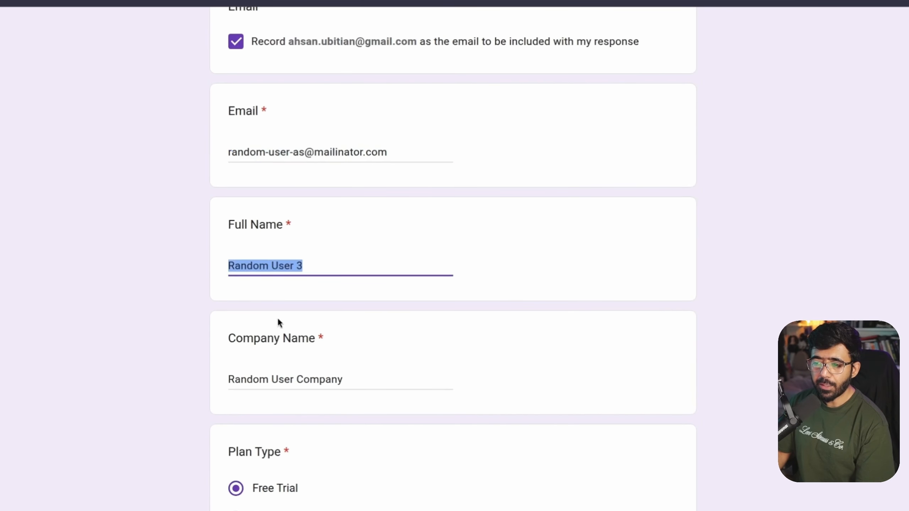
{"action": "scroll", "coordinate": [279, 322], "scroll_direction": "down", "scroll_amount": 12}
{"action": "left_click", "coordinate": [183, 471]}
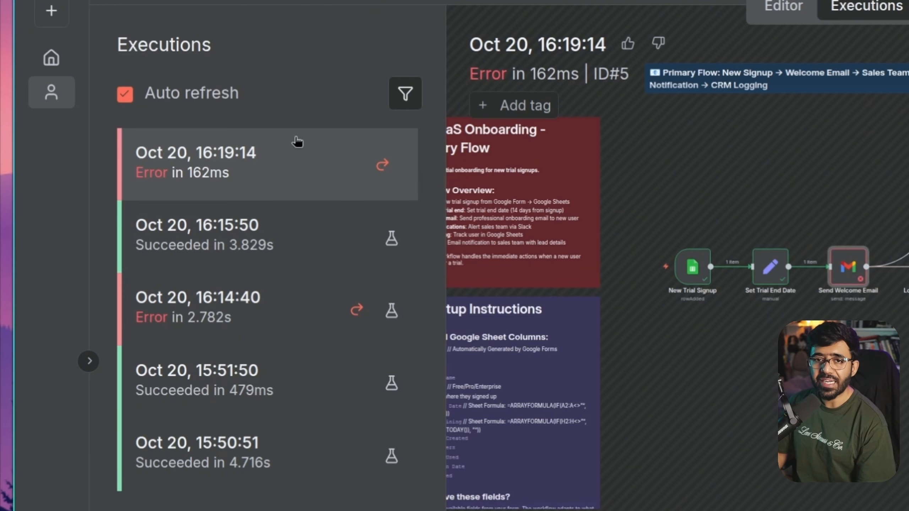
Open the successful 16:21:14 execution, then check the sales inbox for the Random User 3 lead alert
{"action": "left_click", "coordinate": [296, 174]}
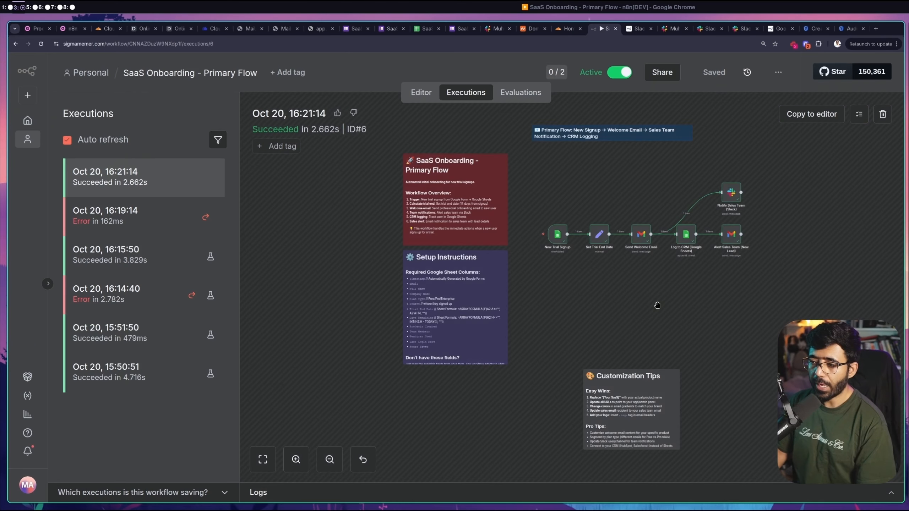
{"action": "scroll", "coordinate": [657, 304], "scroll_direction": "up", "scroll_amount": 3}
{"action": "left_click_drag", "start_coordinate": [657, 283], "coordinate": [596, 324]}
{"action": "left_click", "coordinate": [248, 29]}
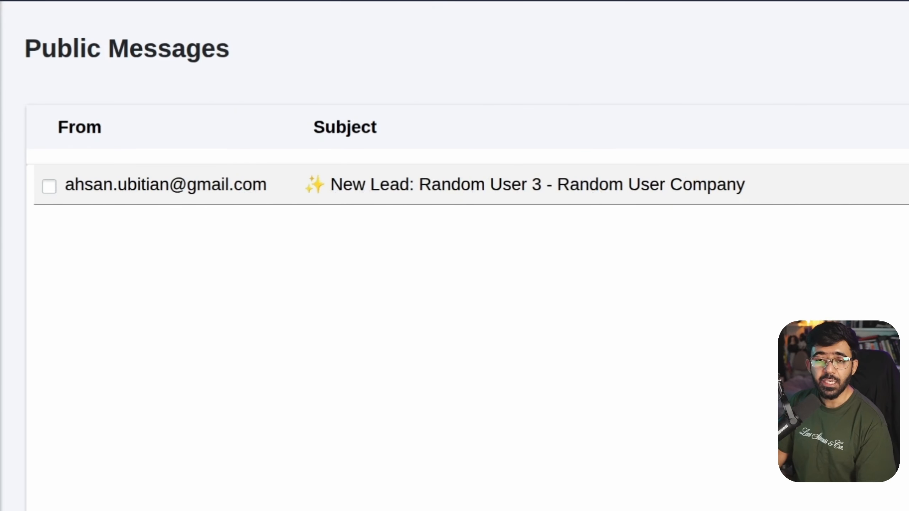
Find the Random User 3 New Trial Signup post in the Slack channel
{"action": "left_click", "coordinate": [490, 29]}
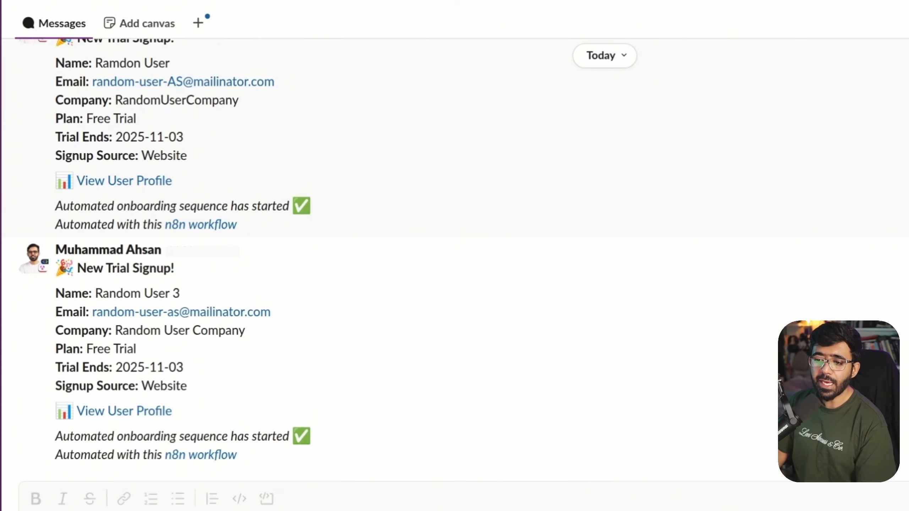
{"action": "left_click_drag", "start_coordinate": [94, 294], "coordinate": [187, 292]}
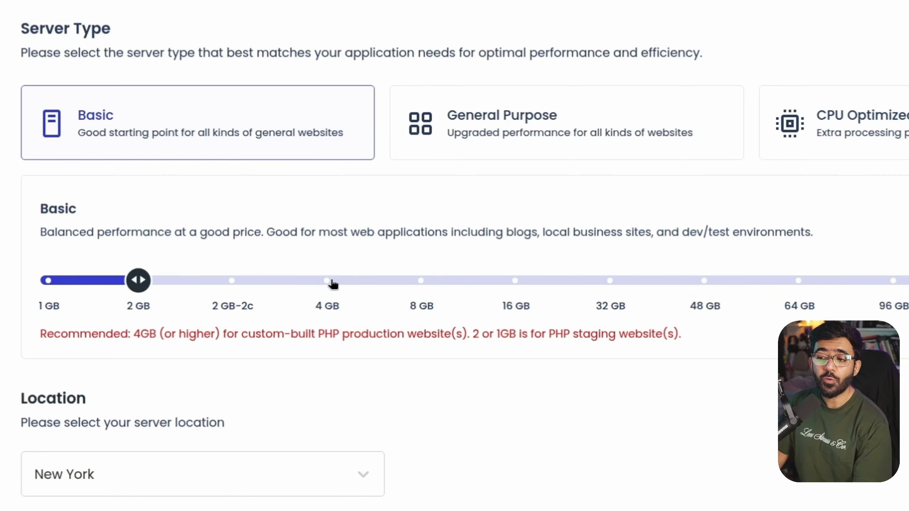
Pick 4 GB for the Basic Cloudways server, then go back to n8n's workflow overview
{"action": "left_click", "coordinate": [332, 281]}
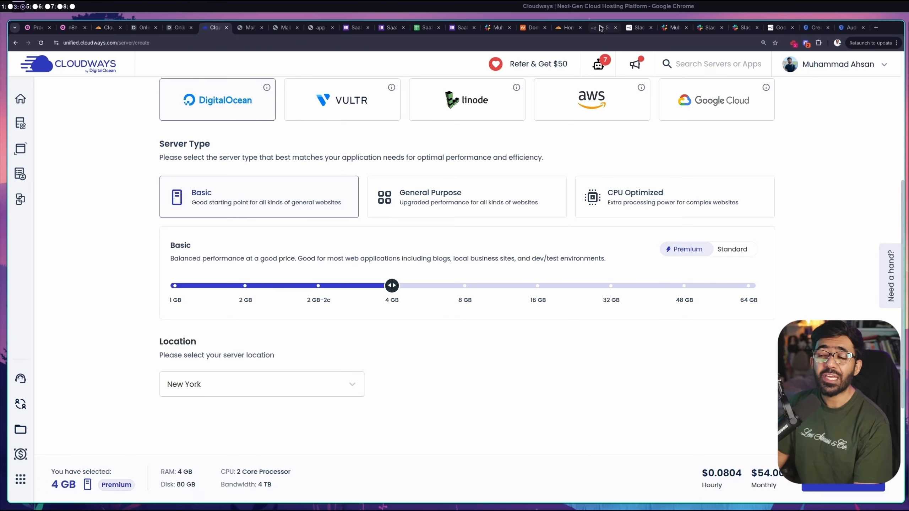
{"action": "left_click", "coordinate": [600, 28]}
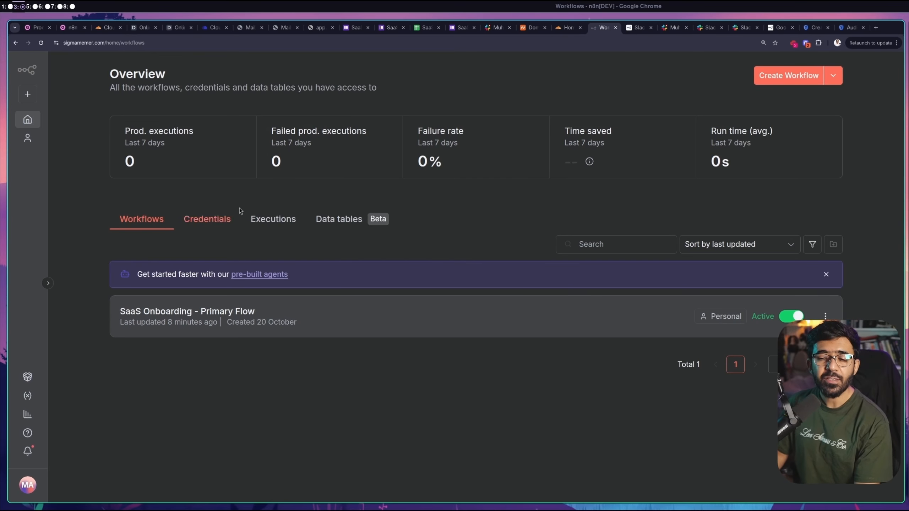